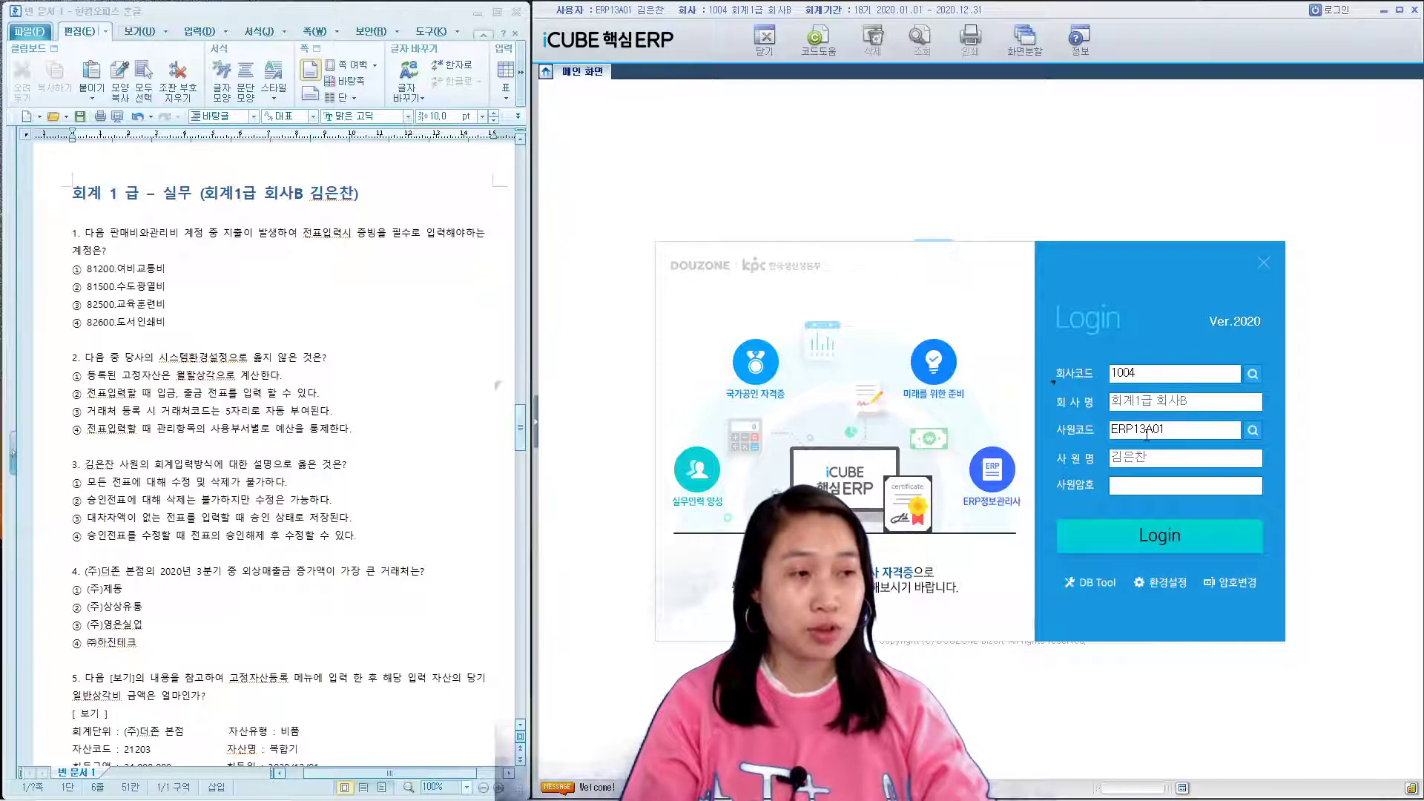
- Log in with the preset company and employee codes and open 계정과목등록 from 기초정보관리 in 회계관리
click(1162, 541)
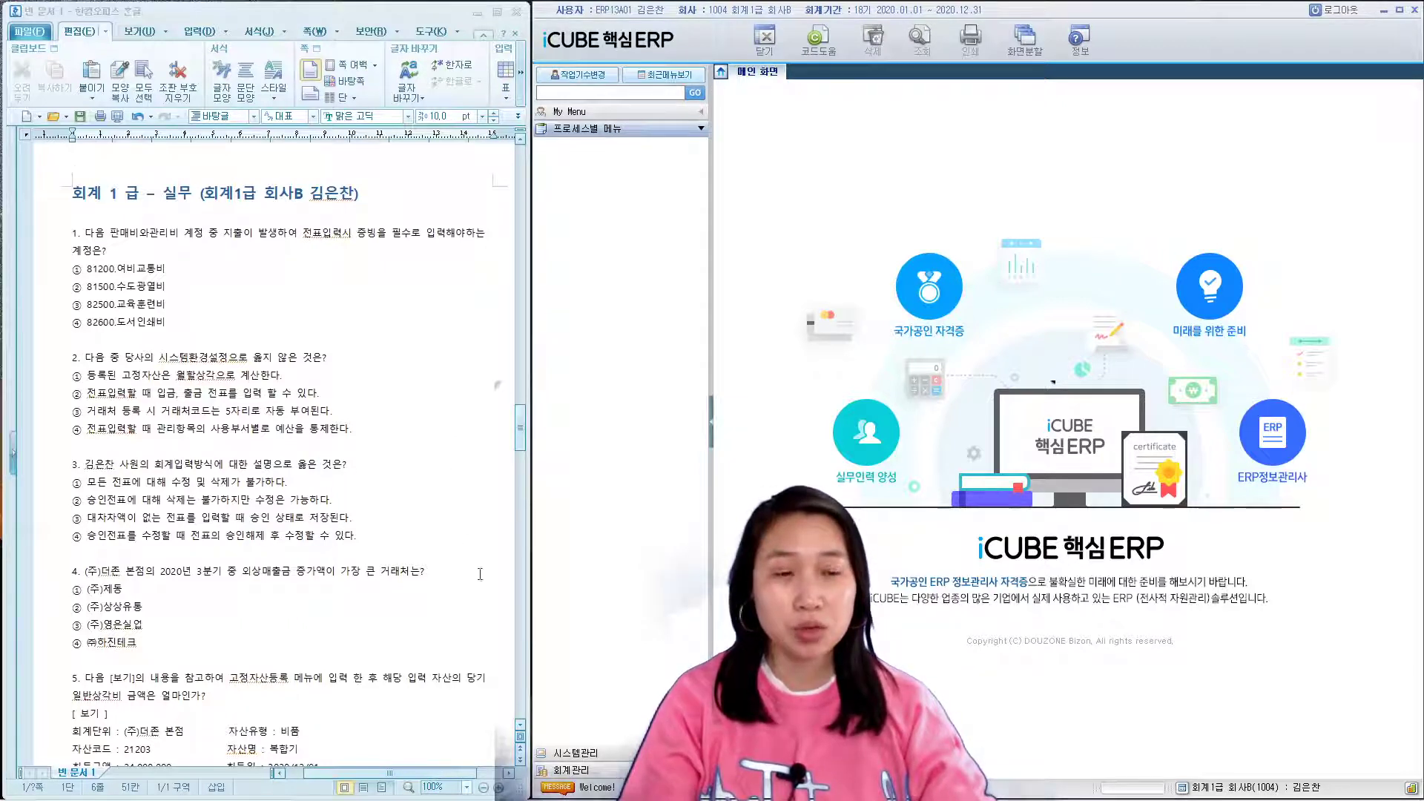
click(571, 770)
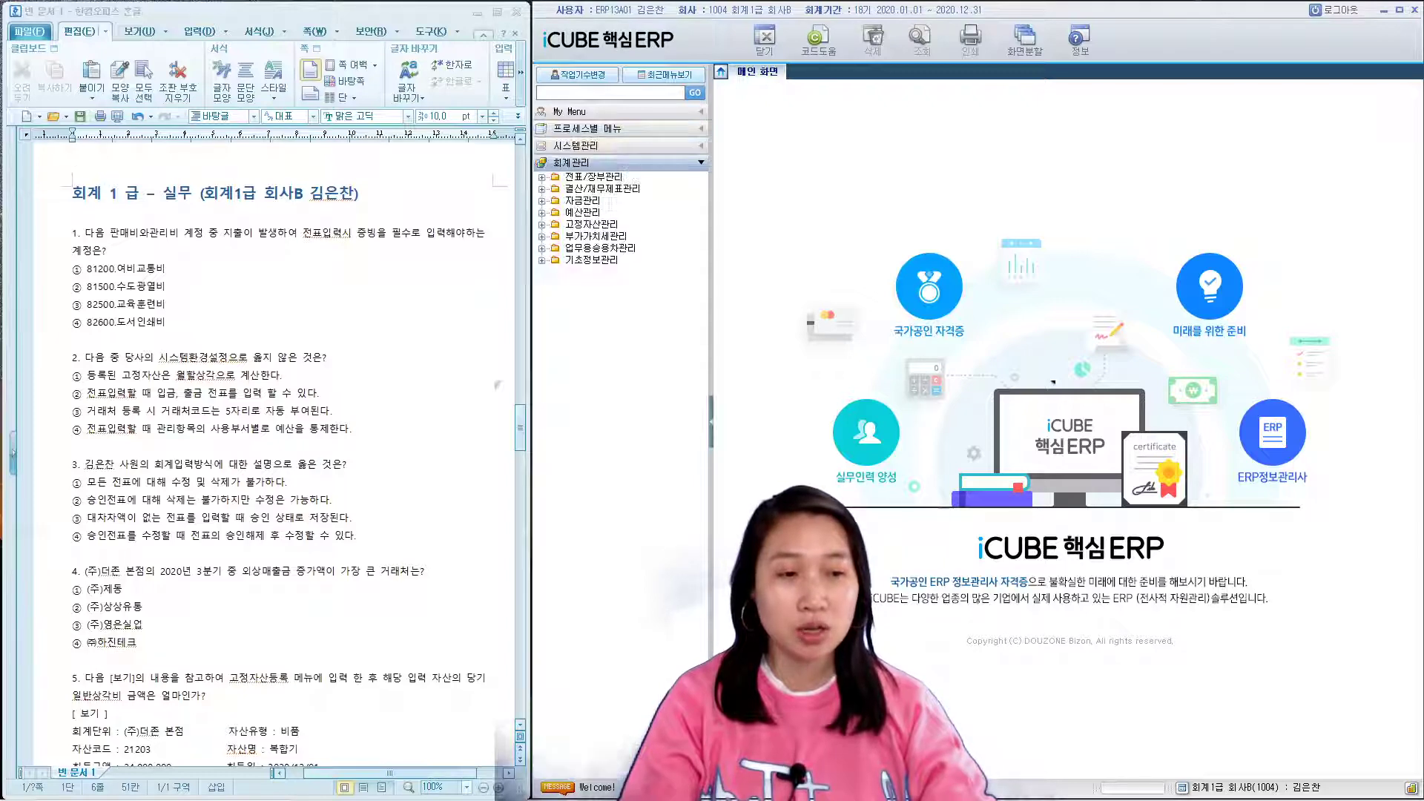
click(543, 260)
click(599, 271)
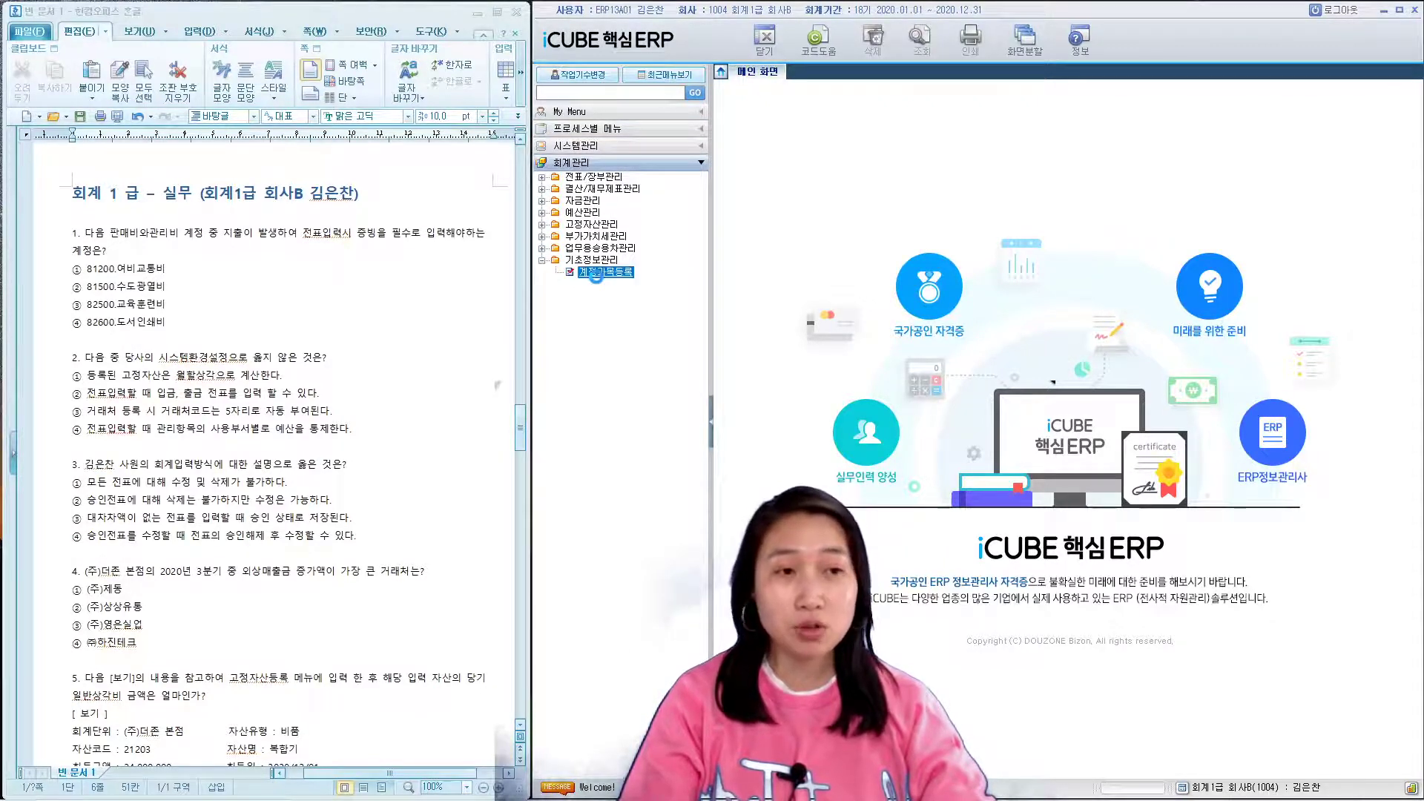
double_click(597, 273)
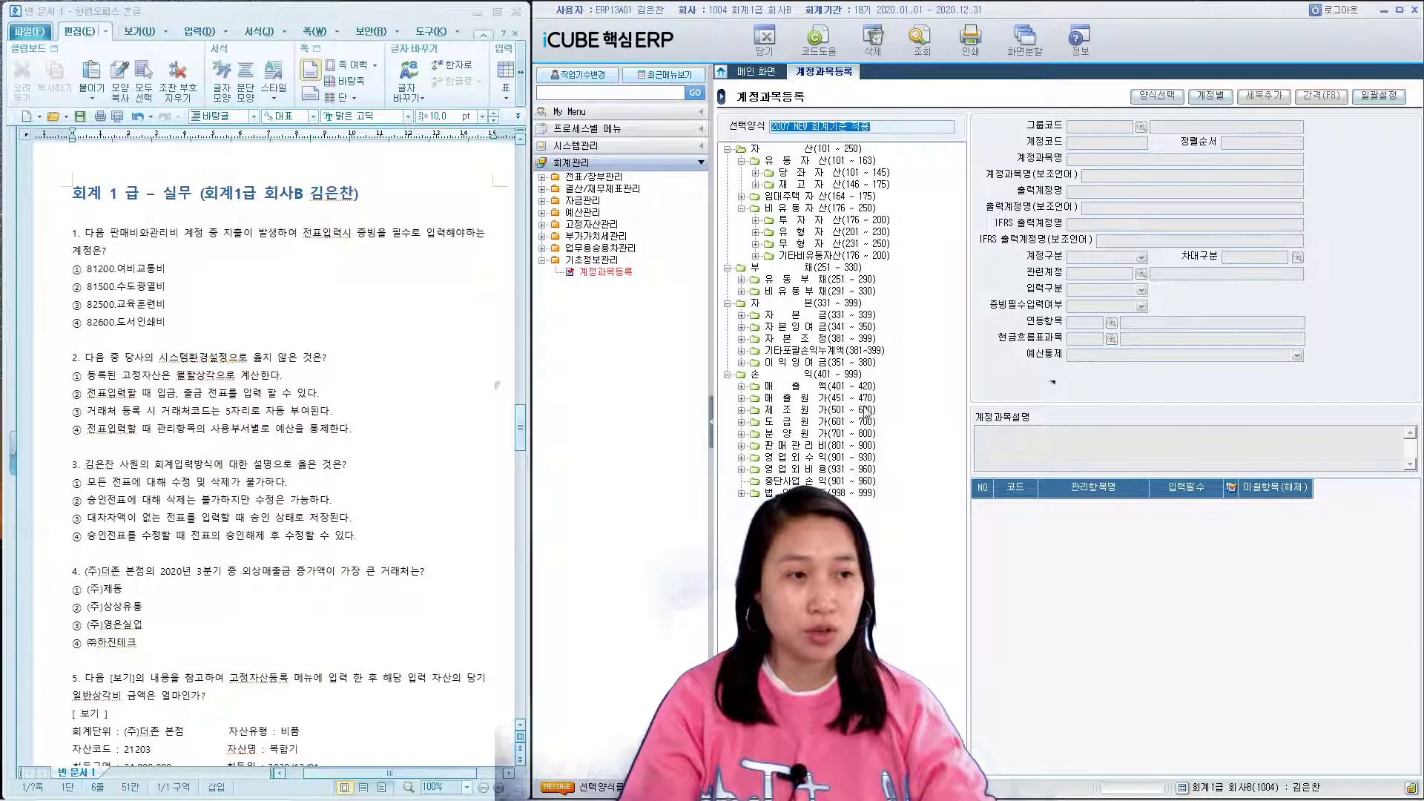
- Check 증빙필수입력여부 for accounts 81200, 81500, 82500 and 82600 in 판매관리비, highlighting choice ① of question 1
click(740, 446)
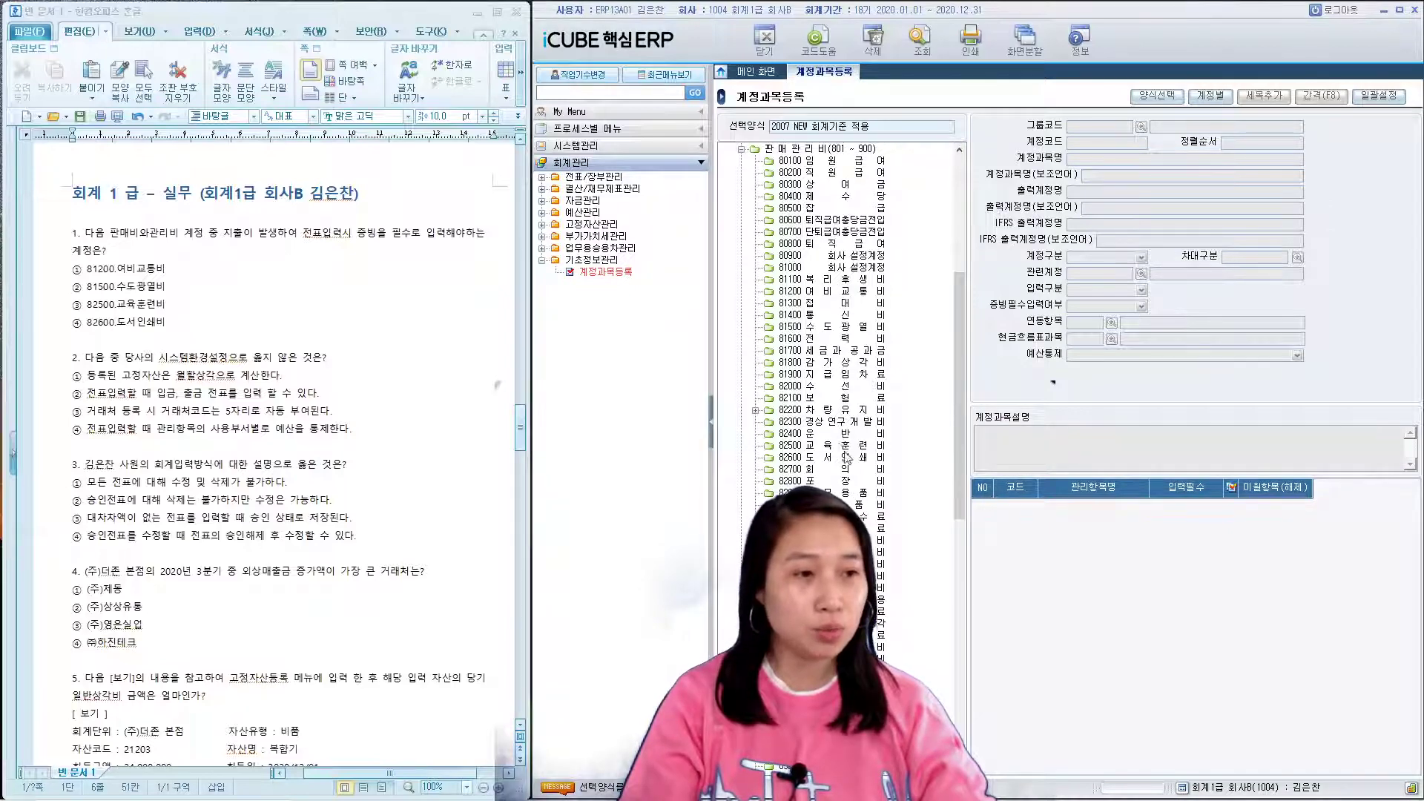
click(853, 293)
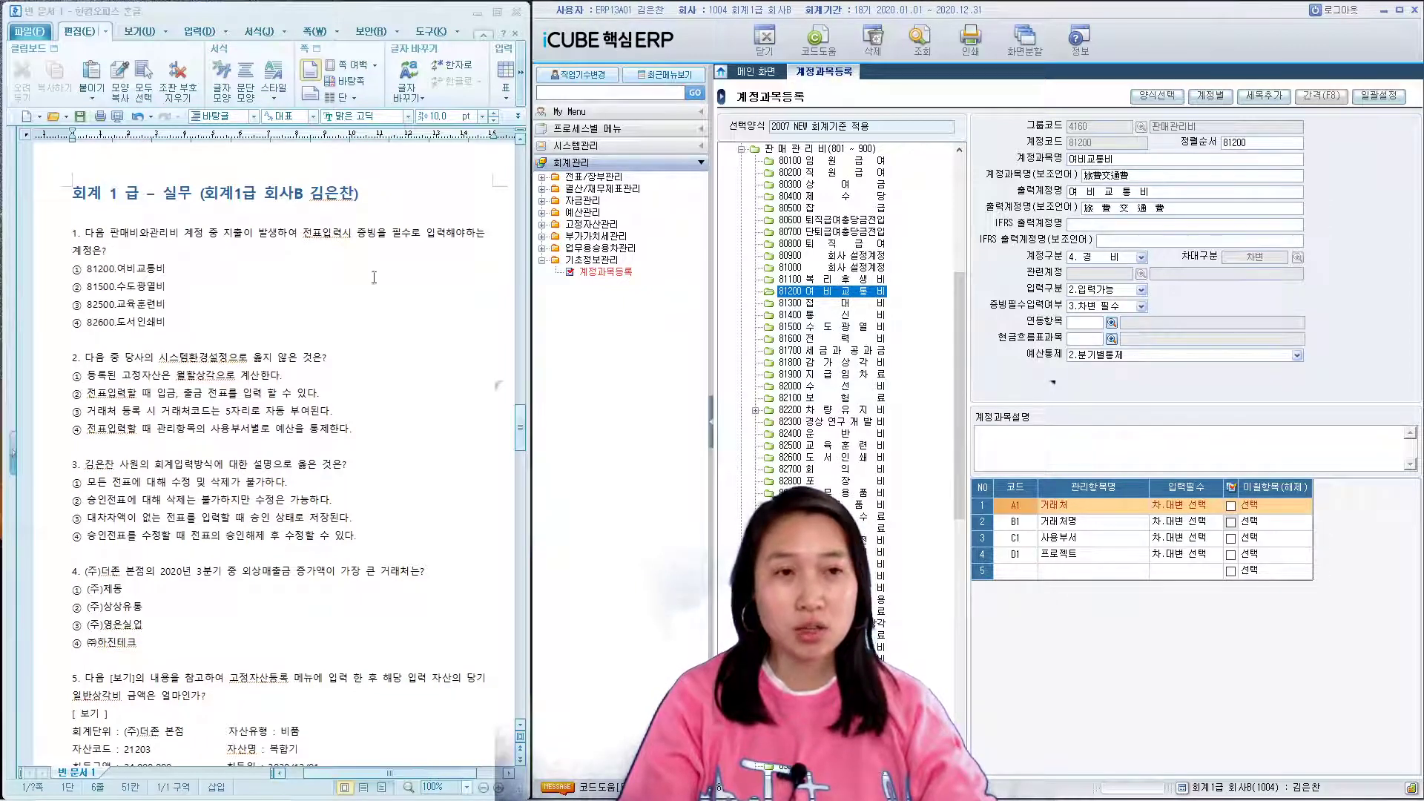
mouse_move(87, 274)
mouse_down()
mouse_move(184, 264)
mouse_move(98, 273)
mouse_up()
click(185, 264)
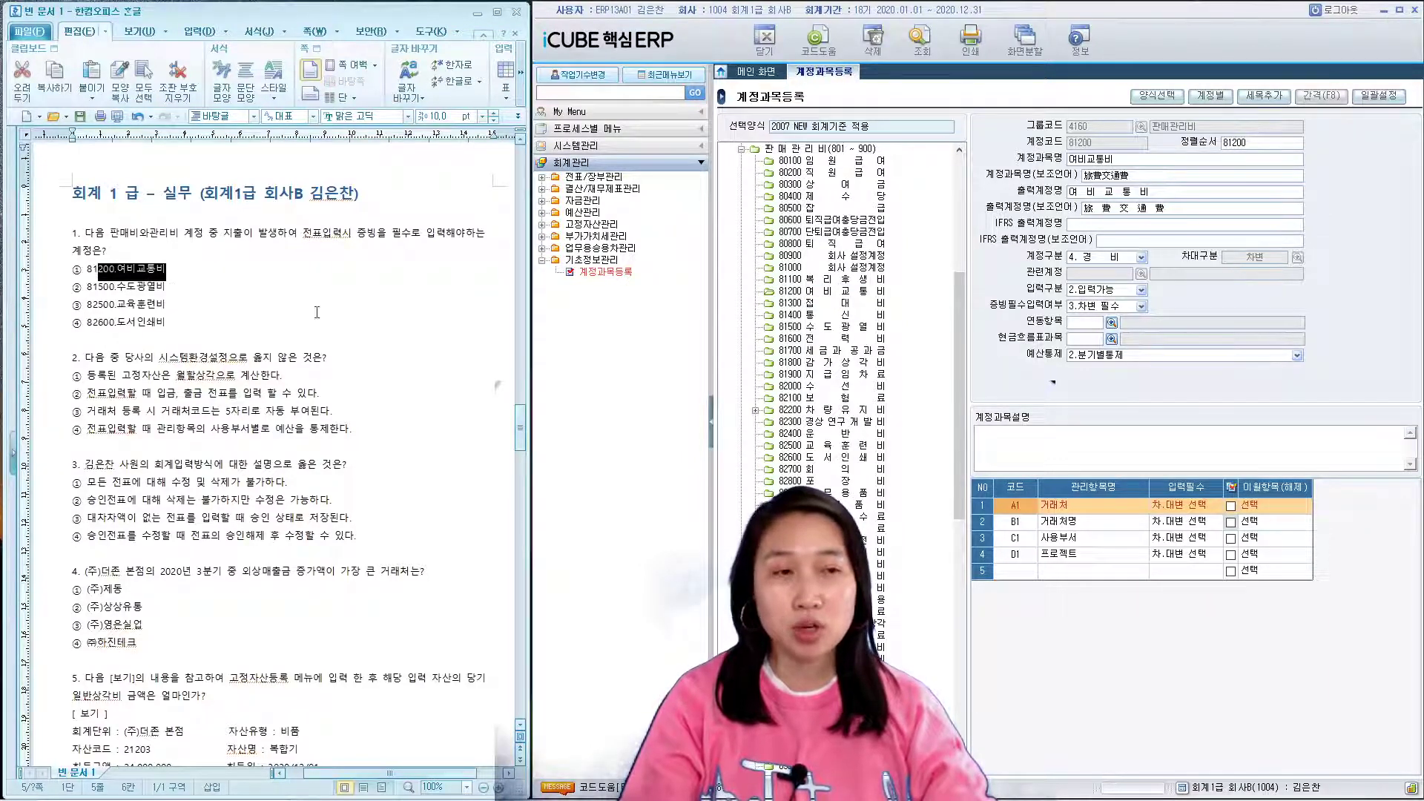
click(871, 327)
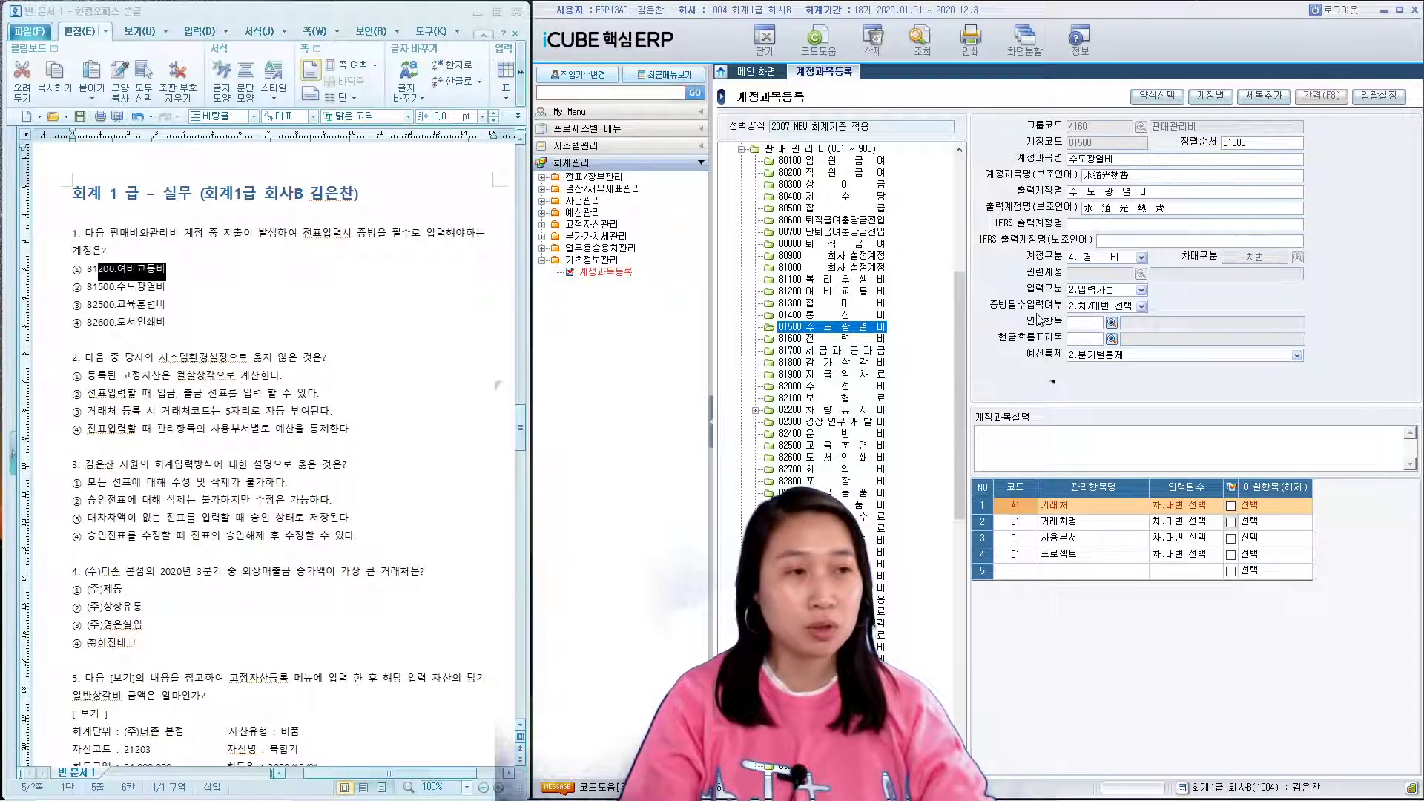
click(871, 446)
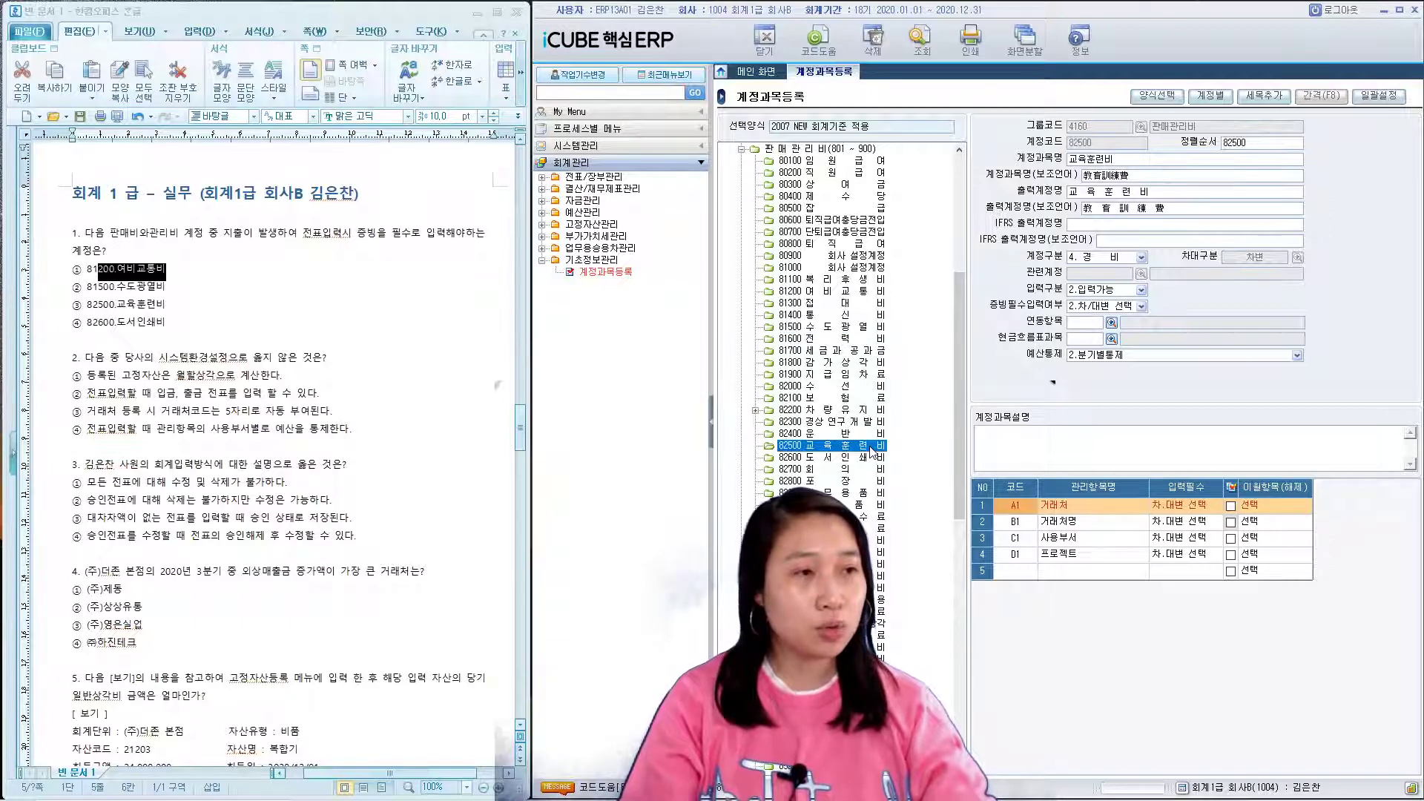
click(873, 458)
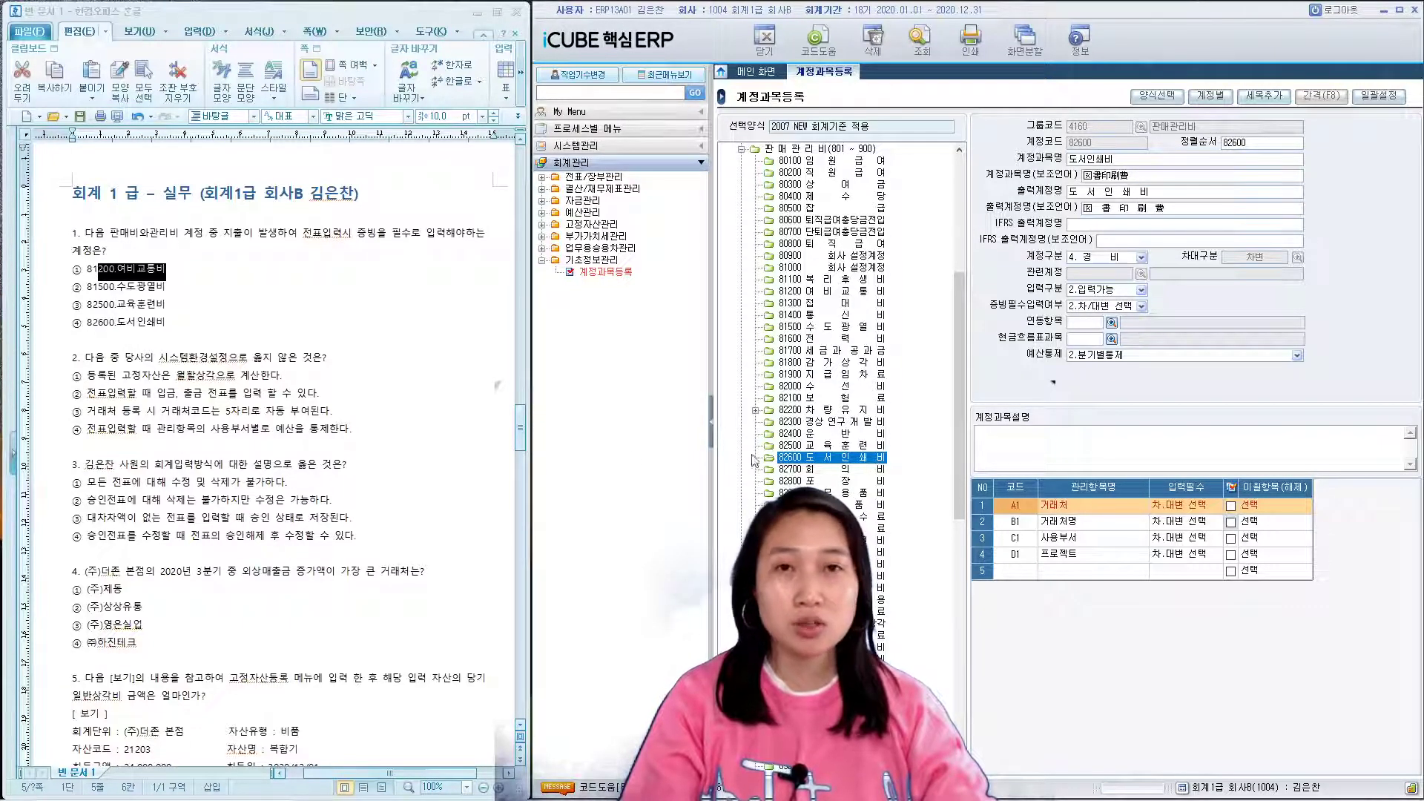
- Open 시스템환경설정 from 회사등록정보 in 시스템관리 and set 조회구분 to 2. 회계
click(141, 377)
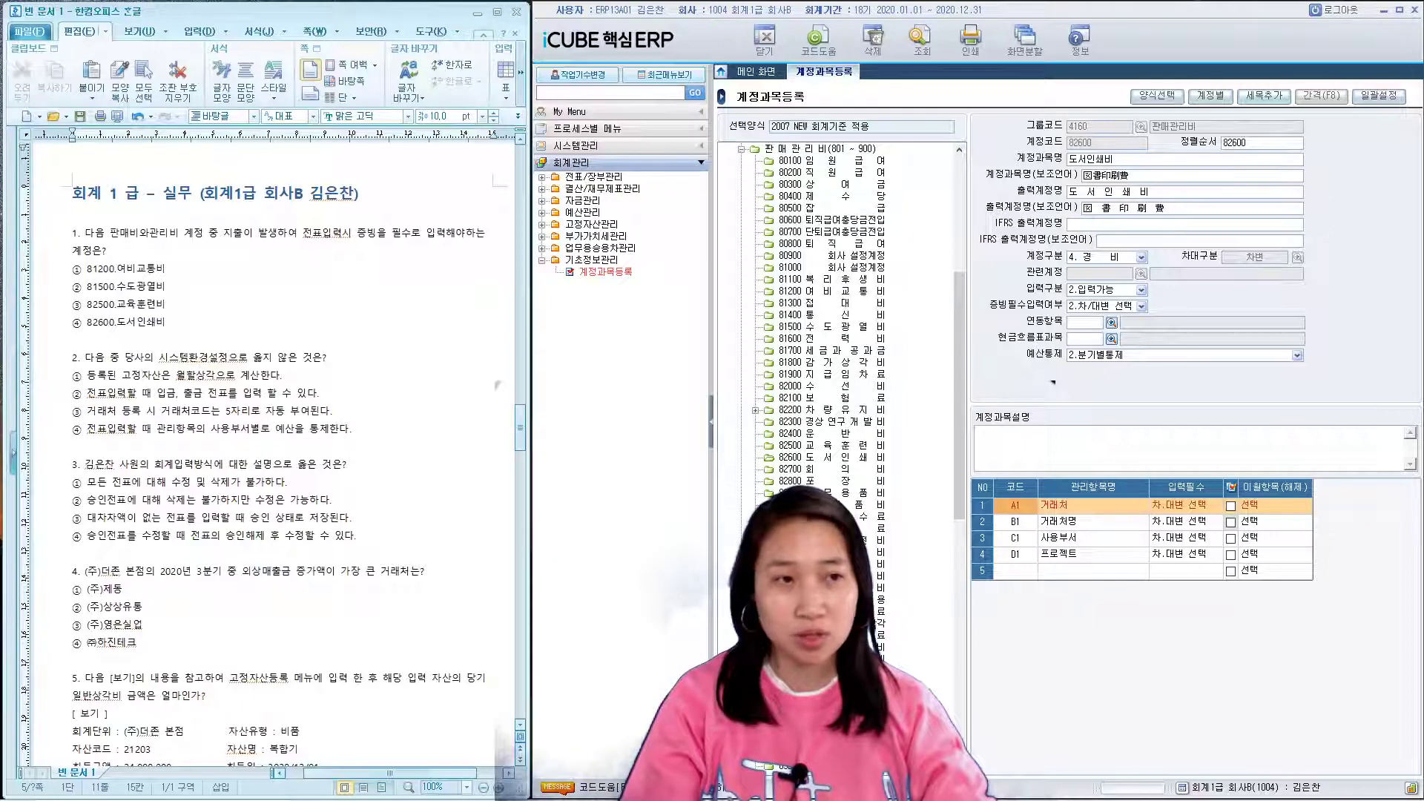
click(574, 146)
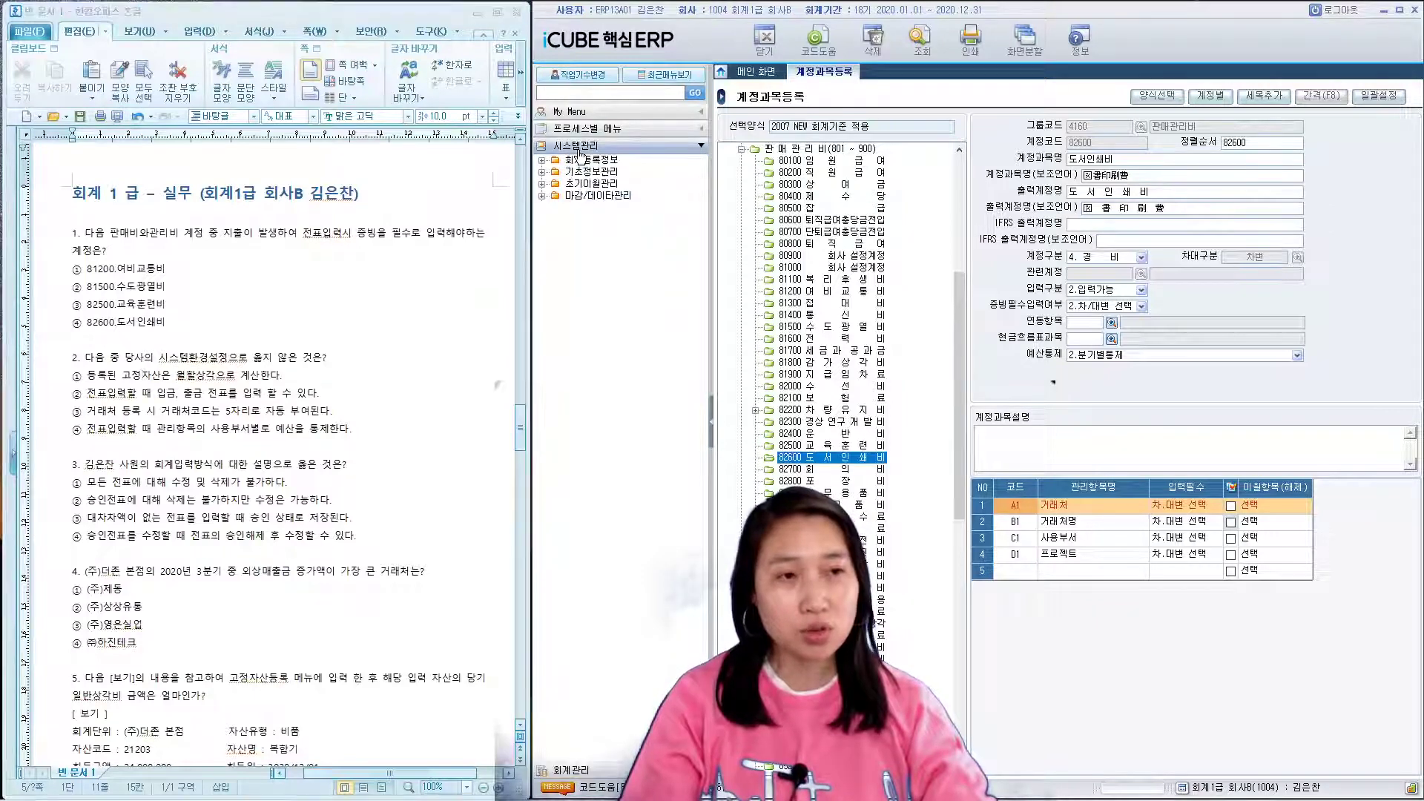
click(541, 160)
click(597, 220)
double_click(597, 220)
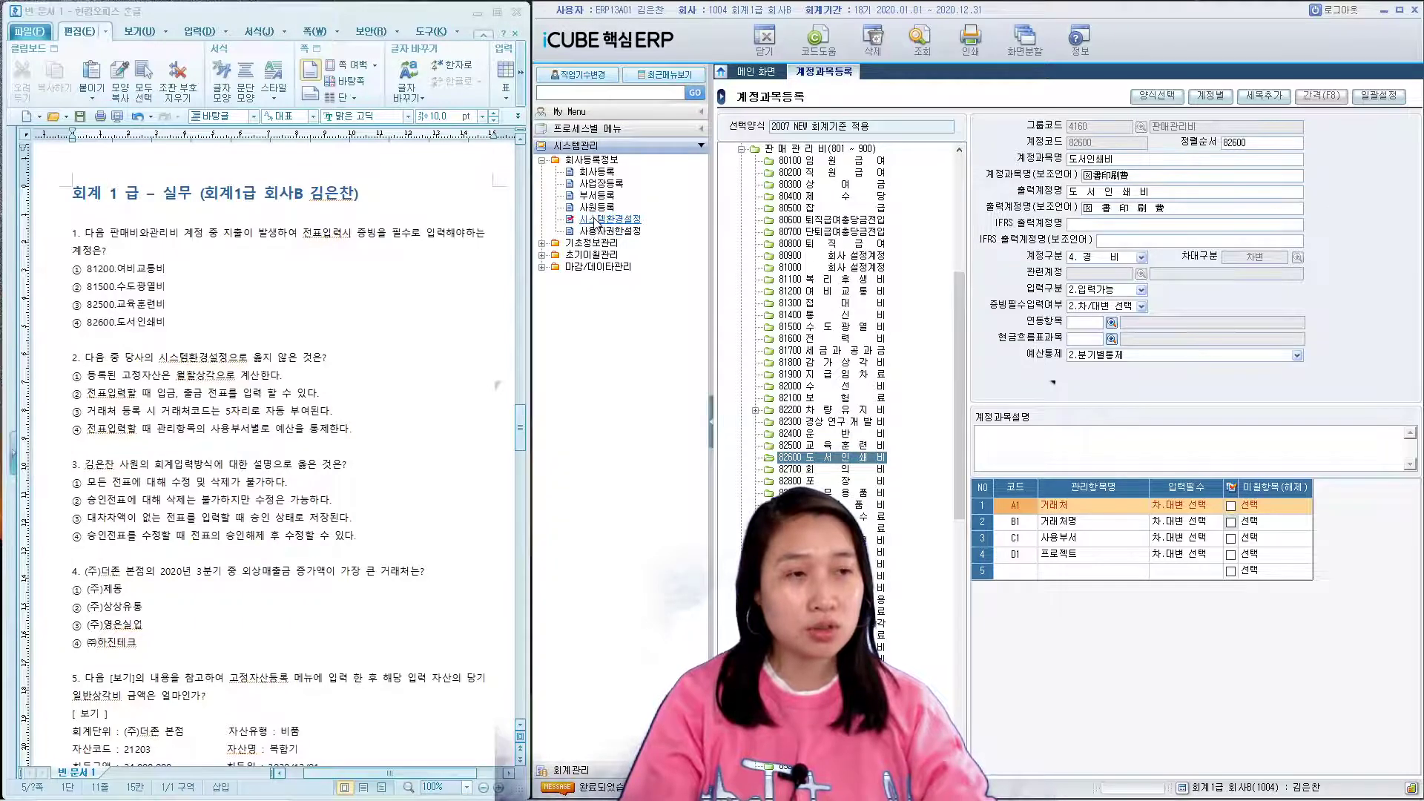
click(816, 127)
click(828, 161)
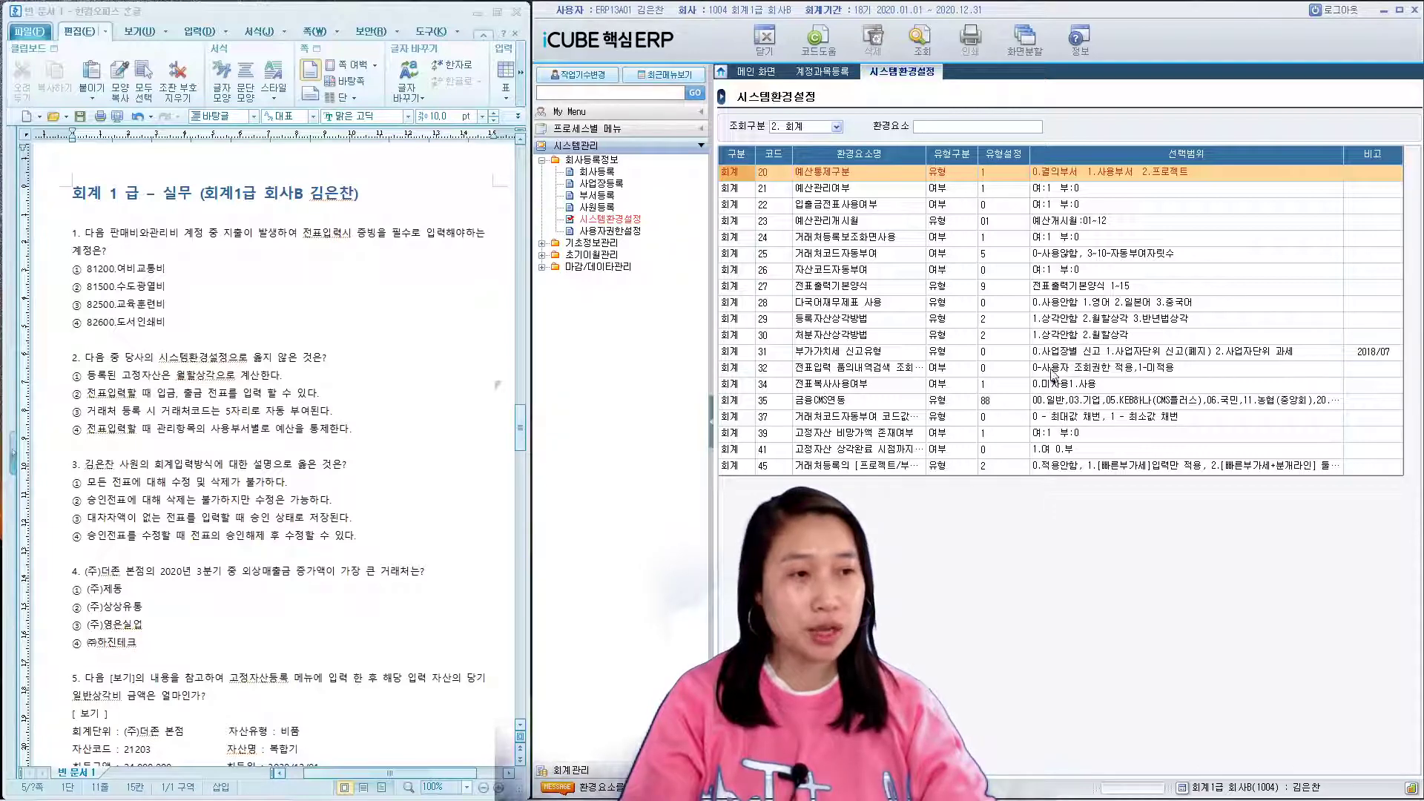
- Check 등록자산상각방법, 입출금전표사용여부, 거래처코드자동부여 and 예산통제구분, highlighting choice ② of question 2
click(847, 320)
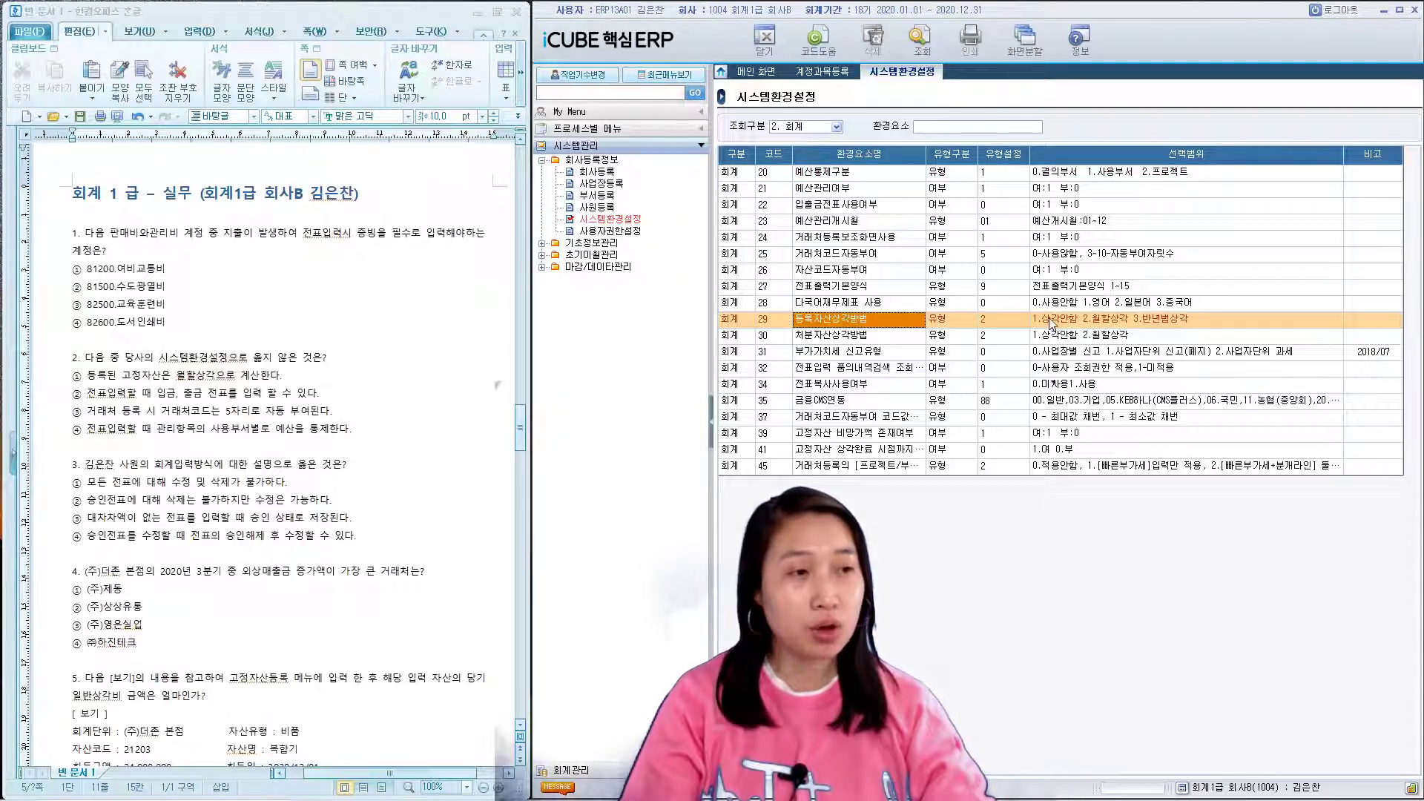
click(1104, 321)
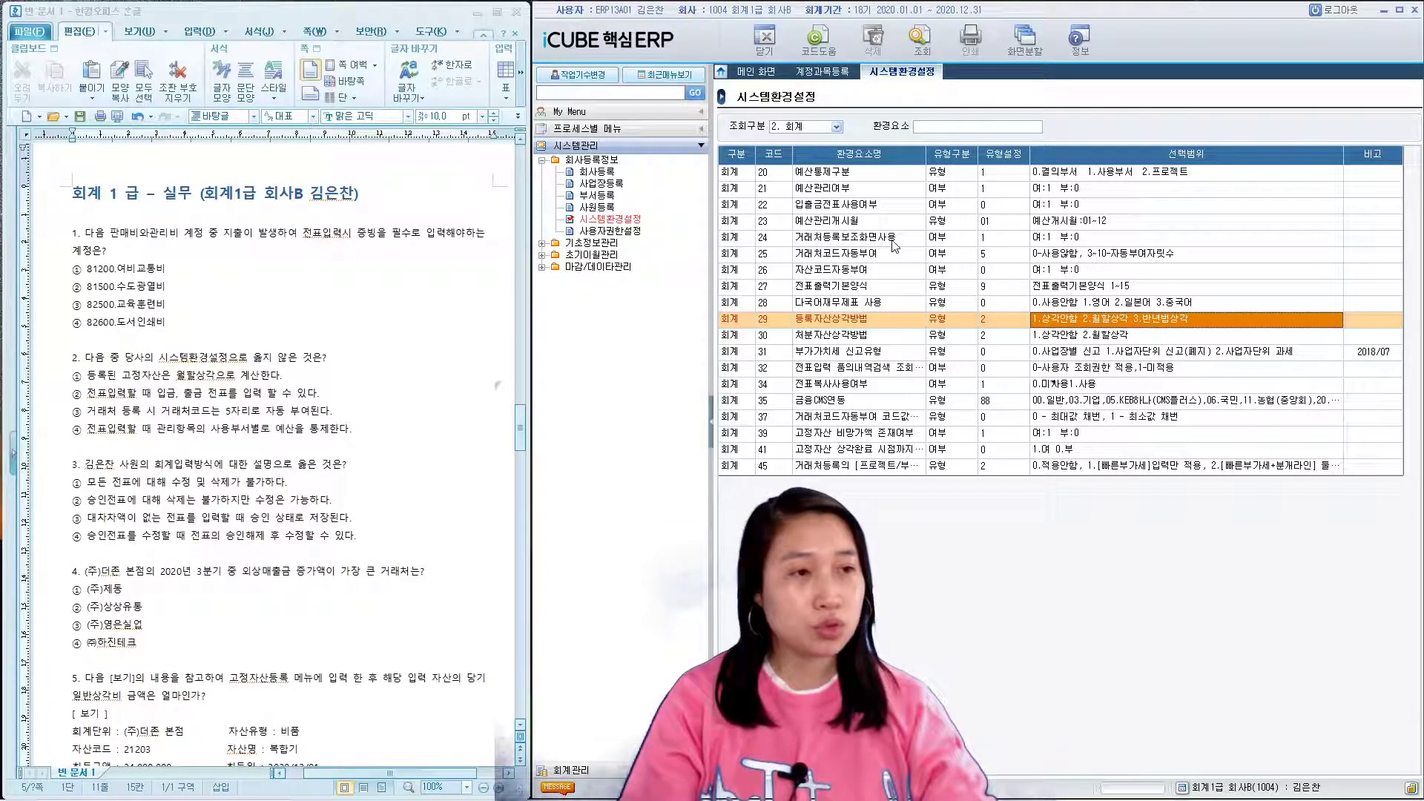
click(884, 208)
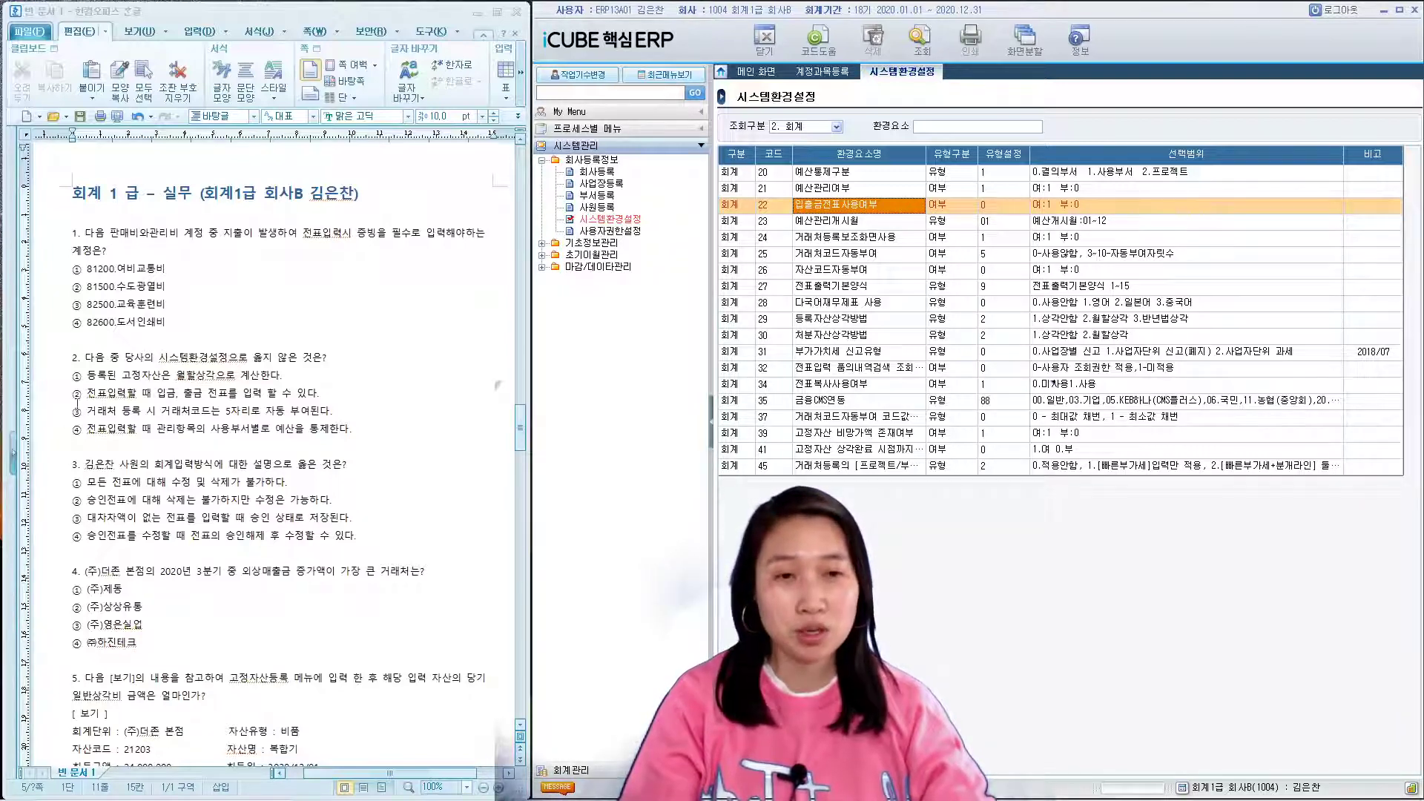
drag(83, 393, 228, 394)
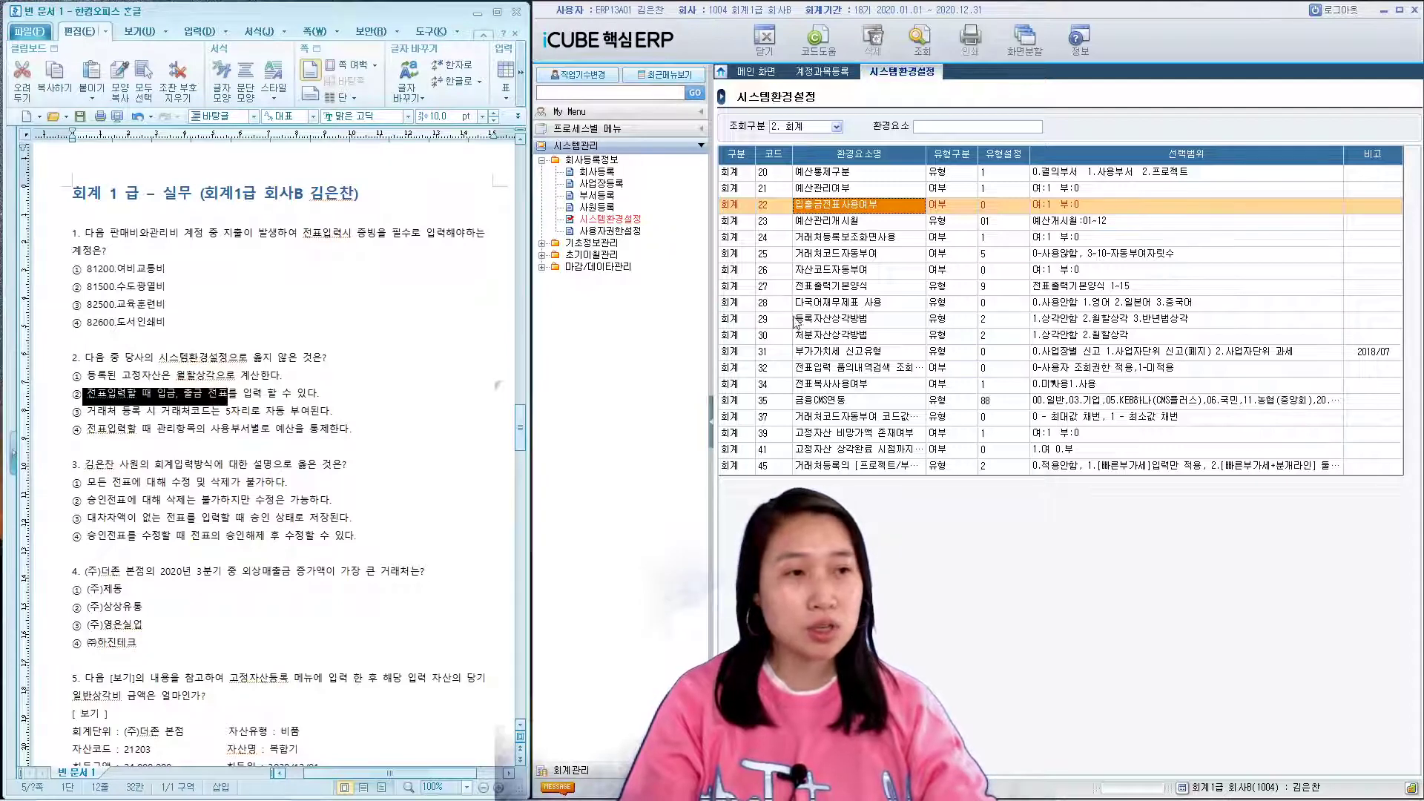
click(869, 254)
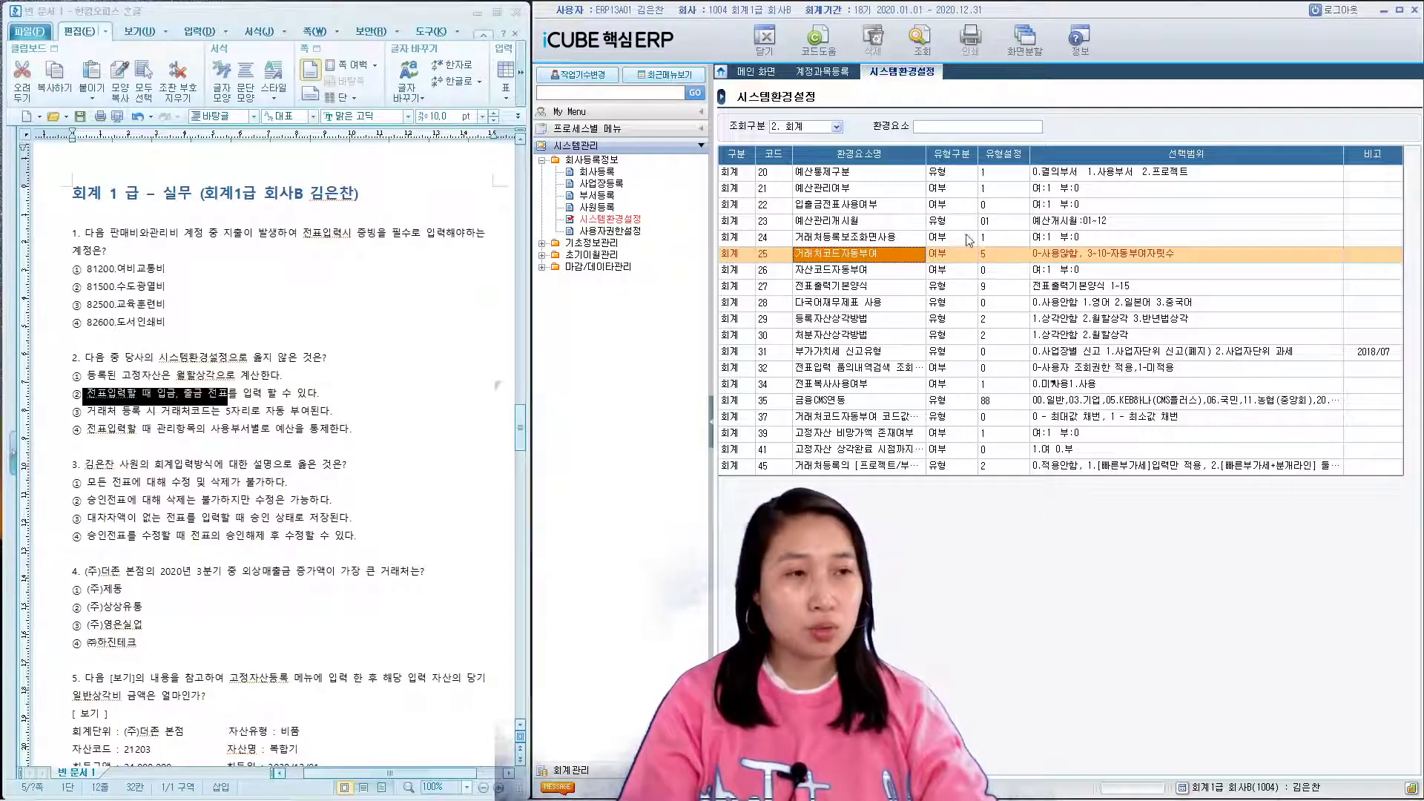
click(882, 175)
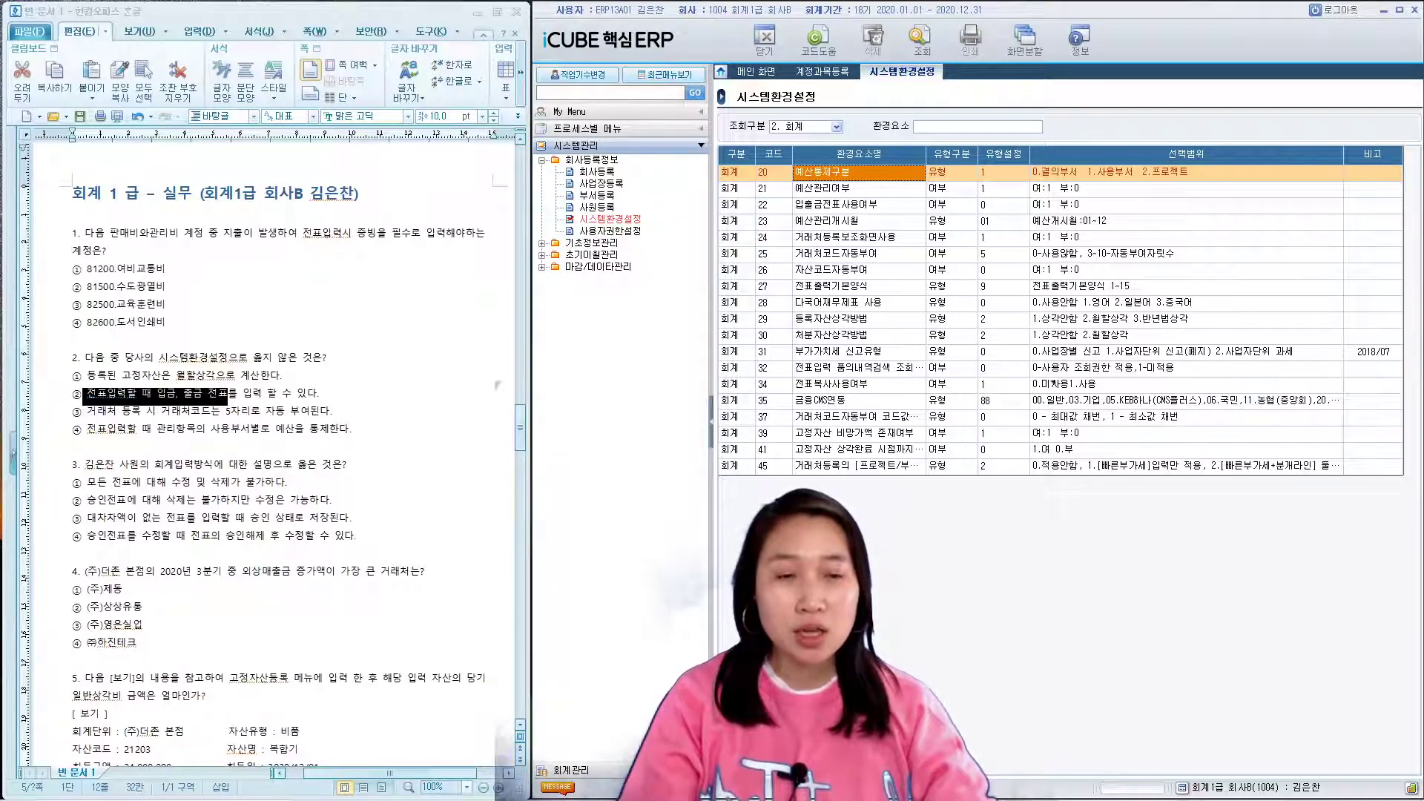
- Highlight 회계입력방식 in question 3, then open 사원등록 and list employees with both 부서 range fields cleared
drag(156, 465, 209, 463)
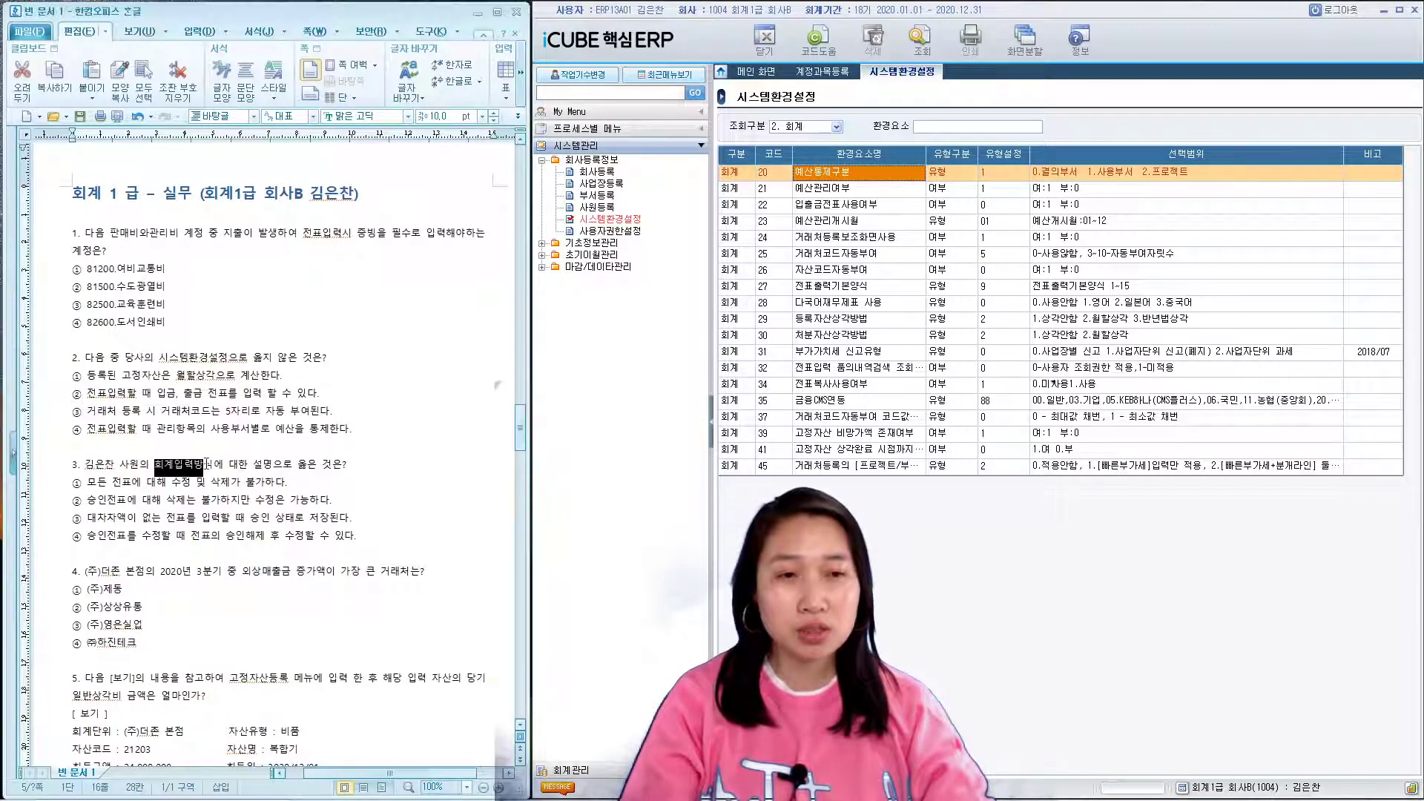
click(597, 207)
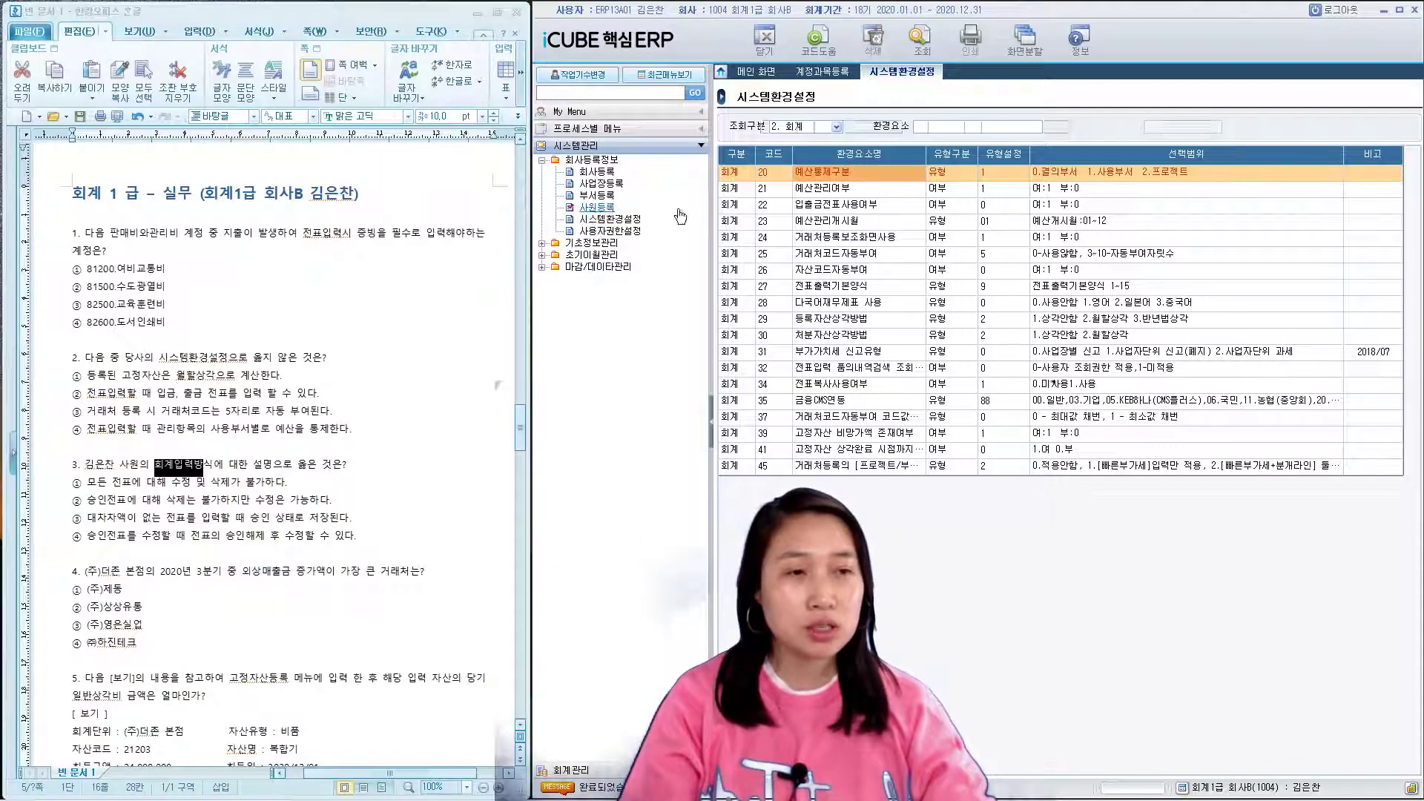
double_click(785, 128)
key(Delete)
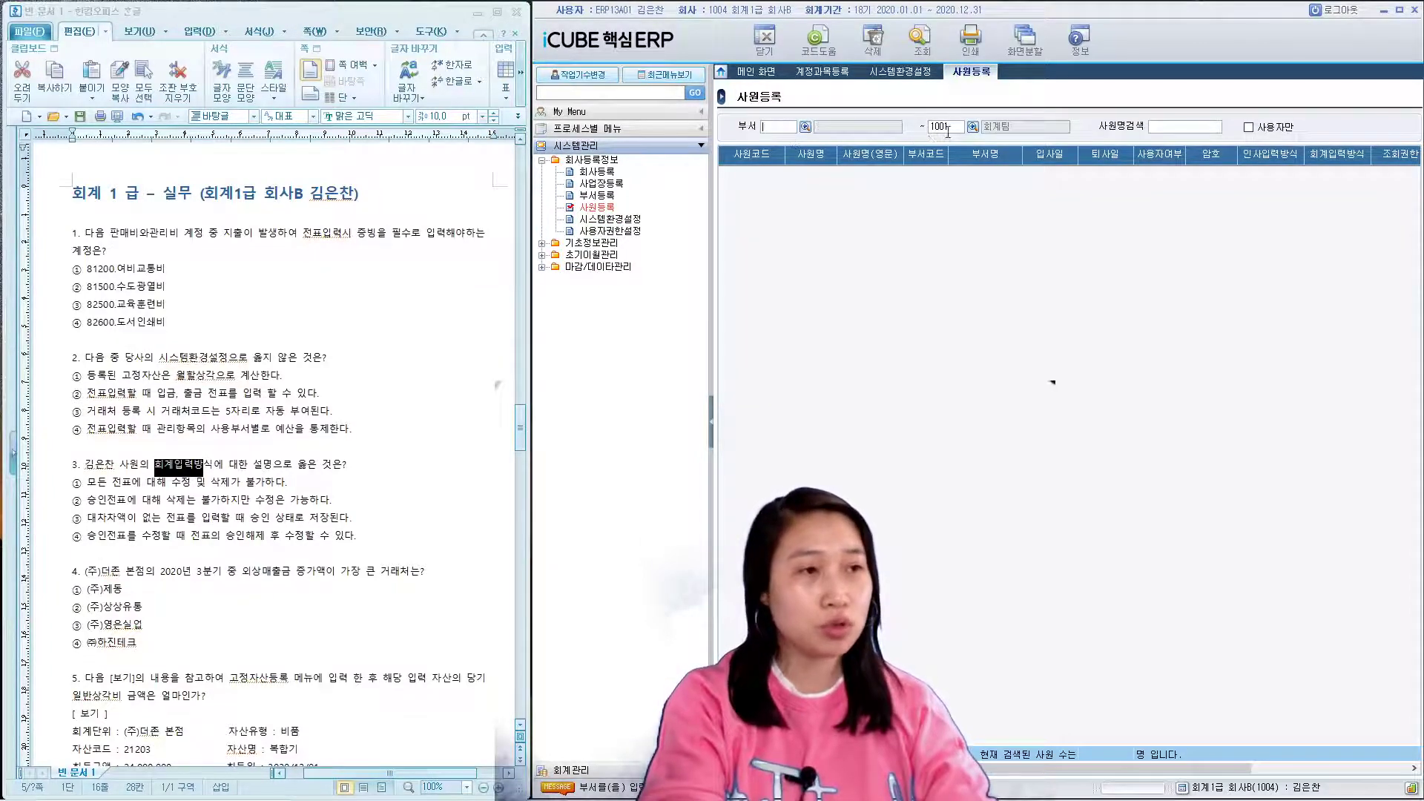
double_click(948, 128)
key(Delete)
key(Return)
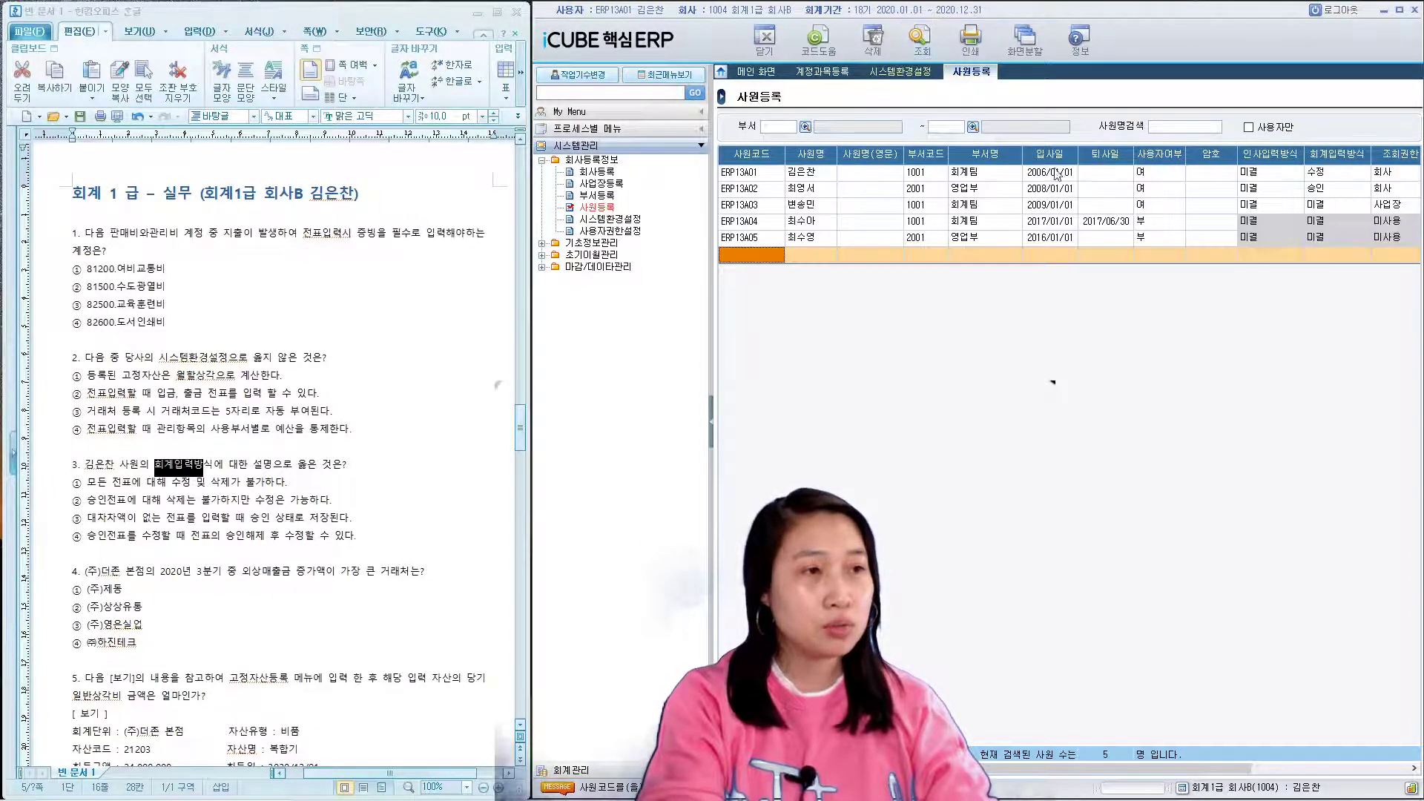
- Check the 회계입력방식 of the employee in the first row and highlight choice ③ of question 3
click(812, 173)
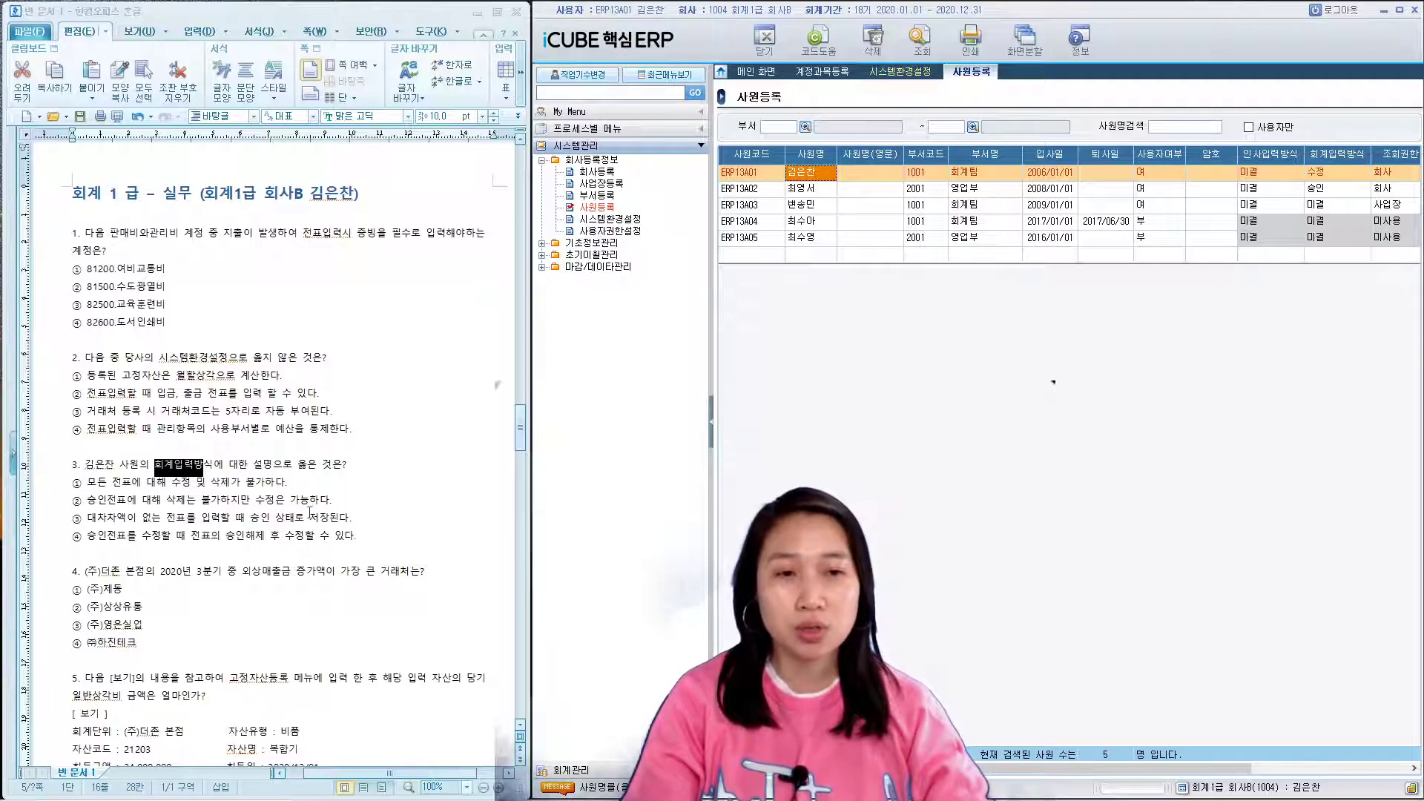
drag(75, 525, 364, 524)
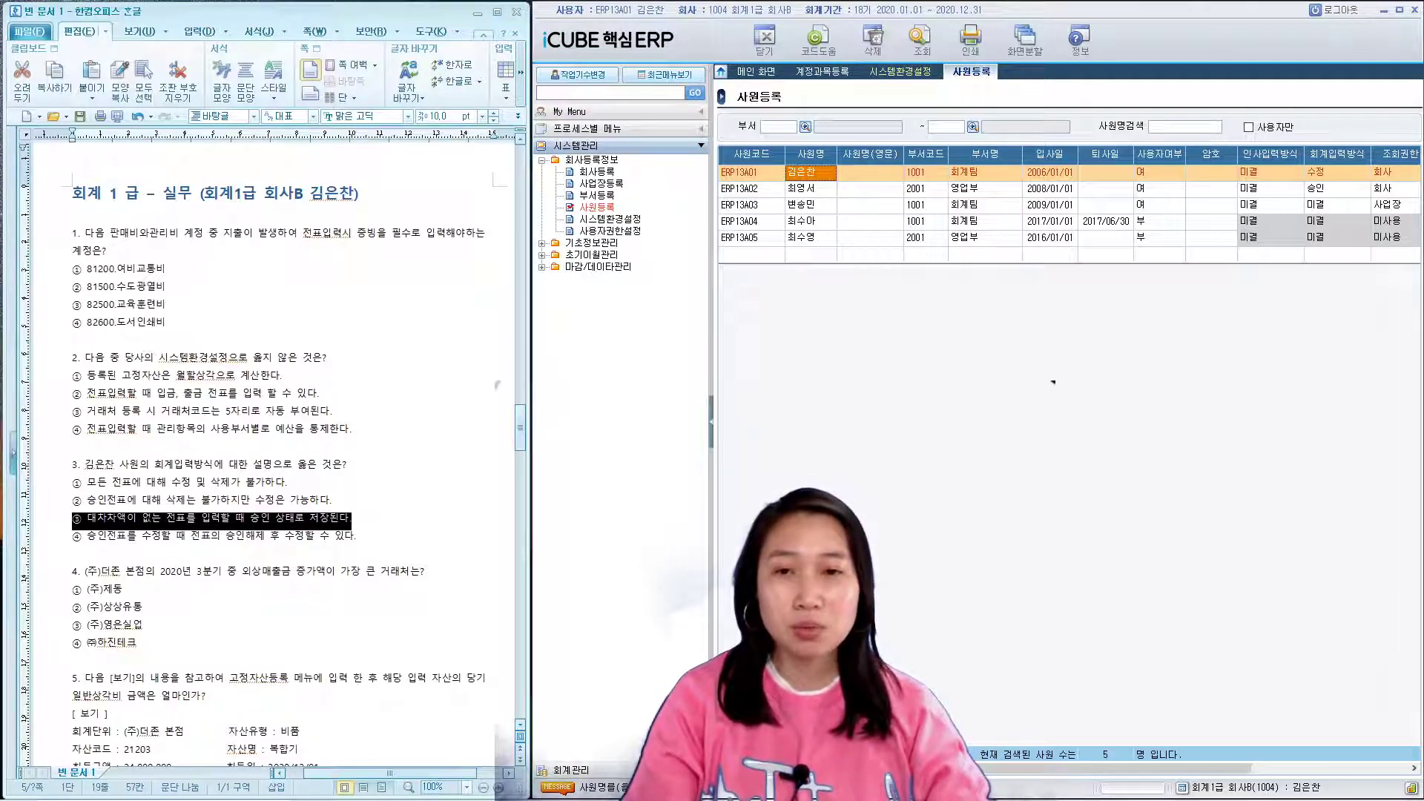
- Open 거래처원장 from 전표/장부관리 in 회계관리 for question 4
scroll(431, 551, down, 5)
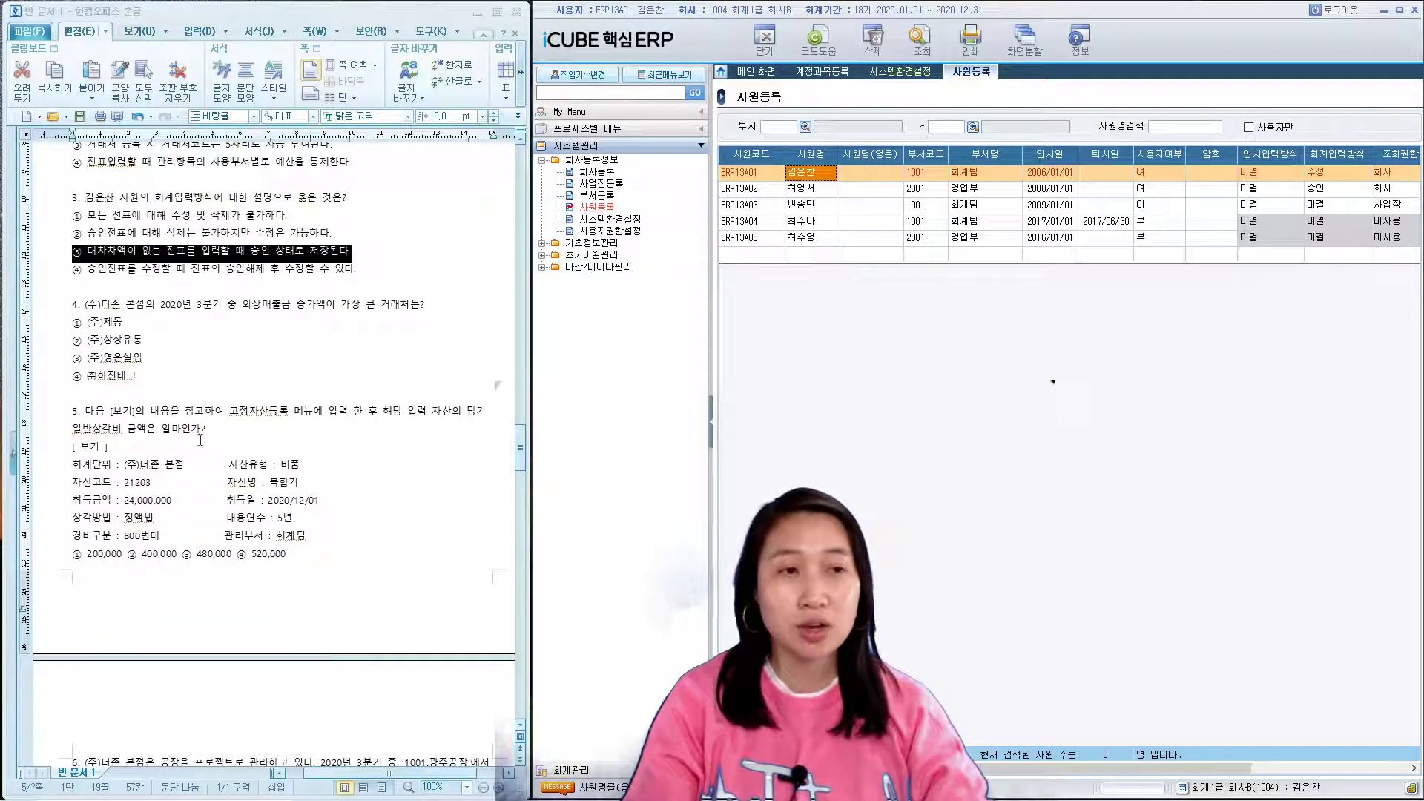
click(569, 770)
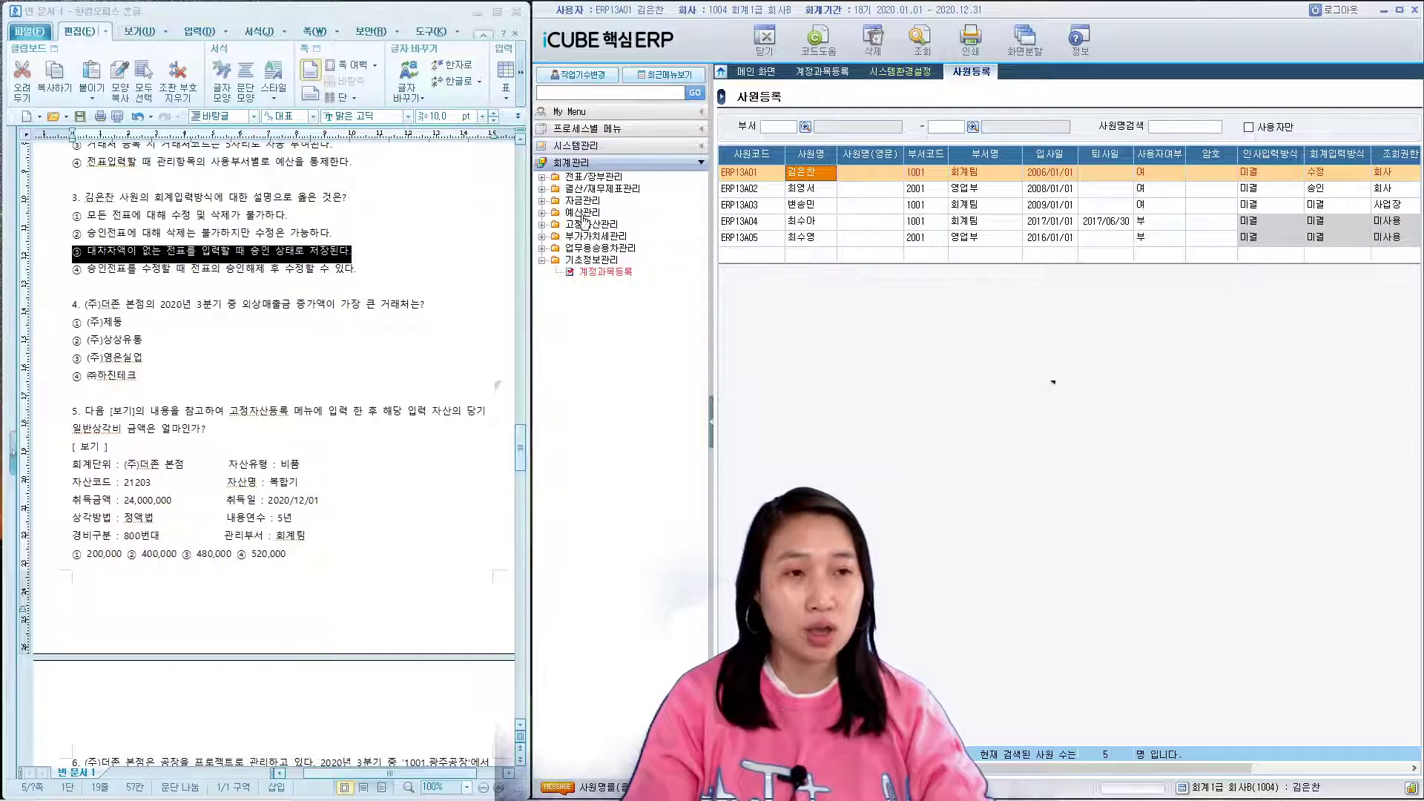
click(542, 179)
click(616, 285)
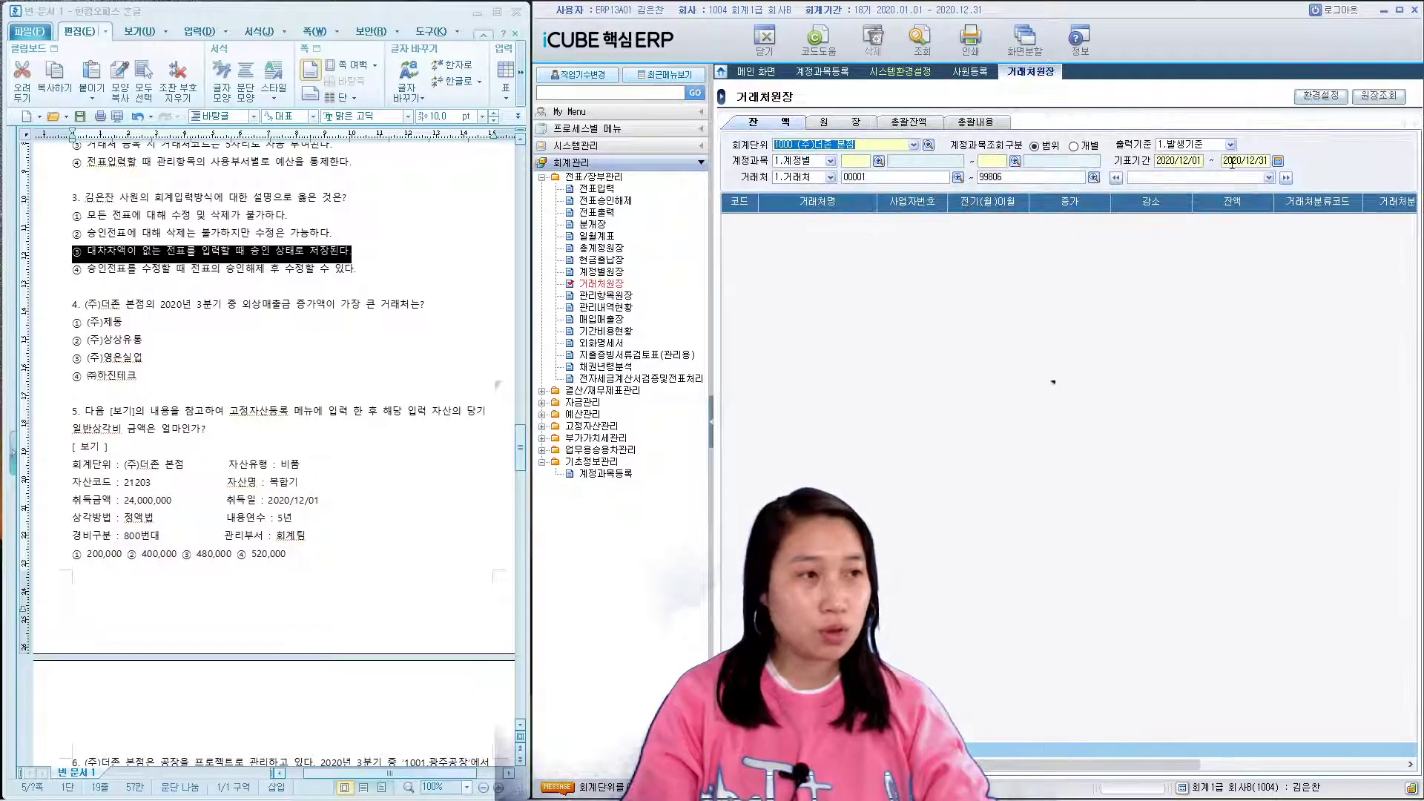
- Look up 외상매출 in the 계정과목 search and select account 10800 외상매출금
click(868, 163)
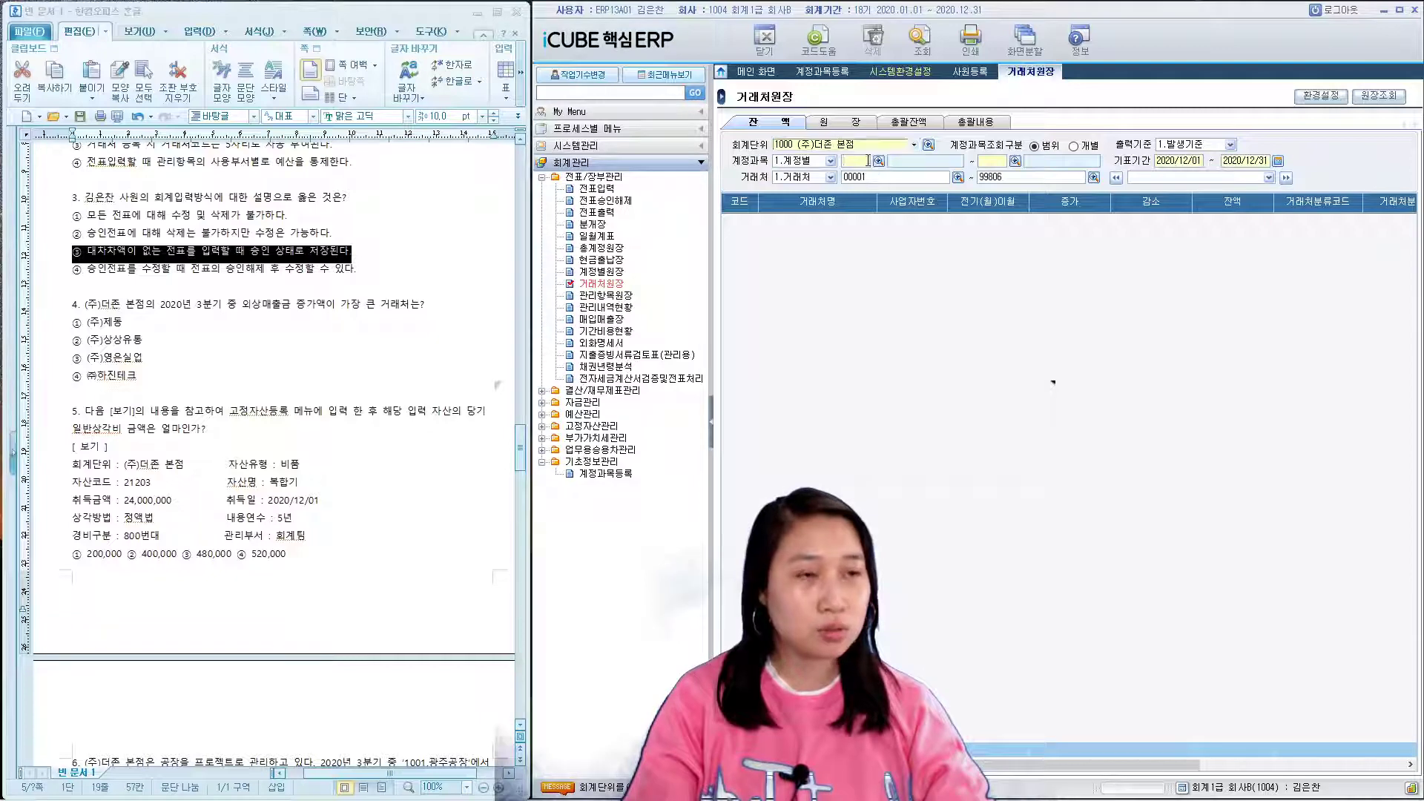
text(외상매출)
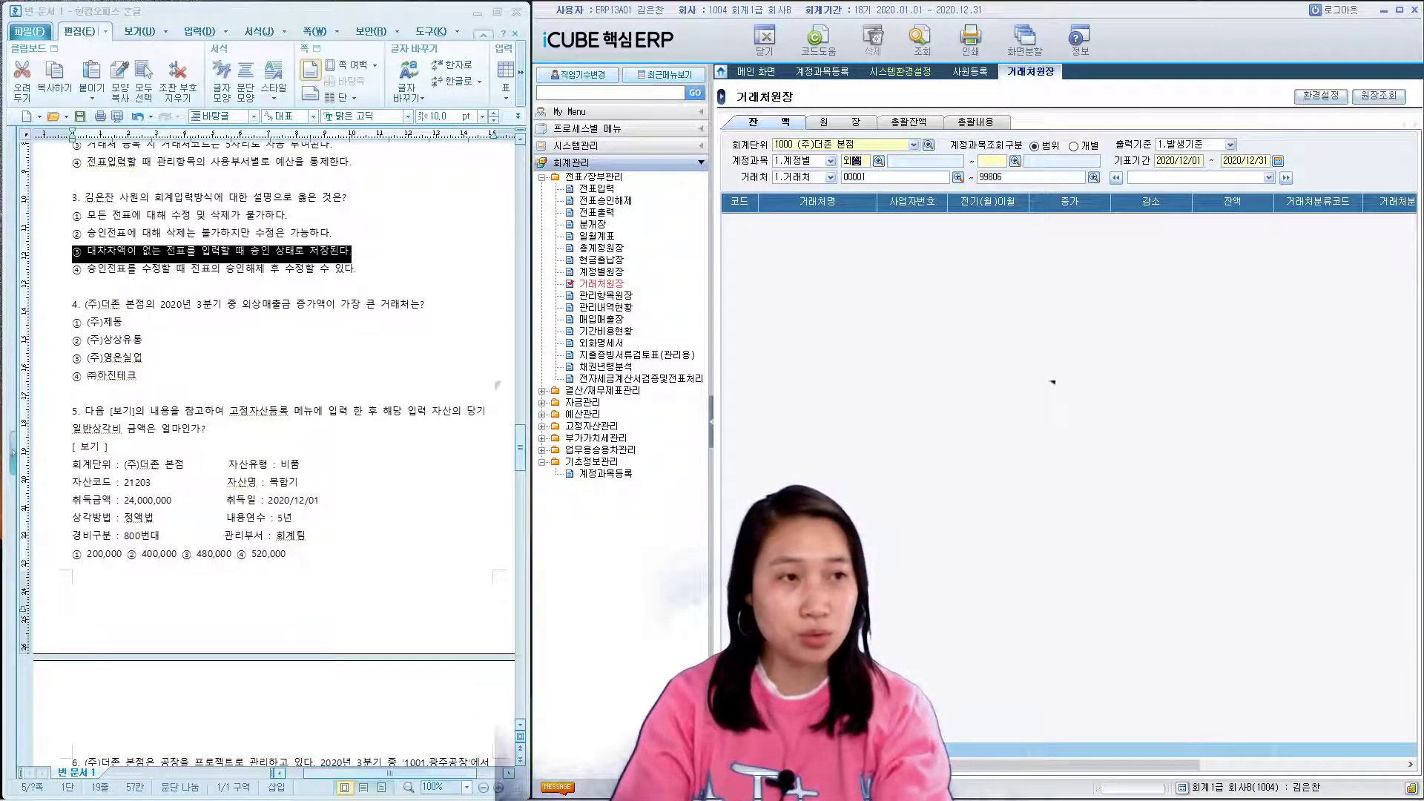
key(Return)
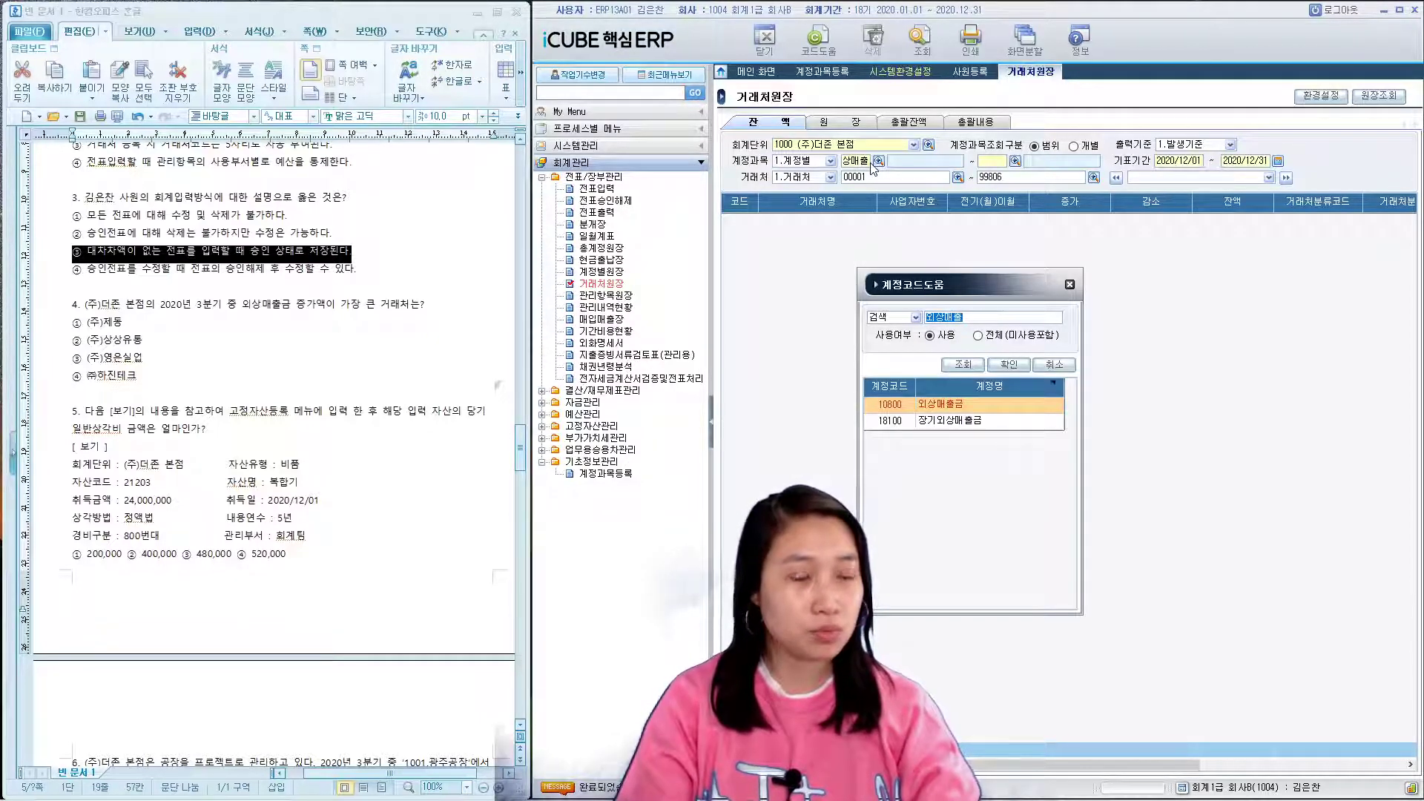
key(Return)
- Set the 기표기간 of the 거래처원장 to 2020/07/01 through 2020/09/30
click(1194, 163)
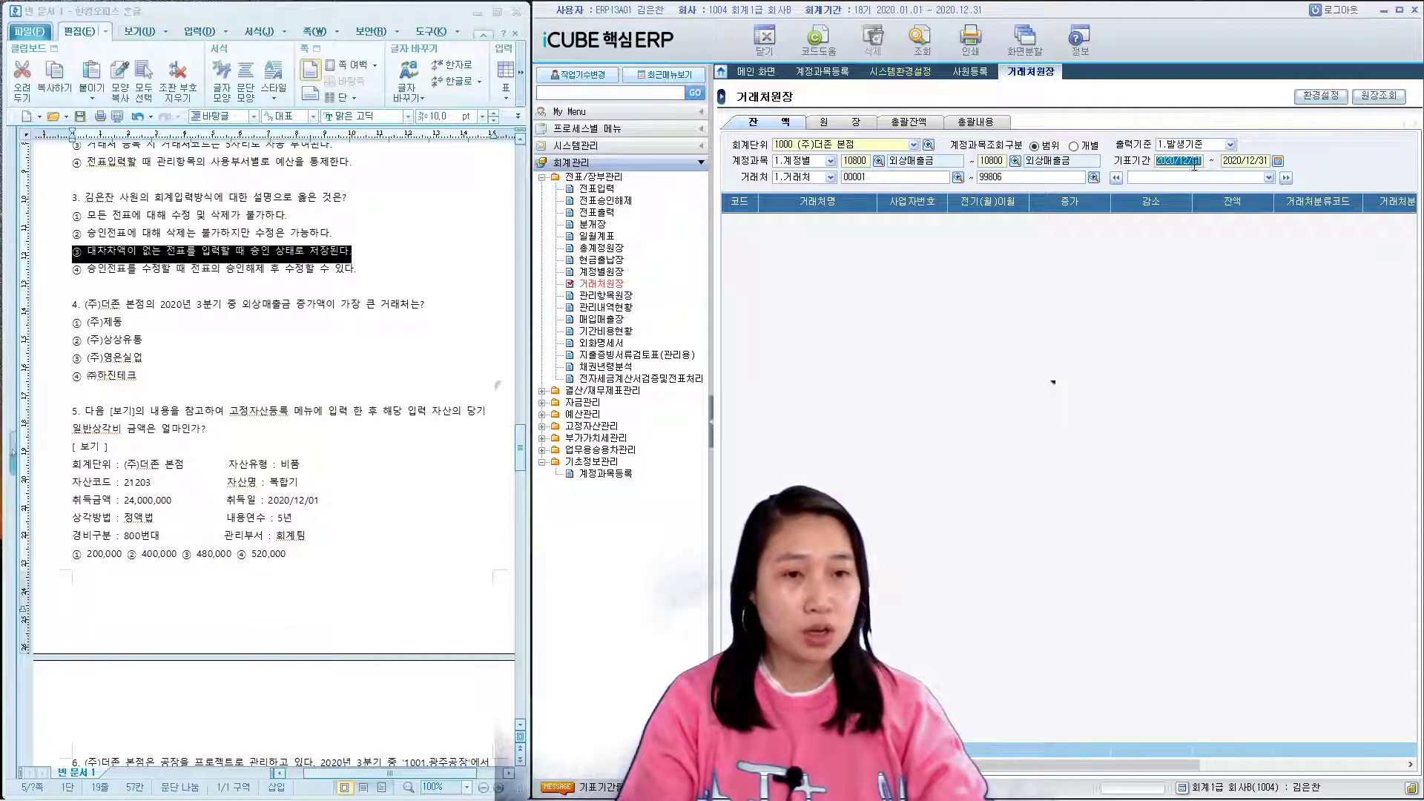
text(2)
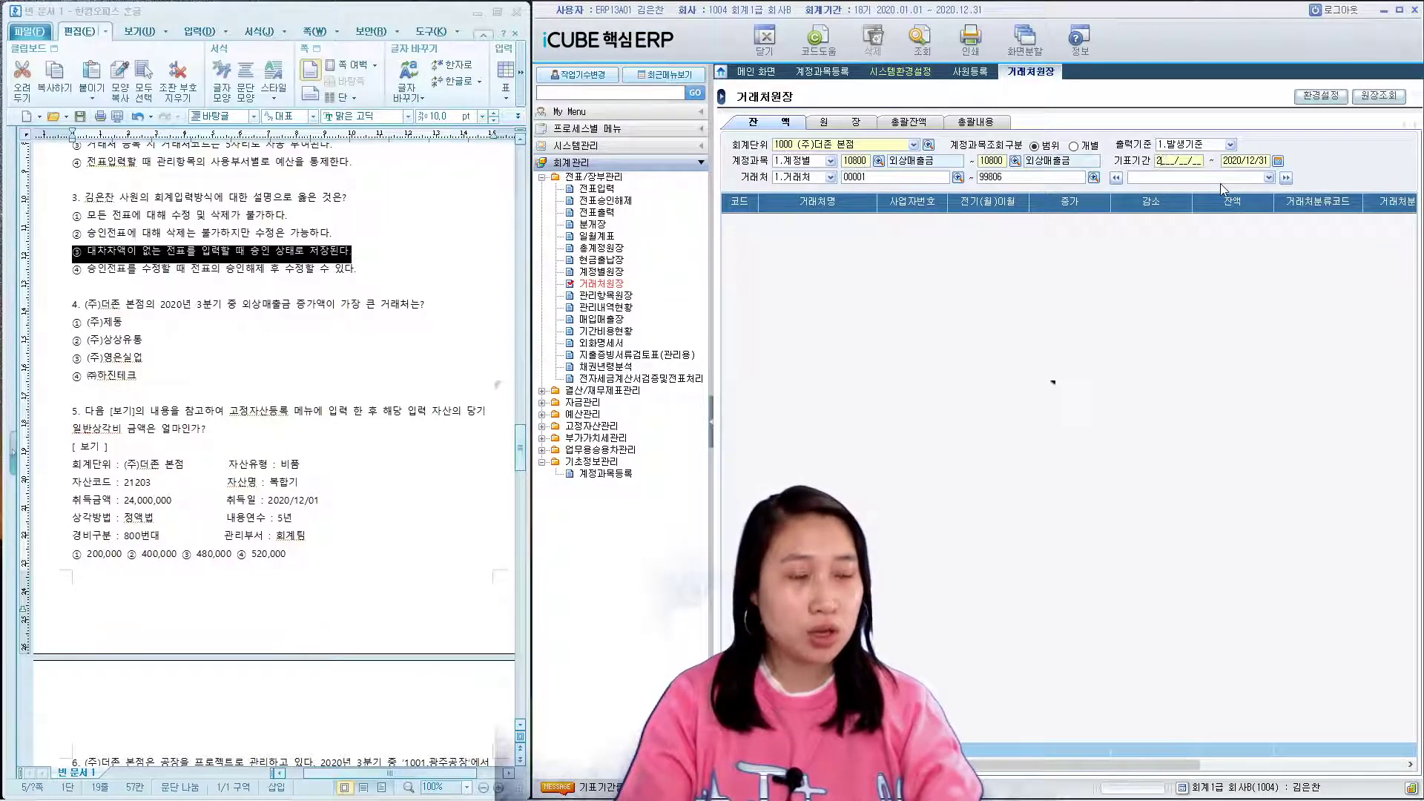
text(020/0)
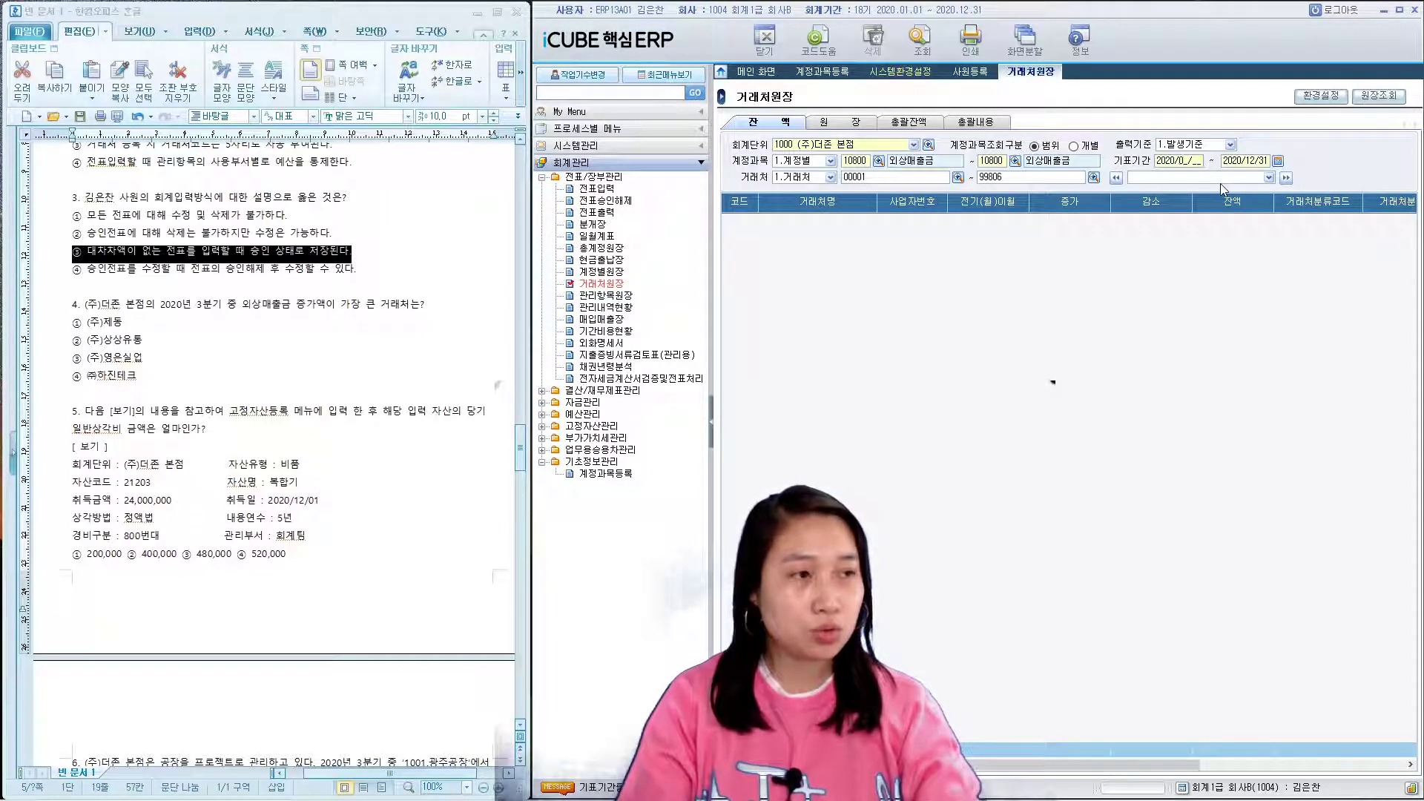
text(7/01 ~ )
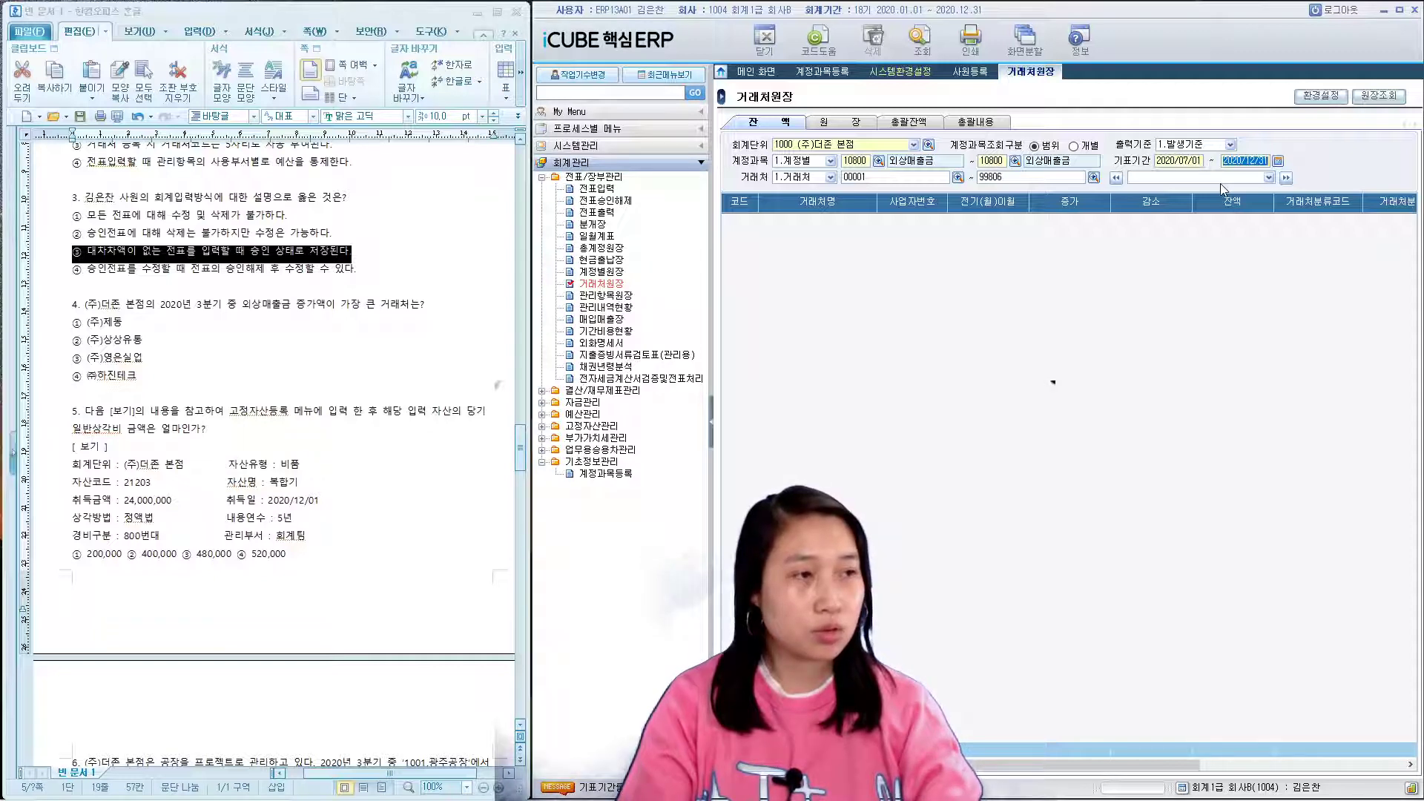
text(2020/09/)
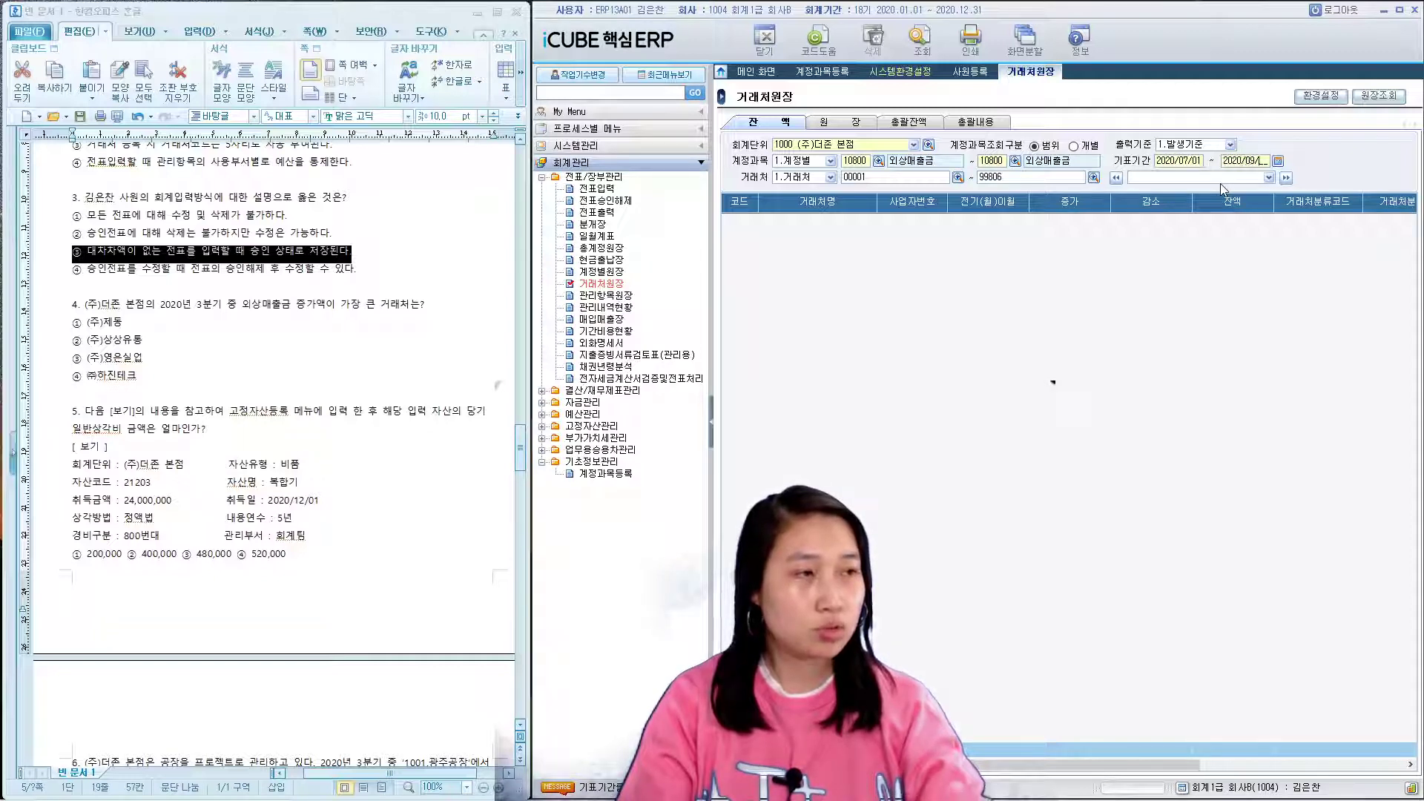
text(30)
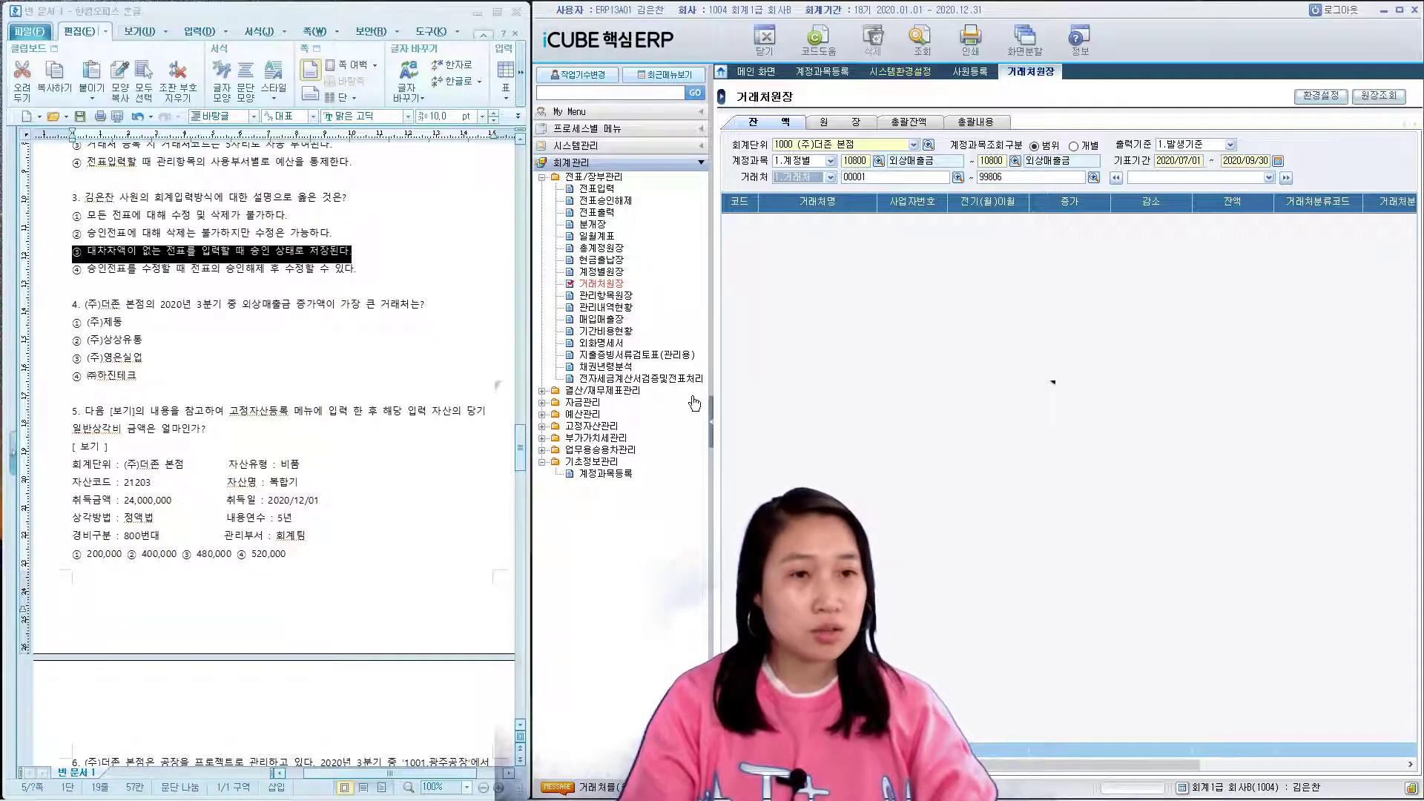
- Query the ledger, check the 증가 amount of (주)하진테크, and highlight choice ④ of question 4
click(920, 37)
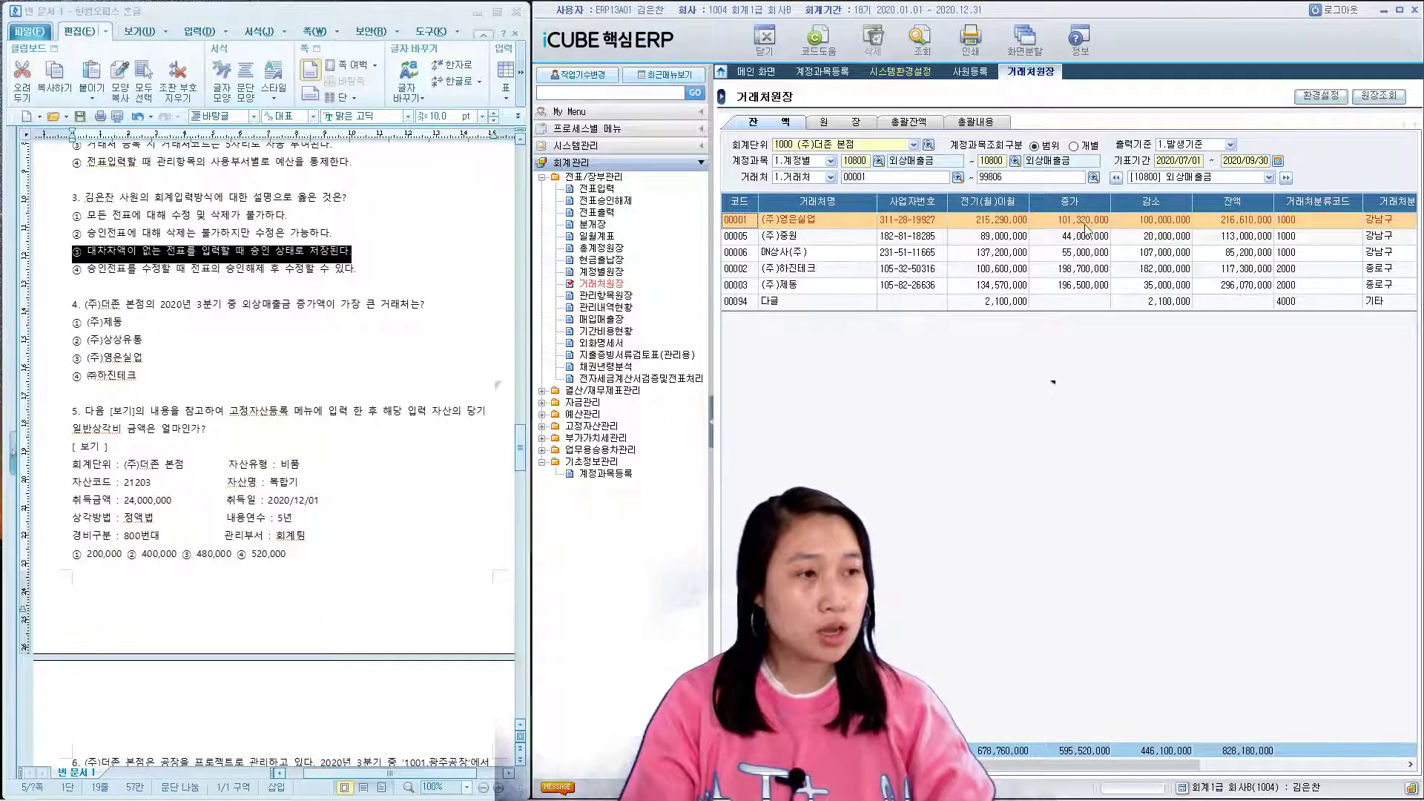
click(1088, 270)
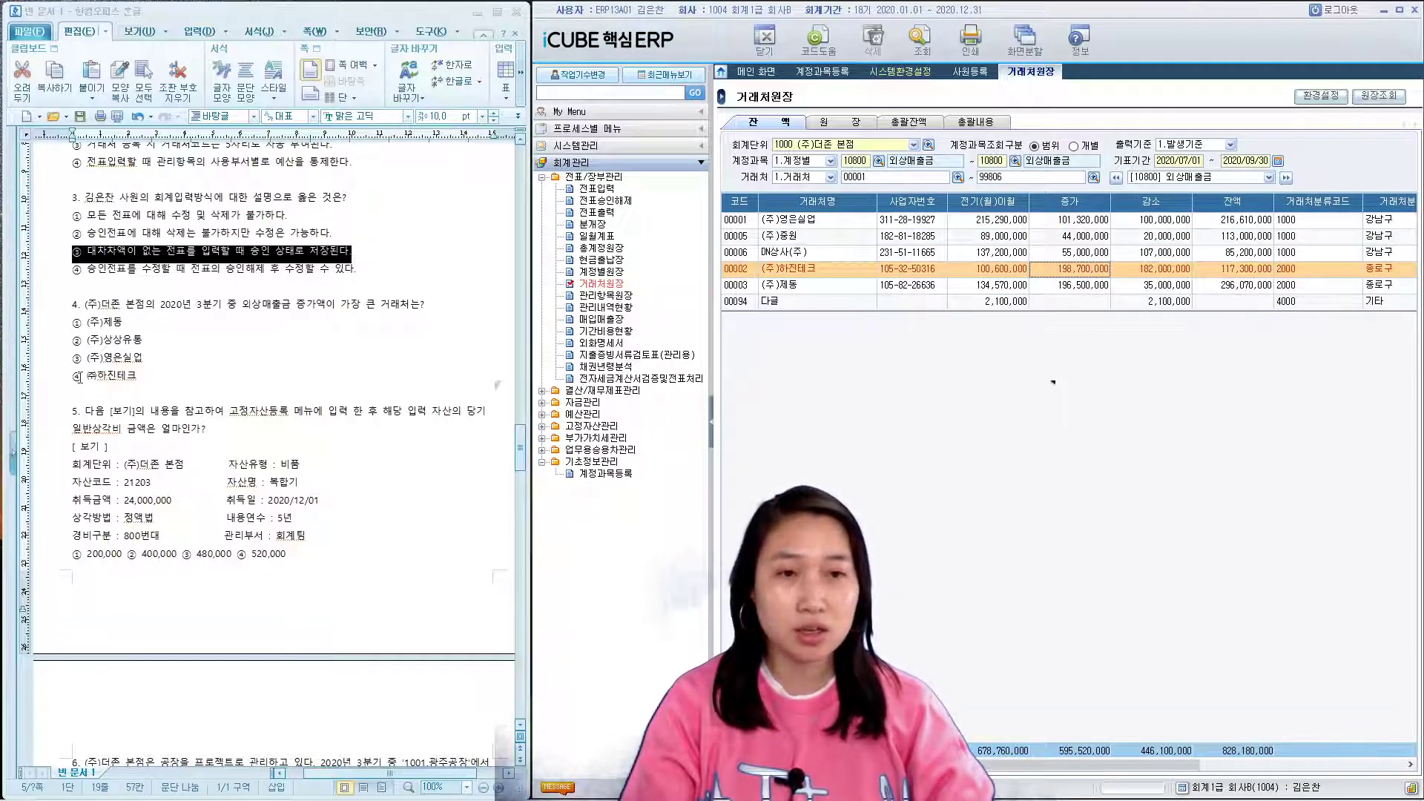
drag(78, 377, 136, 377)
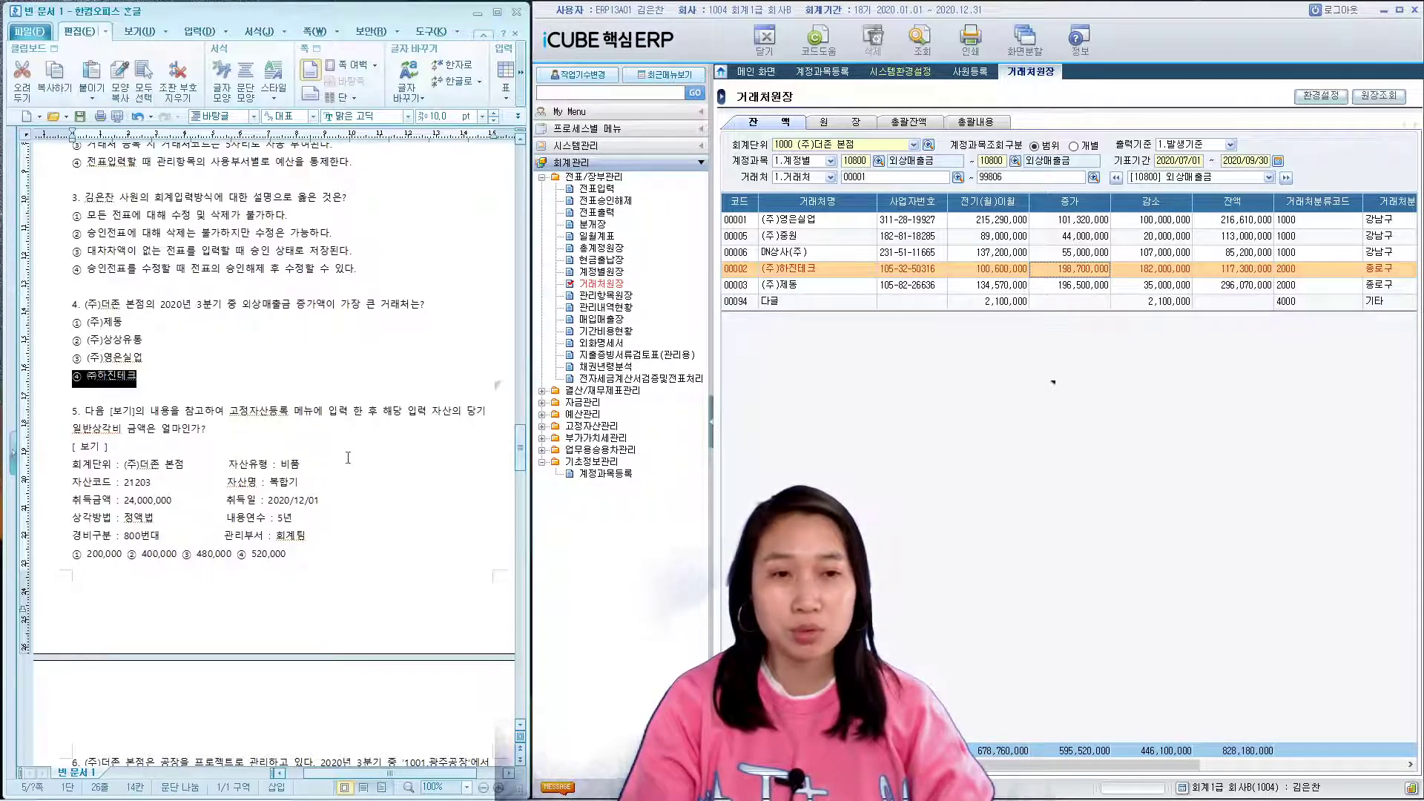
- Open 고정자산등록 under 고정자산관리 and list the assets of 자산유형 21200 비품
click(542, 425)
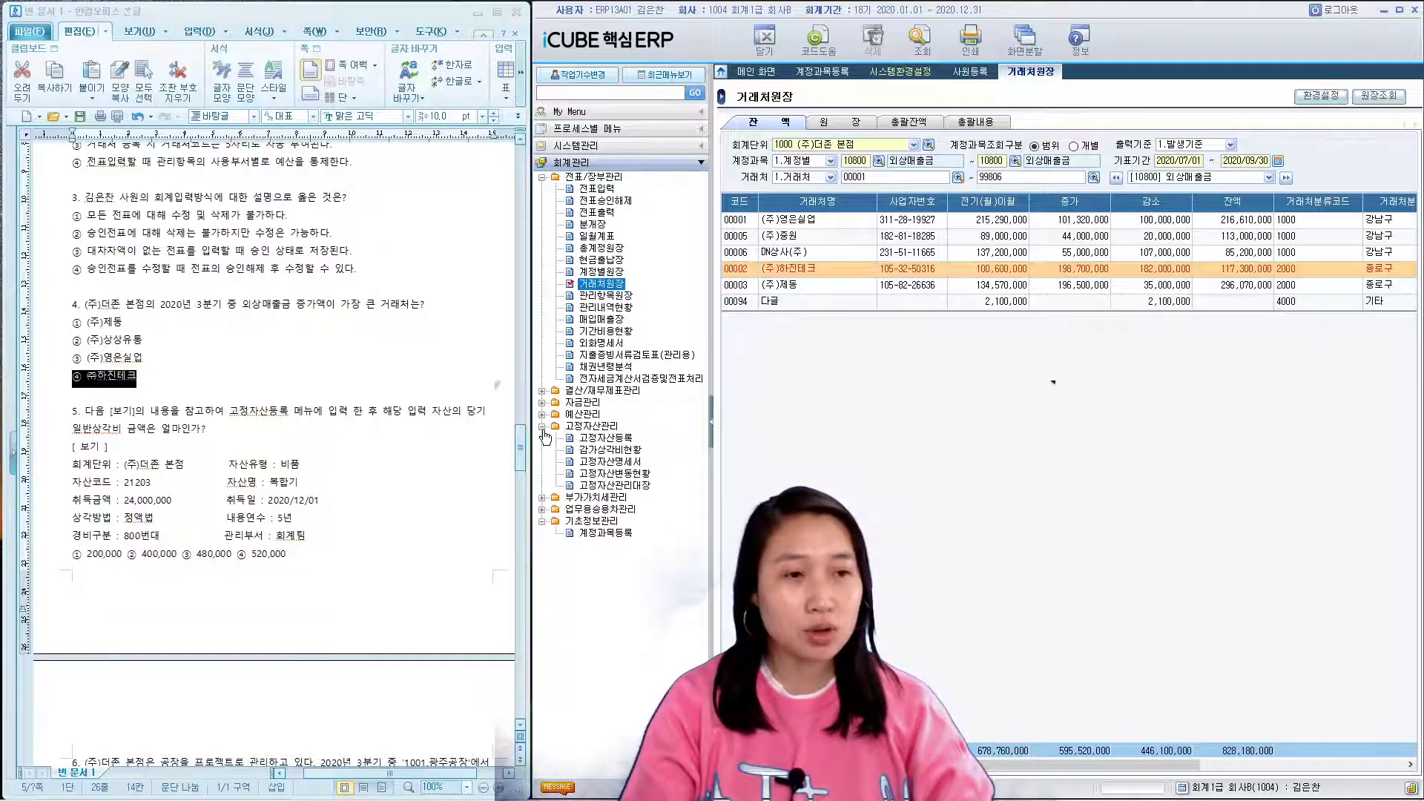
click(603, 439)
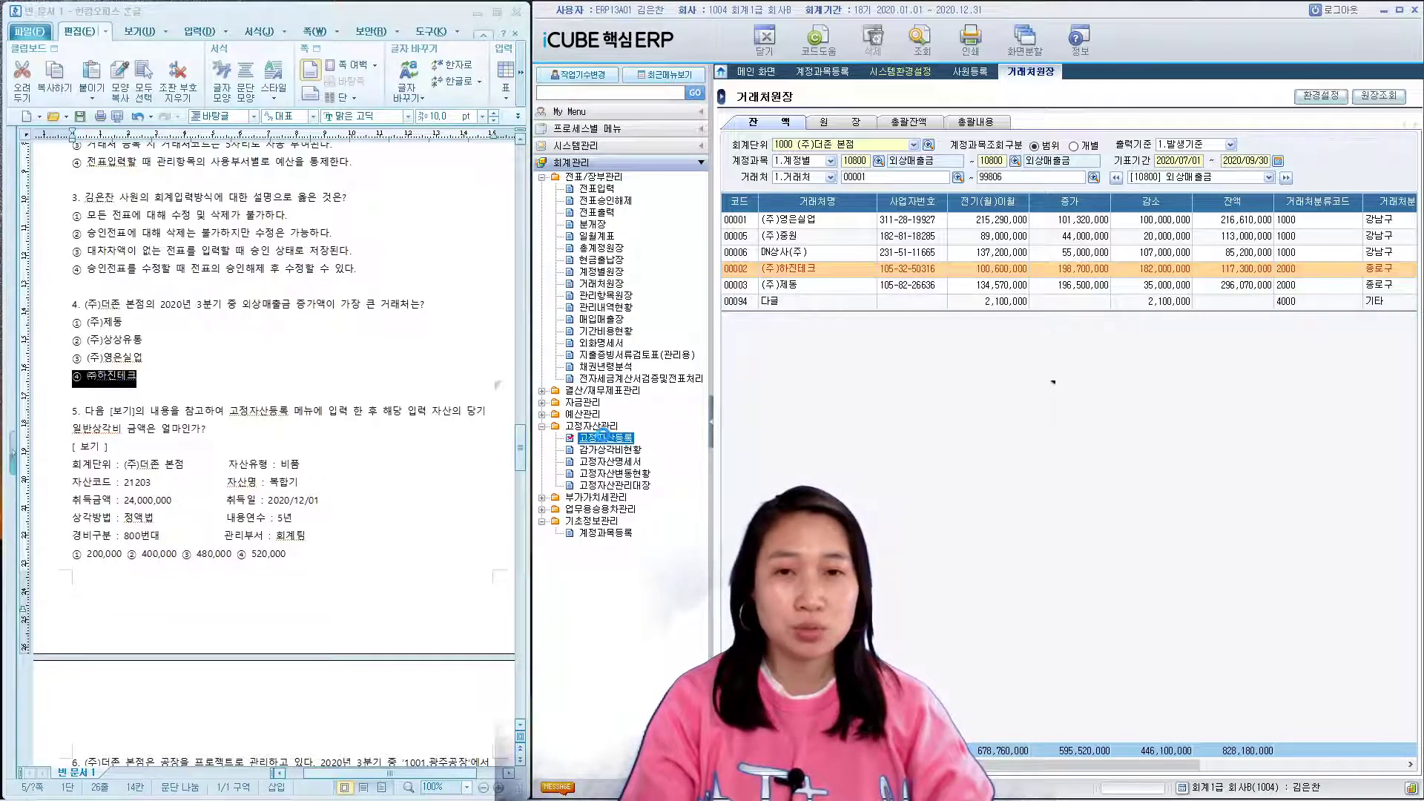
double_click(602, 437)
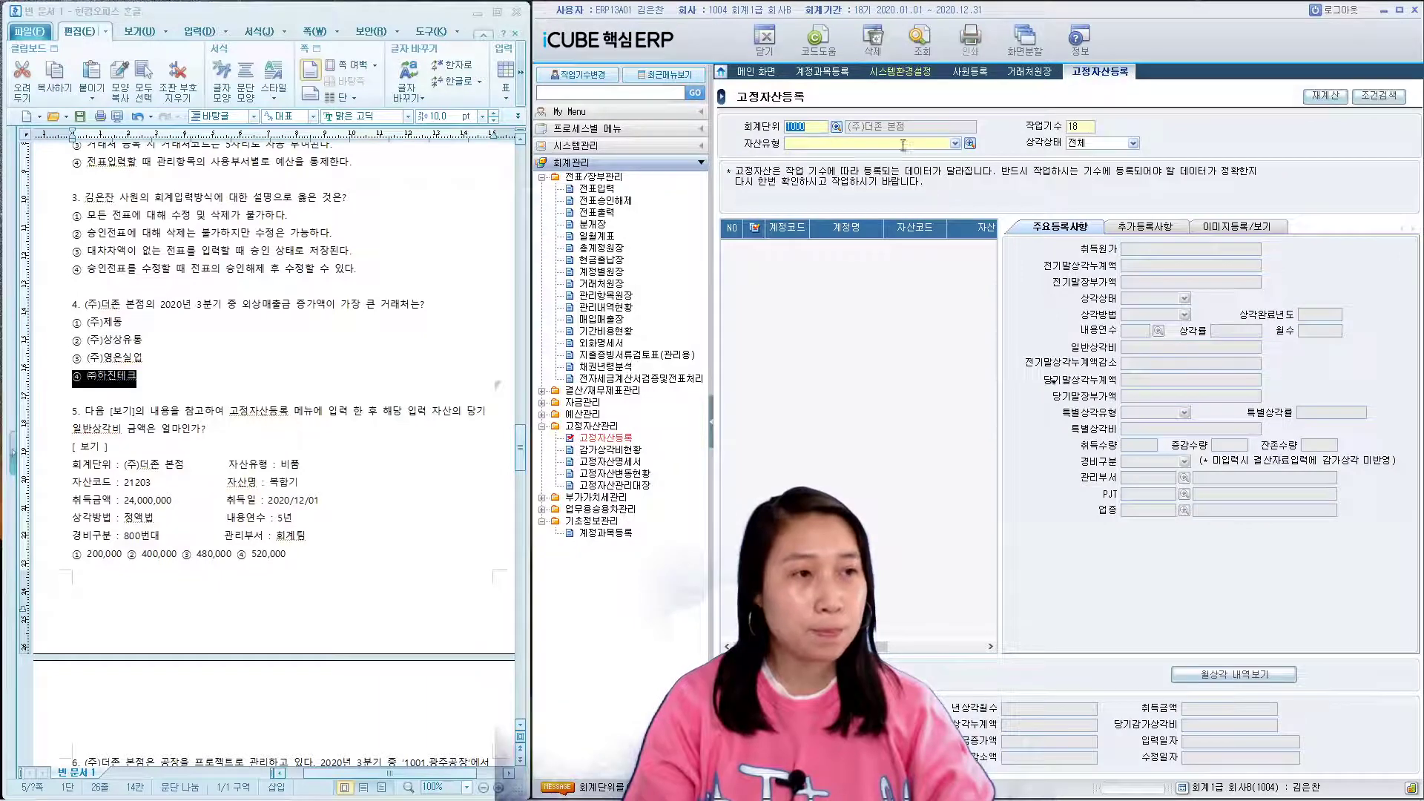
click(969, 143)
double_click(964, 502)
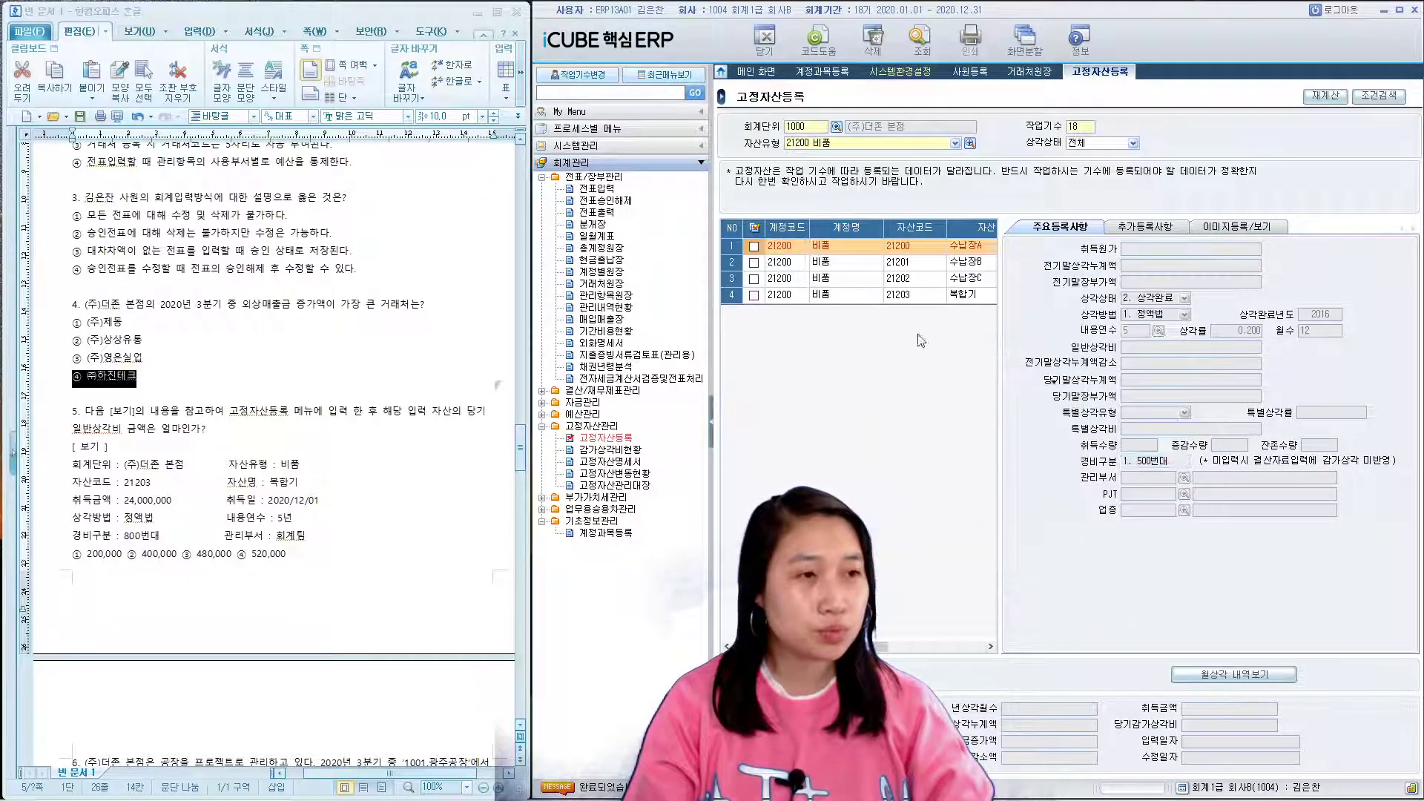
text(2120)
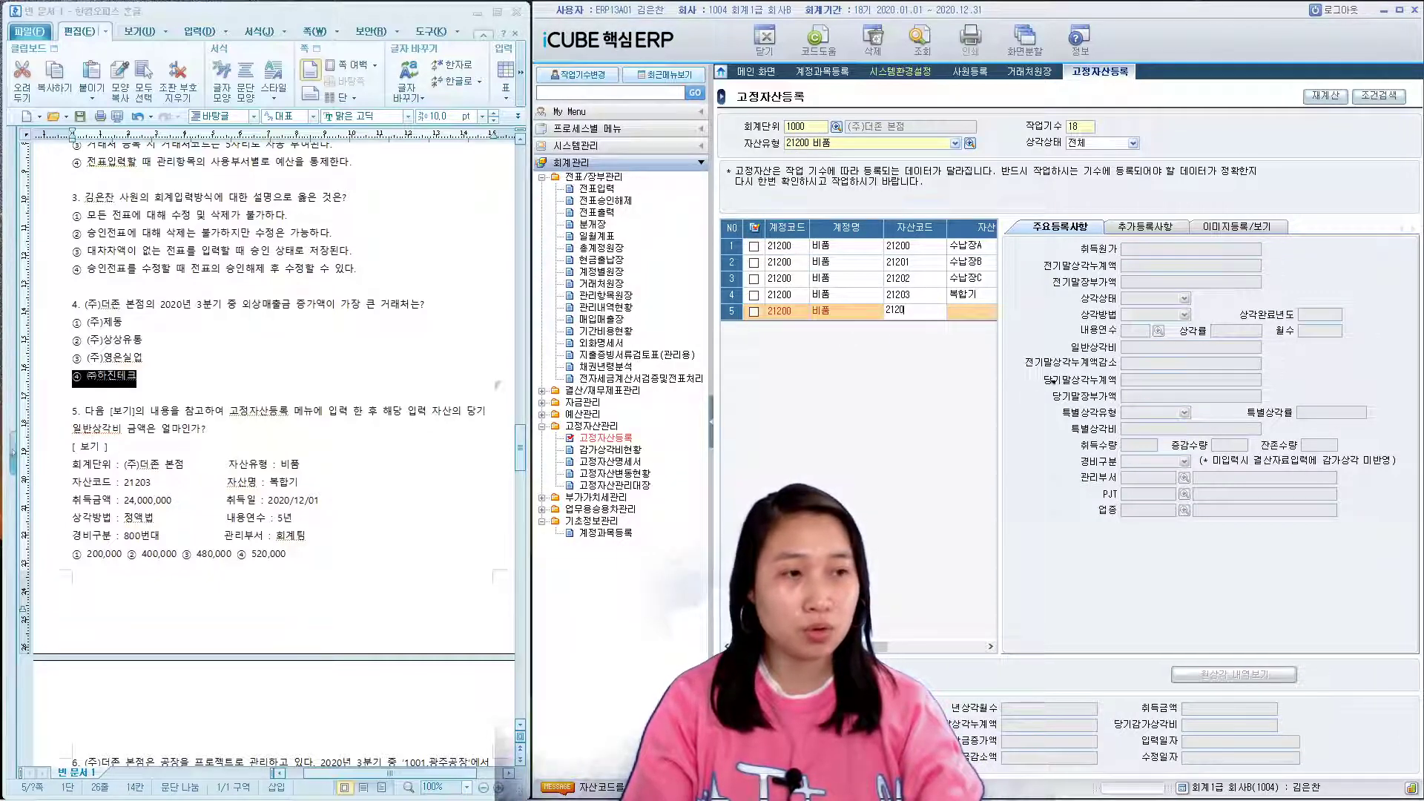
key(BackSpace)
key(BackSpace)
key(BackSpace)
key(BackSpace)
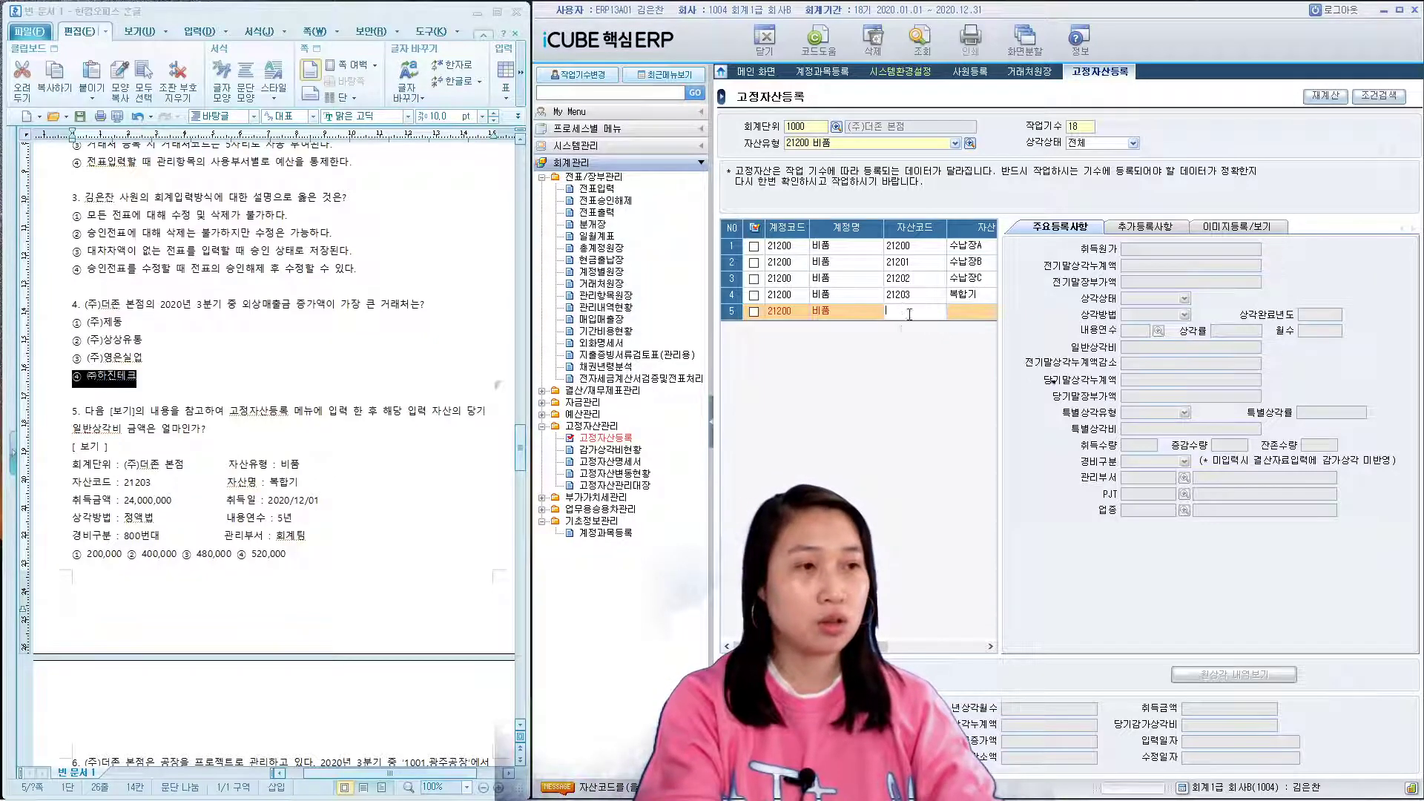
- Delete the existing asset 21203 복합기 from the 비품 list
click(755, 308)
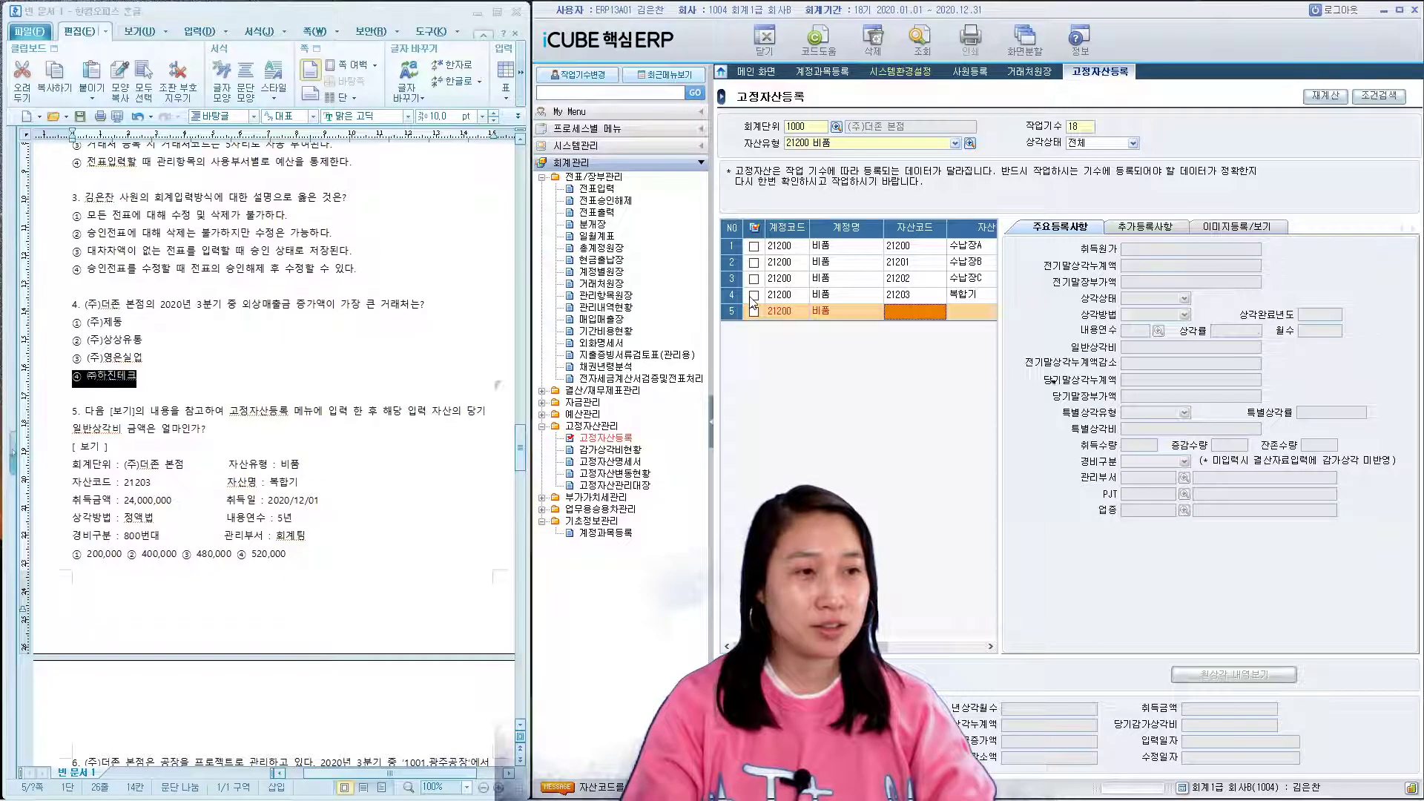
click(753, 295)
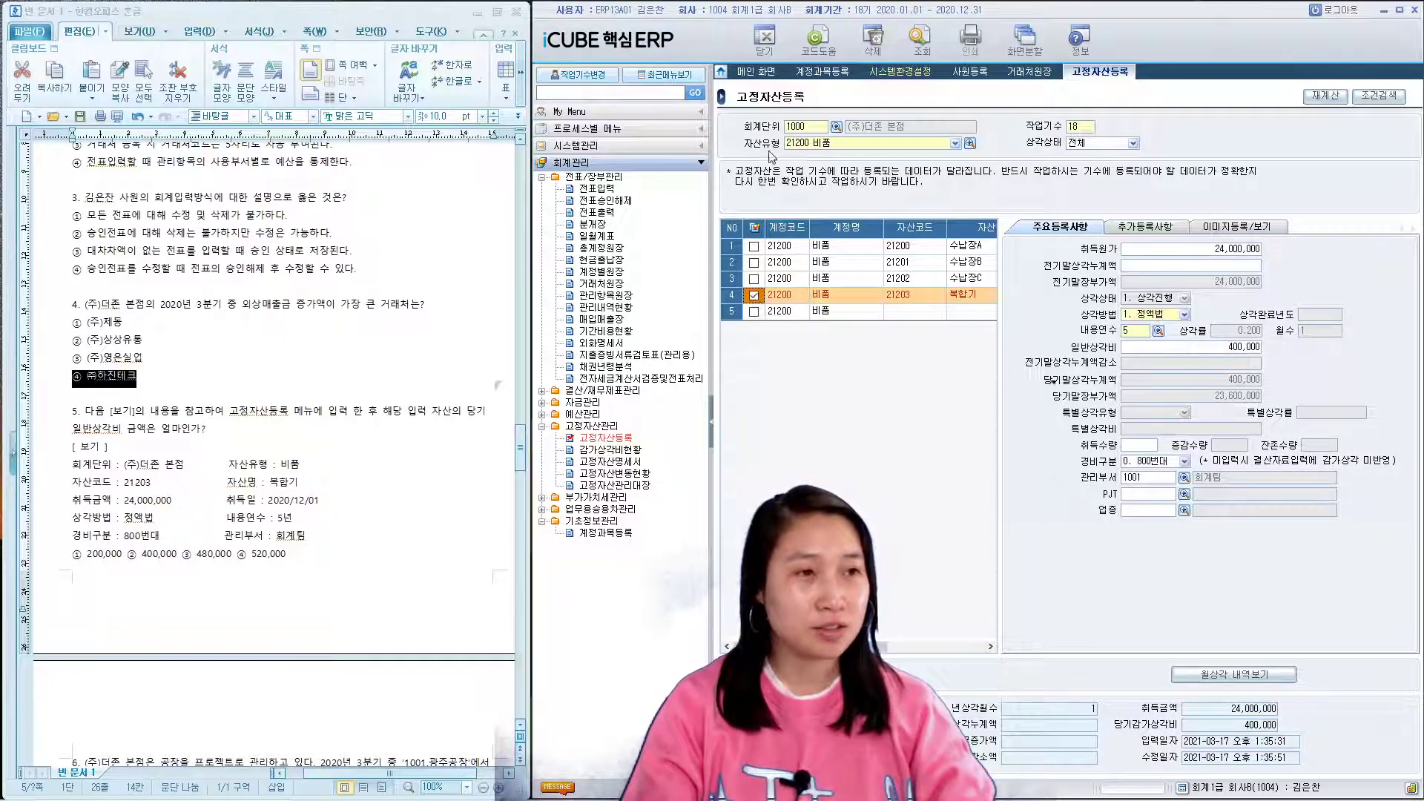
click(873, 38)
click(931, 493)
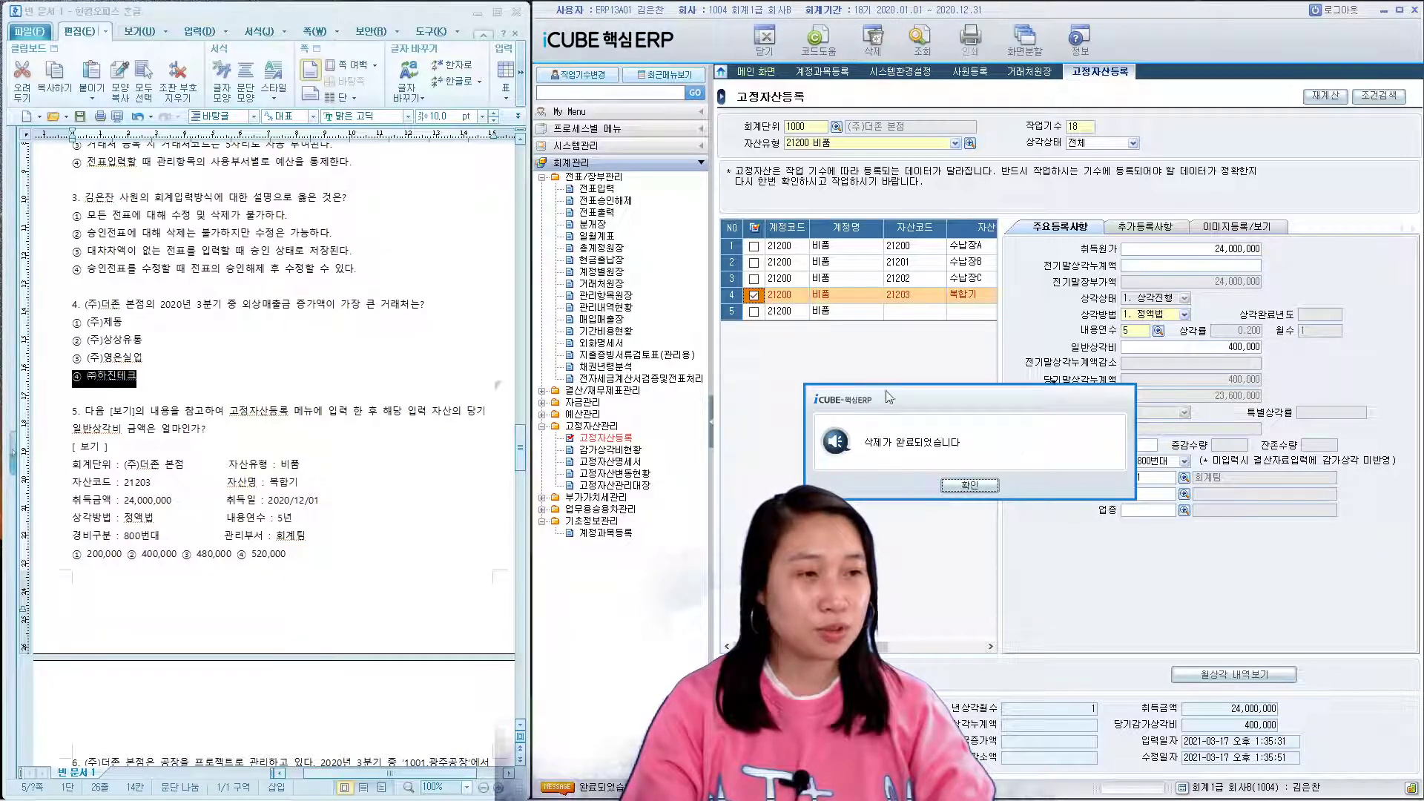
click(969, 485)
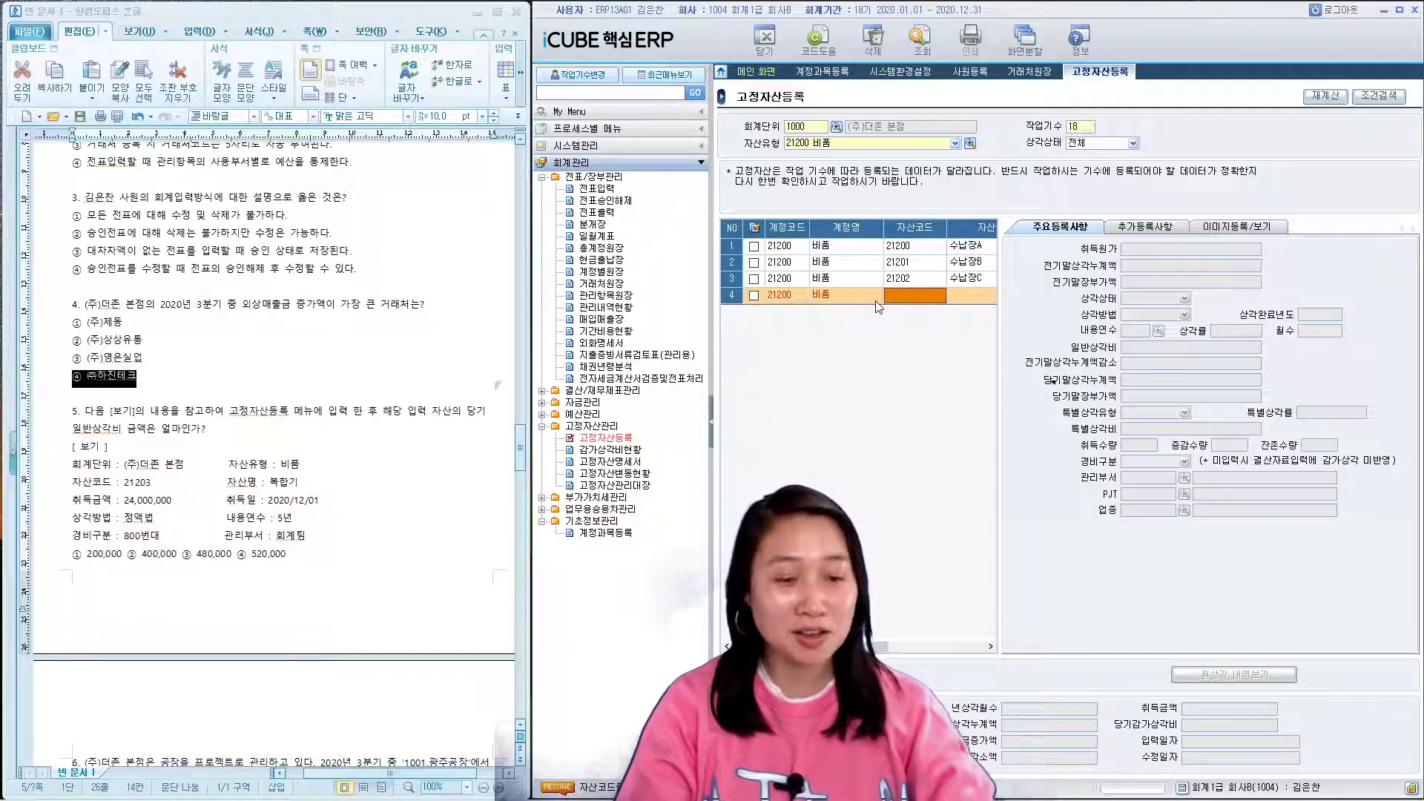
- Add a new 비품 asset with 자산코드 21203, 자산명 복합기 and 취득일 2020/12/01
click(396, 500)
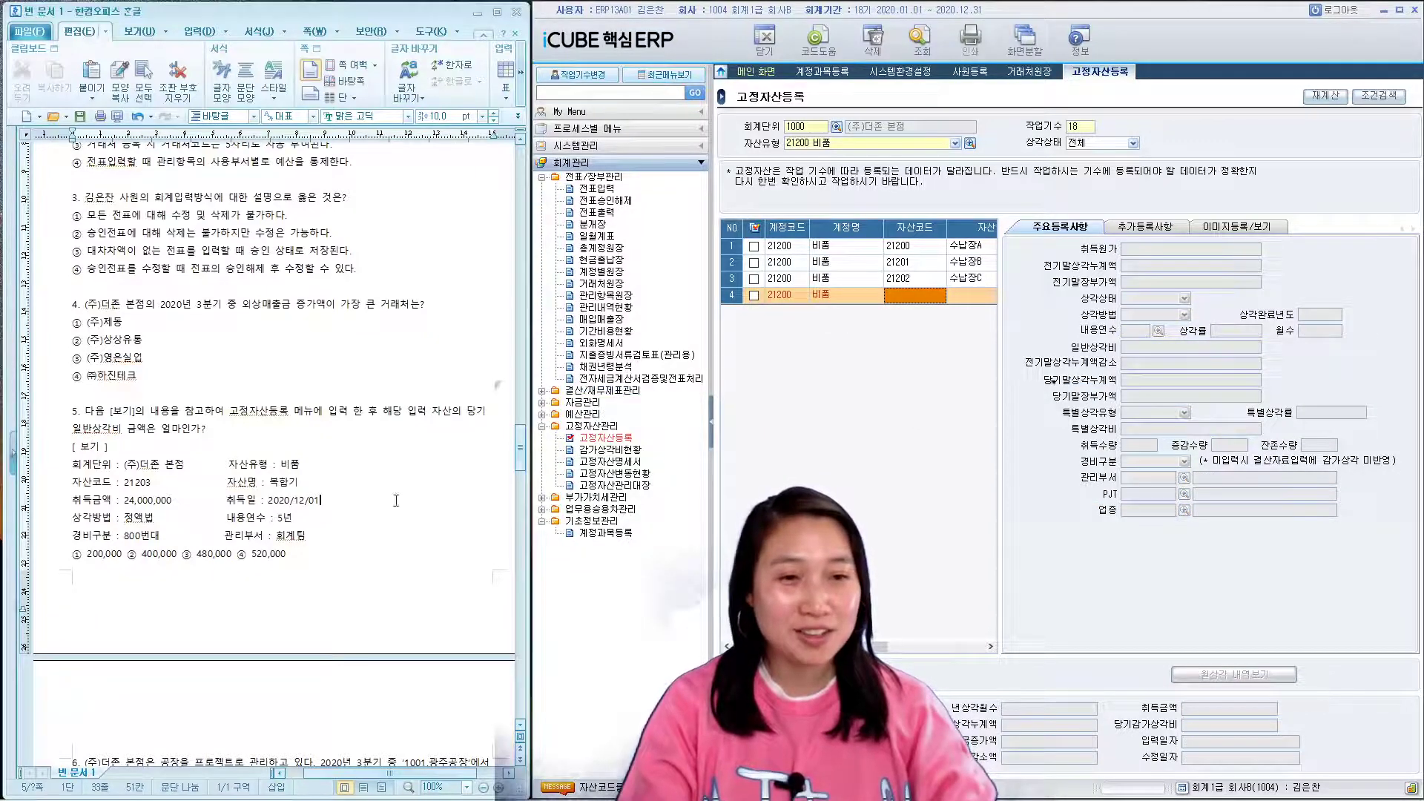
click(897, 289)
text(21203)
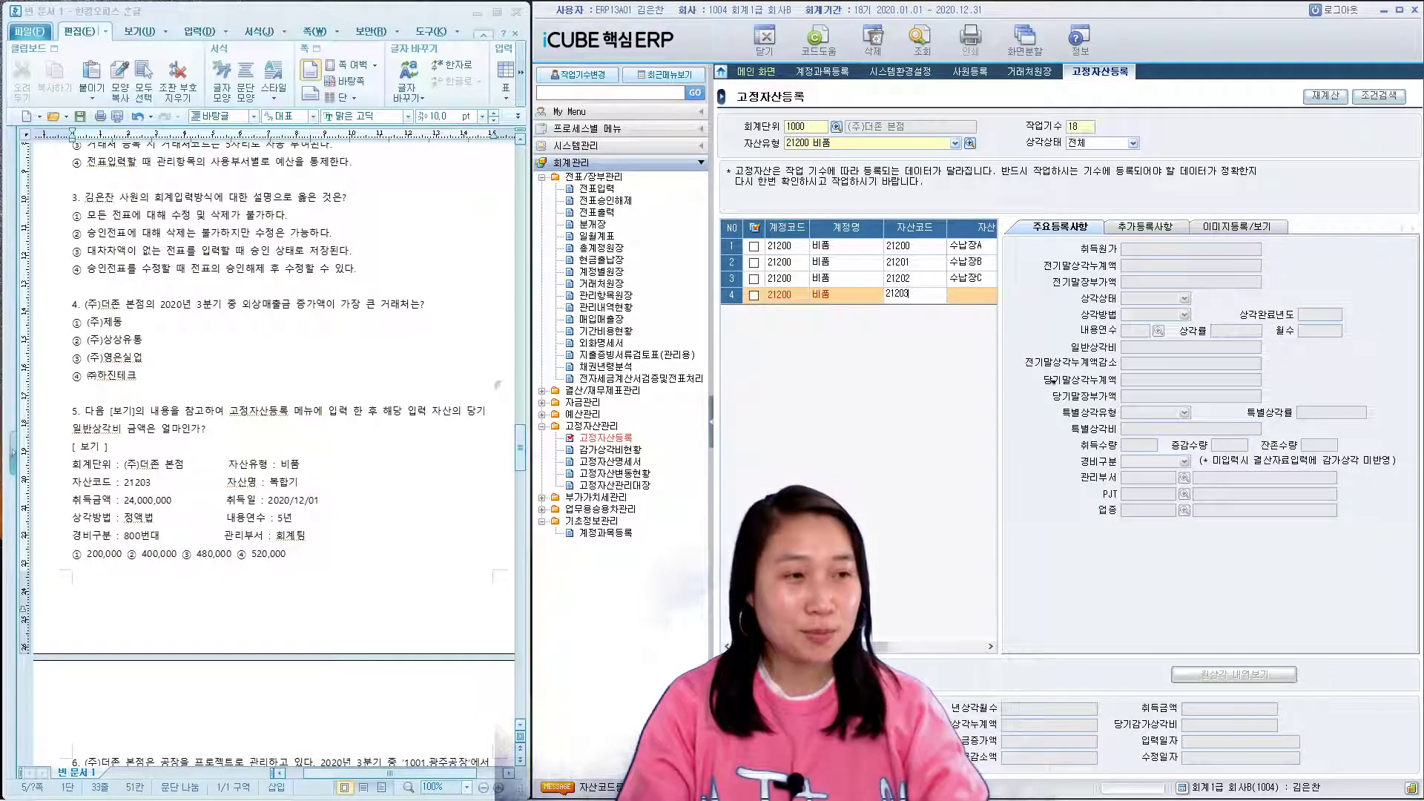
key(Return)
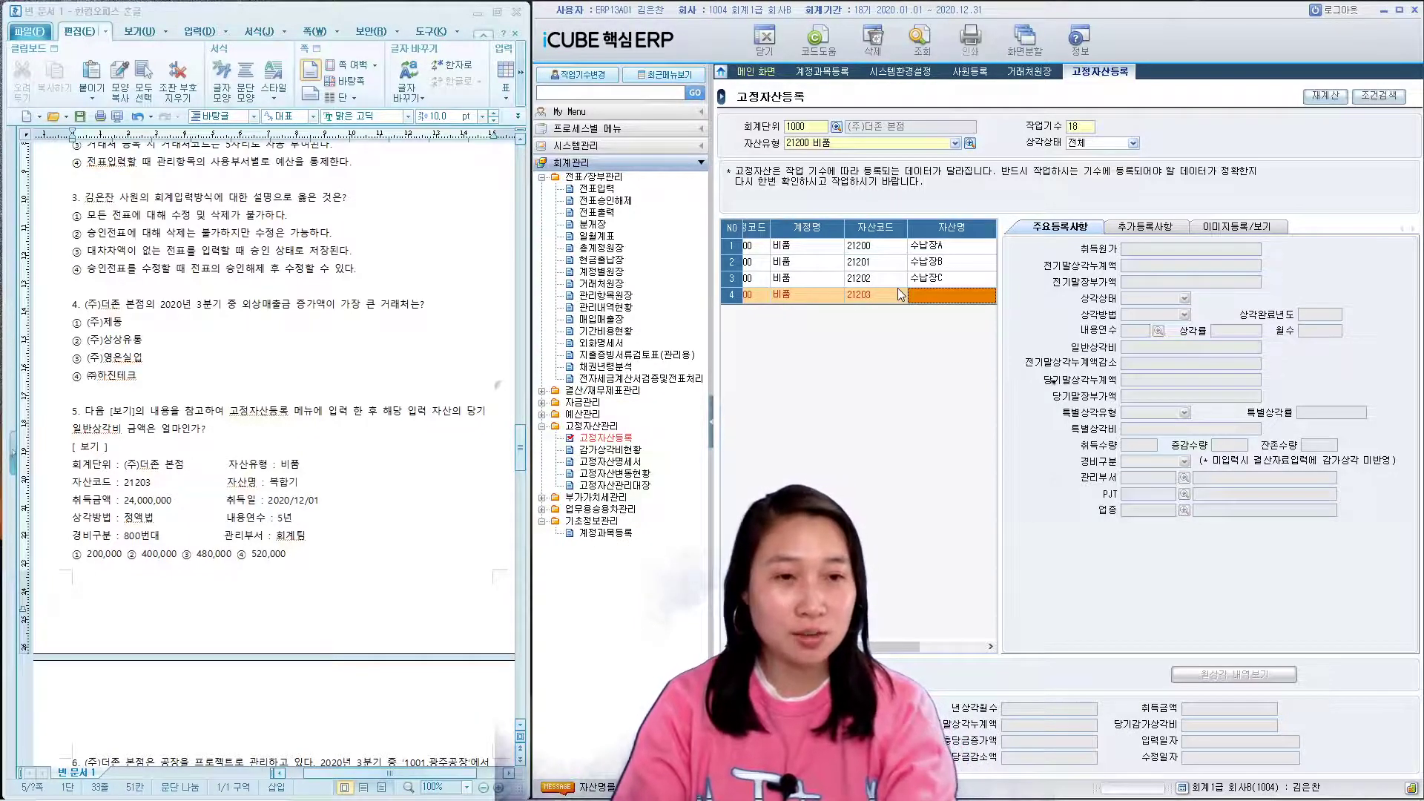
text(복합기)
key(Return)
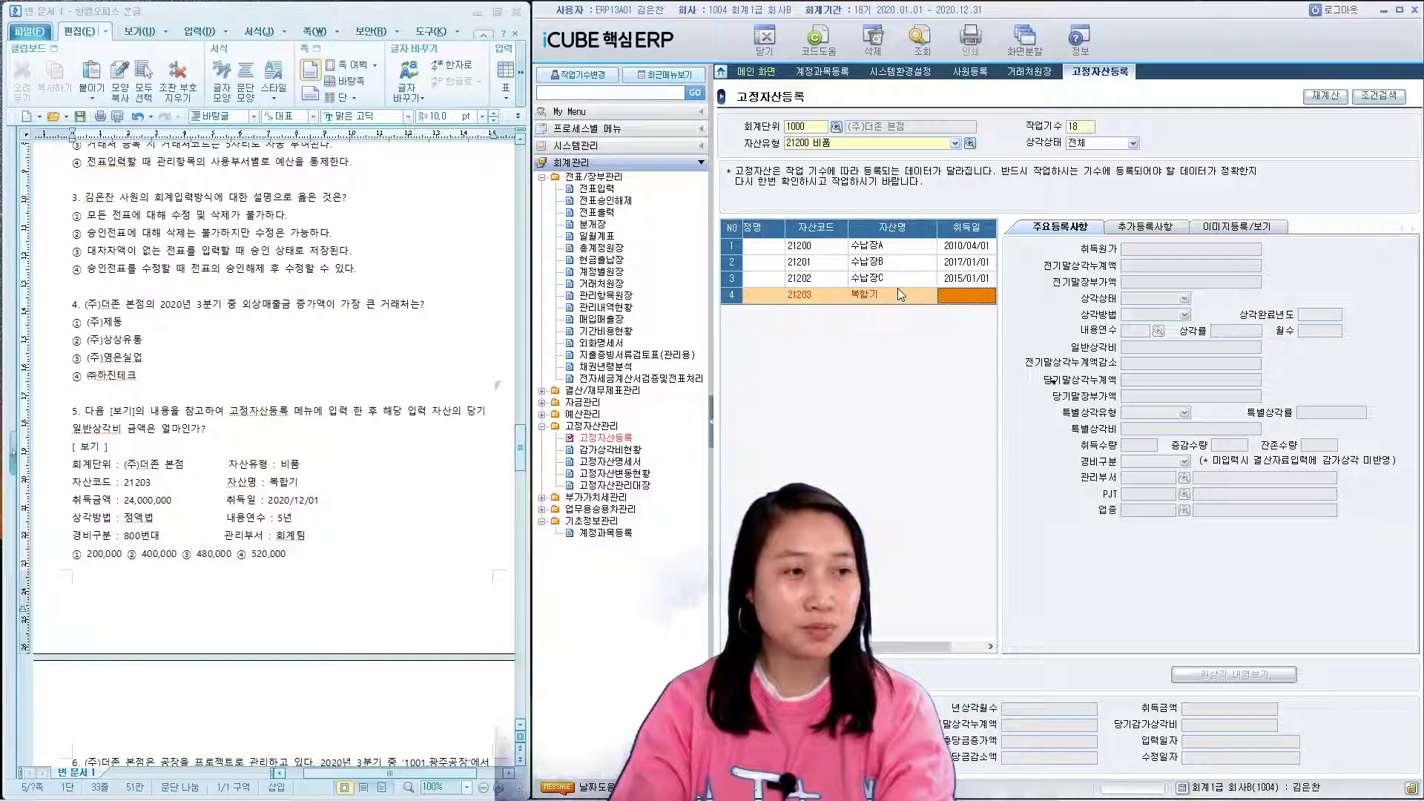
text(2020/12/)
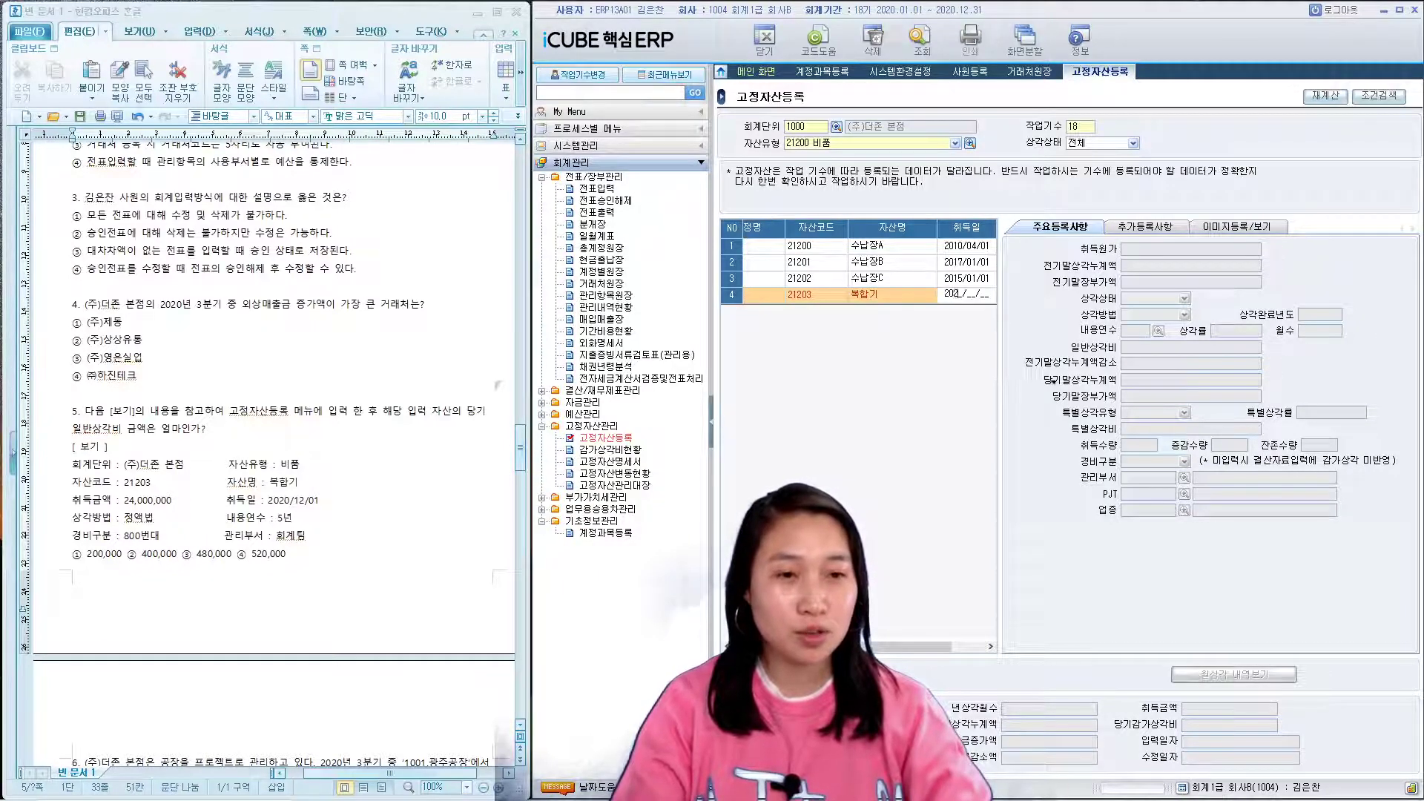
text(01)
key(Return)
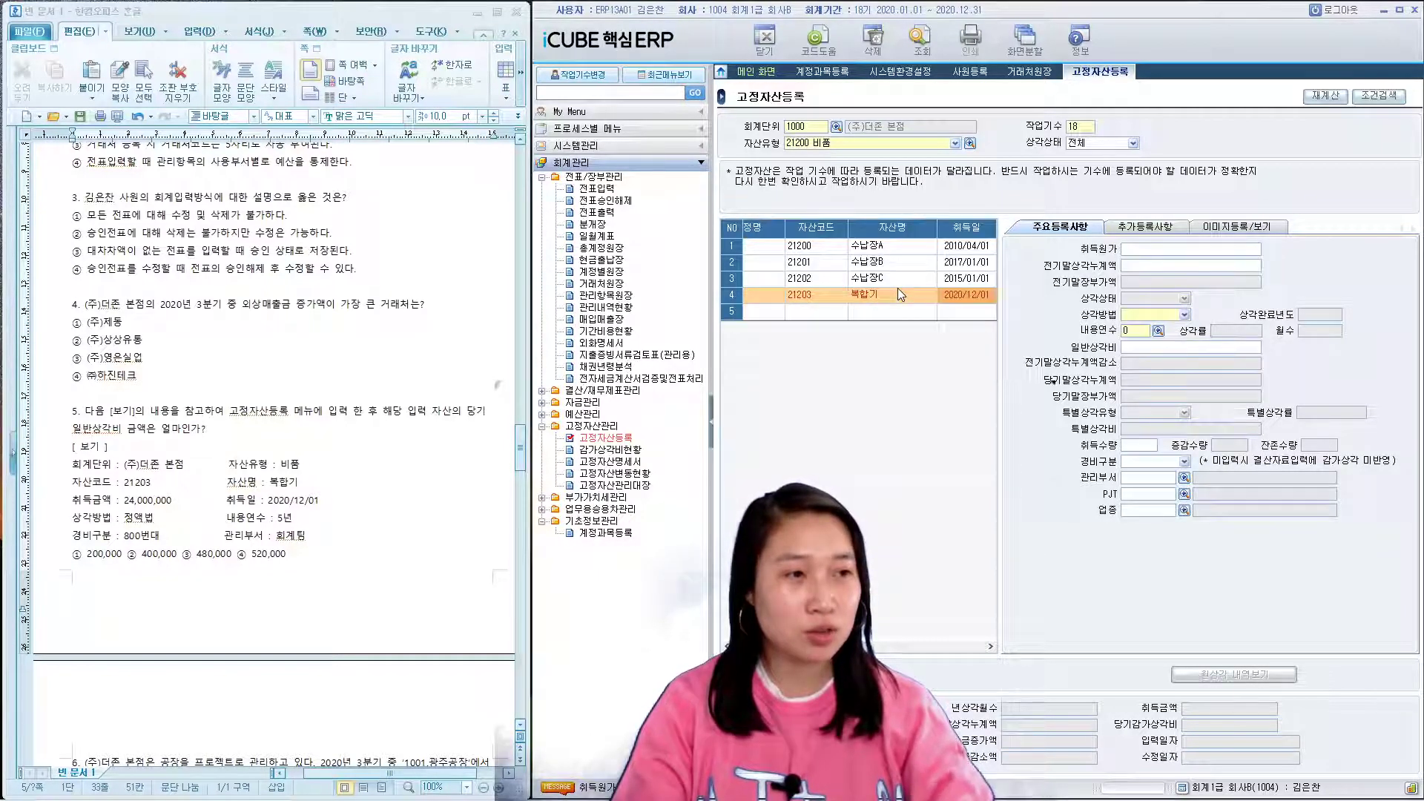
- Set the 복합기 asset's 취득원가 to 24,000,000, 상각방법 to 1. 정액법 and 내용연수 to 5
text(24,00)
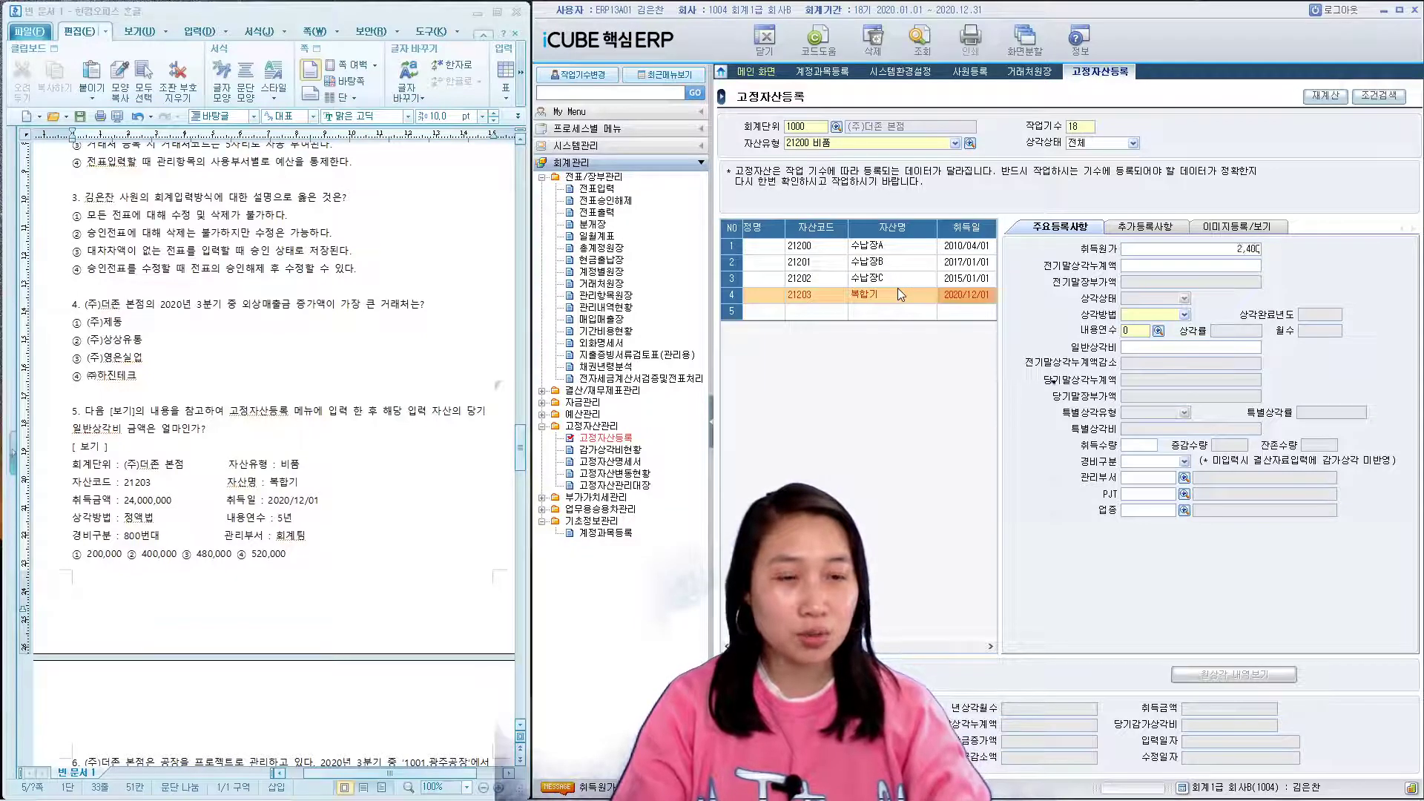
text(0,000)
key(Return)
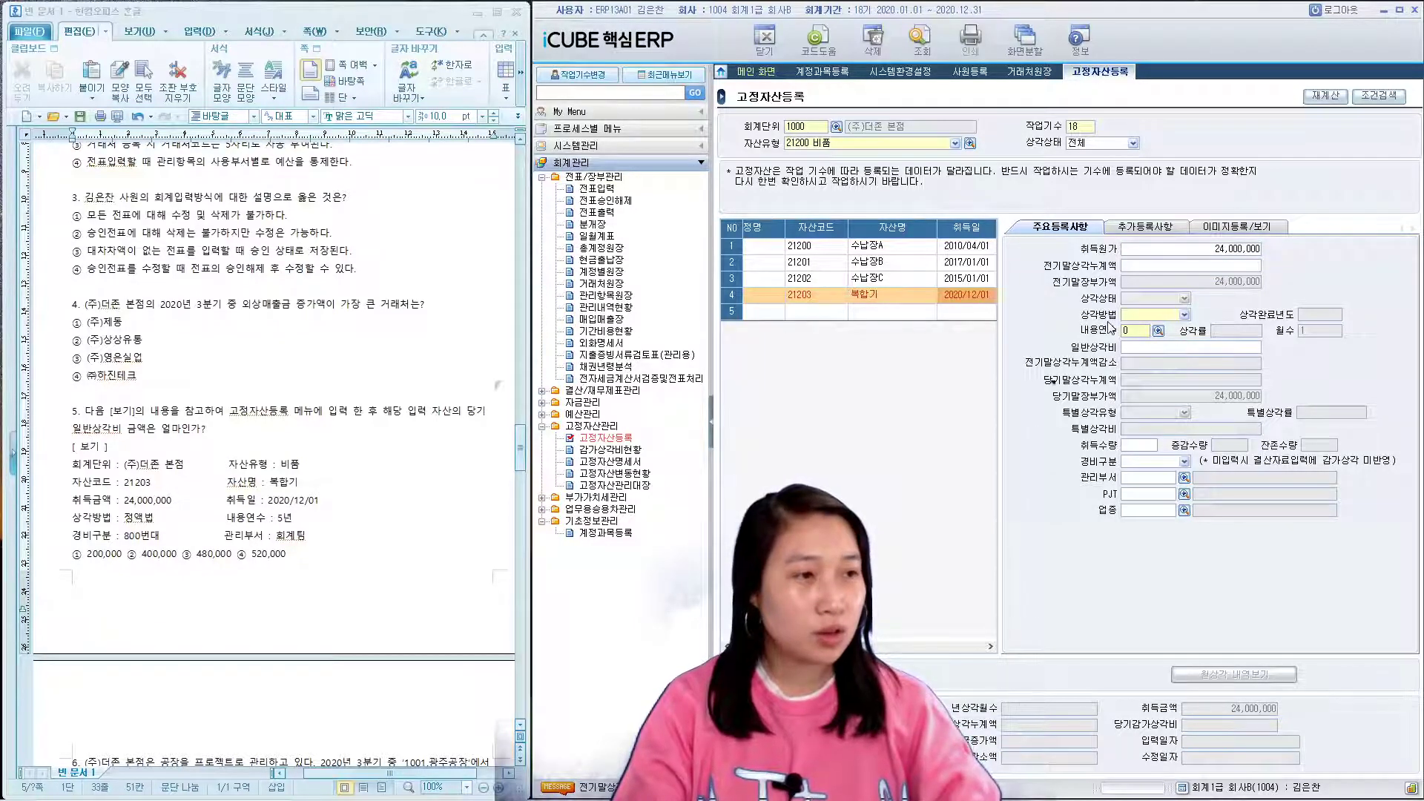
click(1185, 315)
click(1138, 339)
key(Return)
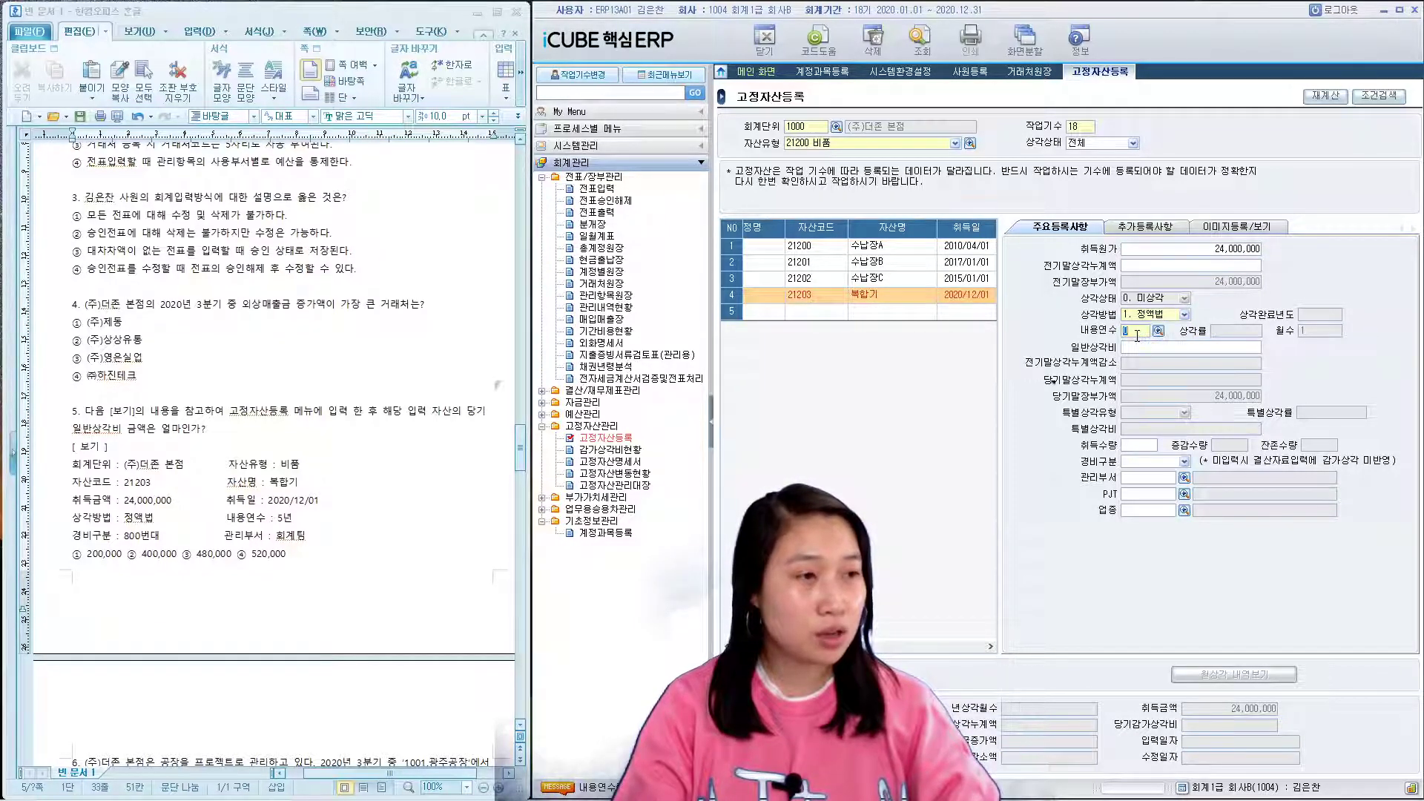
text(5)
key(Return)
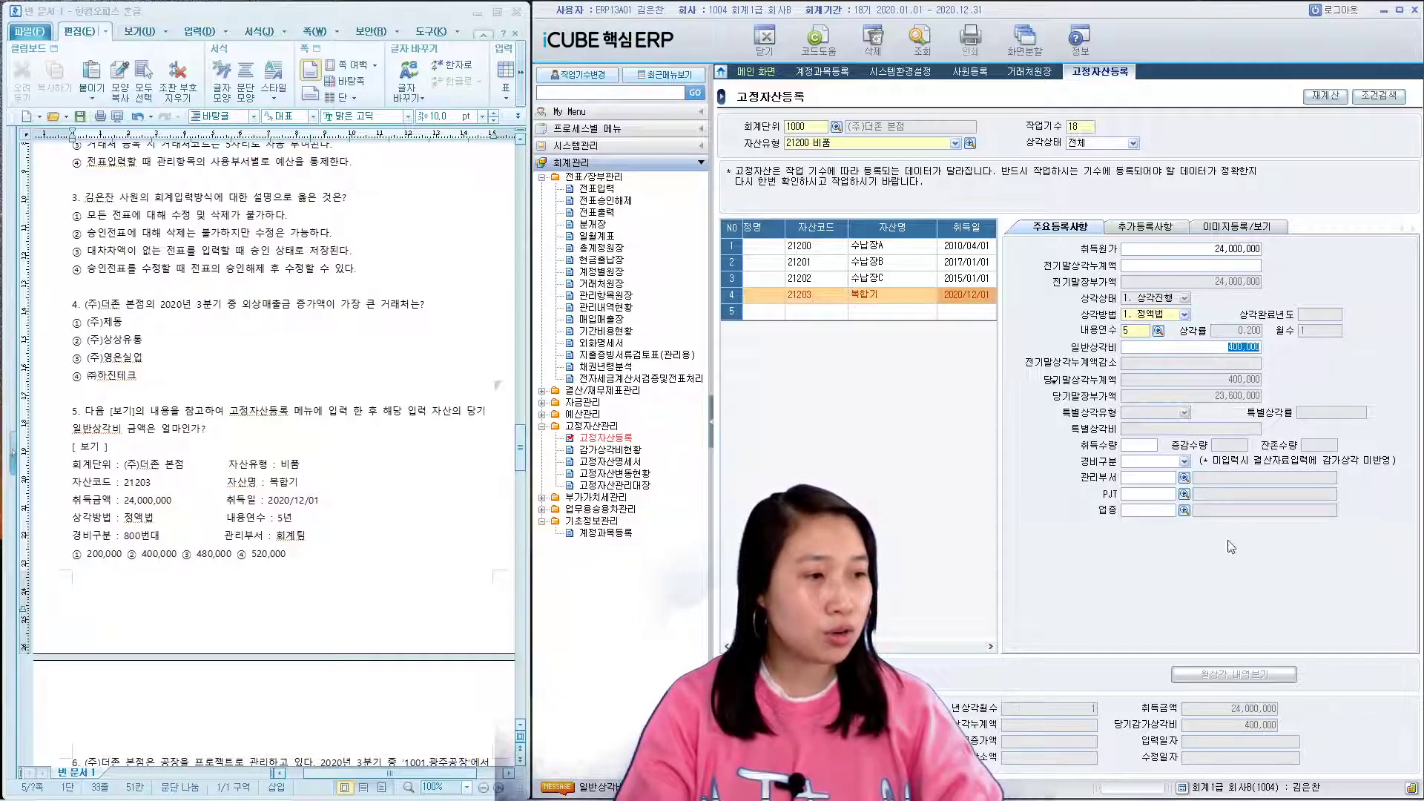
- Finish the 복합기 entry, reselect it to check 당기감가상각비, and highlight choice ② of question 5
key(Return)
key(Return)
key(Return)
key(Return)
key(Return)
key(Return)
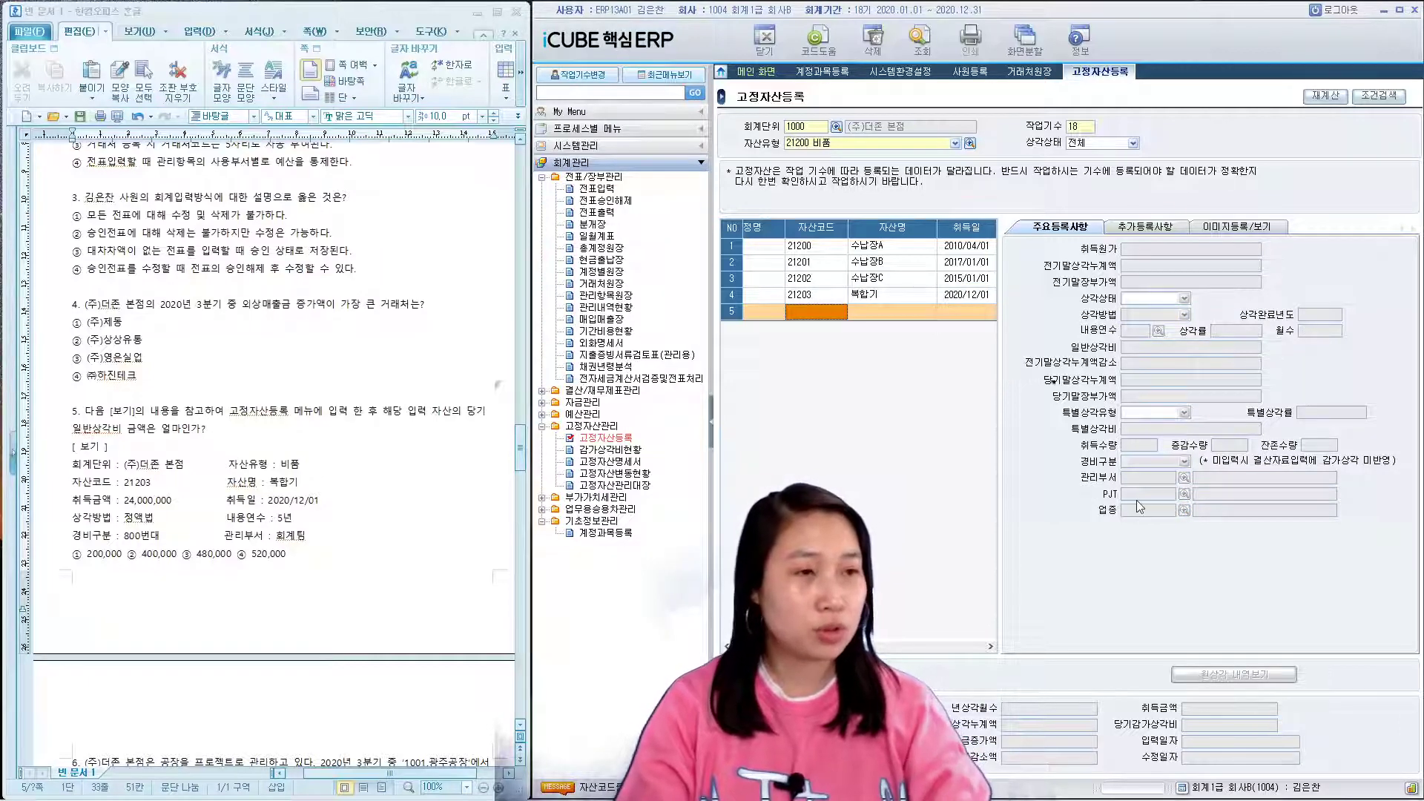
key(Up)
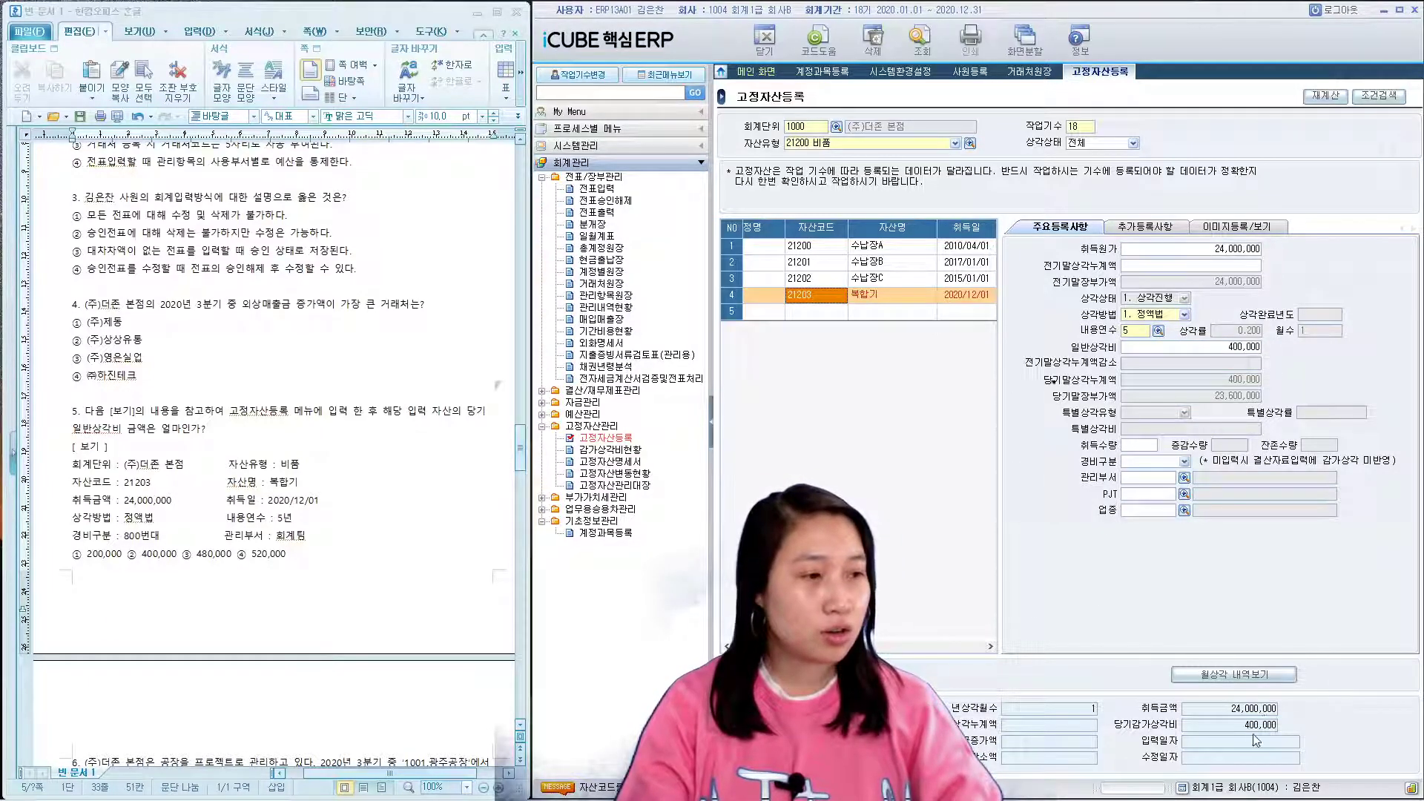
click(1239, 723)
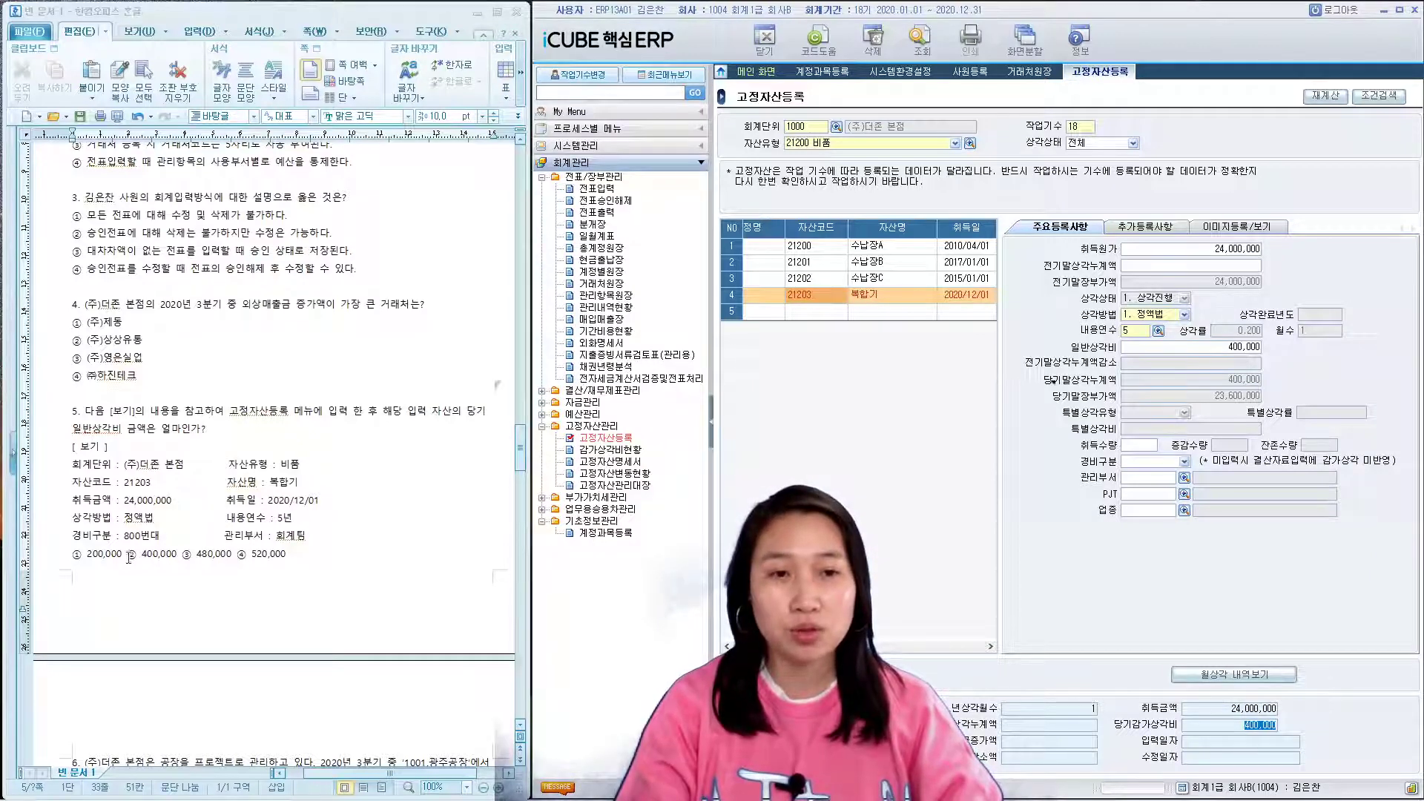
drag(127, 555, 177, 556)
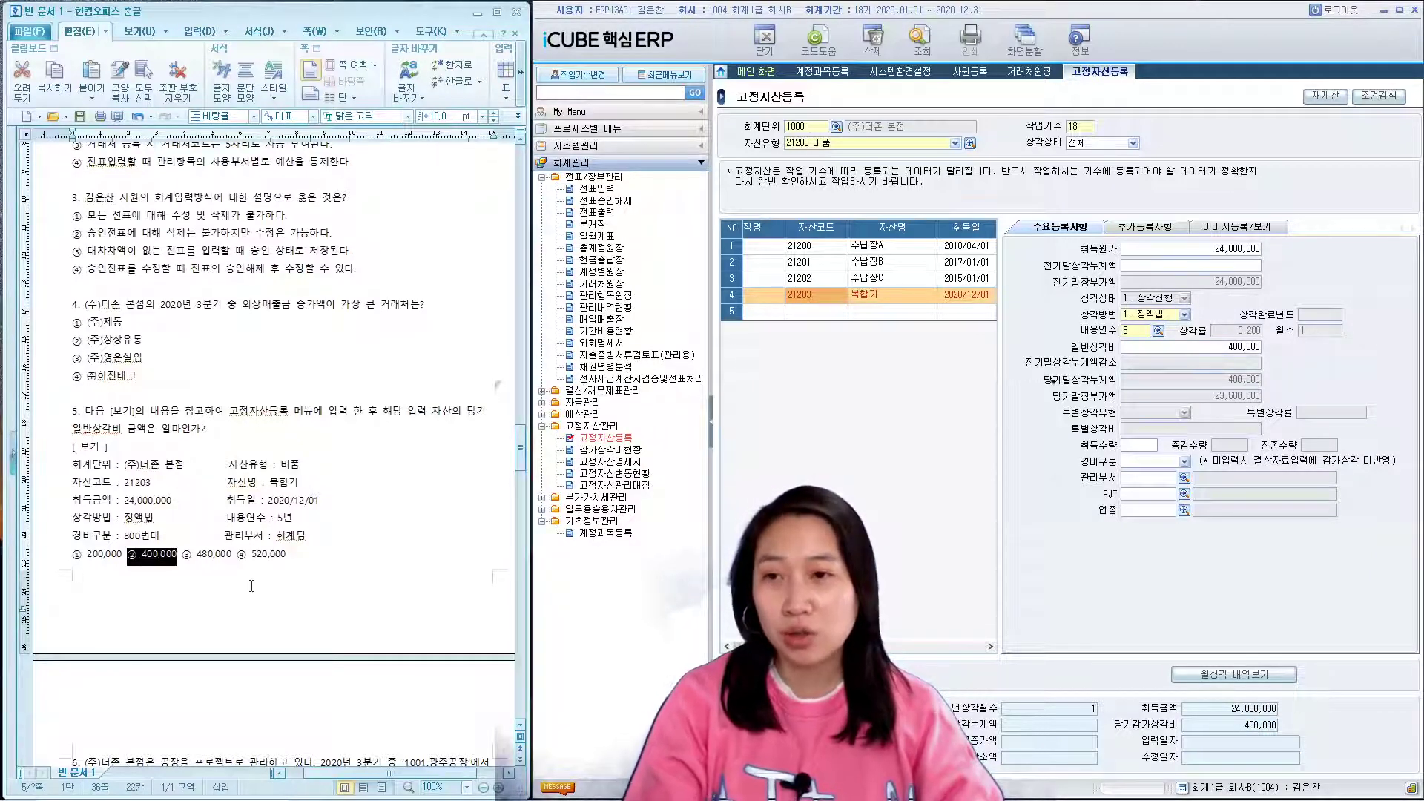
- Open 관리항목원장 from 전표/장부관리 for question 6
scroll(251, 586, down, 10)
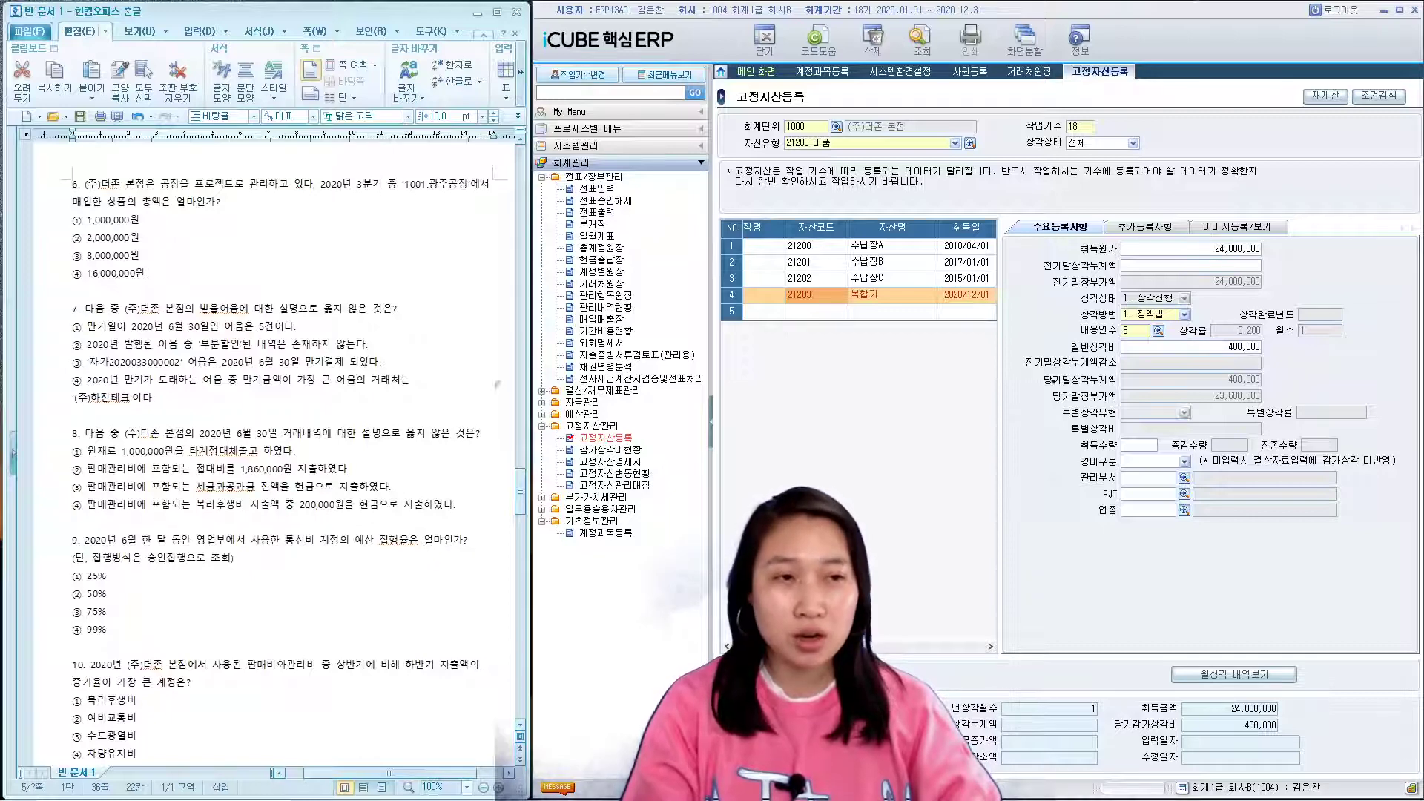
click(607, 295)
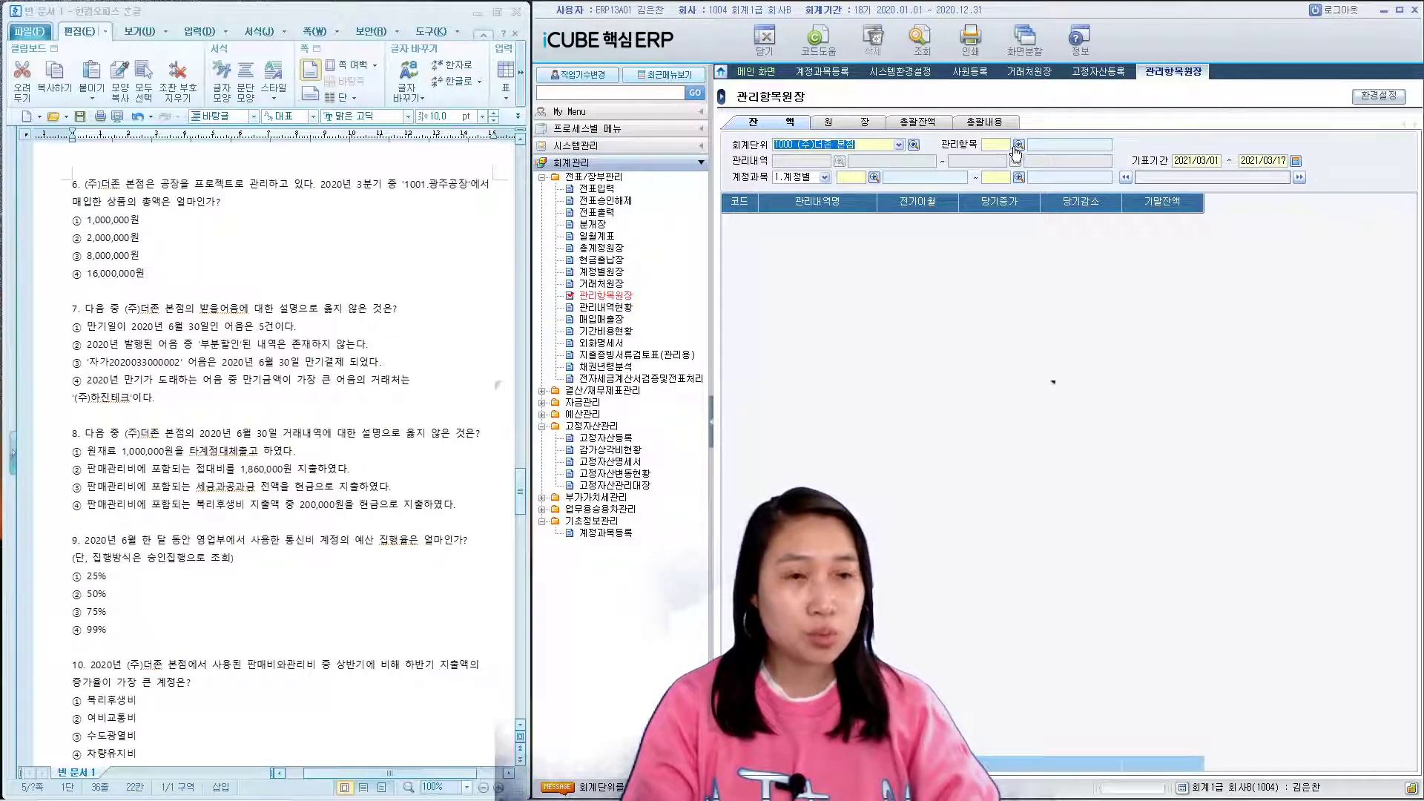
- Set the ledger's 관리항목 to D1 프로젝트 and limit 관리내역 to 1001 광주공장
click(1018, 144)
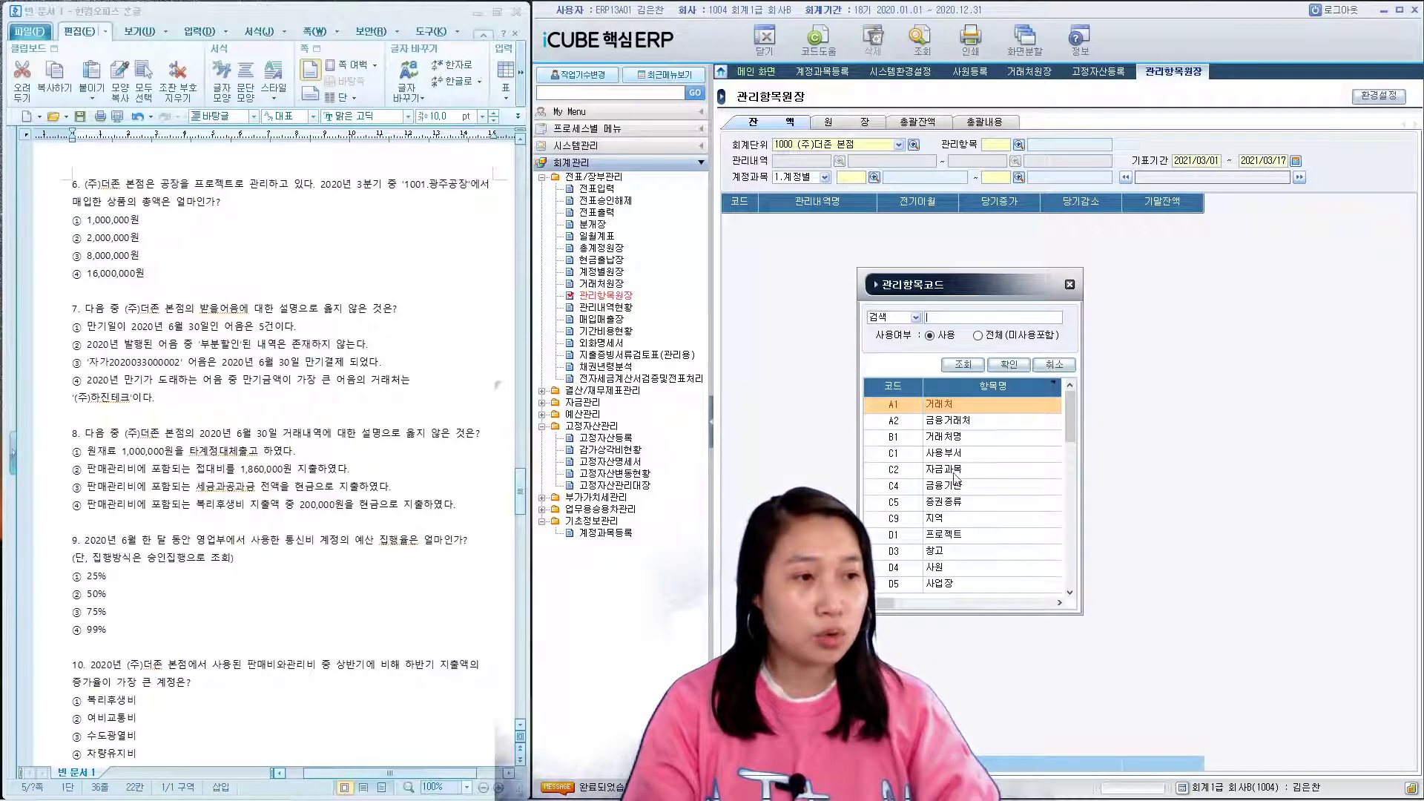
double_click(958, 534)
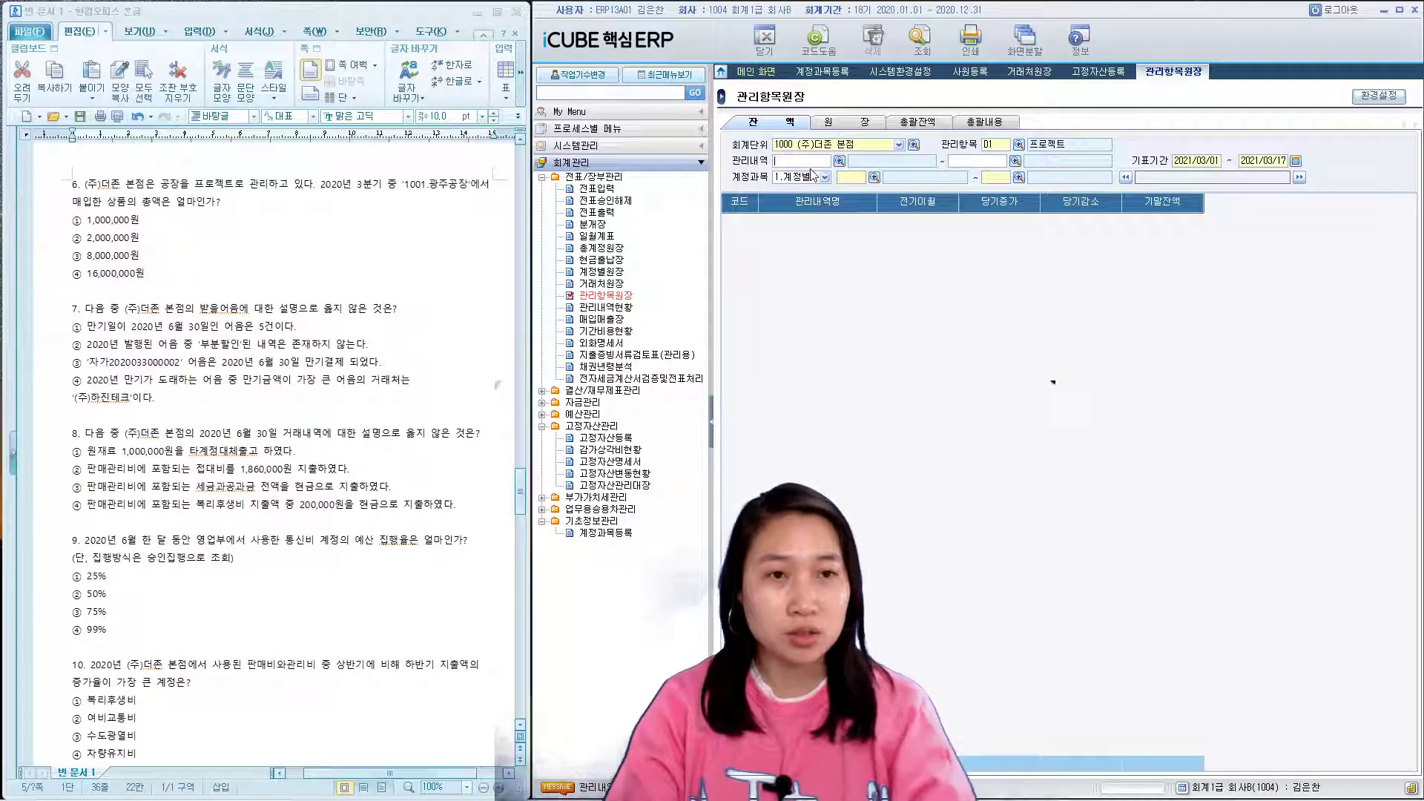
click(839, 161)
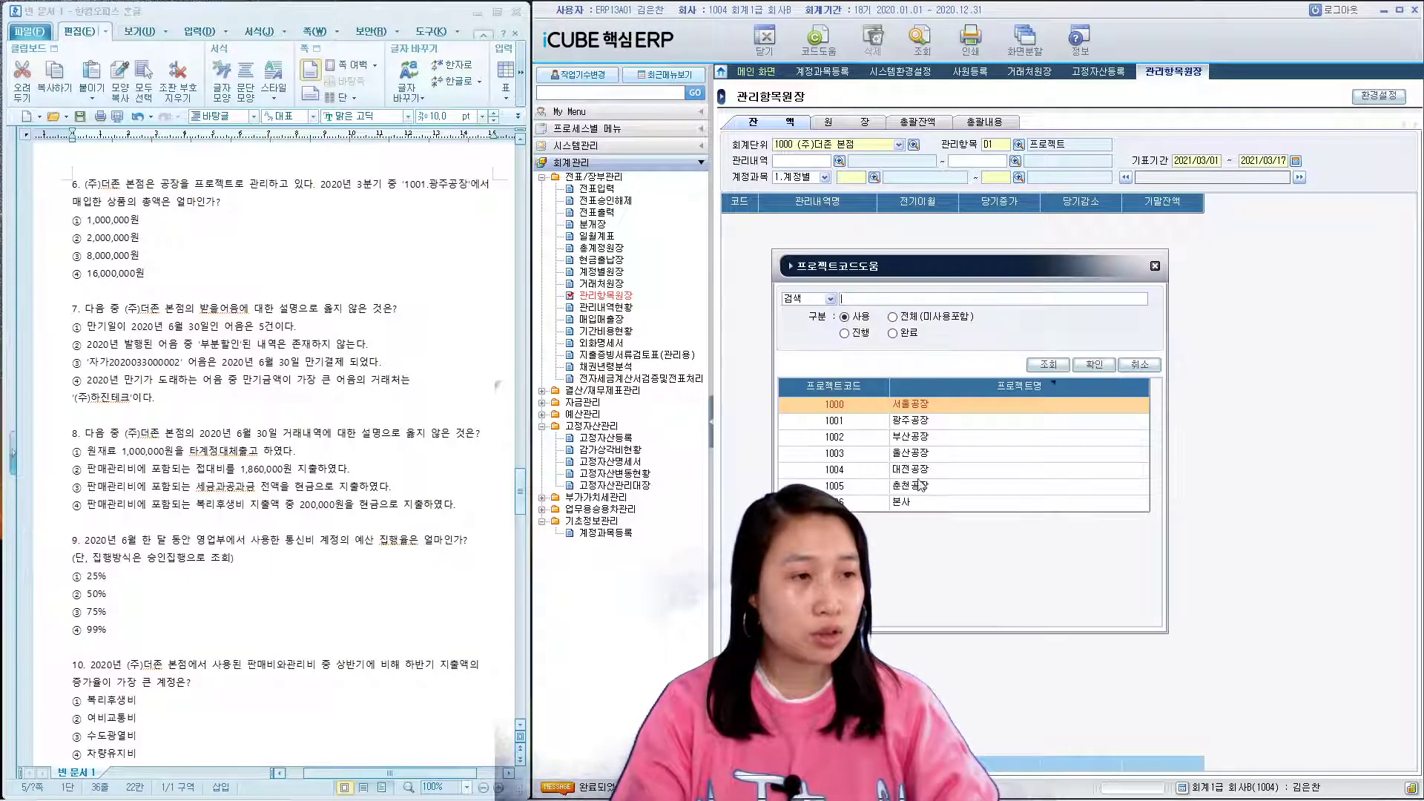
double_click(910, 421)
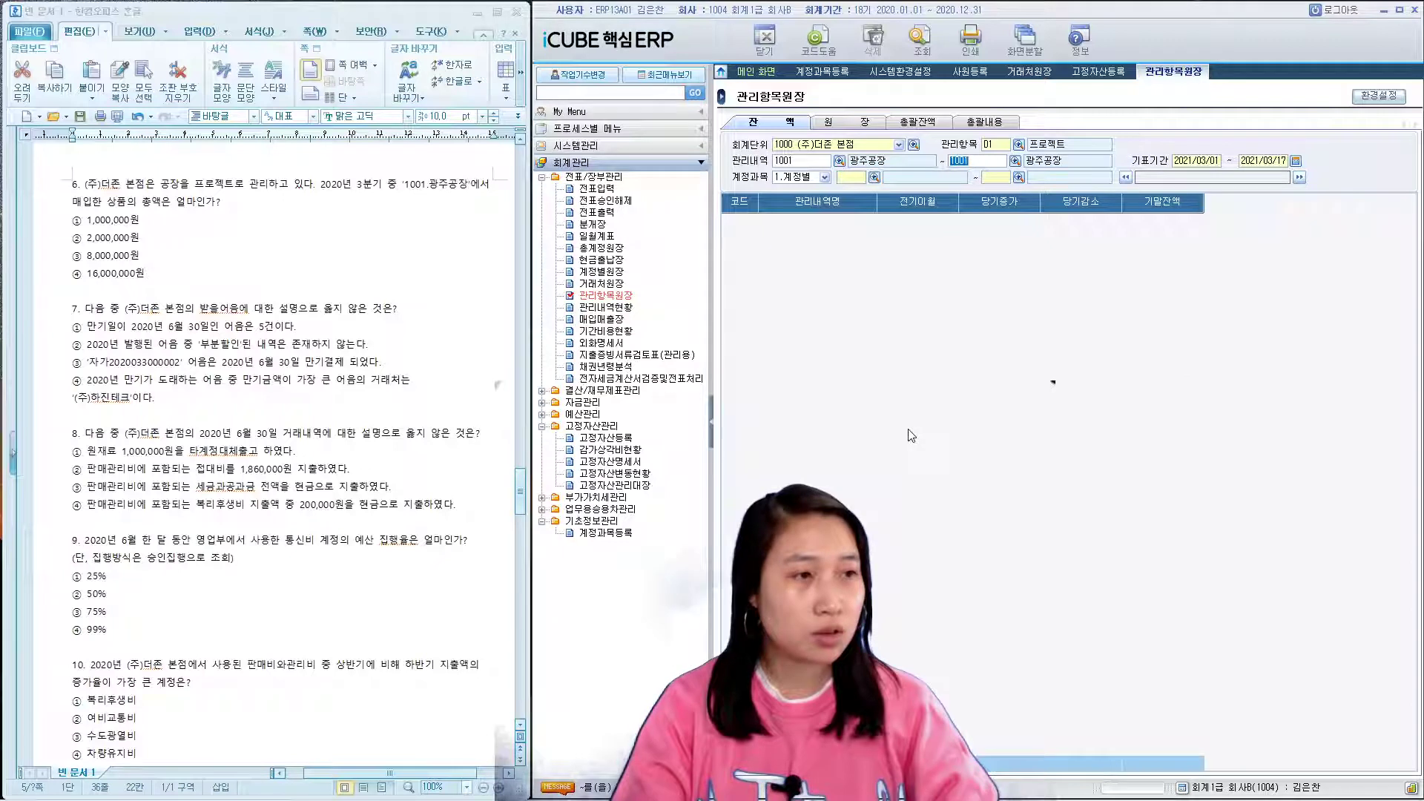
- Set the 기표기간 to the third quarter, 2020/07/01 to 2020/09/30
click(1207, 159)
text(2020/07/)
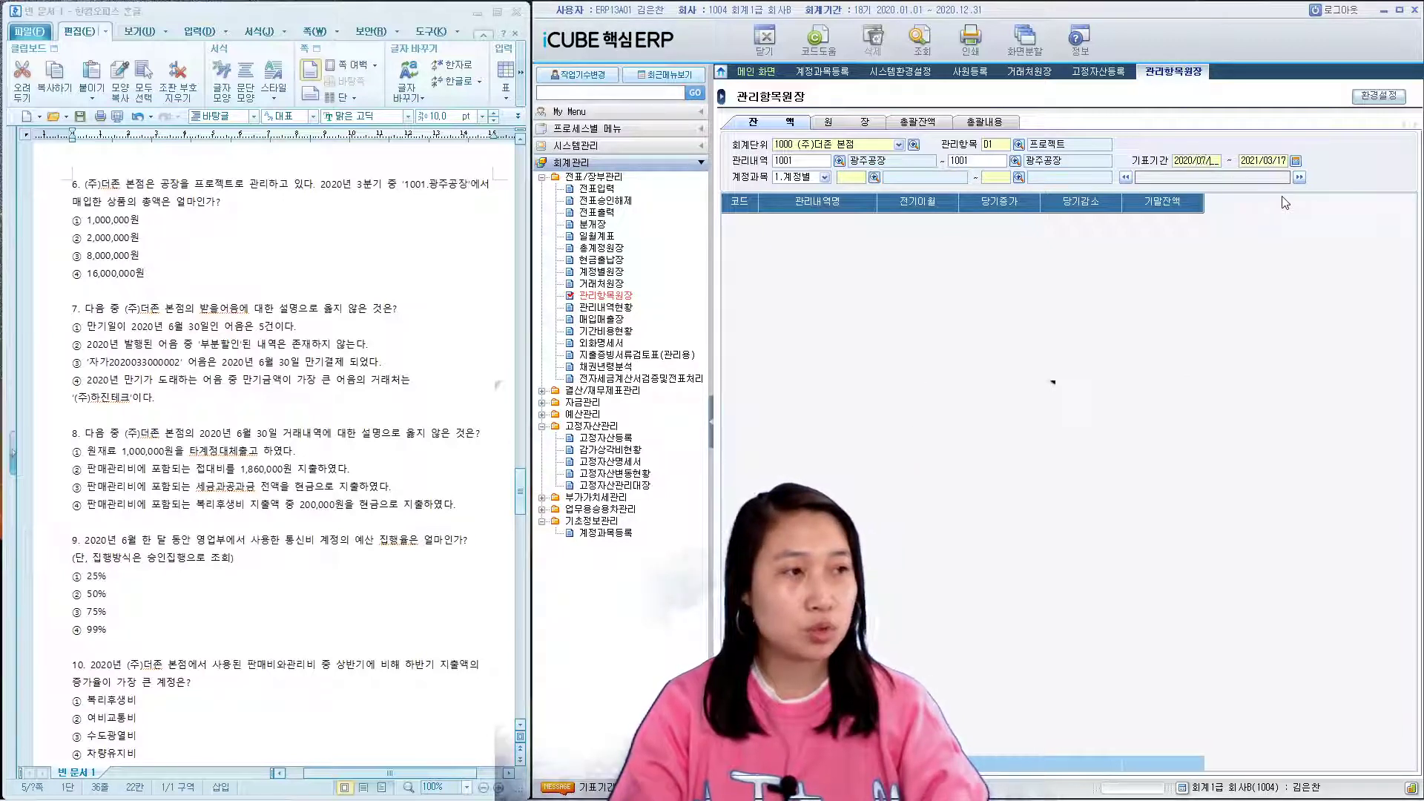
text(01 ~ 20)
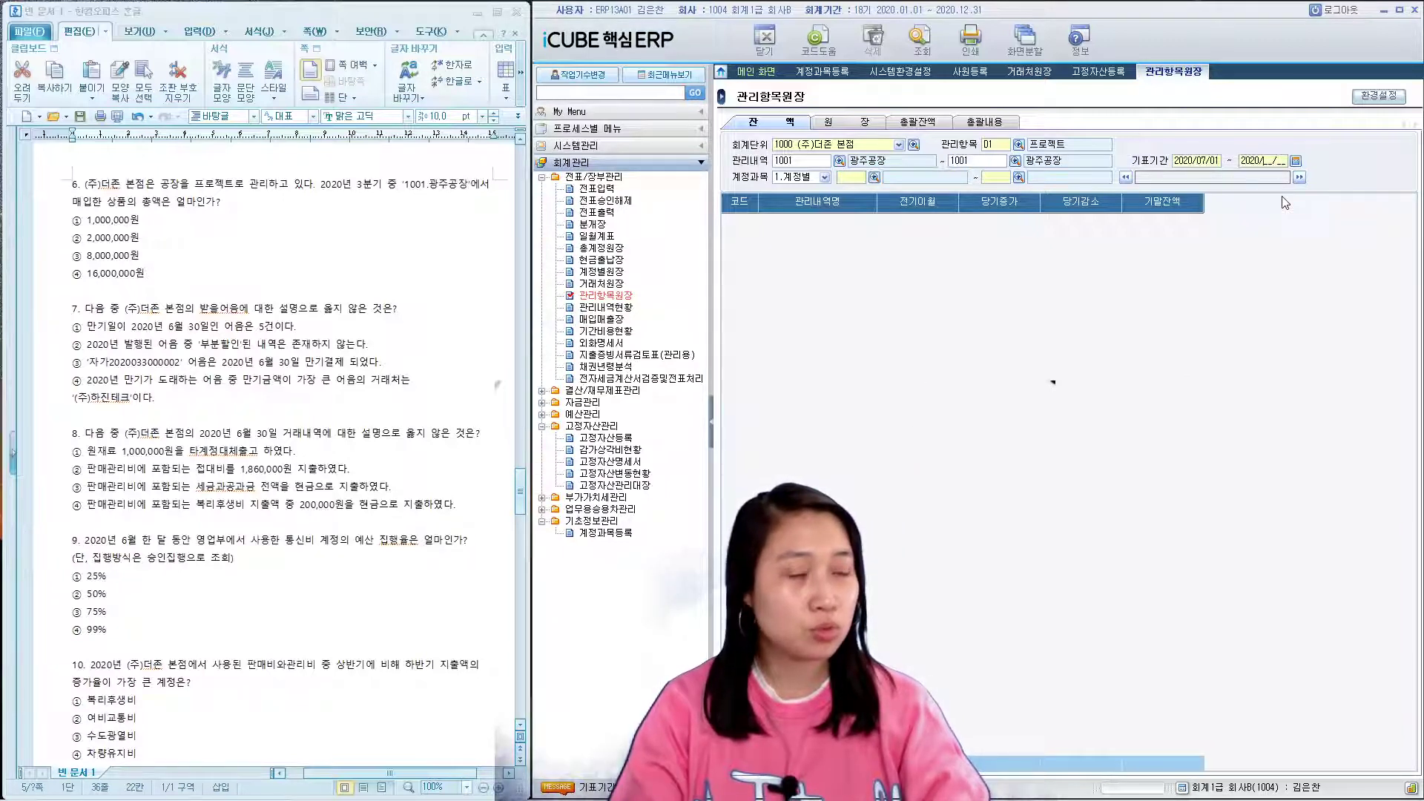
text(20/09/30)
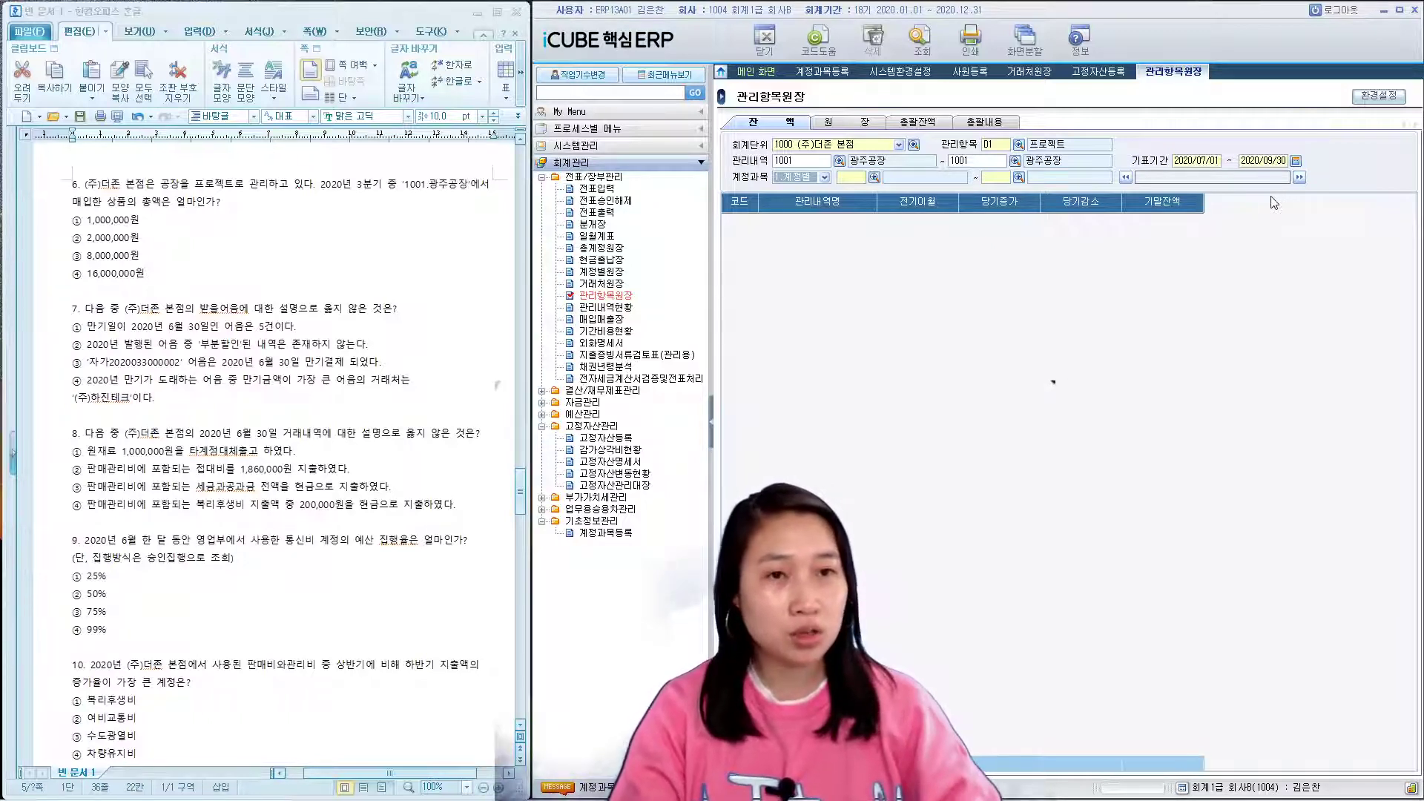
- Query the ledger for account 14600 상품, check 당기증가 for 광주공장, and highlight choice ③ of question 6
click(854, 178)
text(상)
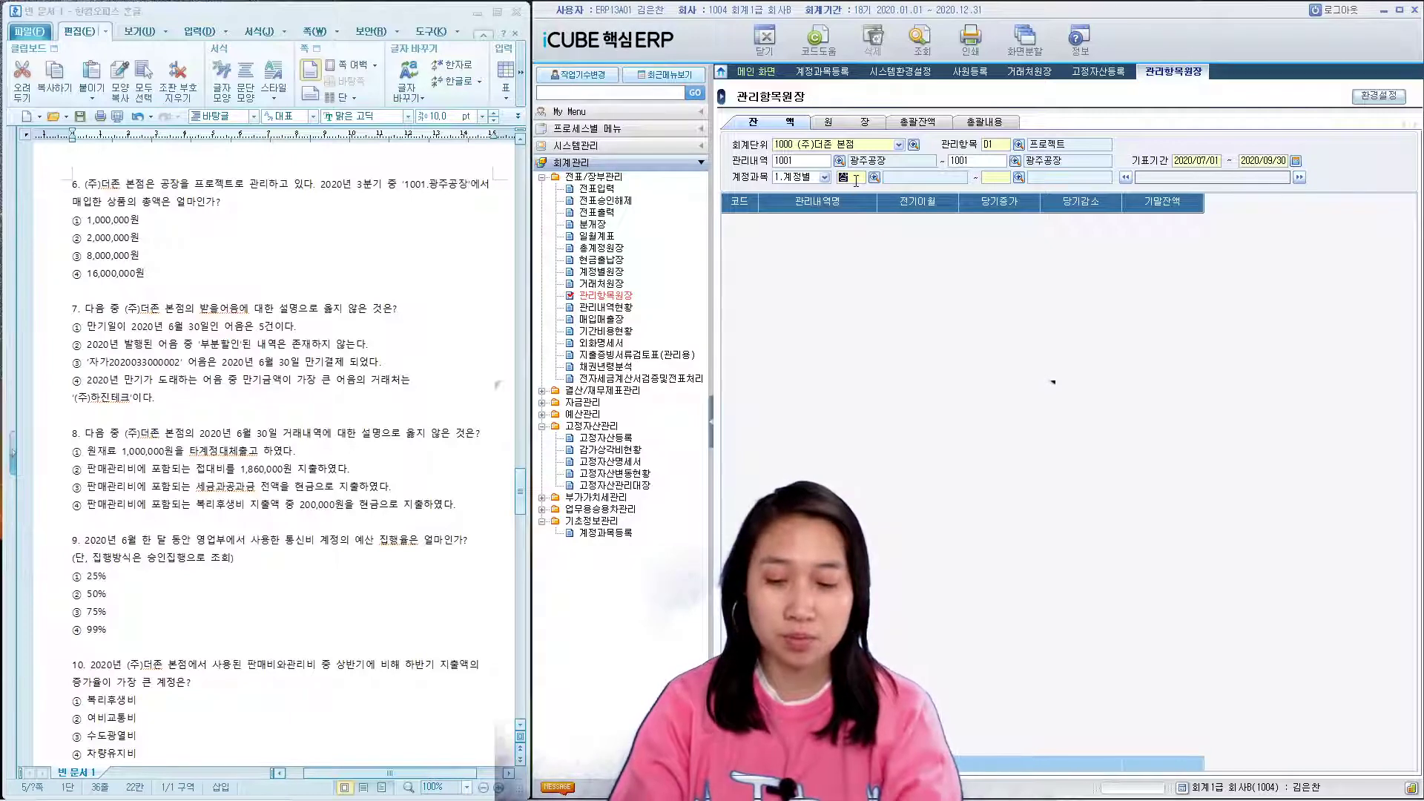
text(품)
key(Return)
key(Down)
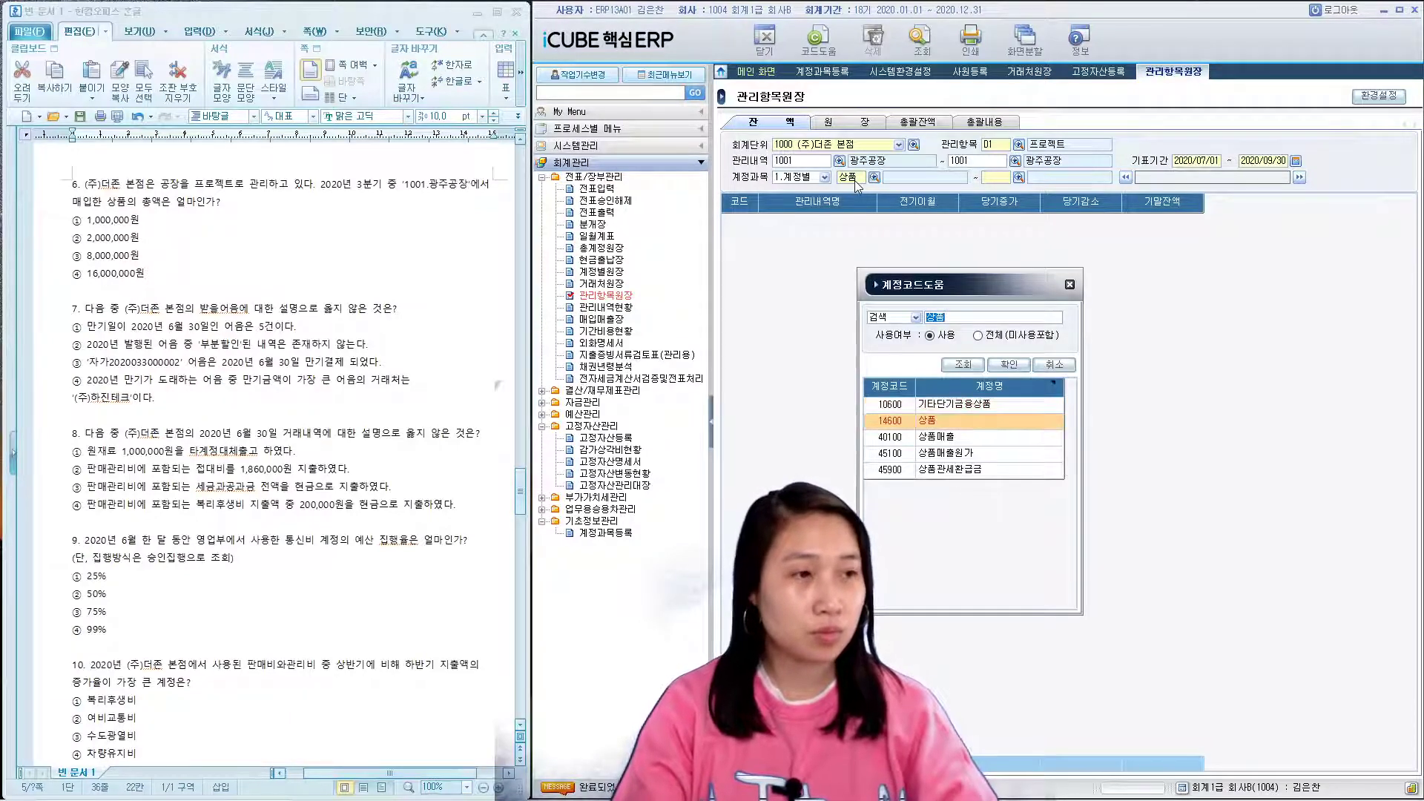
key(Return)
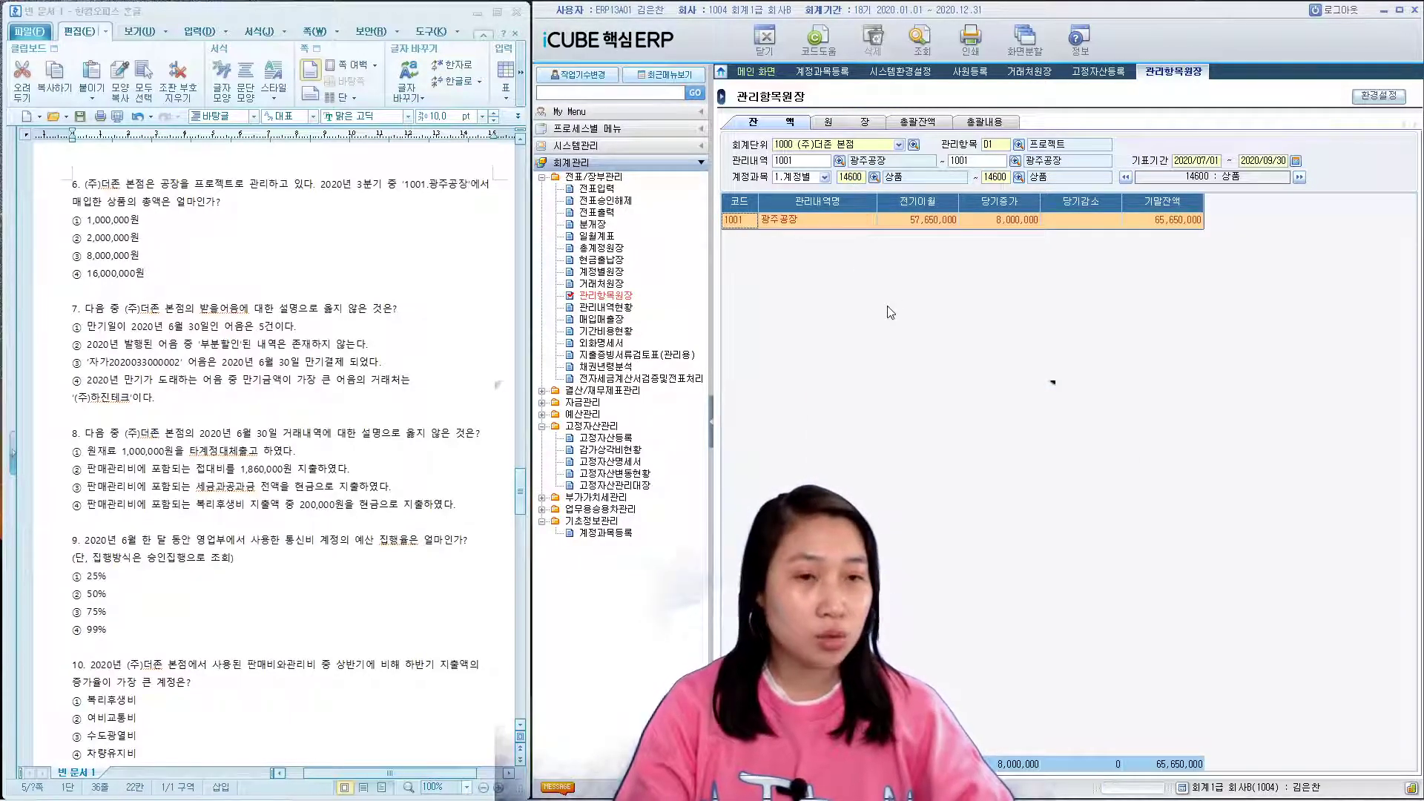
click(1003, 221)
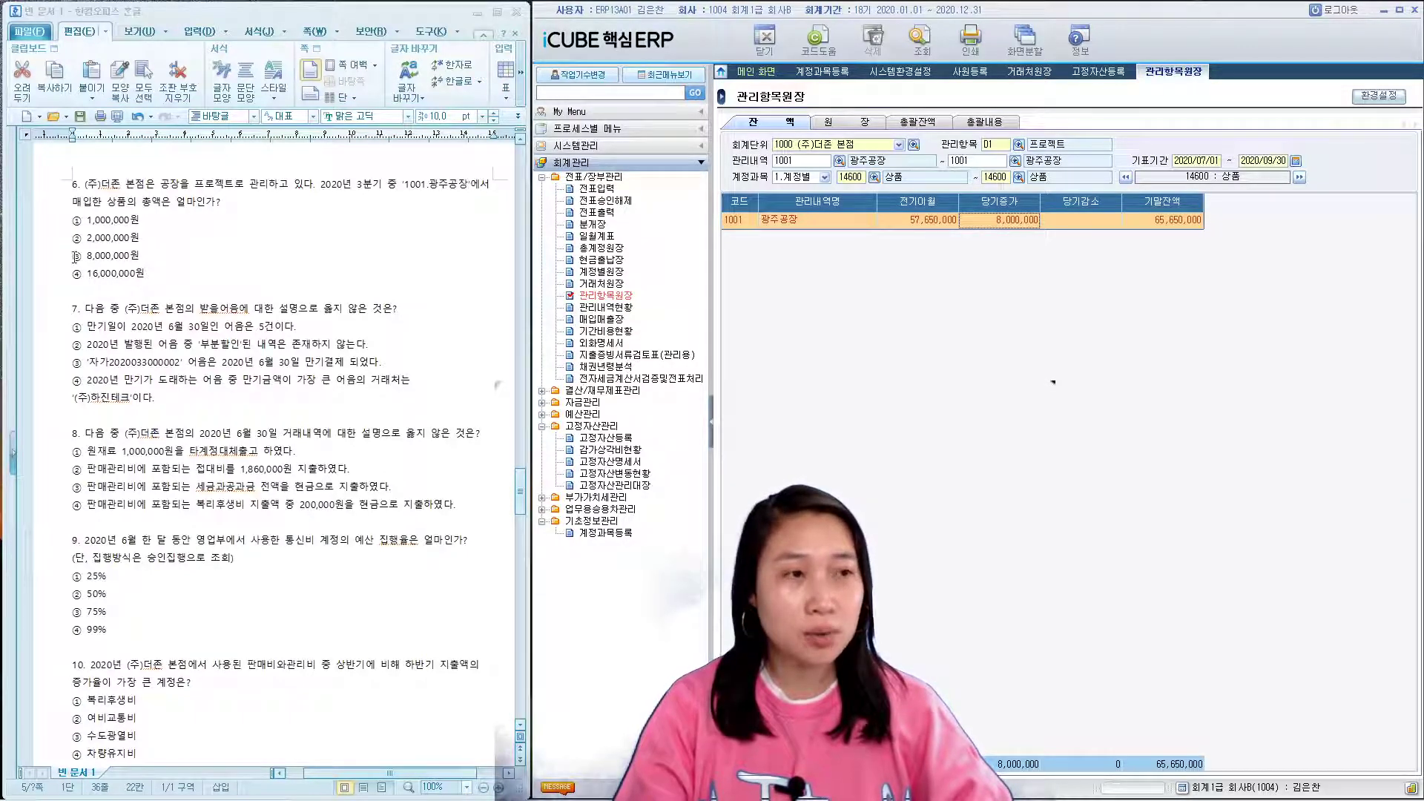
drag(75, 257, 142, 257)
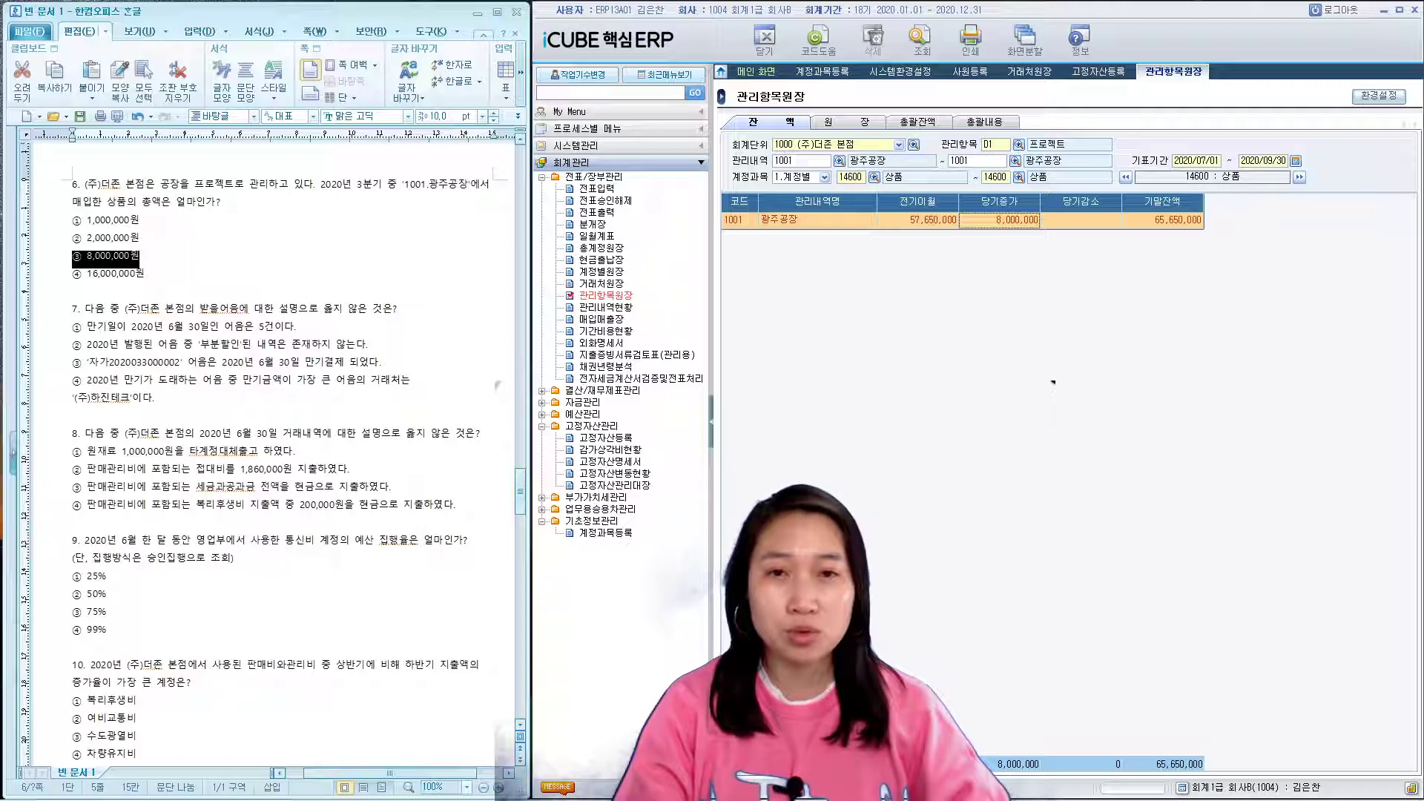
- Open 받을어음명세서 from 자금관리 for question 7
click(541, 402)
click(604, 485)
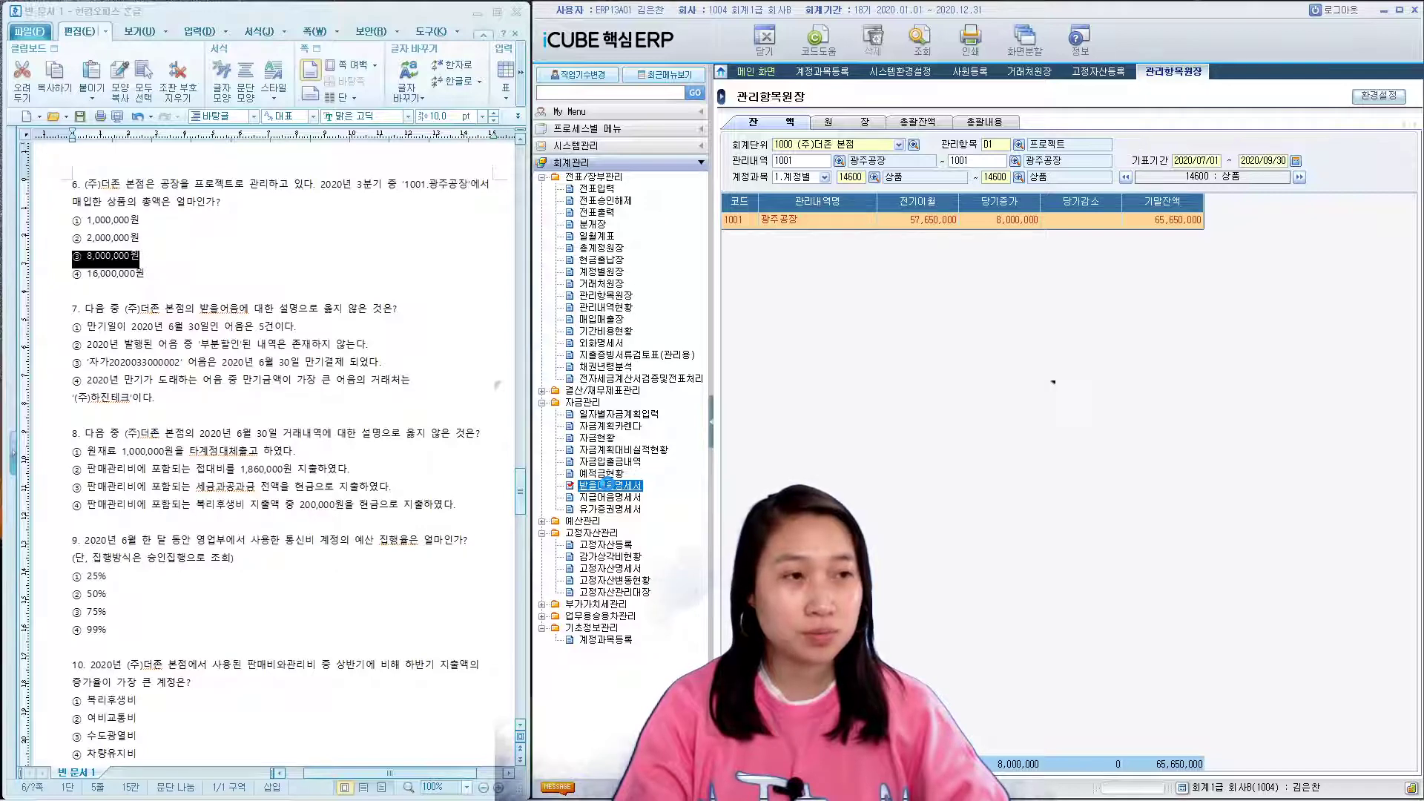
double_click(602, 483)
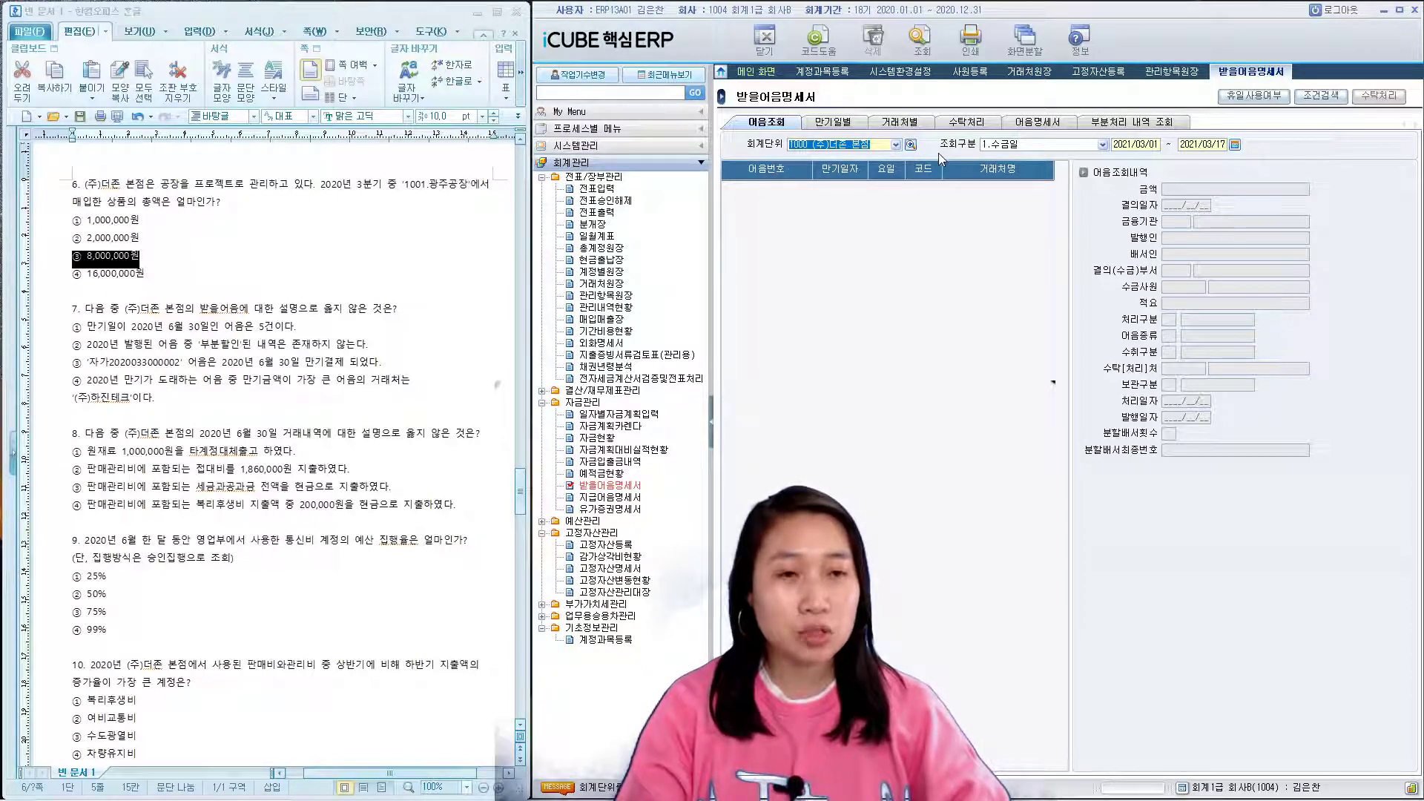
- List the notes in the 만기일별 view with 만기일 2020/06/30 and highlight choice ① of question 7
click(830, 128)
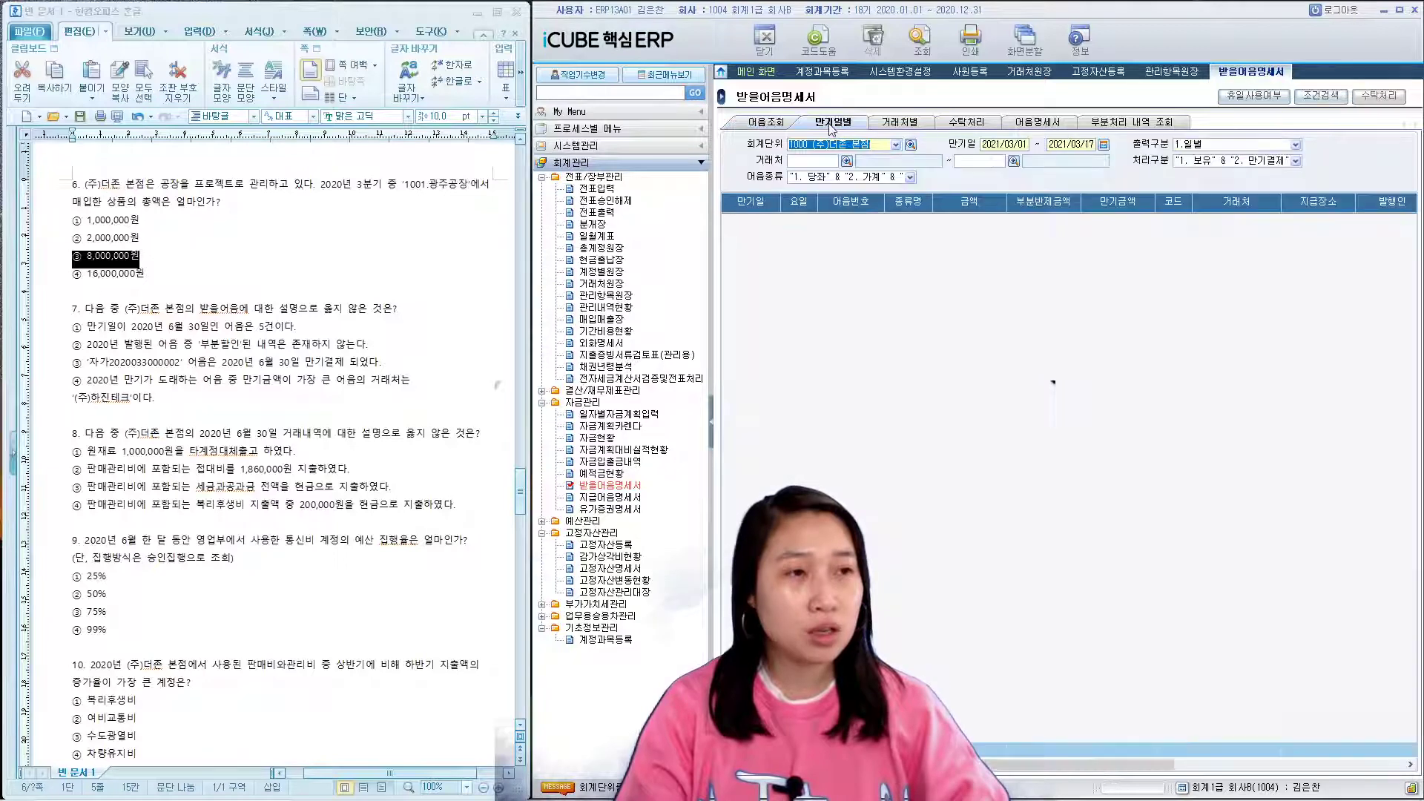
text(202006302)
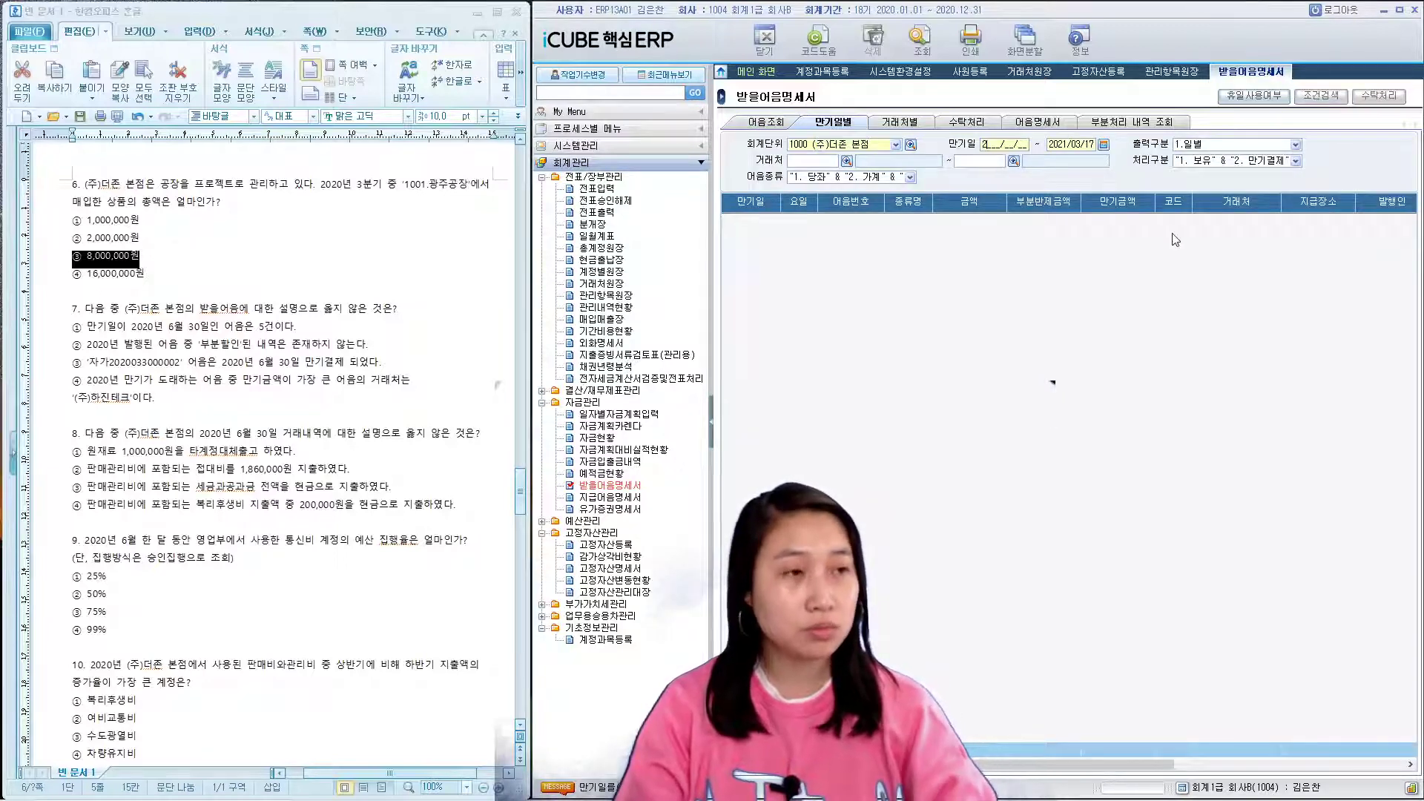
text(0200630)
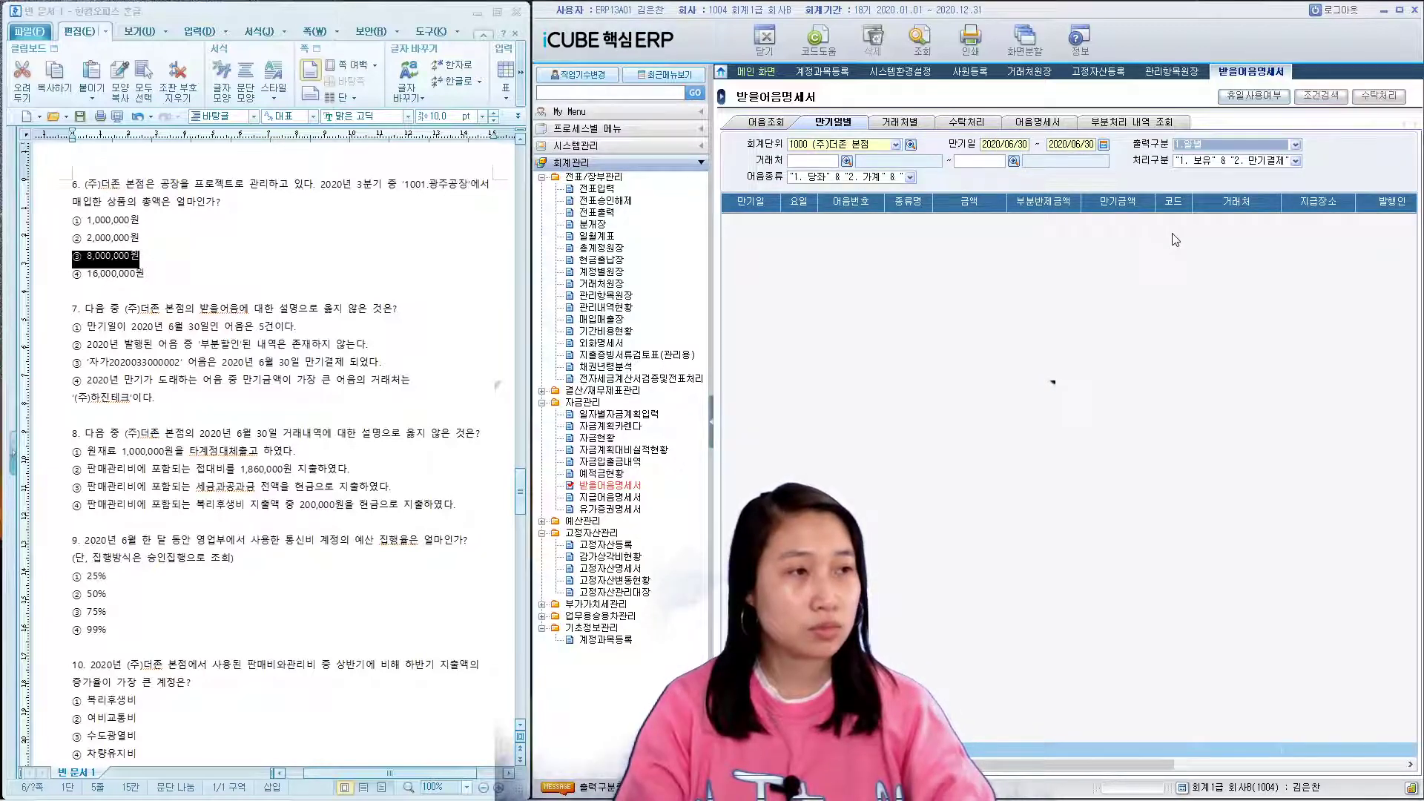
click(920, 52)
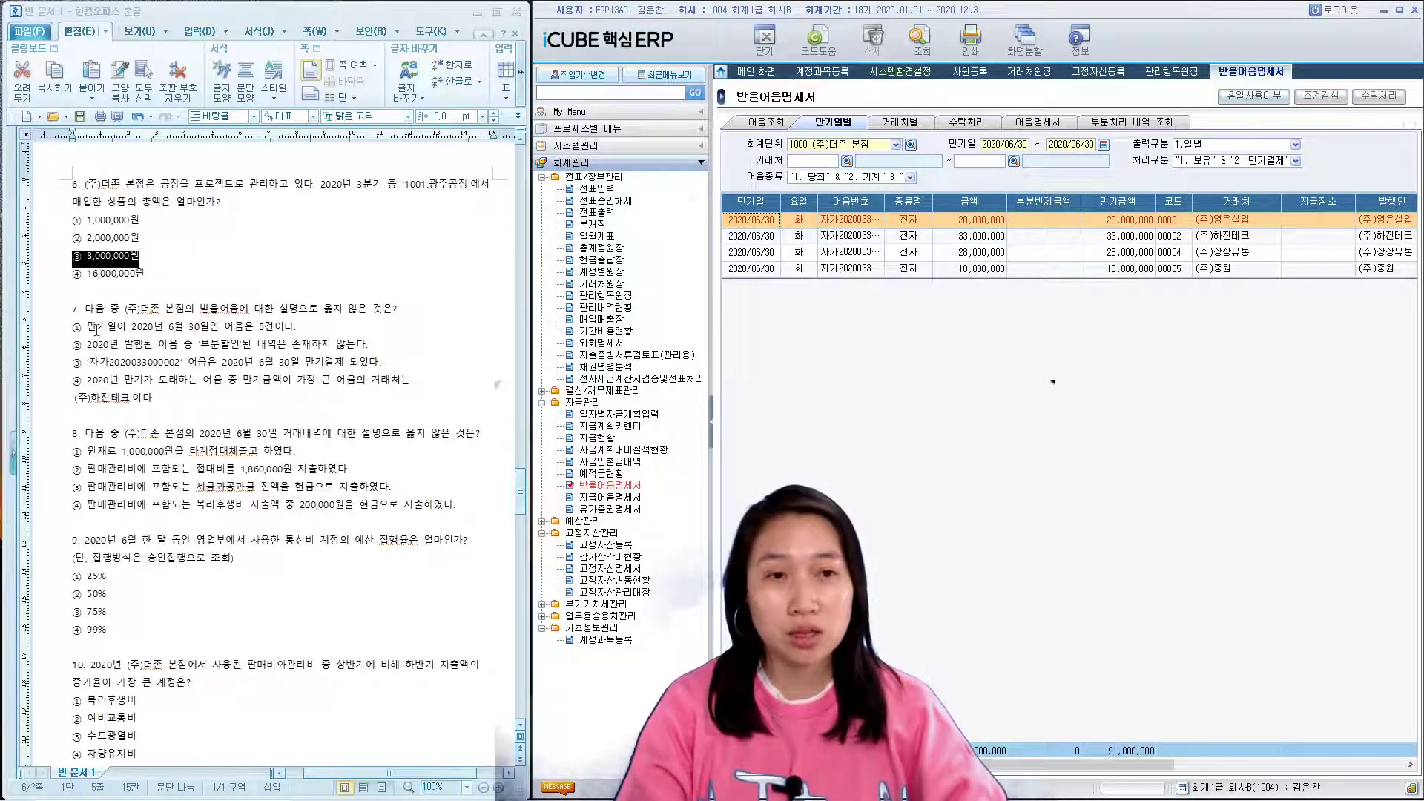
drag(88, 326, 307, 329)
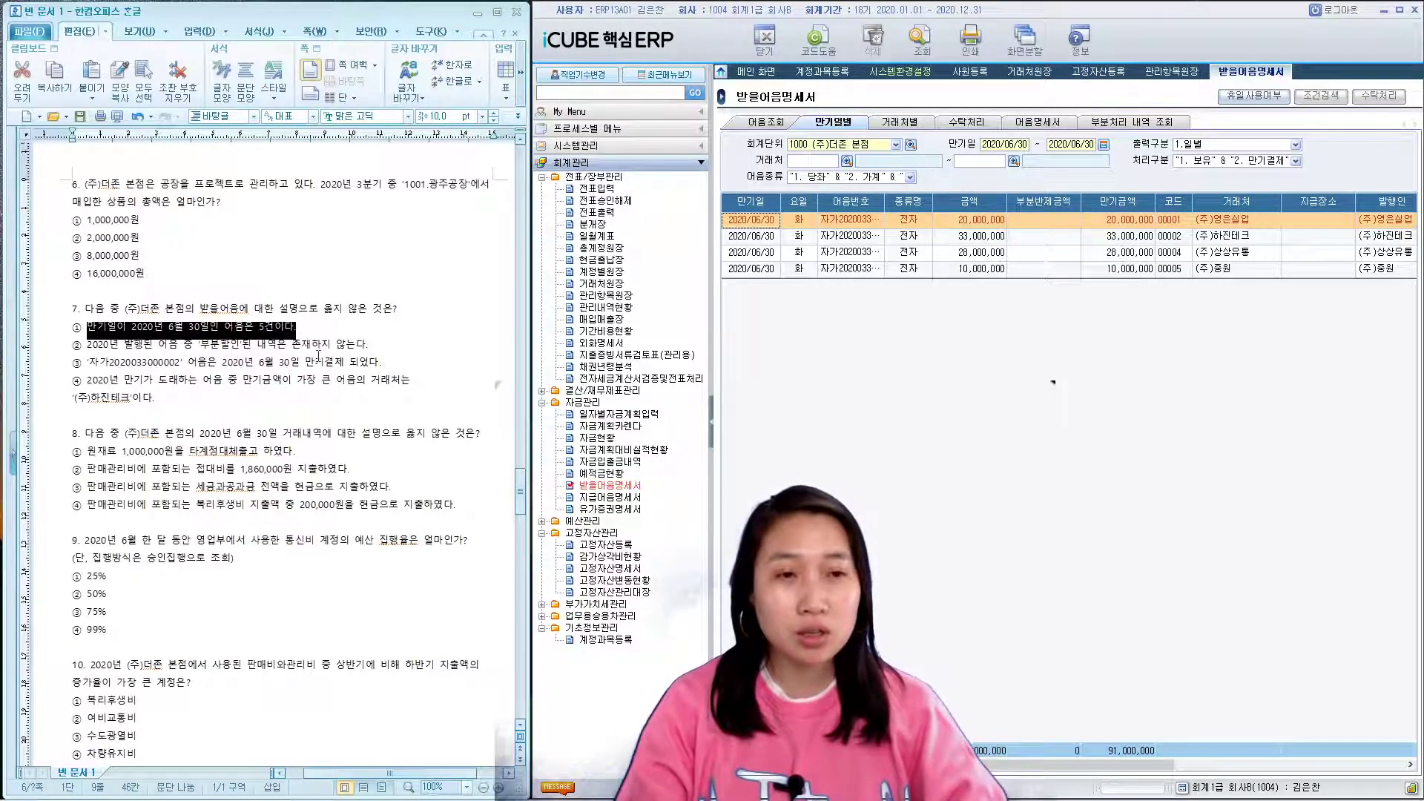
- Query 부분처리 내역 조회 for notes issued from 2020/01/01 to 2020/12/31 with 처리구분 including 7. 부분할인
click(1121, 122)
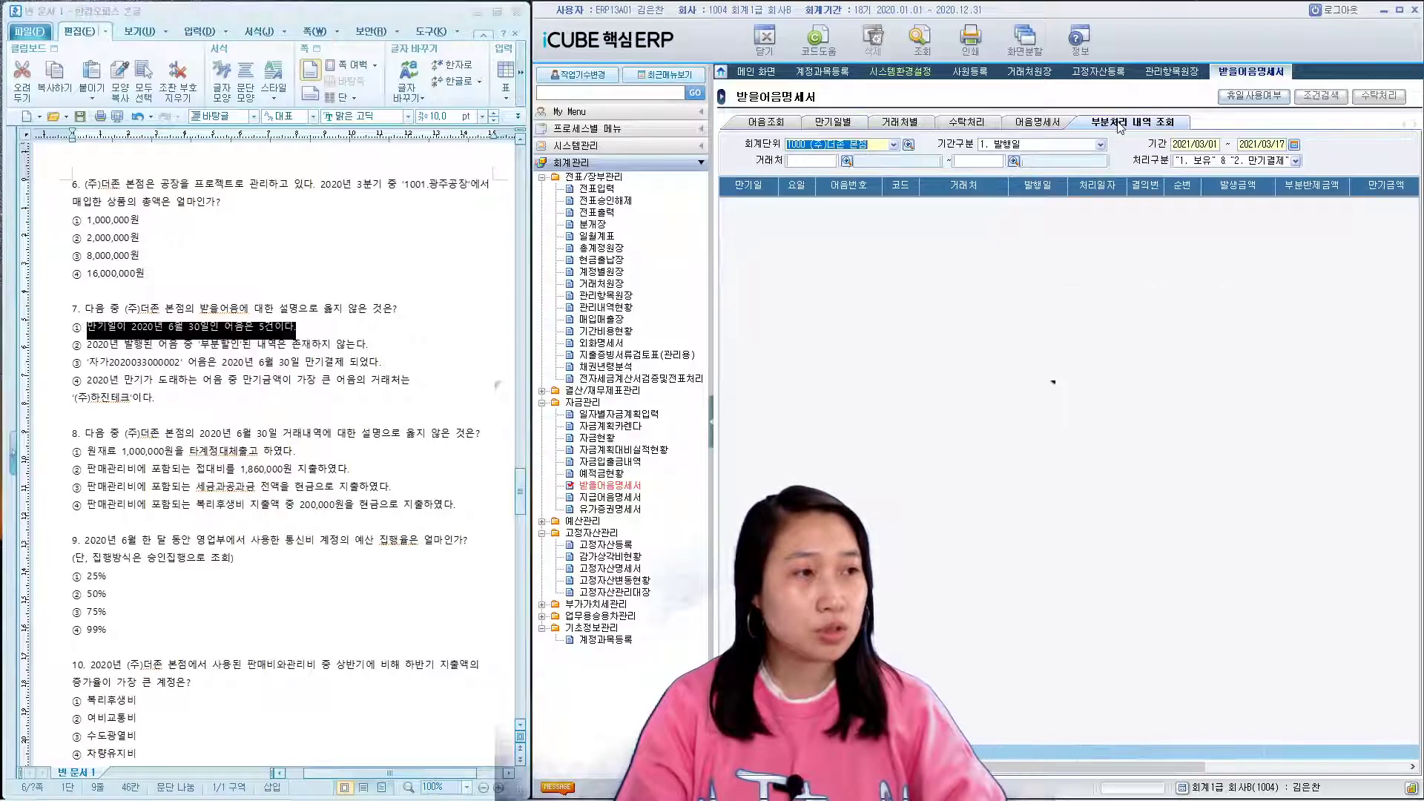
click(1194, 144)
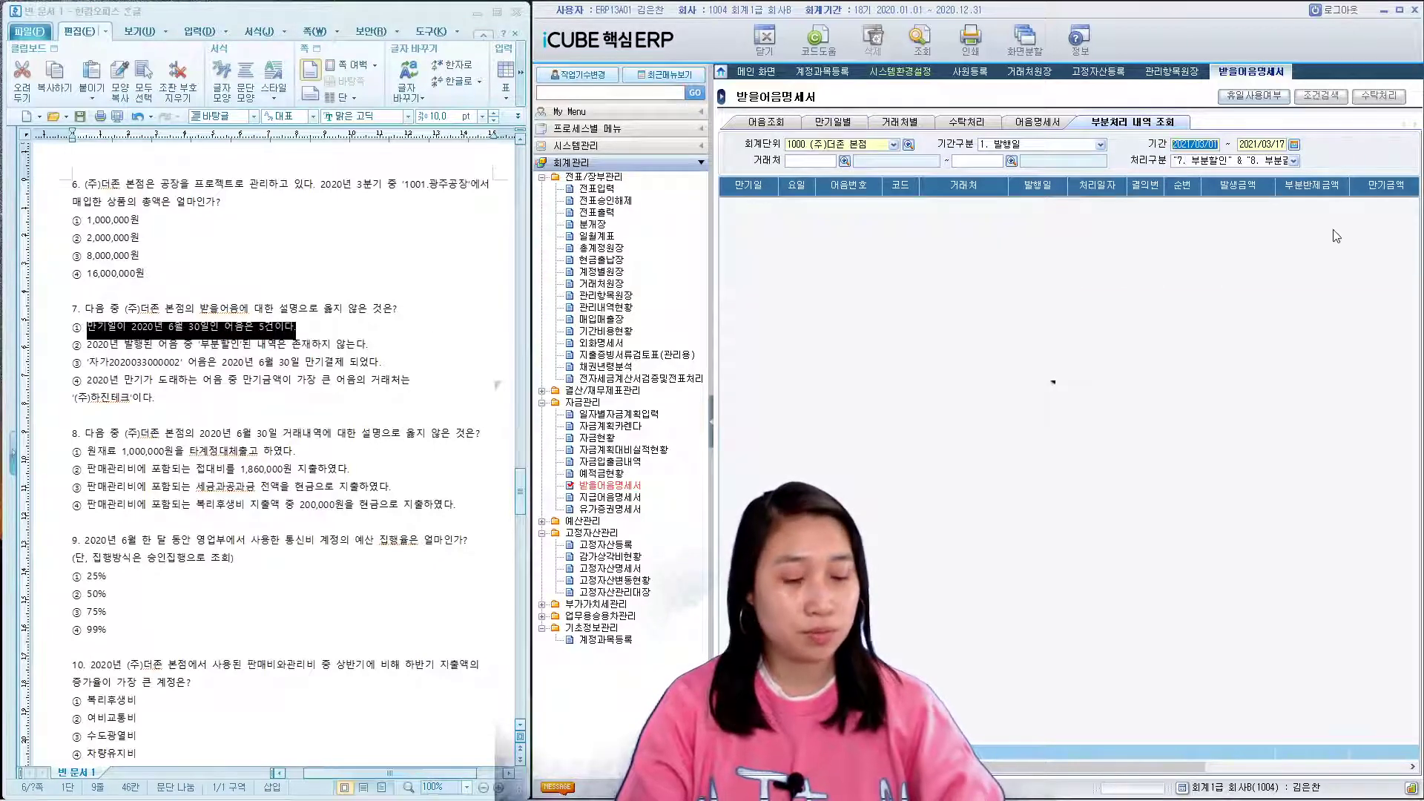
text(202001)
text(2)
key(BackSpace)
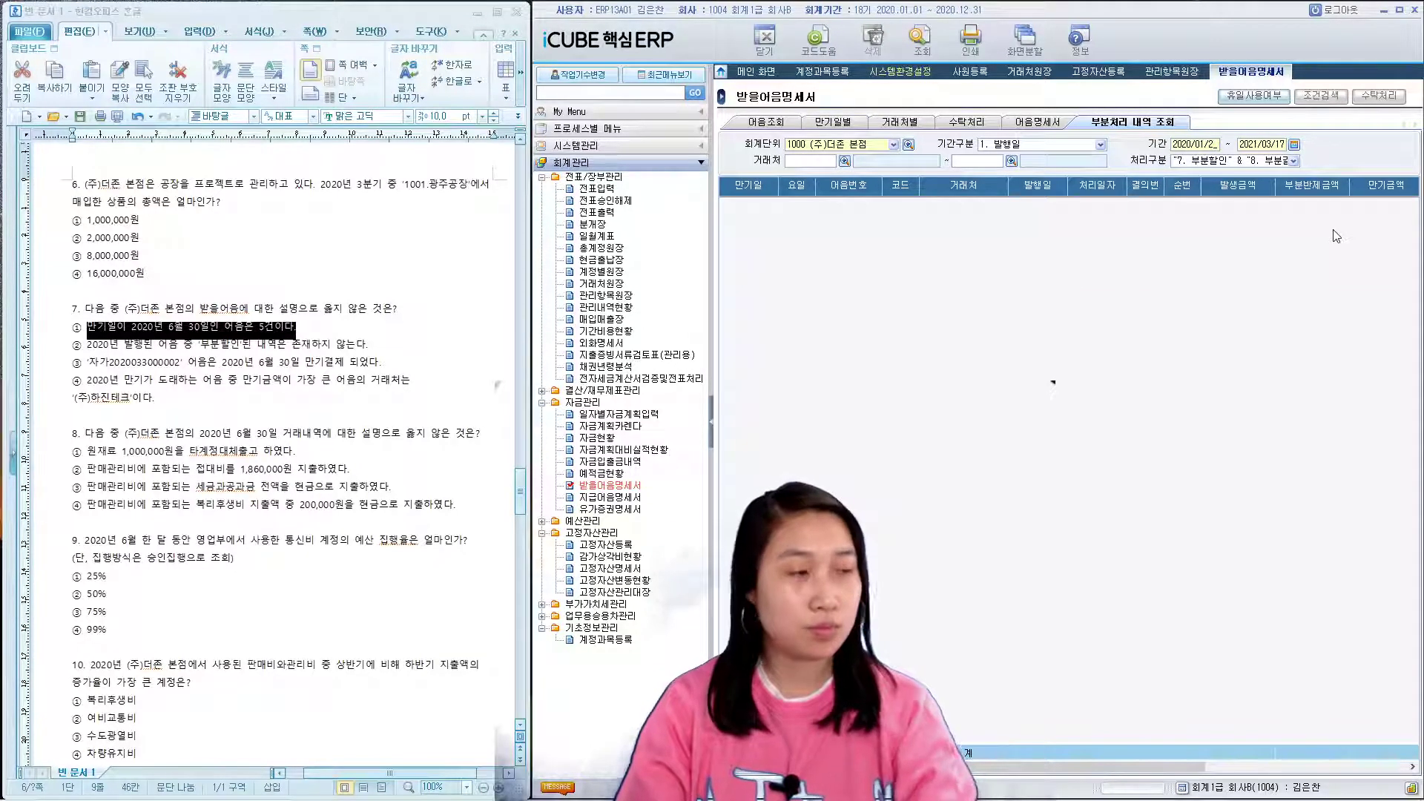
text(01)
key(Return)
text(2020/12/31)
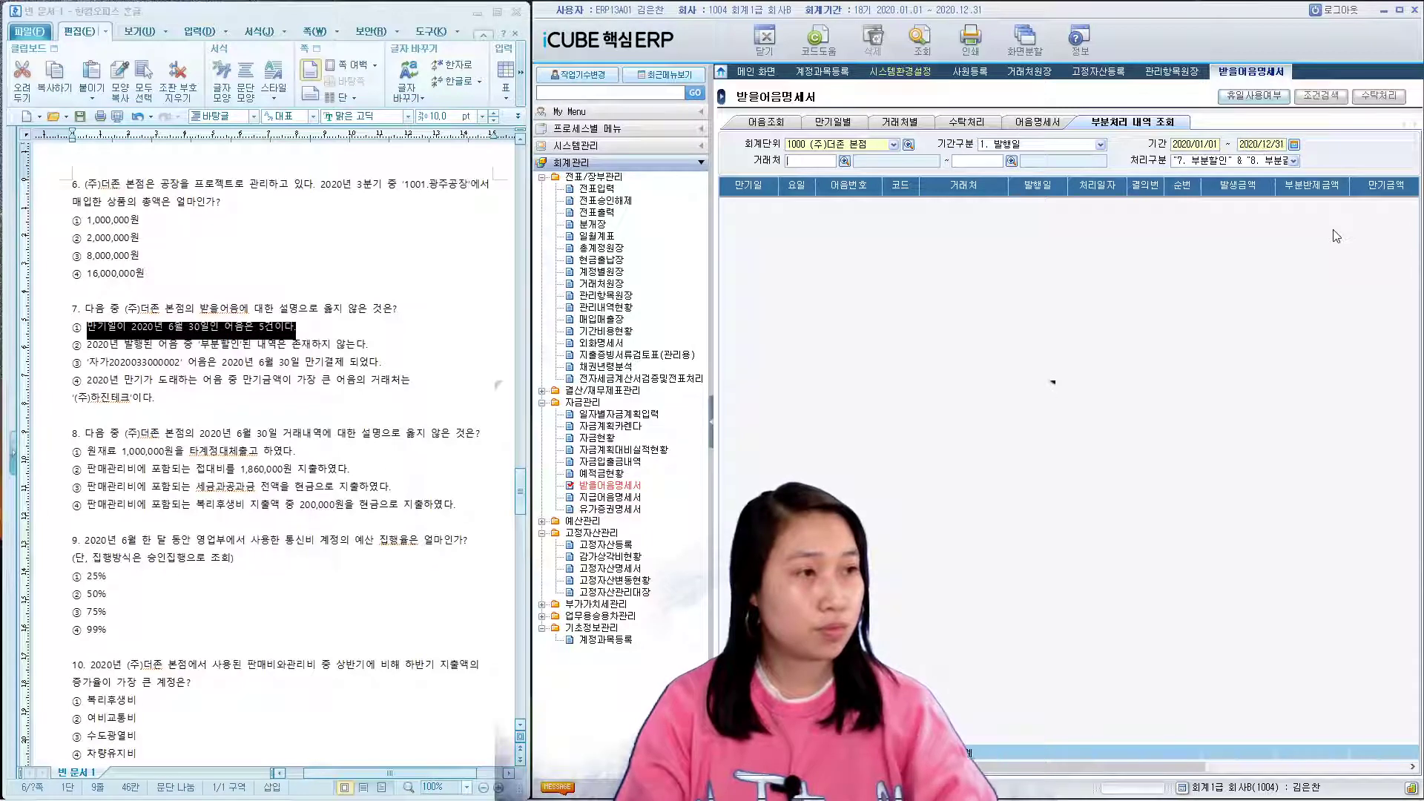
click(930, 53)
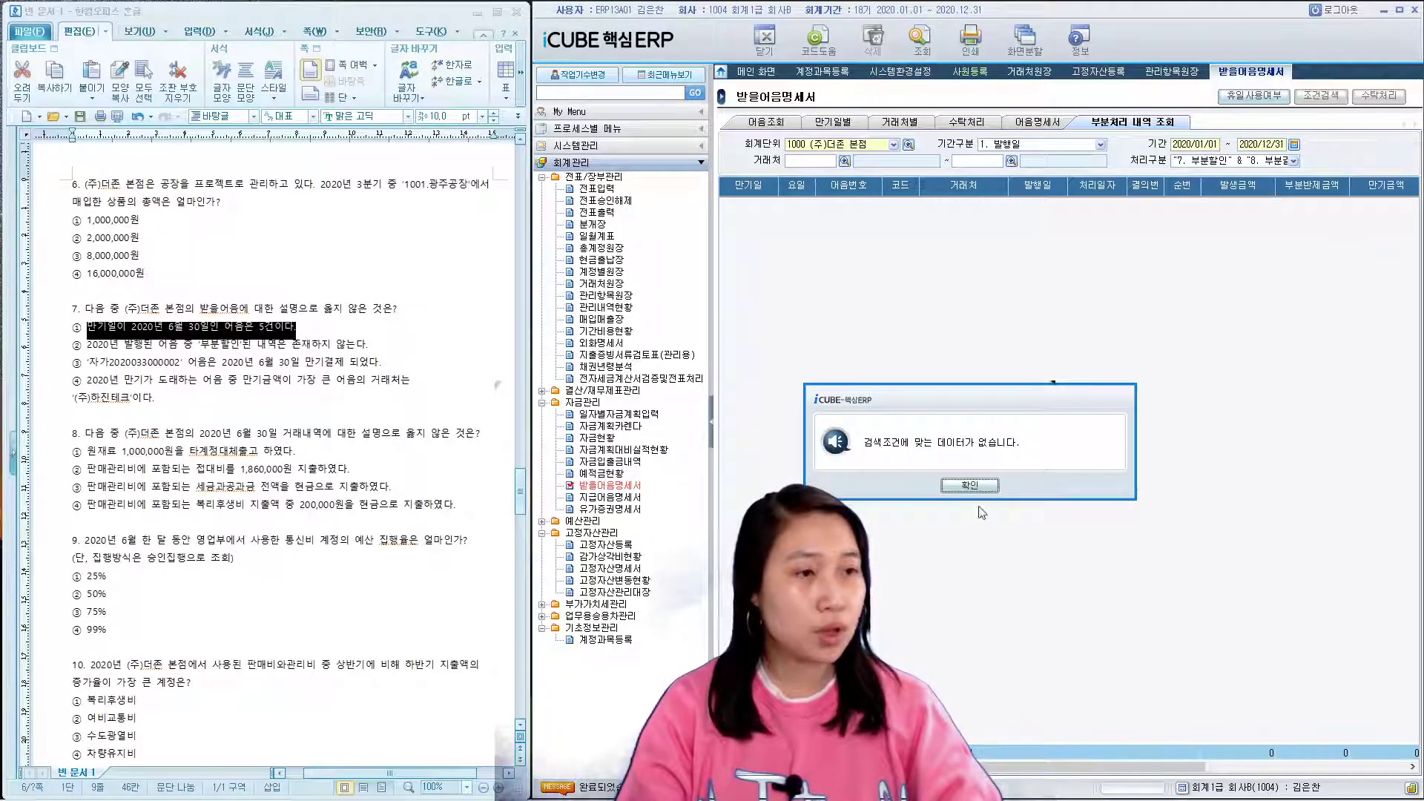
click(994, 486)
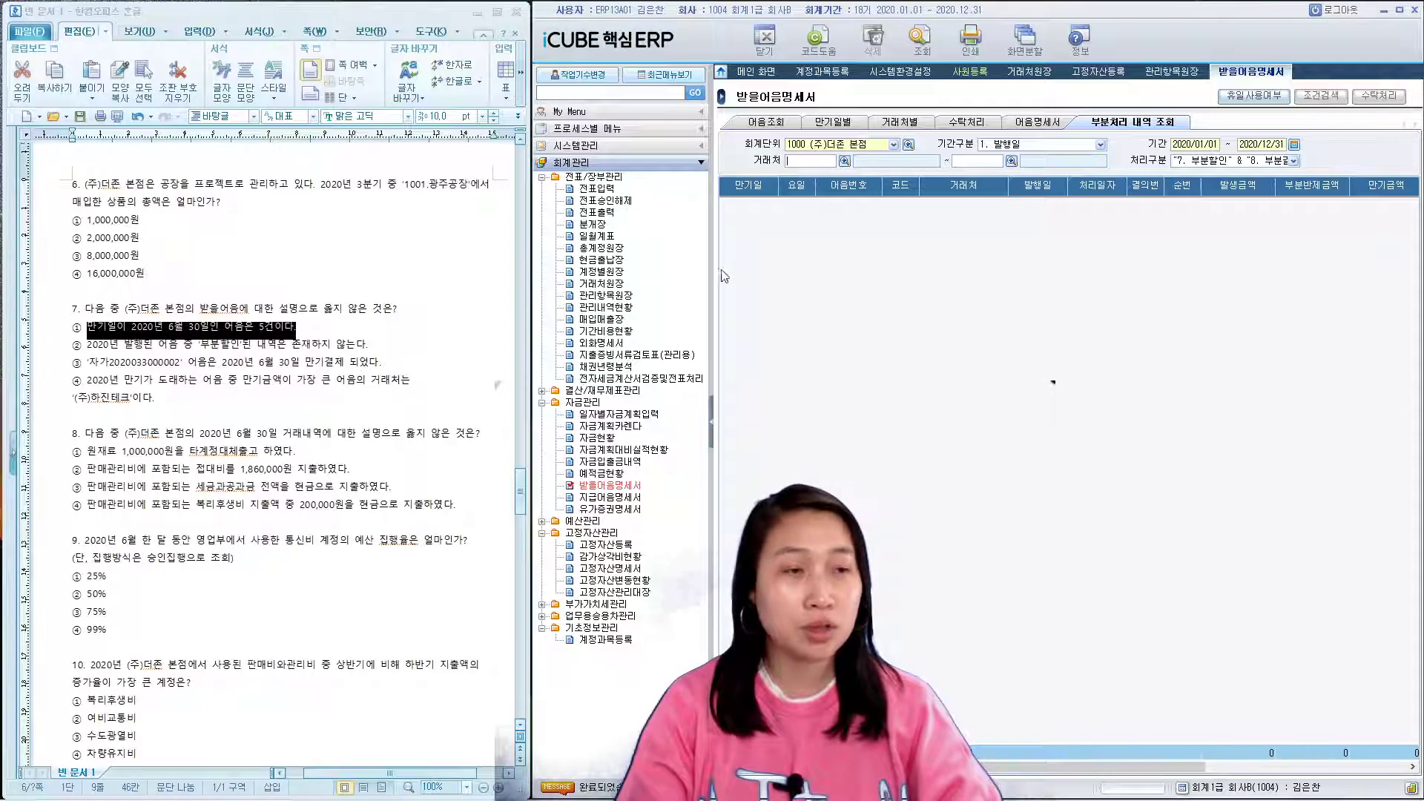
- List all notes in the 어음조회 view by 수금일 from 2020/01/01 to 2020/12/31
click(794, 125)
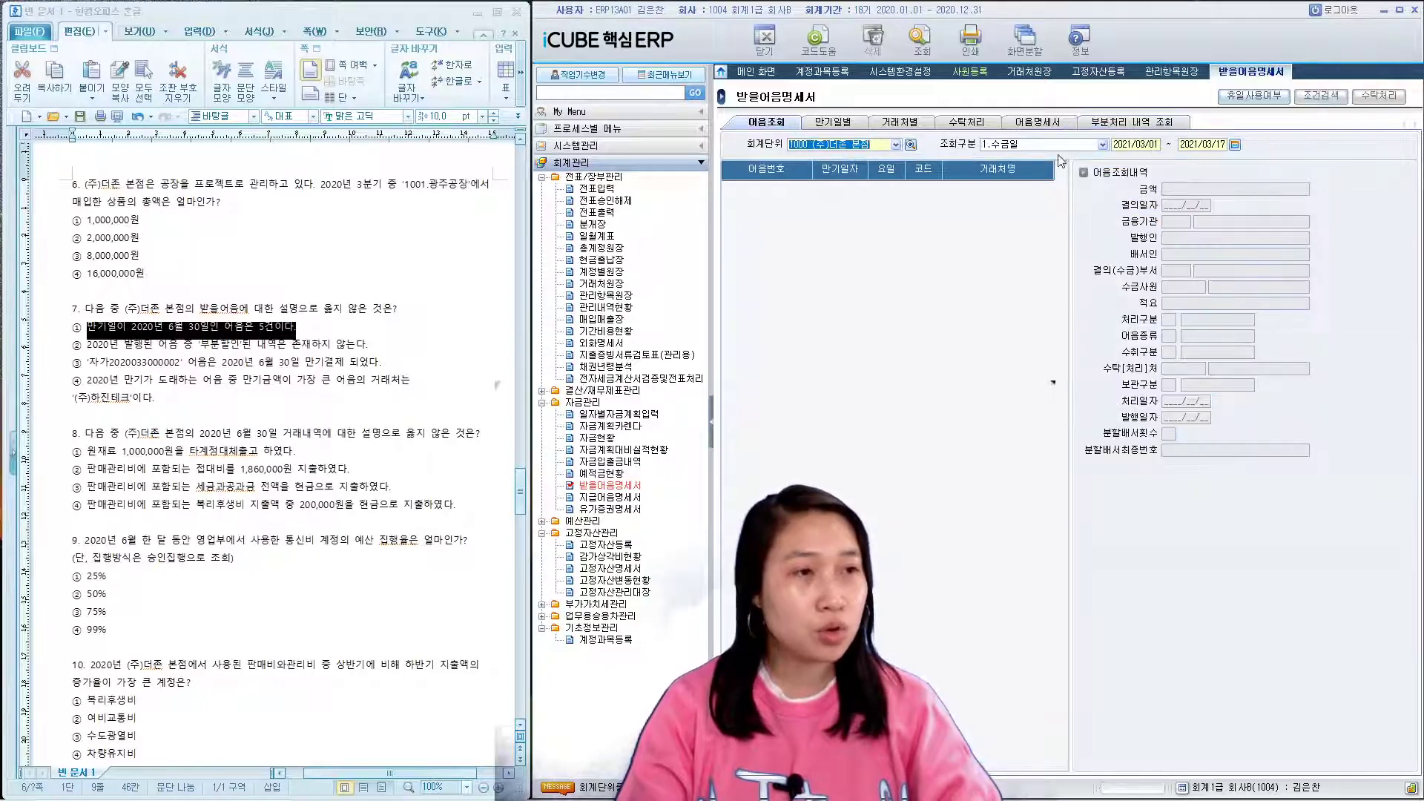
click(1146, 146)
text(20)
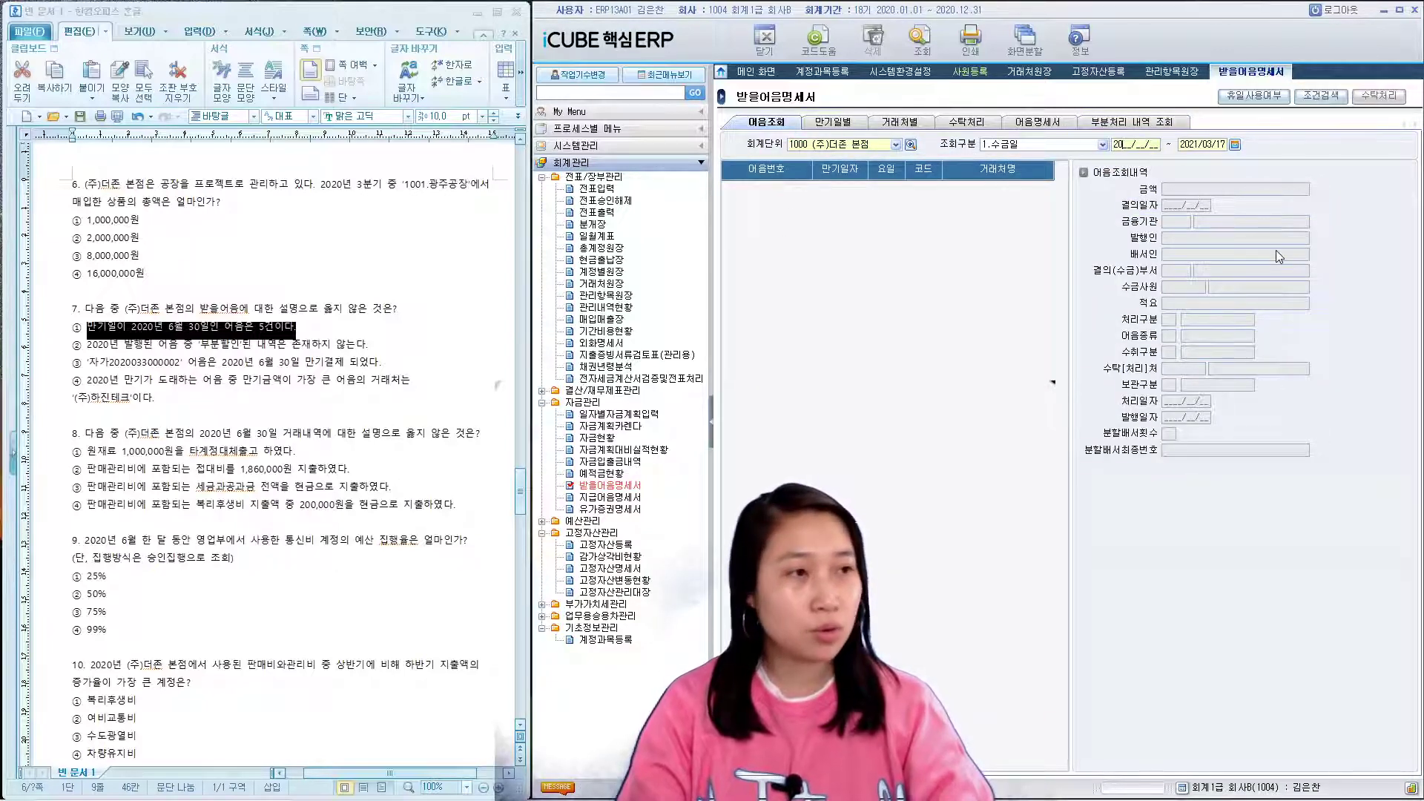
text(20/01/01)
key(Tab)
text(2020/12/)
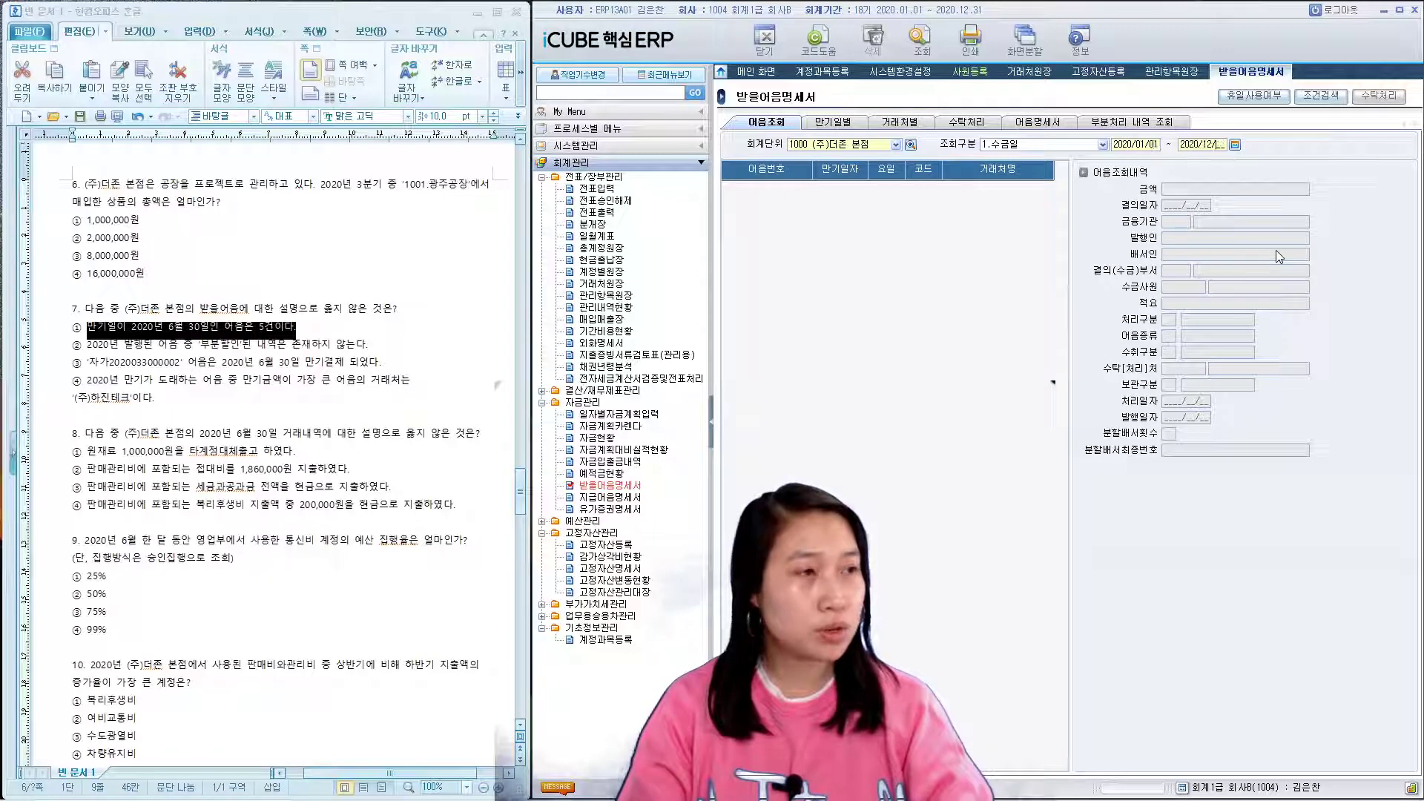
text(31)
key(Return)
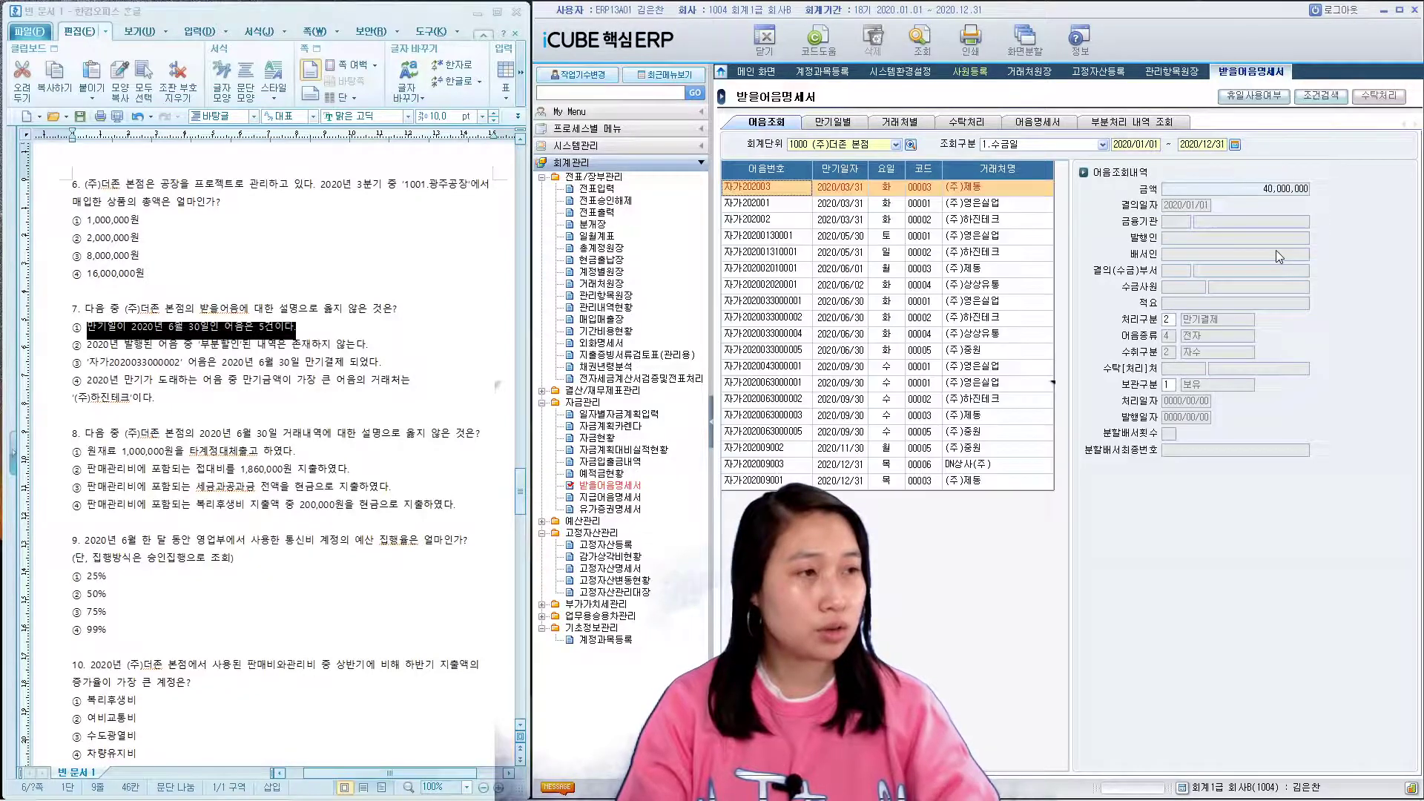
click(795, 324)
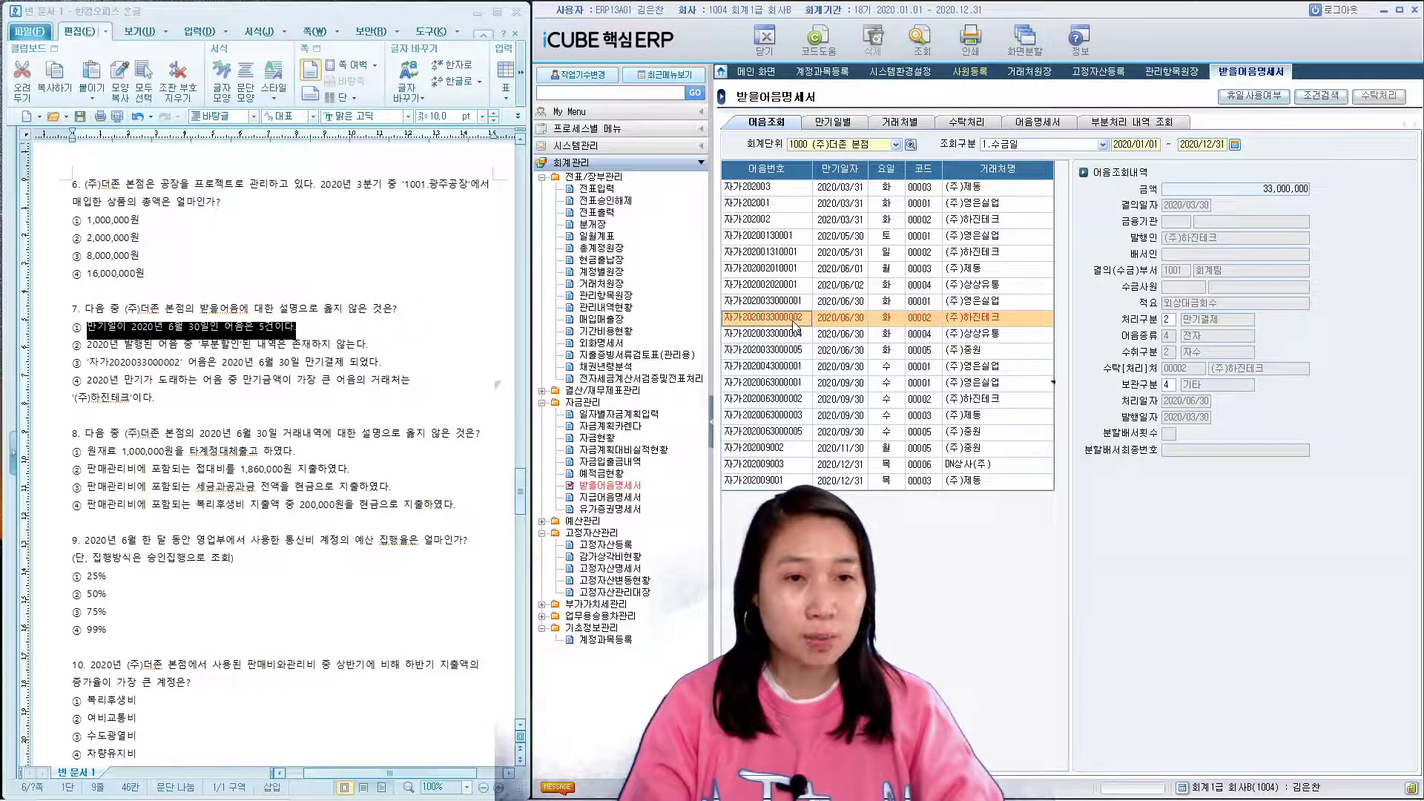
click(1003, 324)
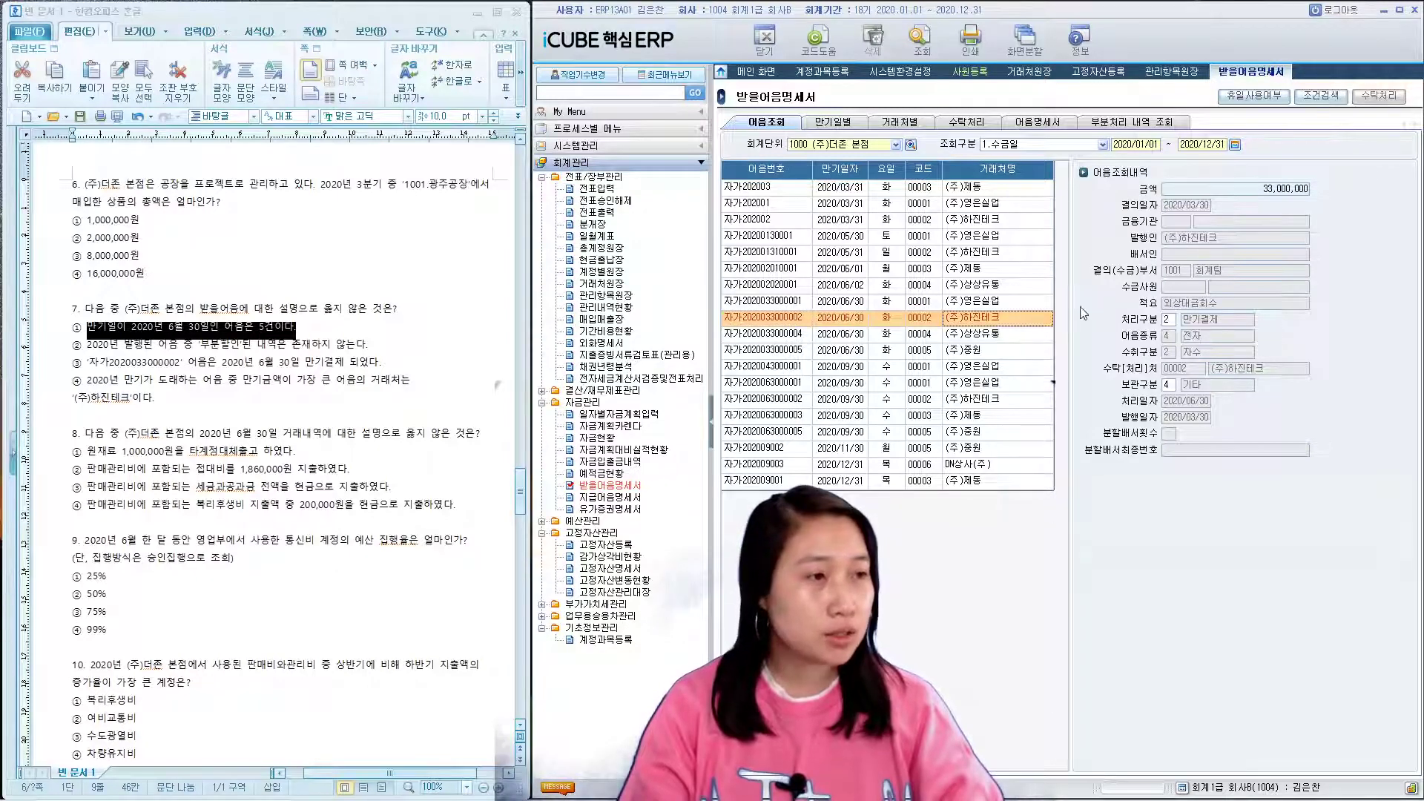
click(854, 324)
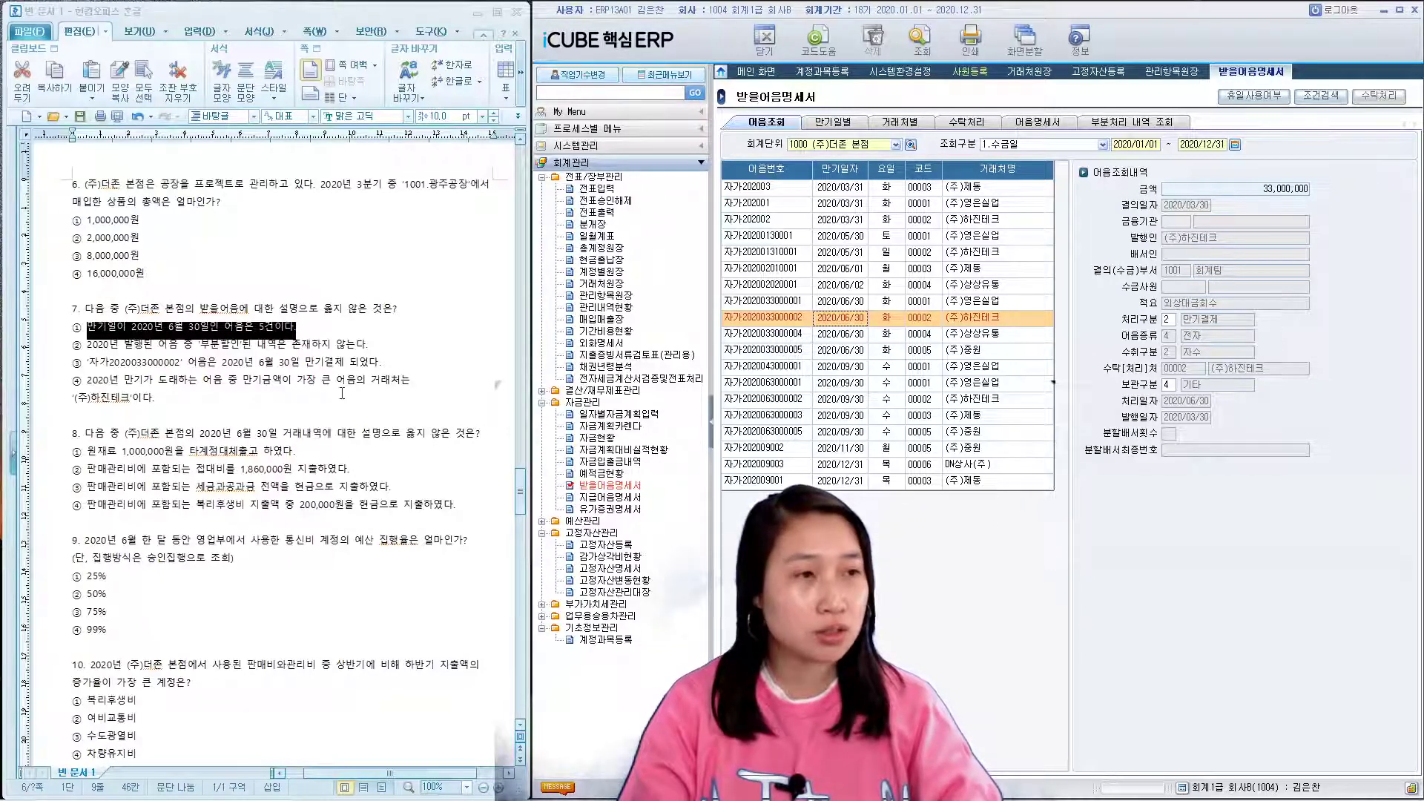
- Compare the 금액 of each note maturing in 2020 across the 어음조회 list for choice ④ of question 7
click(860, 191)
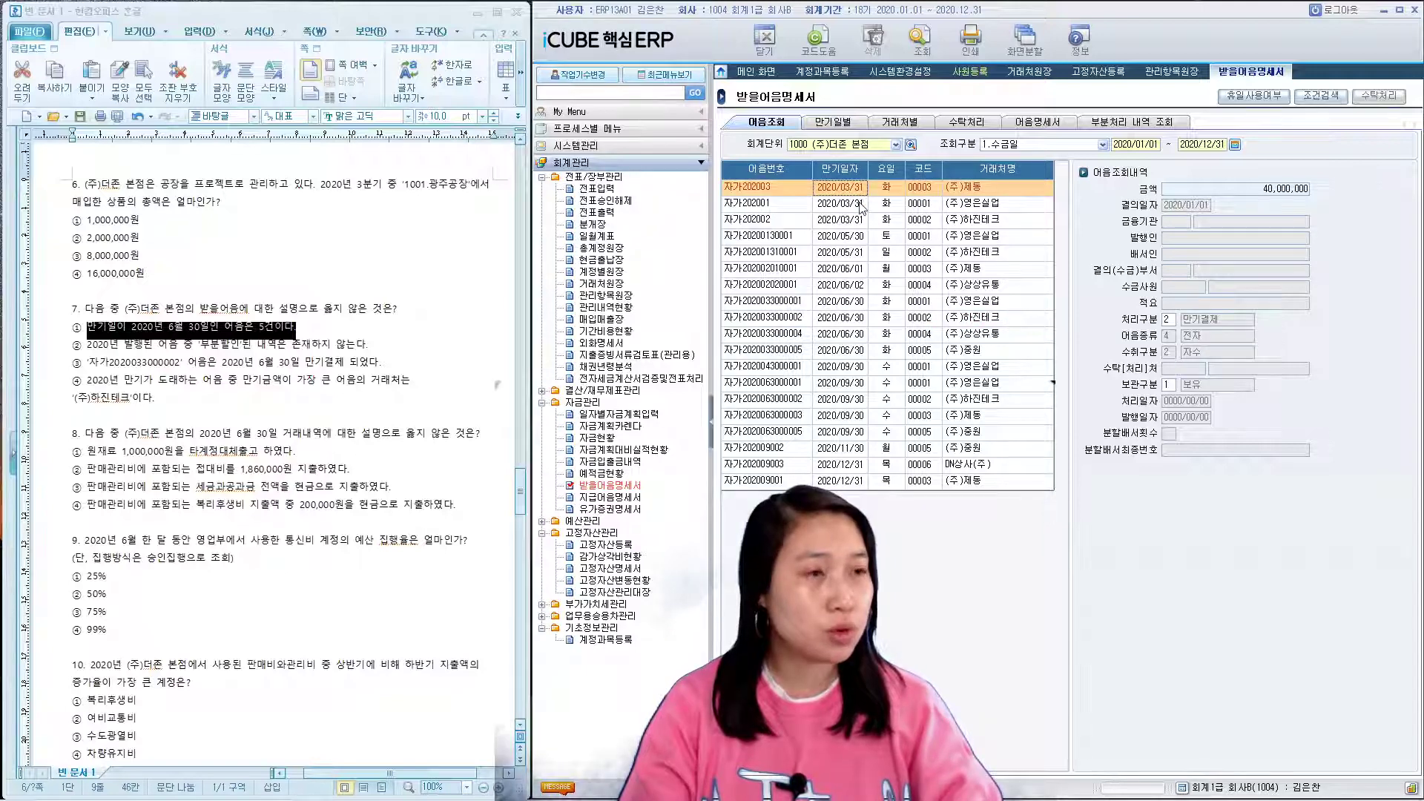
click(860, 206)
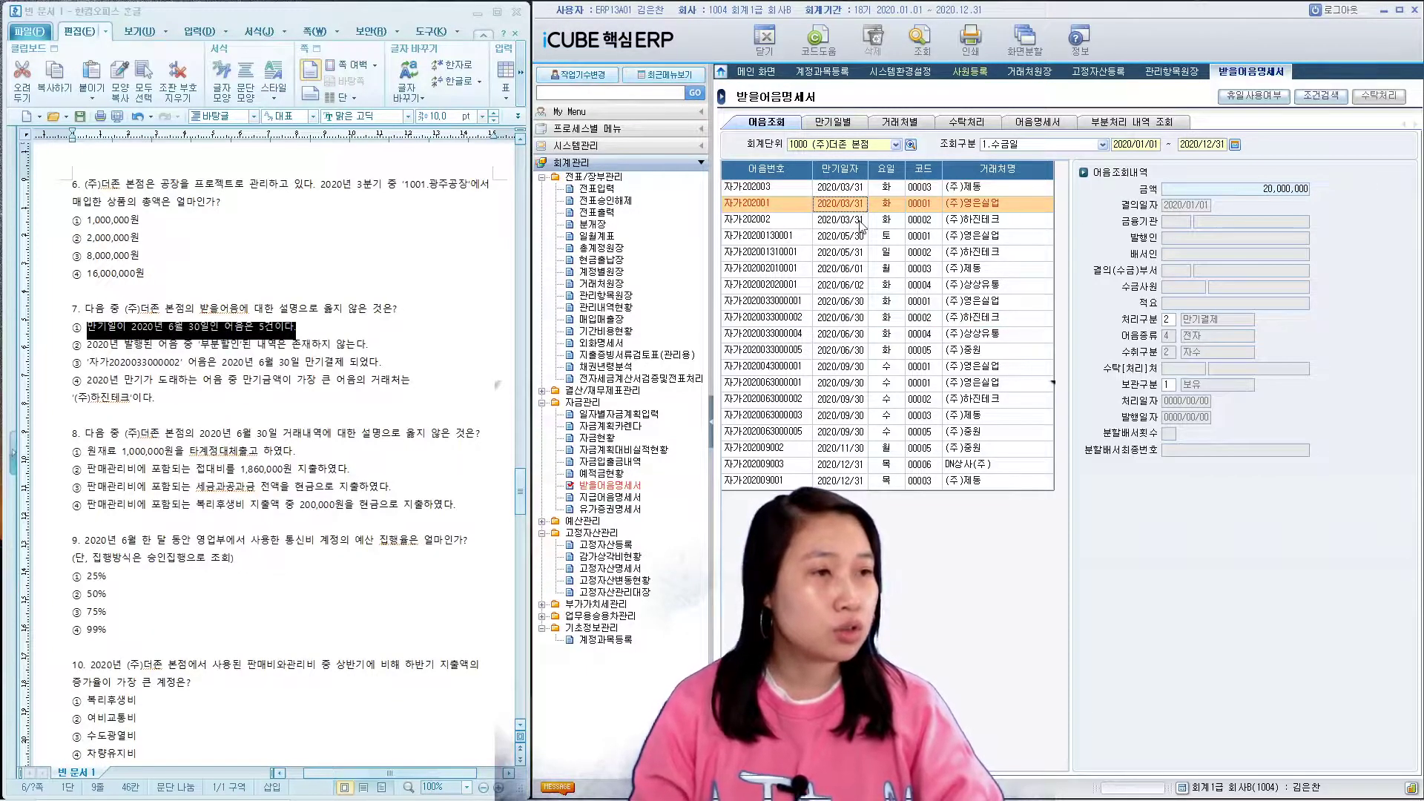
click(862, 221)
click(856, 254)
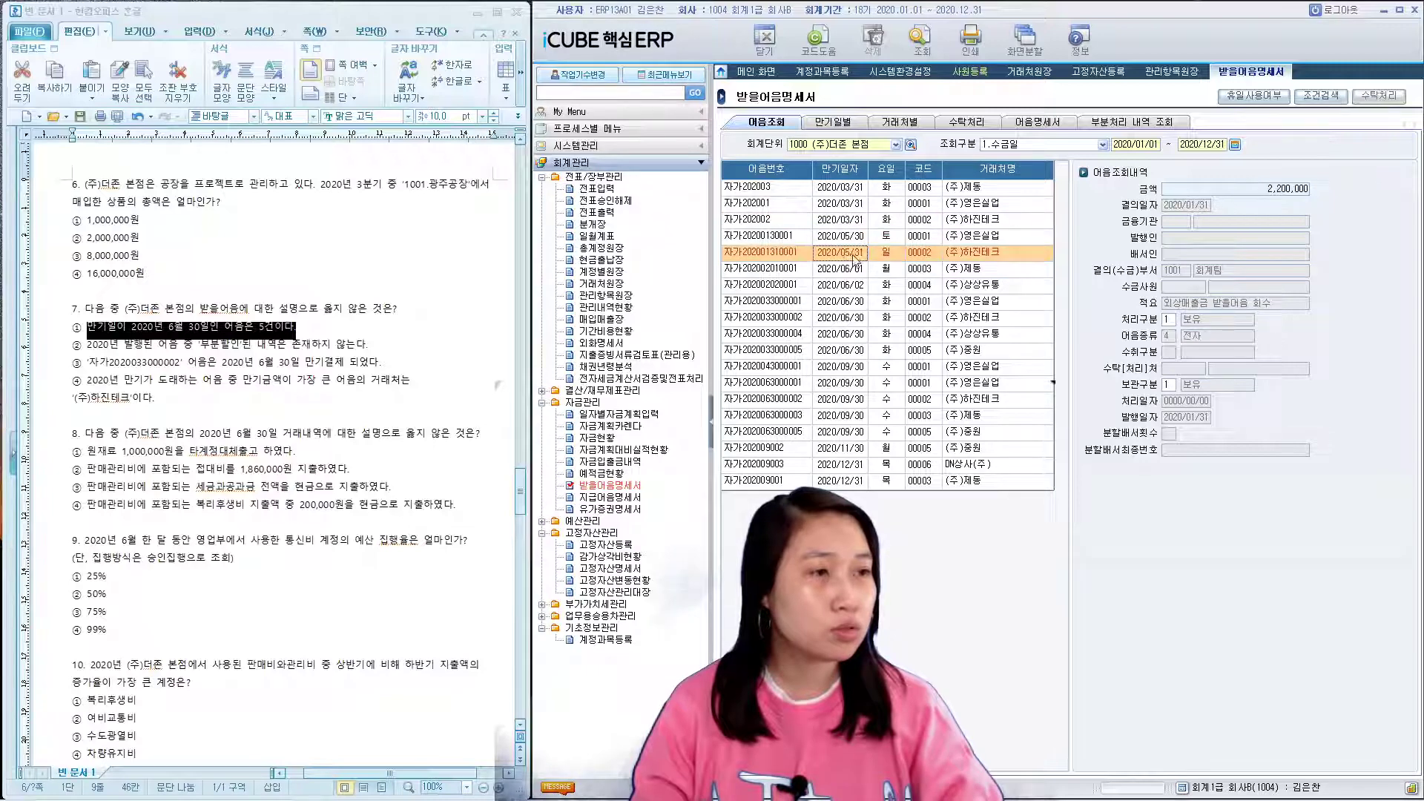
click(855, 269)
click(851, 287)
click(842, 304)
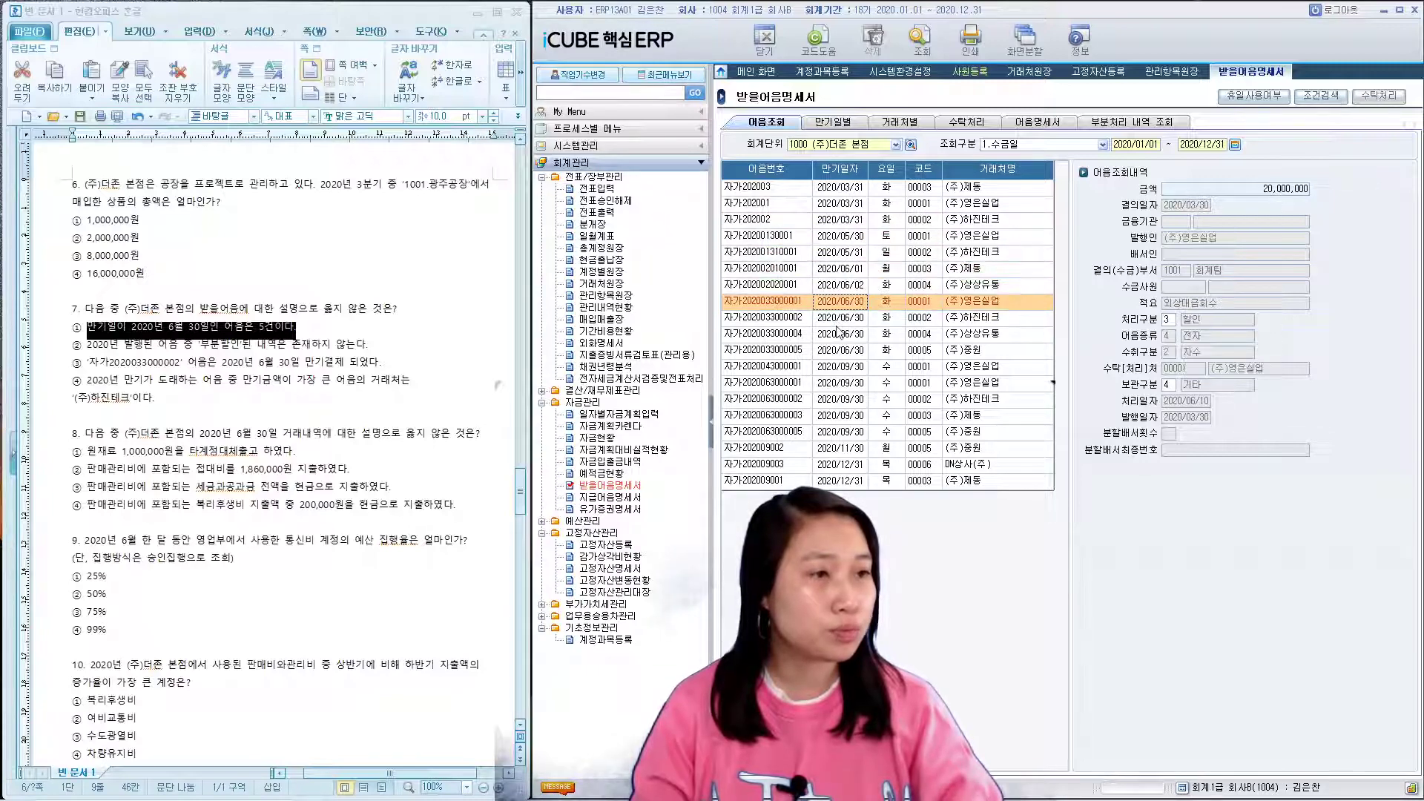
click(835, 319)
click(832, 335)
click(831, 351)
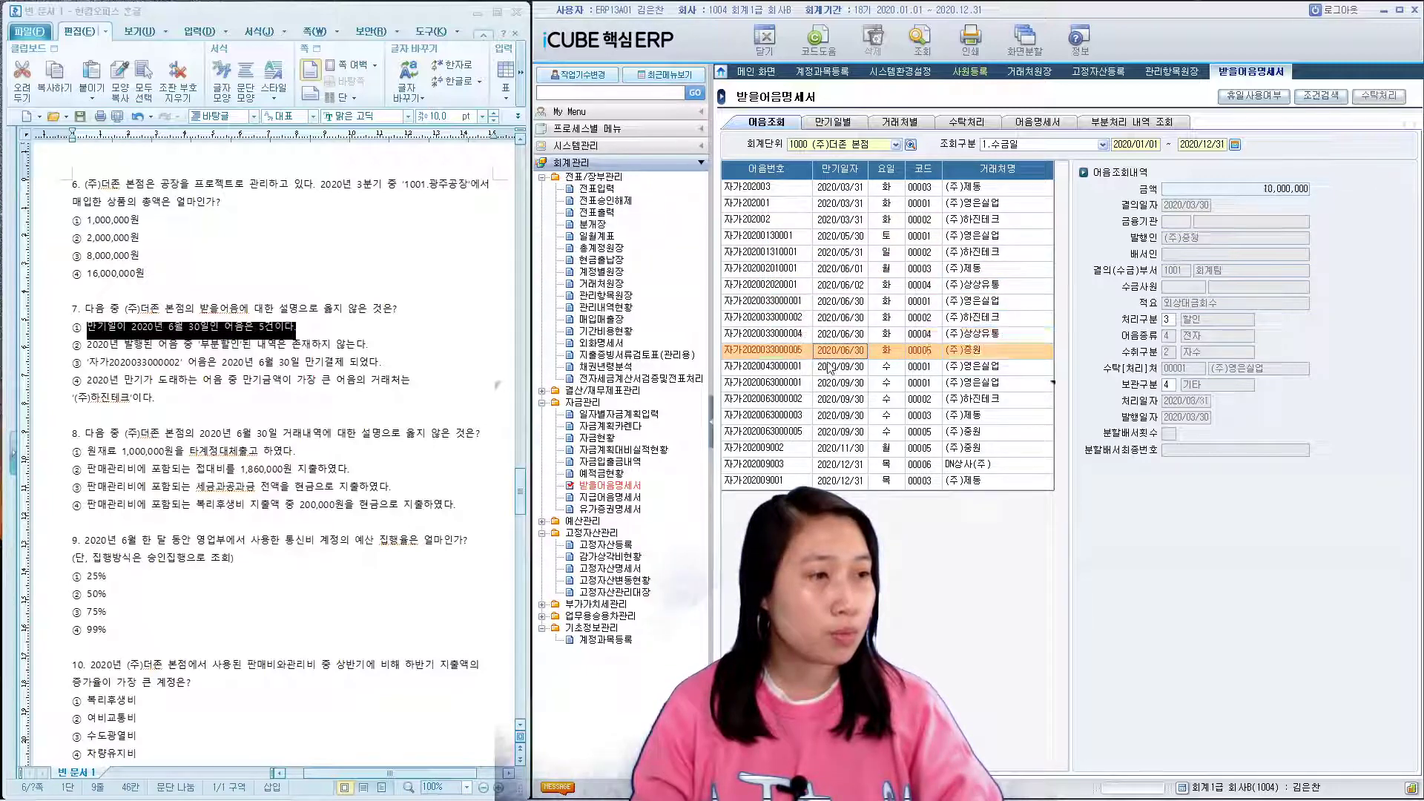
click(830, 368)
click(826, 384)
click(826, 401)
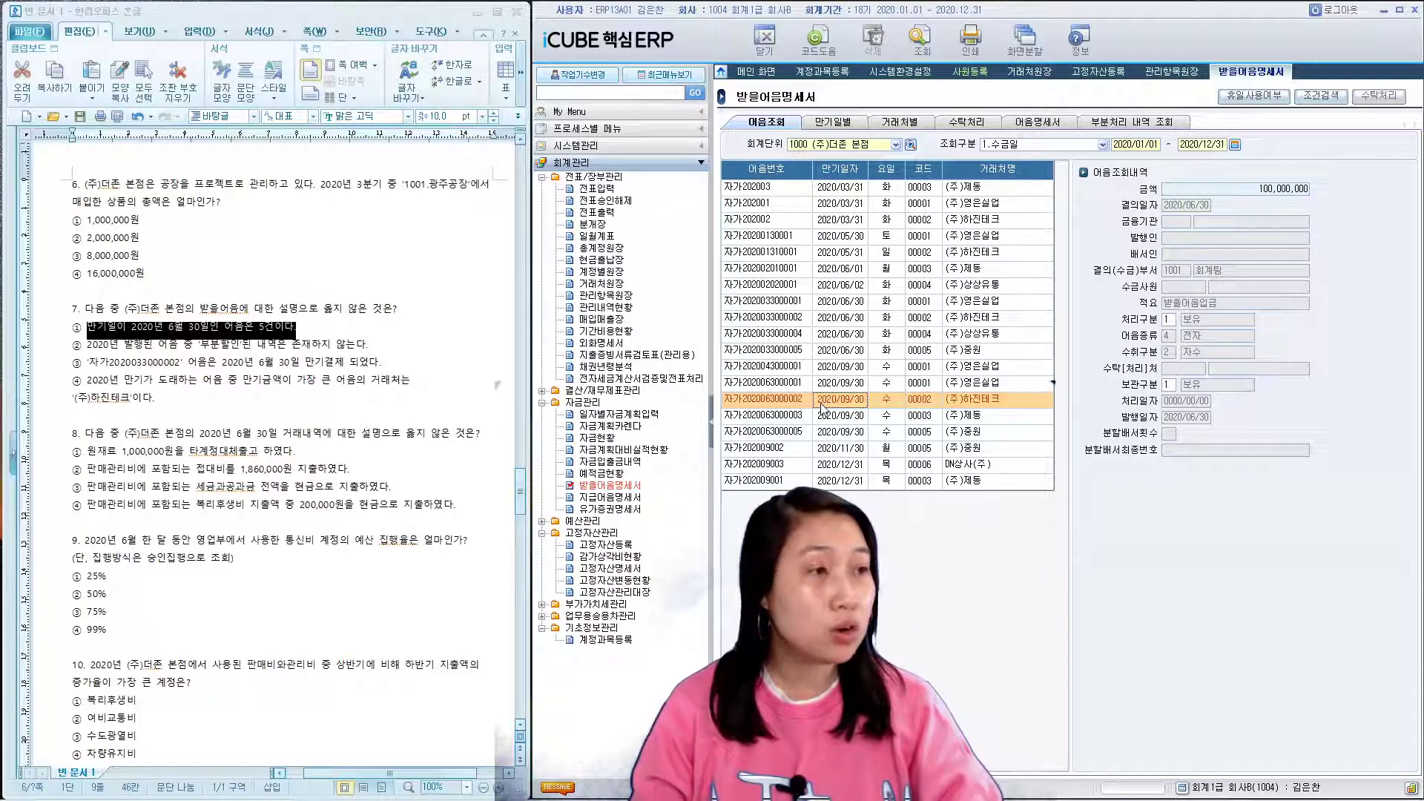
click(829, 417)
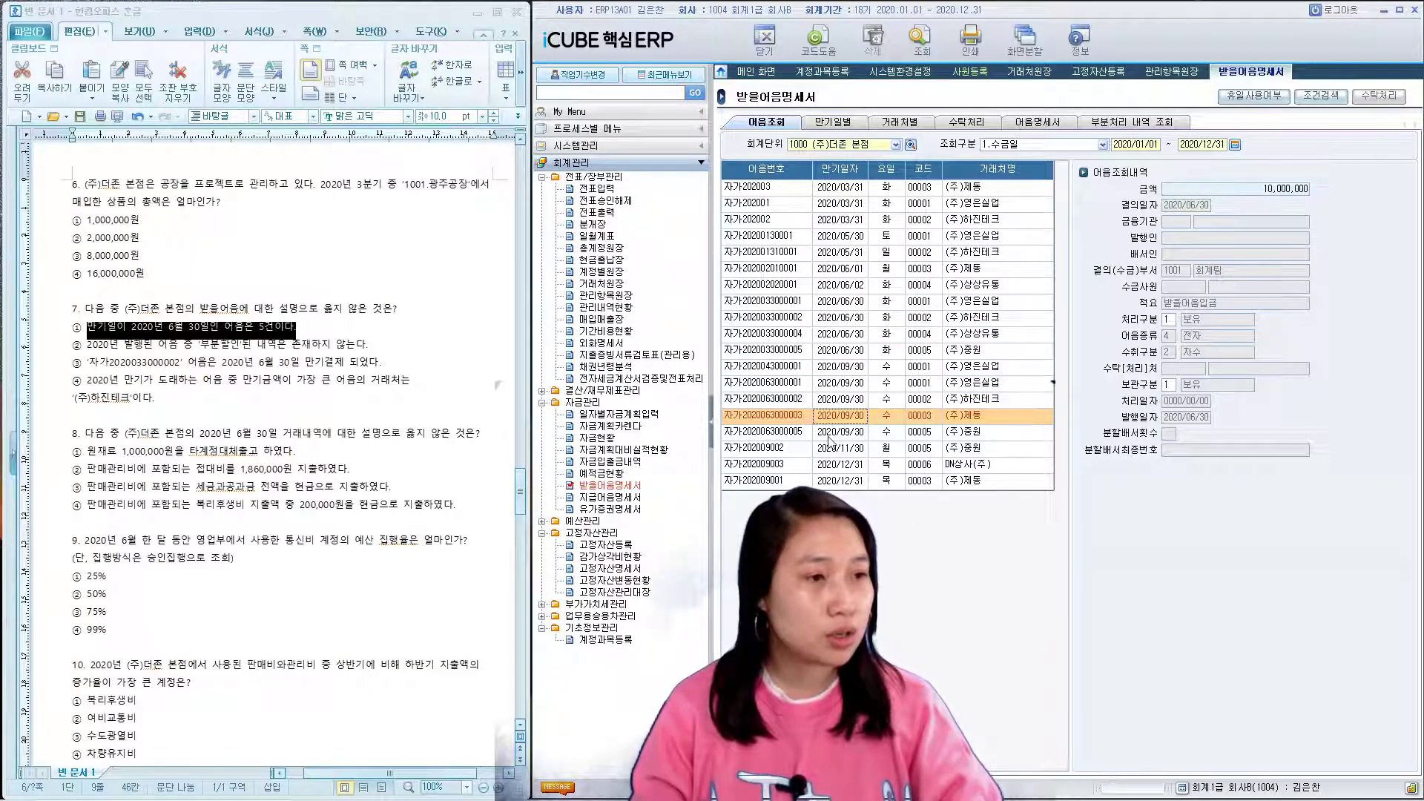
key(Down)
key(Down)
key(Down)
key(Down)
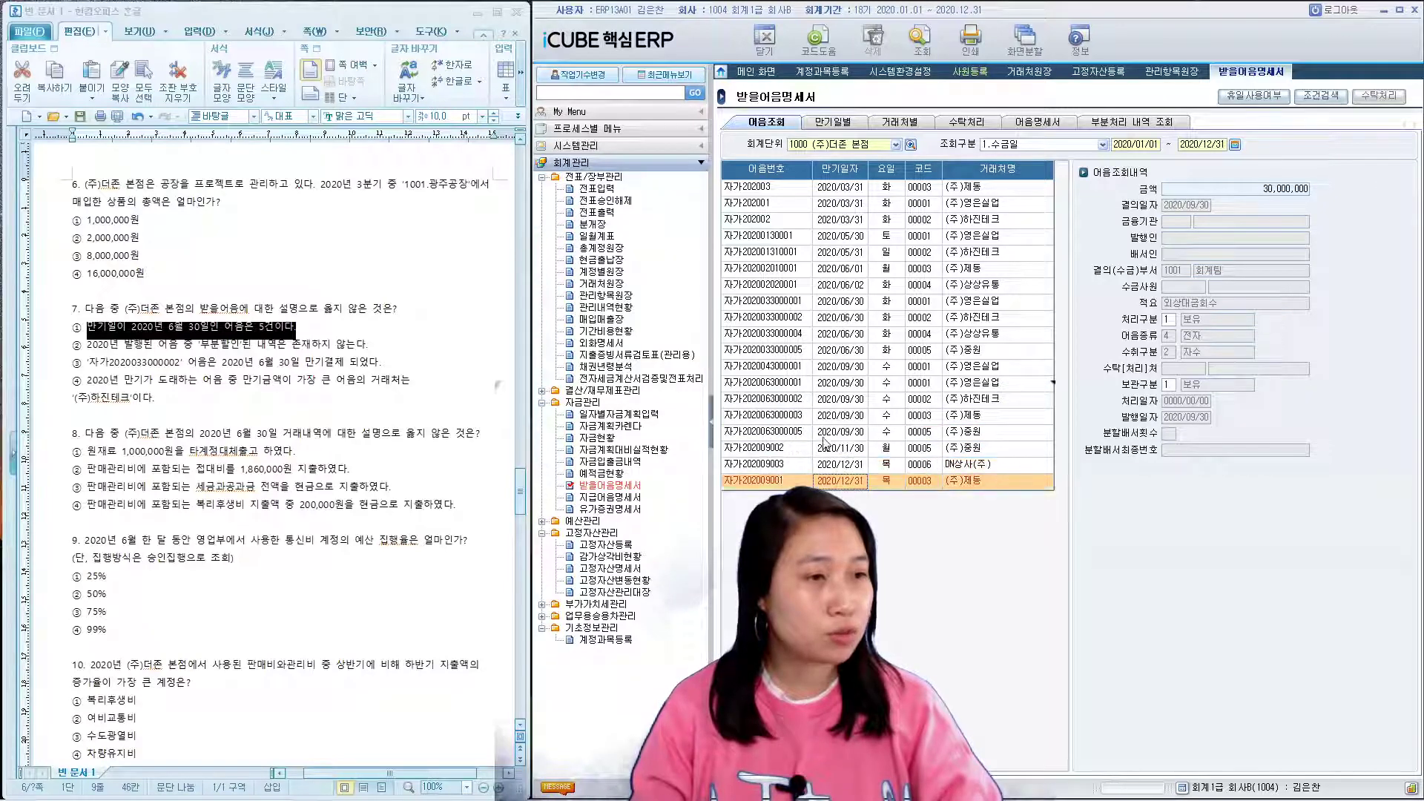
click(830, 417)
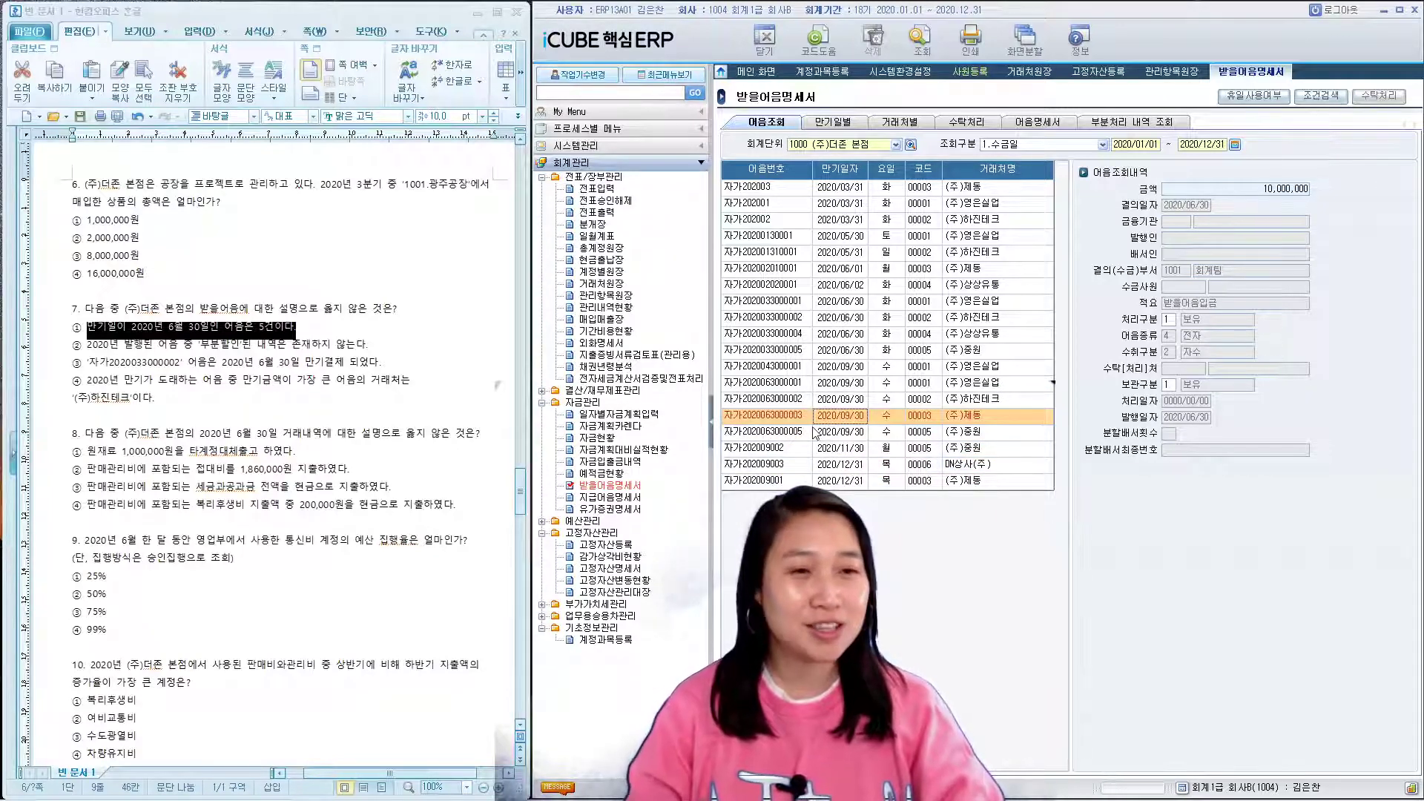
click(833, 400)
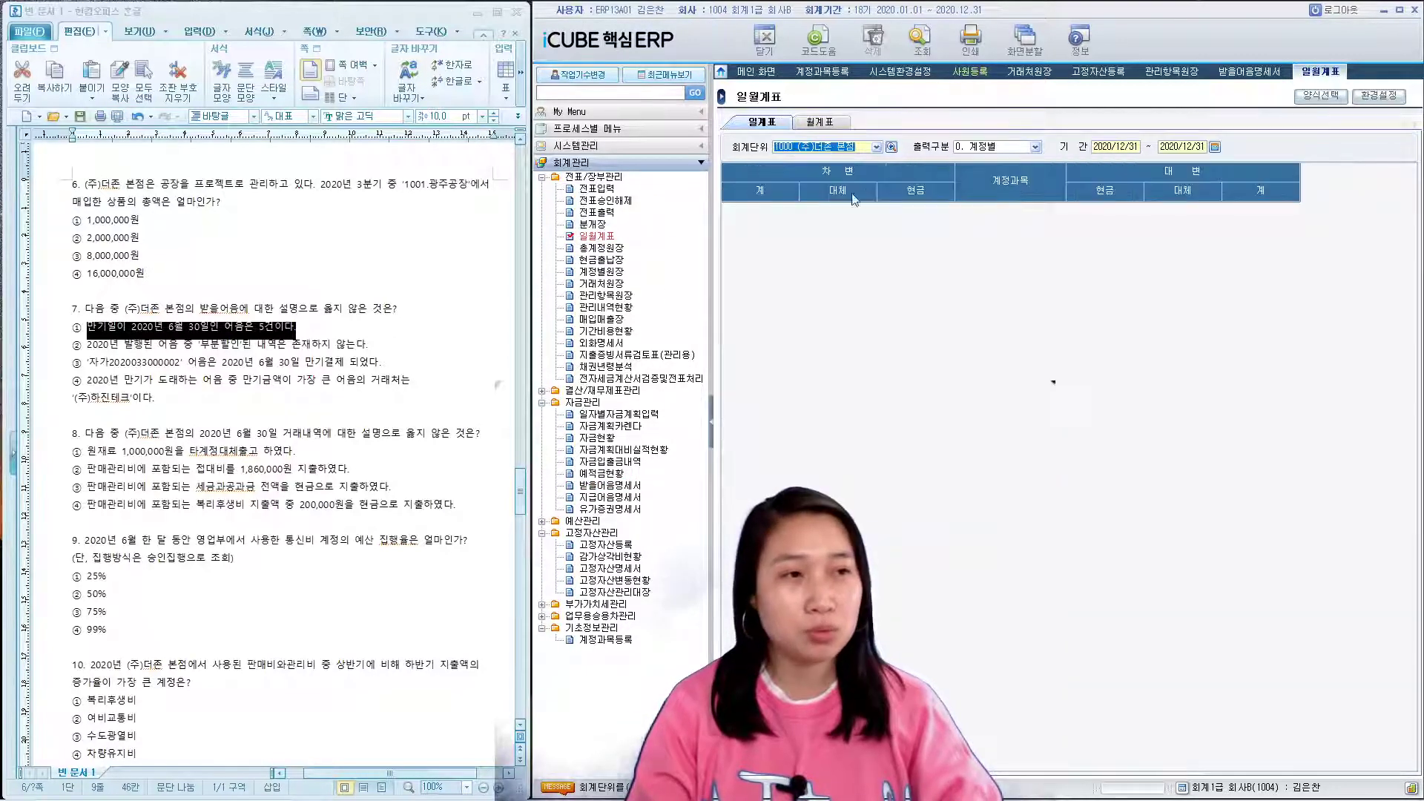
- Query the 일계표 in 일월계표 for (주)더존 본점 with the period 2020/06/30 to 2020/06/30
drag(1094, 147, 1189, 216)
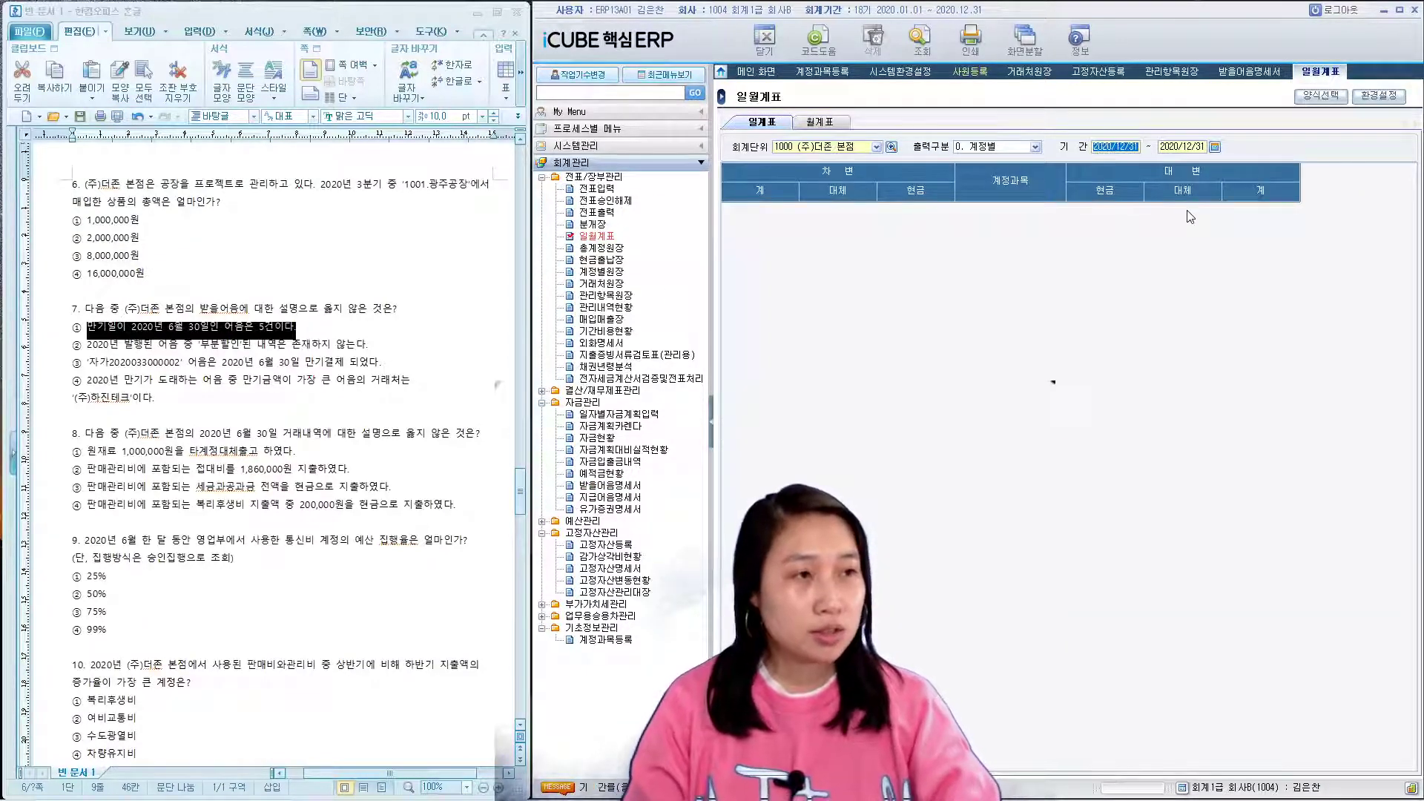
text(20)
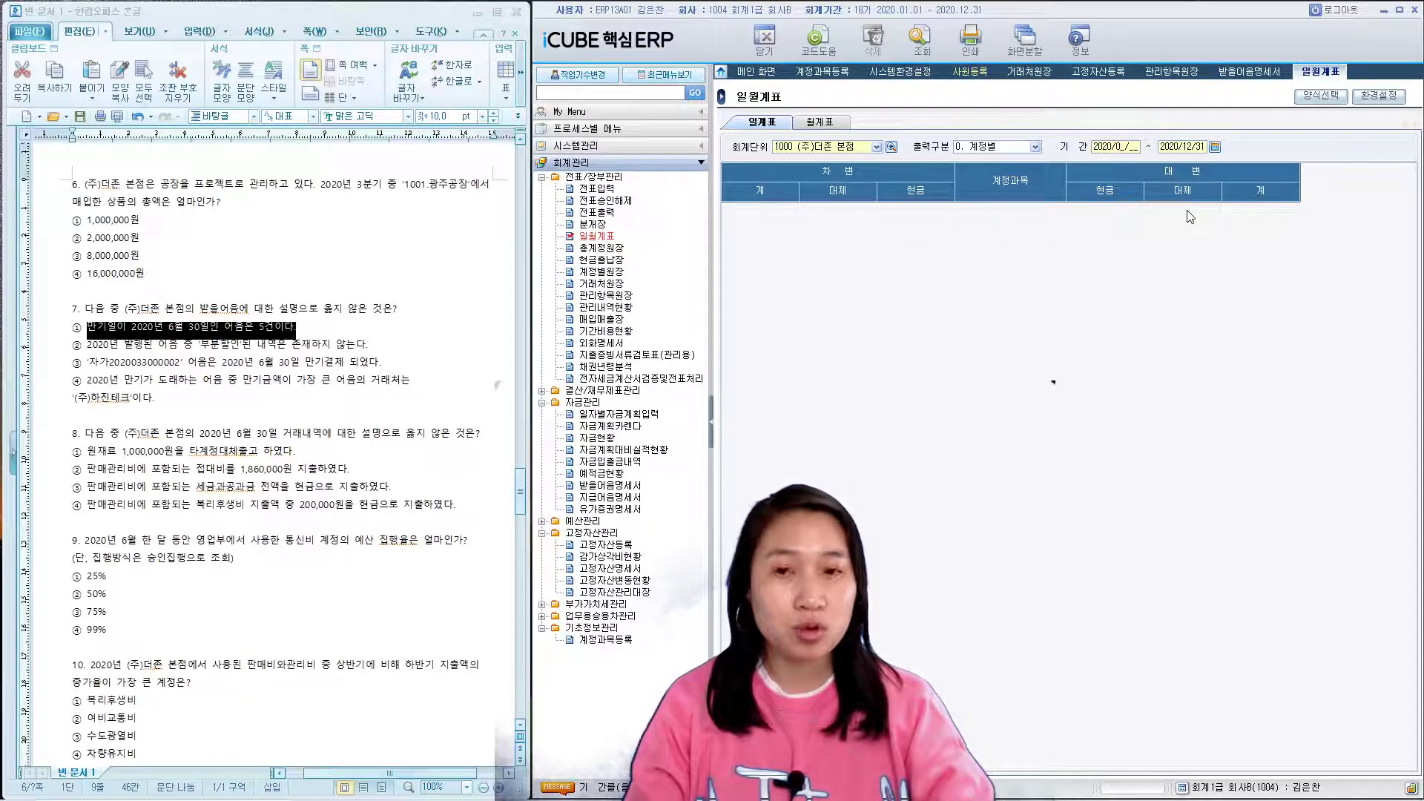
text(6)
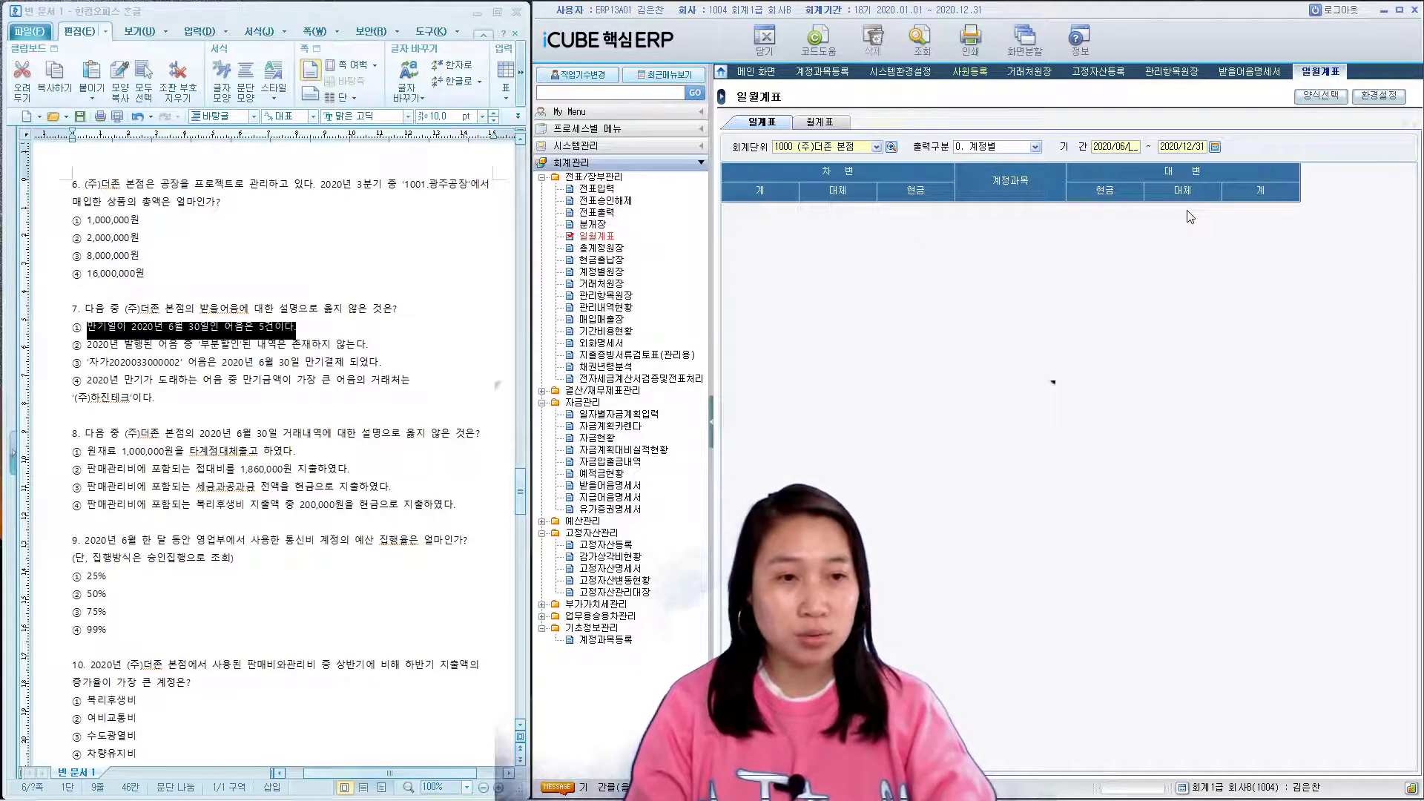
text(3020)
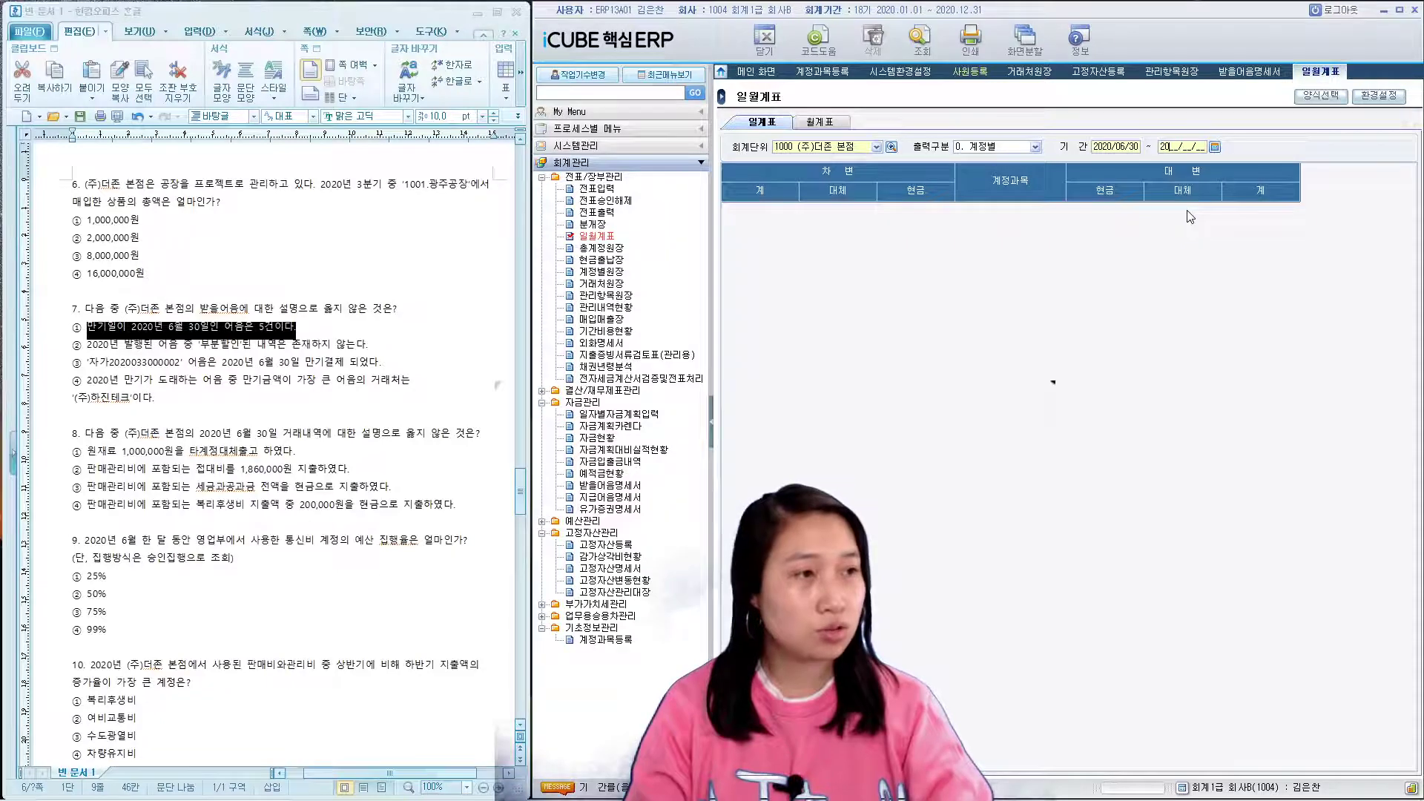
text(200630)
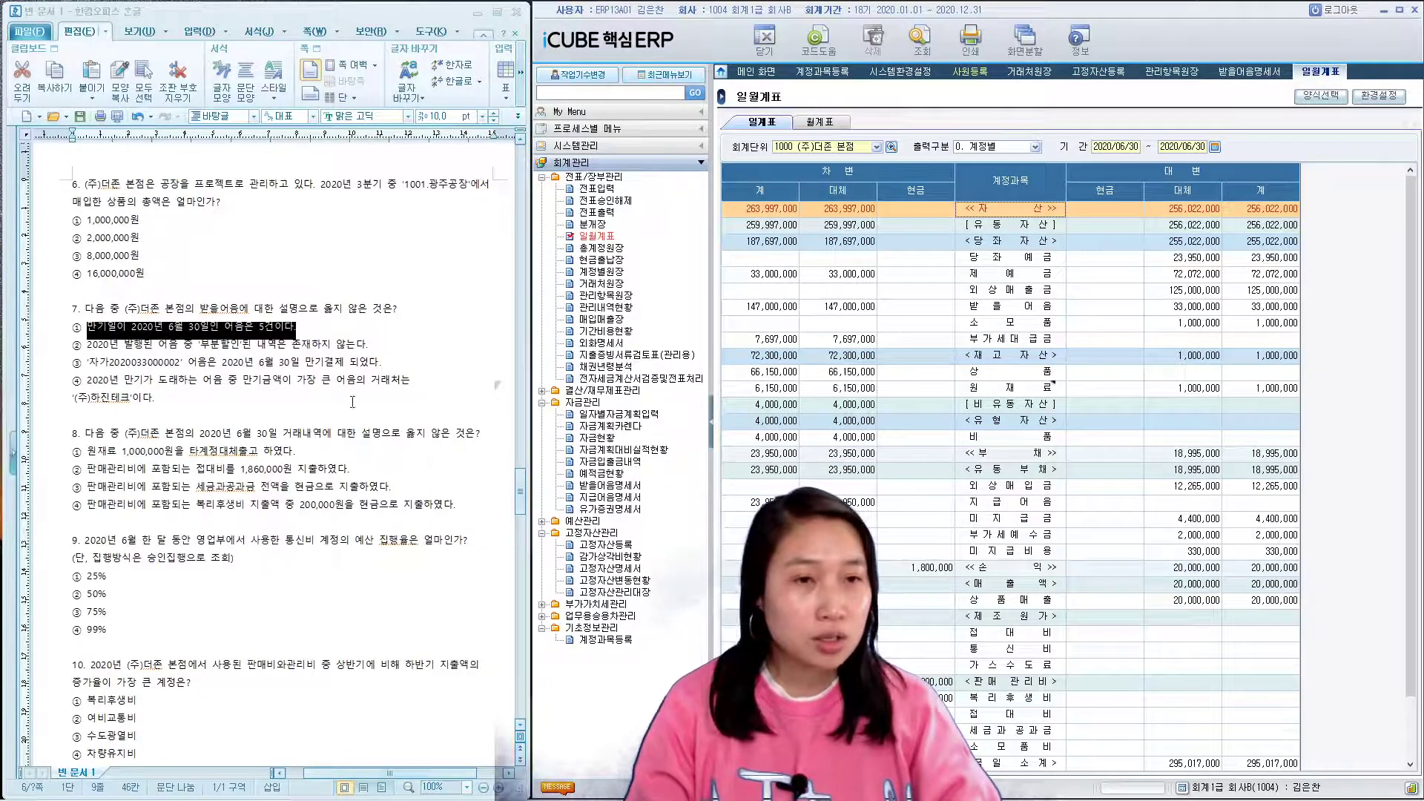
- Look up the 원장조회 of the 원재료 credit 대체 amount and check its 타계정대체 entry for choice ① of question 8
click(218, 463)
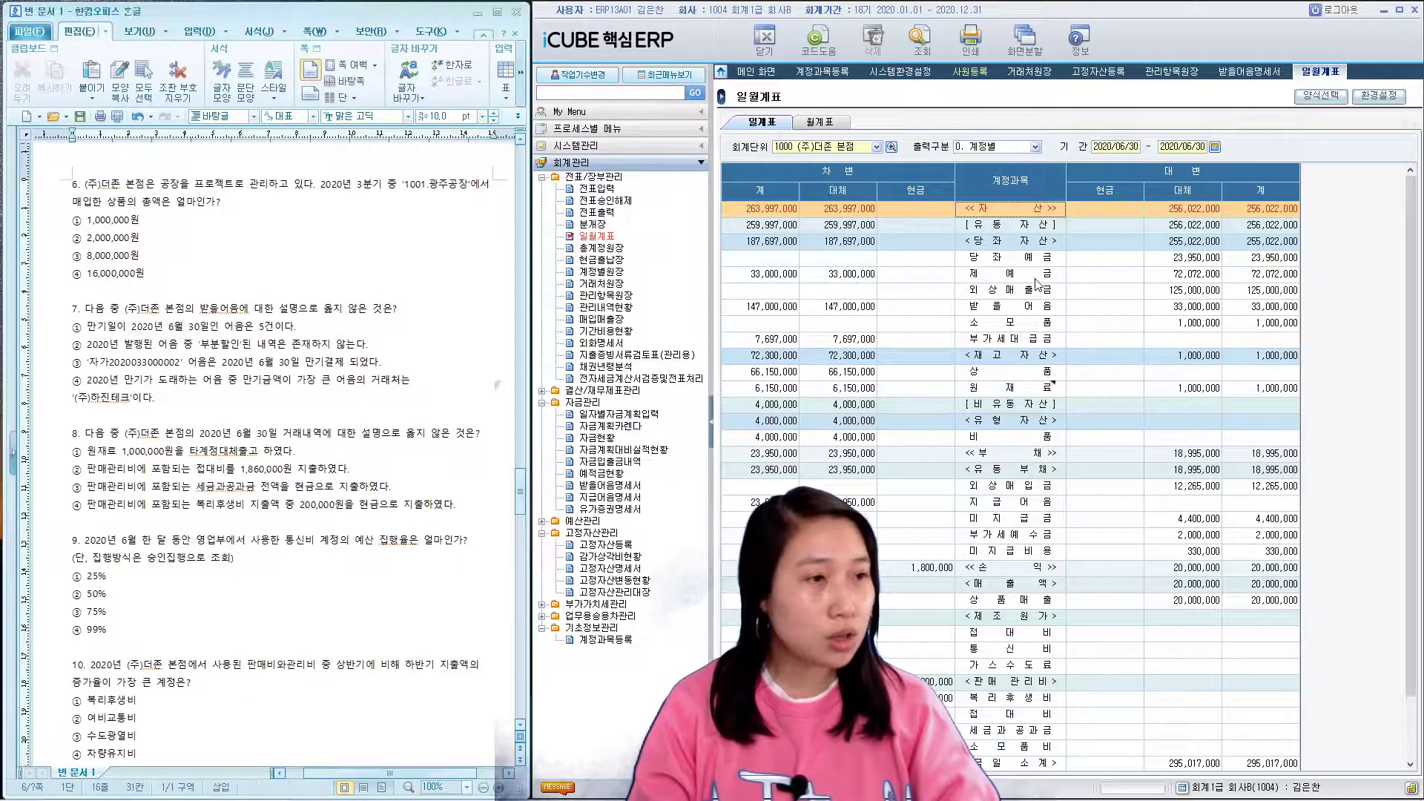
click(1004, 385)
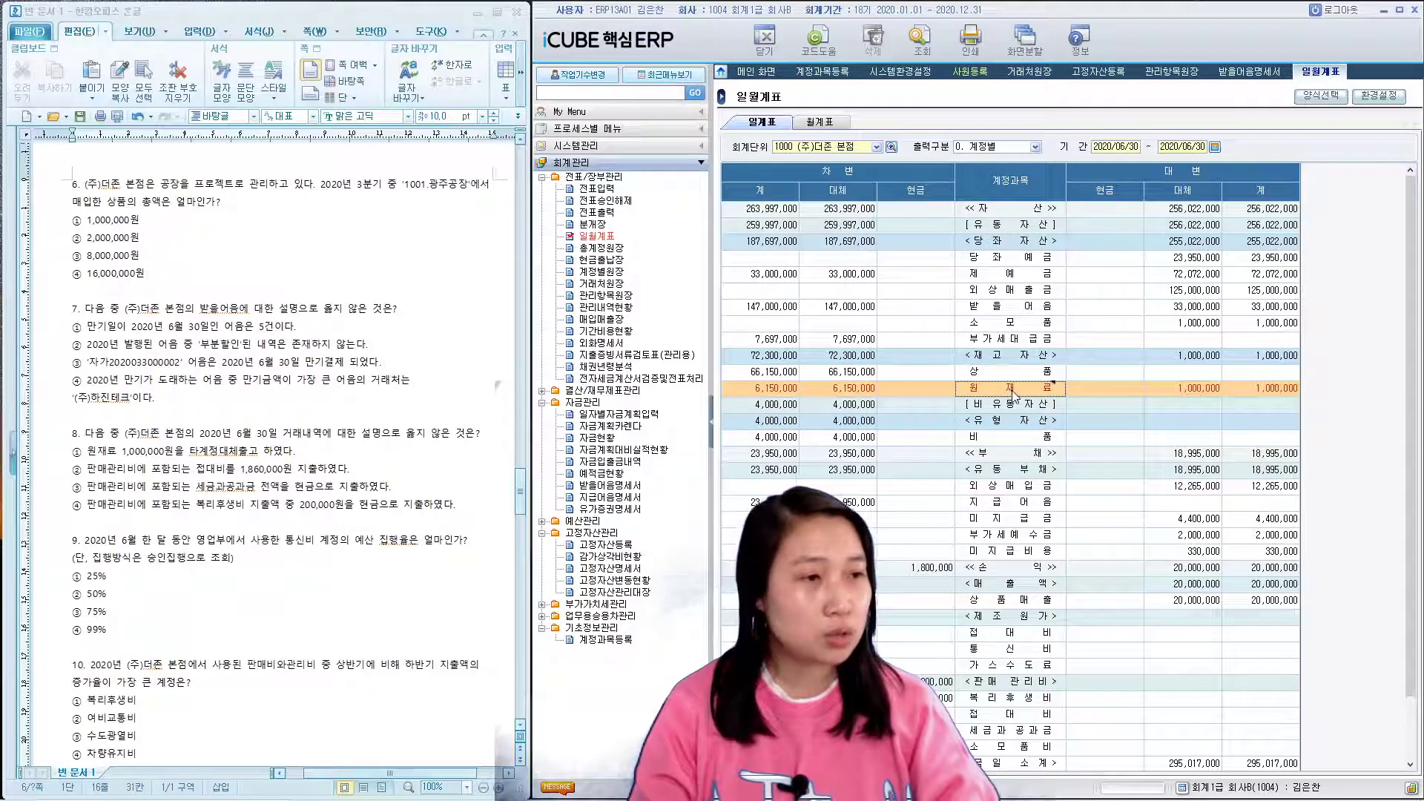
click(1180, 394)
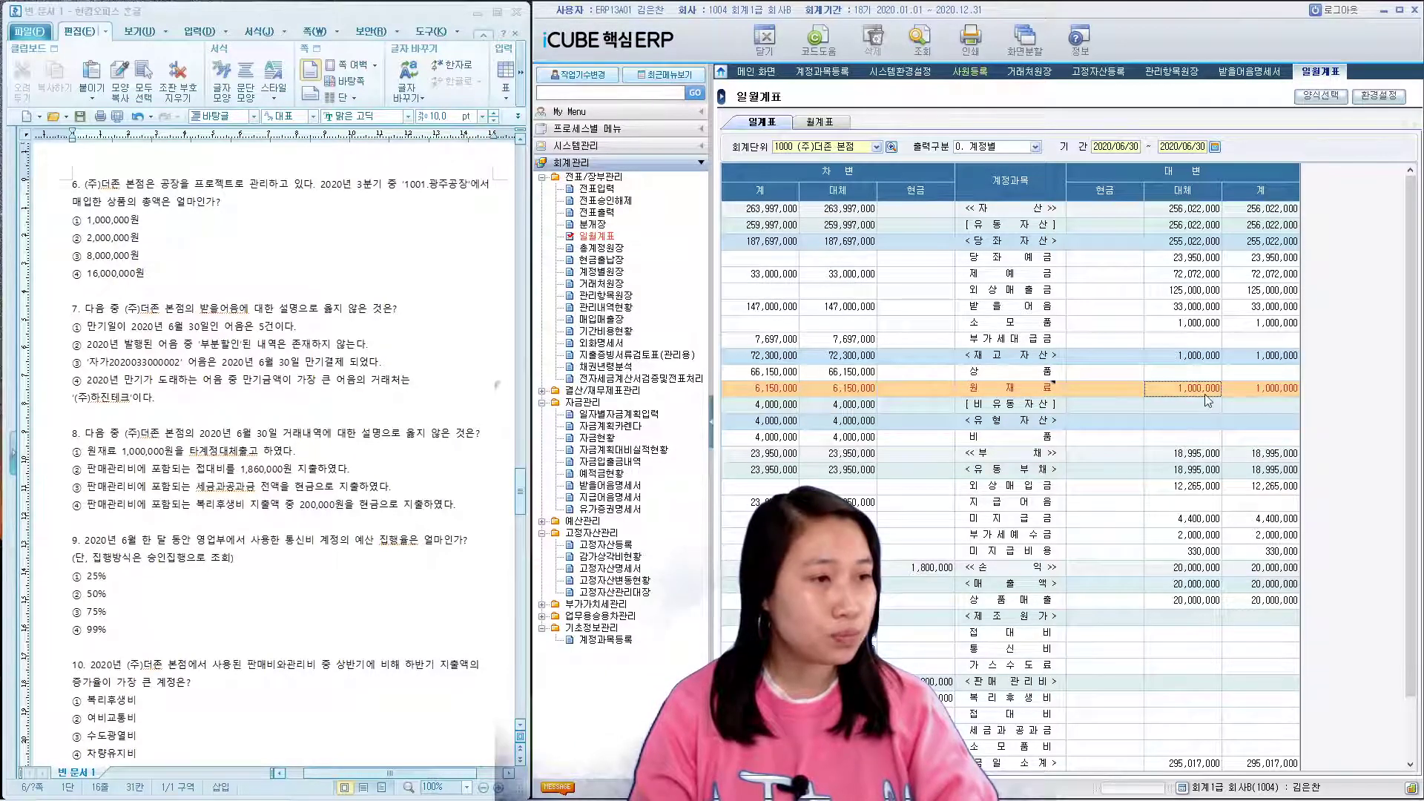
double_click(1205, 396)
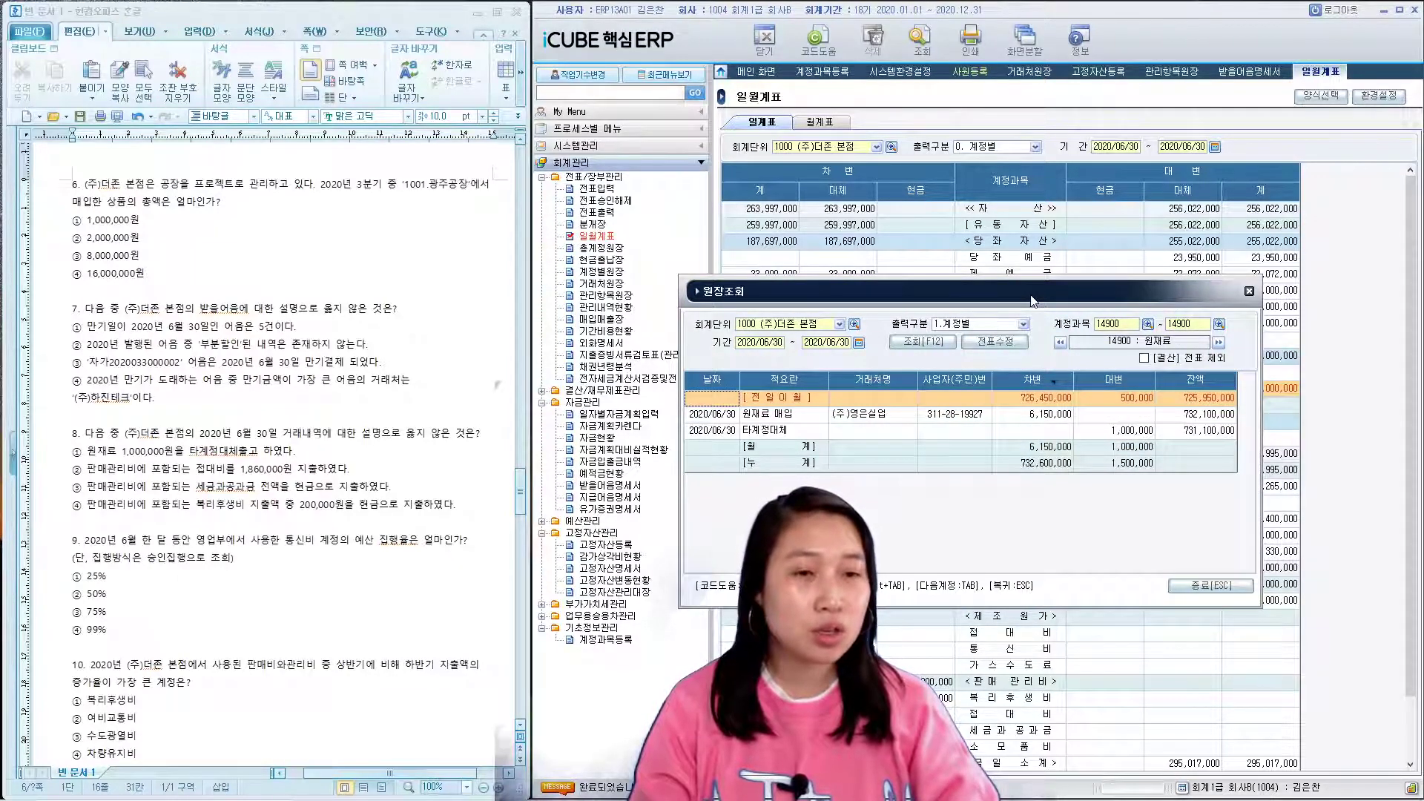
click(785, 433)
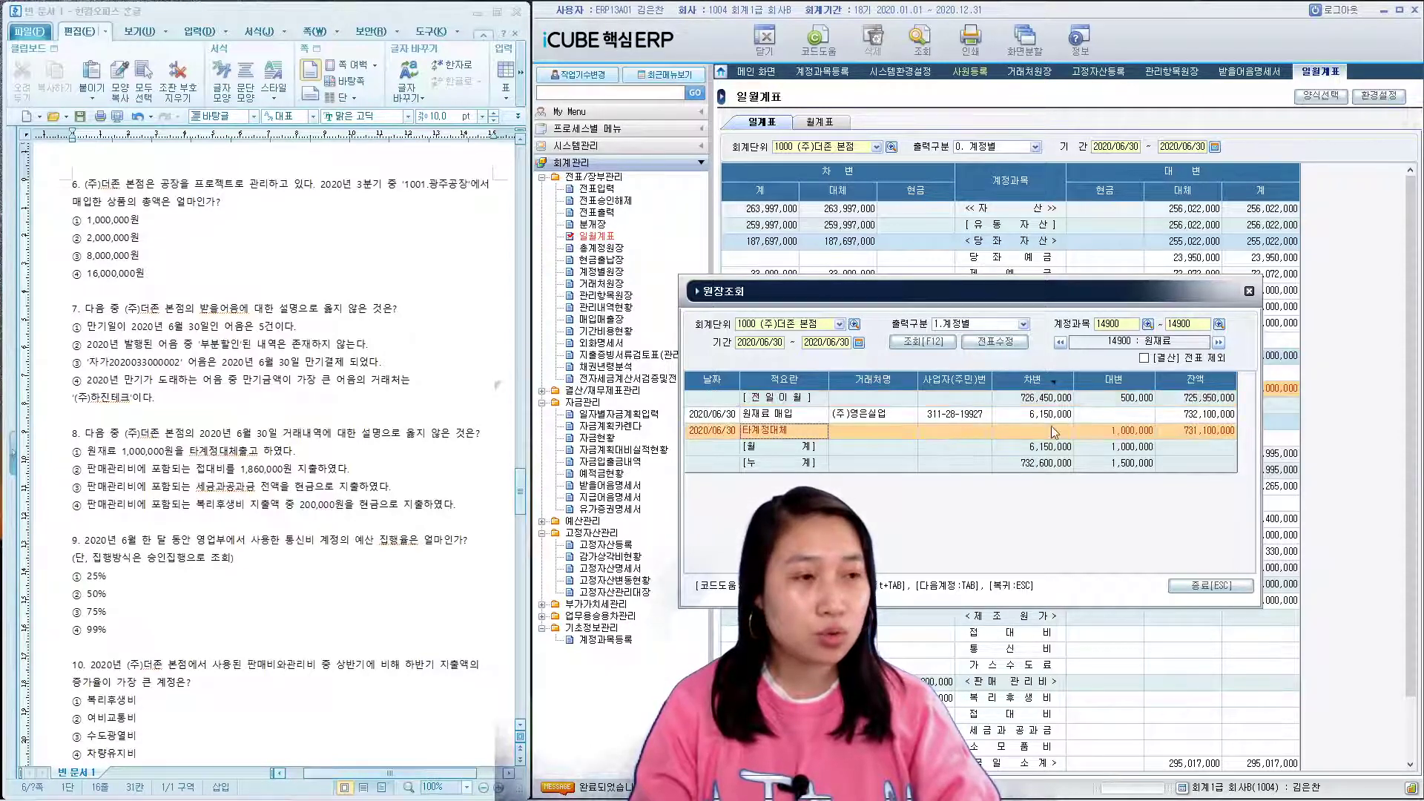
click(1249, 291)
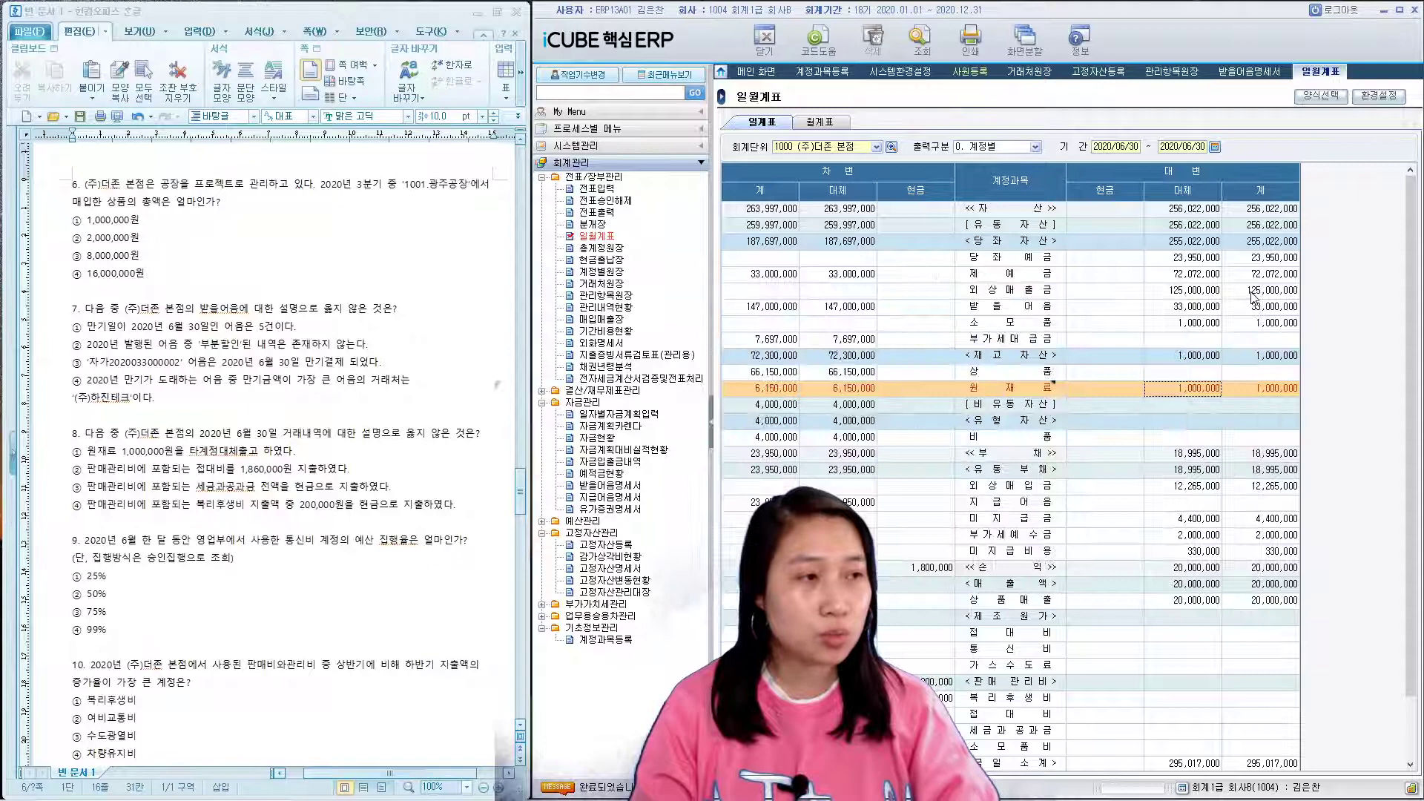
double_click(1209, 388)
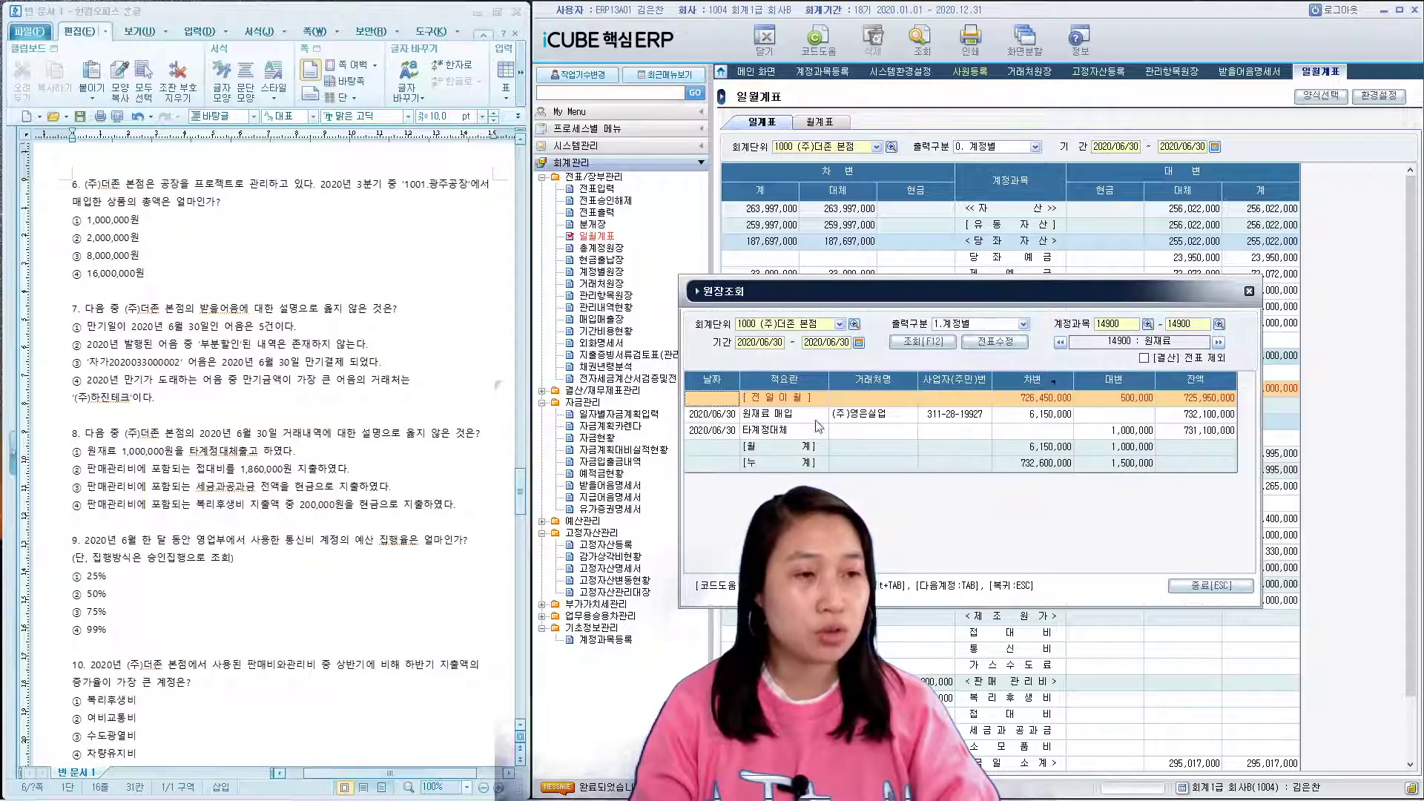
click(779, 433)
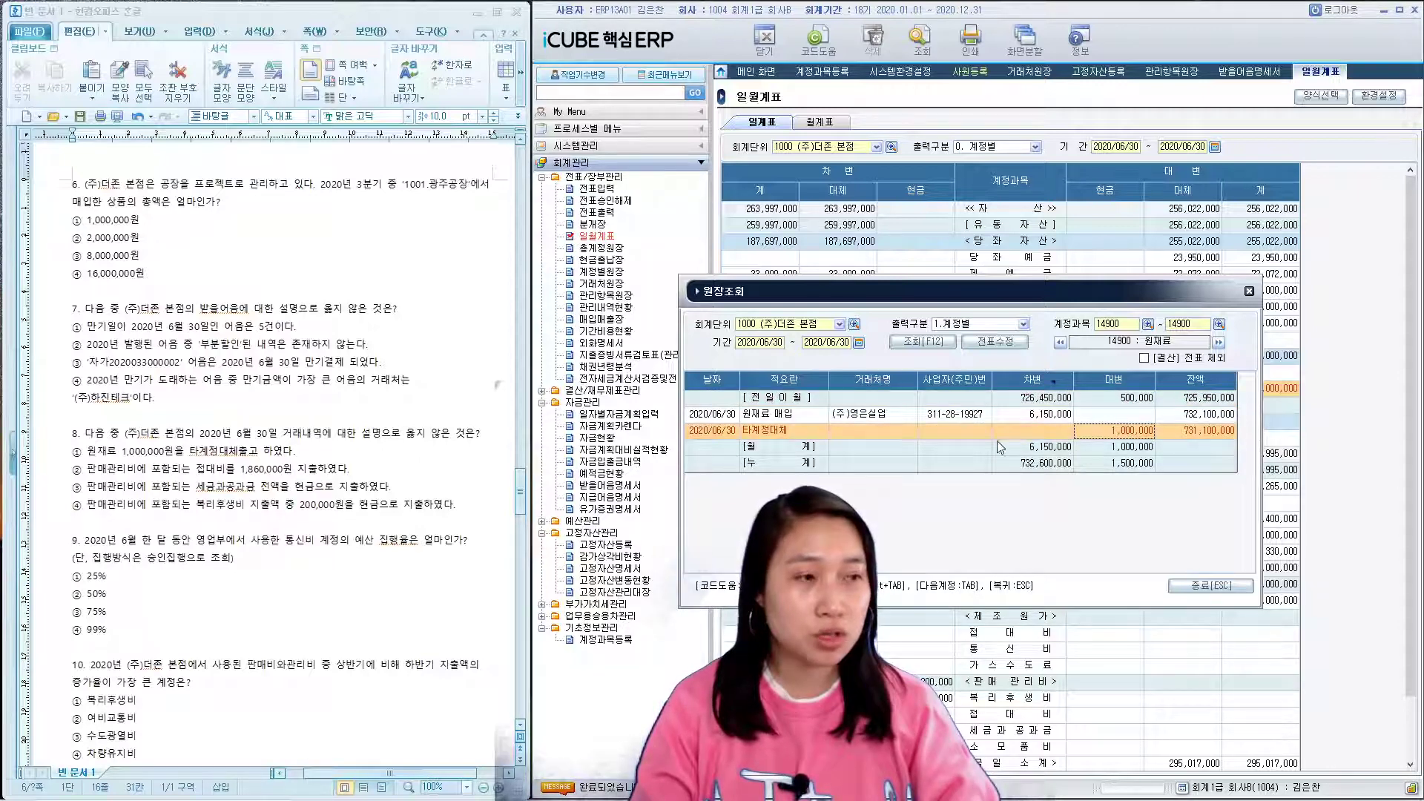
click(1251, 292)
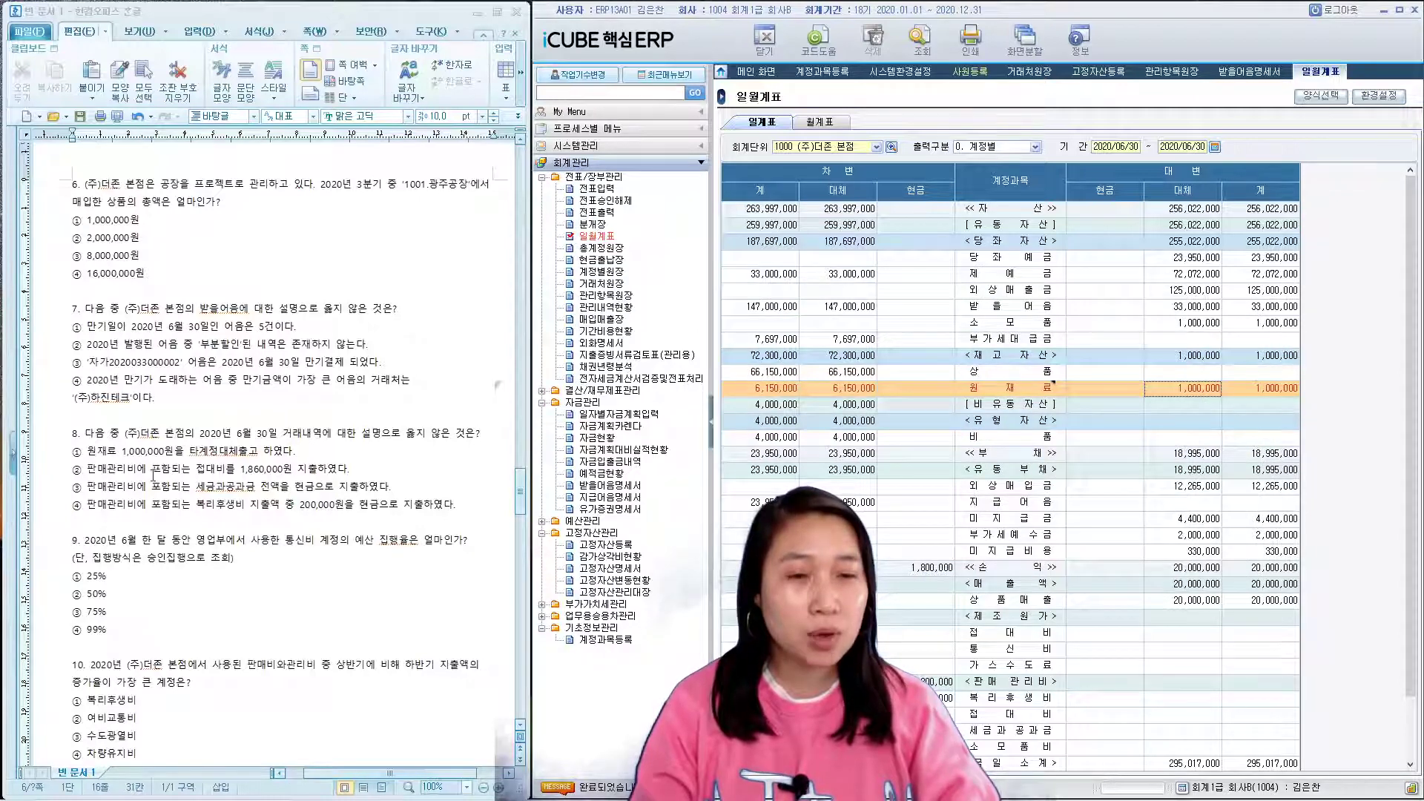
- Check the 접대비 amount under 판매관리비 and highlight choice ② of question 8 in the question document
click(363, 470)
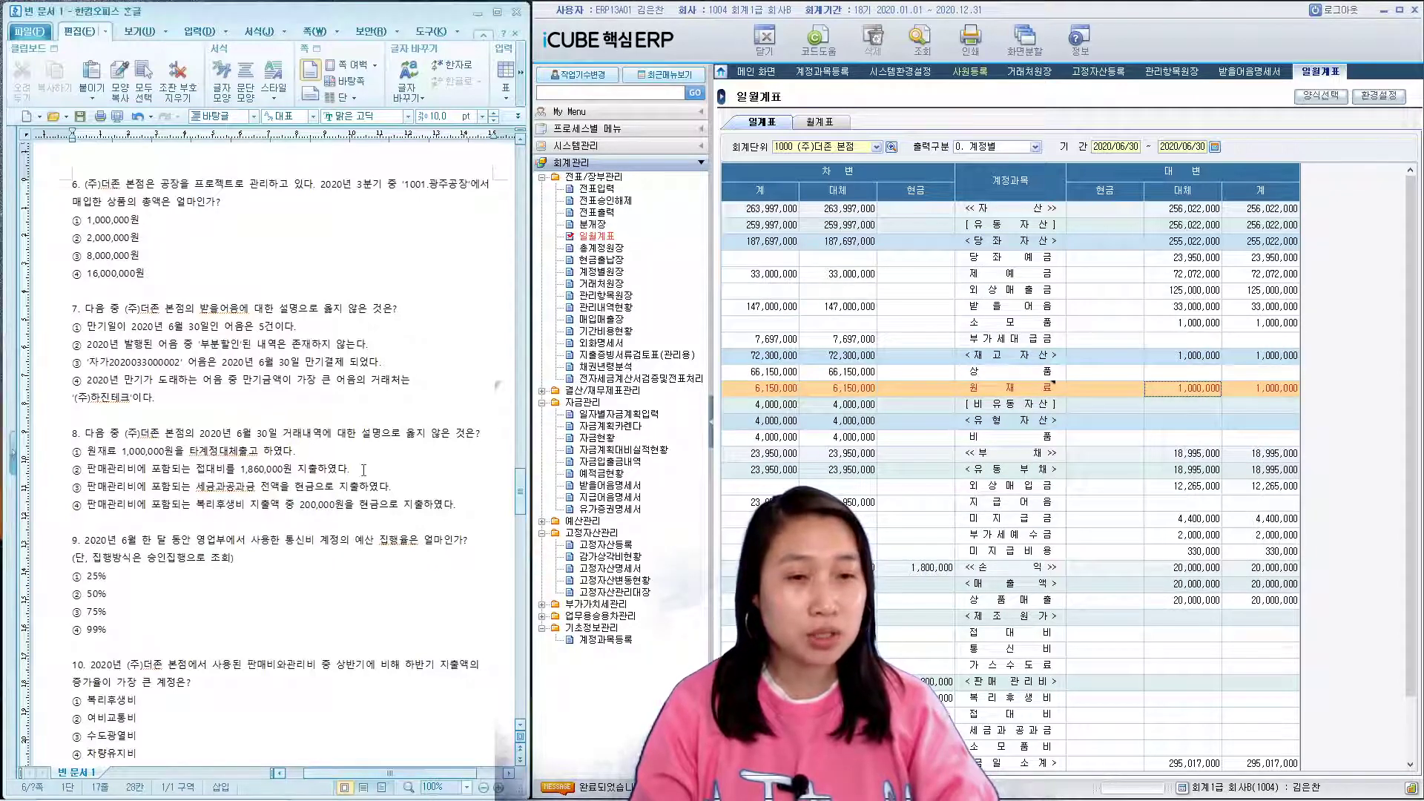
click(1022, 687)
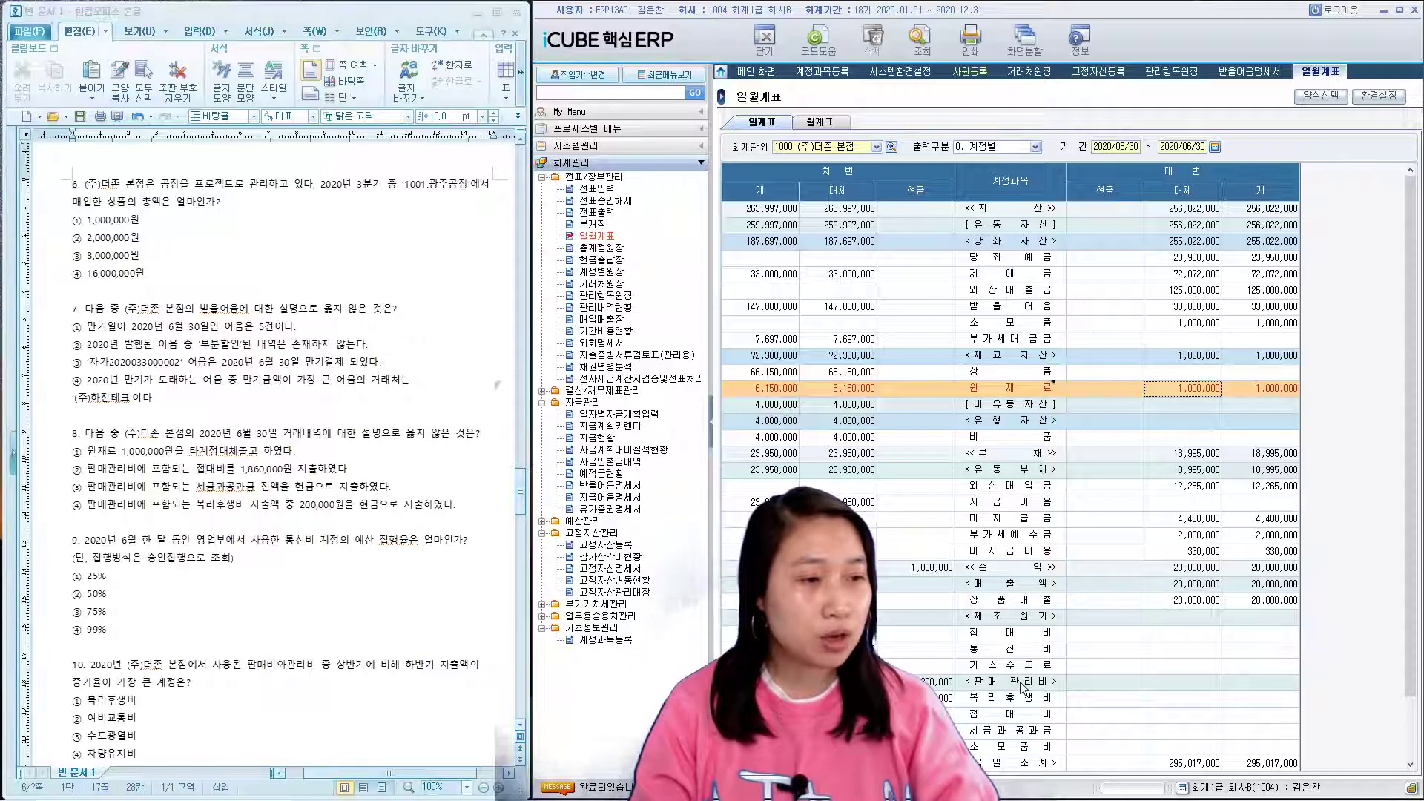
click(1023, 716)
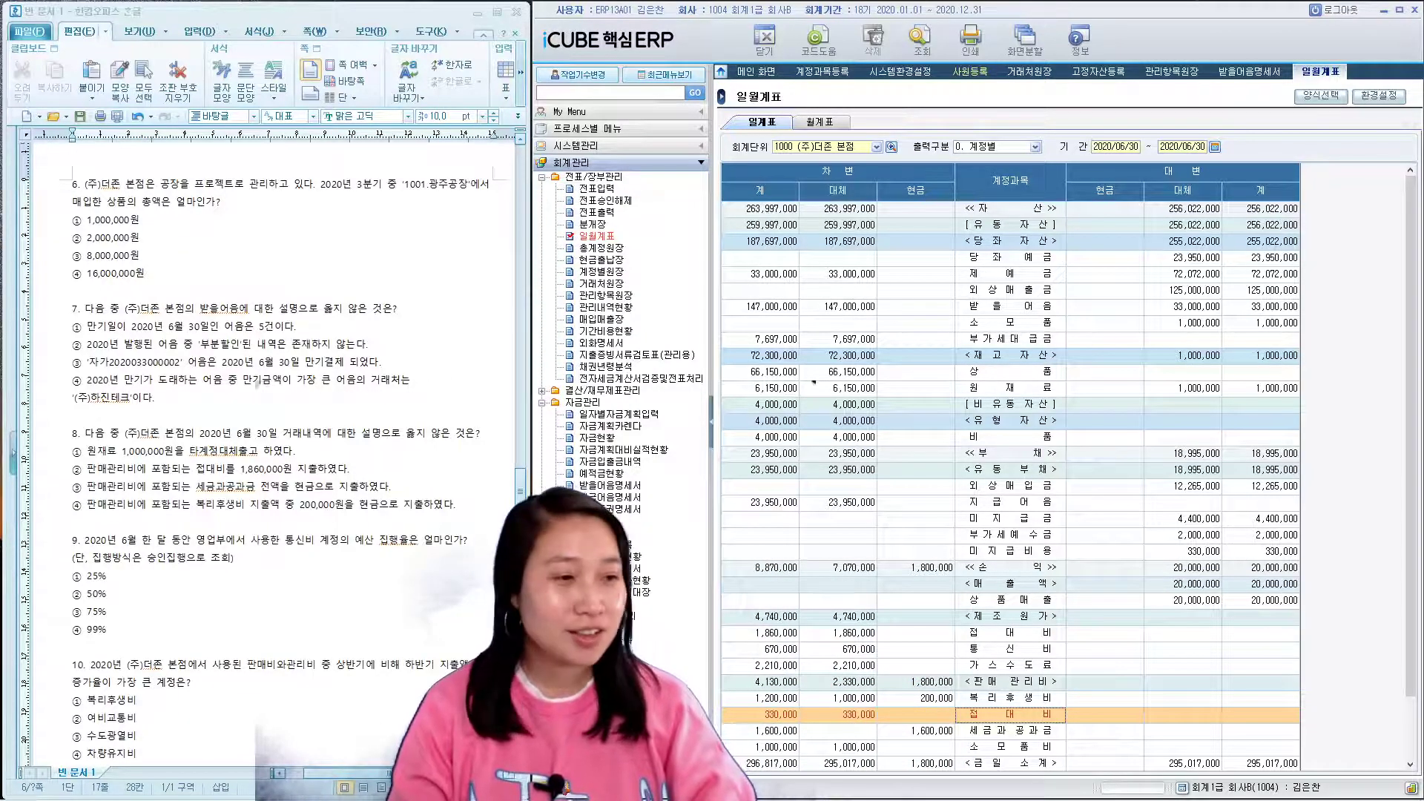
click(861, 717)
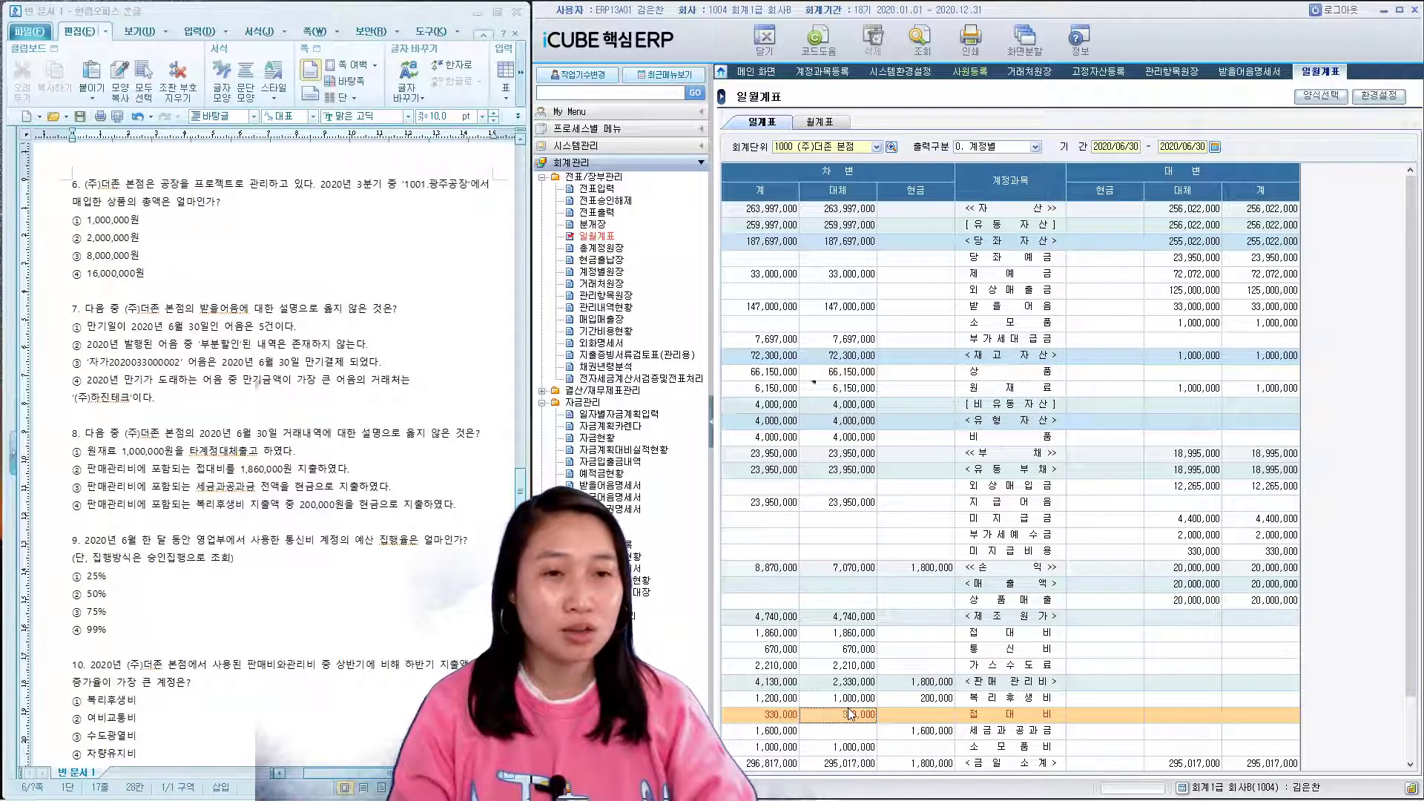
drag(139, 470, 358, 474)
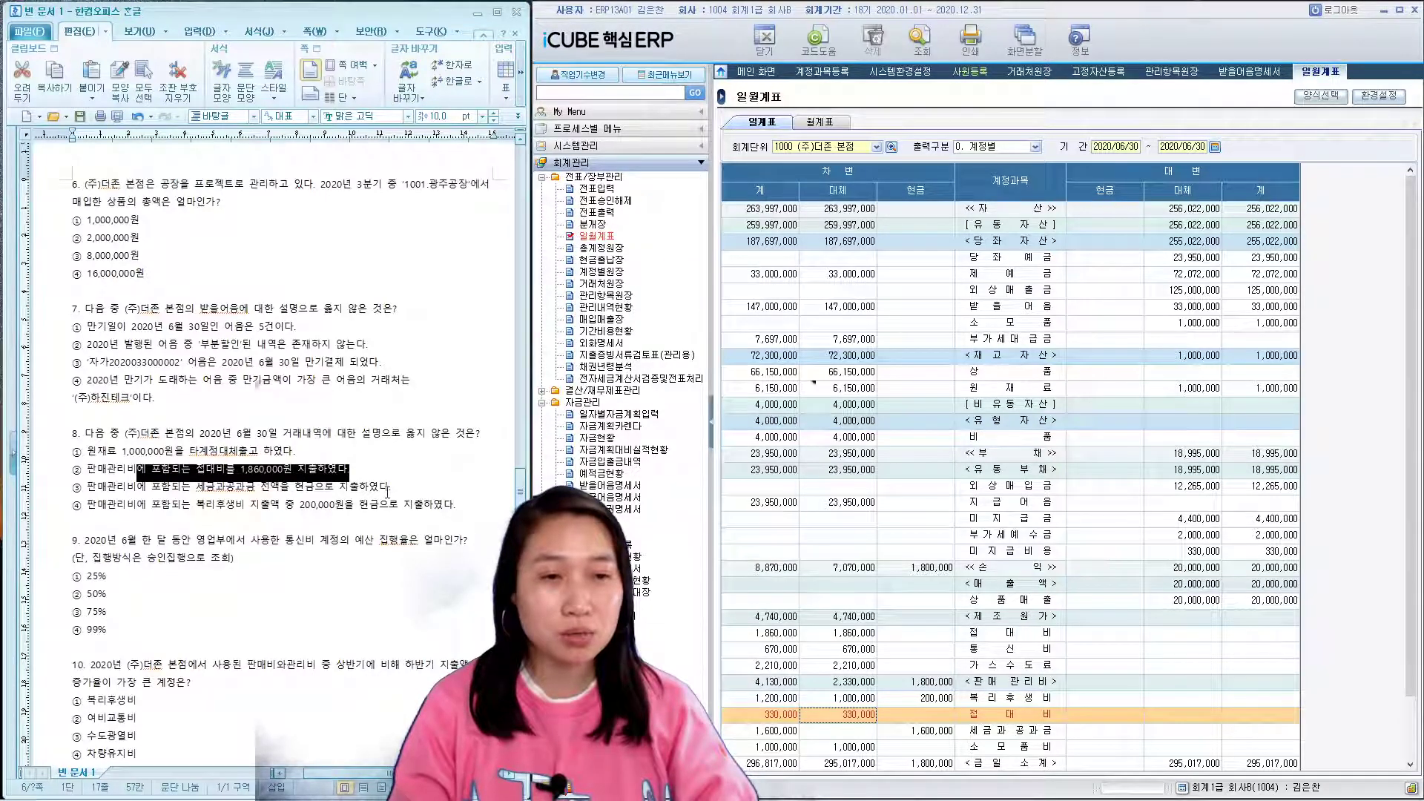
- Check the debit 현금 amounts of 세금과공과금 and 복리후생비 under 판매관리비 for choices ③ and ④ of question 8
click(972, 736)
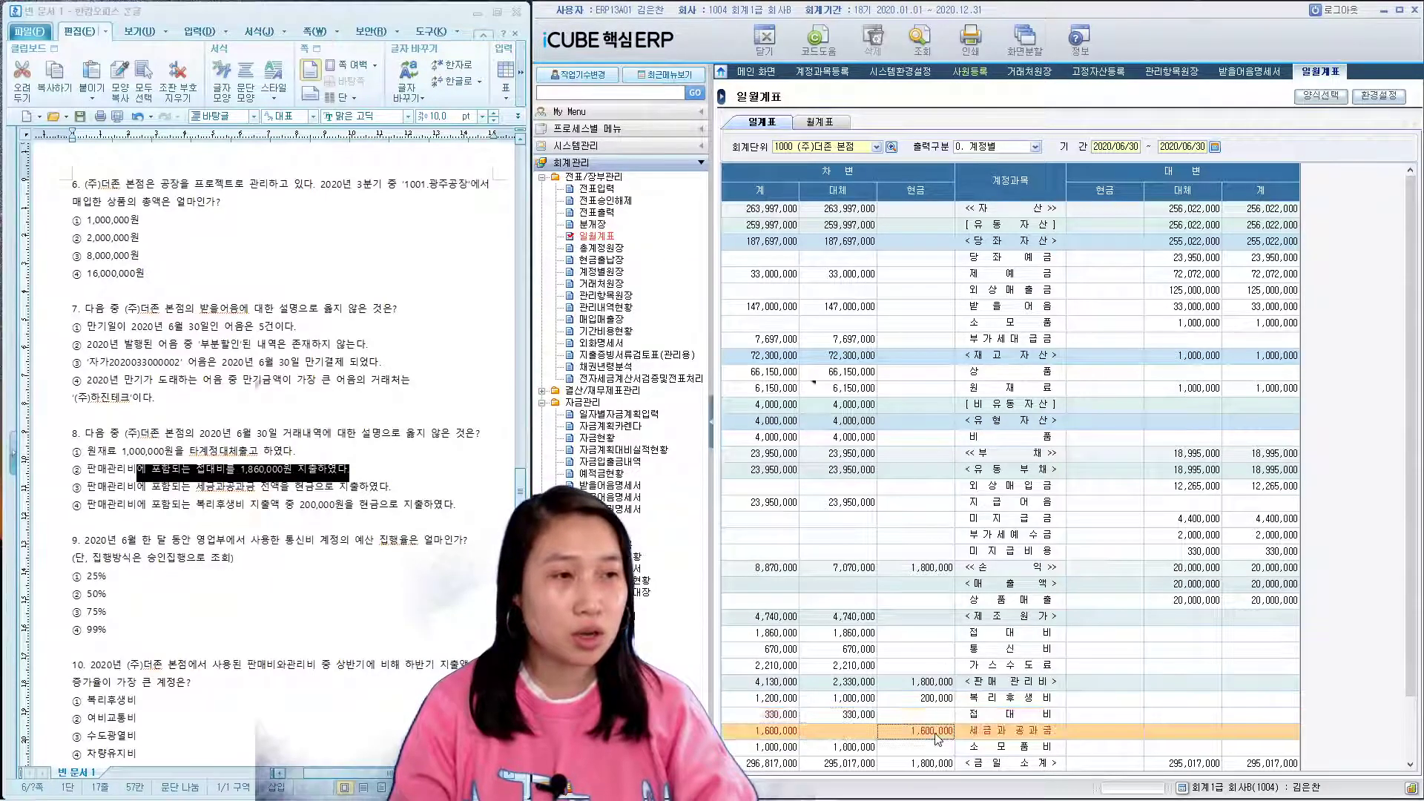
click(935, 732)
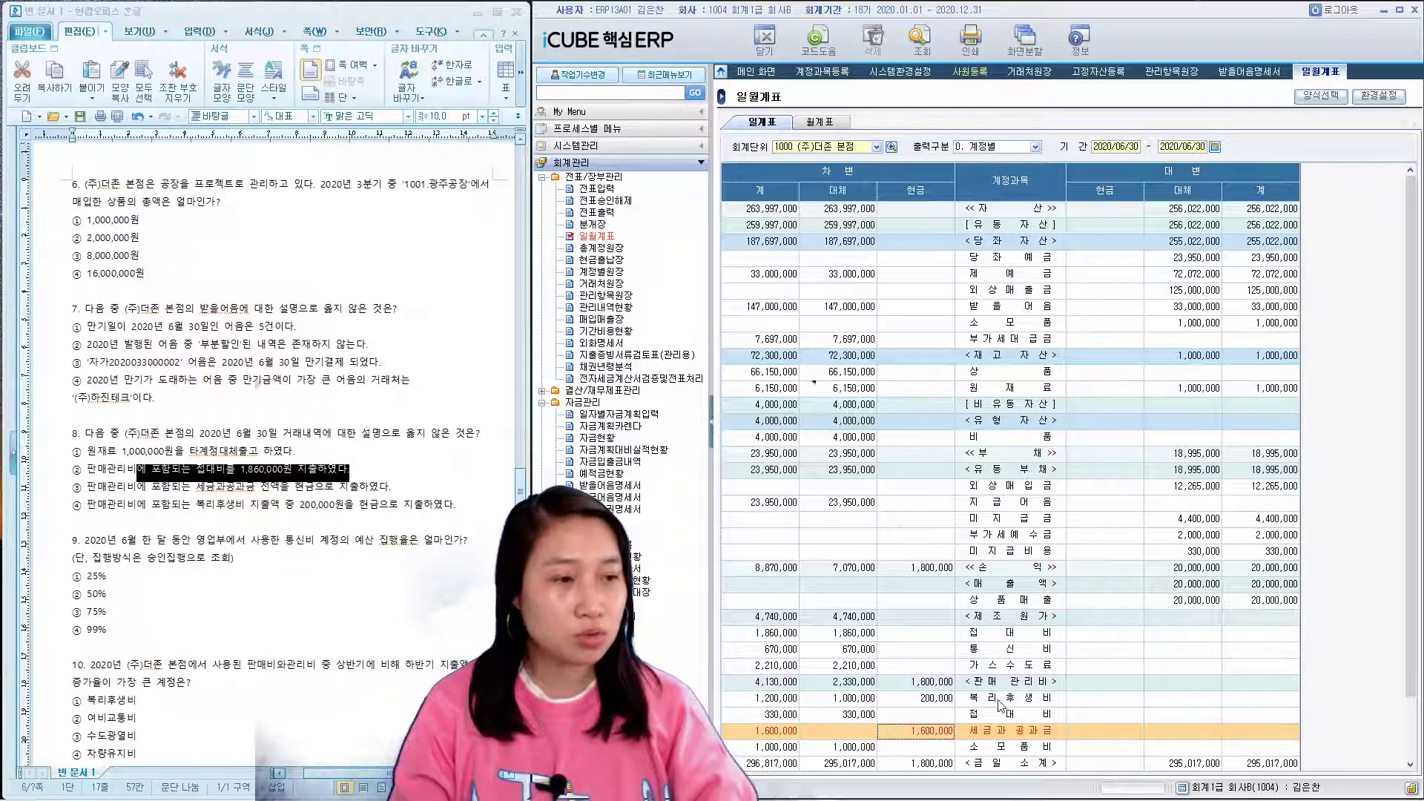
click(993, 701)
click(933, 703)
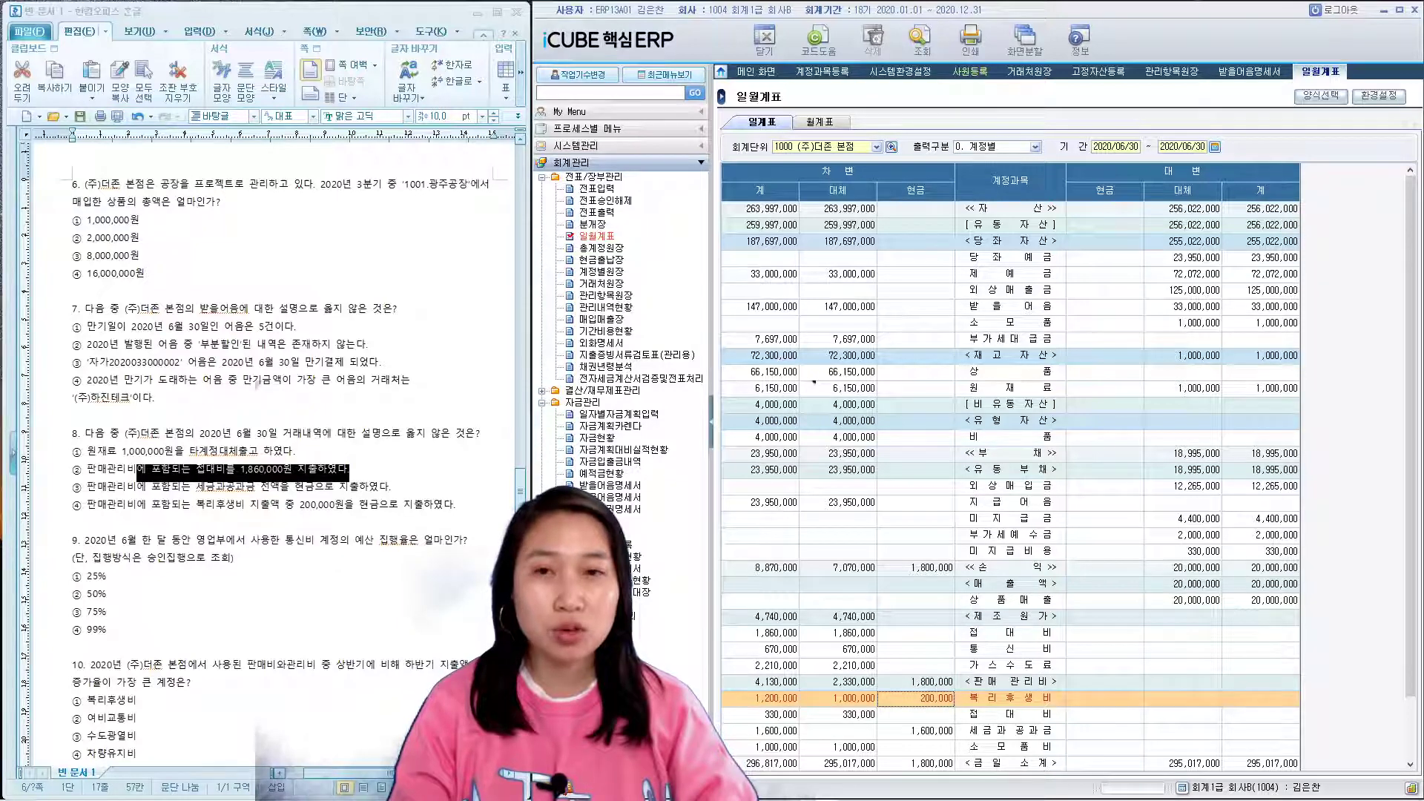
- Open 예산실적현황 under 예산관리 for question 9 and set the 부서별 조회기간 to 2020/06 through 2020/06
scroll(121, 514, down, 5)
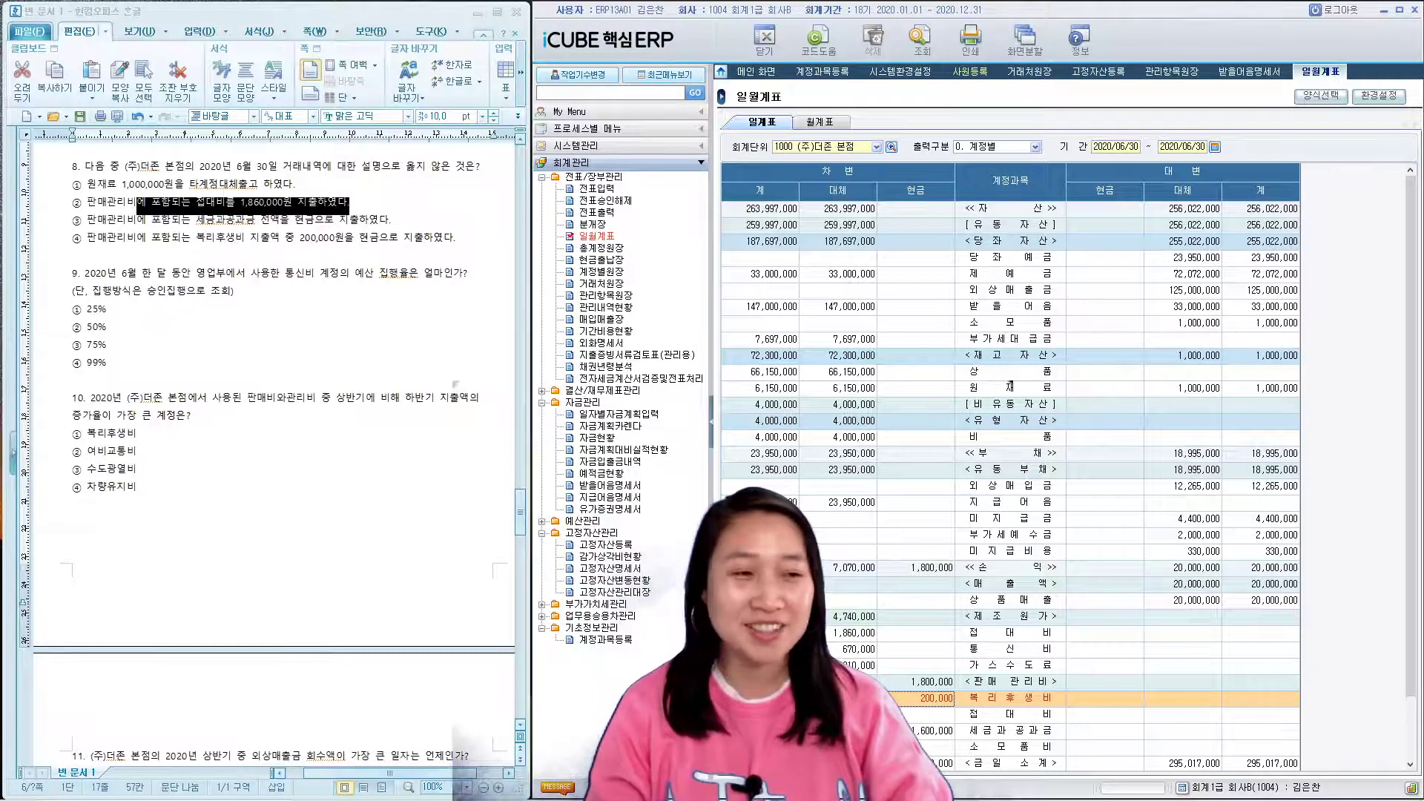
click(594, 523)
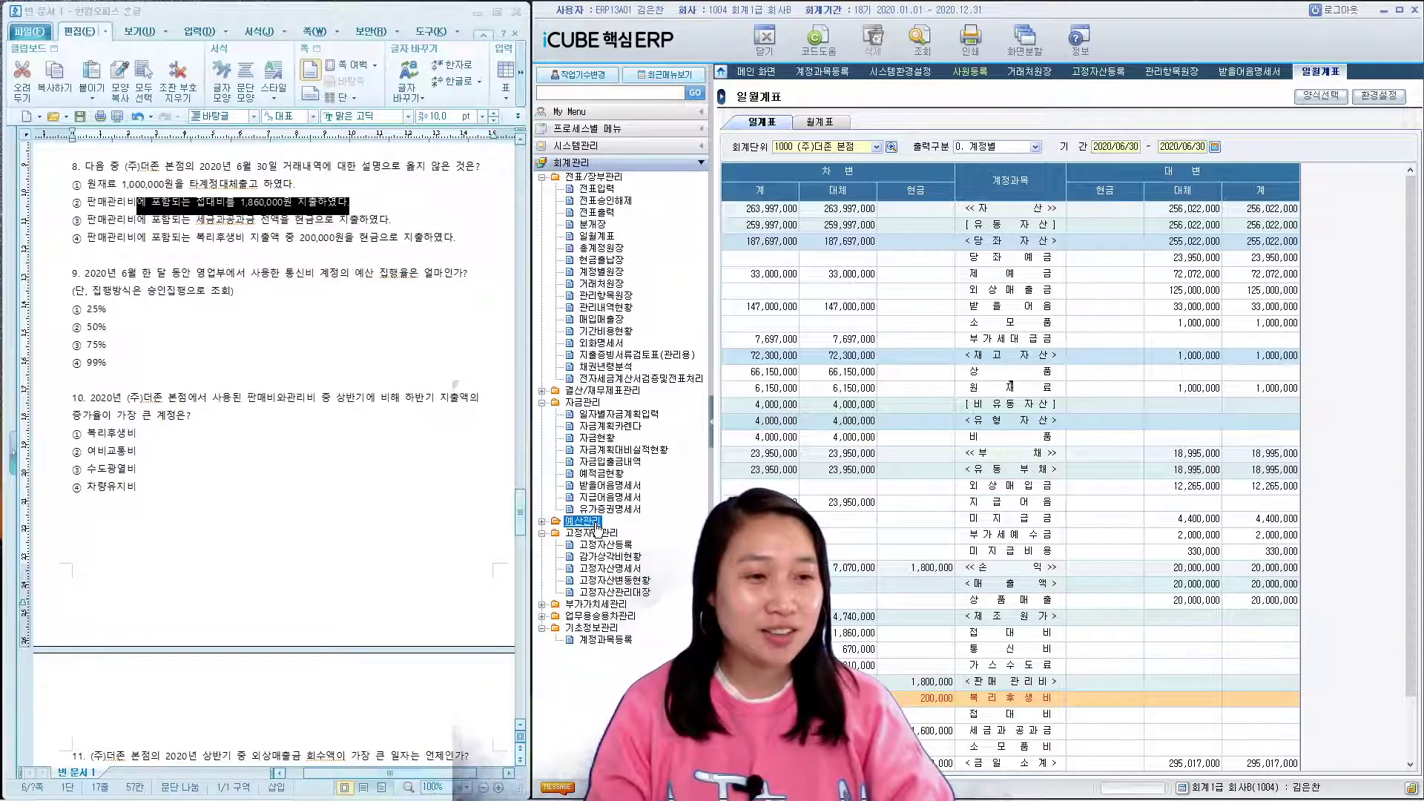
click(594, 523)
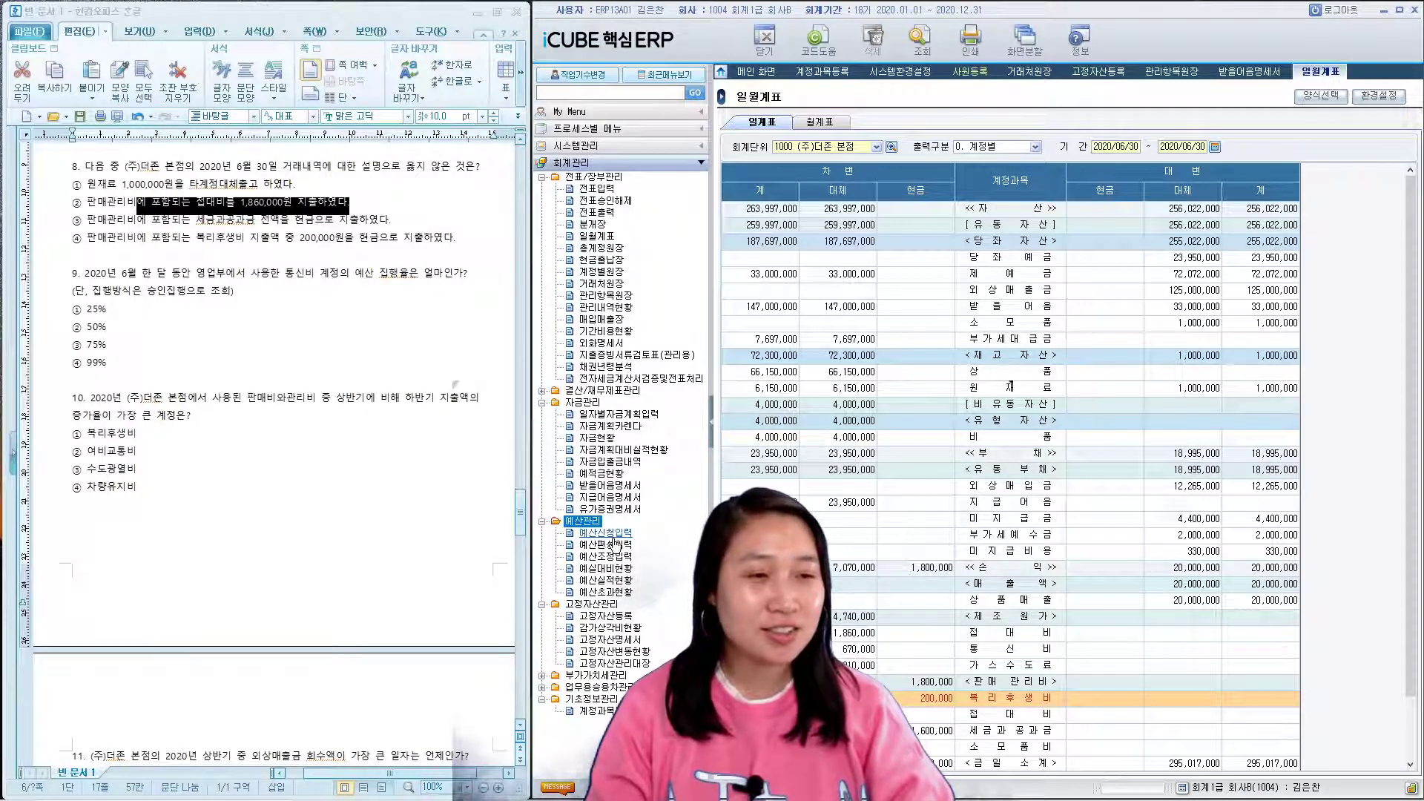
click(620, 580)
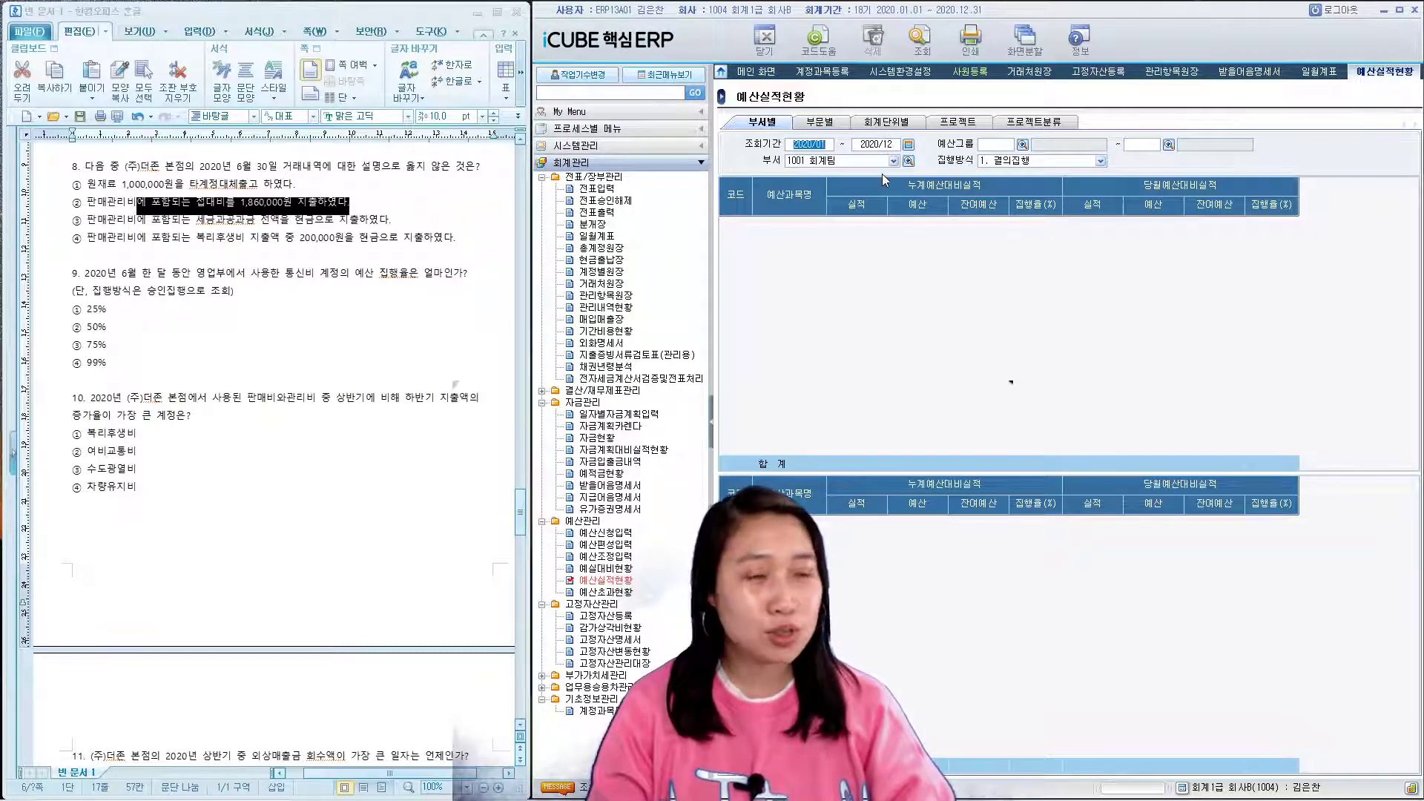
text(20__/__)
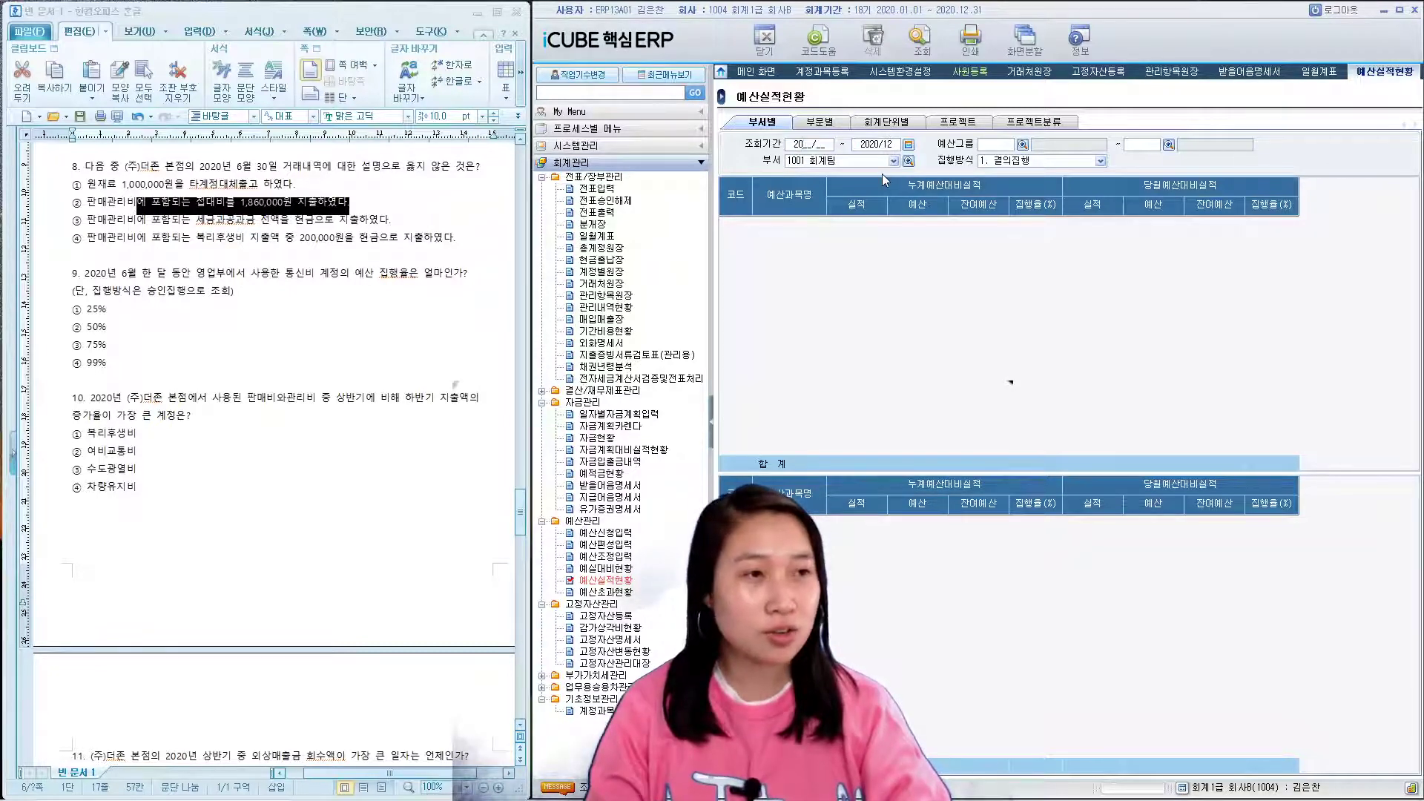
text(20062)
text(02006)
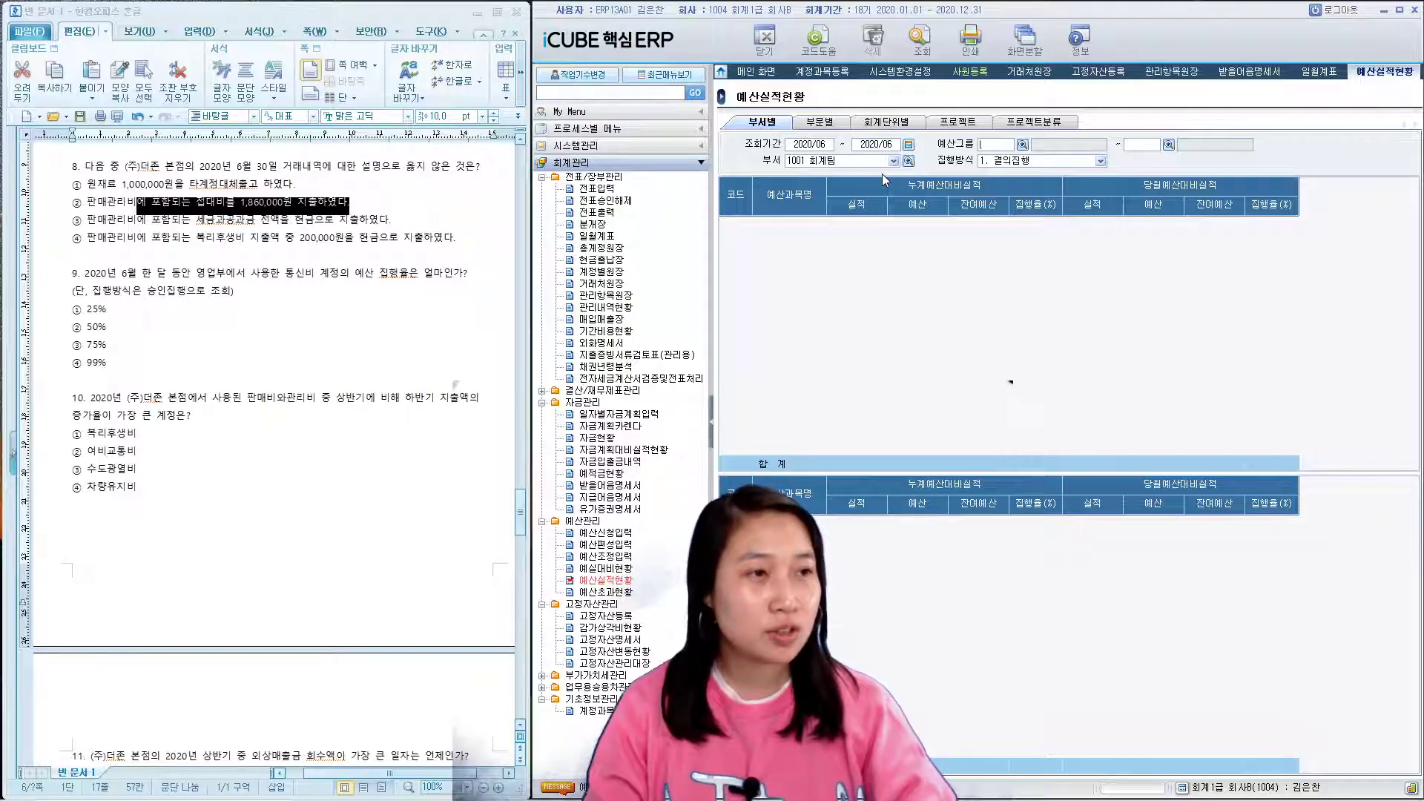
- Query the budget results for department 2001 영업부 with the 집행방식 set to 2. 승인집행
click(909, 161)
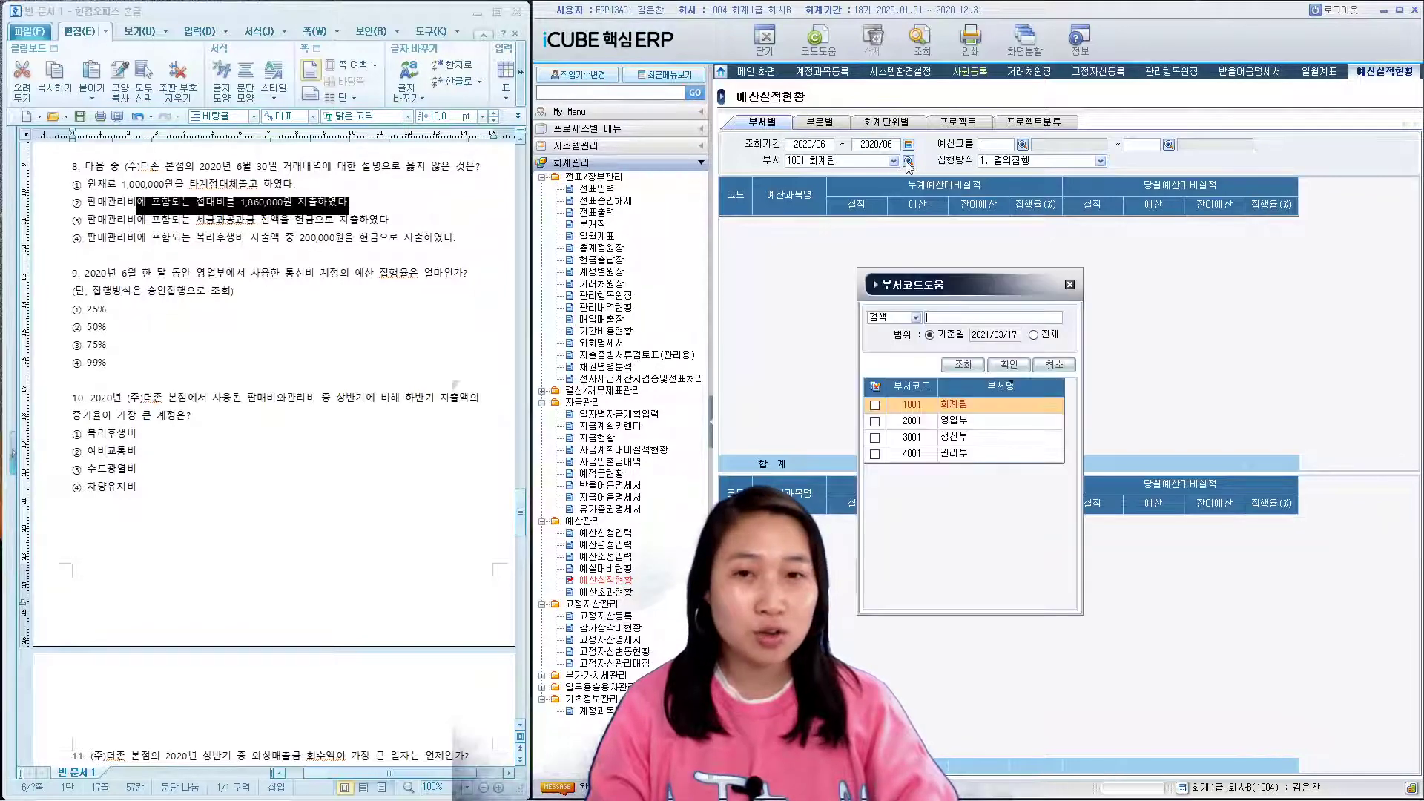
double_click(956, 436)
click(1075, 162)
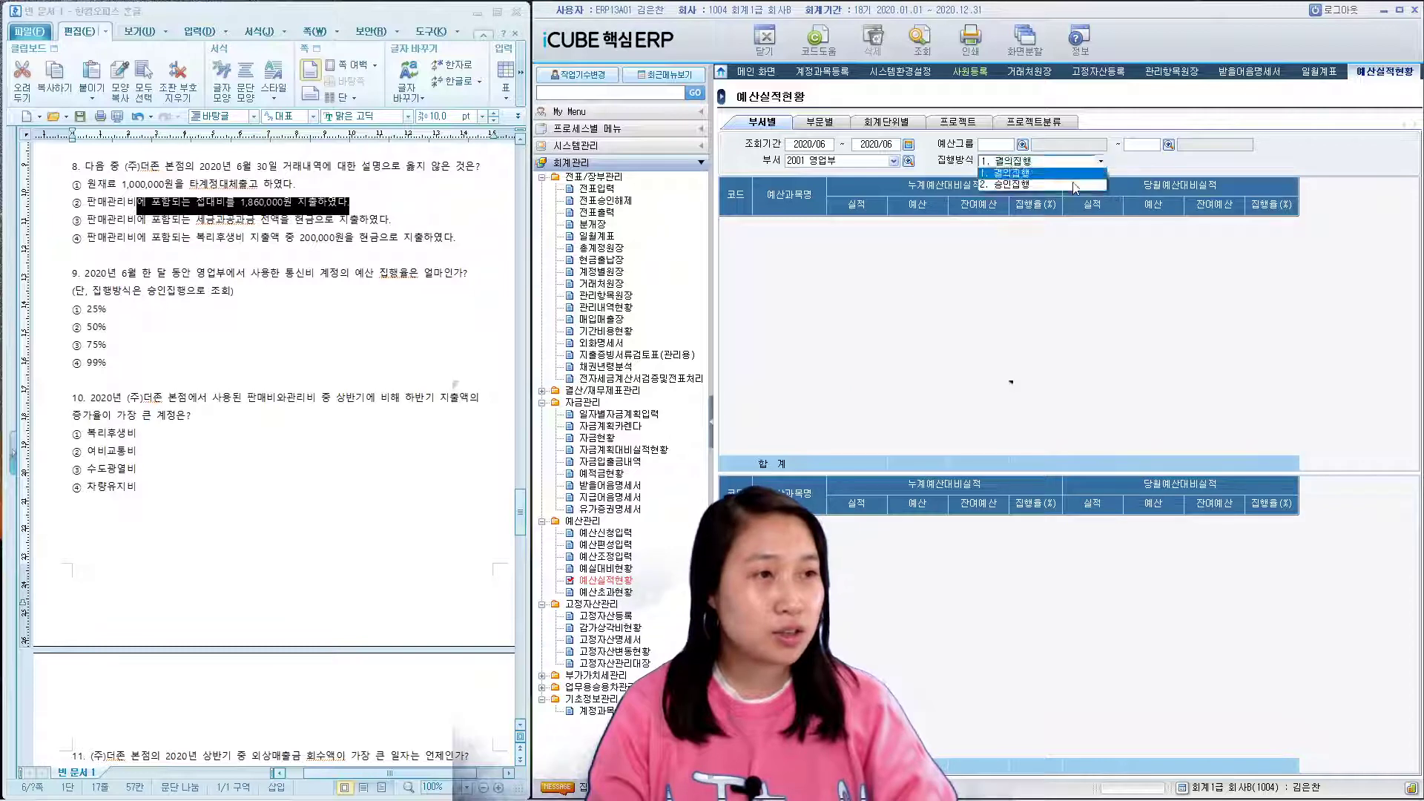
click(1070, 185)
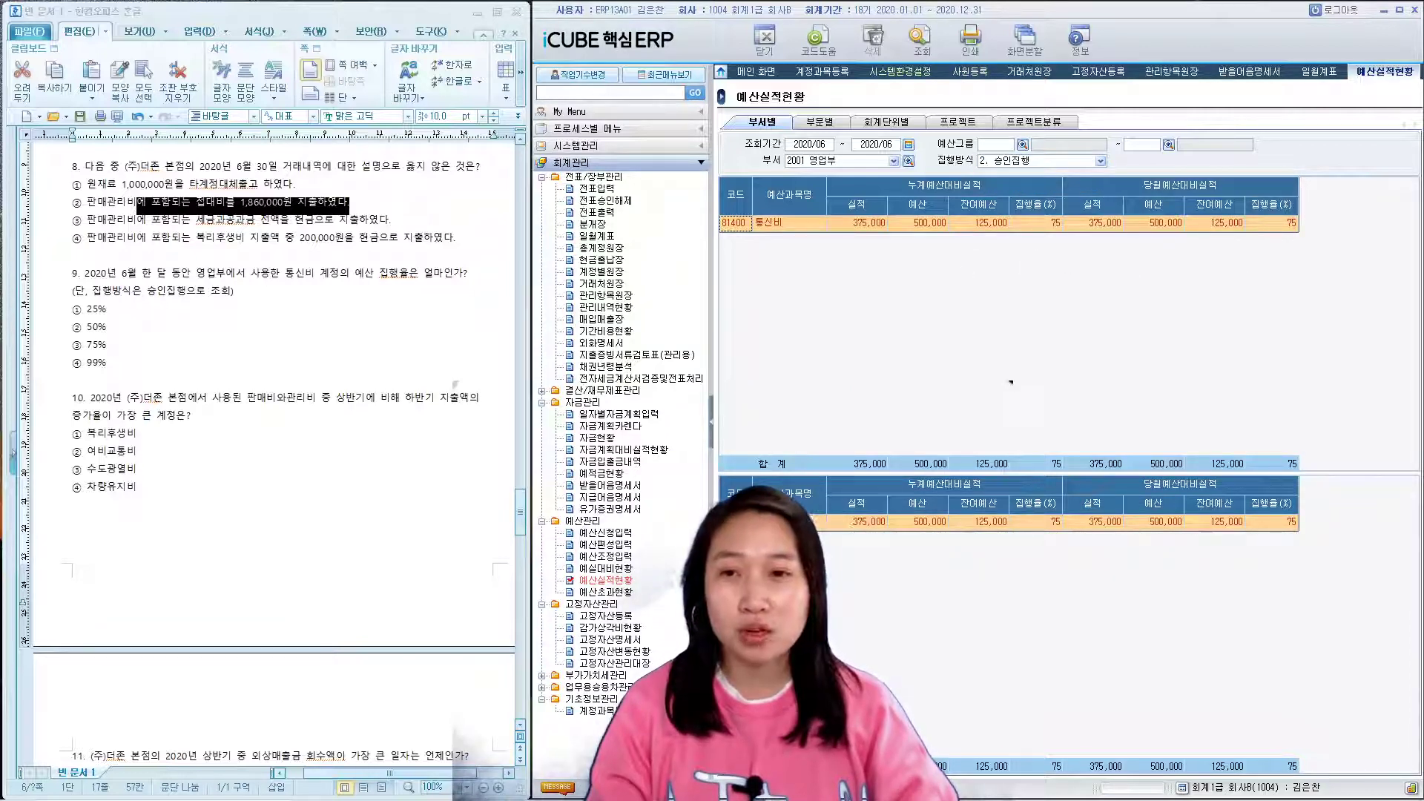
- Highlight choice ③ 75% of question 9 in the question document
drag(72, 335, 113, 347)
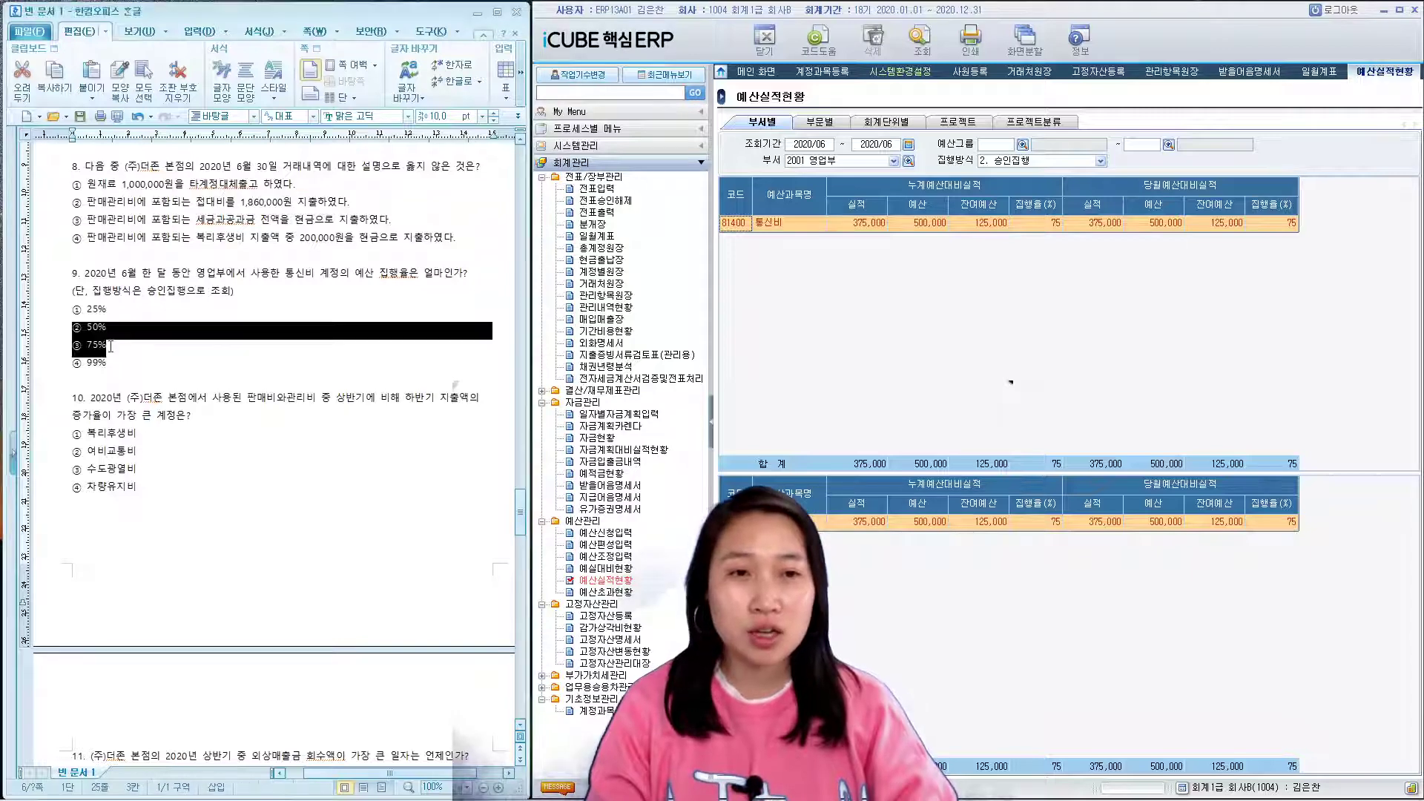
click(113, 347)
drag(90, 345, 108, 345)
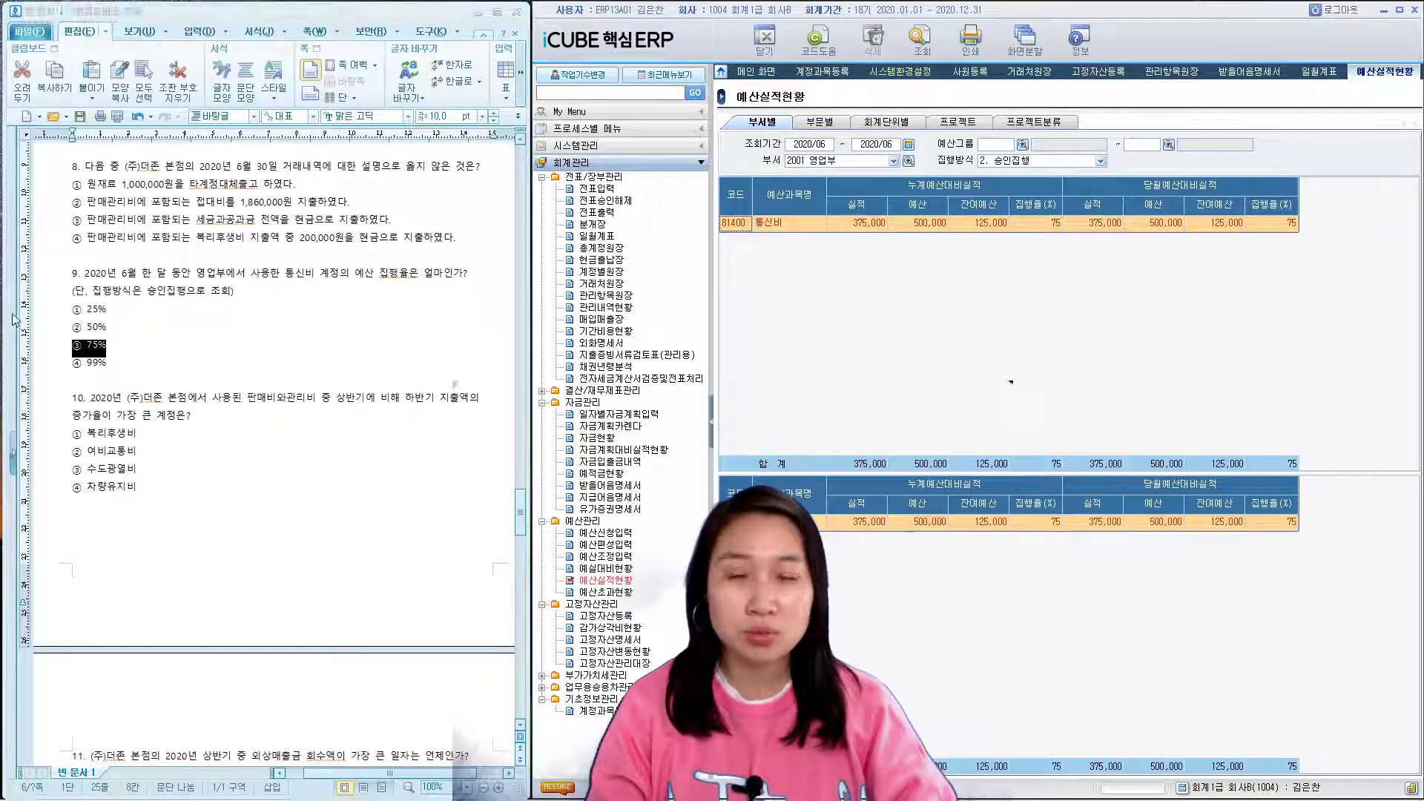
- Query the 반기별 기간별손익계산서 of (주)더존 본점 from 상반기 to 하반기 for question 10
click(208, 431)
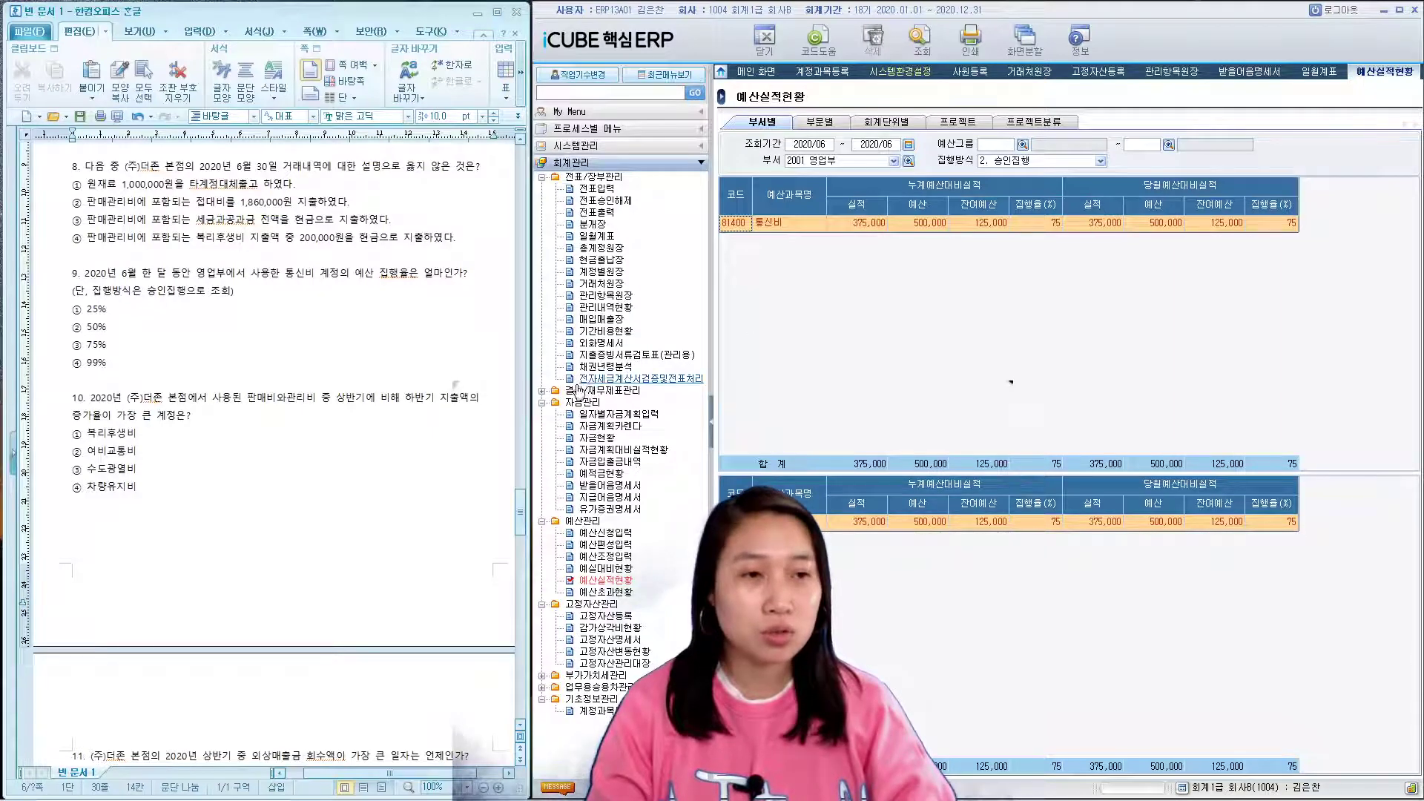
click(542, 391)
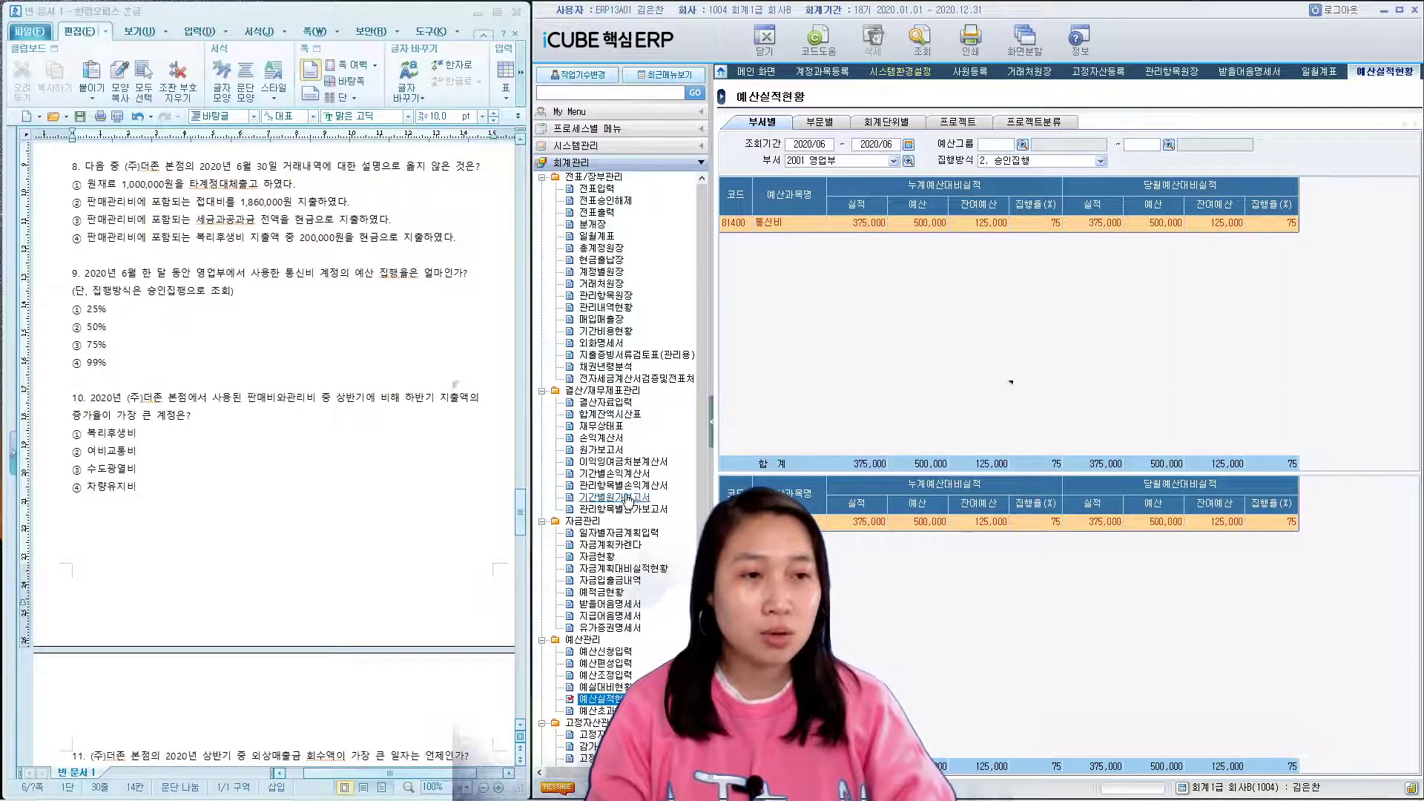
click(624, 475)
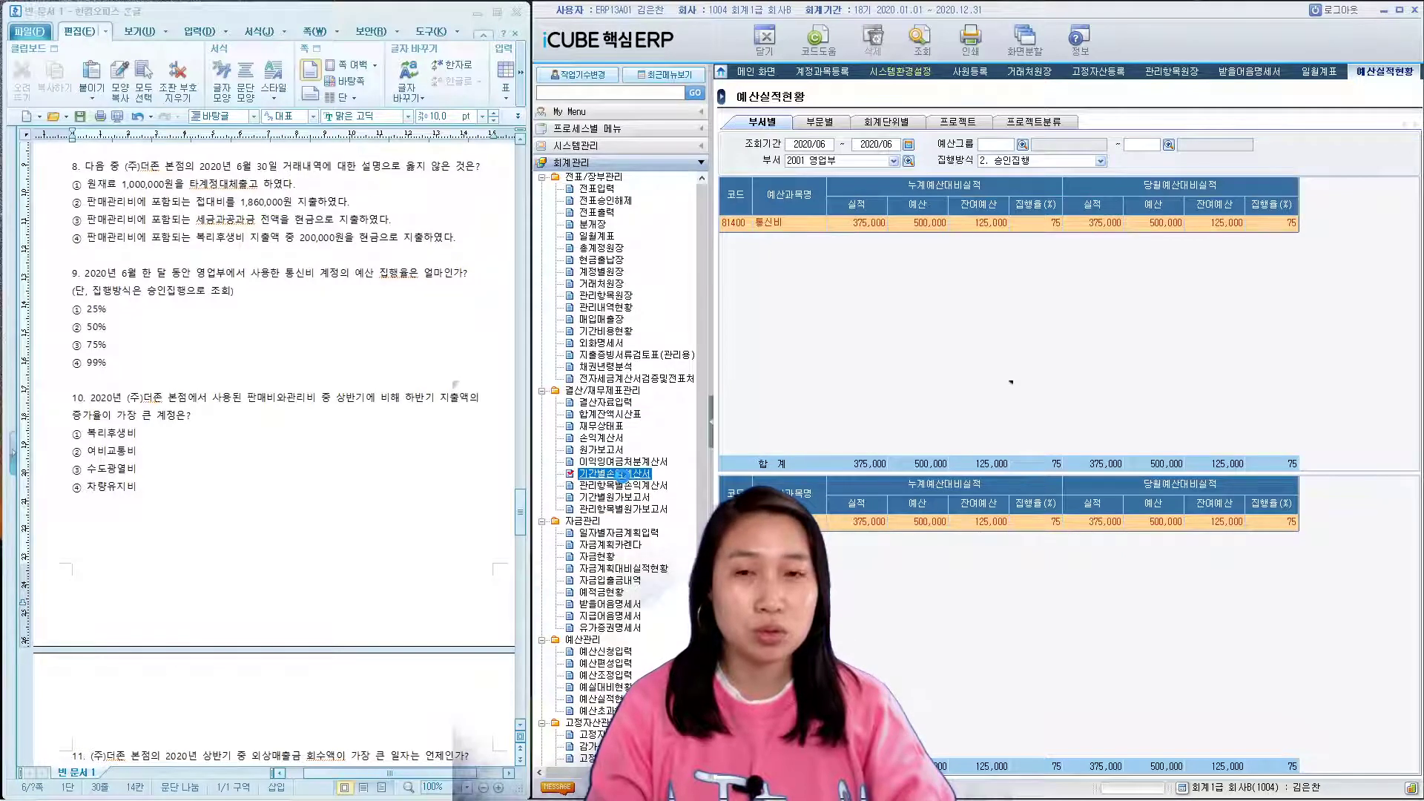
double_click(624, 475)
click(893, 126)
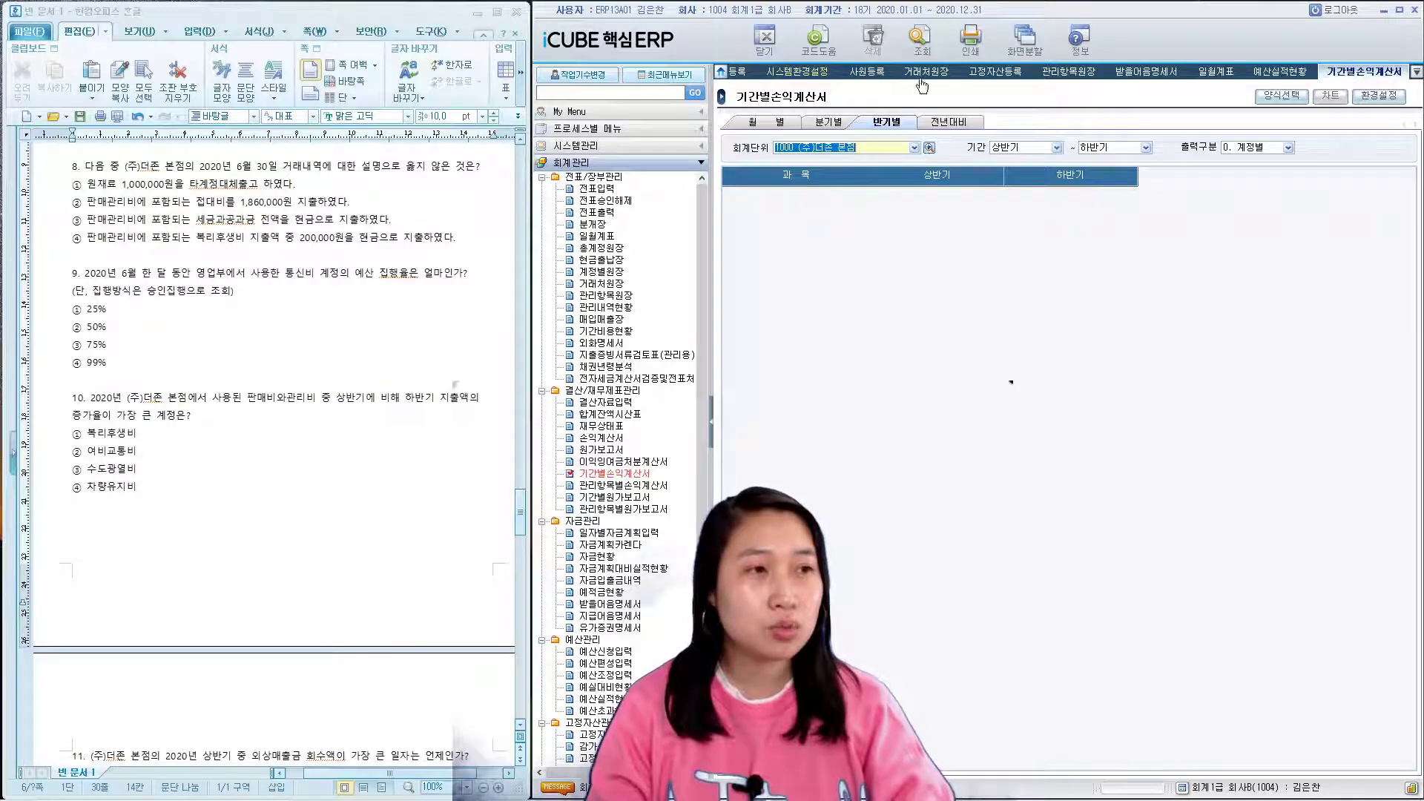
click(920, 39)
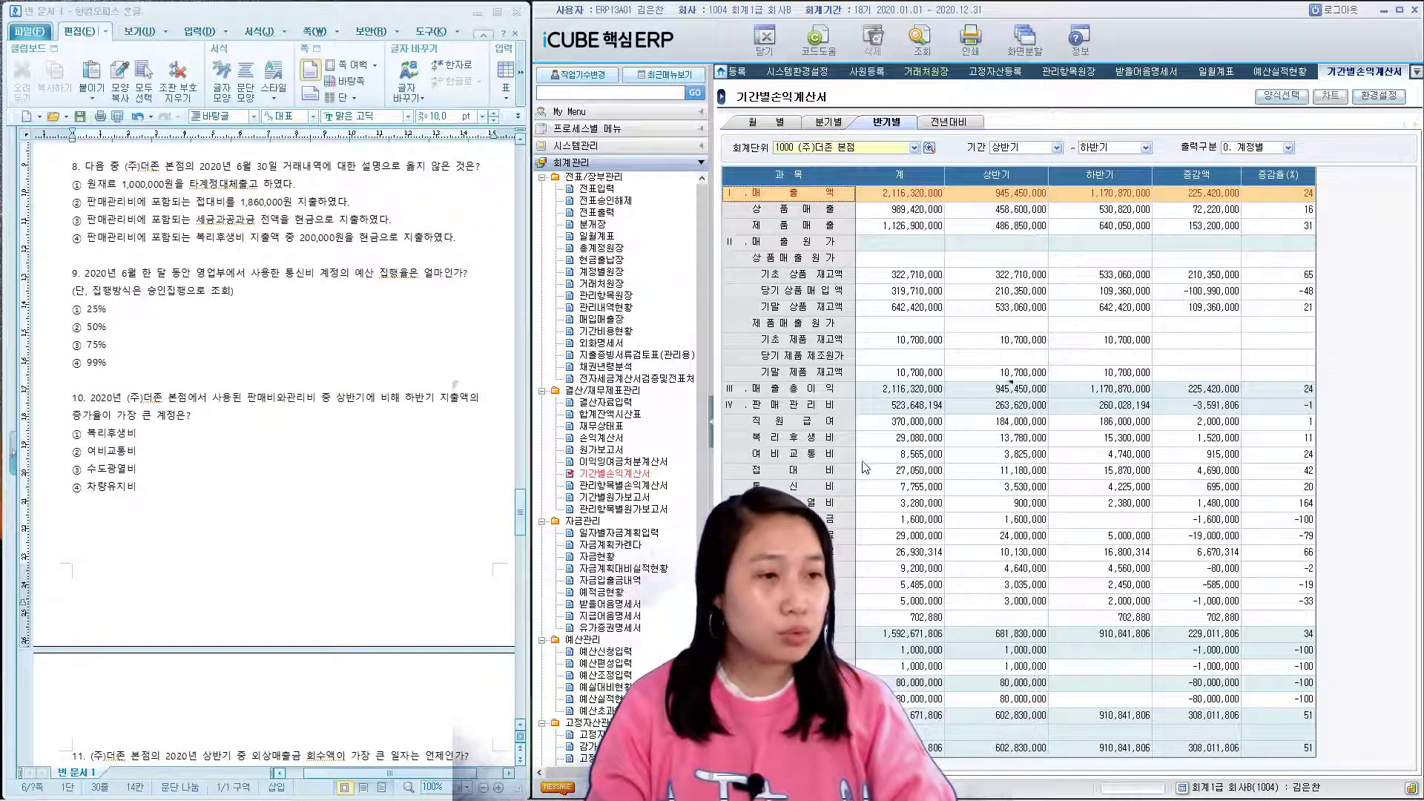
- Compare the 증감율 of 복리후생비, 여비교통비, 수도광열비 and 차량유지비, and highlight choice ③ 수도광열비 of question 10
click(1260, 436)
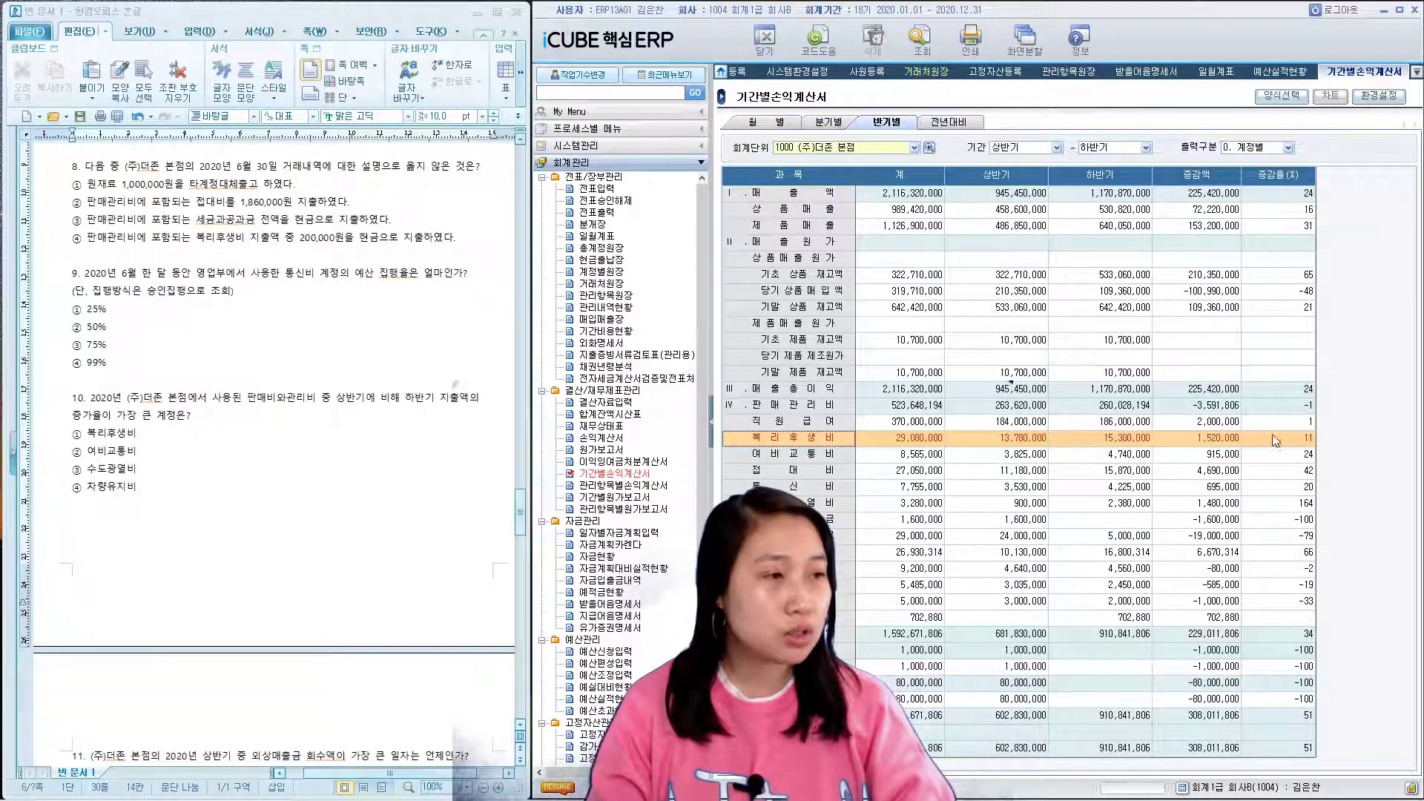
click(1302, 440)
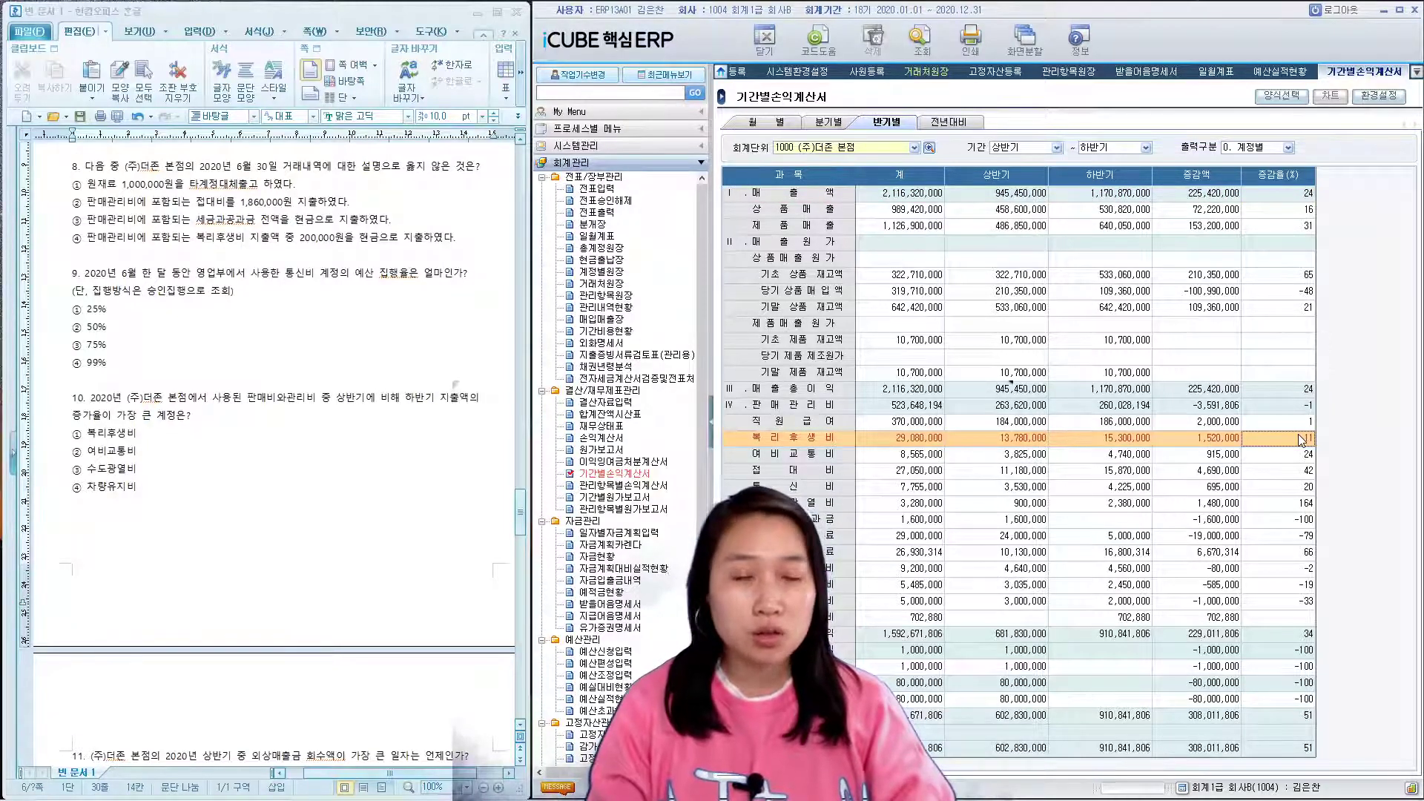
click(1306, 458)
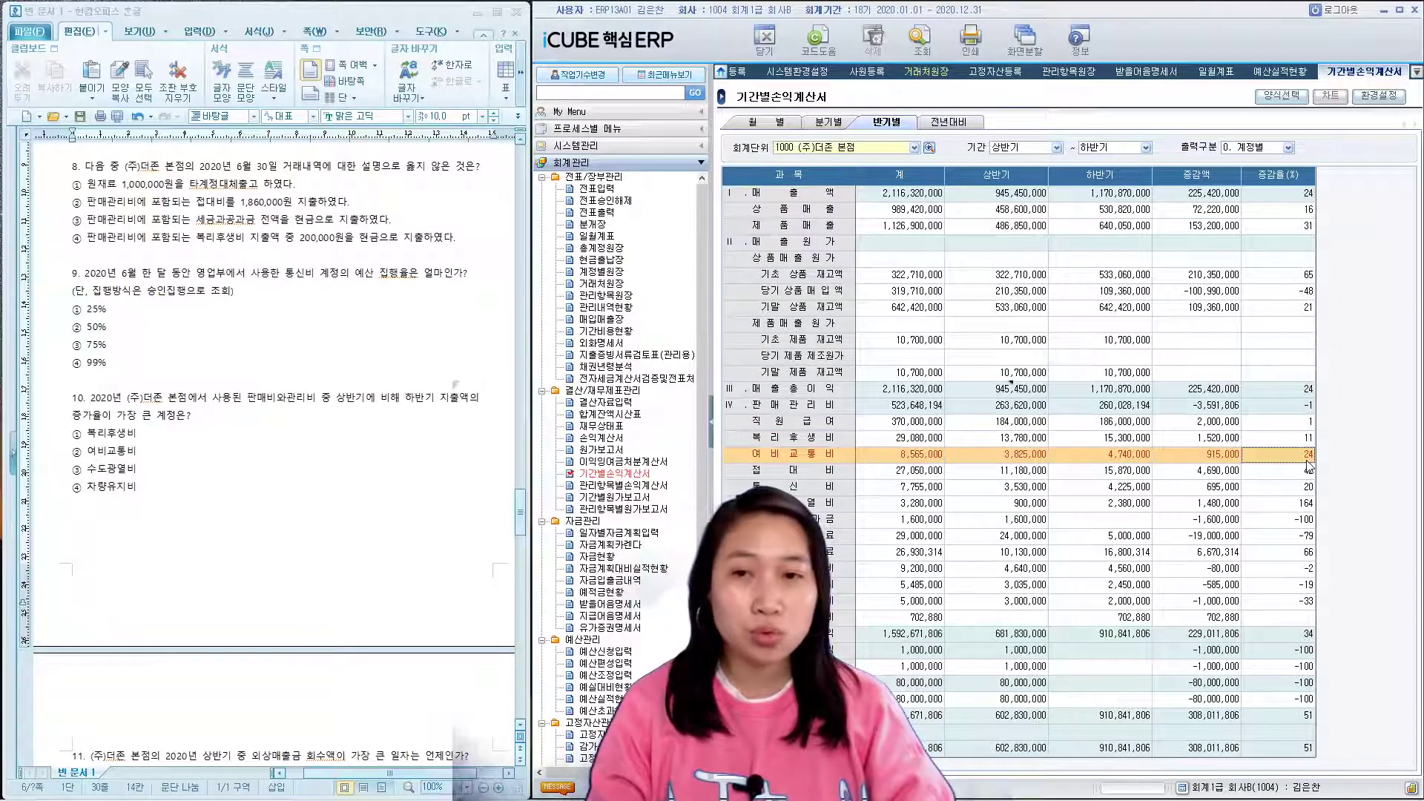
click(1310, 506)
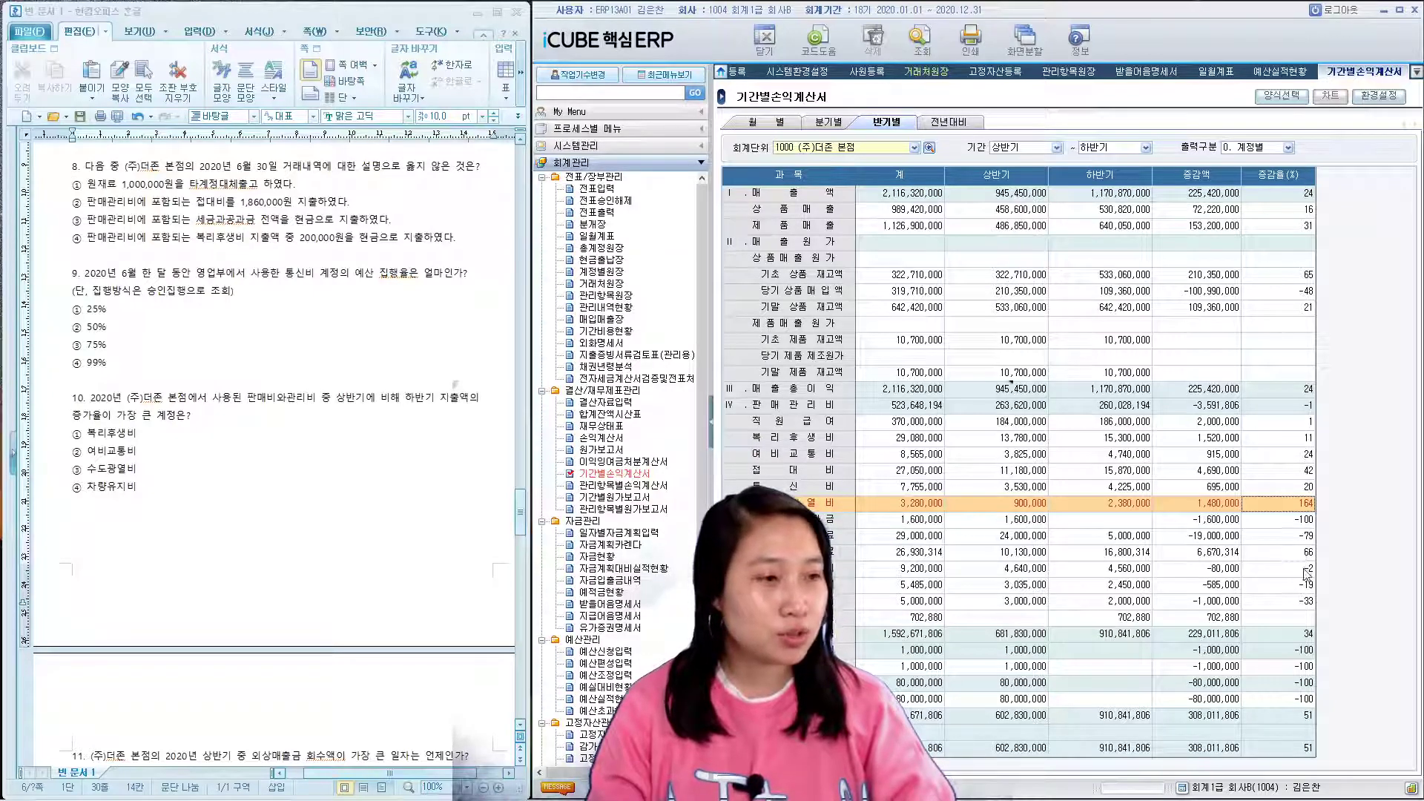
click(1304, 568)
click(1295, 505)
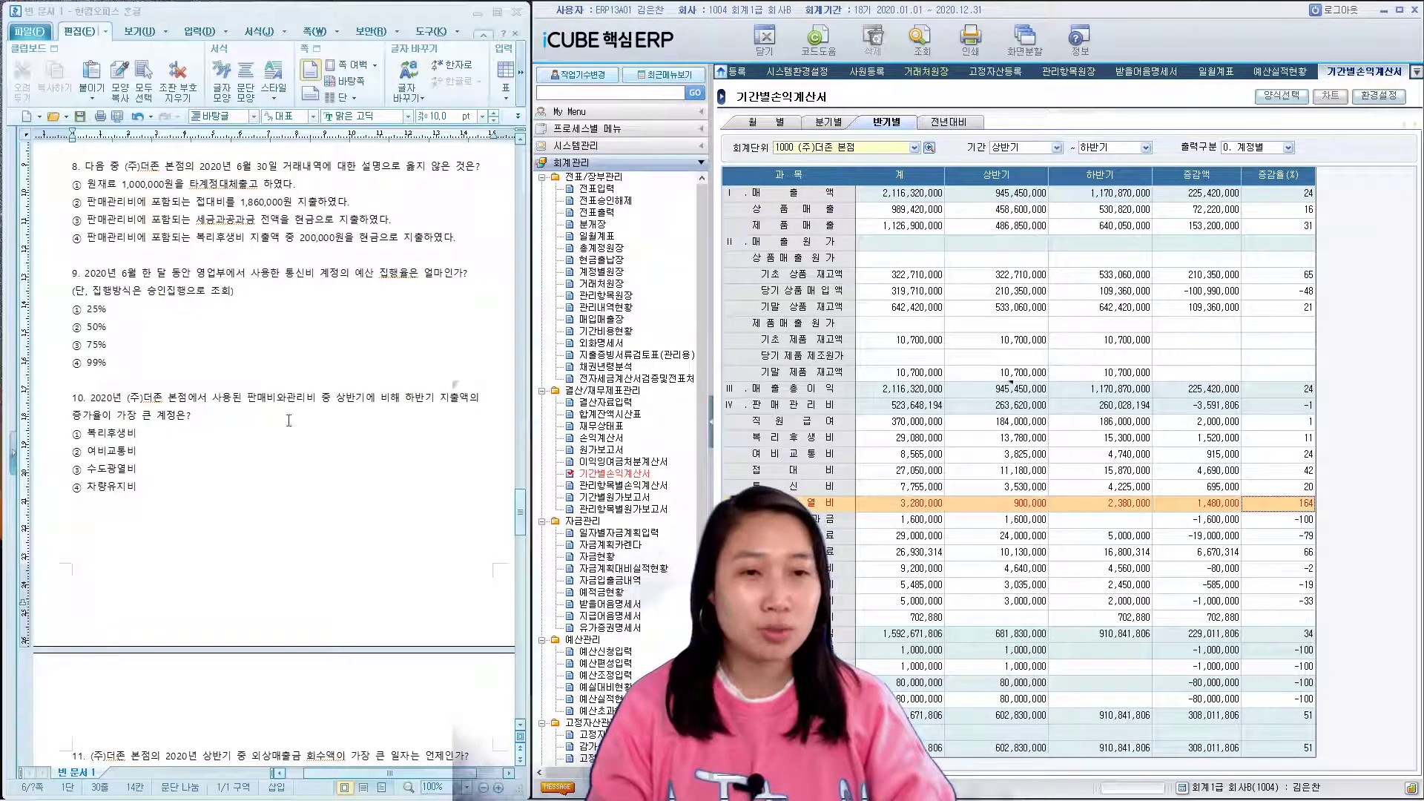
drag(71, 469, 165, 474)
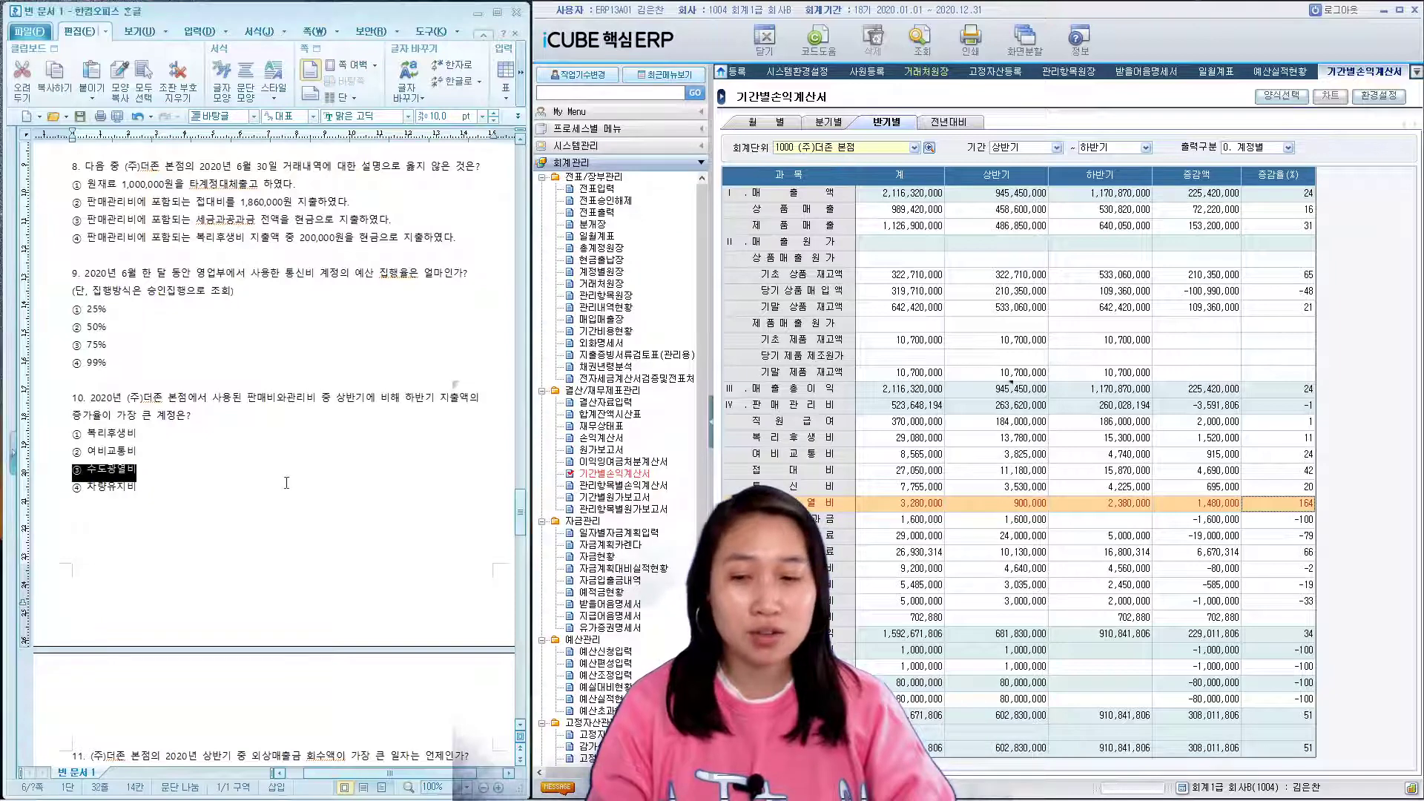
- Open 총계정원장 for question 11 and set the 일별 period to 2020/01/01 through 2020/06/30
scroll(288, 483, down, 4)
scroll(288, 482, down, 6)
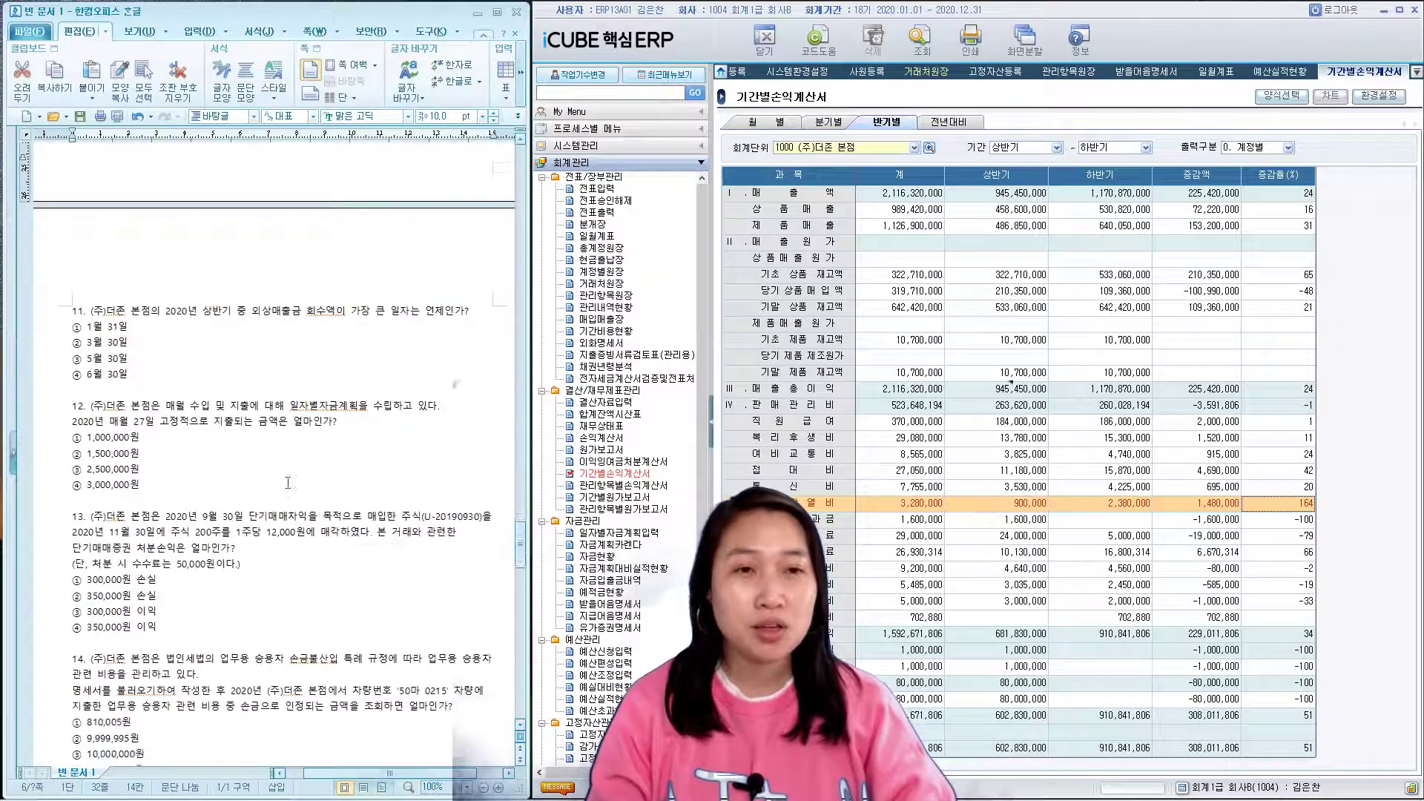
click(290, 272)
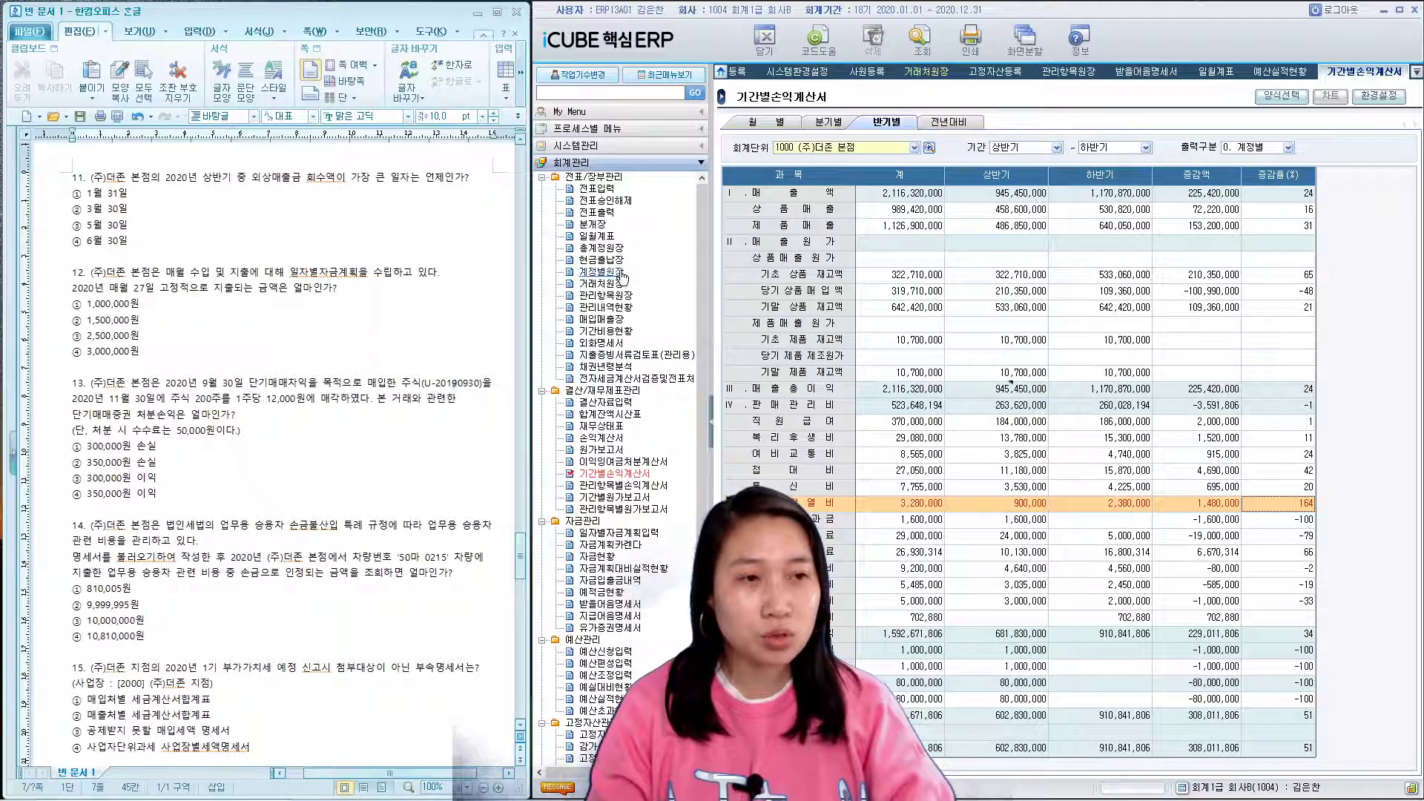
click(602, 247)
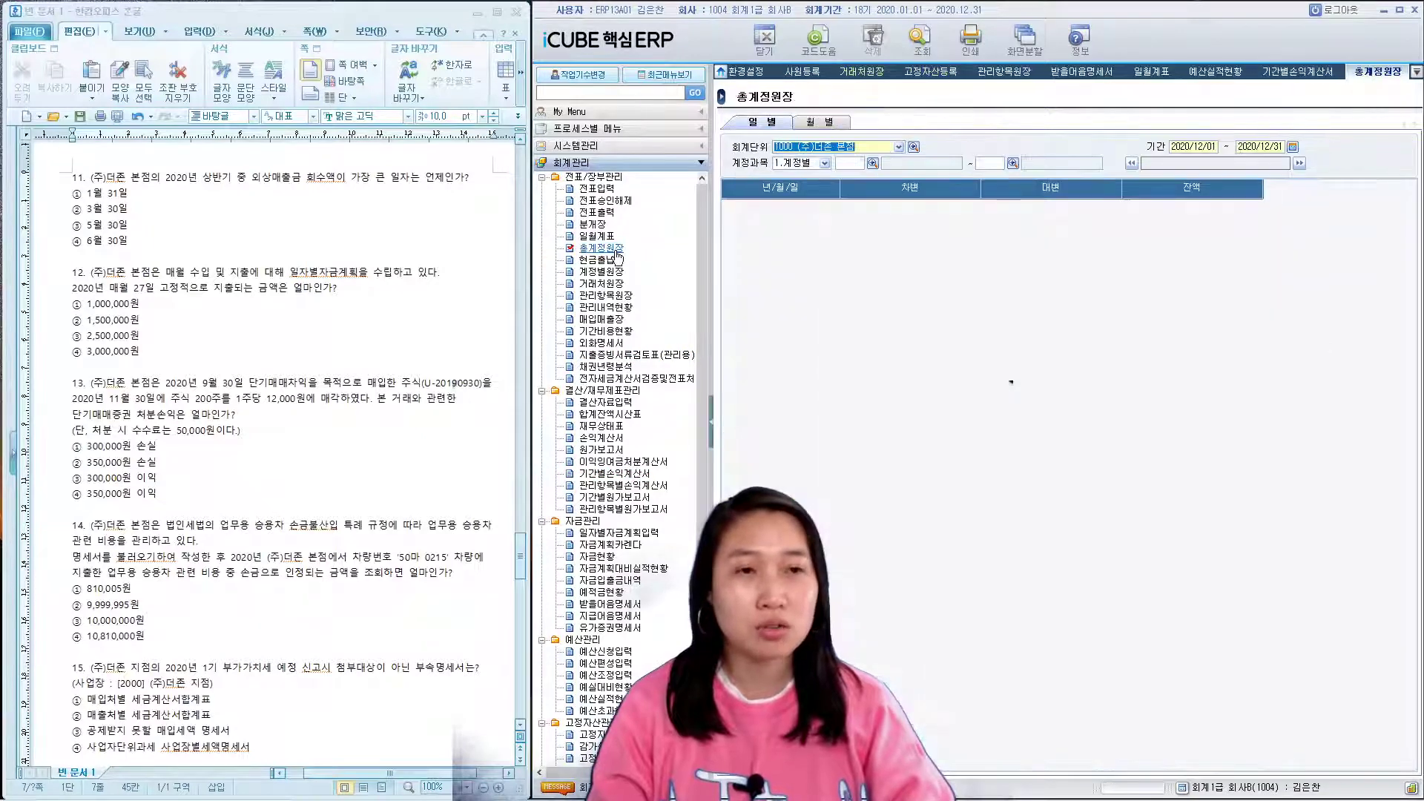
click(1205, 147)
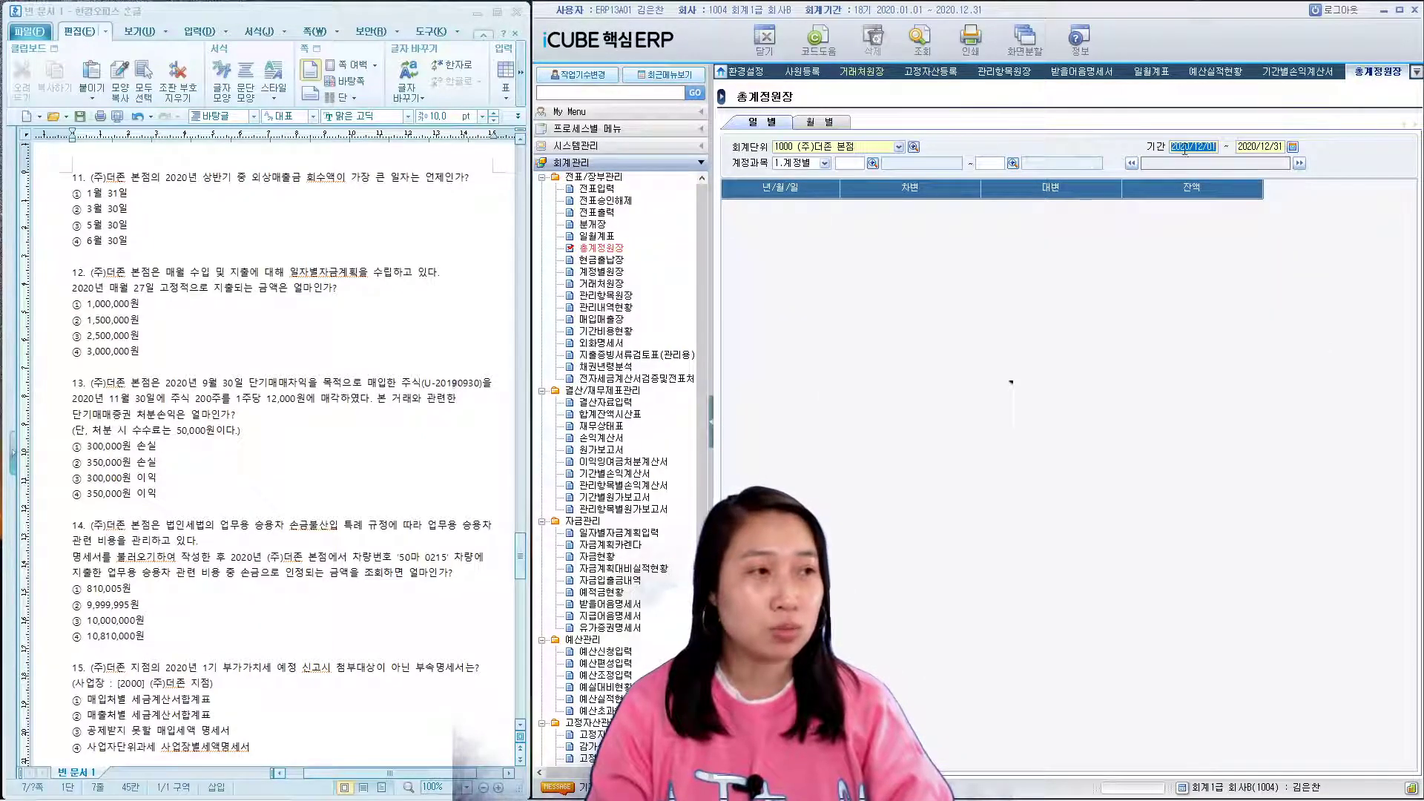
text(2020/10/1)
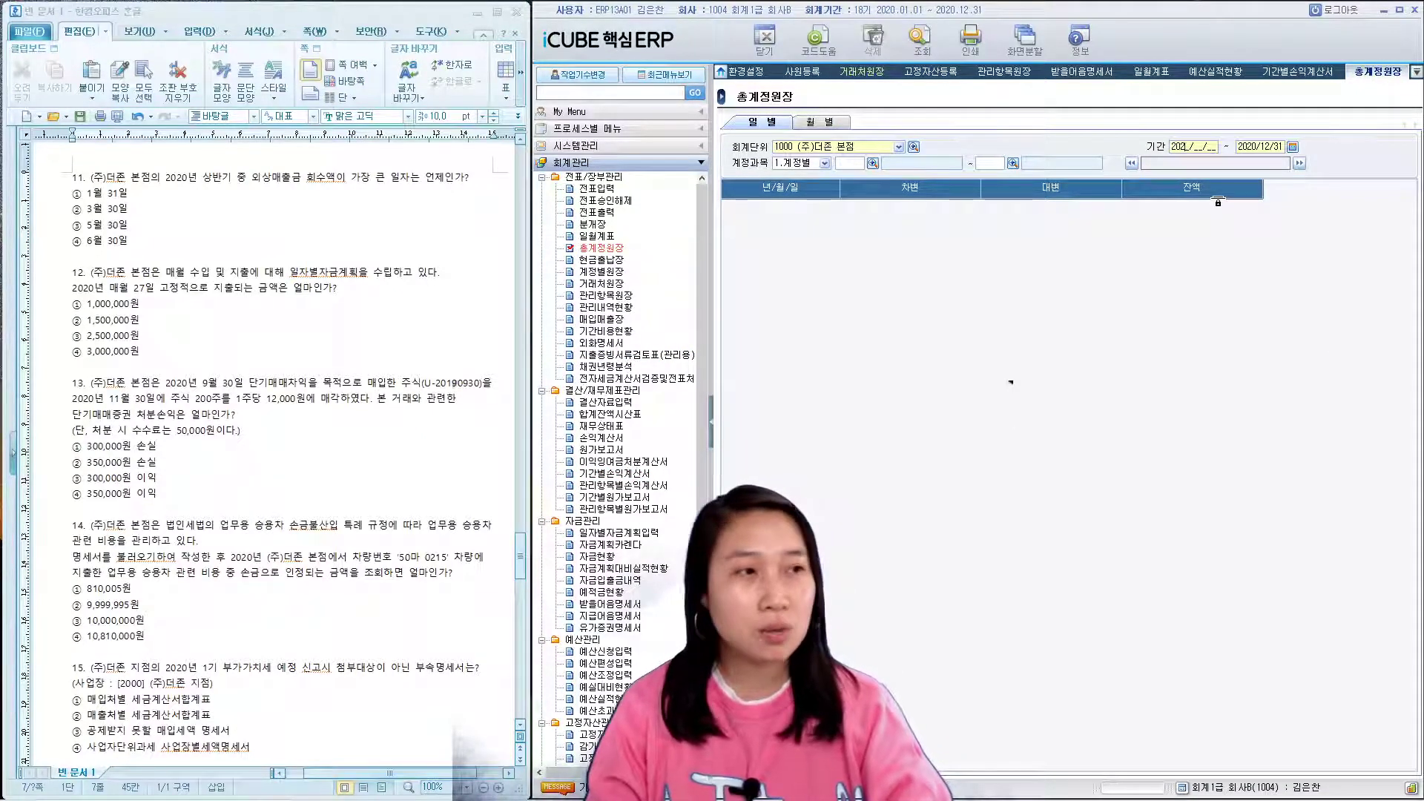
key(Return)
key(shift+Tab)
key(BackSpace)
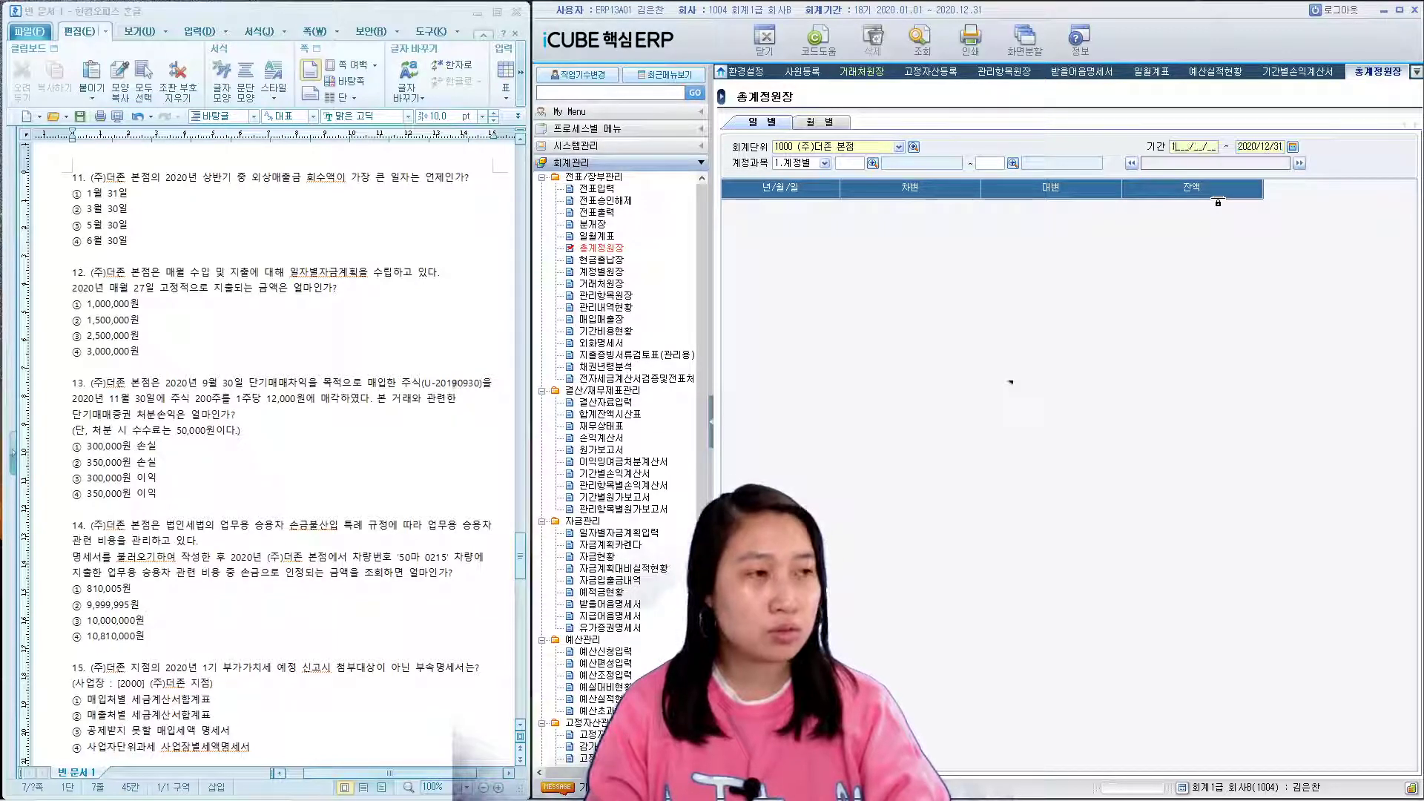
text(2020/01/01 ~ 2020/)
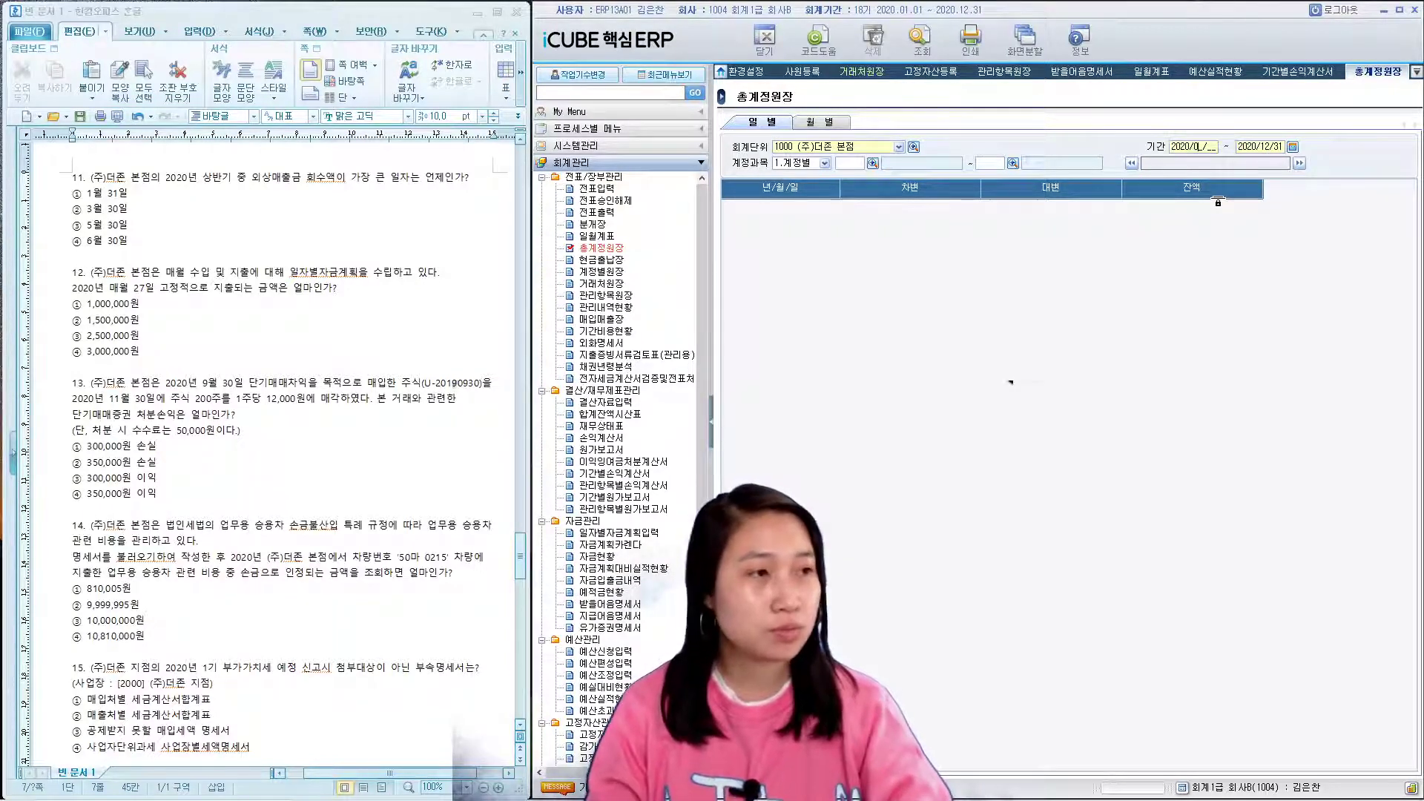
text(06/30)
key(Return)
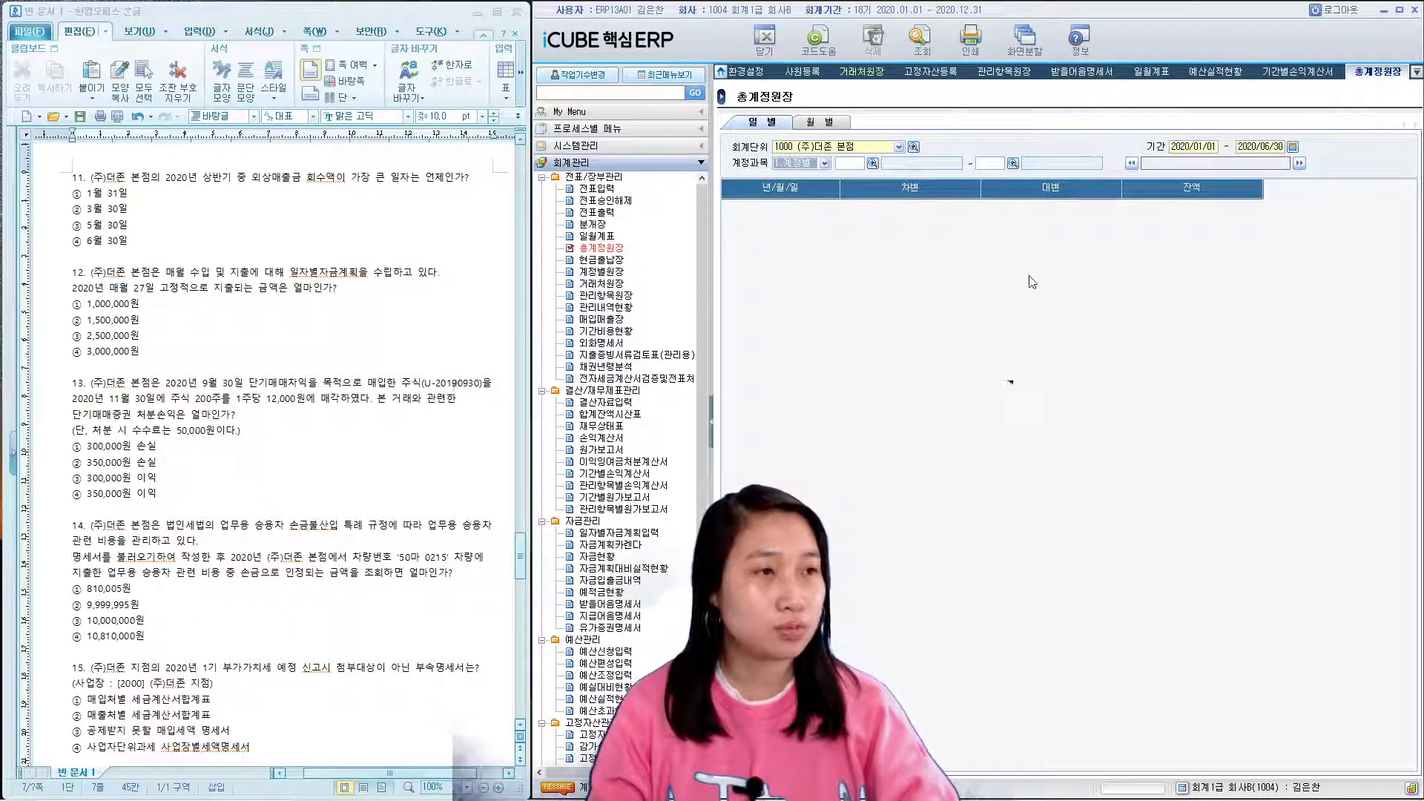
- Query the daily 총계정원장 of (주)더존 본점 for the account 10800 외상매출금
click(921, 42)
click(975, 485)
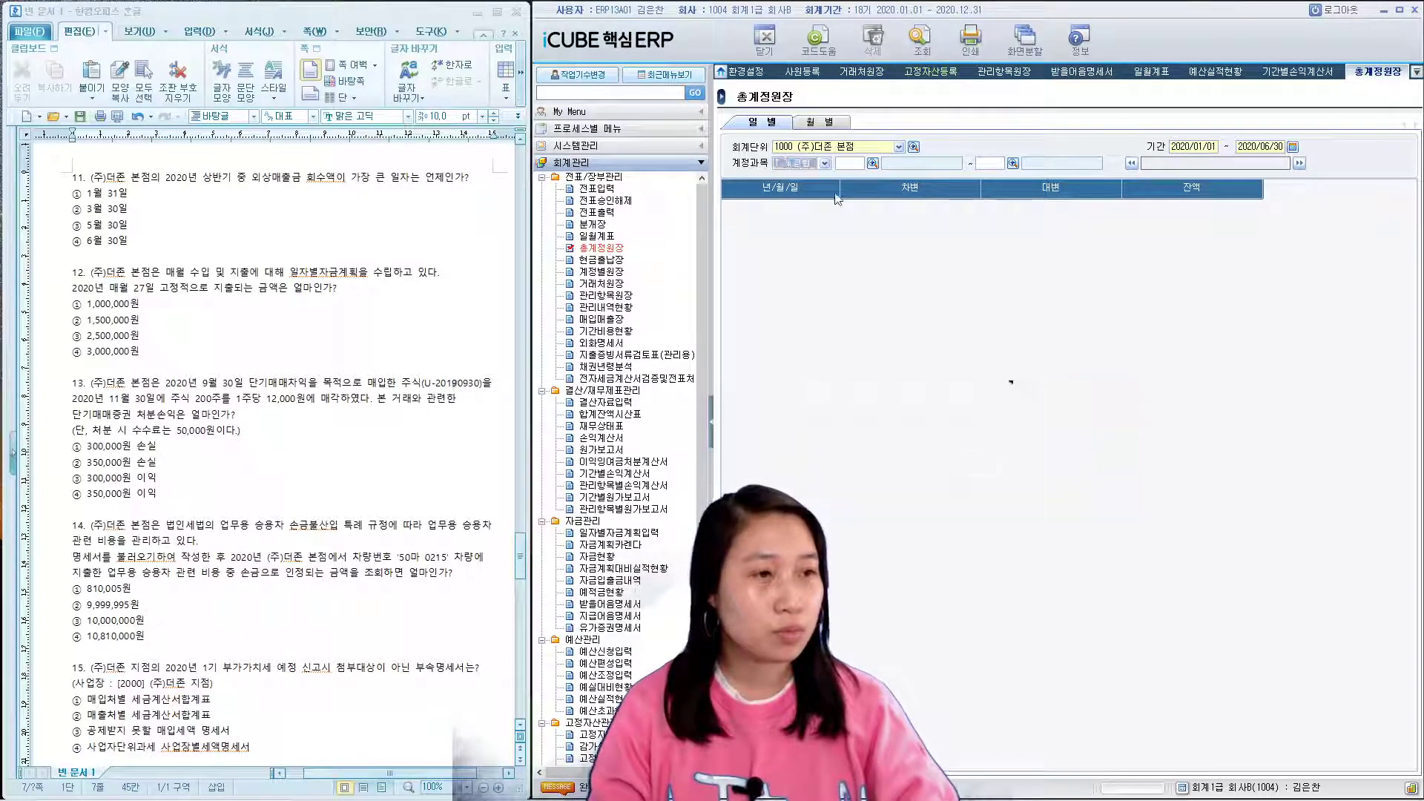
click(851, 162)
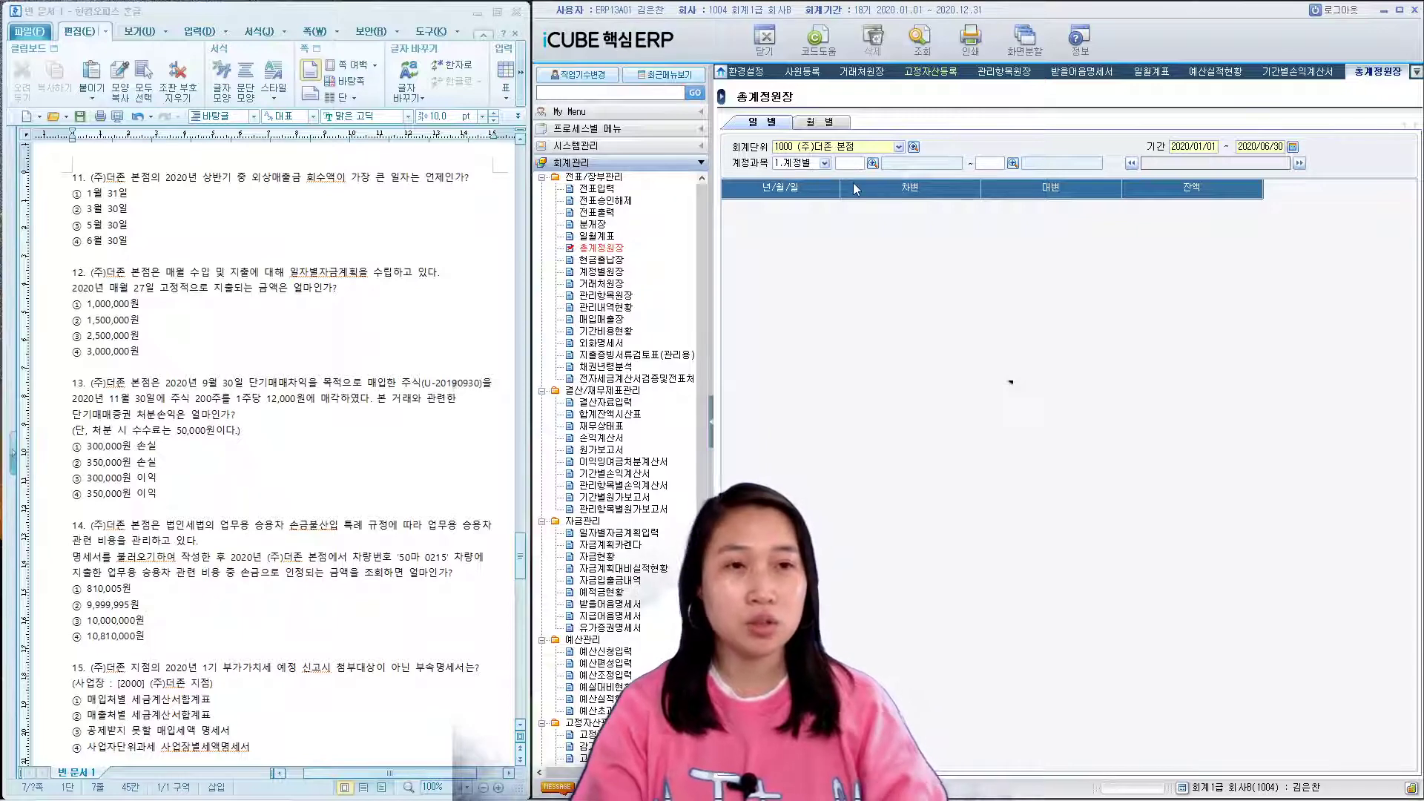
text(외상매)
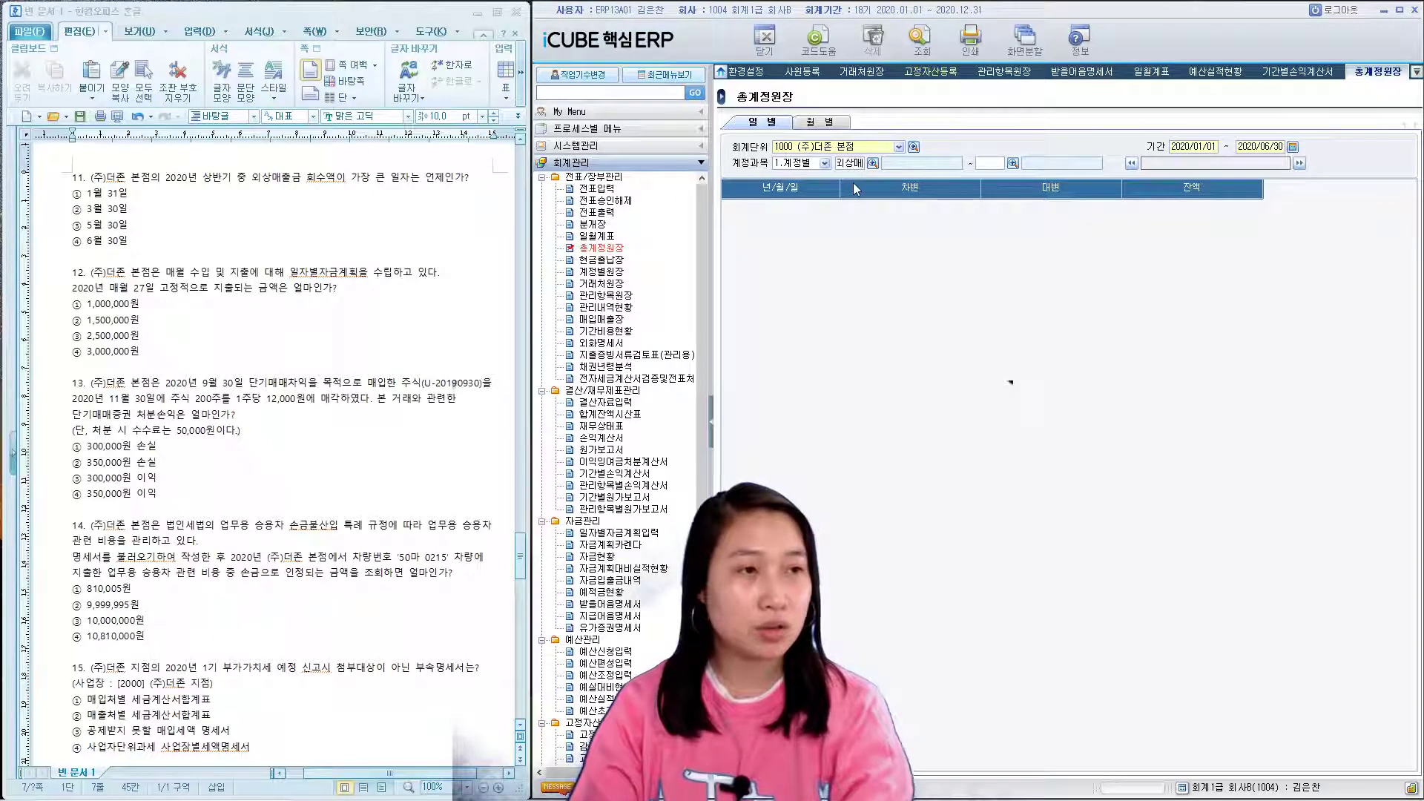
key(Return)
double_click(962, 406)
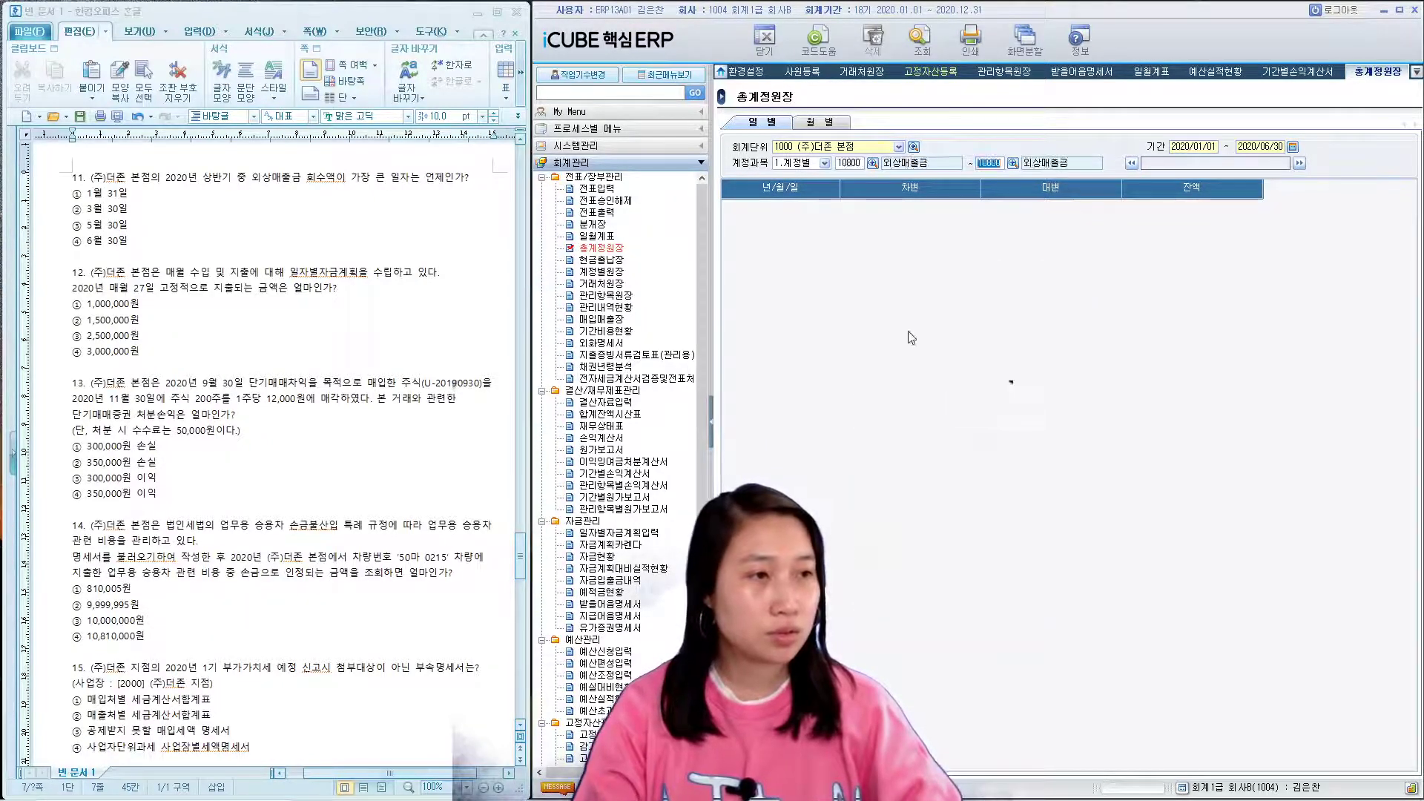
click(920, 41)
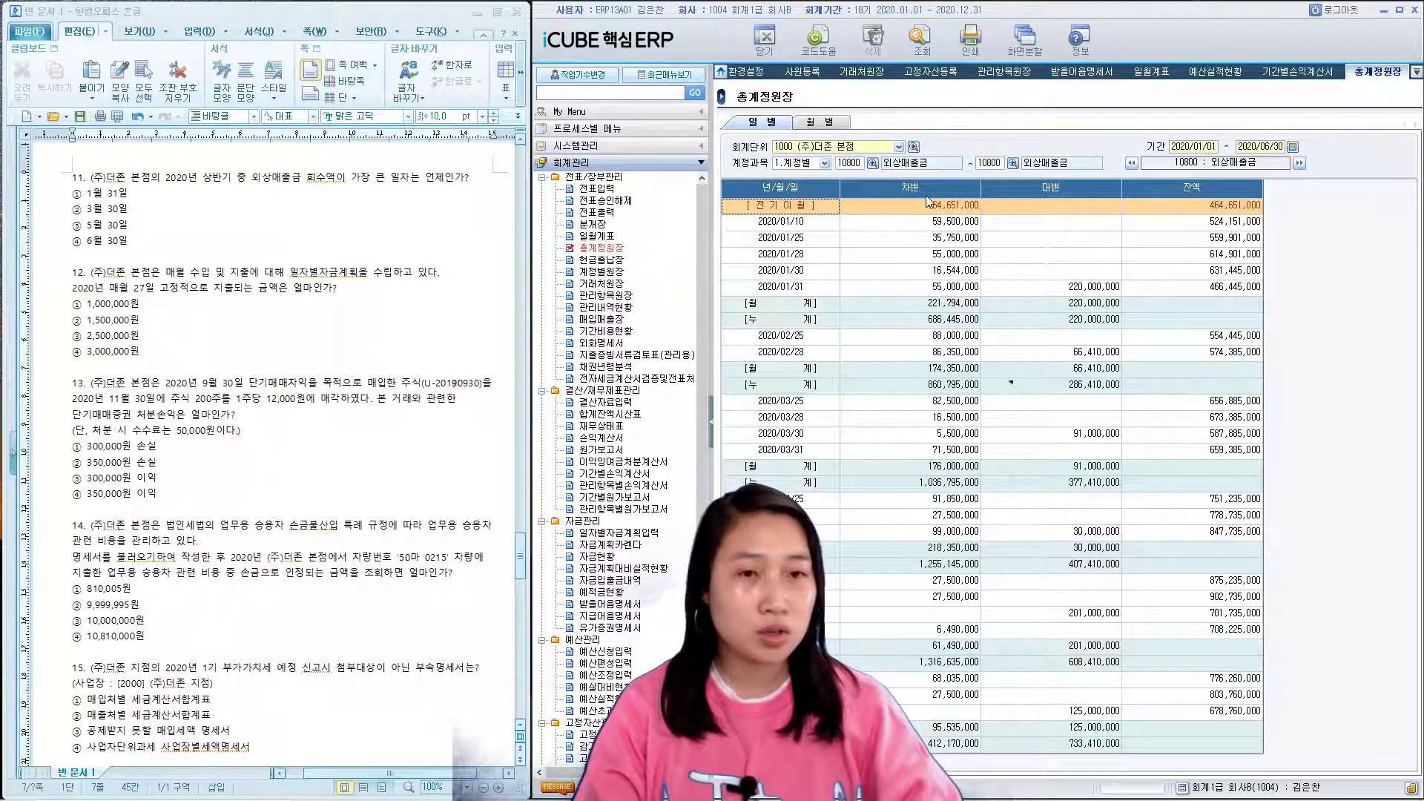
- Compare the 대변 amounts of 외상매출금 on the candidate dates, and highlight choice ① 1월 31일 of question 11
click(1088, 288)
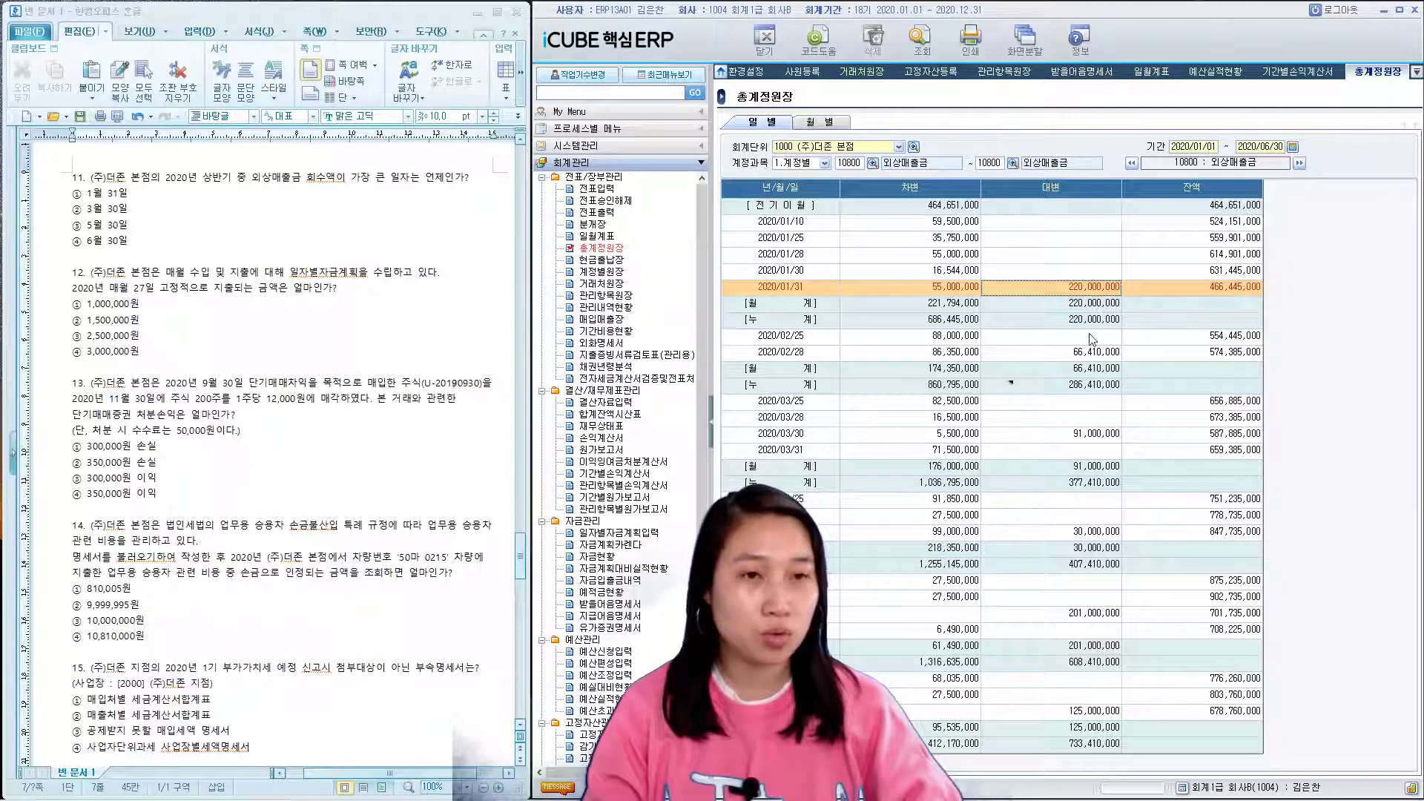
click(1089, 436)
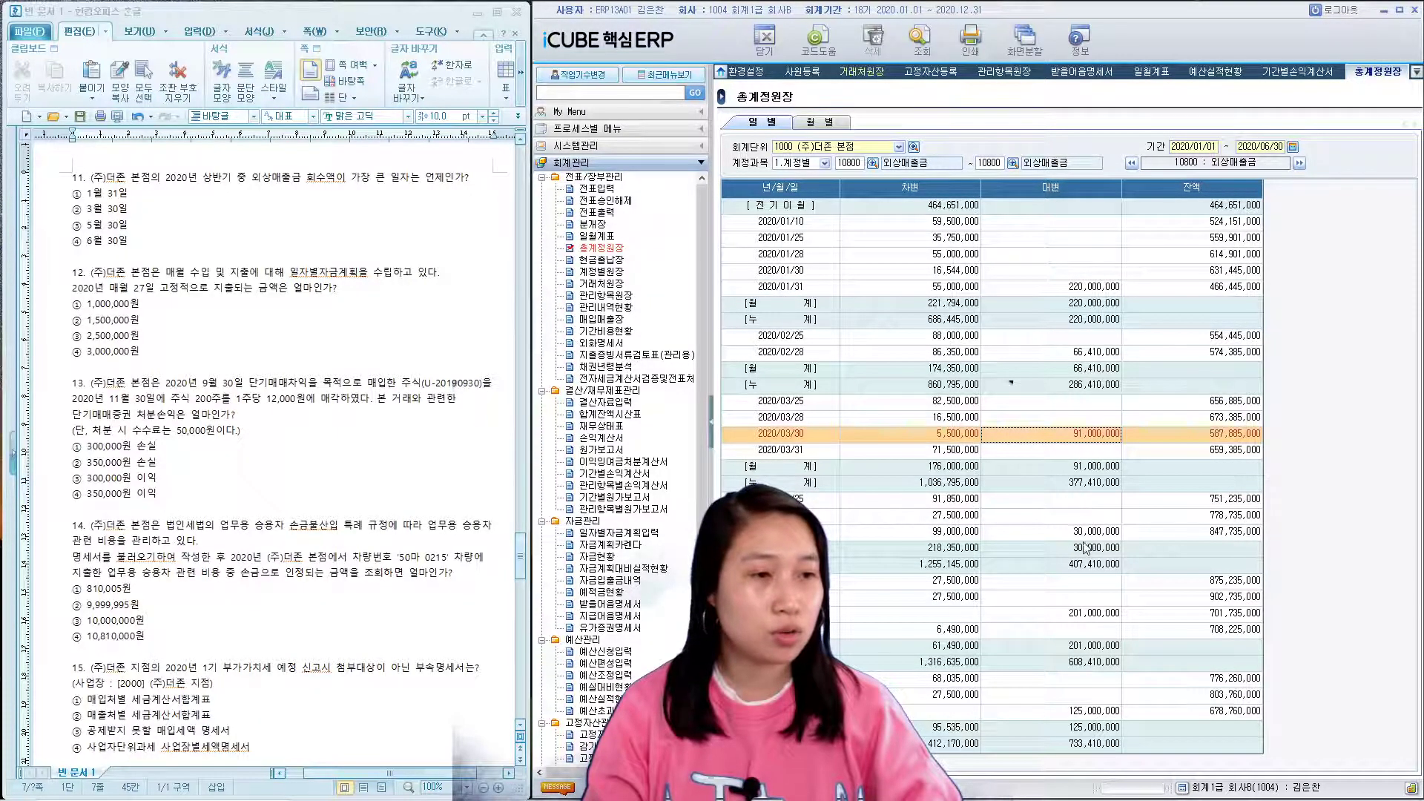
click(1092, 614)
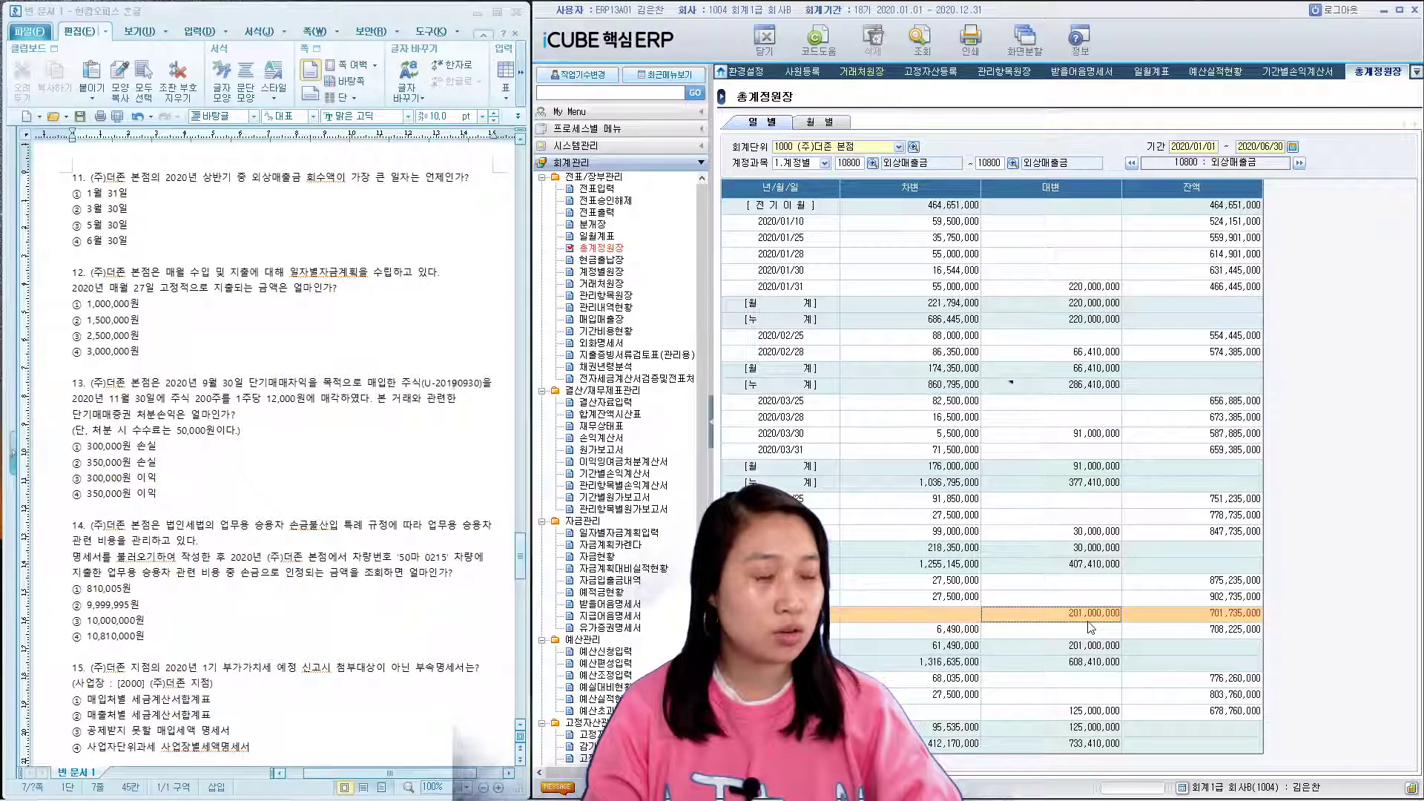
click(1072, 717)
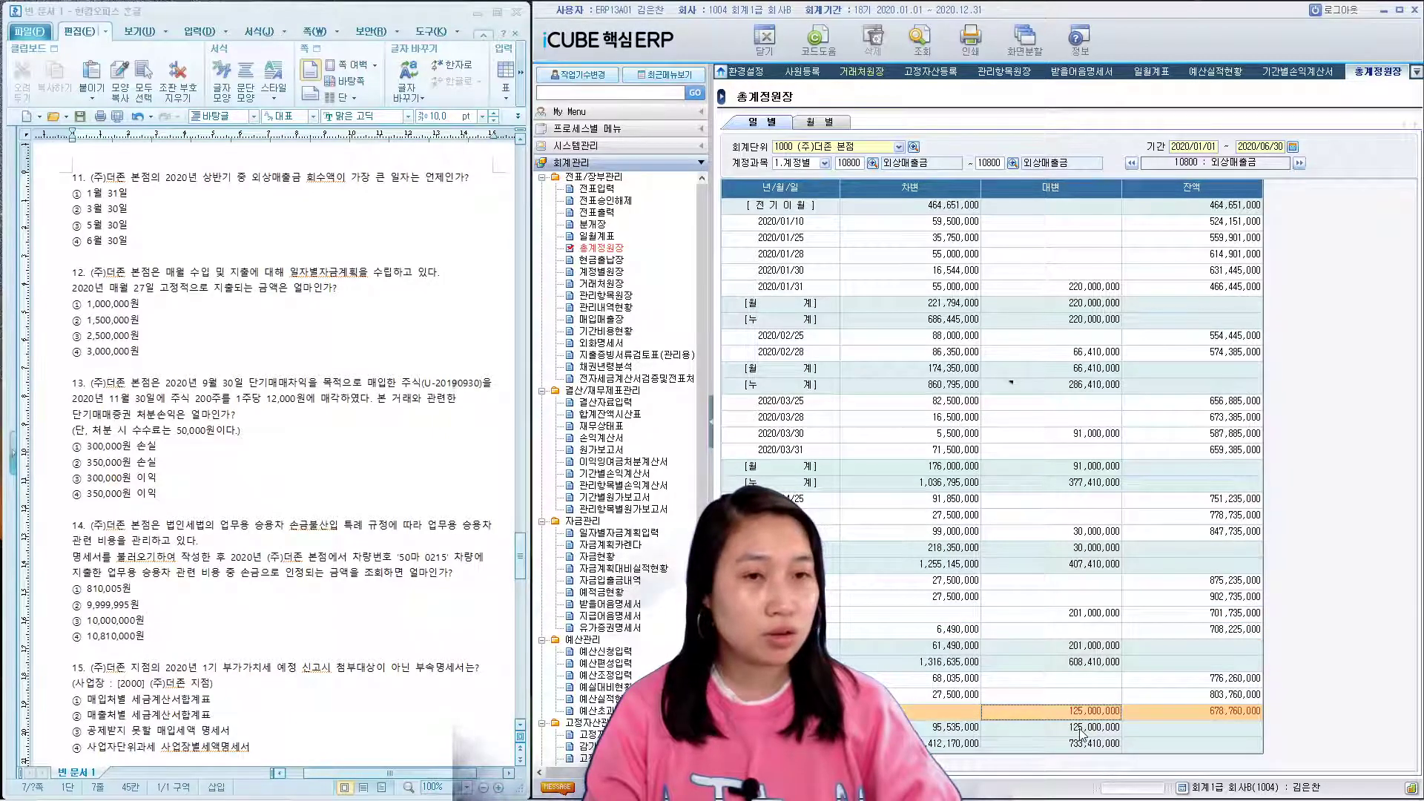
click(1083, 288)
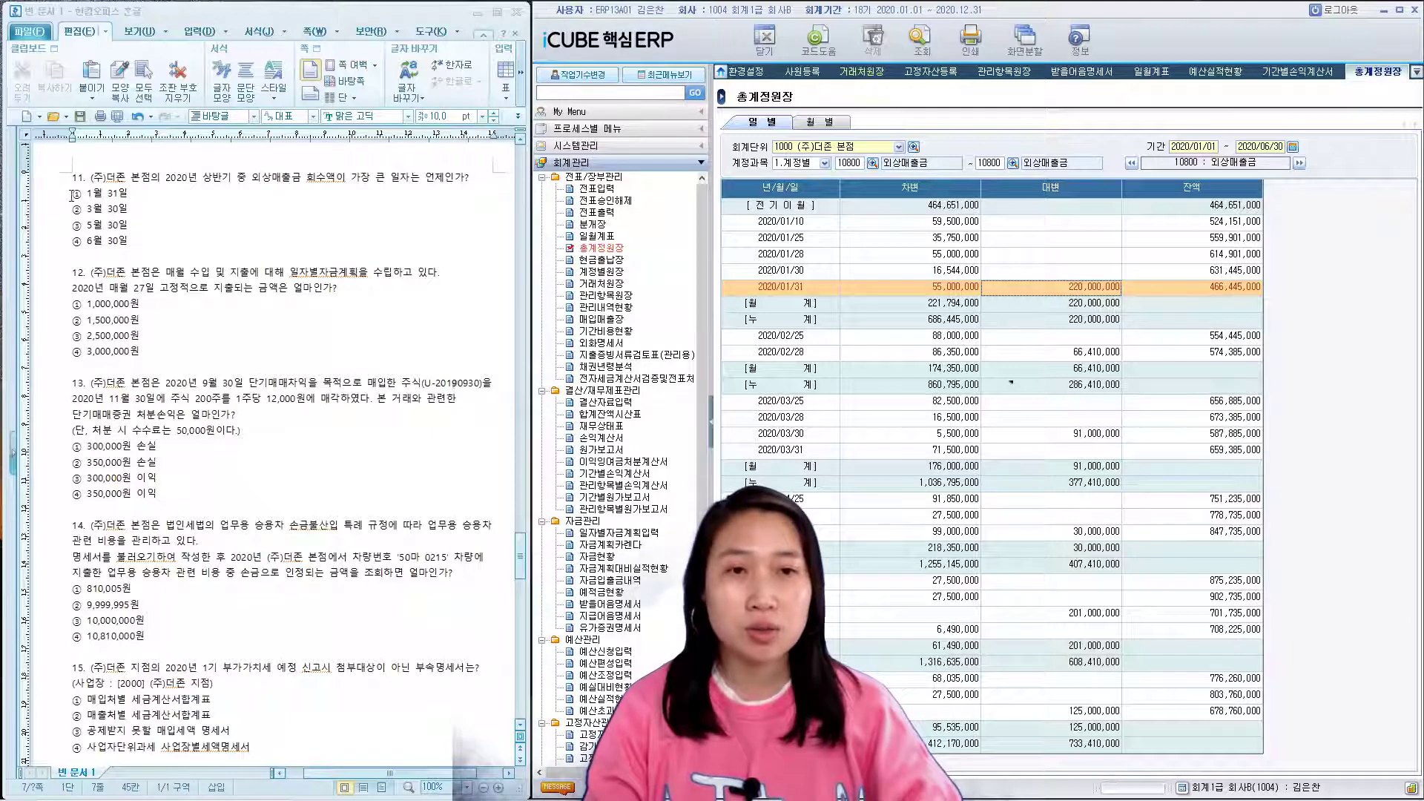
drag(72, 194, 128, 194)
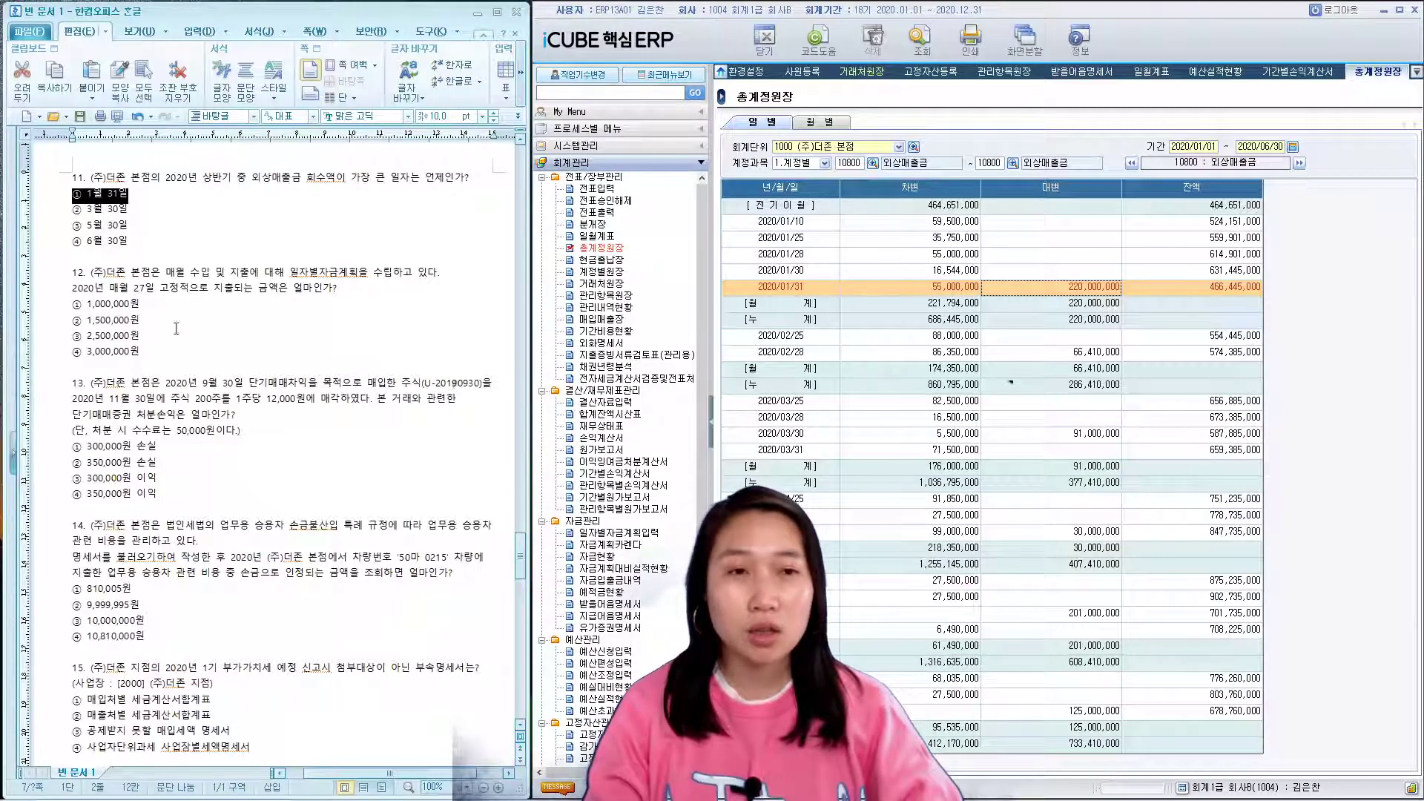
- Open 일자별자금계획입력 for question 12 and bring up its 고정자금등록 list
click(173, 293)
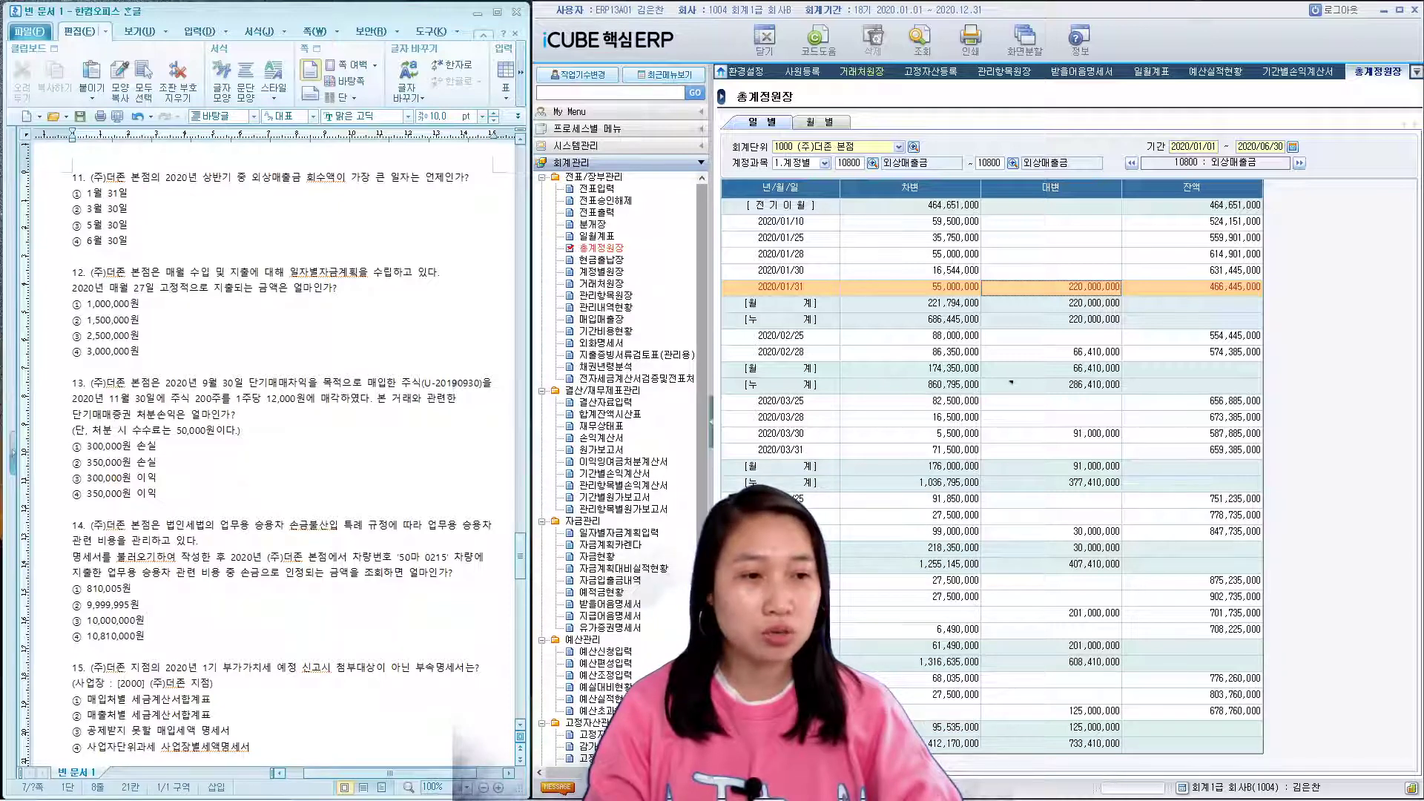
drag(703, 528, 702, 573)
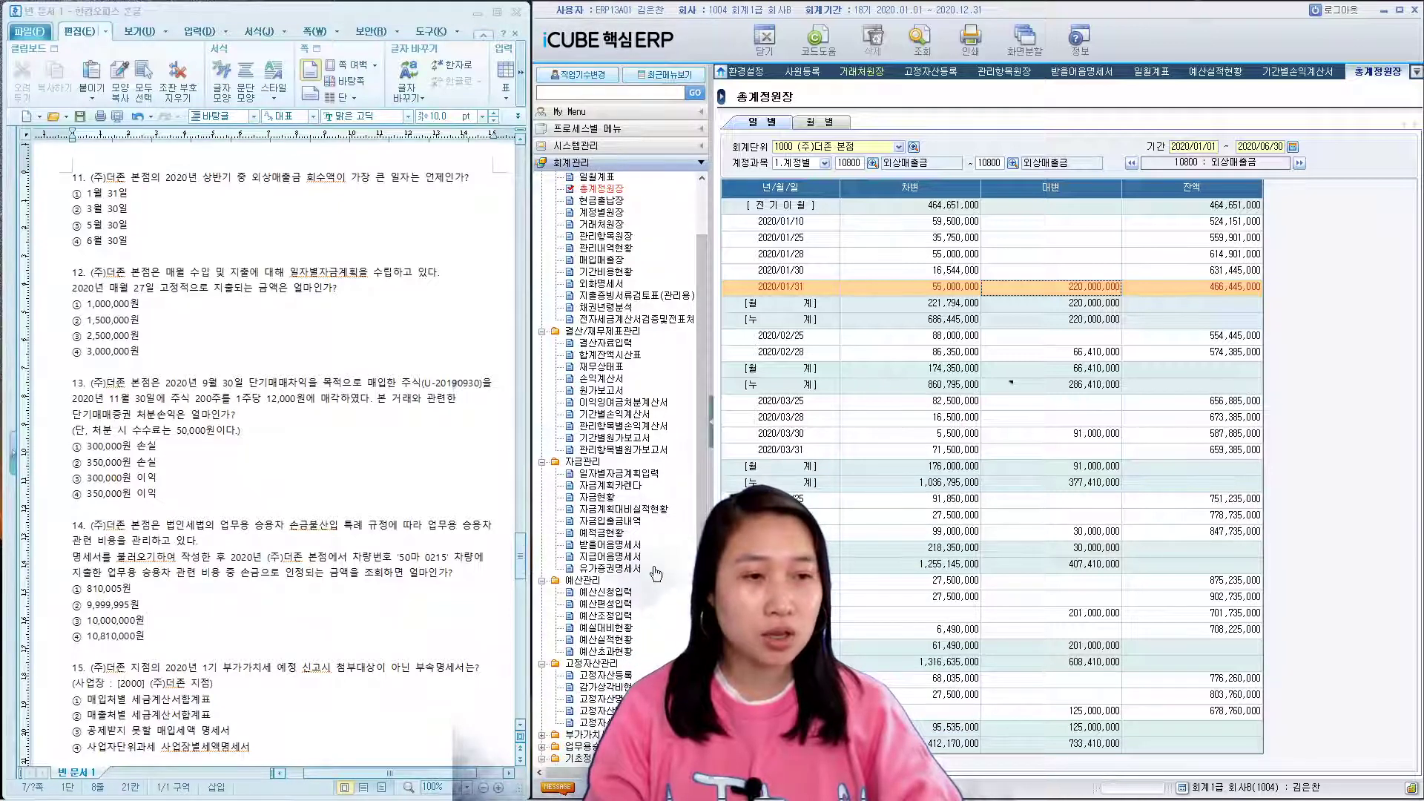
click(627, 474)
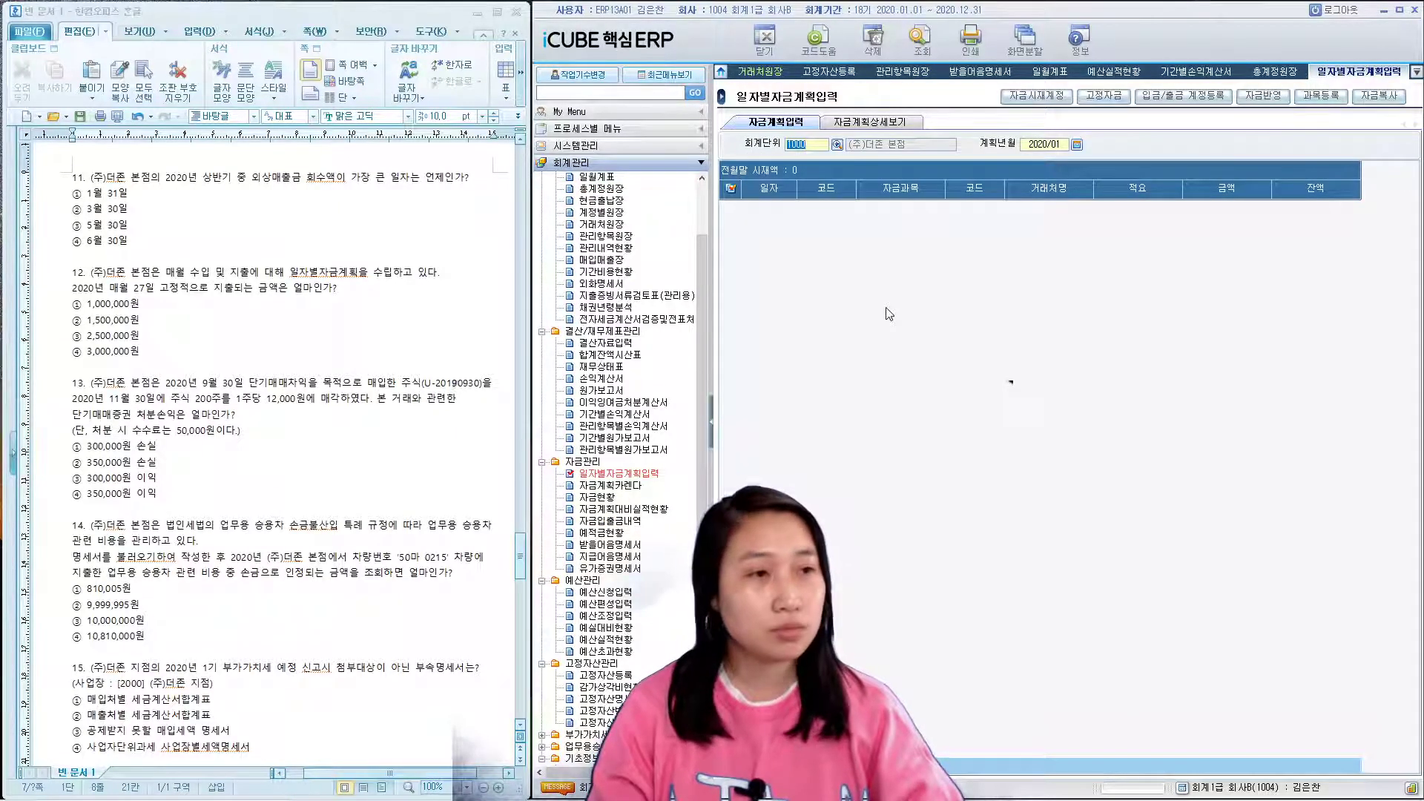
click(1119, 98)
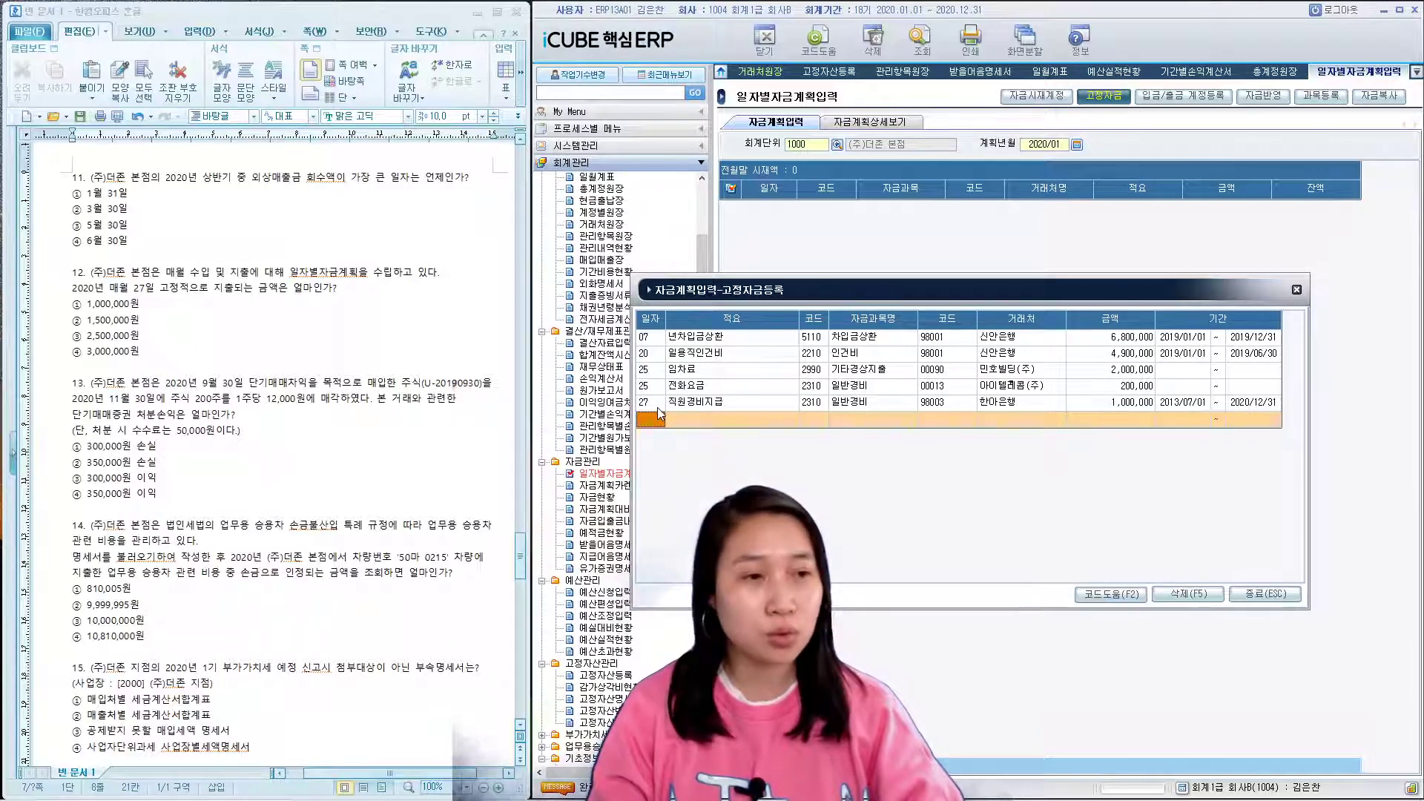
- Check the amount and period of the fixed expense on day 27, highlight choice ① 1,000,000원 of question 12, and close the 고정자금등록 list
click(813, 404)
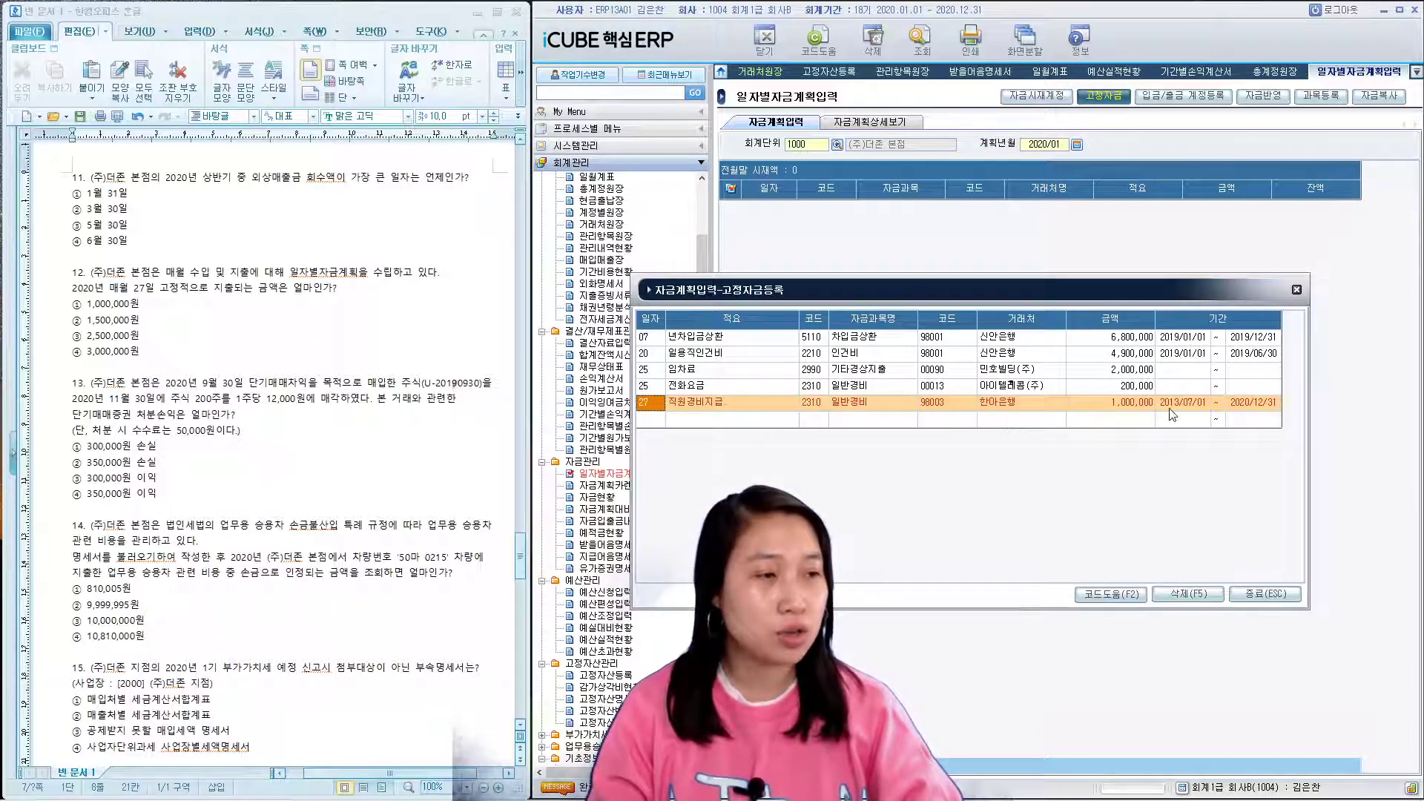
click(1133, 406)
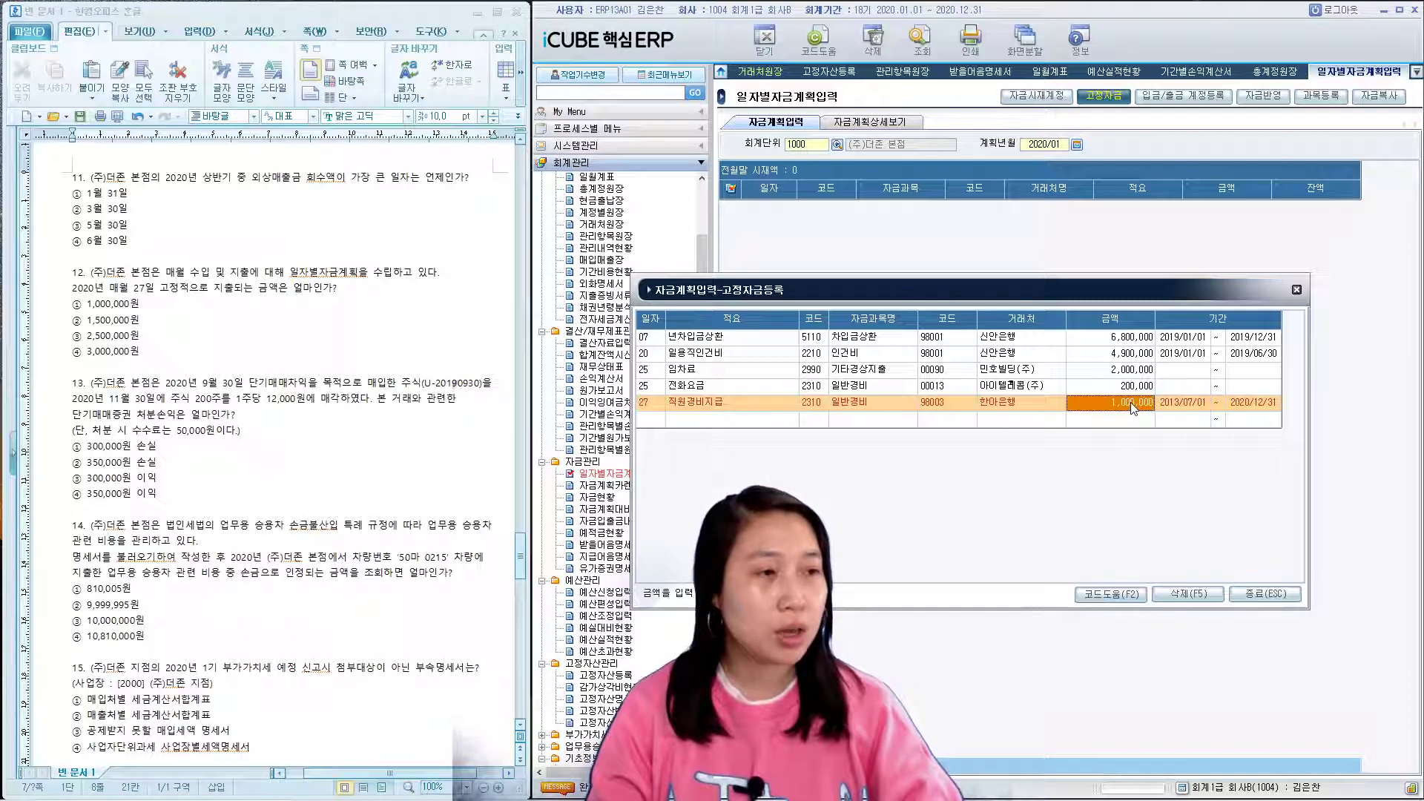
click(135, 306)
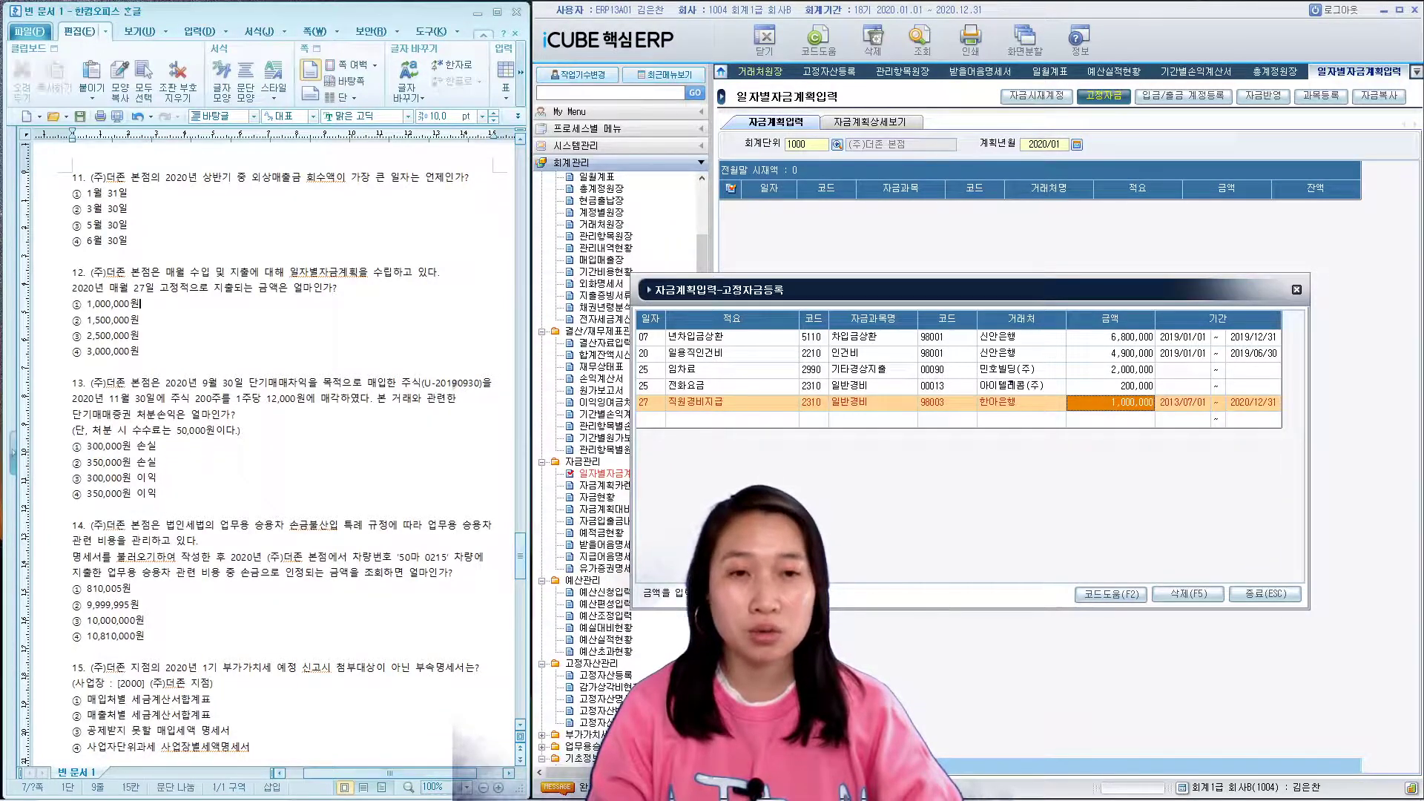
drag(137, 305, 95, 307)
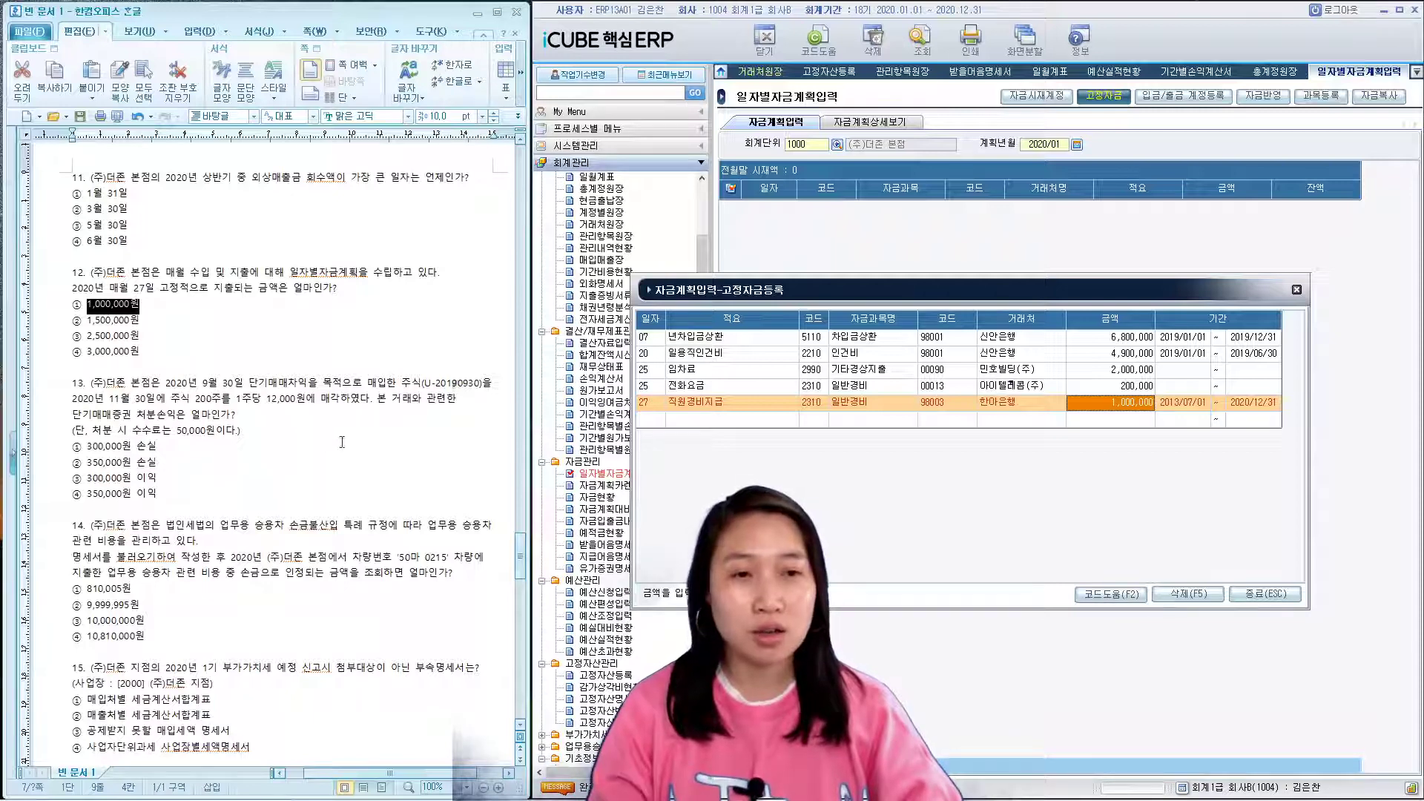
click(1297, 296)
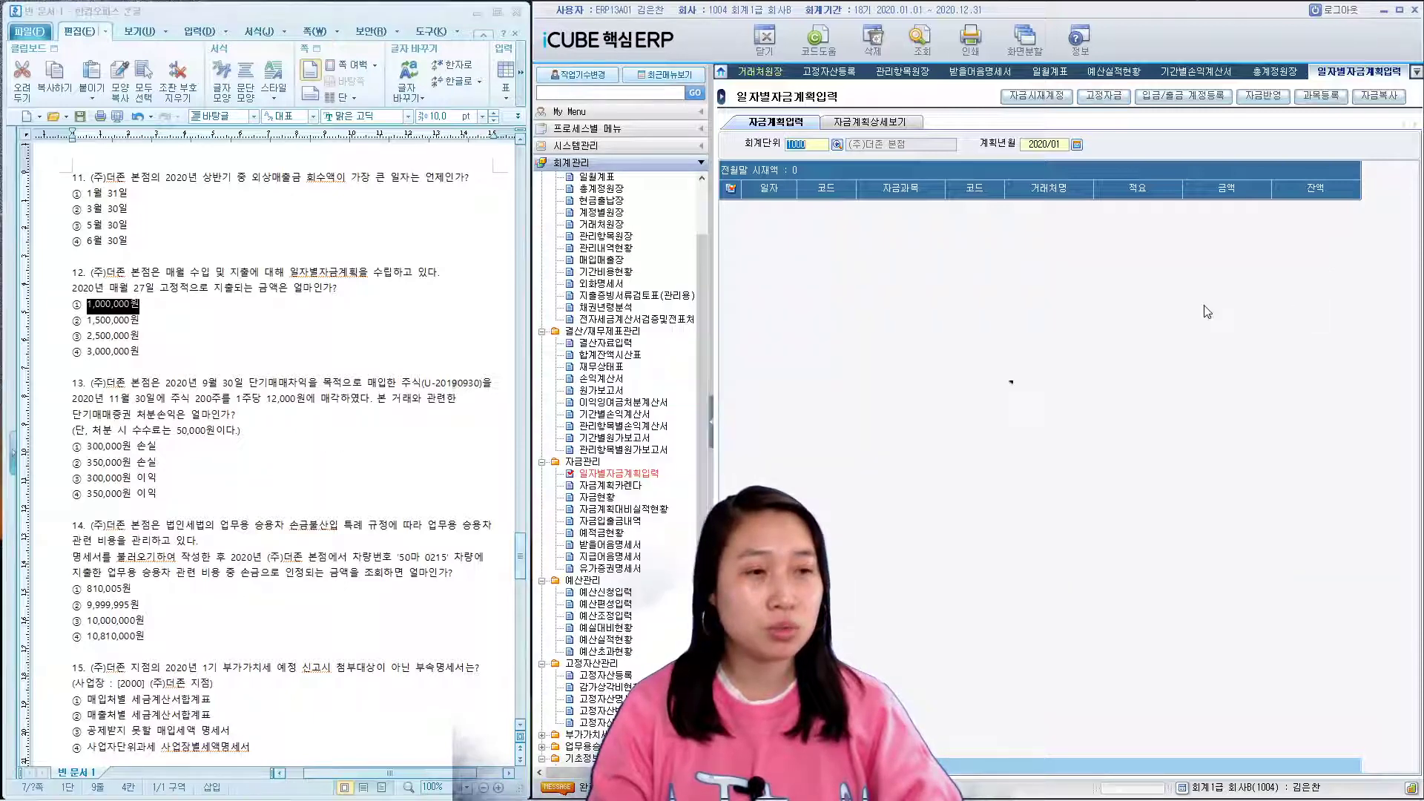
- Query the 유가증권명세서 of (주)더존 본점 for 기표일자 2020/01/01 through 2020/12/31 for question 13
click(623, 570)
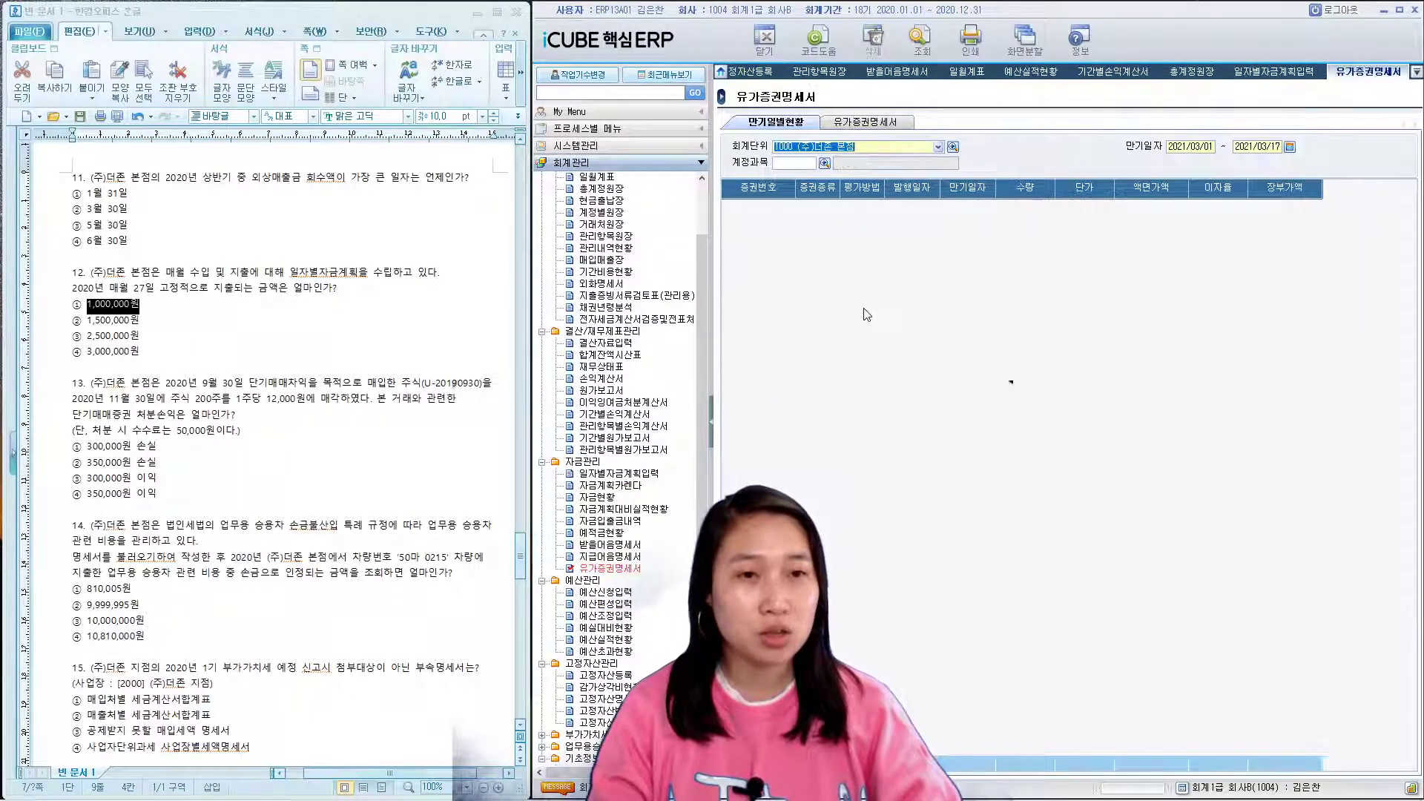
click(904, 128)
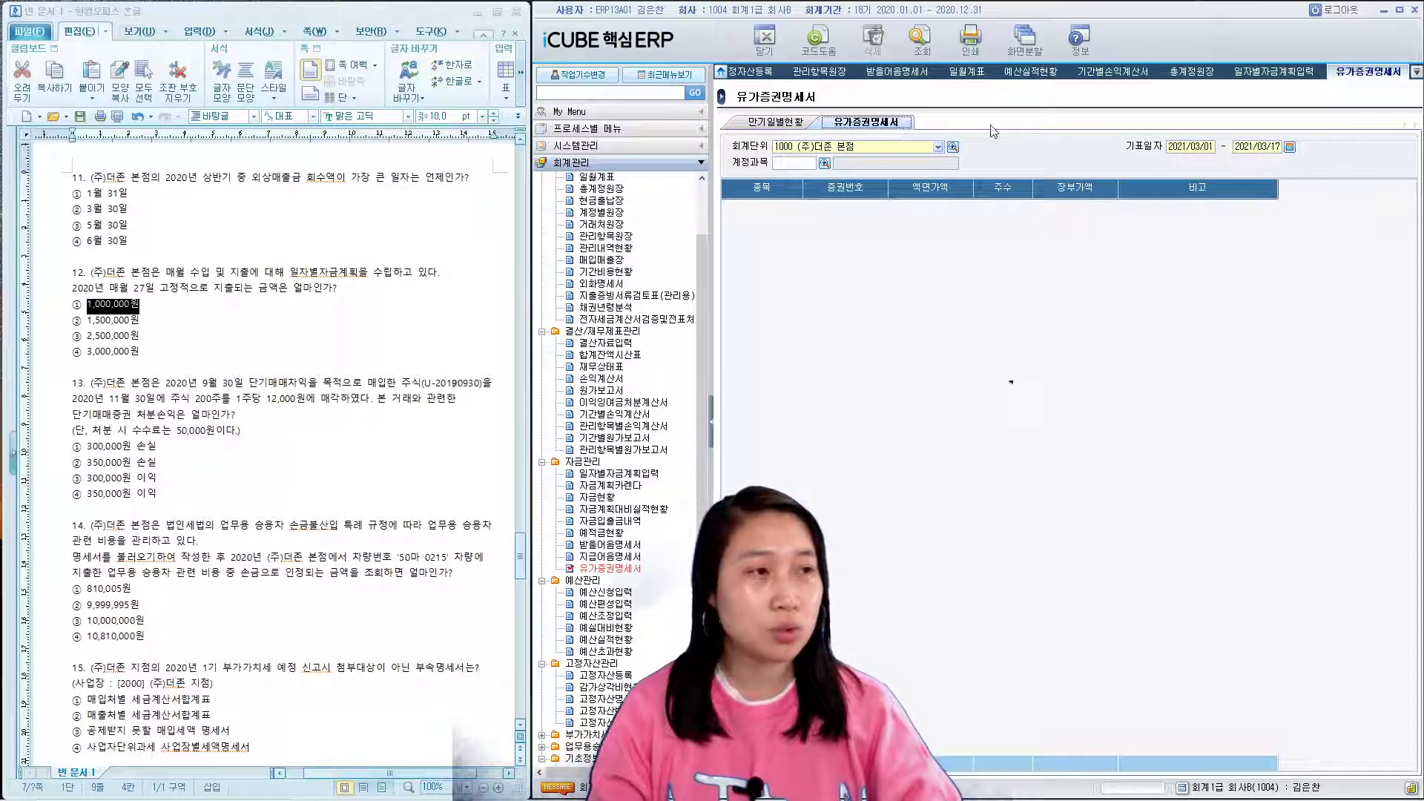
click(1189, 147)
text(20200101)
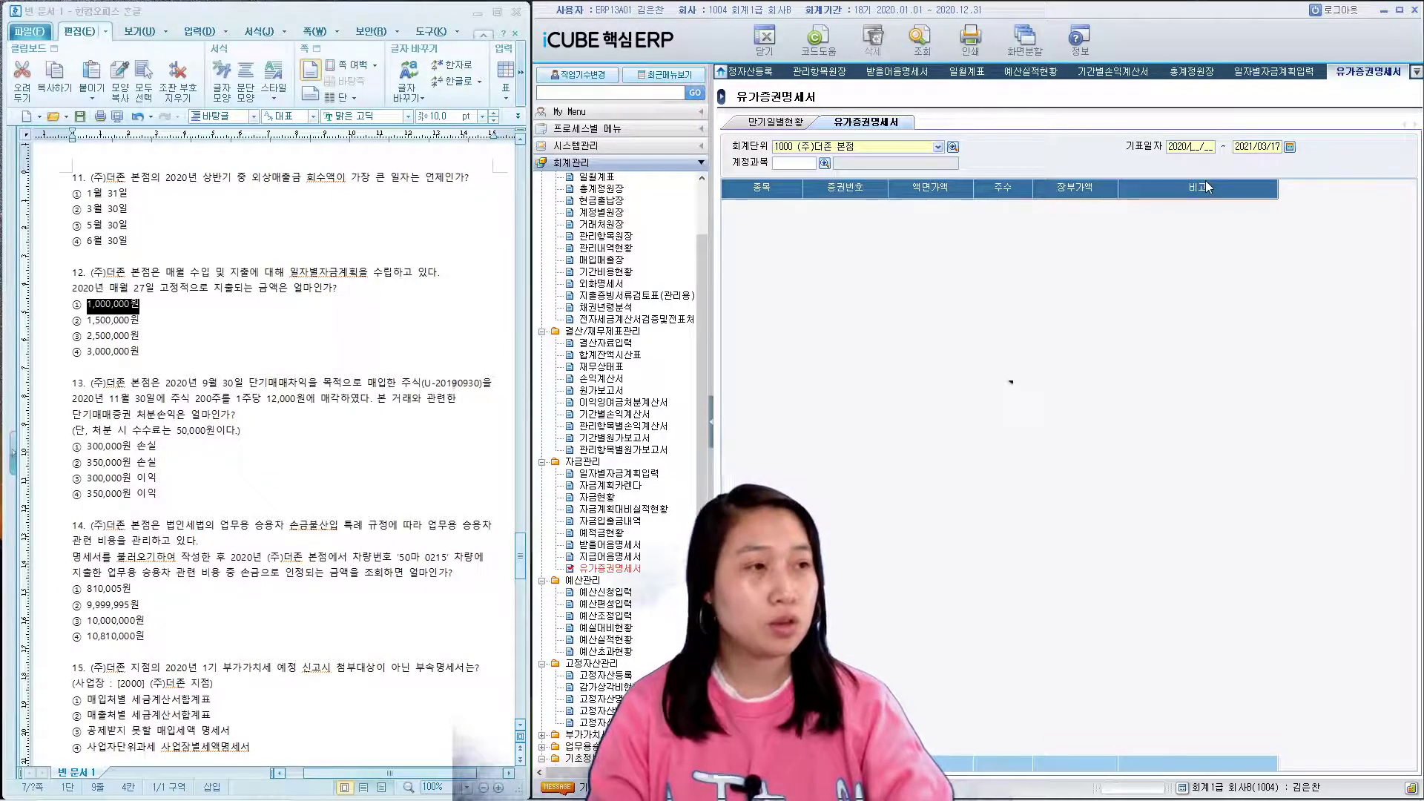
key(Return)
text(2)
text(020/12/31)
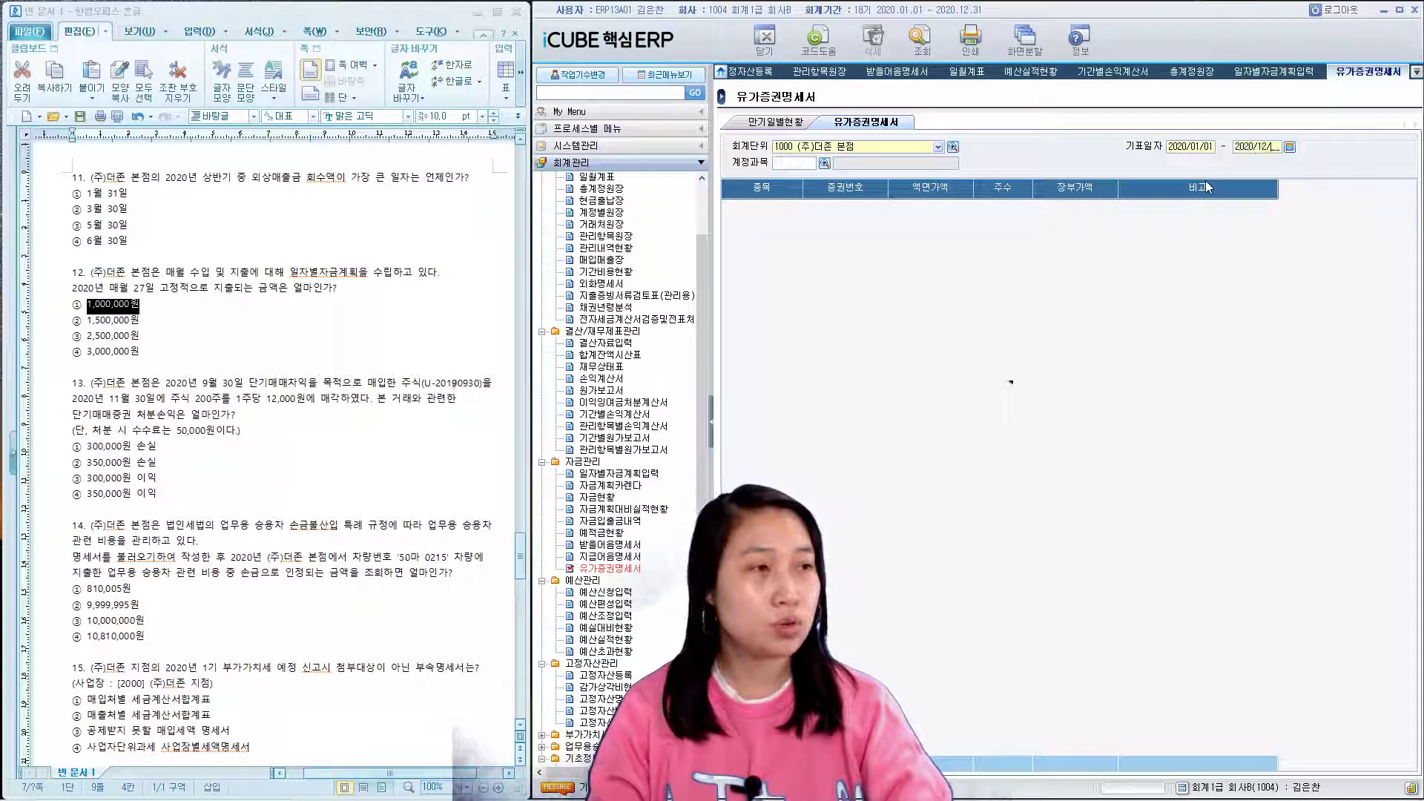
click(920, 41)
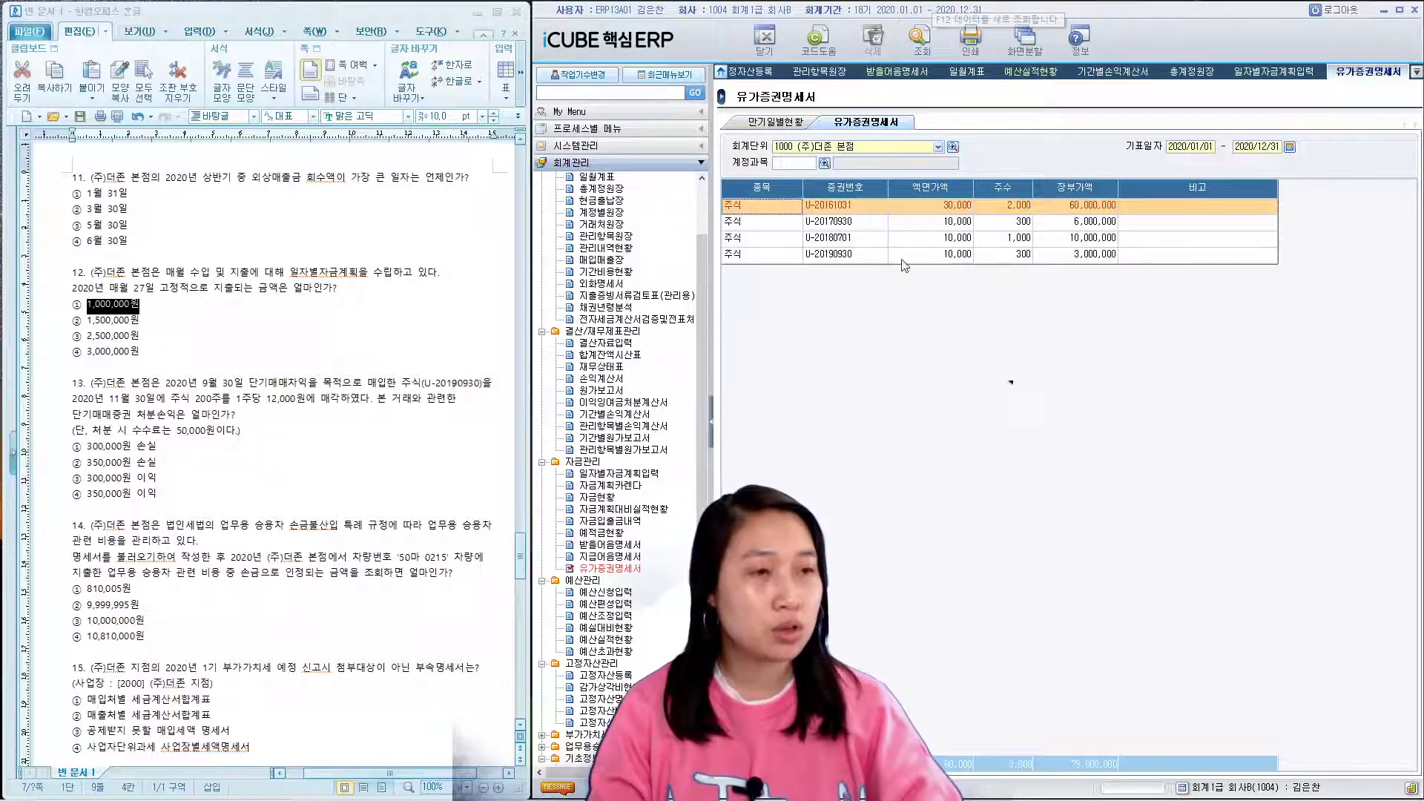
- Match the stock U-20190930 with the one named in question 13 and check its 액면가액
click(845, 255)
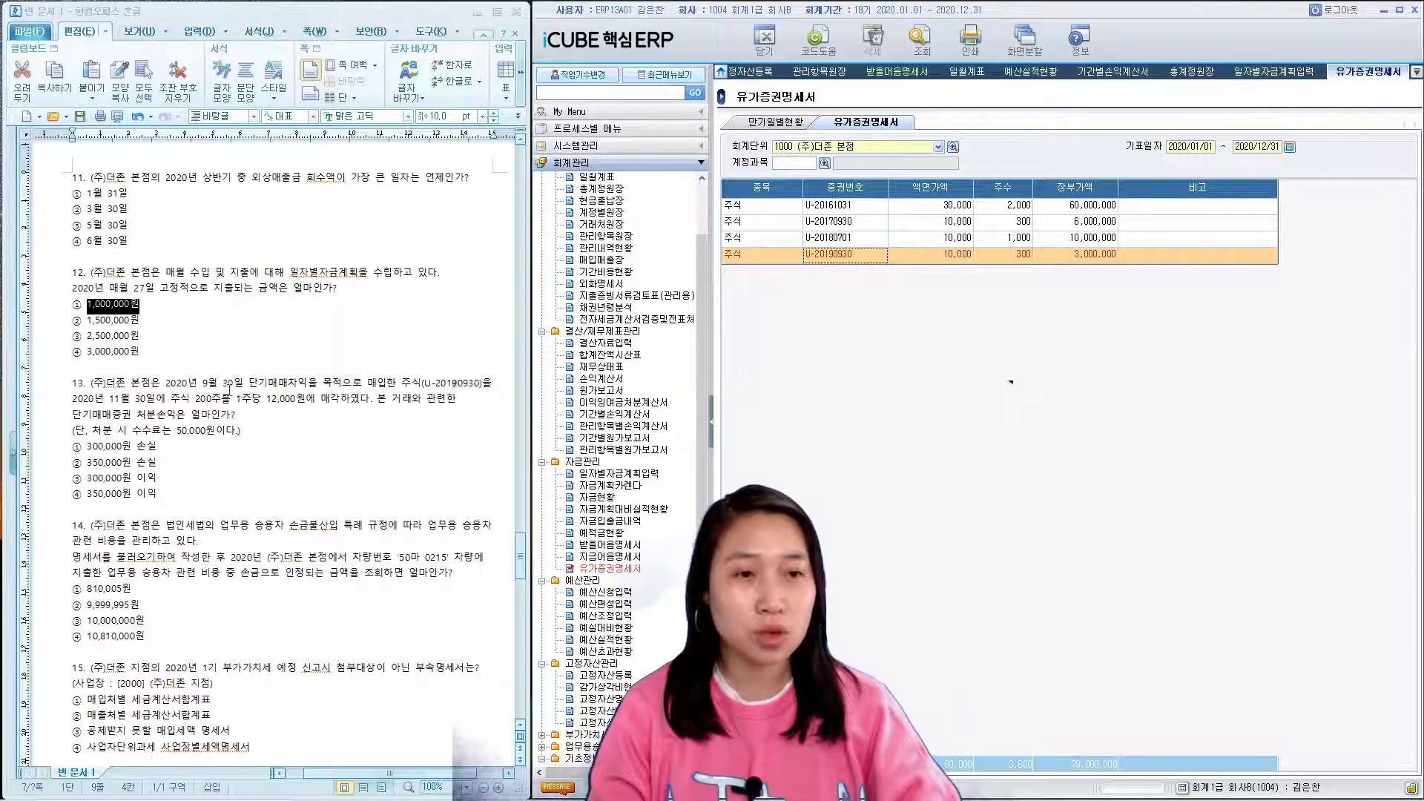
drag(422, 384, 441, 383)
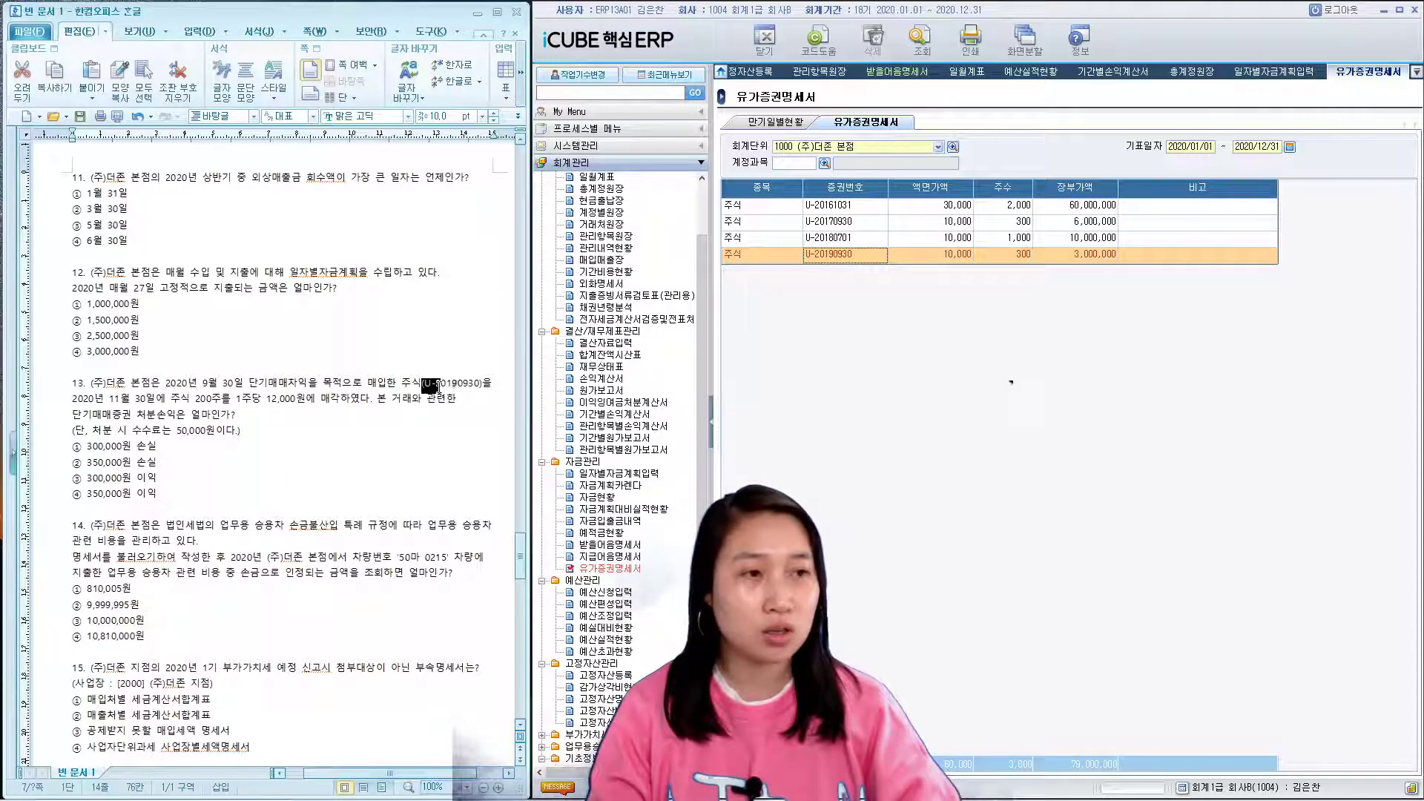
click(955, 259)
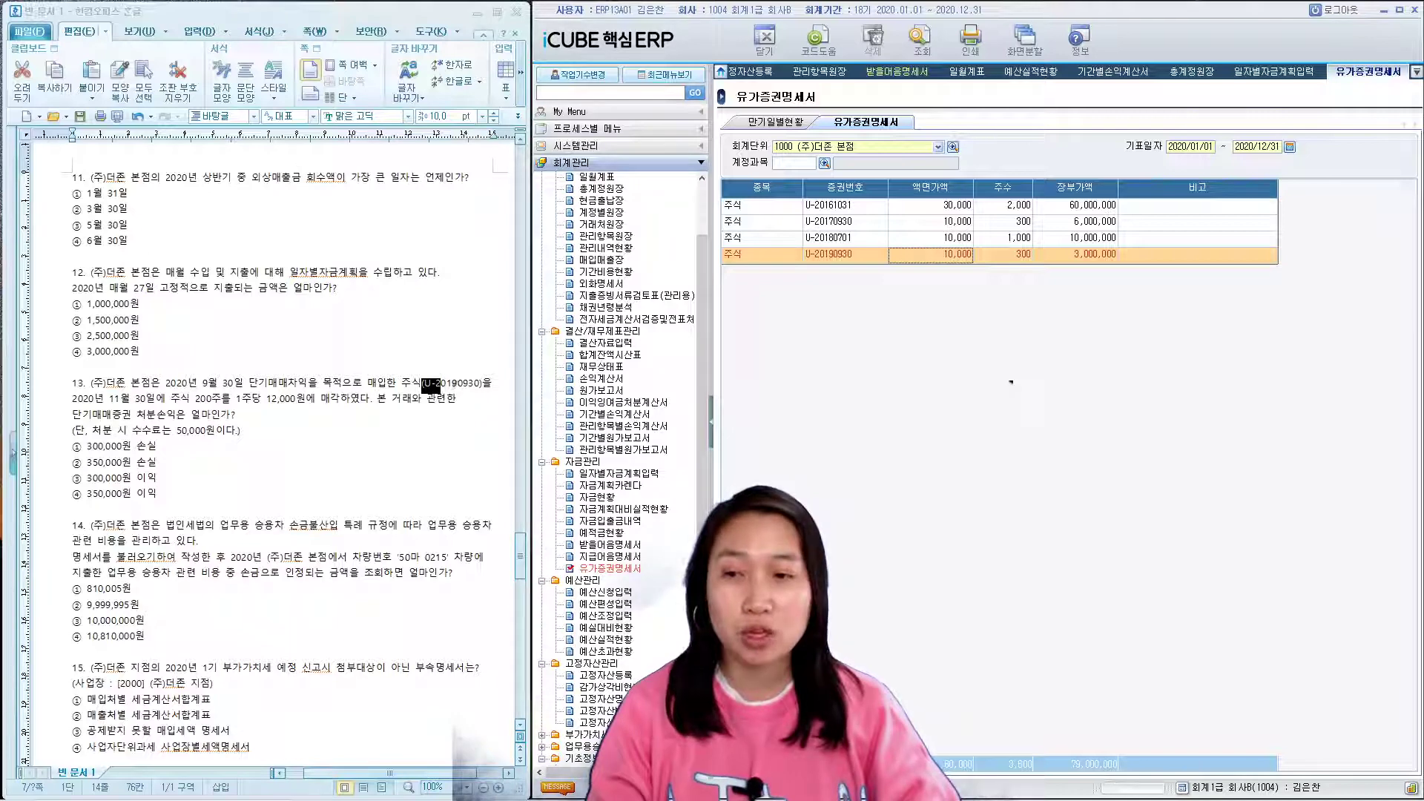
- Calculate 200 × 2000 minus 50000 in the calculator, and highlight choice ④ 350,000원 이익 of question 13
key(alt+Tab)
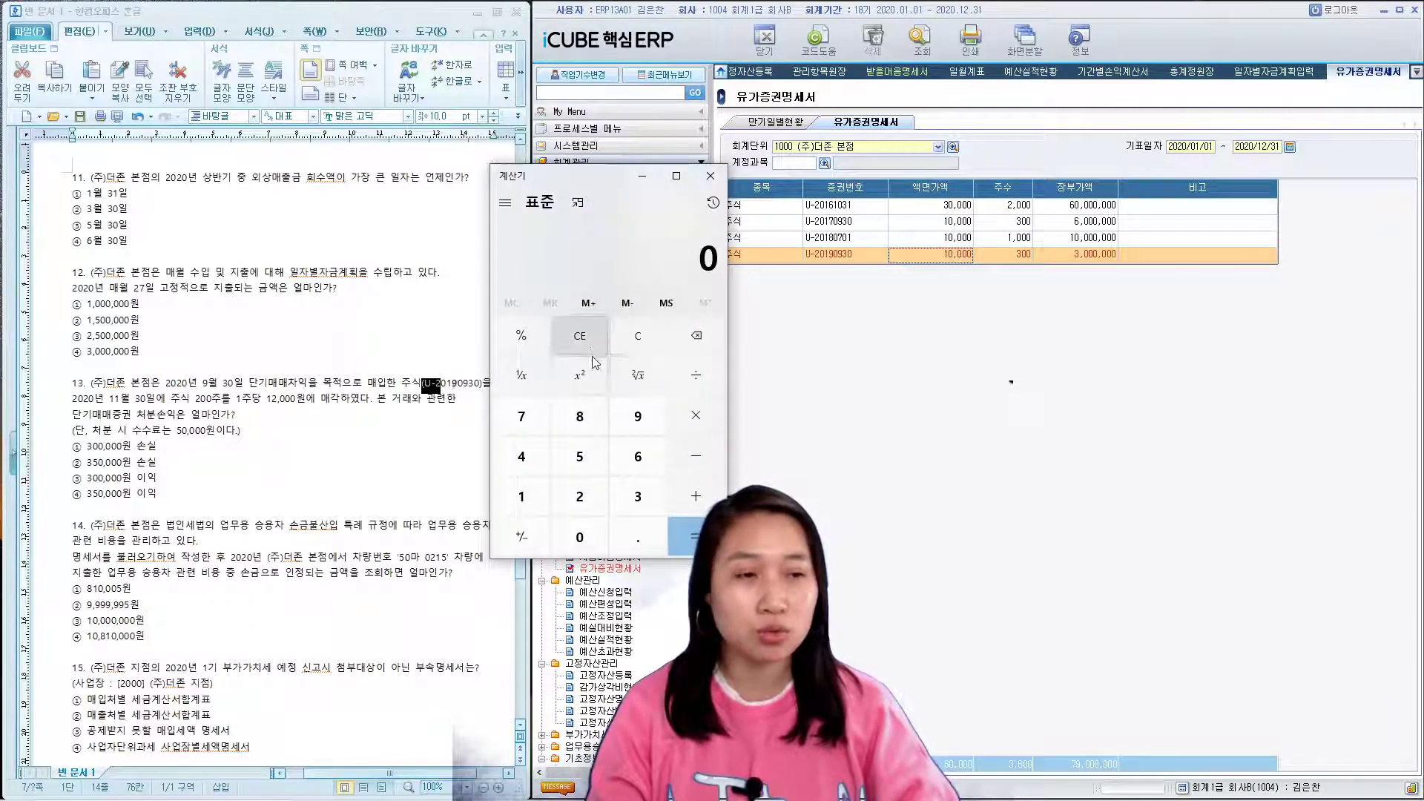
text(20)
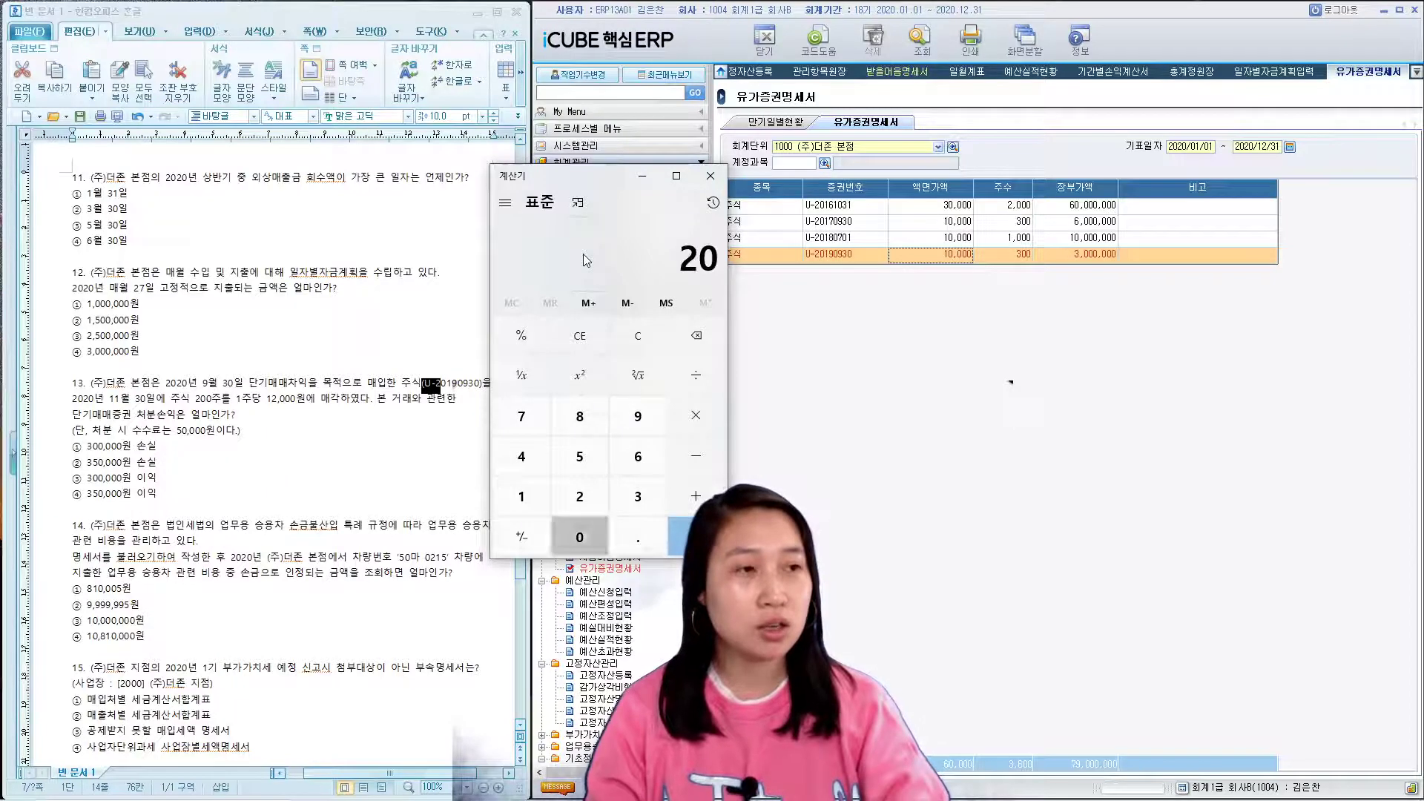
text(0*)
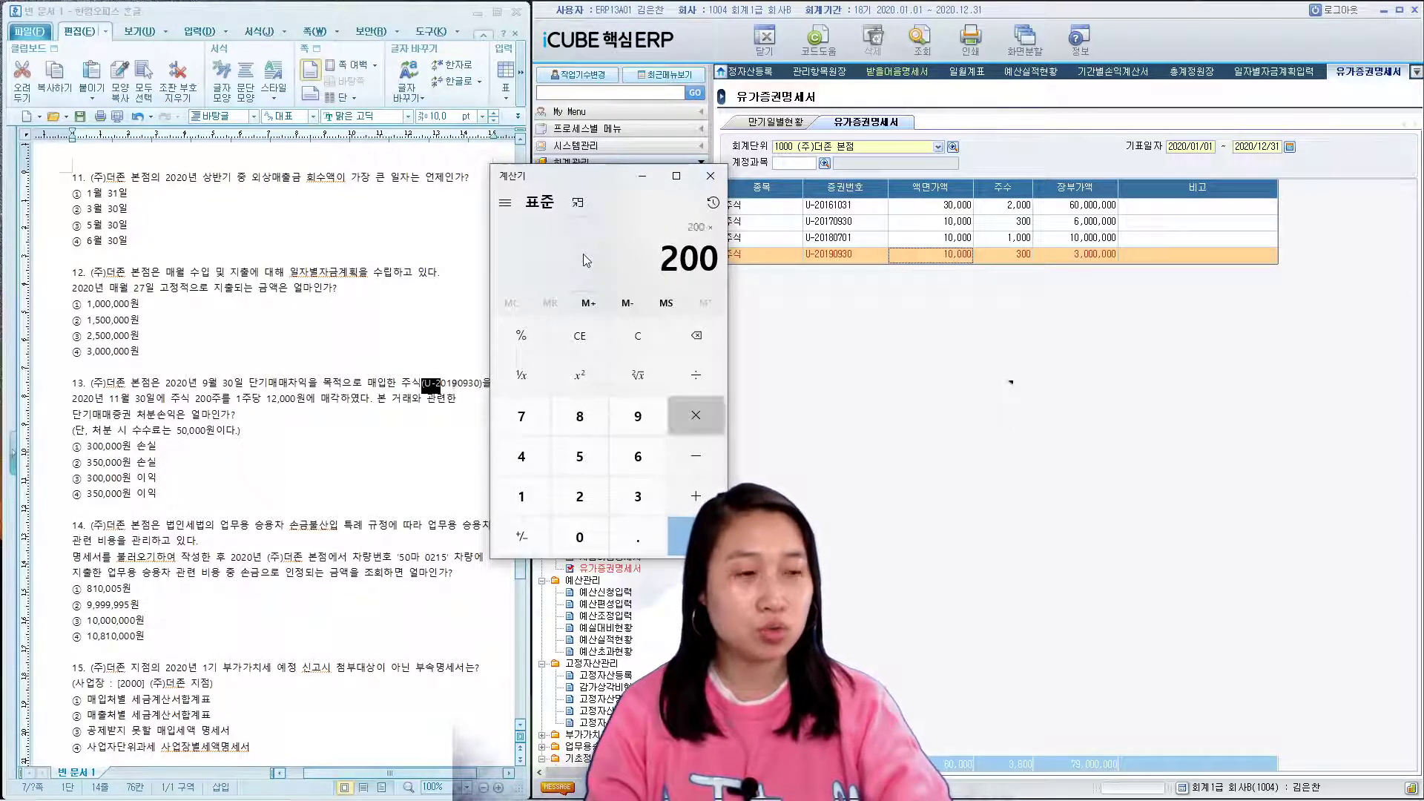
text(2000)
key(Return)
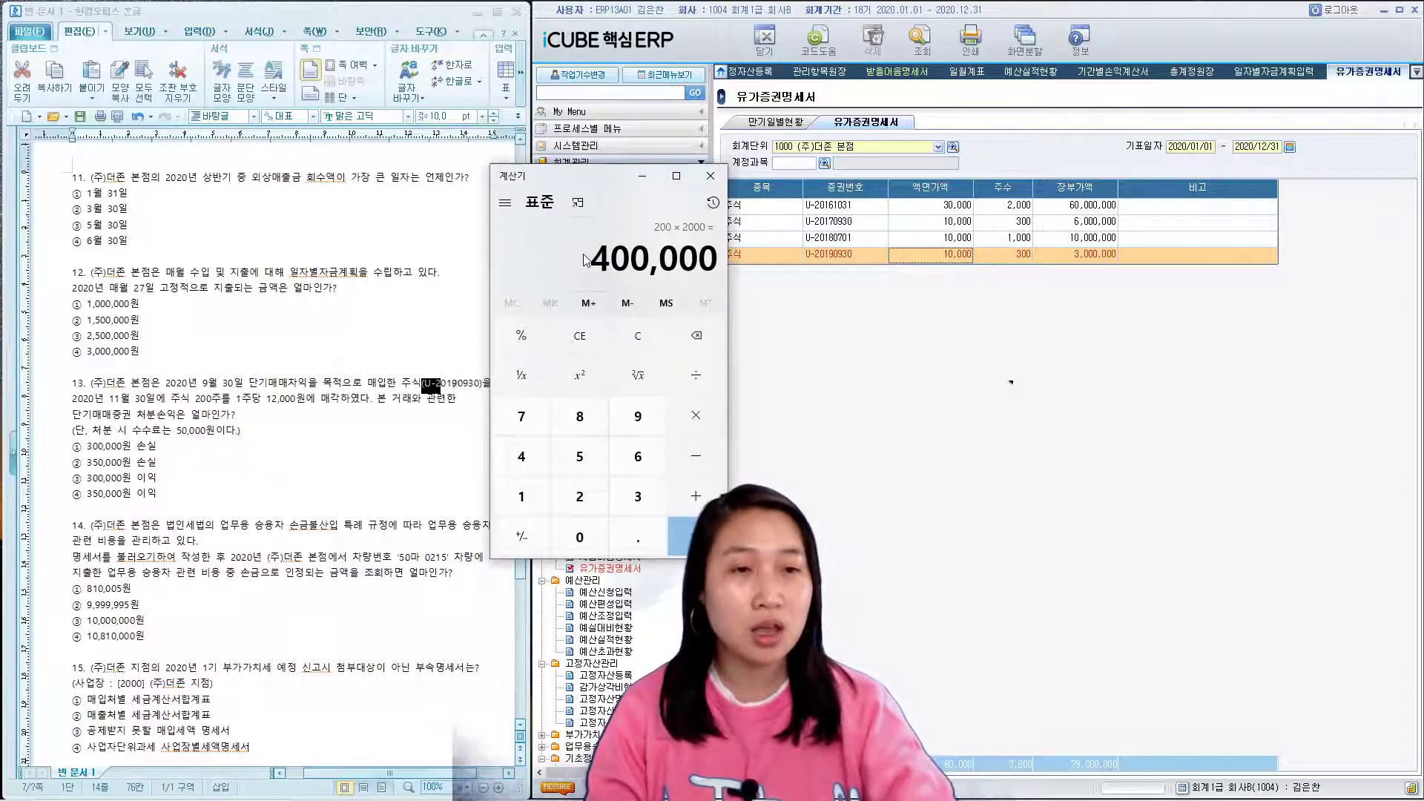
text(-50000)
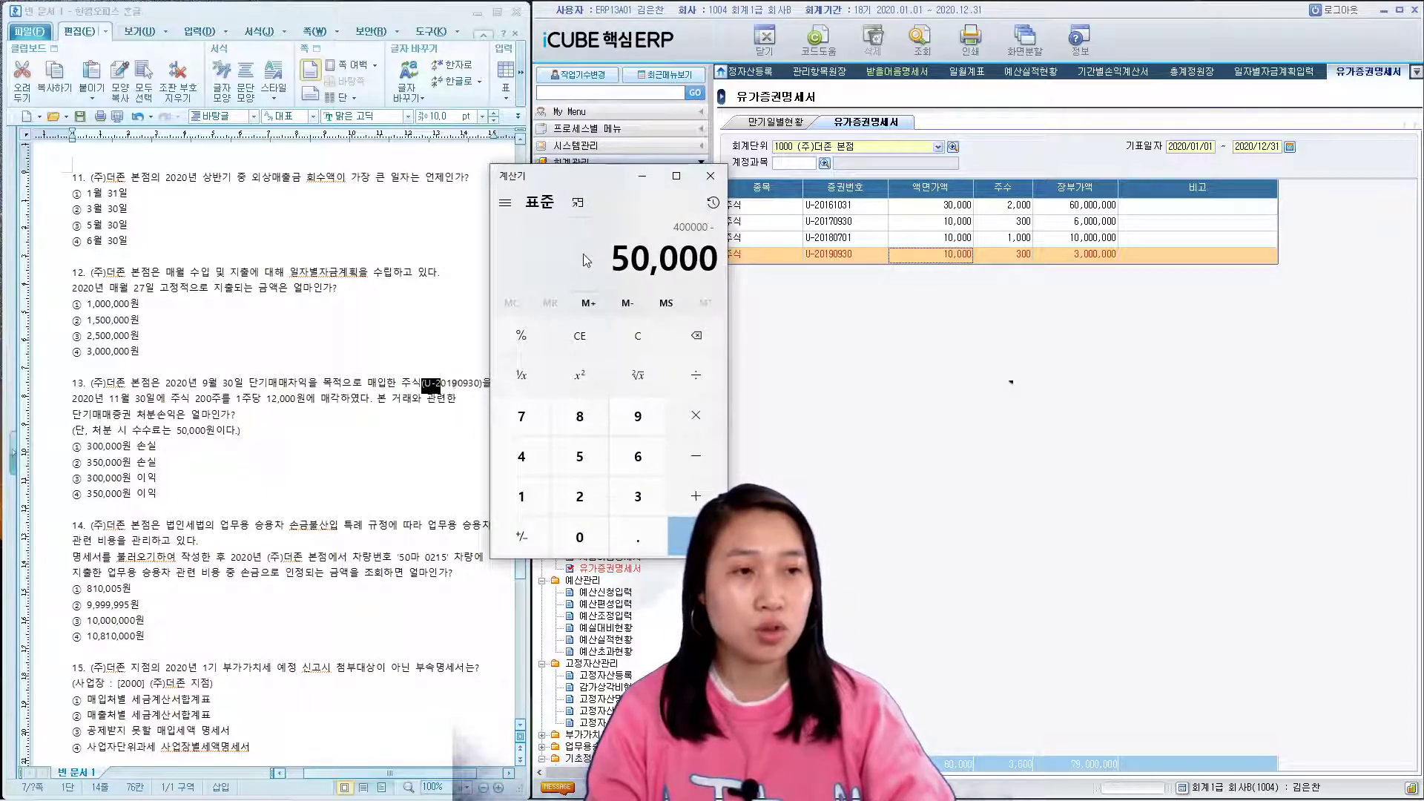
key(Return)
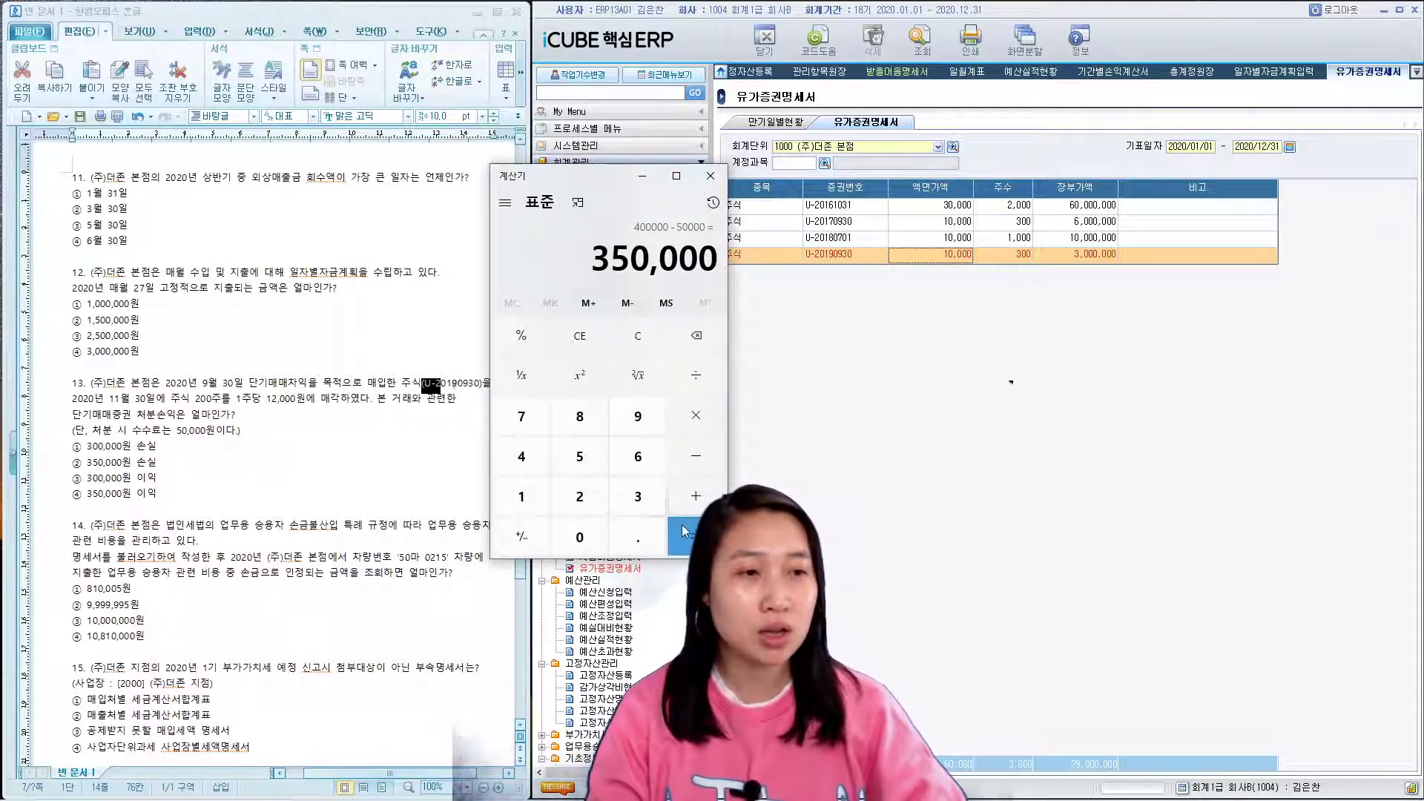
drag(72, 494, 157, 494)
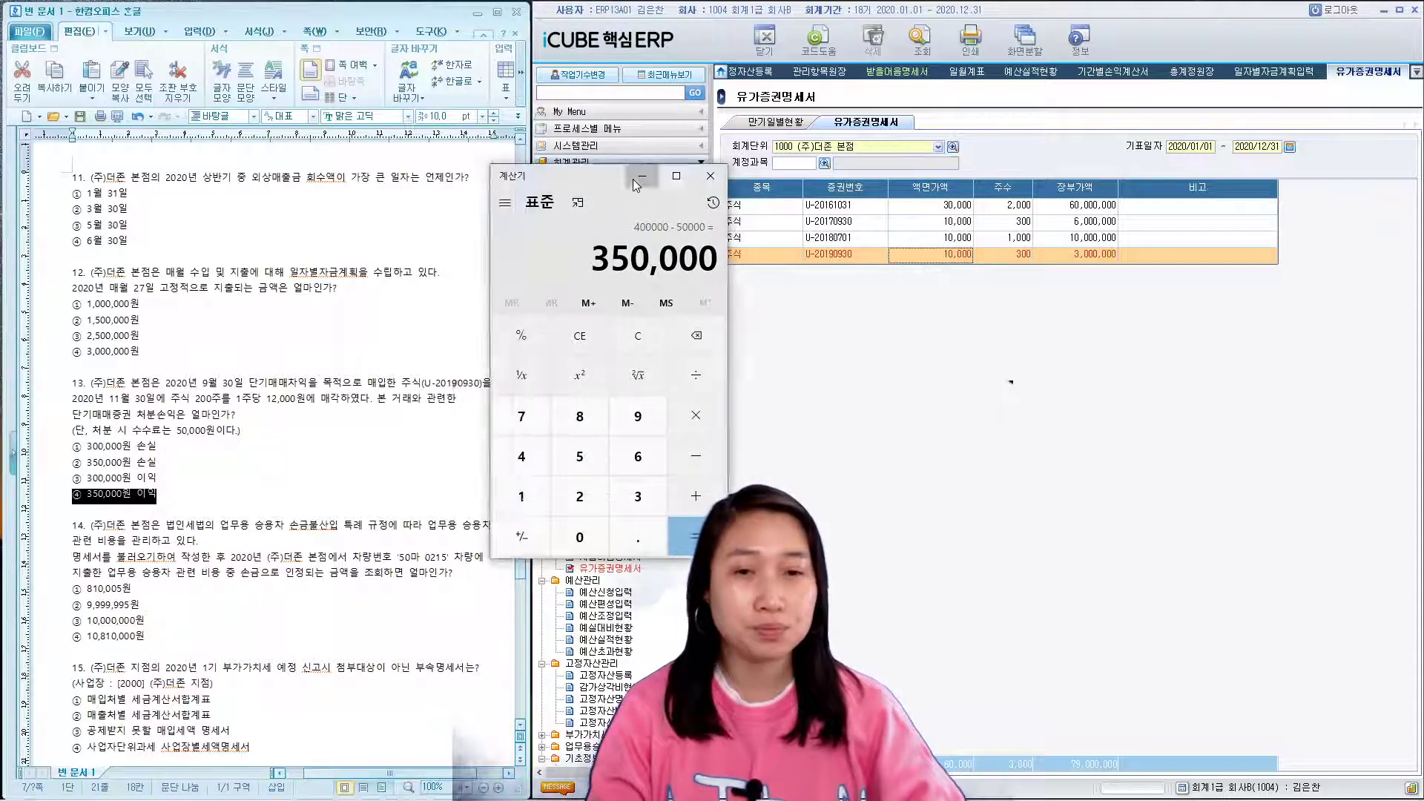
click(639, 178)
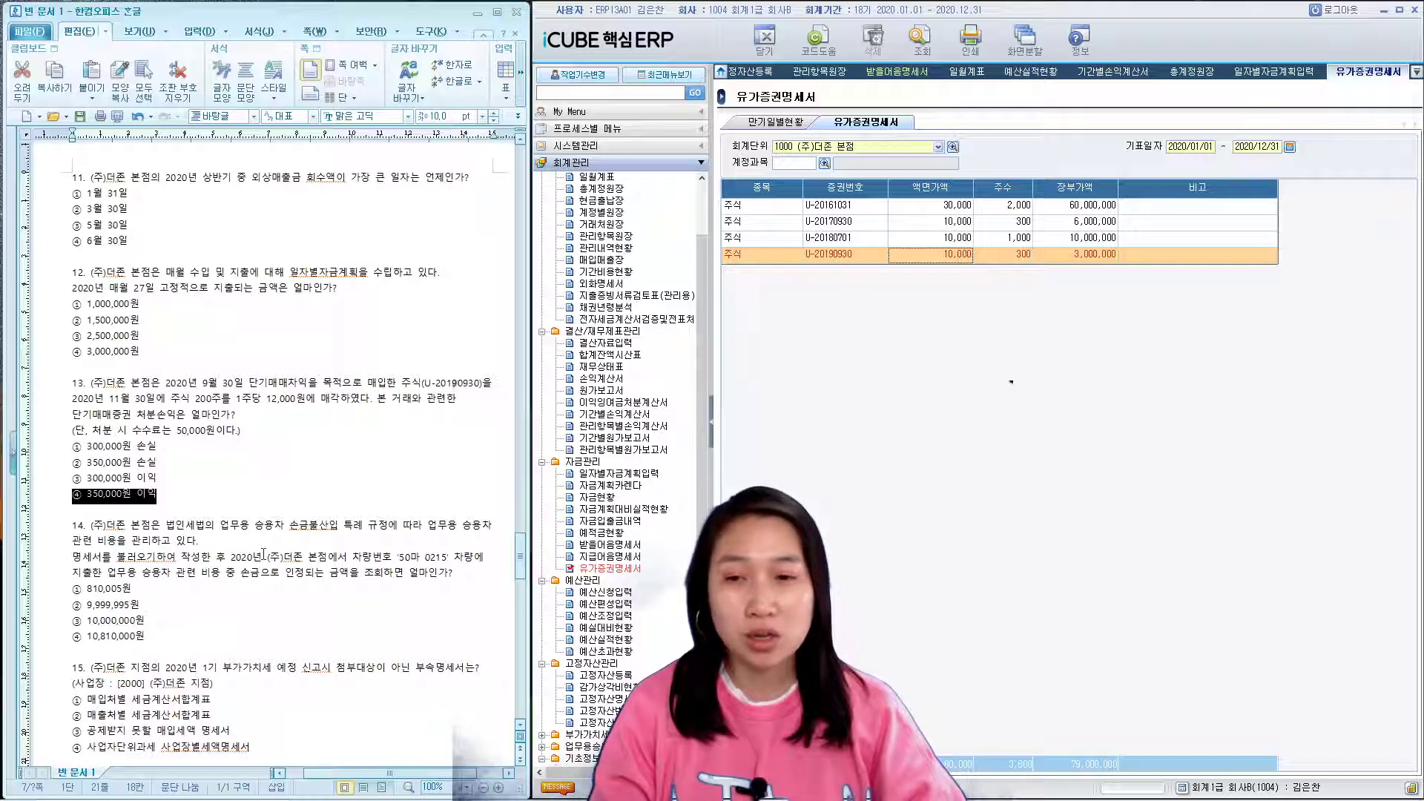
- Query the 업무용승용차 관련비용 명세서(관리용) of (주)더존 본점 for 2020/01/01 through 2020/12/31 for question 14
scroll(263, 555, down, 3)
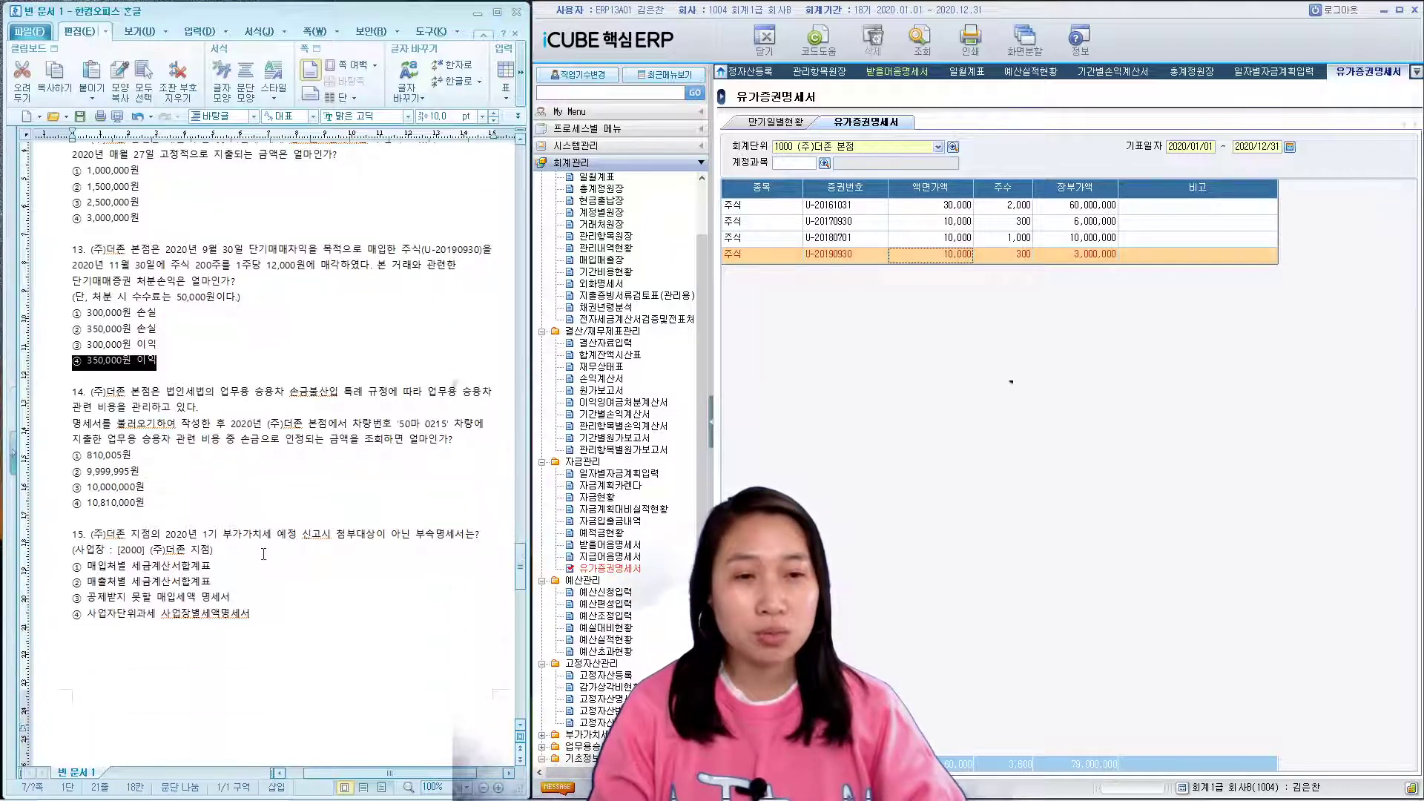
scroll(264, 555, down, 3)
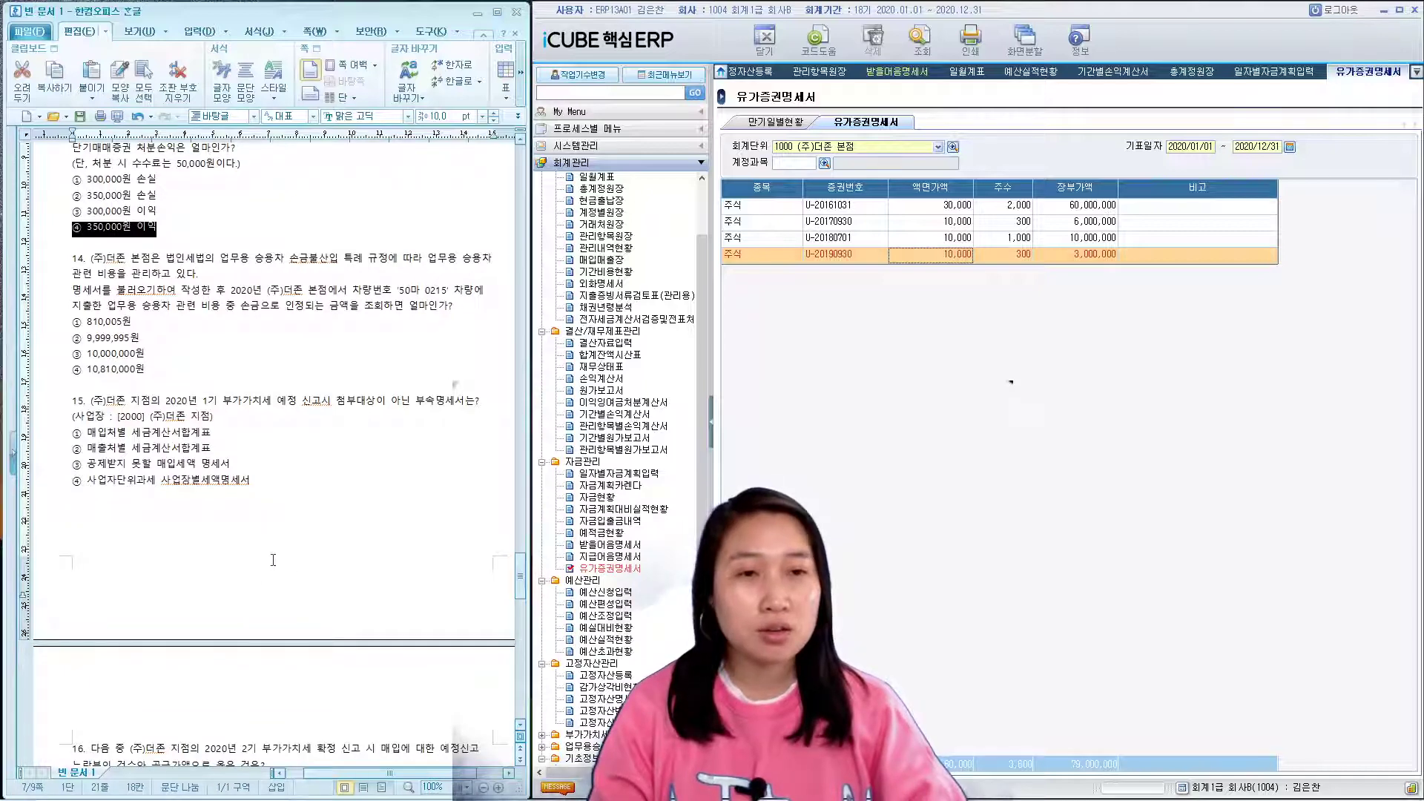
scroll(627, 558, down, 1)
scroll(626, 558, down, 1)
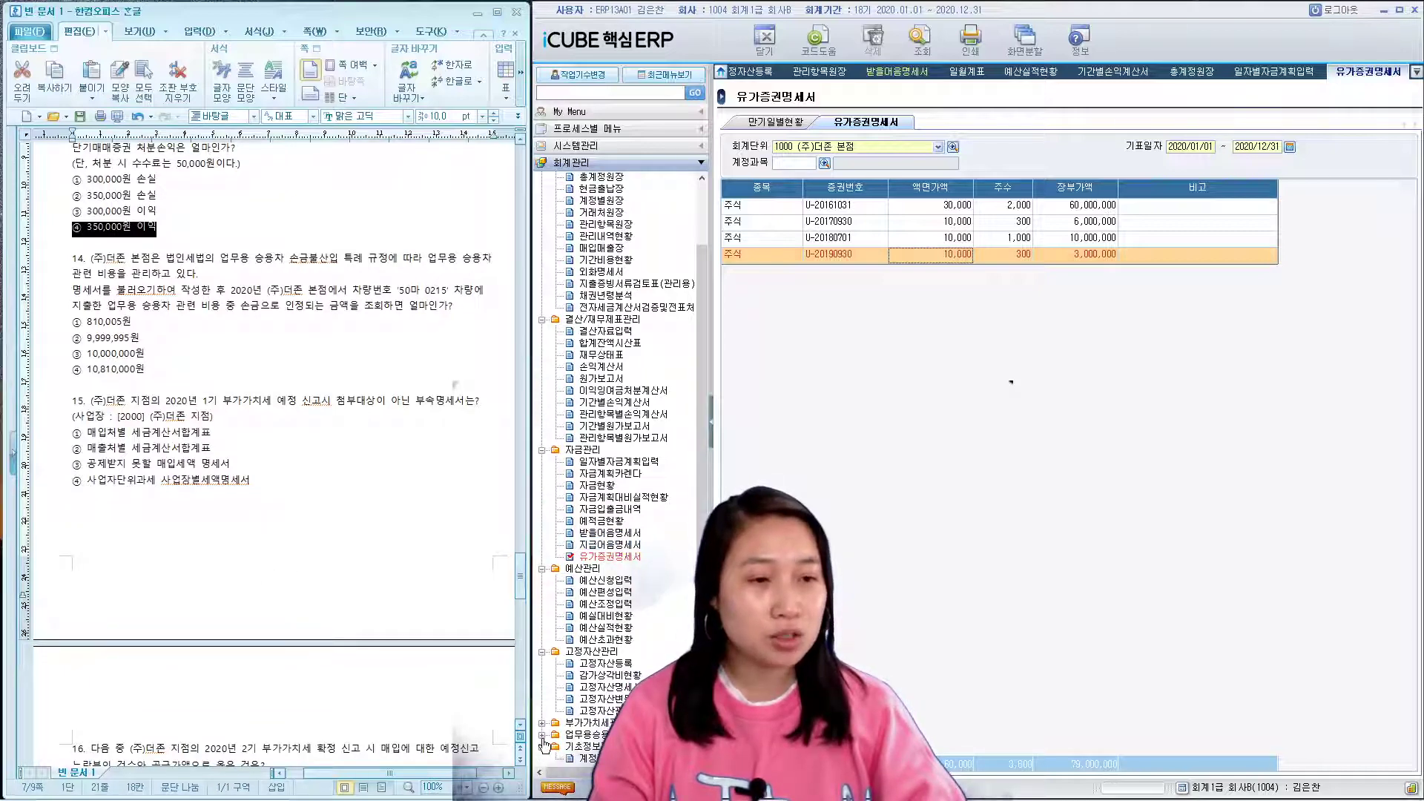
click(615, 546)
scroll(610, 678, down, 2)
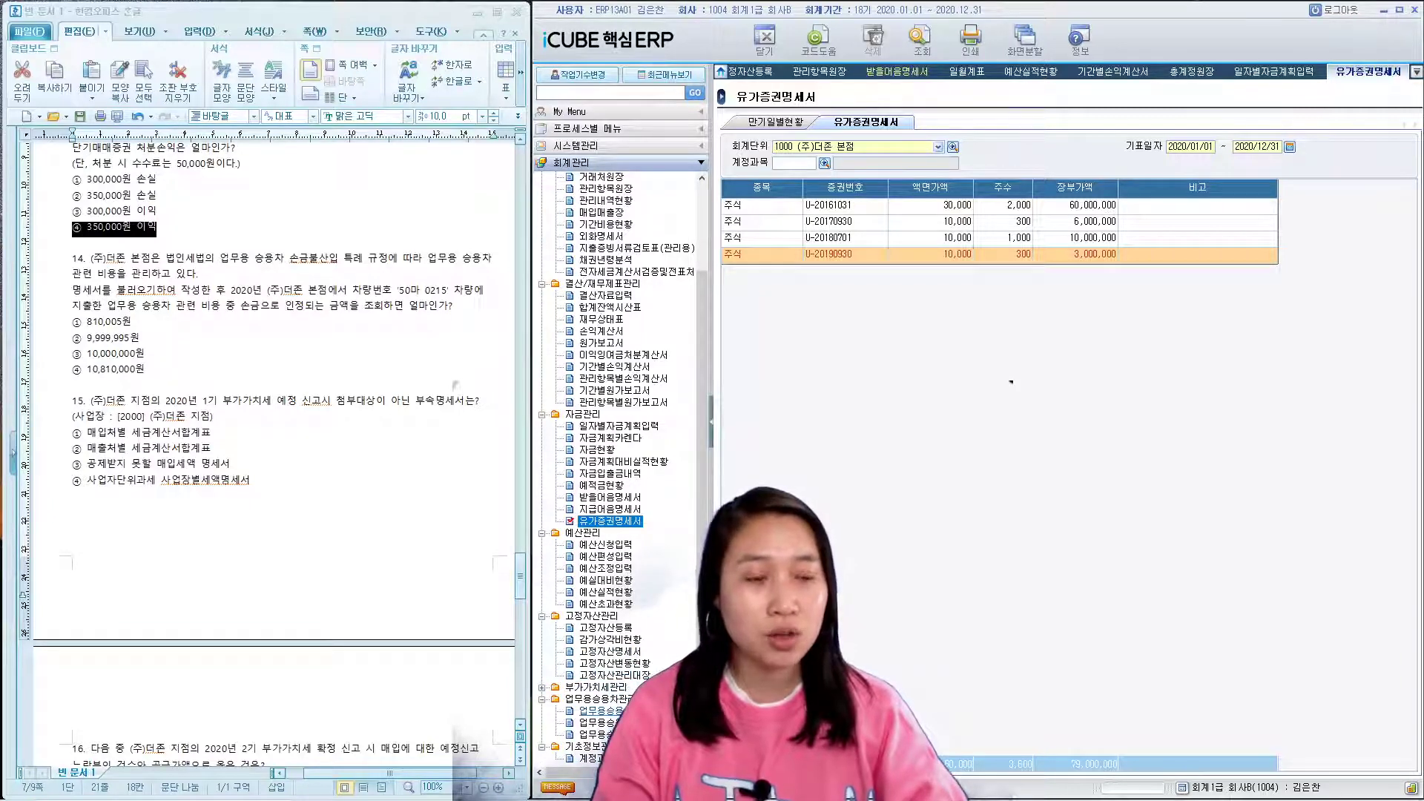
double_click(630, 734)
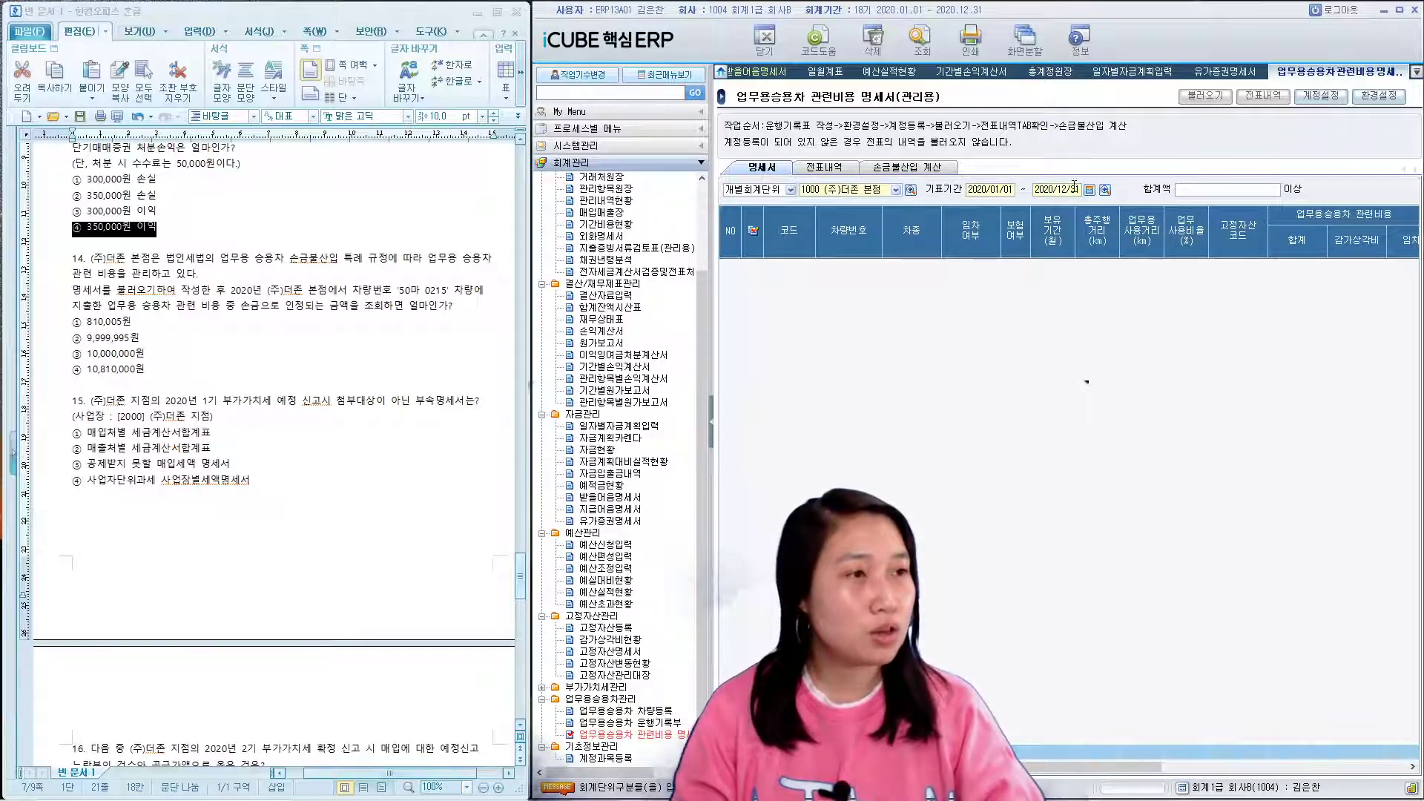
click(922, 39)
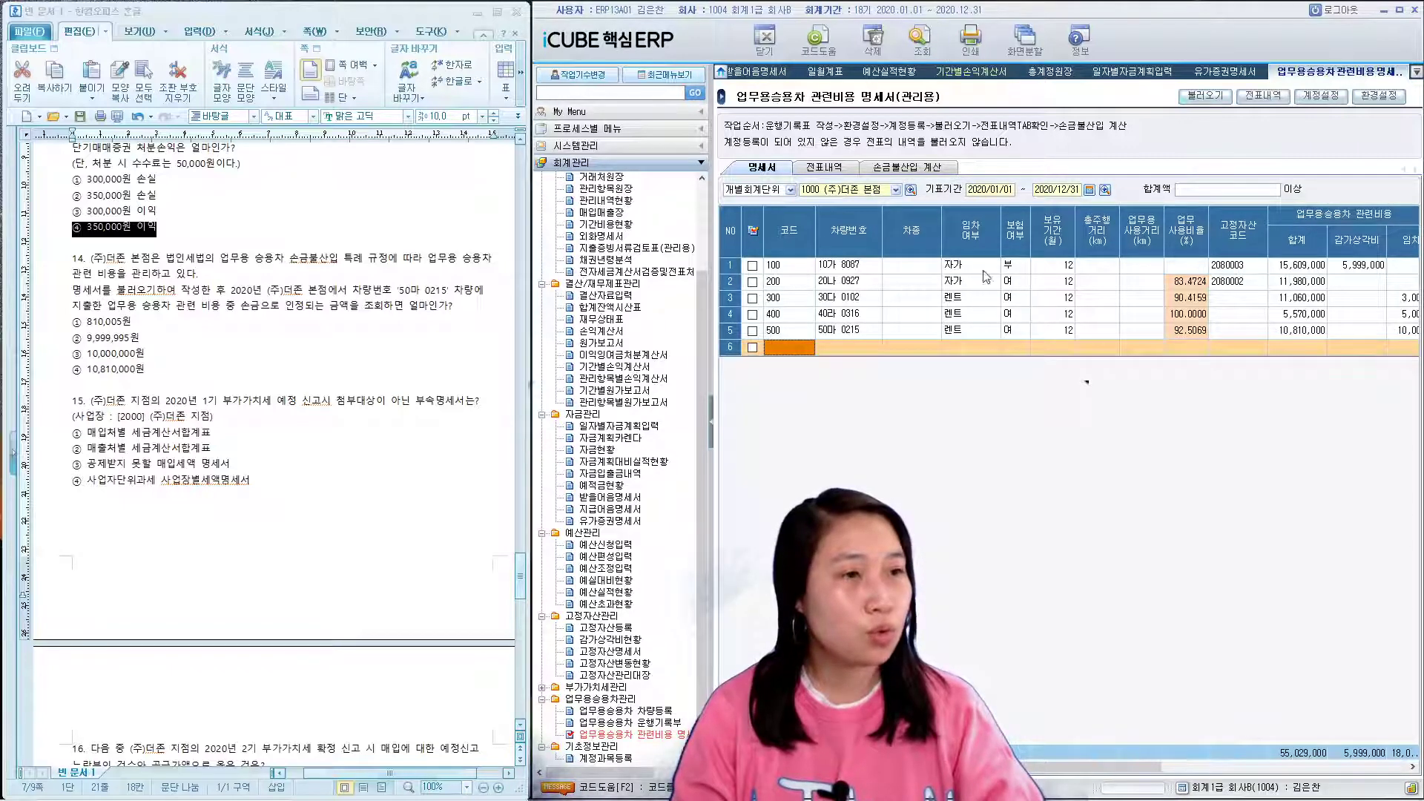
click(1200, 97)
click(963, 486)
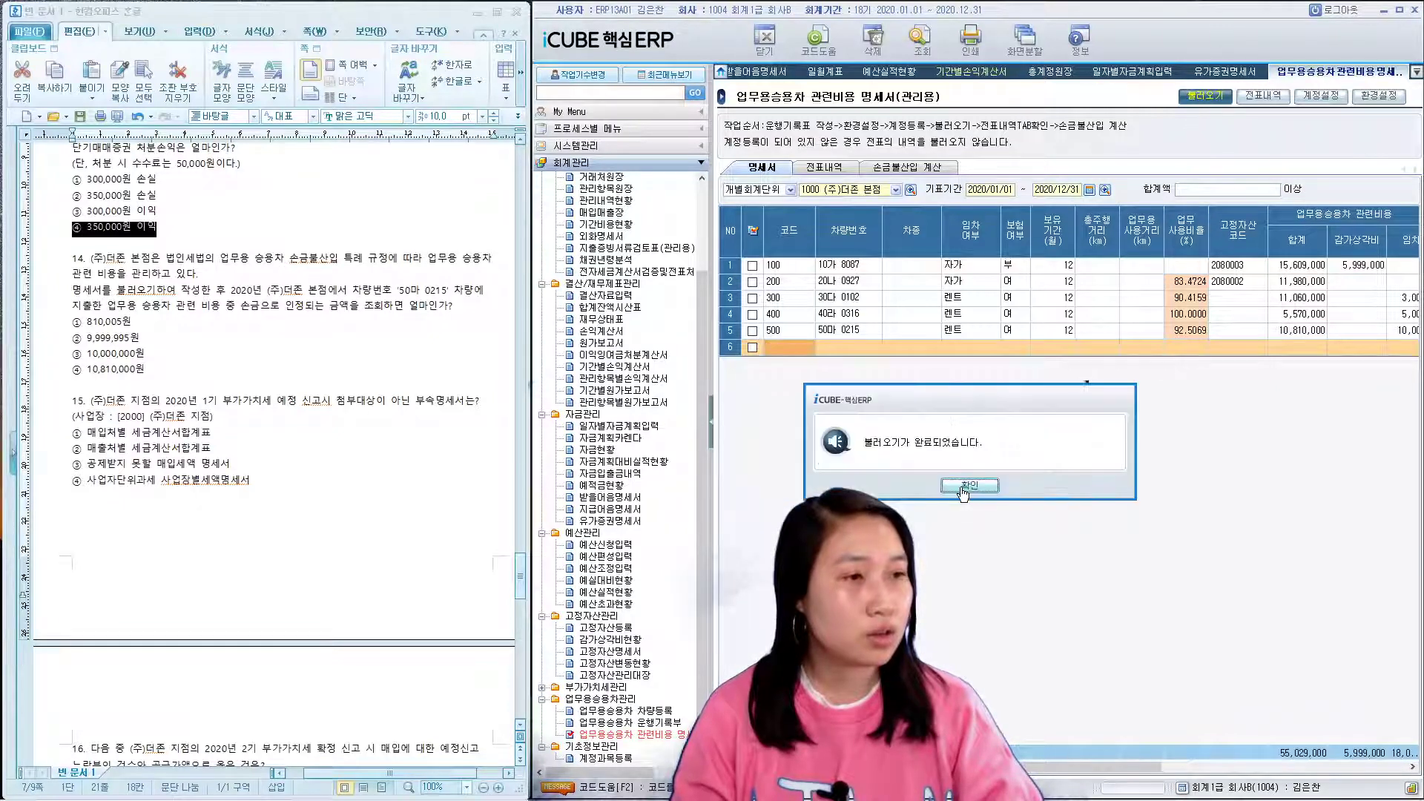
click(973, 486)
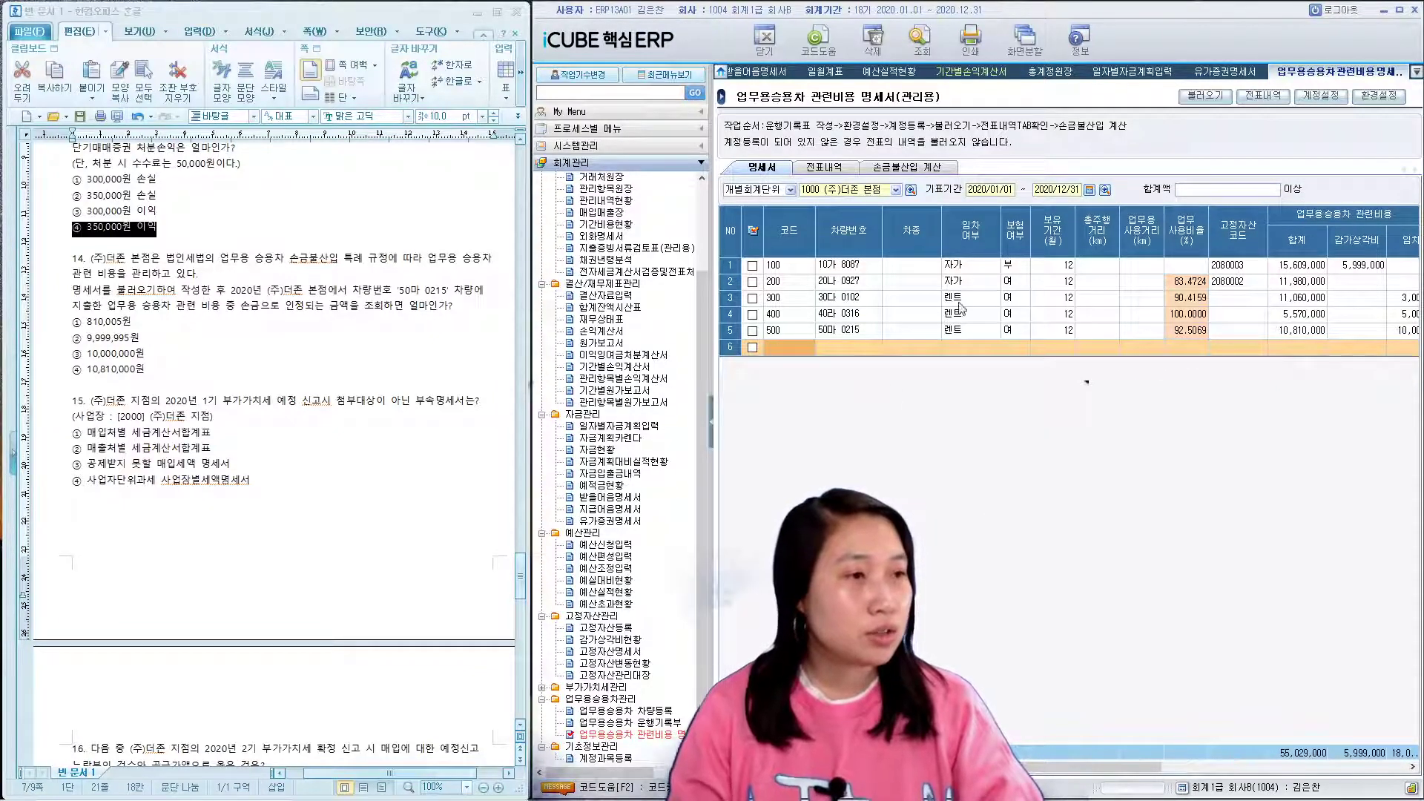
click(752, 330)
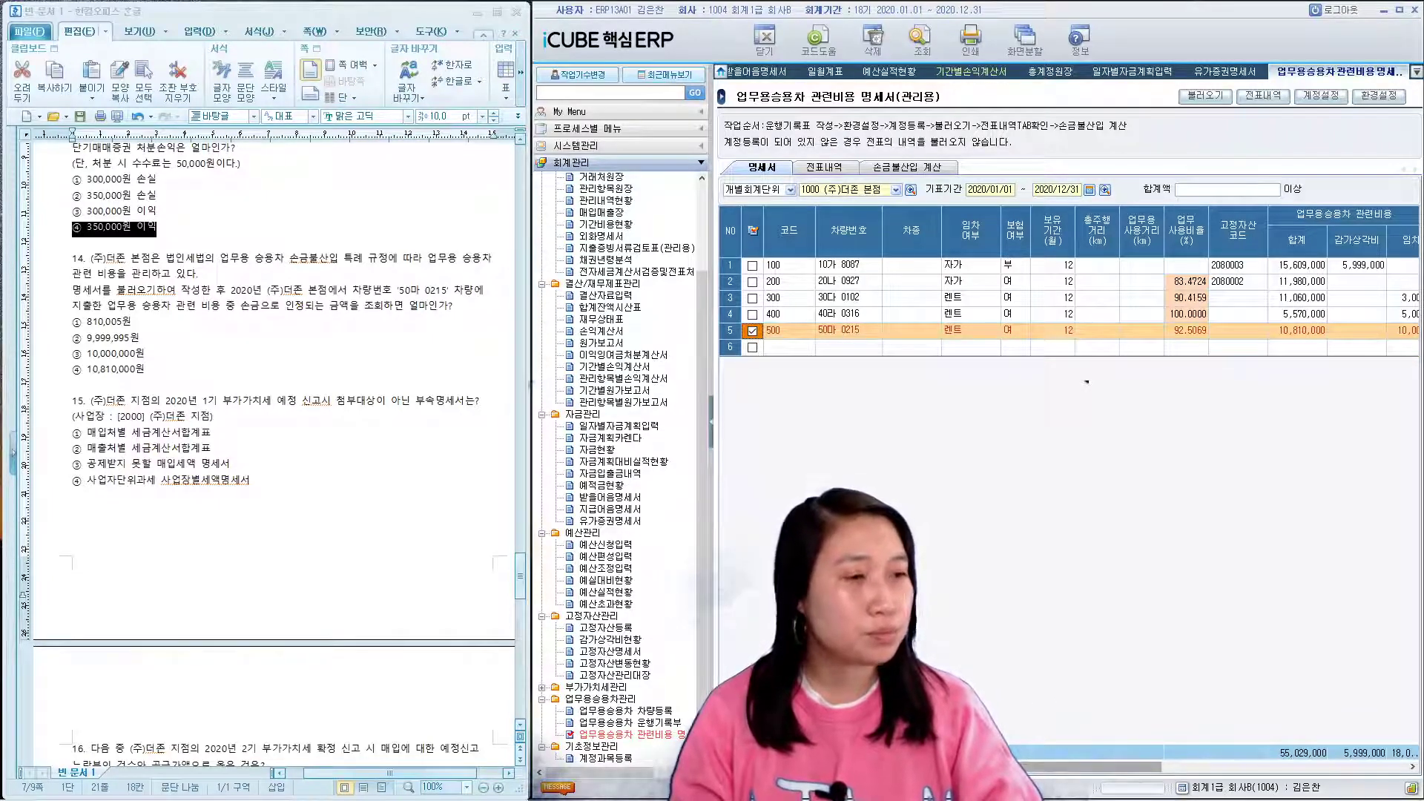
drag(1005, 768, 1262, 768)
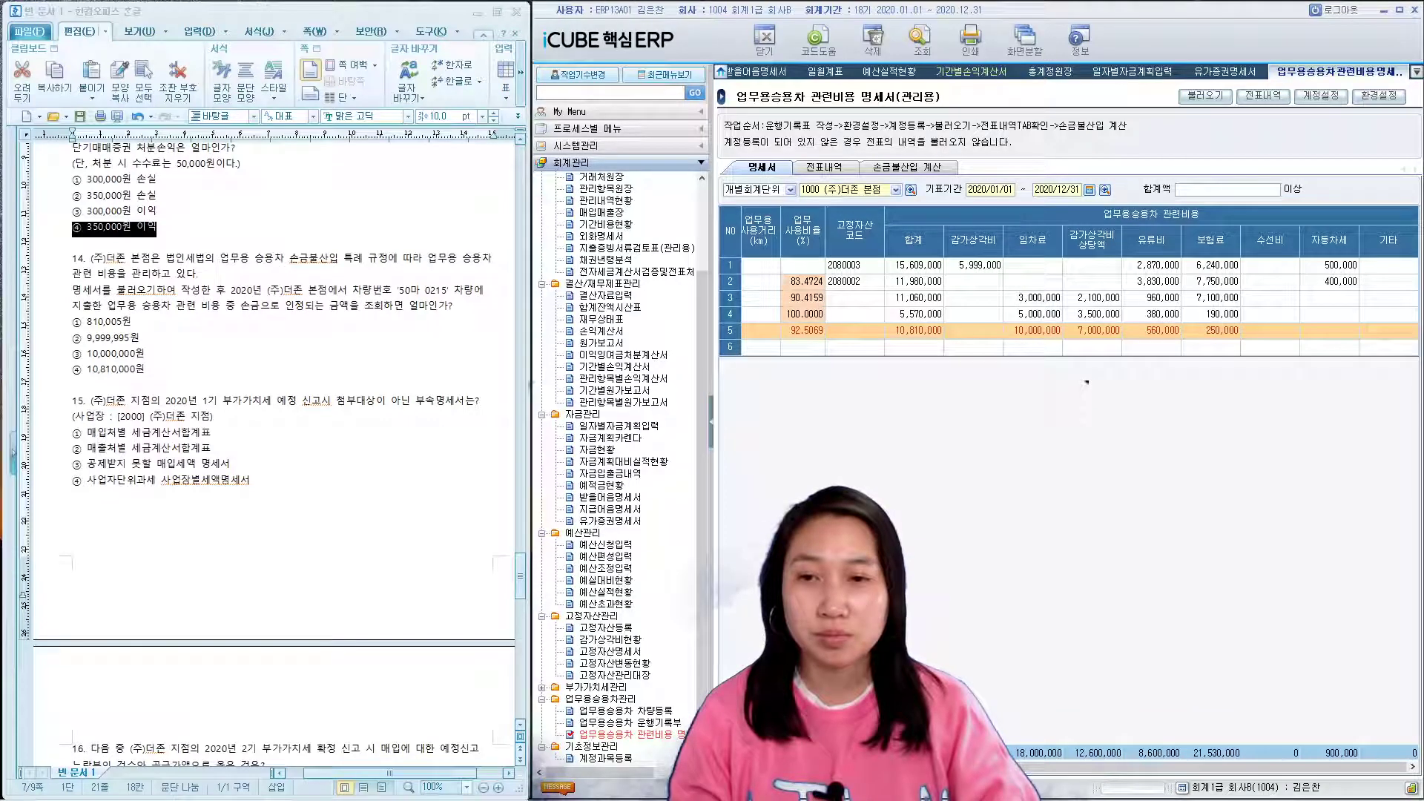
- Query the 손금불산입 계산 of (주)더존 본점 for 조회기간 2020/01/01 through 2020/12/31
click(923, 171)
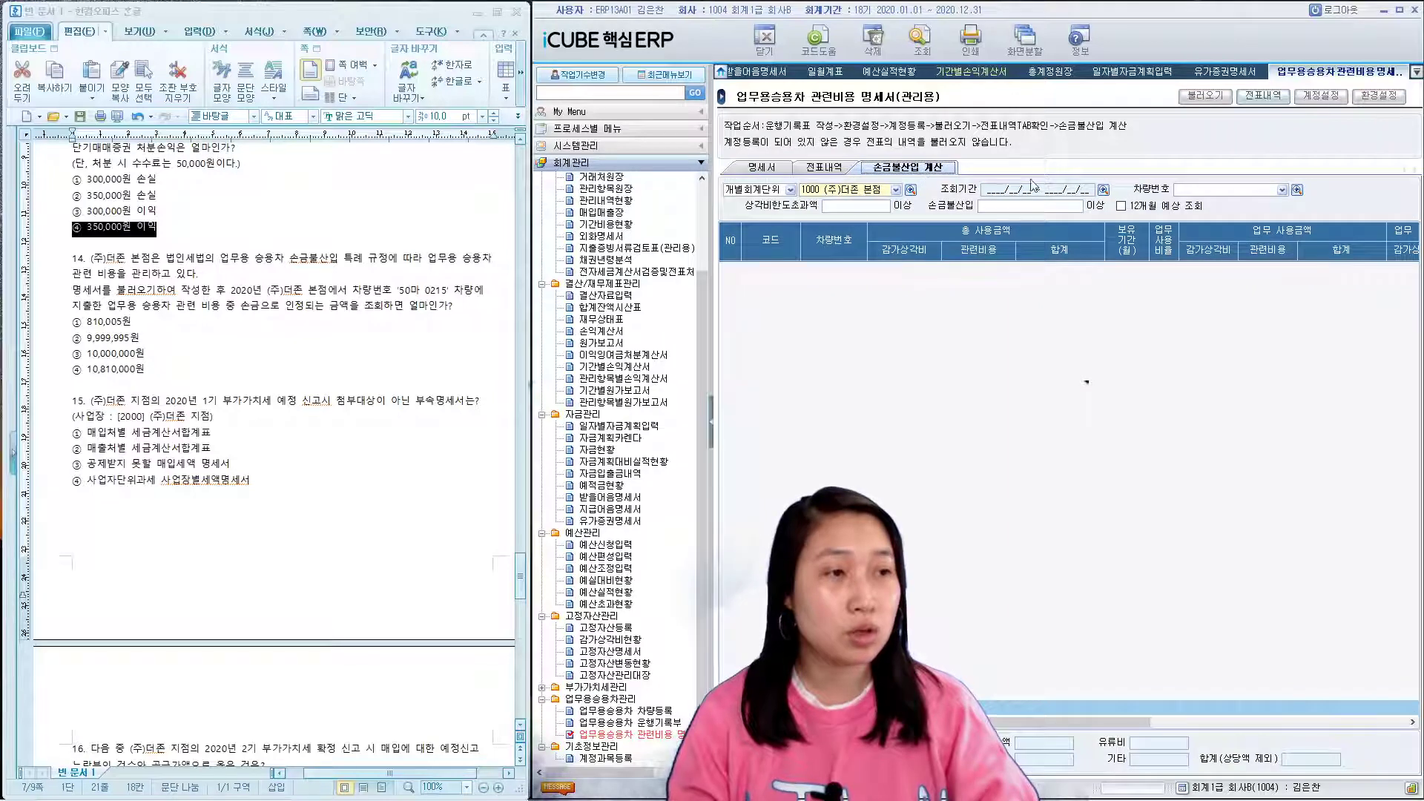
click(1103, 189)
double_click(949, 404)
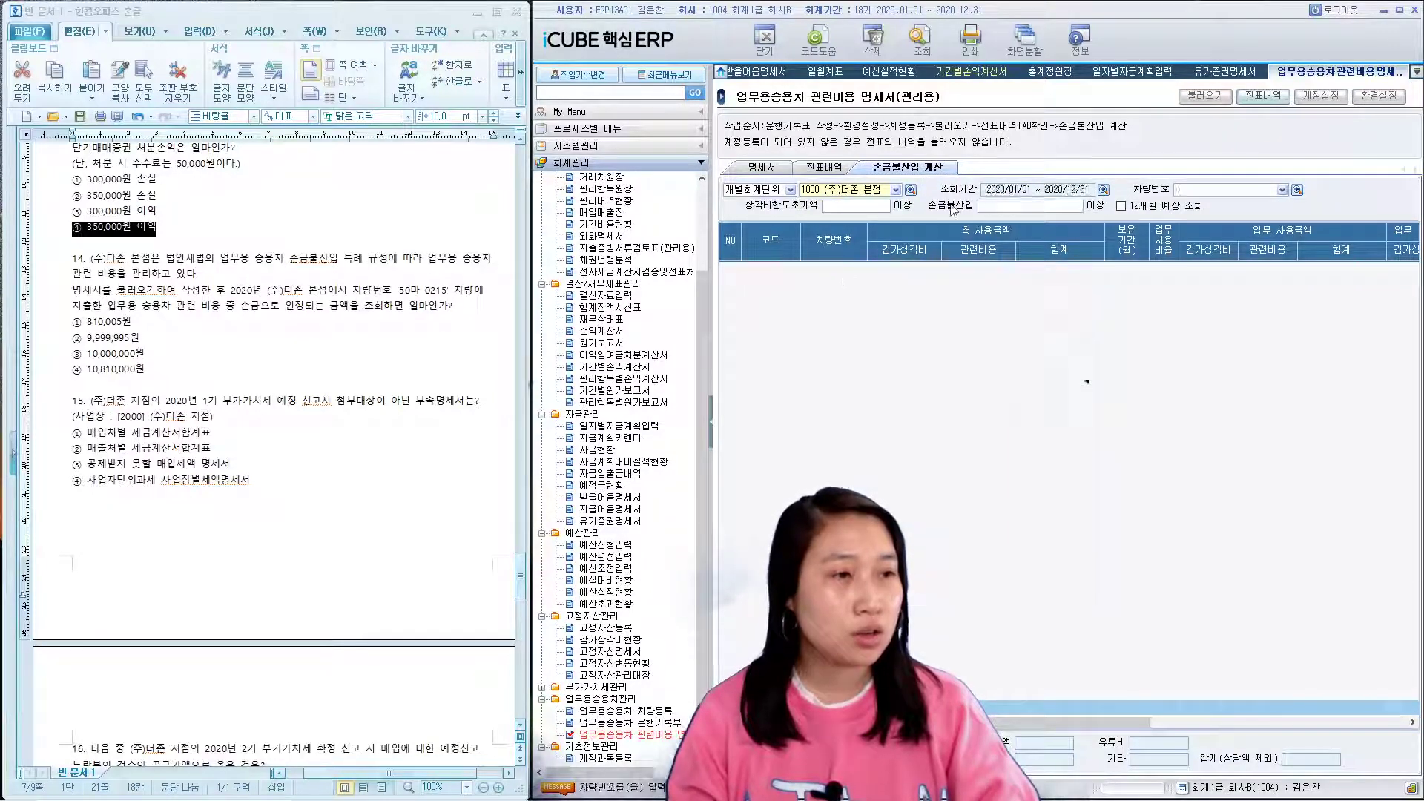
click(916, 52)
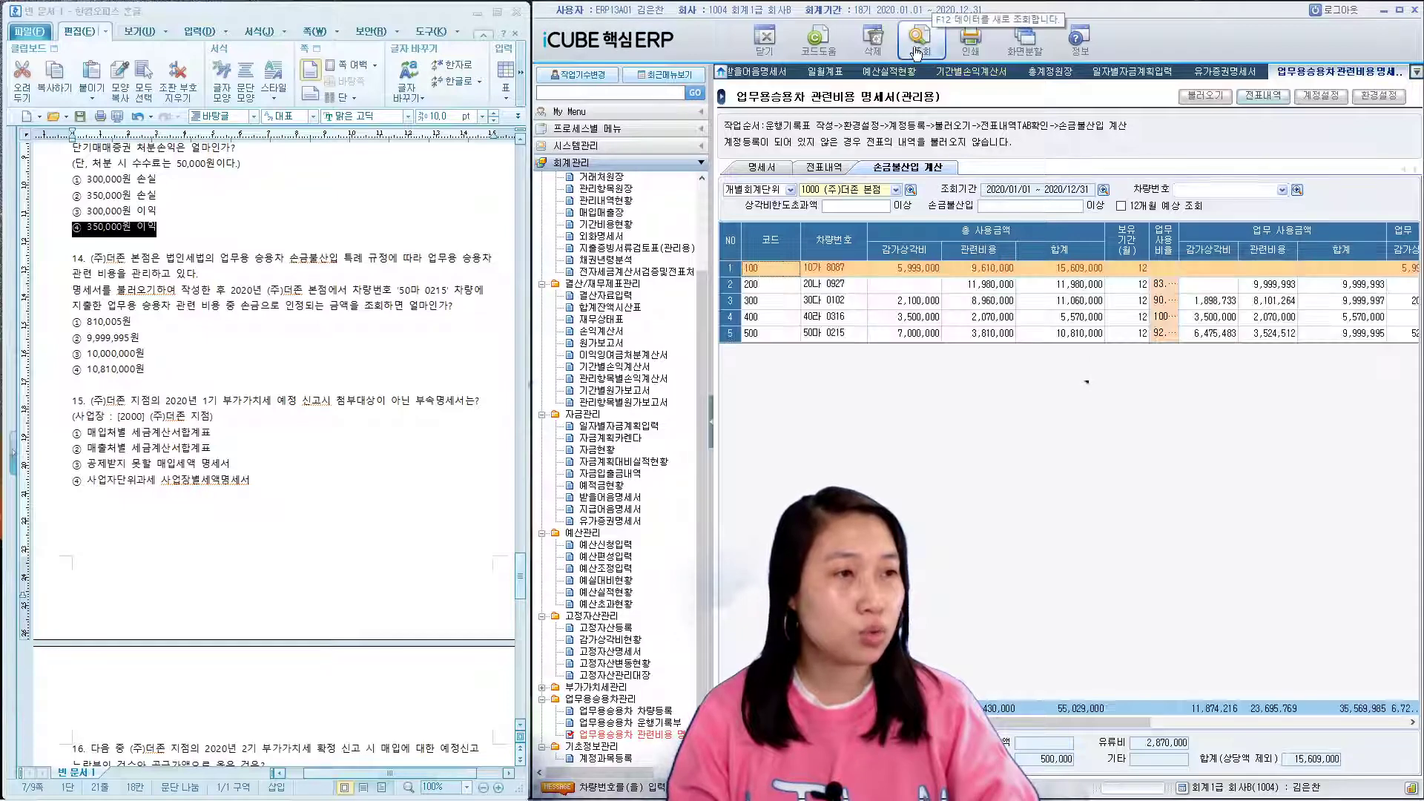
- Check the 손금산입 합계 of vehicle 50마 0215, and highlight choice ② 9,999,995원 of question 14
click(866, 332)
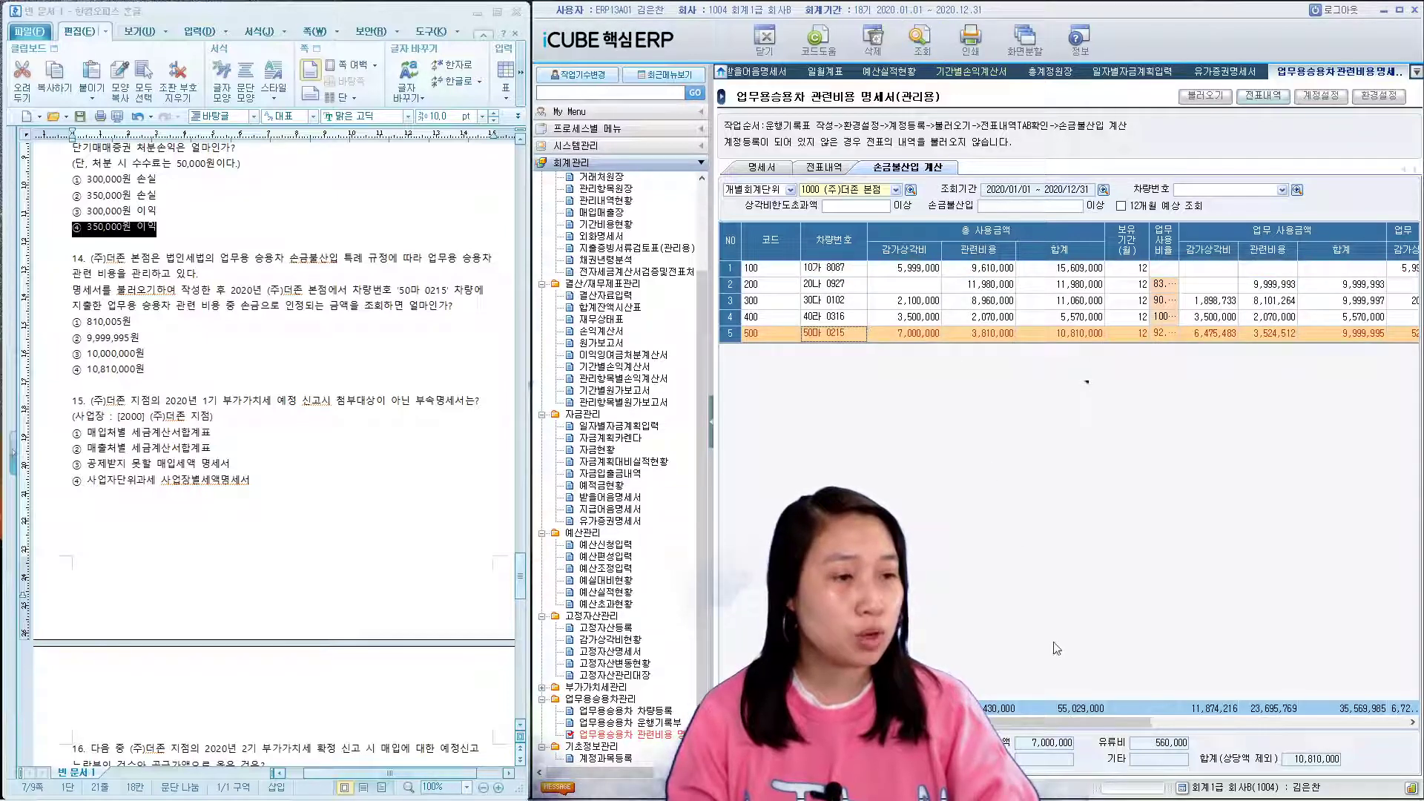
drag(1083, 721, 1363, 717)
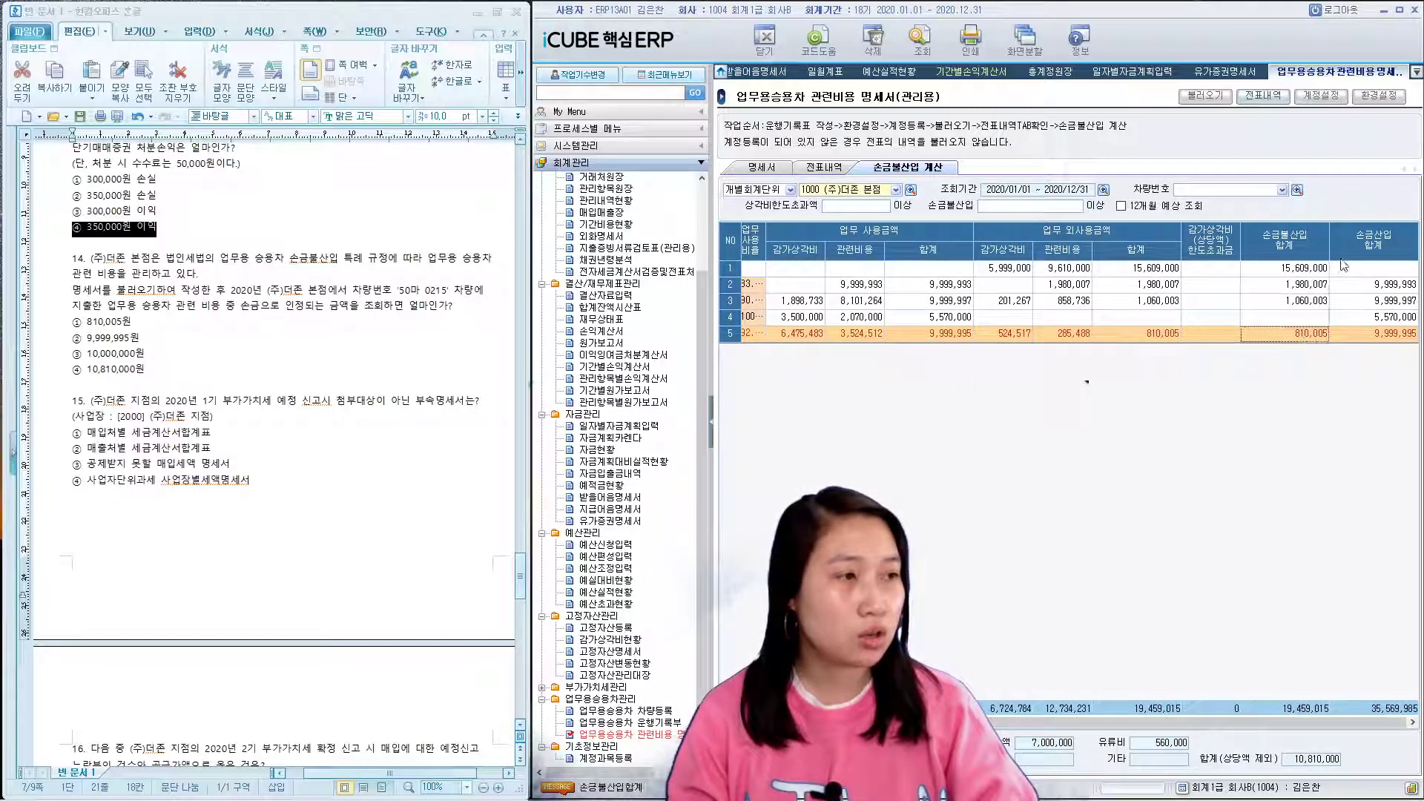
click(1407, 335)
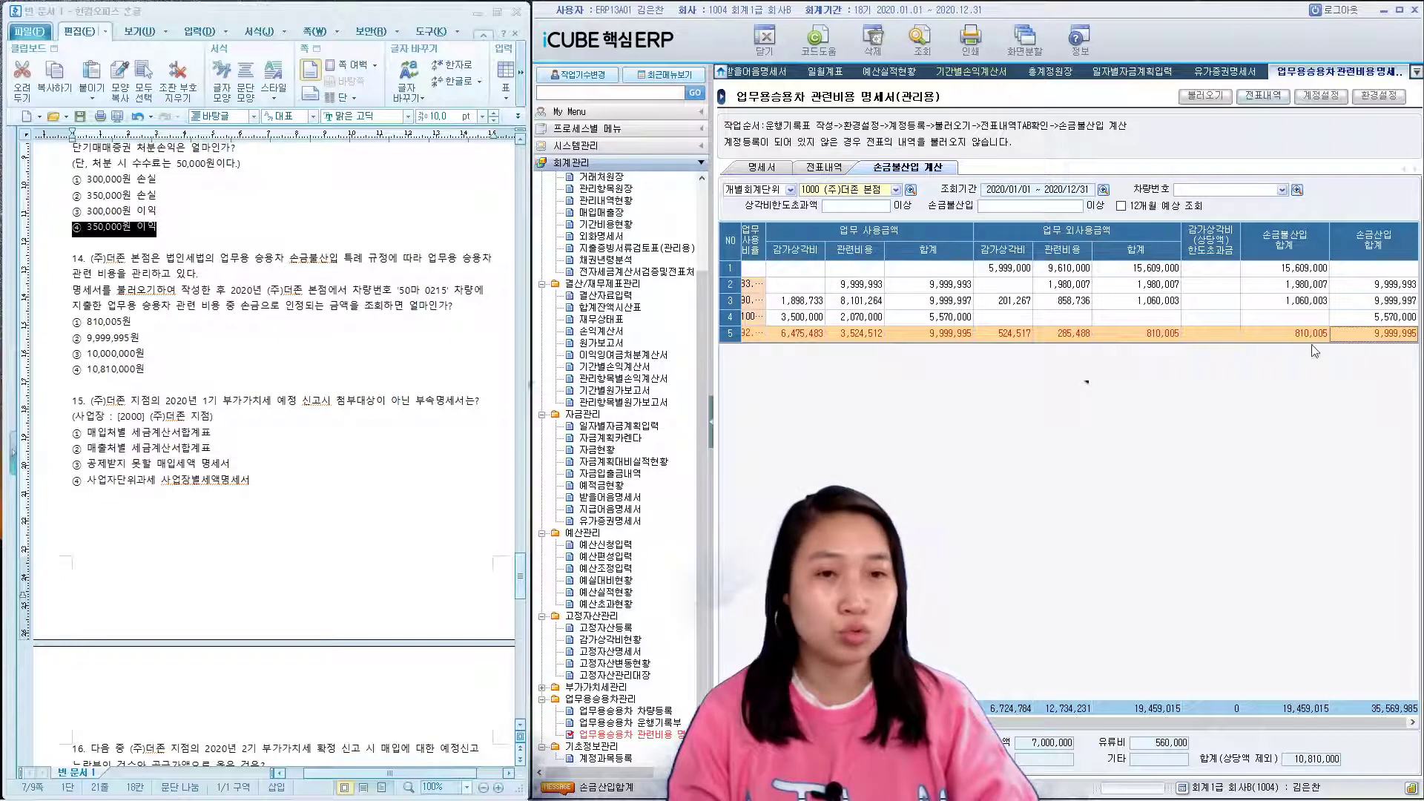
drag(74, 339, 150, 340)
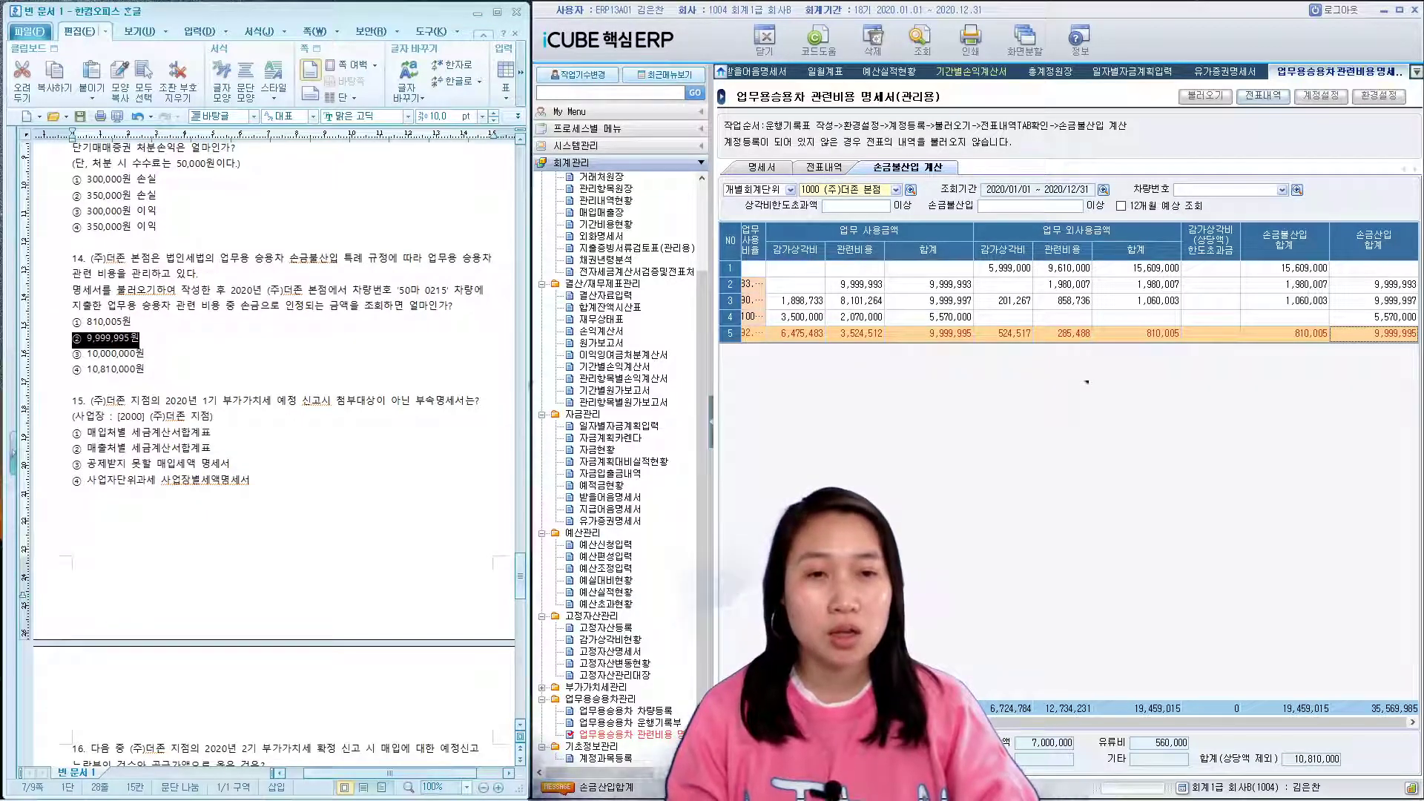
- Open the 부가세신고서 for question 15 and set its 사업장 to 2000 (주)더존 지점
click(322, 449)
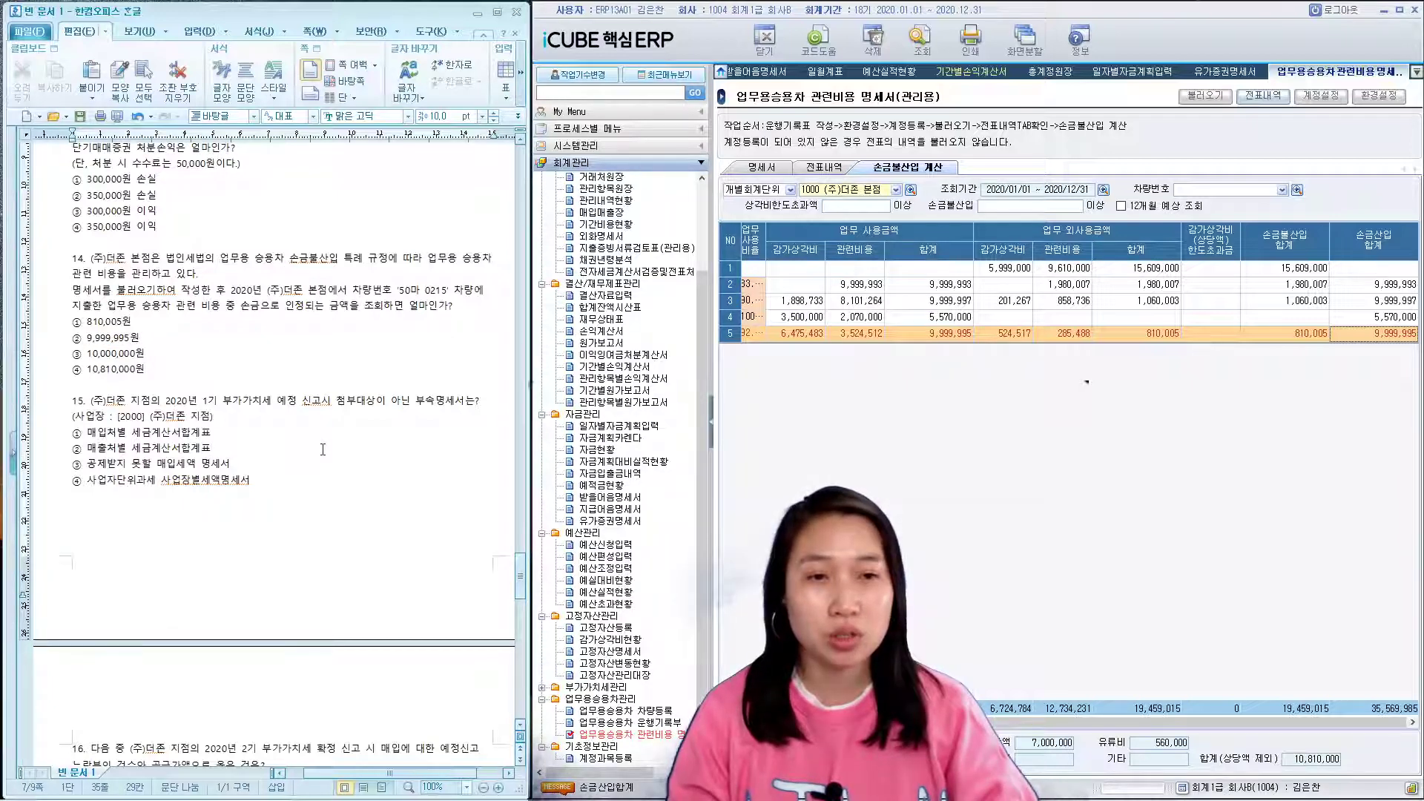
scroll(323, 448, down, 4)
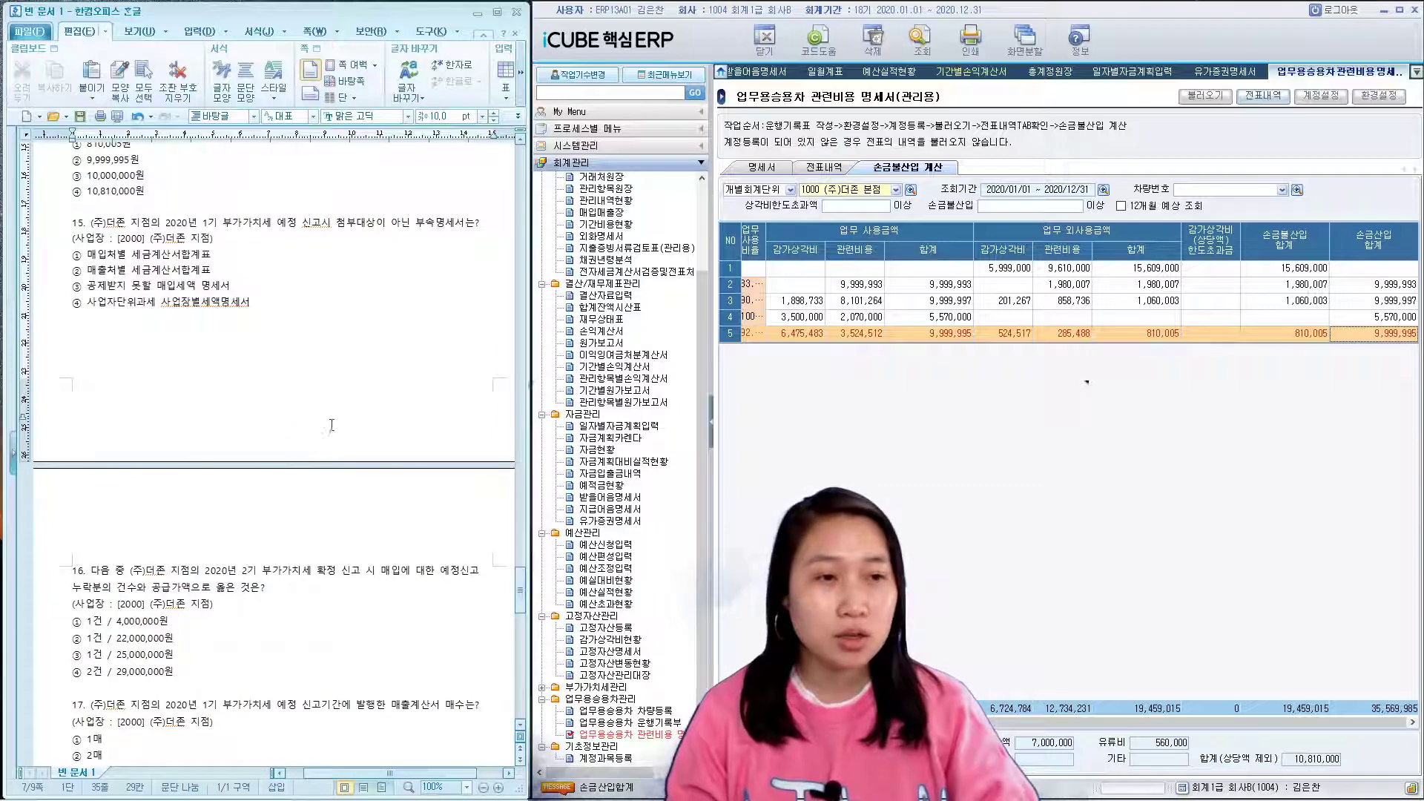
click(542, 688)
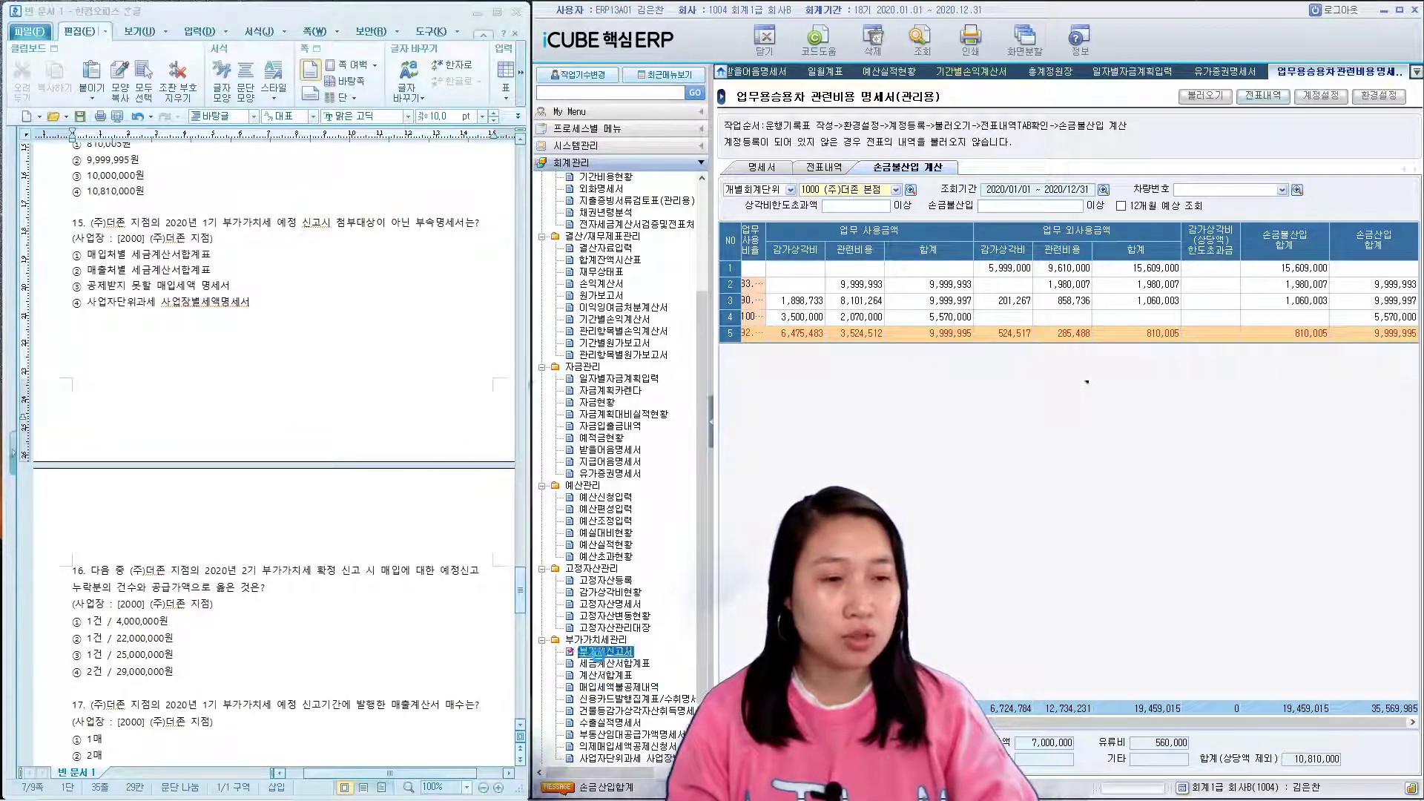
click(602, 653)
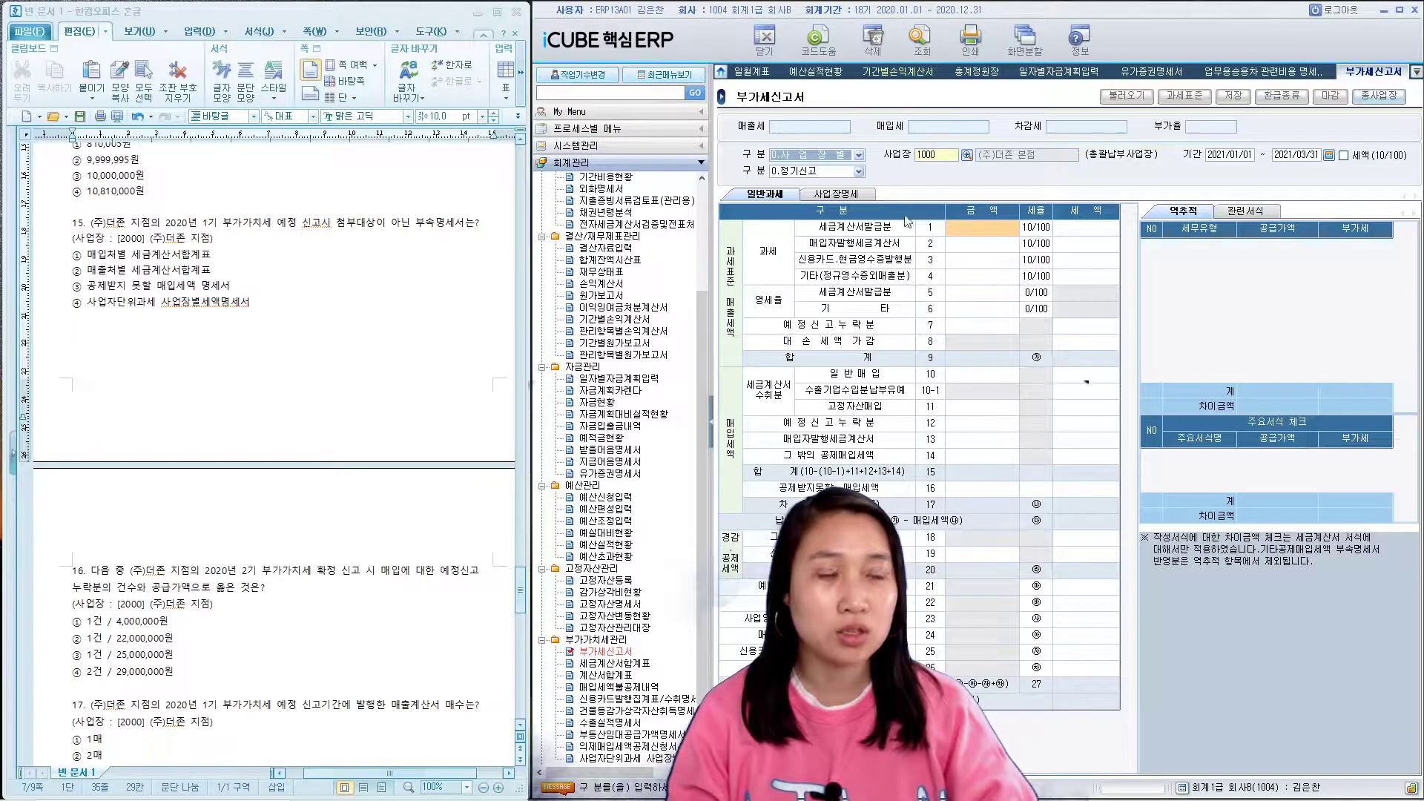
click(939, 158)
text(2000)
key(Return)
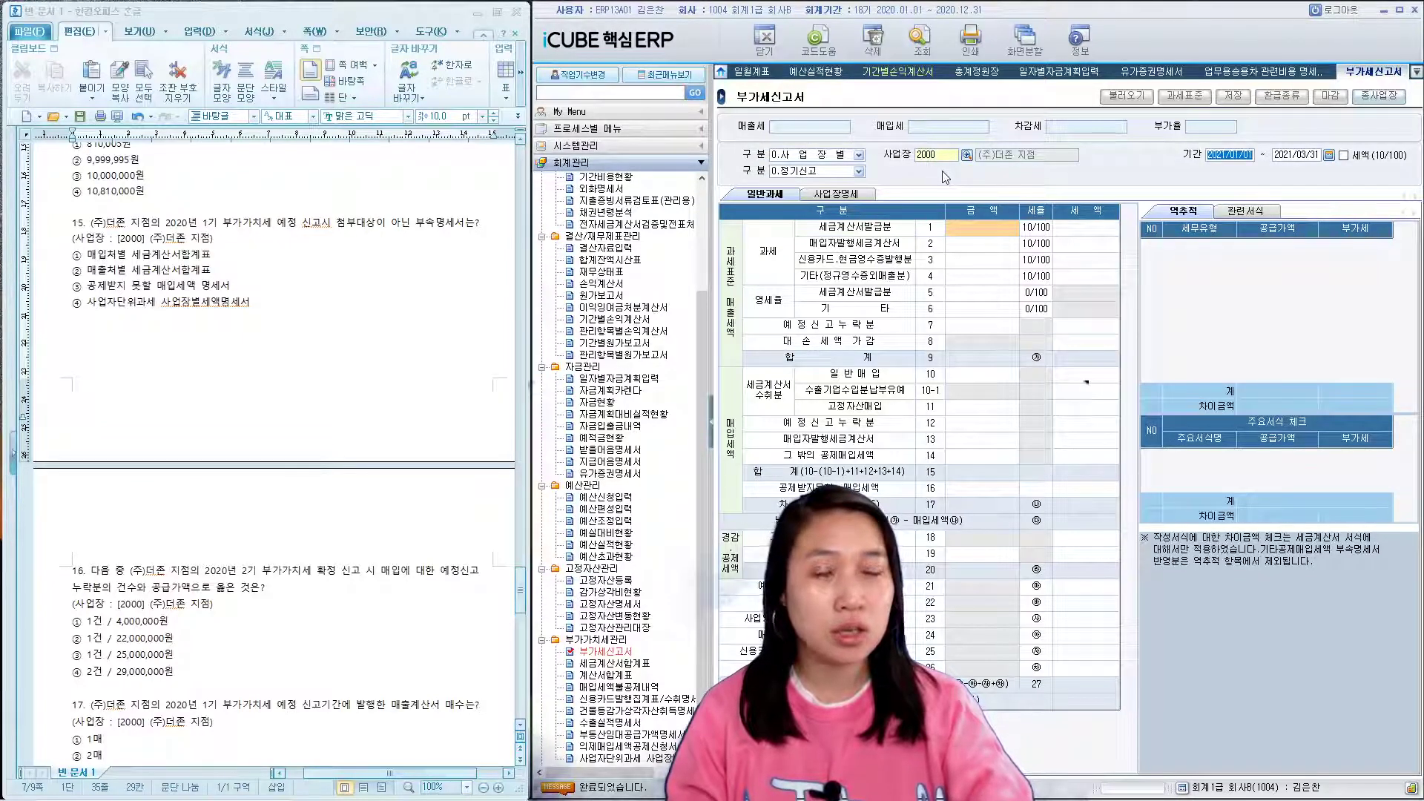
- Query the 부가세신고서 for the period 2020/01/01 through 2020/03/31 and load its tax data
text(2)
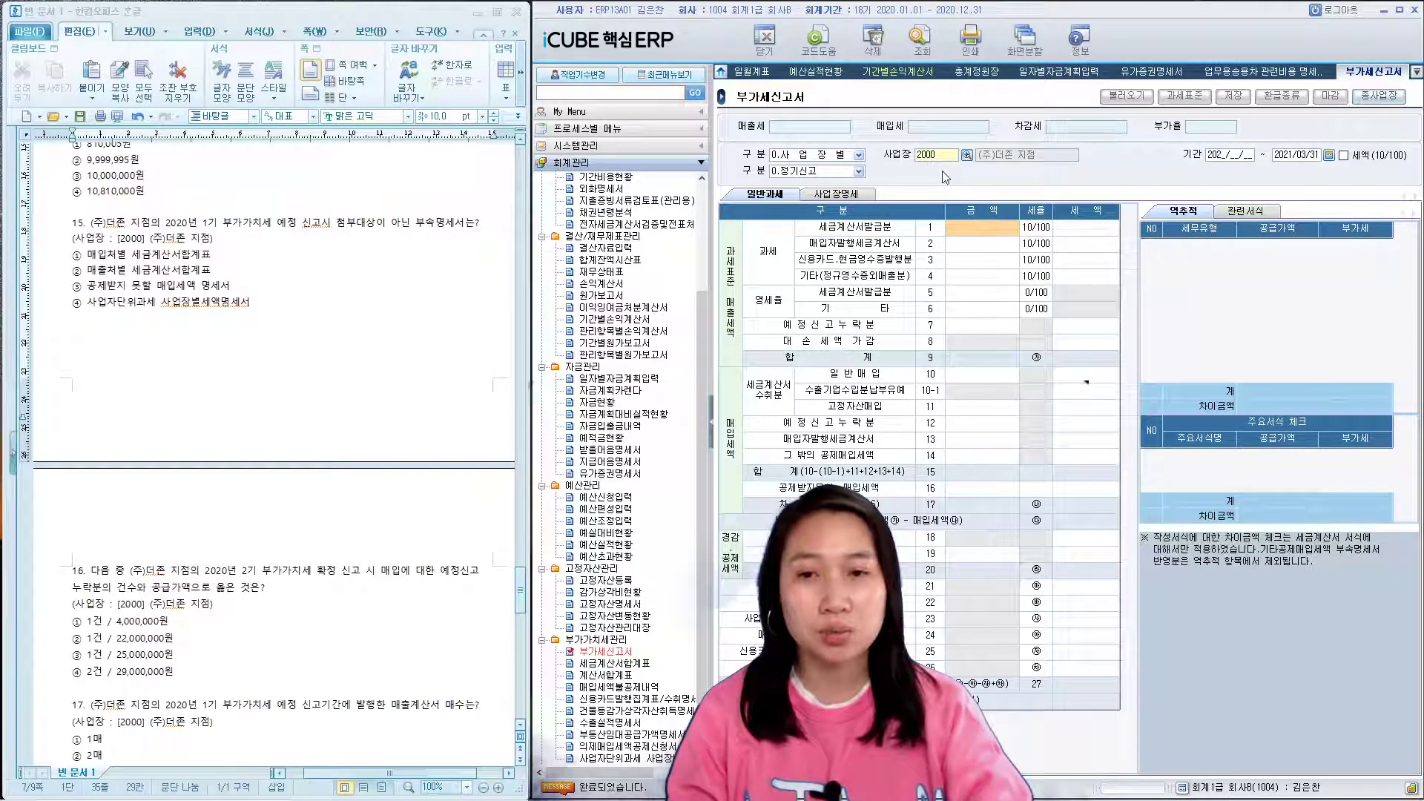
text(020010)
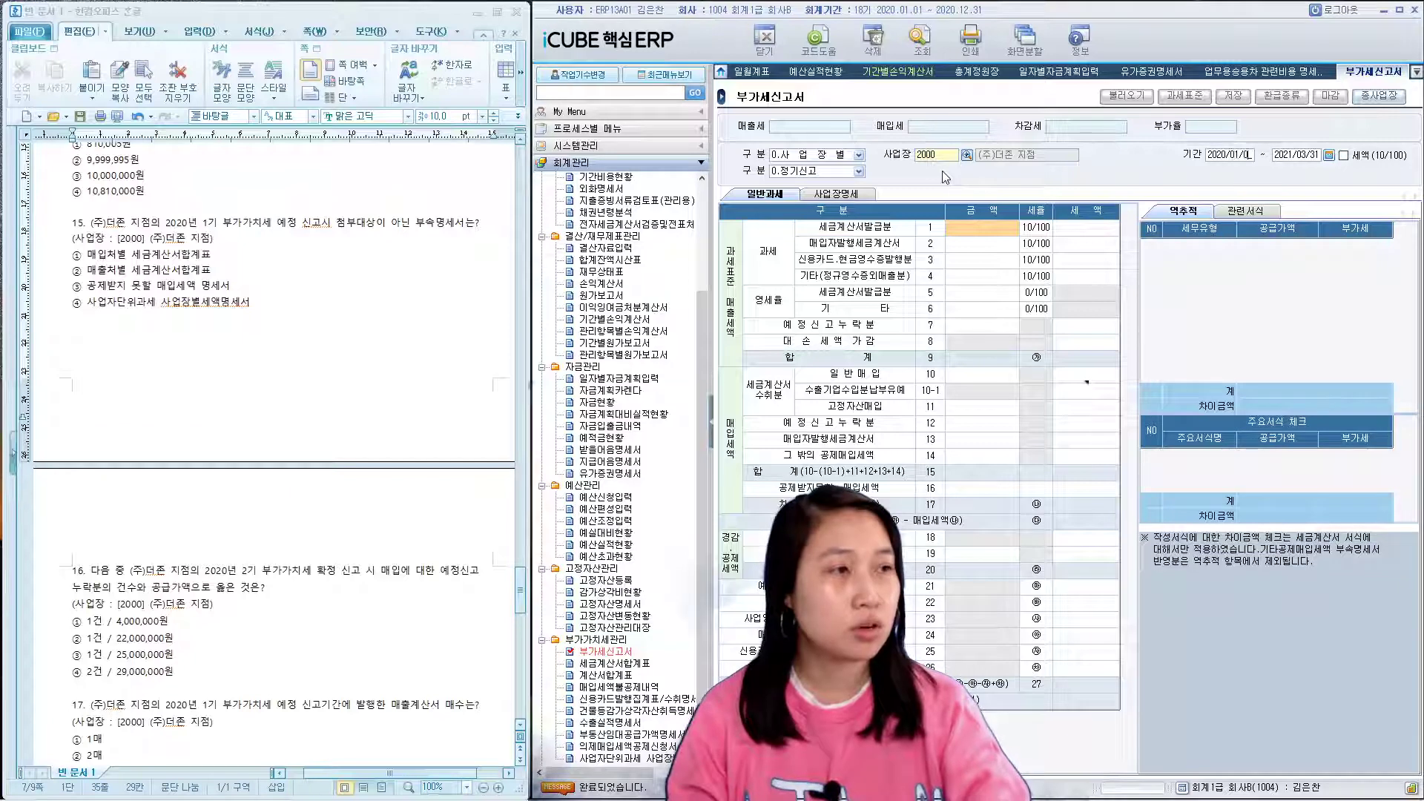
text(12)
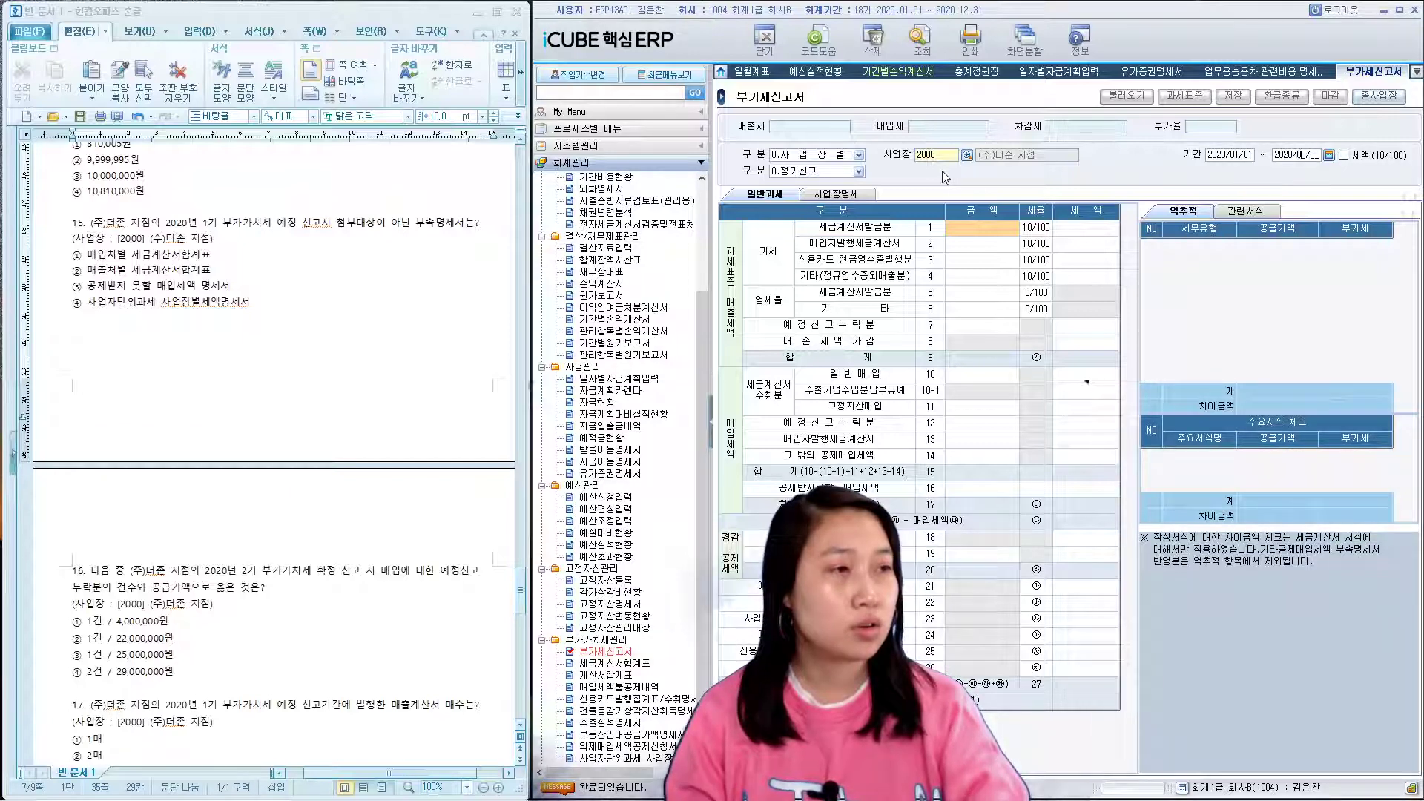
text(1)
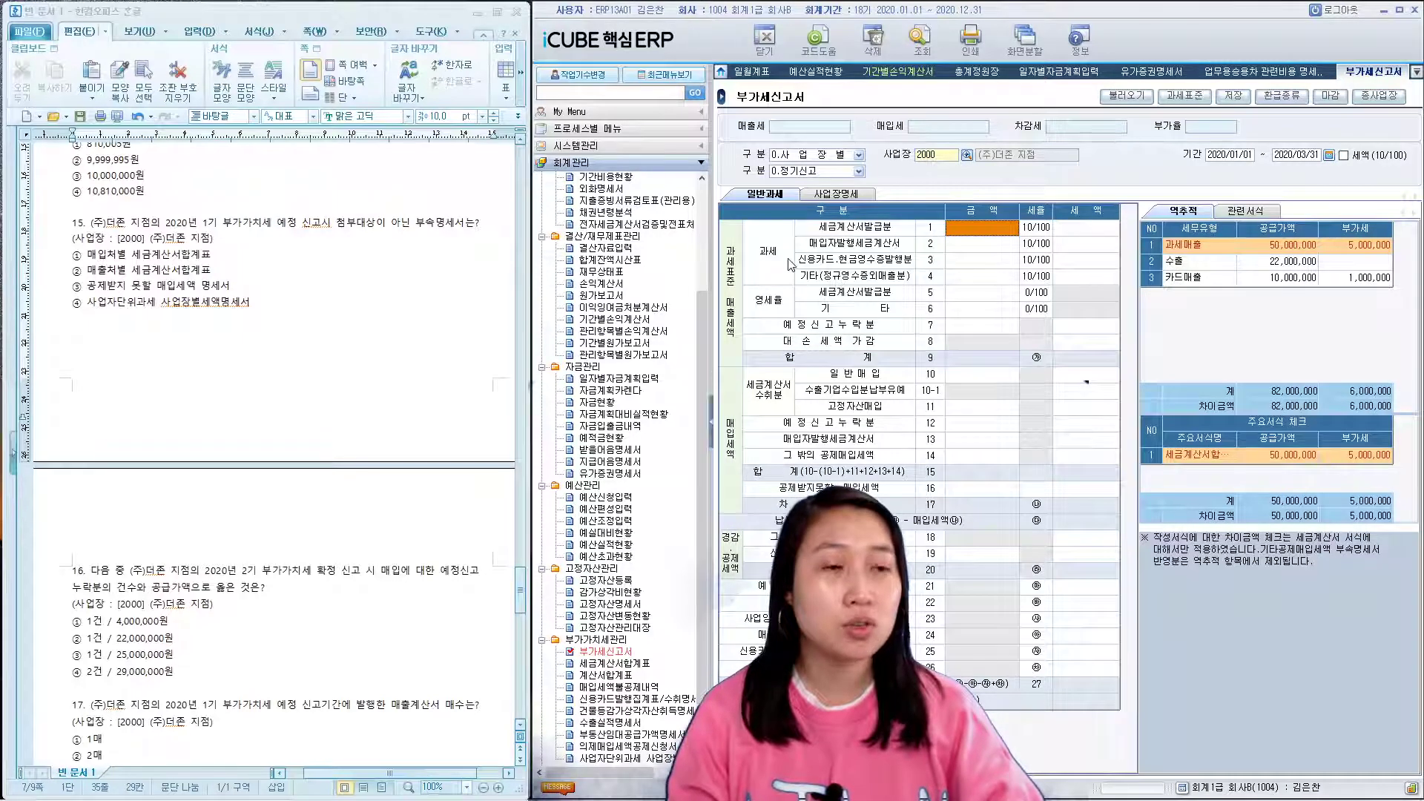
click(1149, 97)
click(946, 486)
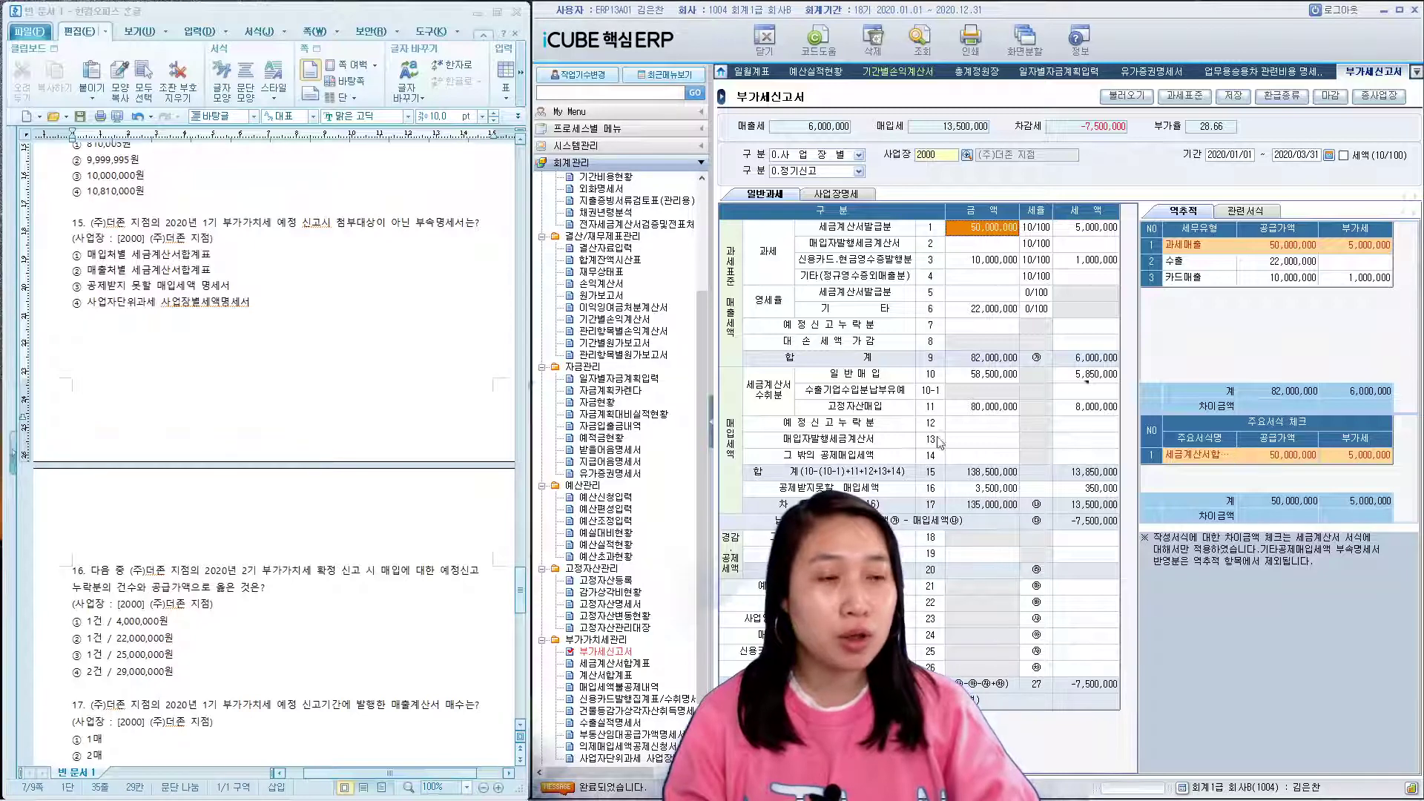
- Compare the 세금계산서발급분, 일반매입 and 매입불공제 entries of the 부가세신고서 with the attachments listed in question 15
click(767, 393)
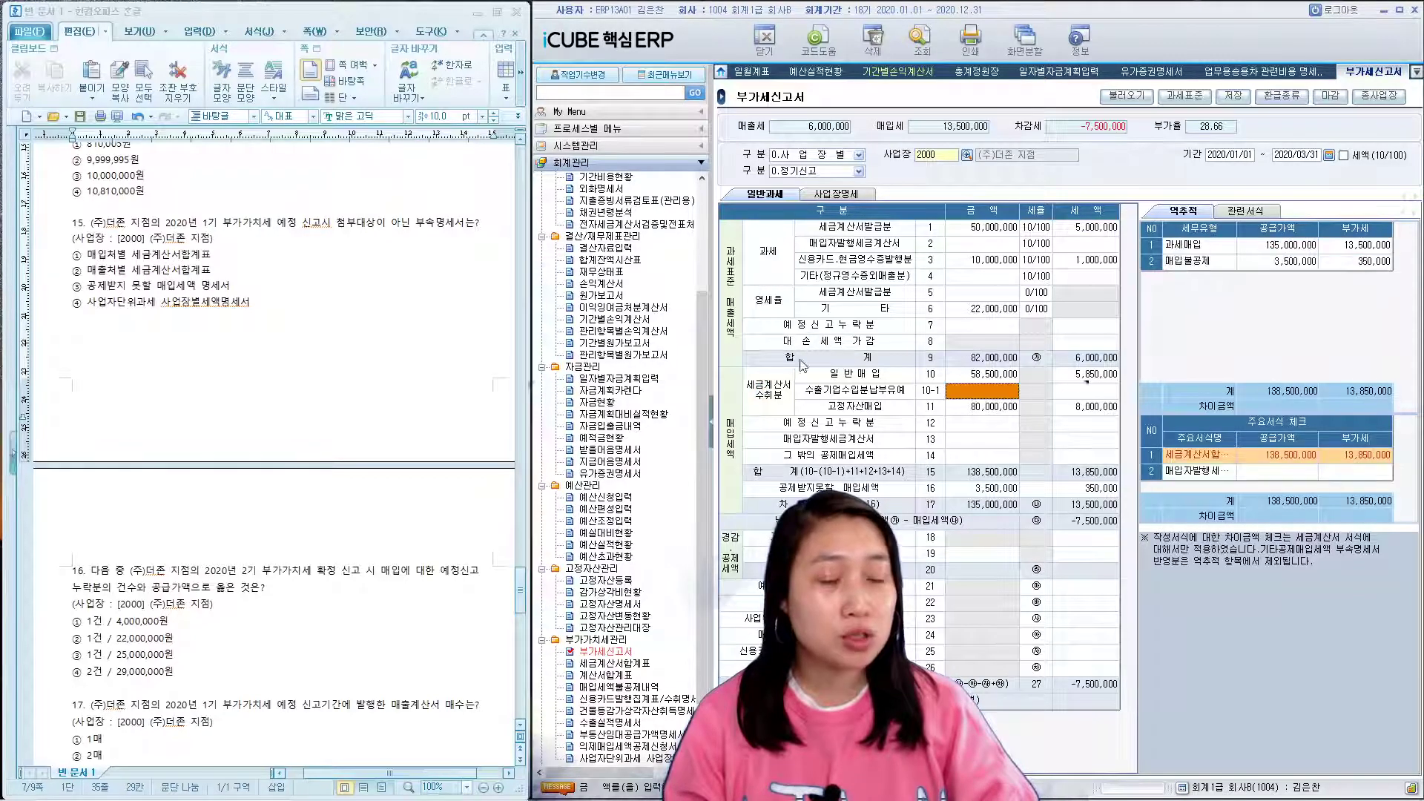
click(978, 376)
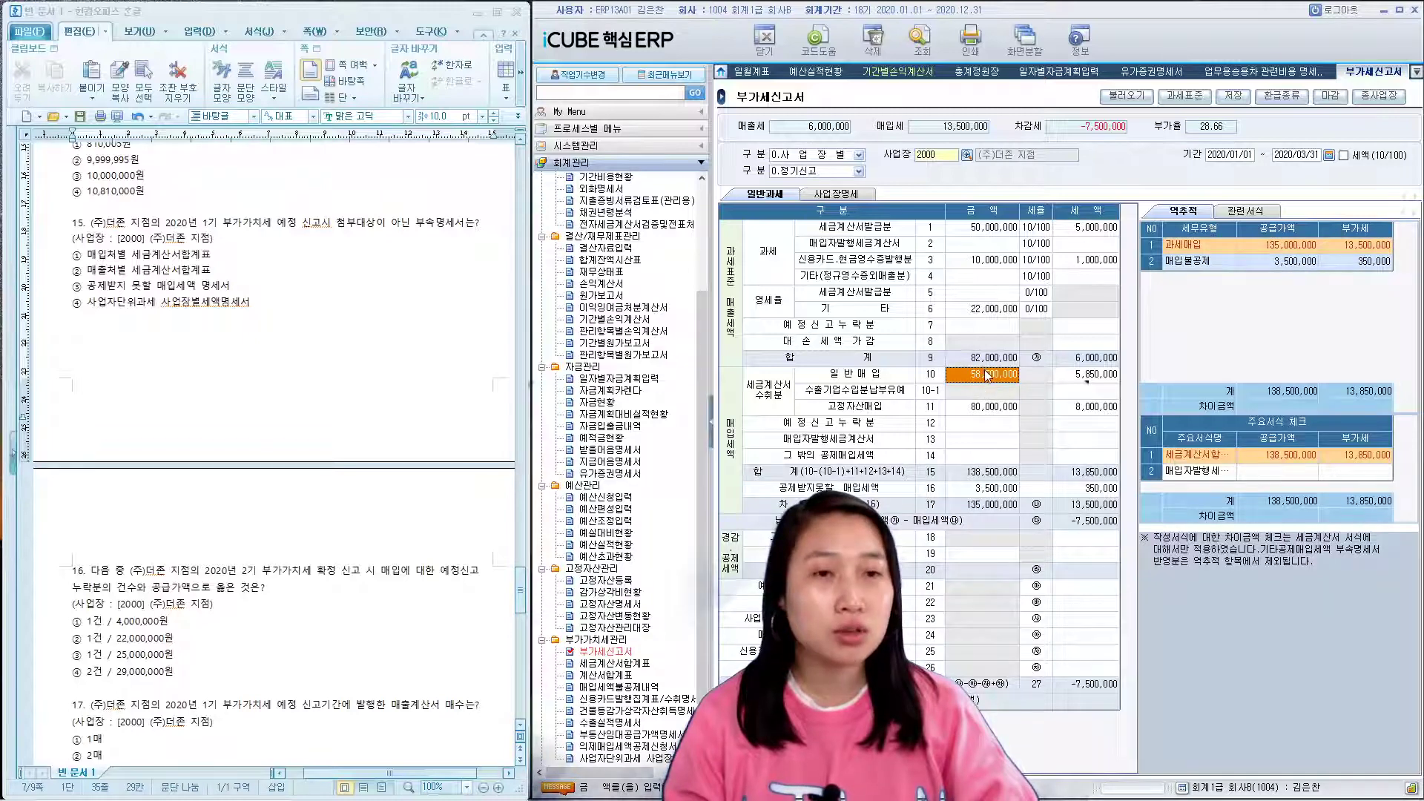
click(143, 270)
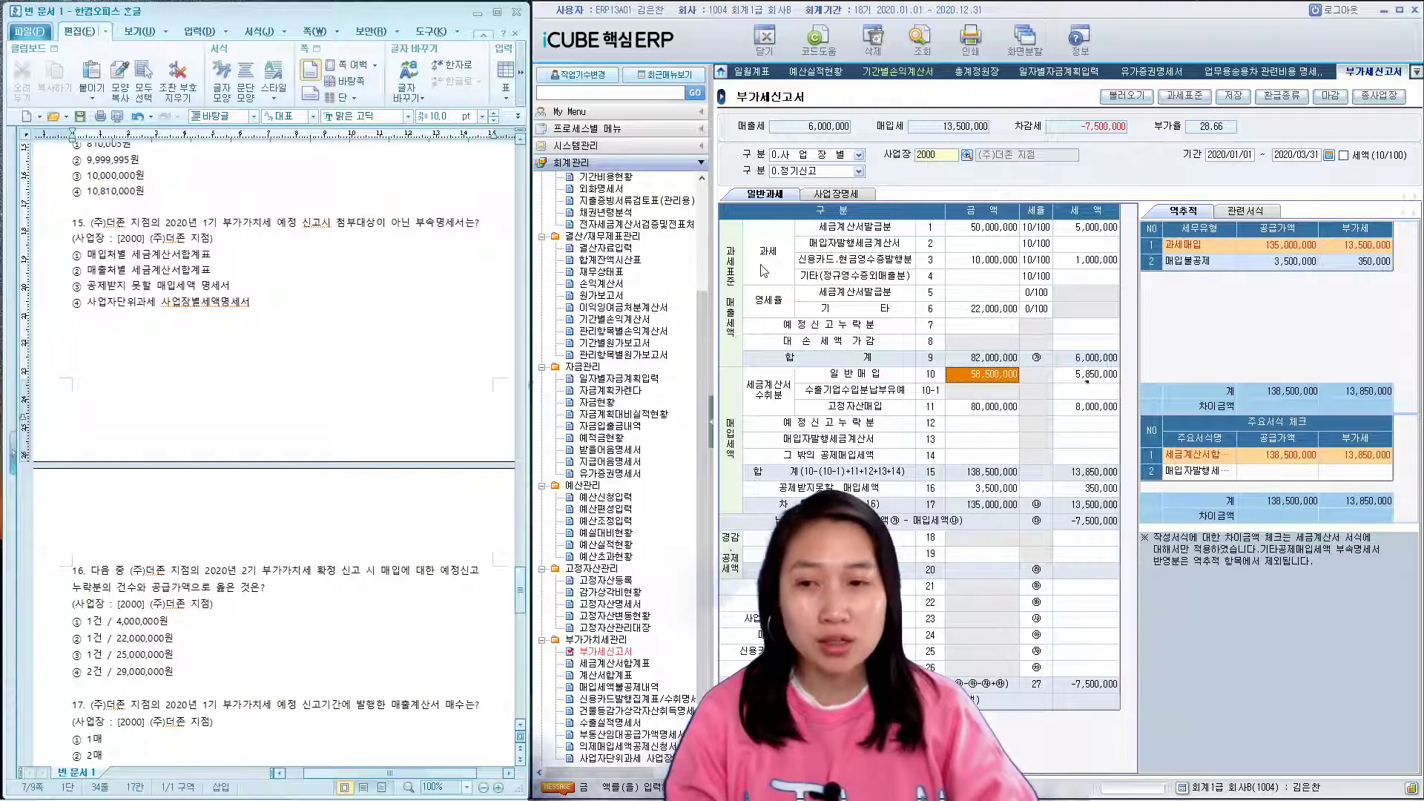
click(977, 235)
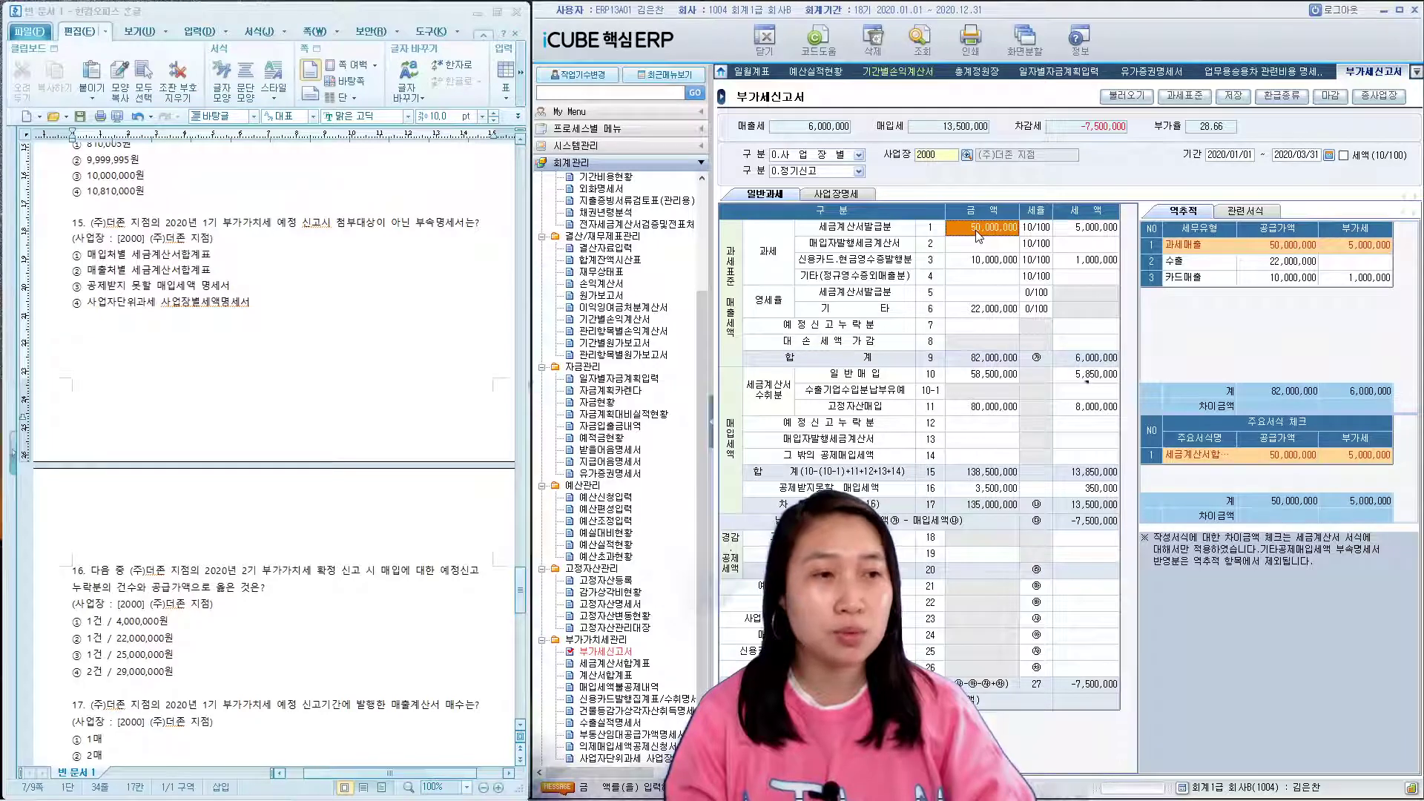
click(979, 375)
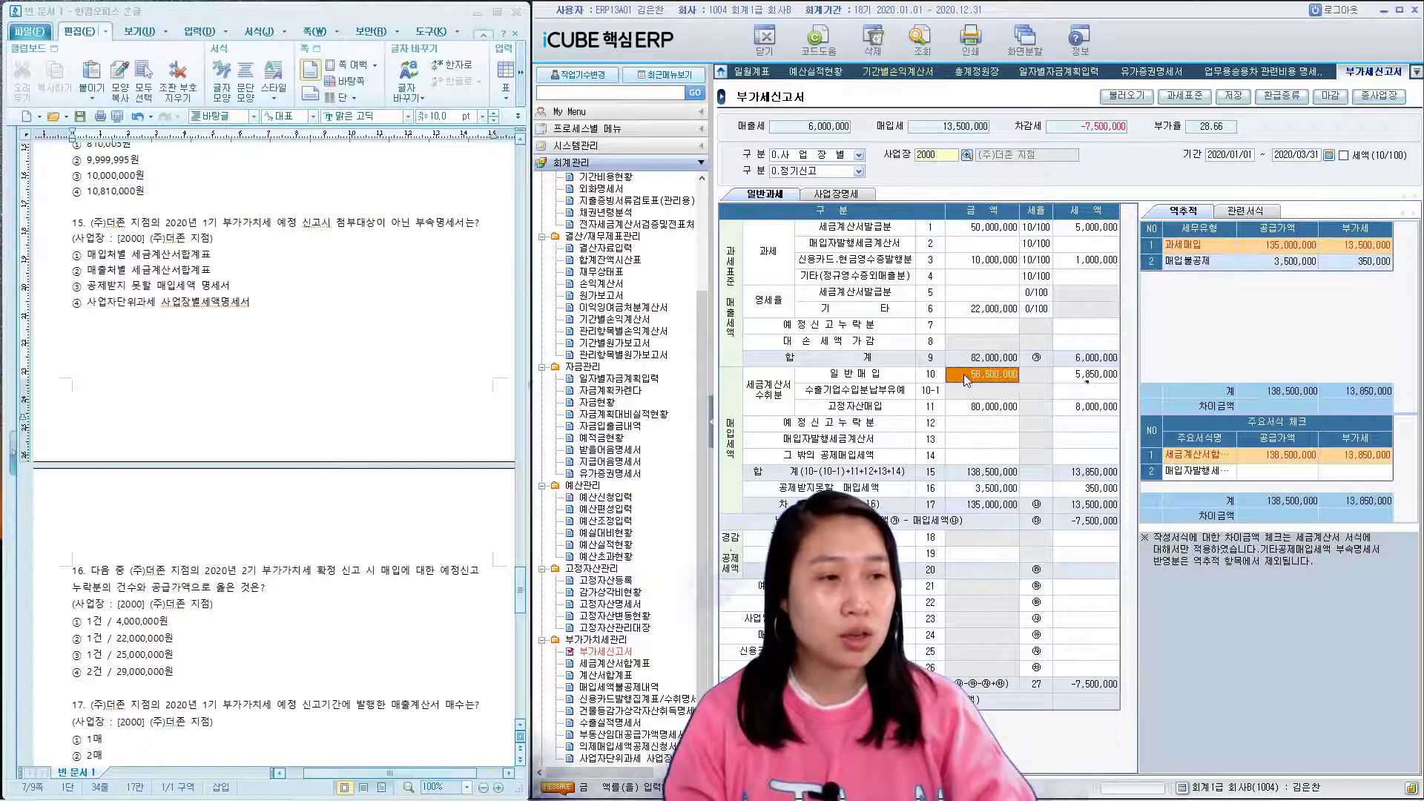
click(1189, 263)
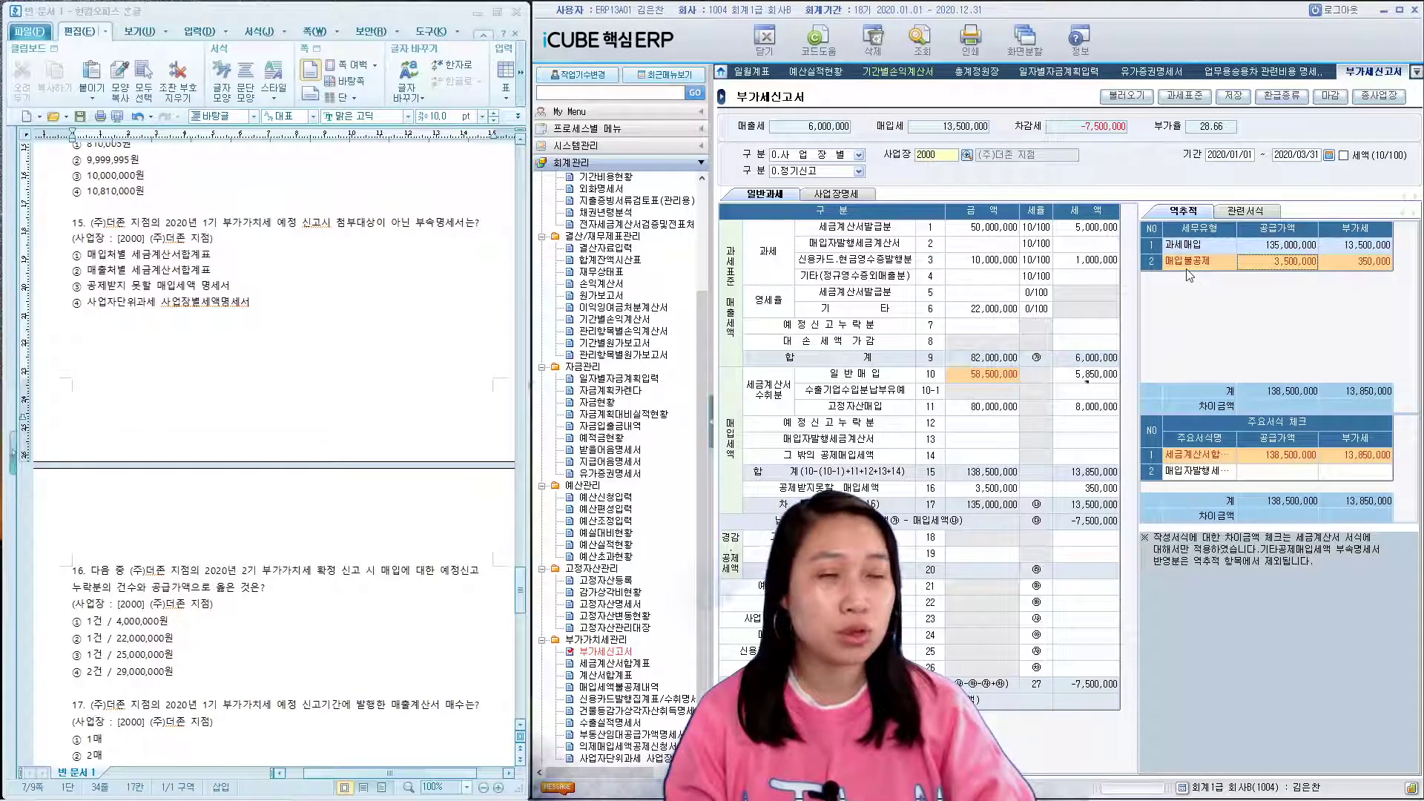
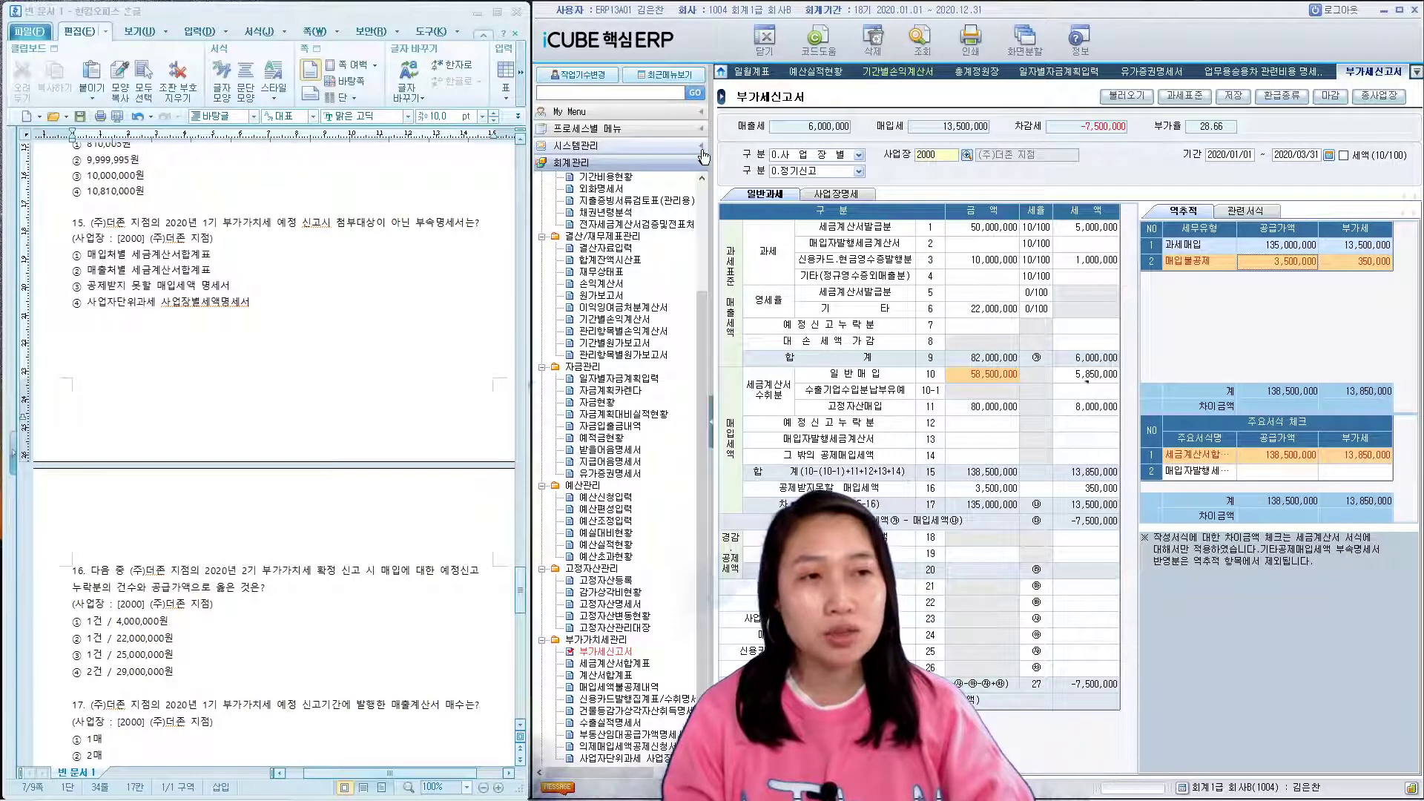
- Check the 주(총괄납부)사업장 등록 in 사업장등록, and highlight choice ④ 사업자단위과세 사업장별세액명세서 of question 15
click(702, 149)
click(601, 184)
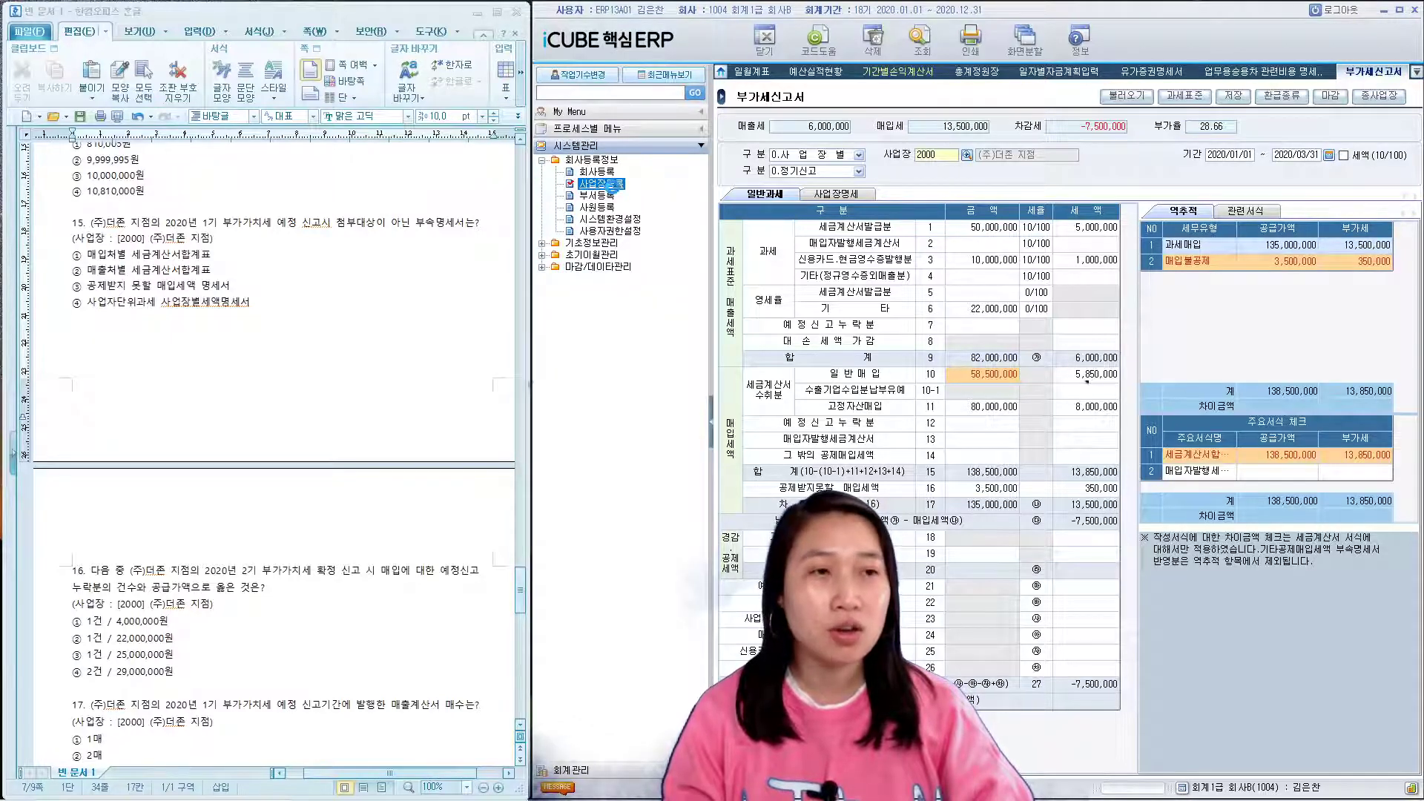
double_click(608, 187)
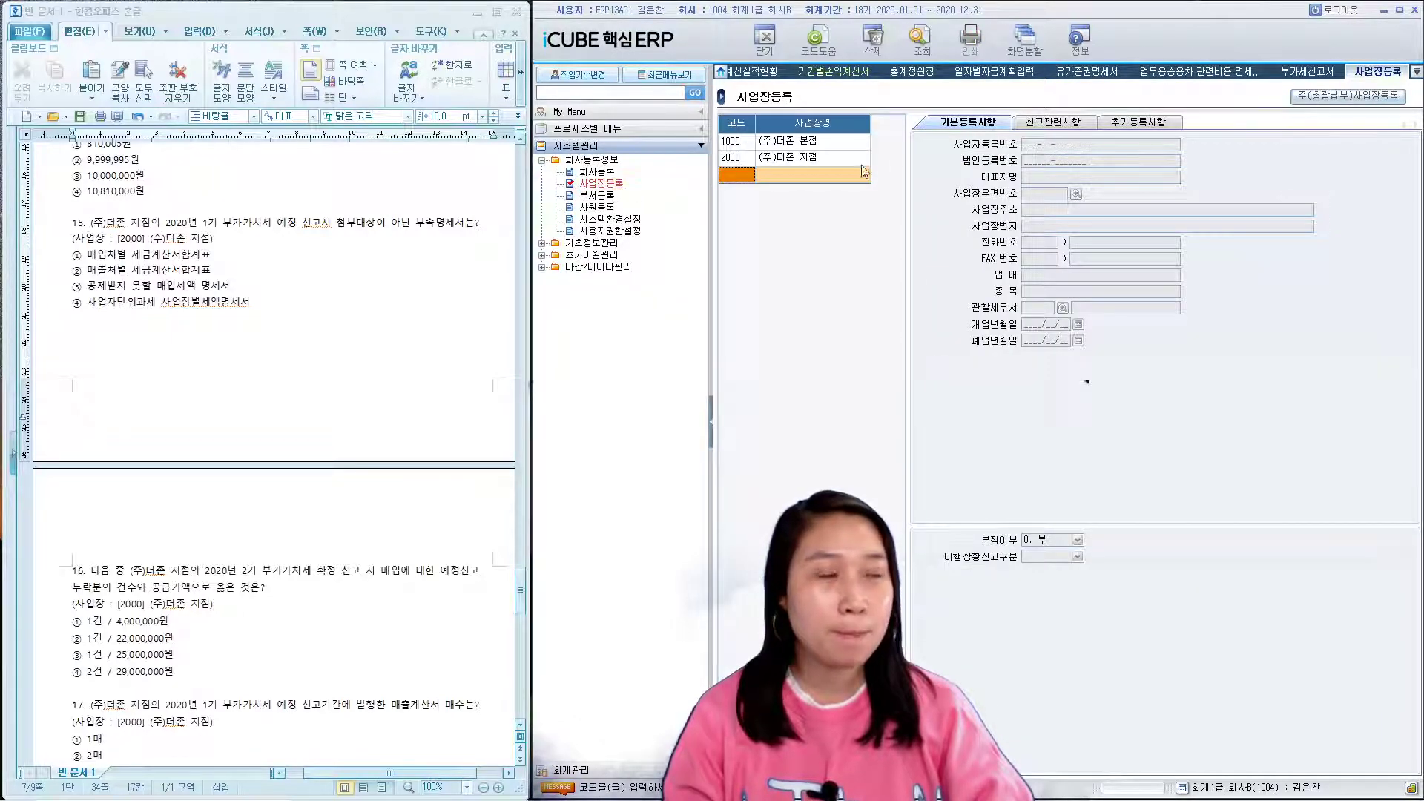
click(1341, 98)
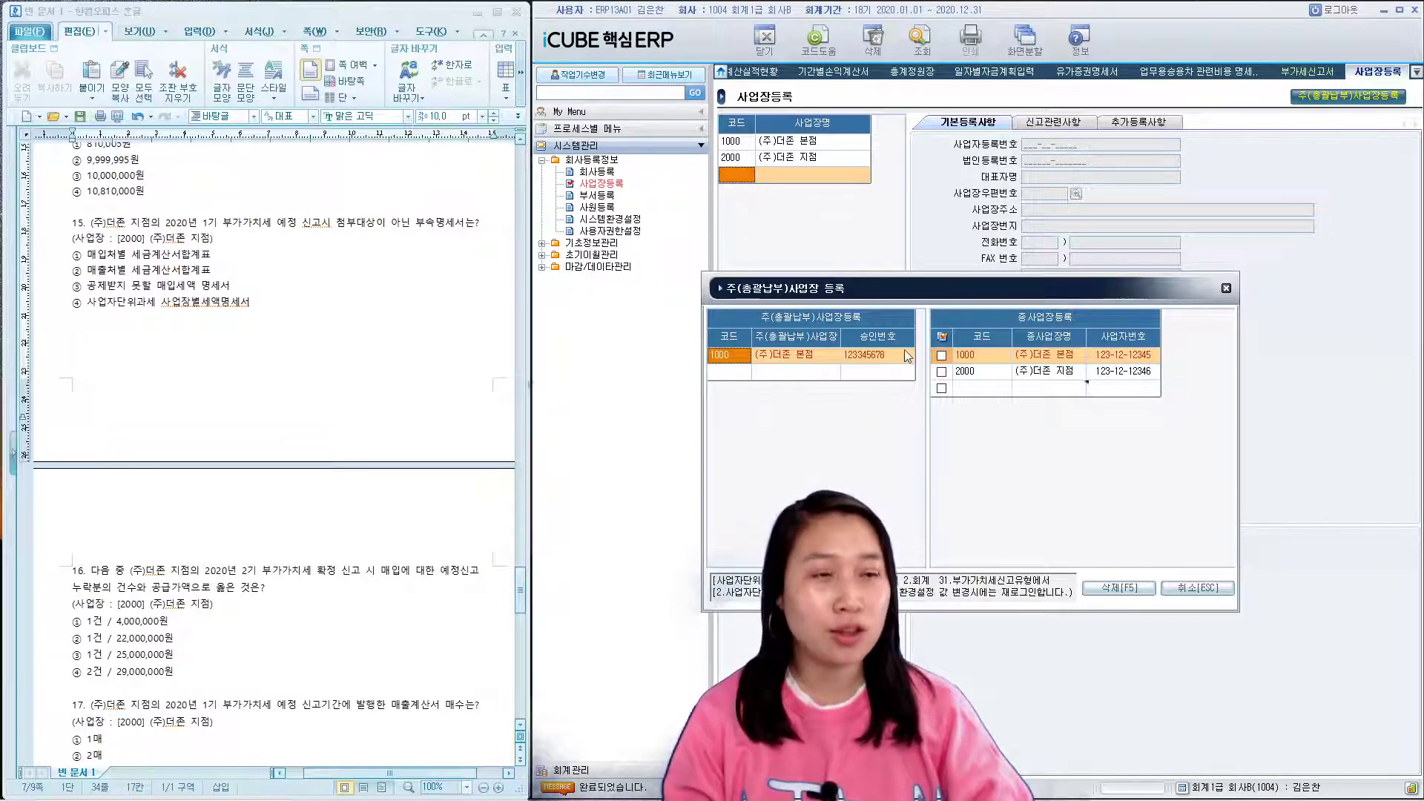
click(1226, 290)
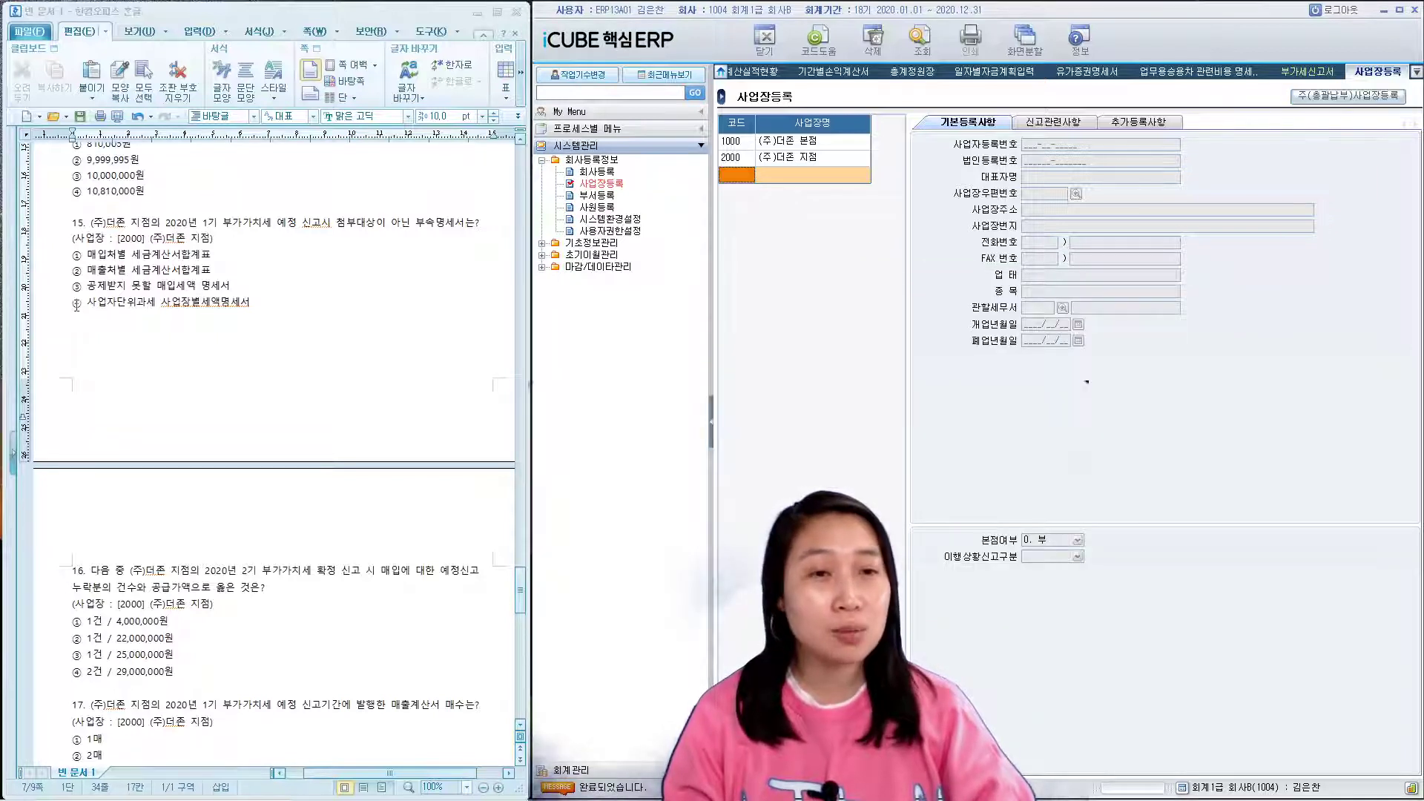
drag(77, 304, 236, 317)
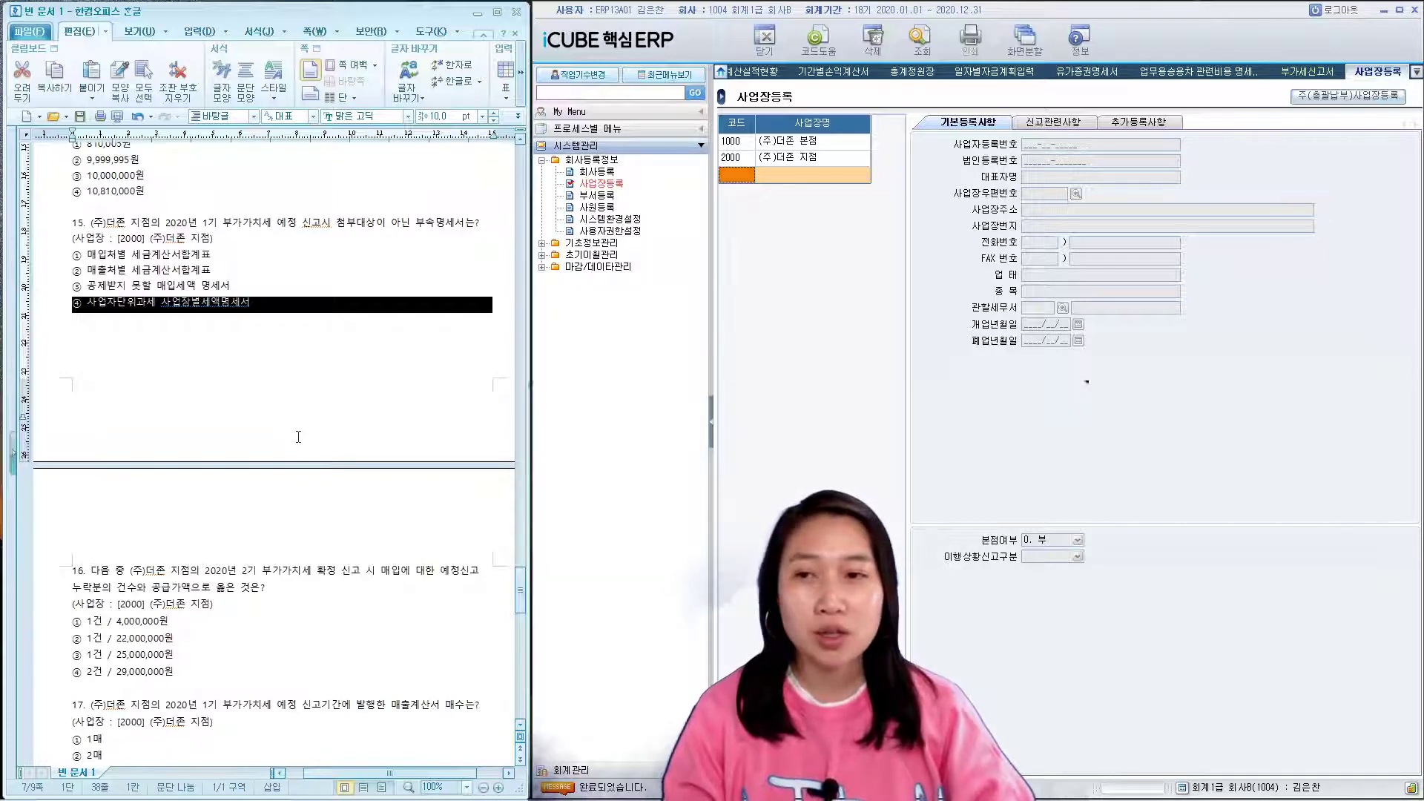
- Return to the 부가세신고서 for question 16 and load its slip data anew for the period 2020/10/01 through 2020/12/31
scroll(299, 437, down, 8)
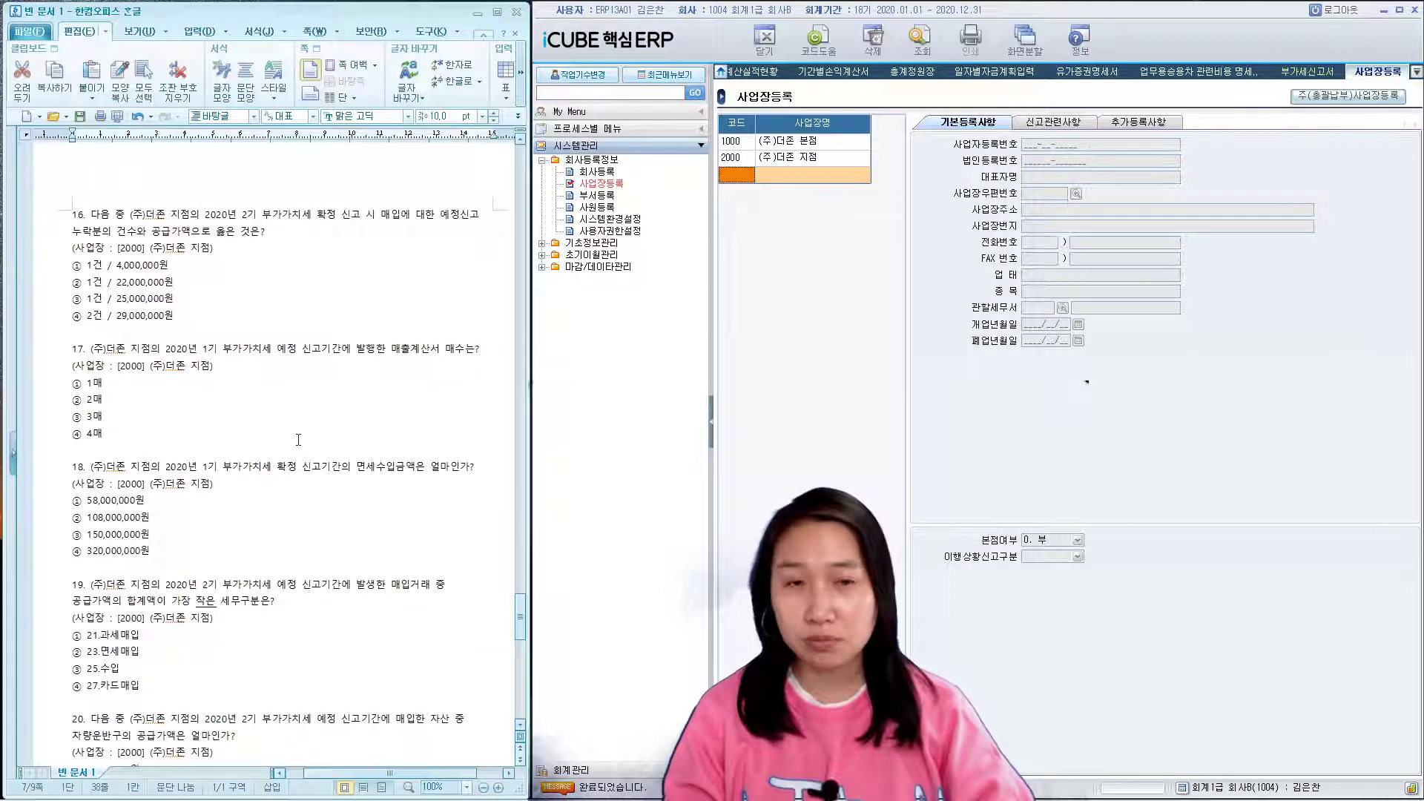
scroll(298, 440, down, 1)
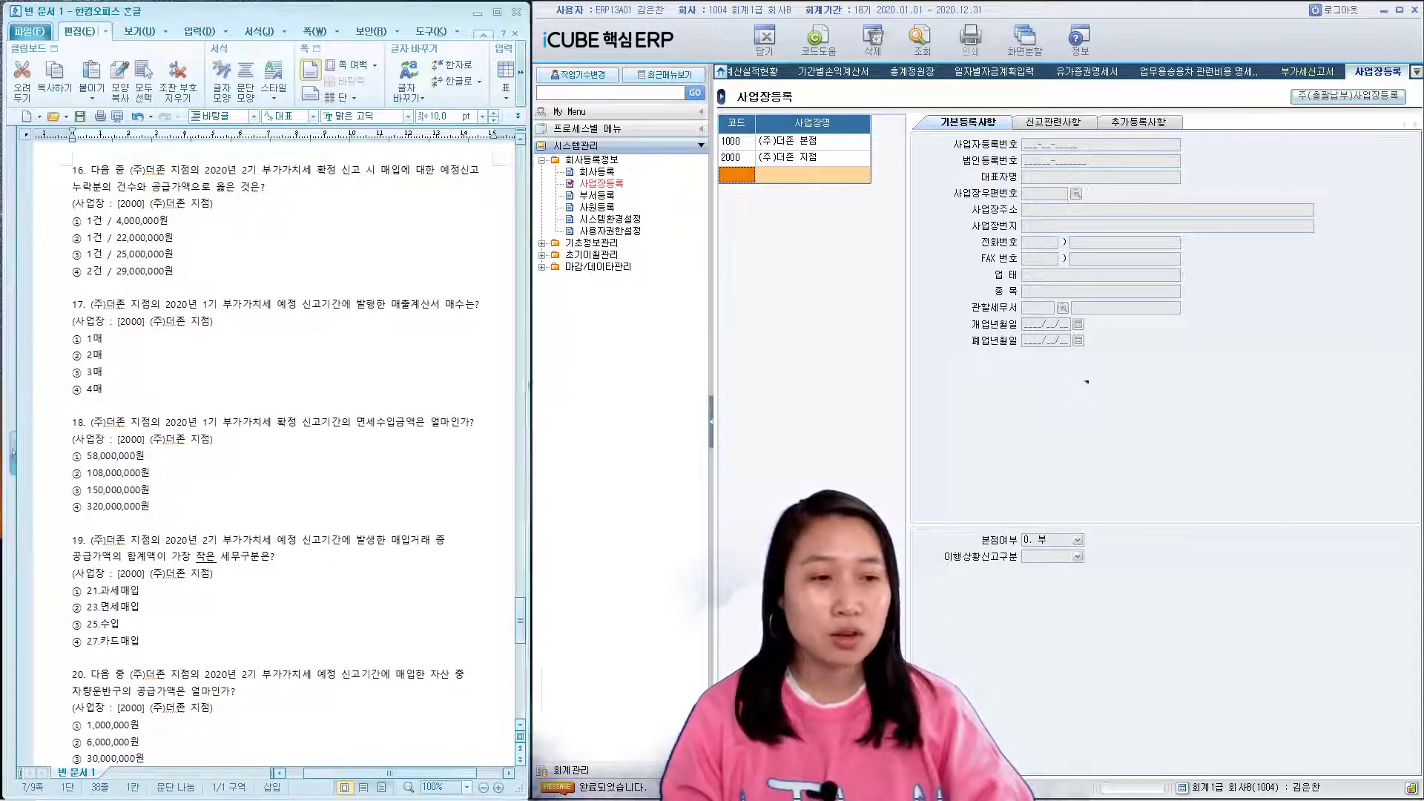
click(627, 769)
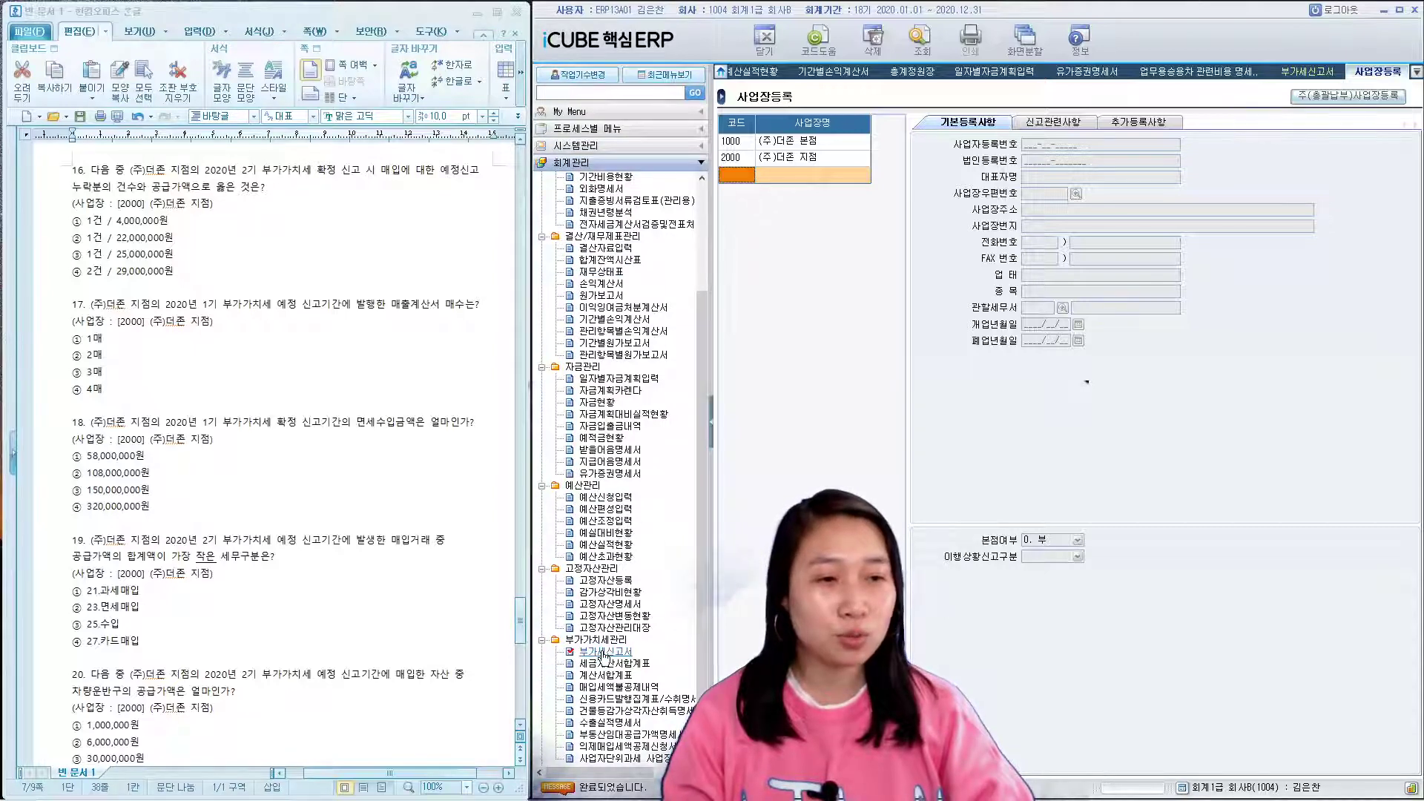
click(604, 651)
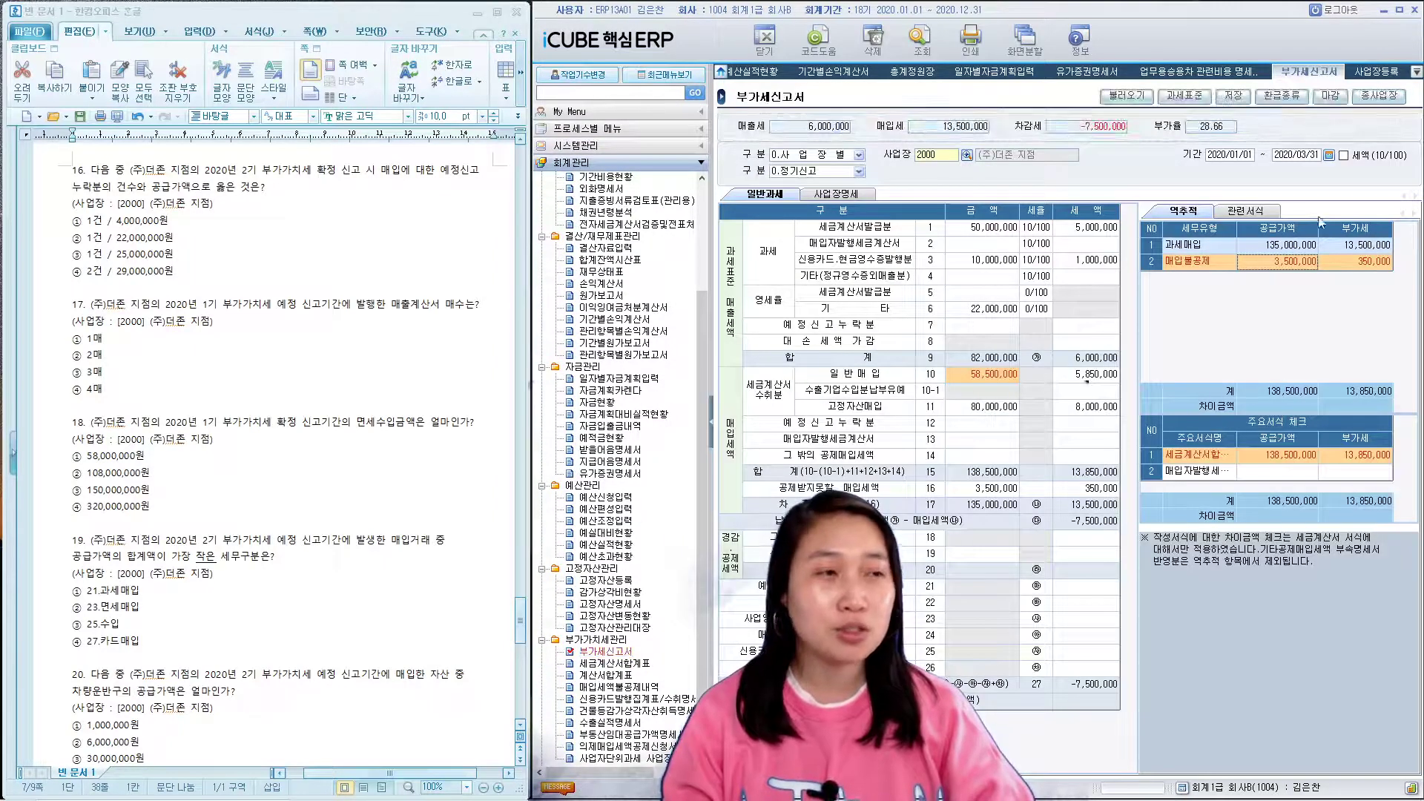
click(1228, 156)
click(988, 484)
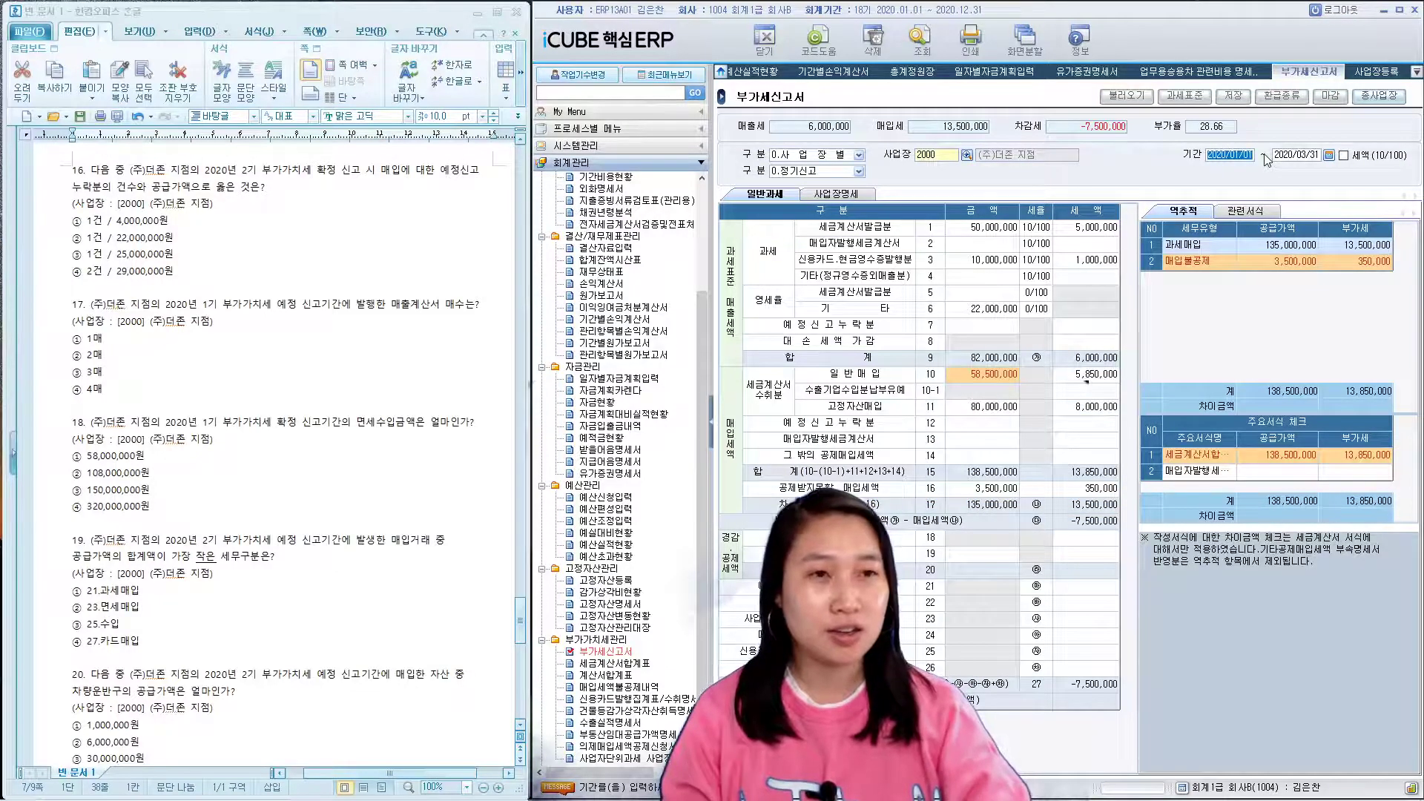
text(2)
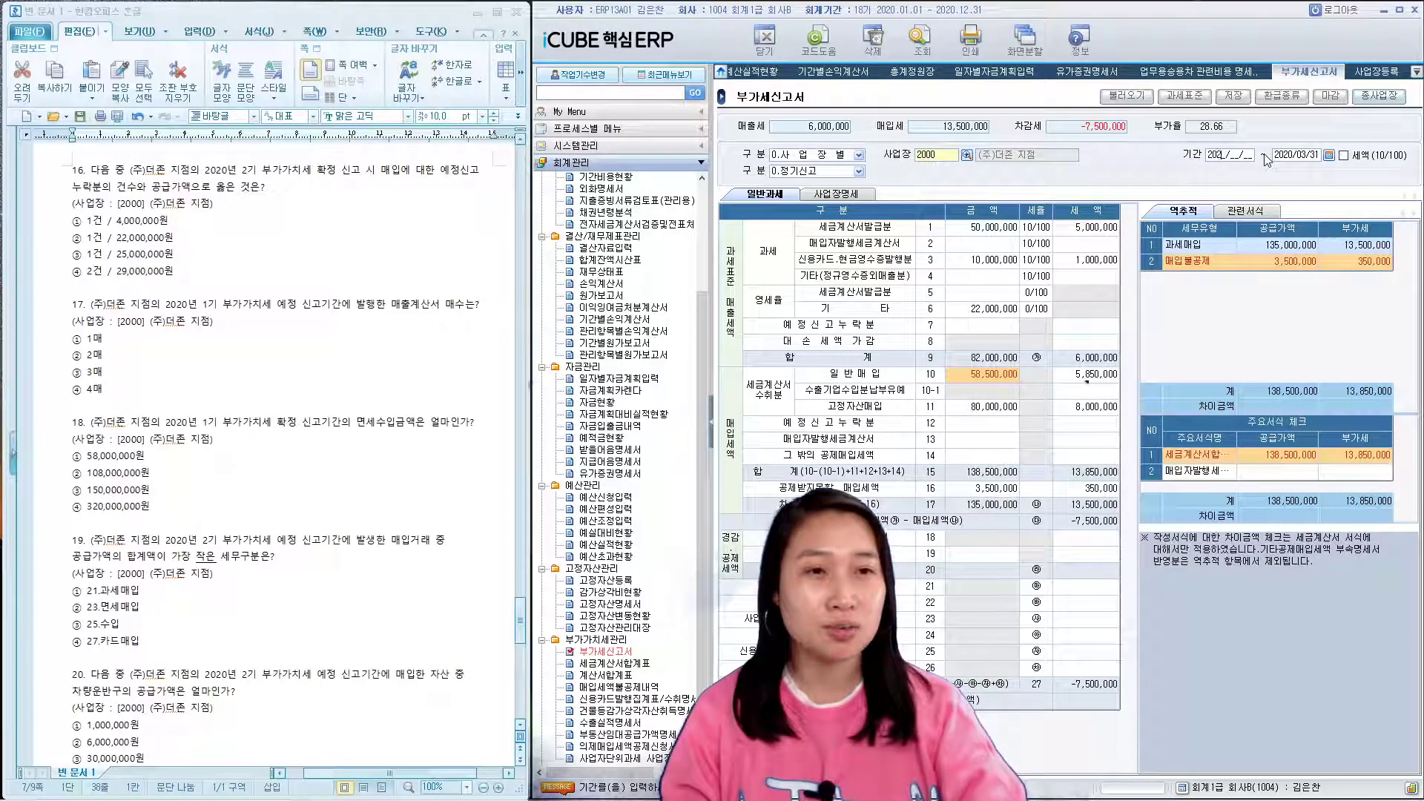
text(020/10/01)
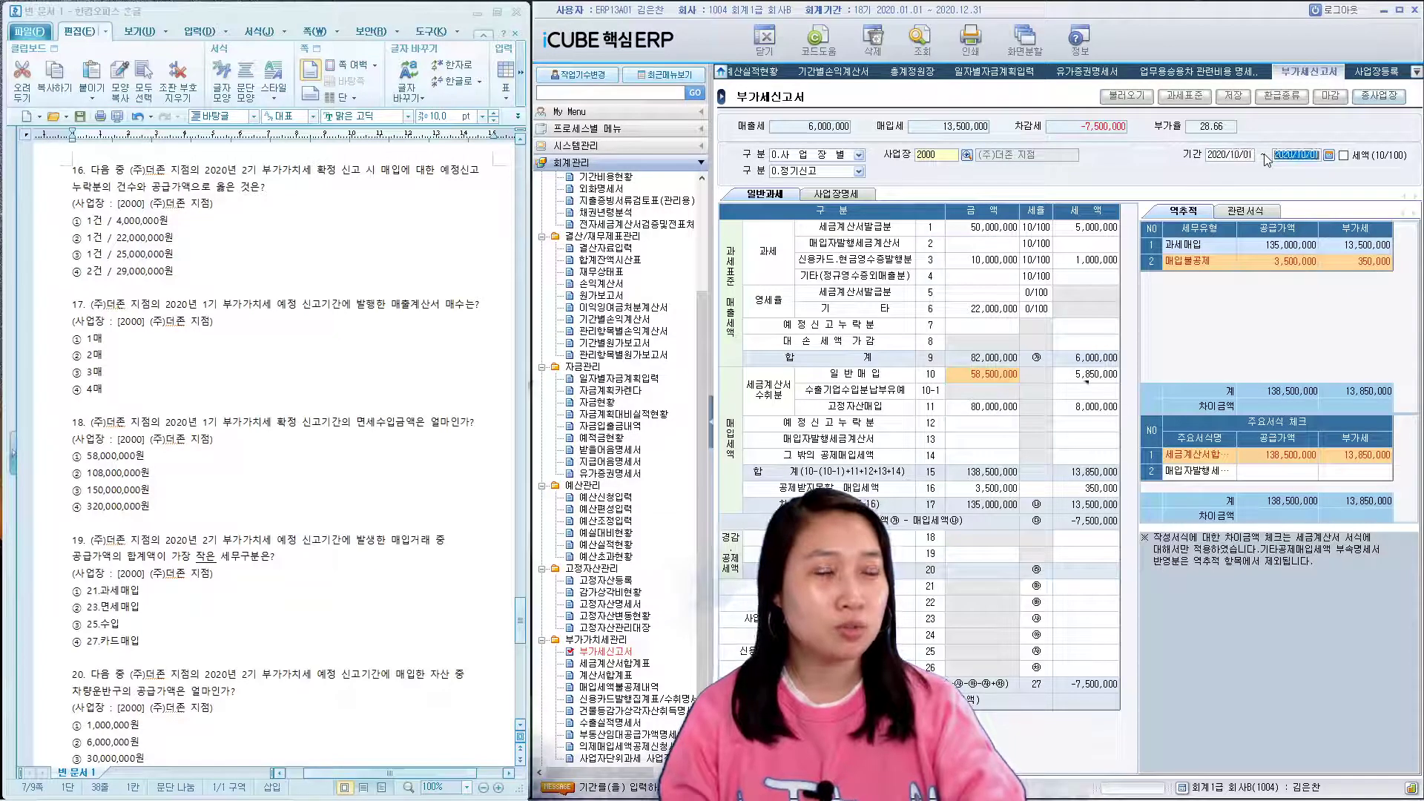
text( ~ 2020/12/31)
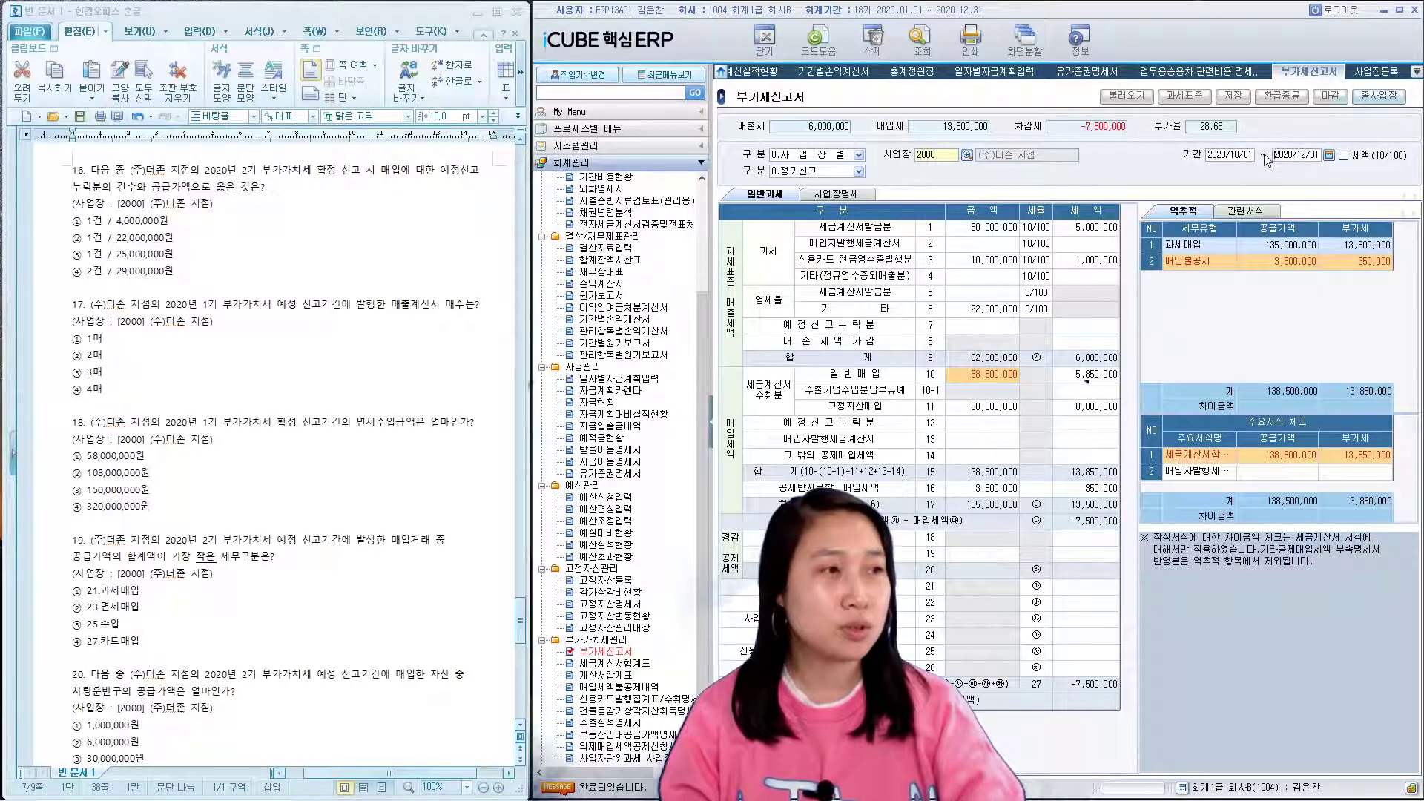
click(1112, 97)
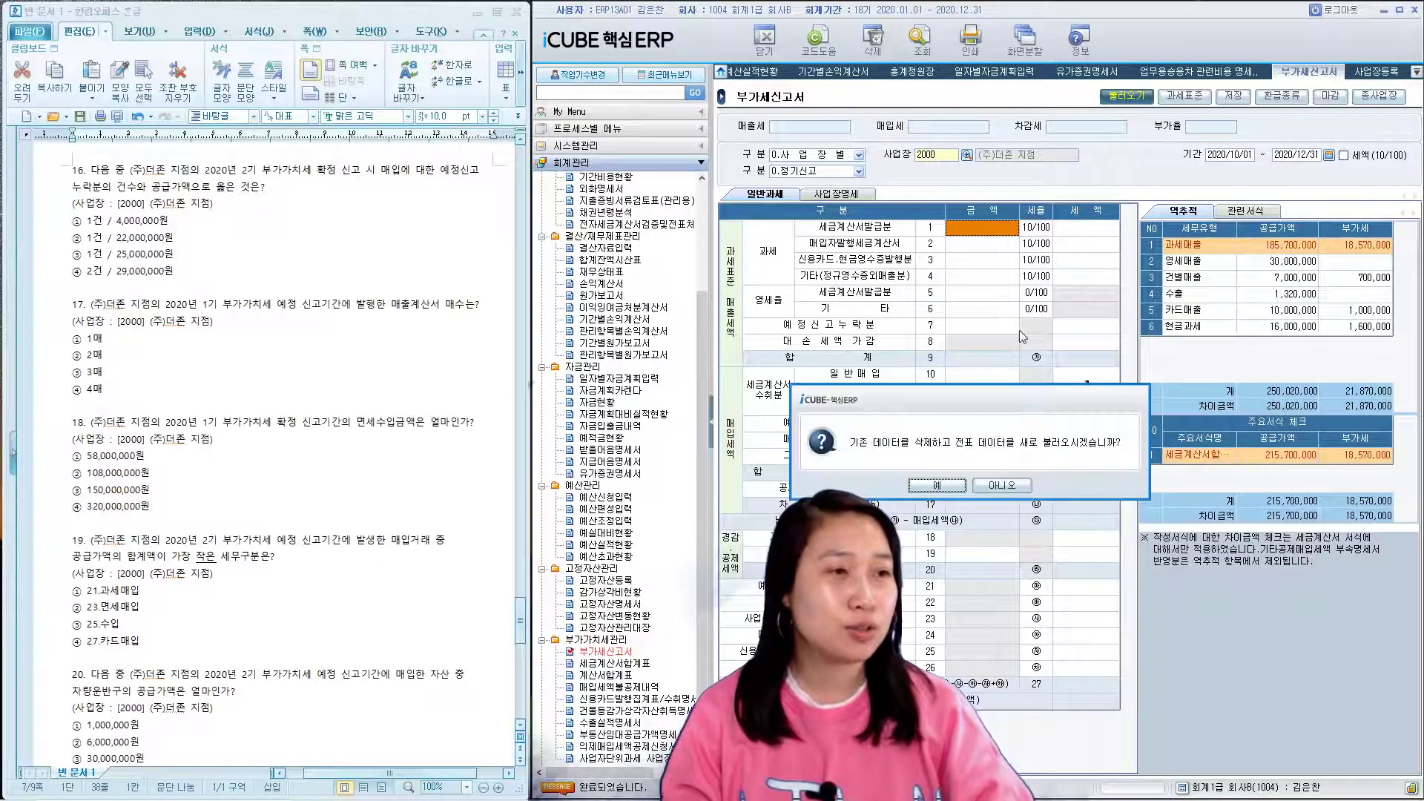
key(Return)
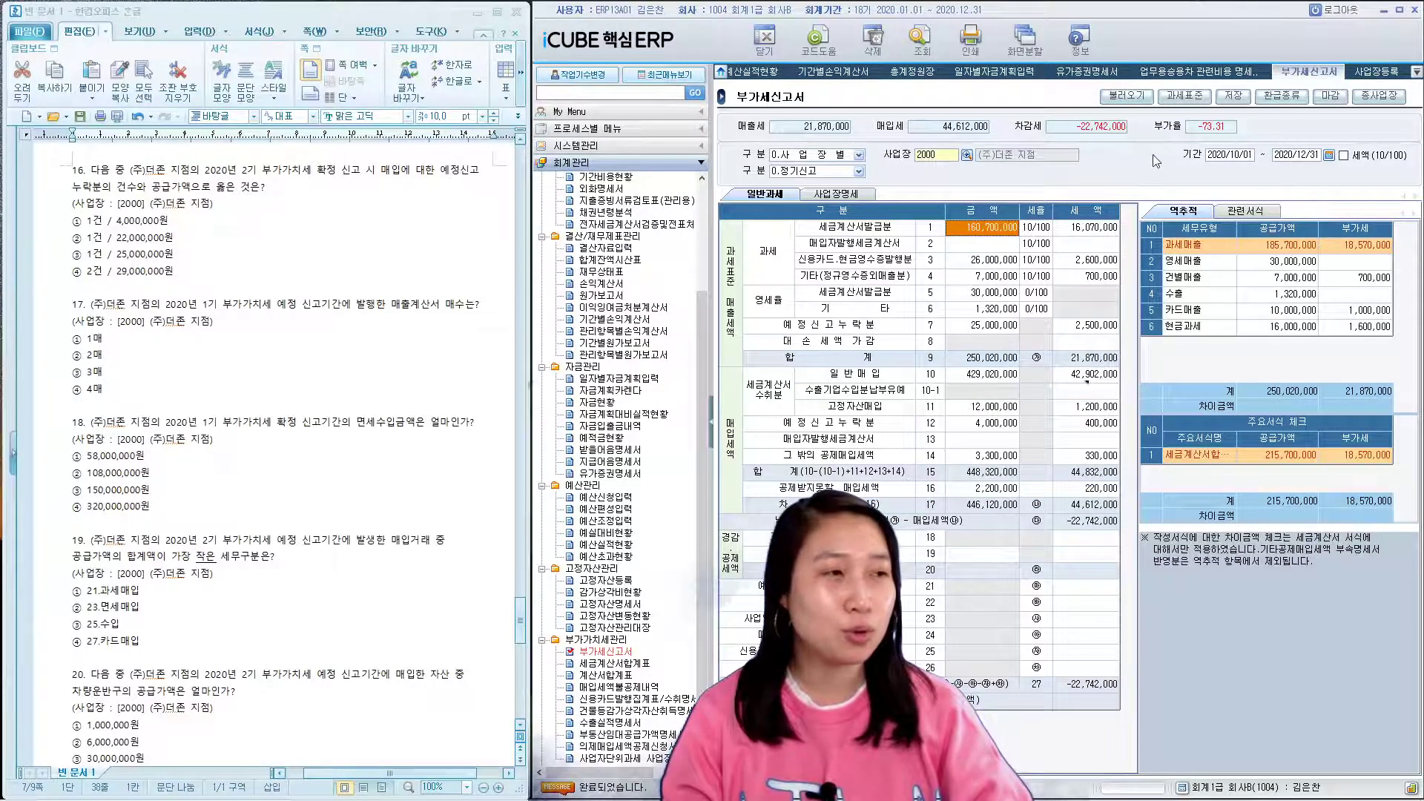
- Check the purchase-side 예정신고누락분 amount in the 부가세신고서, and highlight choice ① 1건 / 4,000,000원 of question 16
click(976, 427)
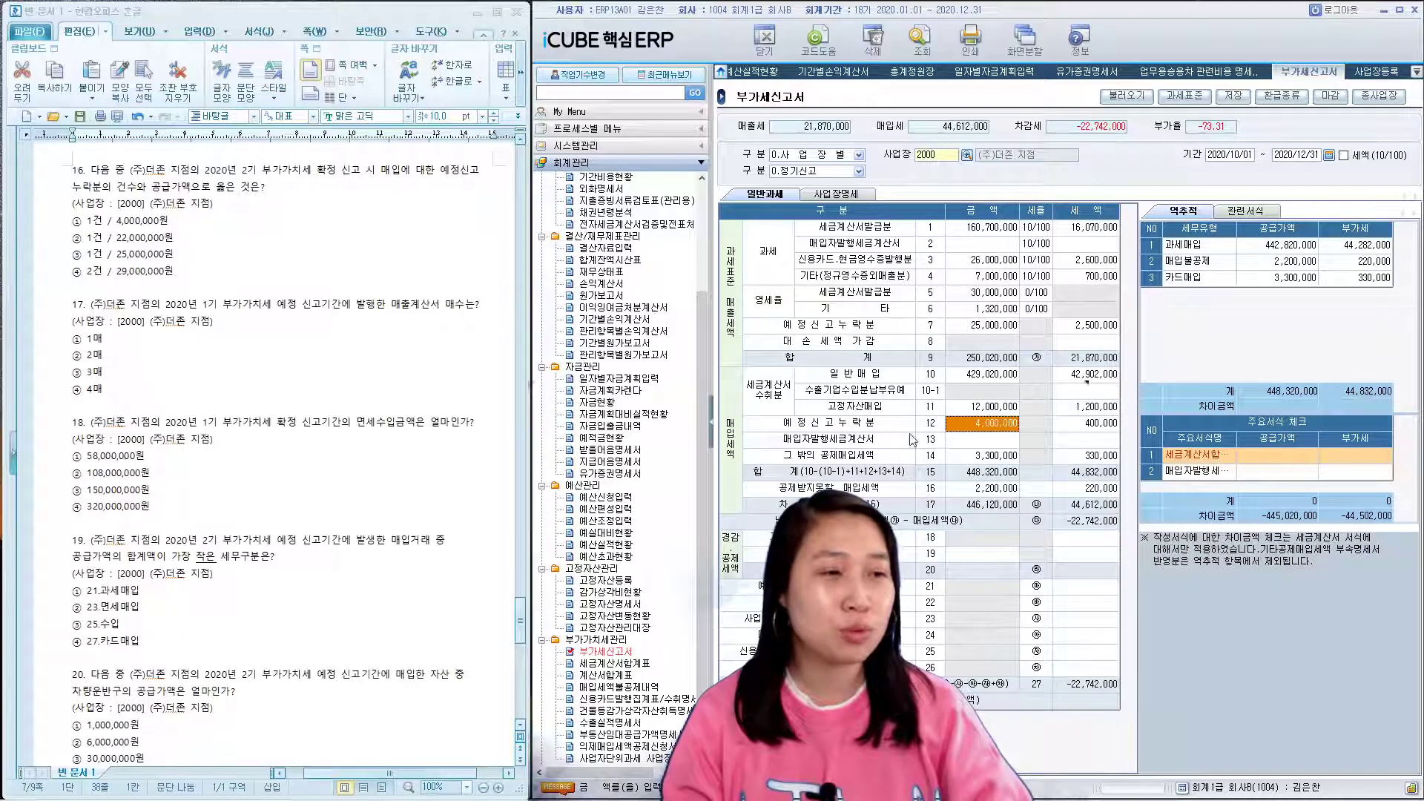
mouse_move(77, 221)
mouse_down()
mouse_move(169, 222)
mouse_move(81, 221)
mouse_up()
click(169, 222)
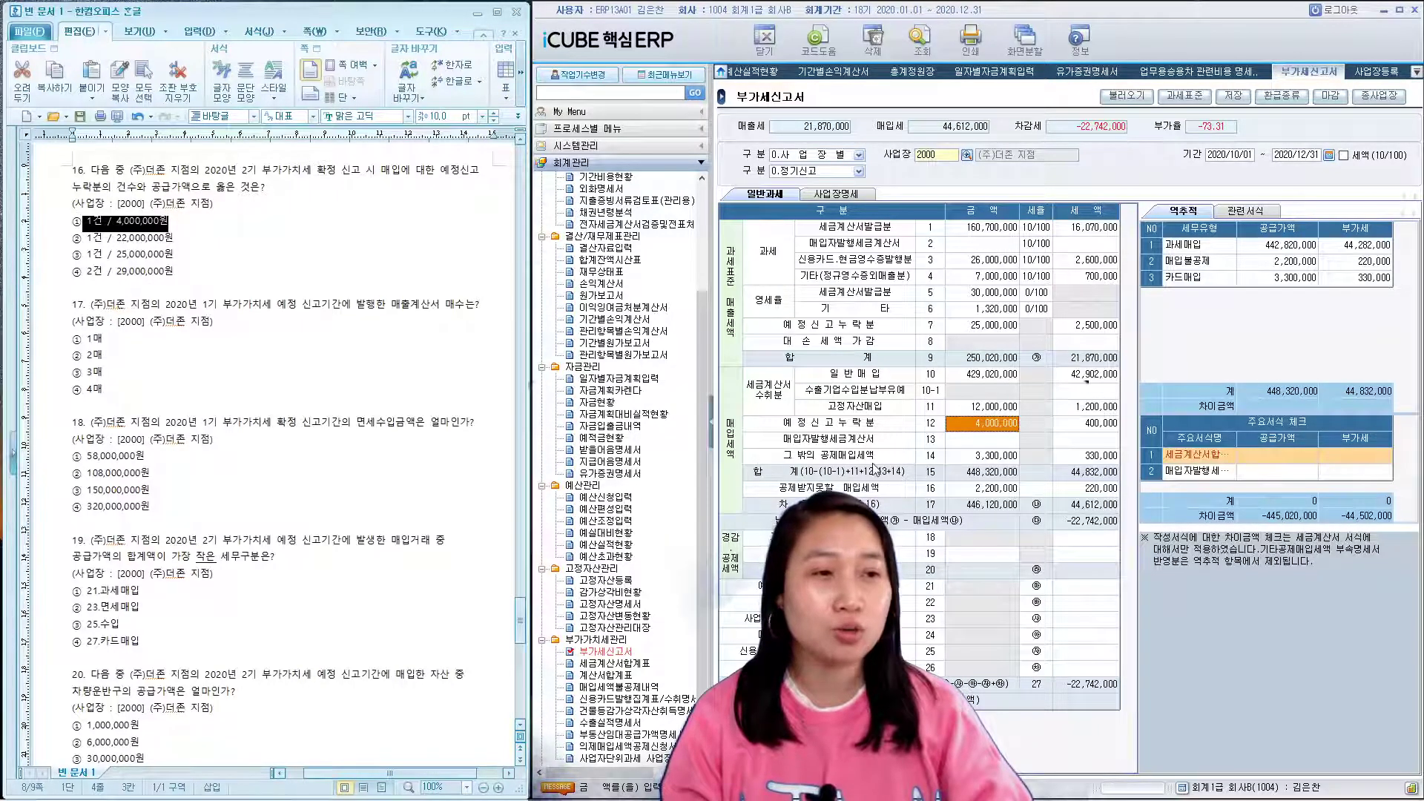
- Open the 매입매출장 in its 신고서기준 view and set the 사업장 to 2000 (주)더존 지점
drag(701, 448, 696, 362)
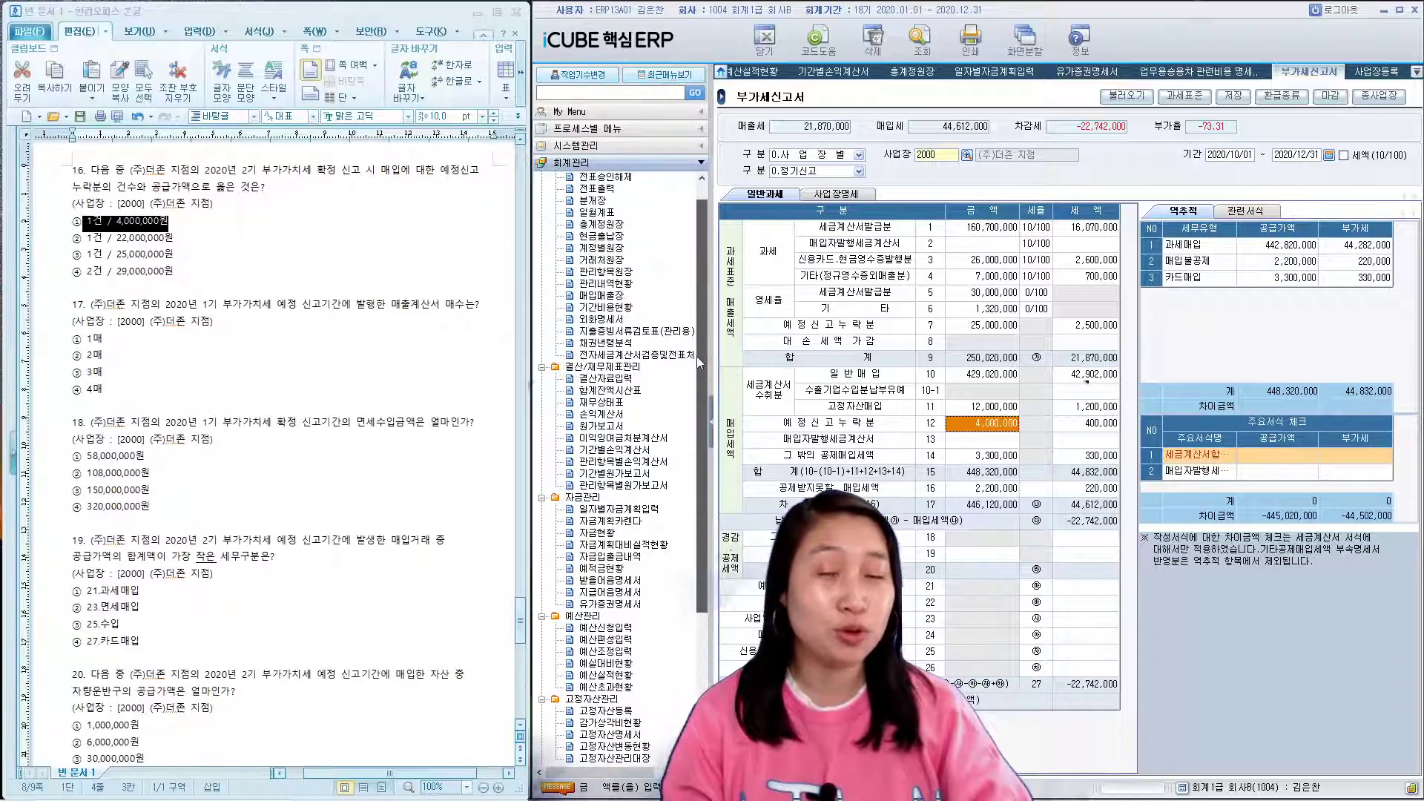
click(601, 295)
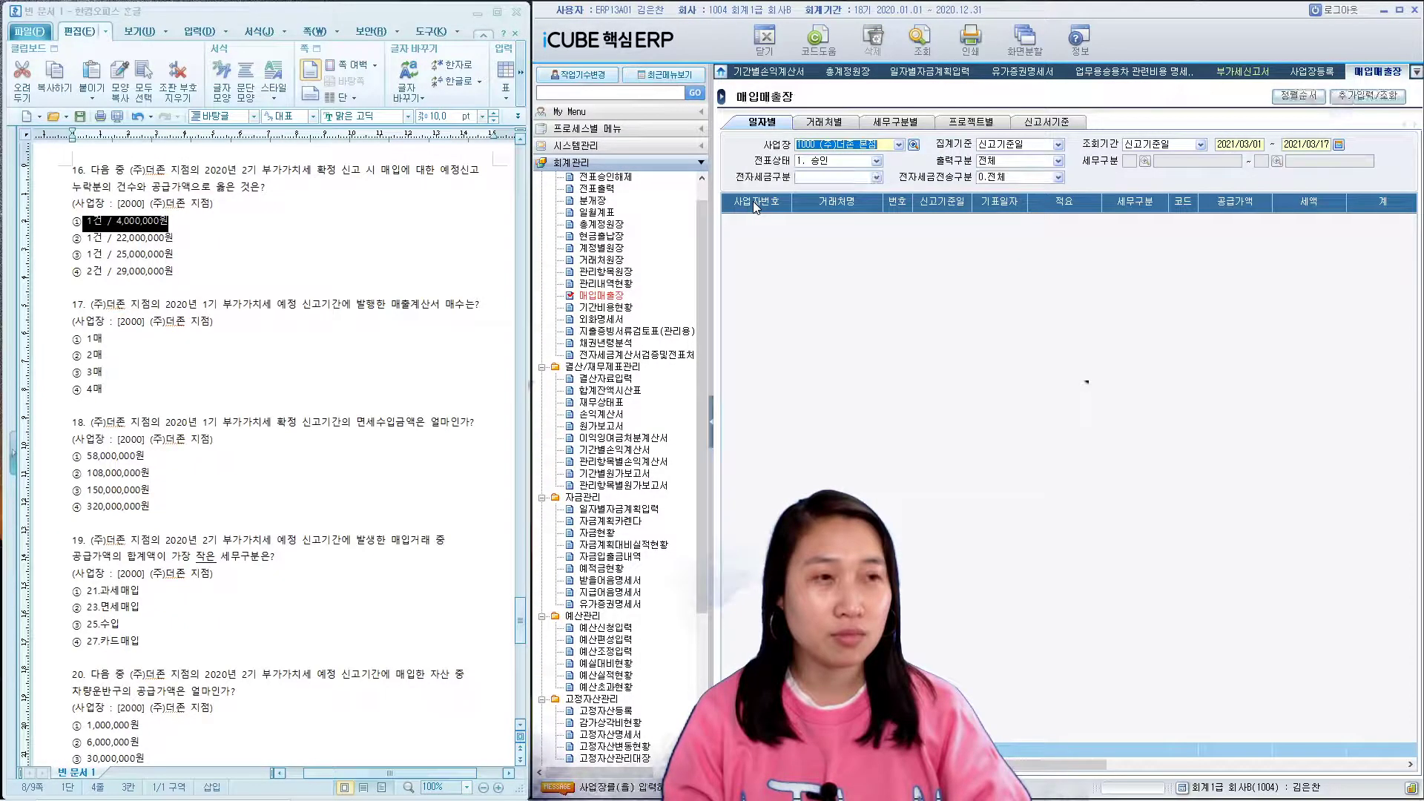
click(1072, 123)
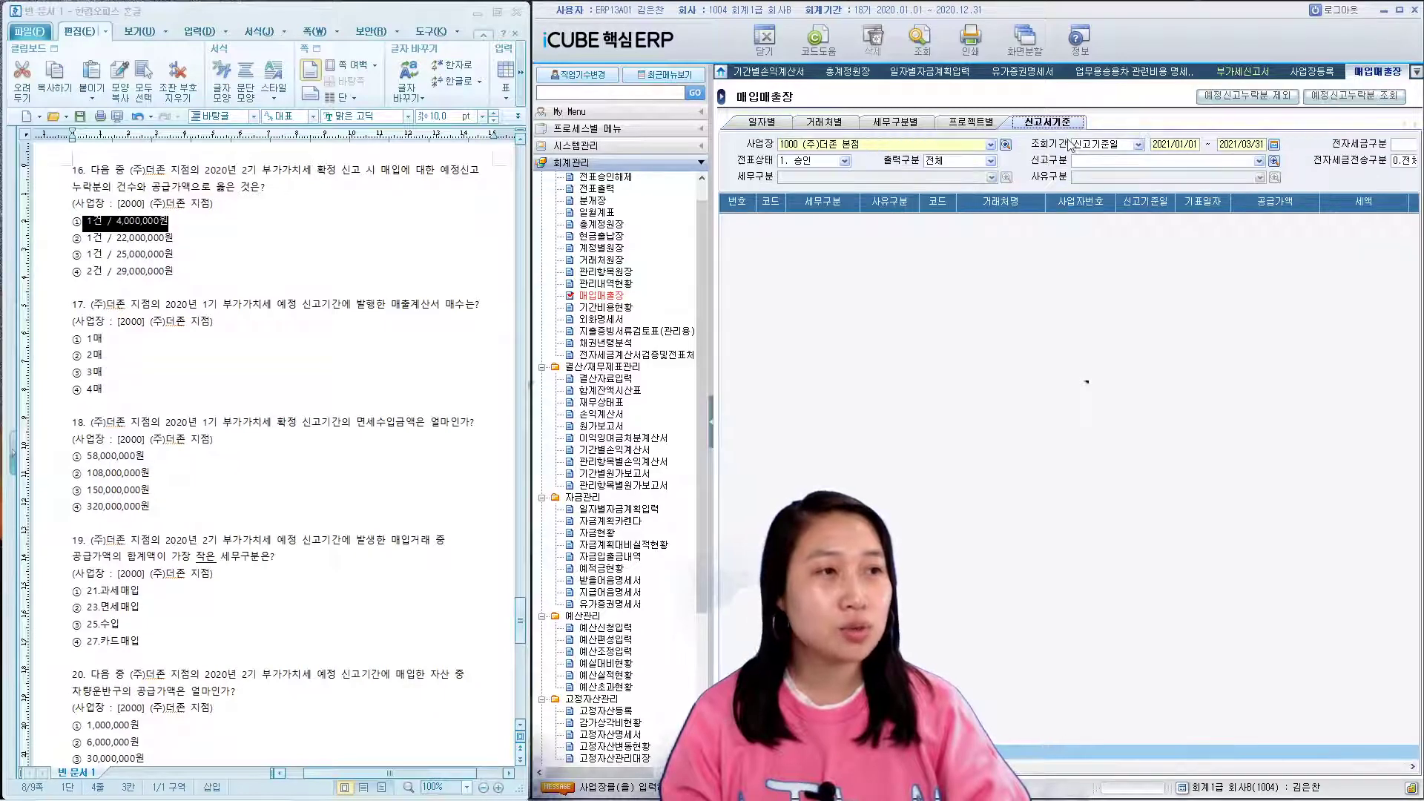
click(1006, 144)
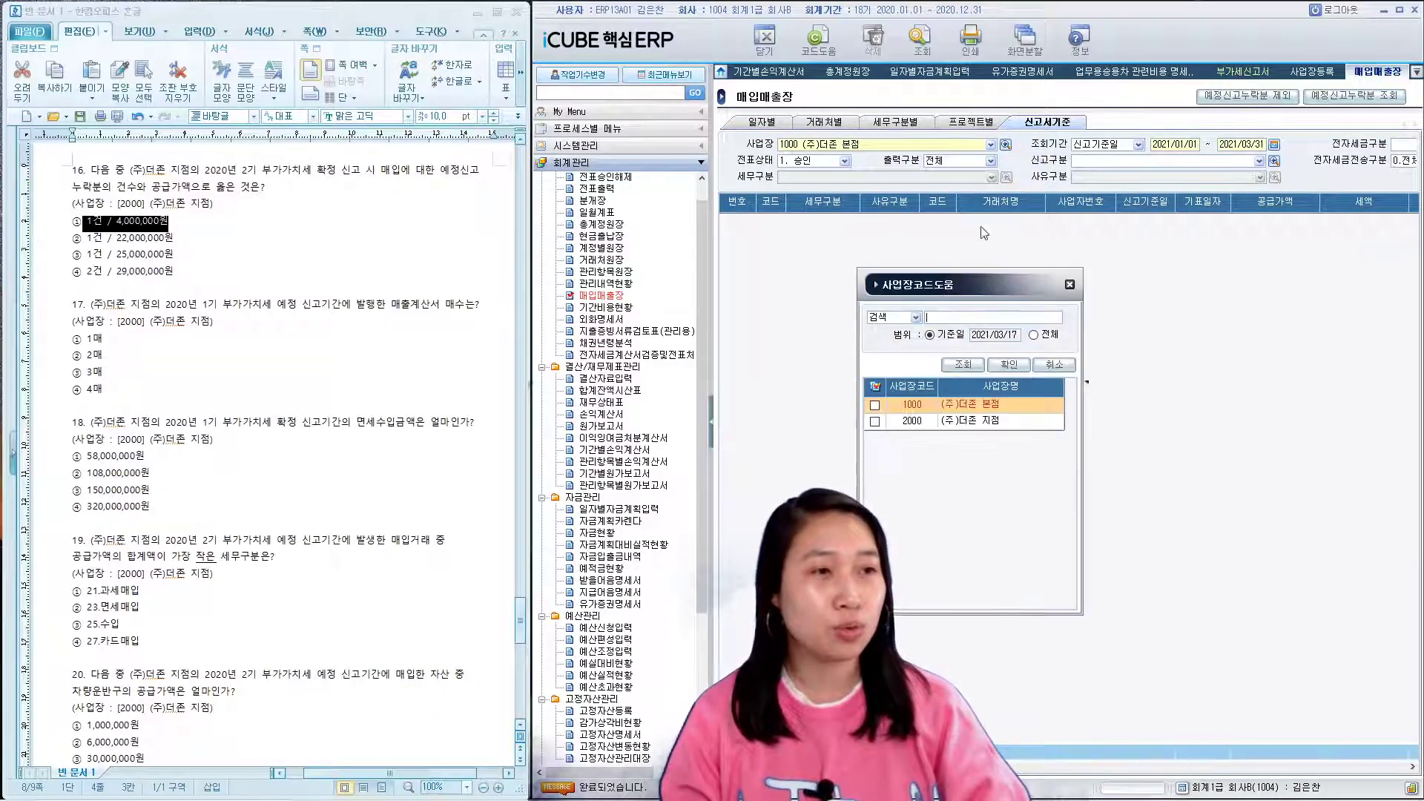
double_click(964, 419)
- Query the 예정신고누락분 of the 매입매출장 for 2020/10/01 through 2020/12/31 with 출력구분 2. 매입
click(1178, 146)
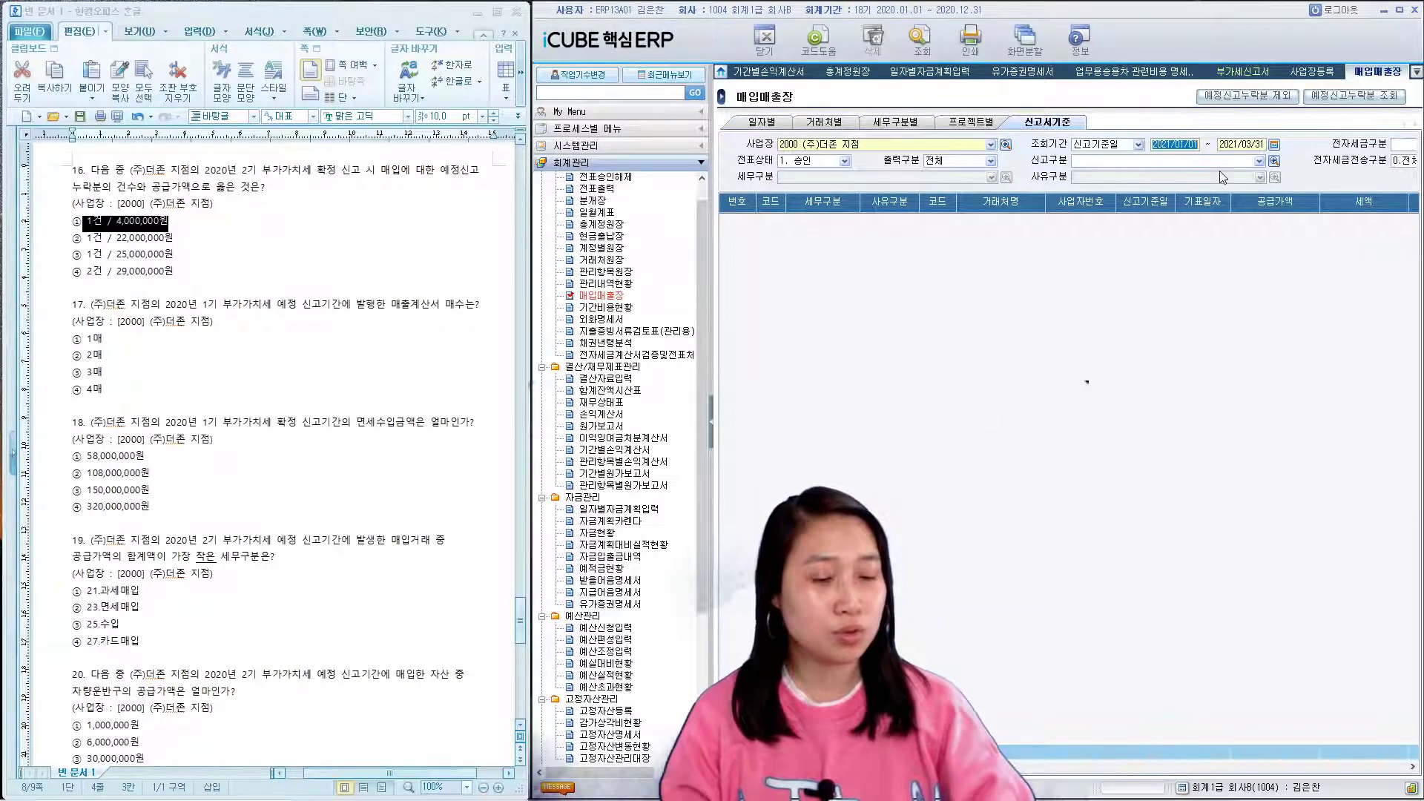
text(20201001)
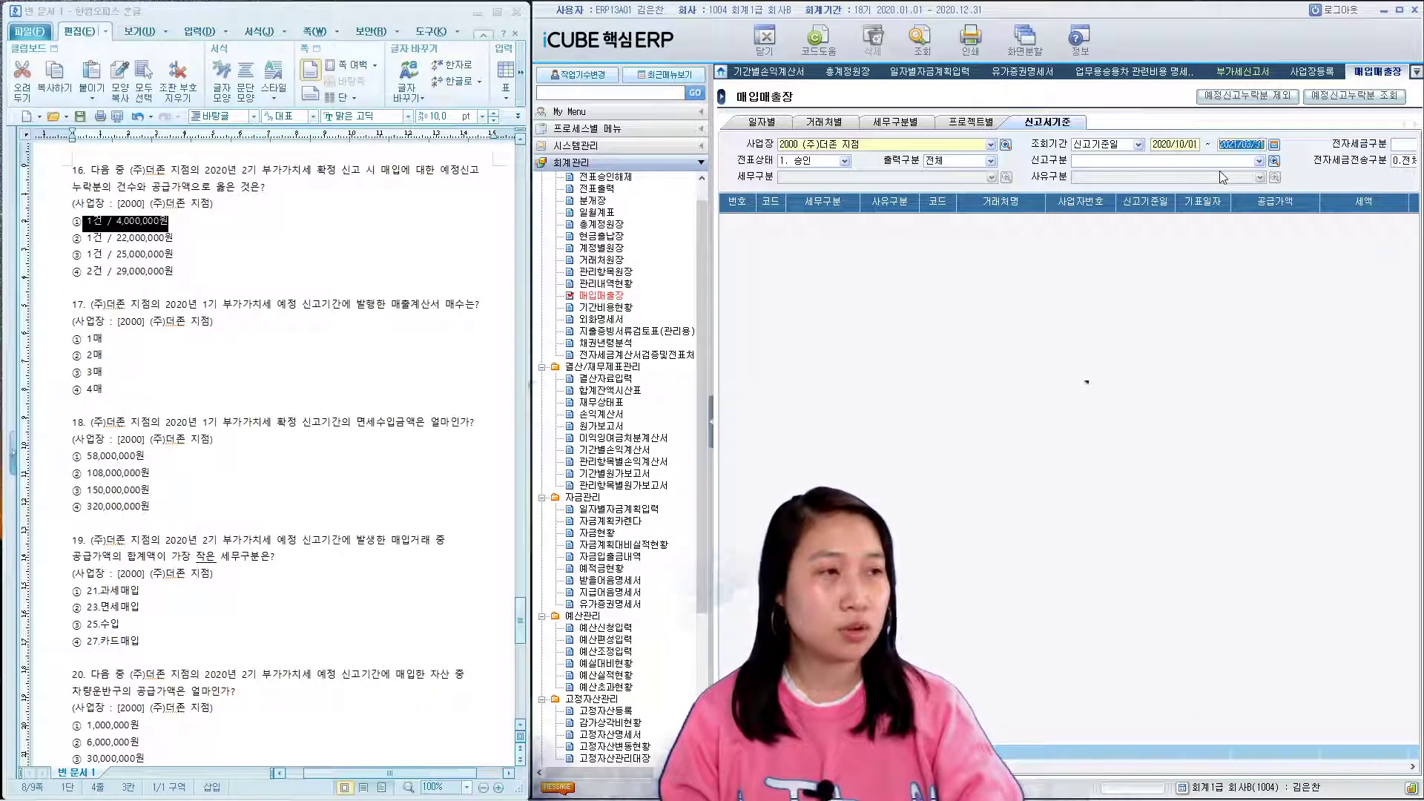
text(20201231)
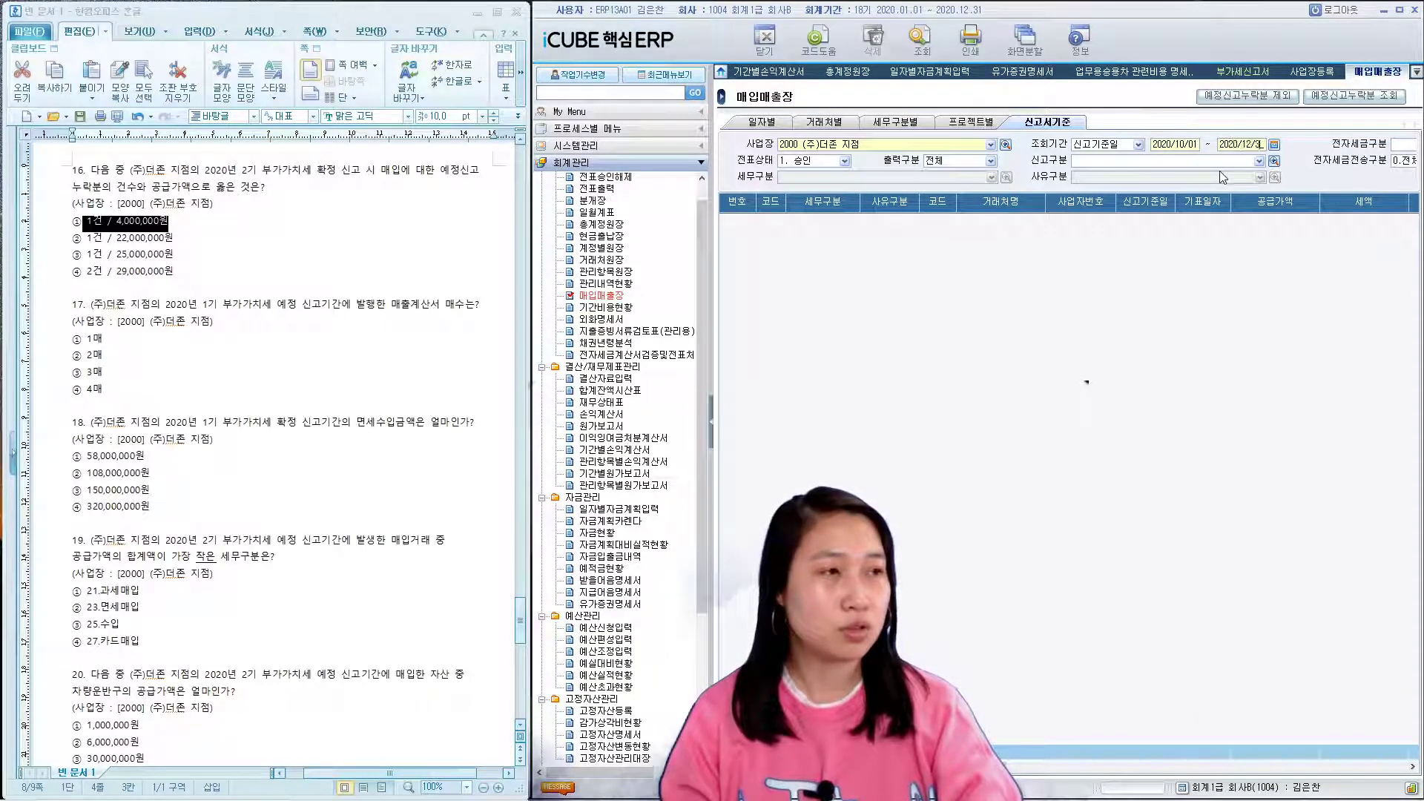
click(957, 160)
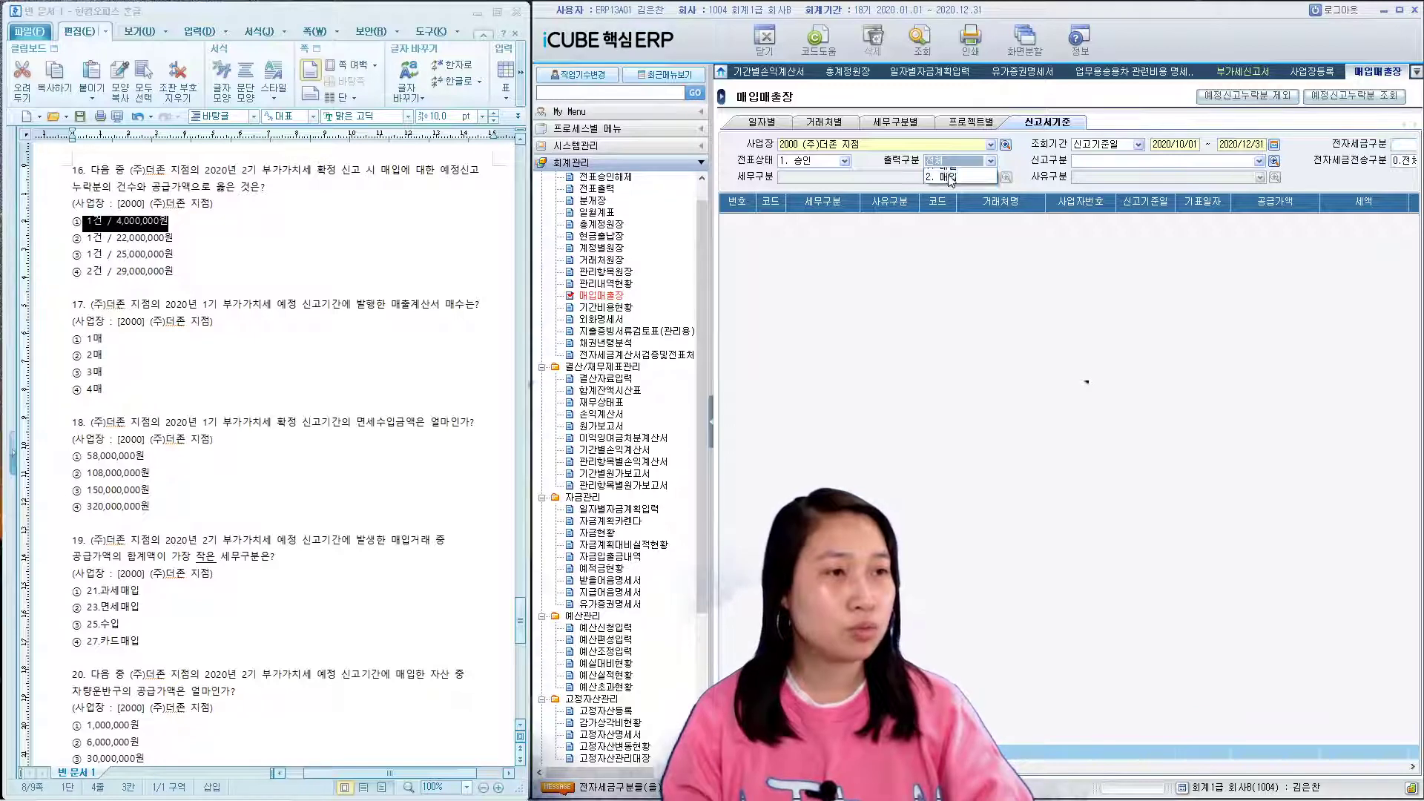
click(950, 195)
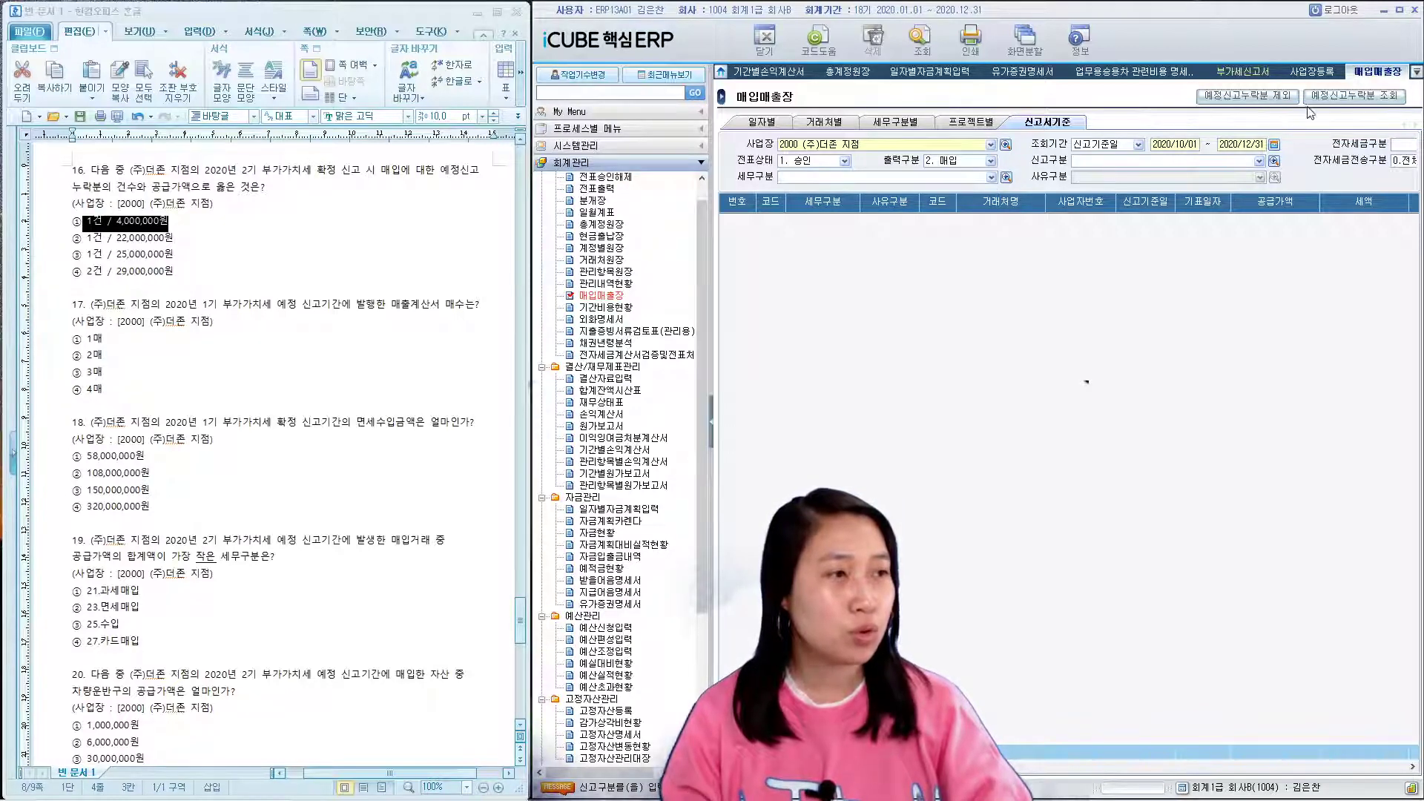
key(F12)
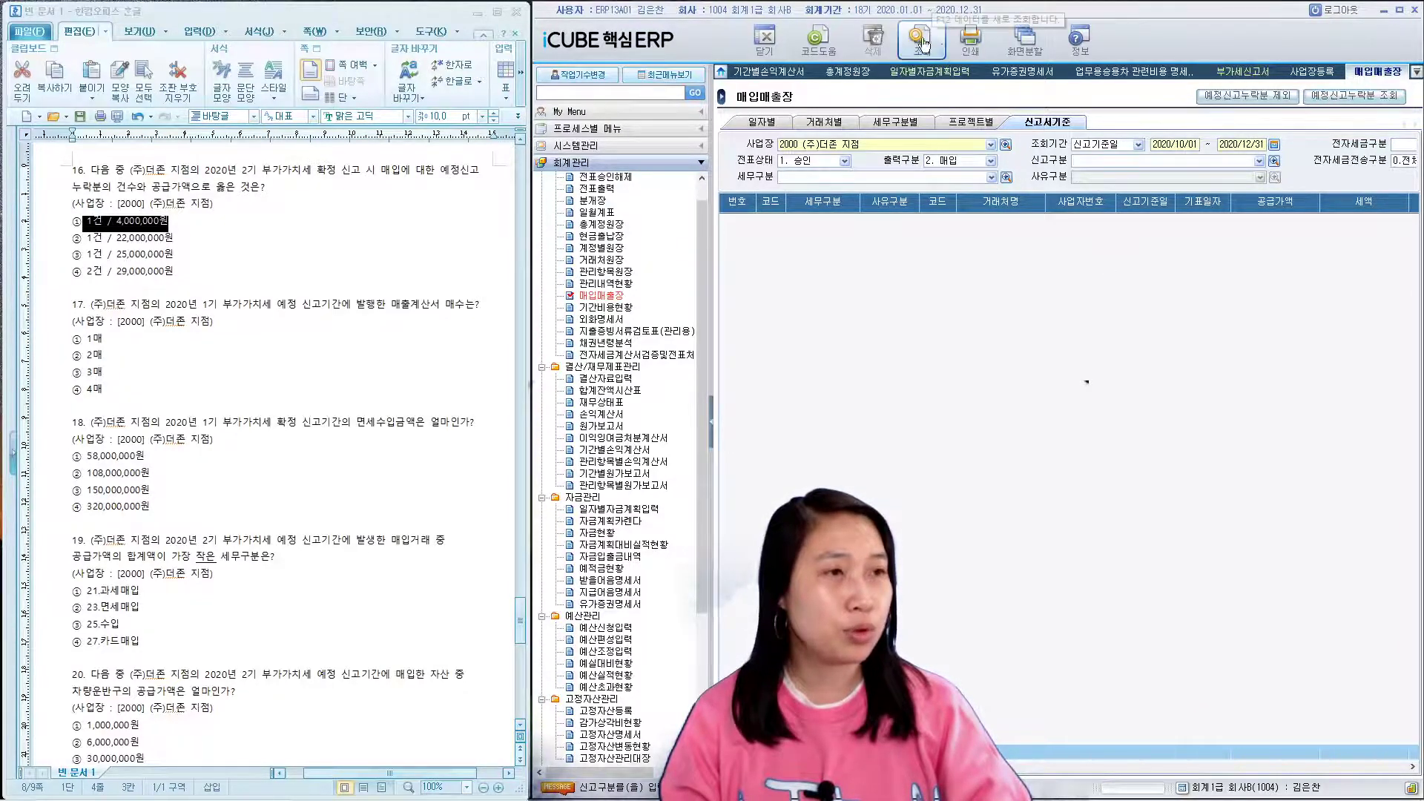
click(1335, 100)
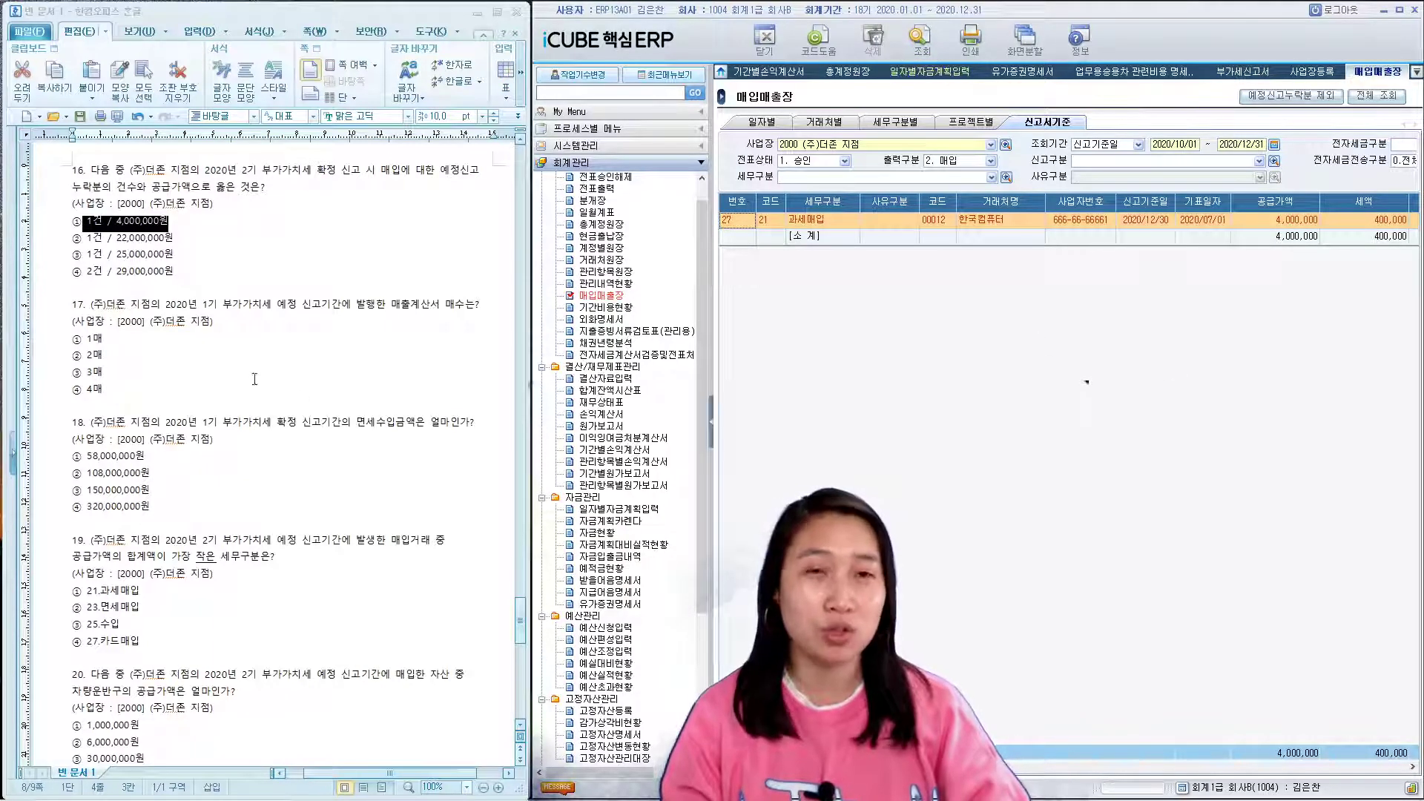
- Highlight 계산서 in question 17, open the 계산서합계표 and set its 사업장 to 2000 (주)더존 지점
drag(702, 432, 719, 569)
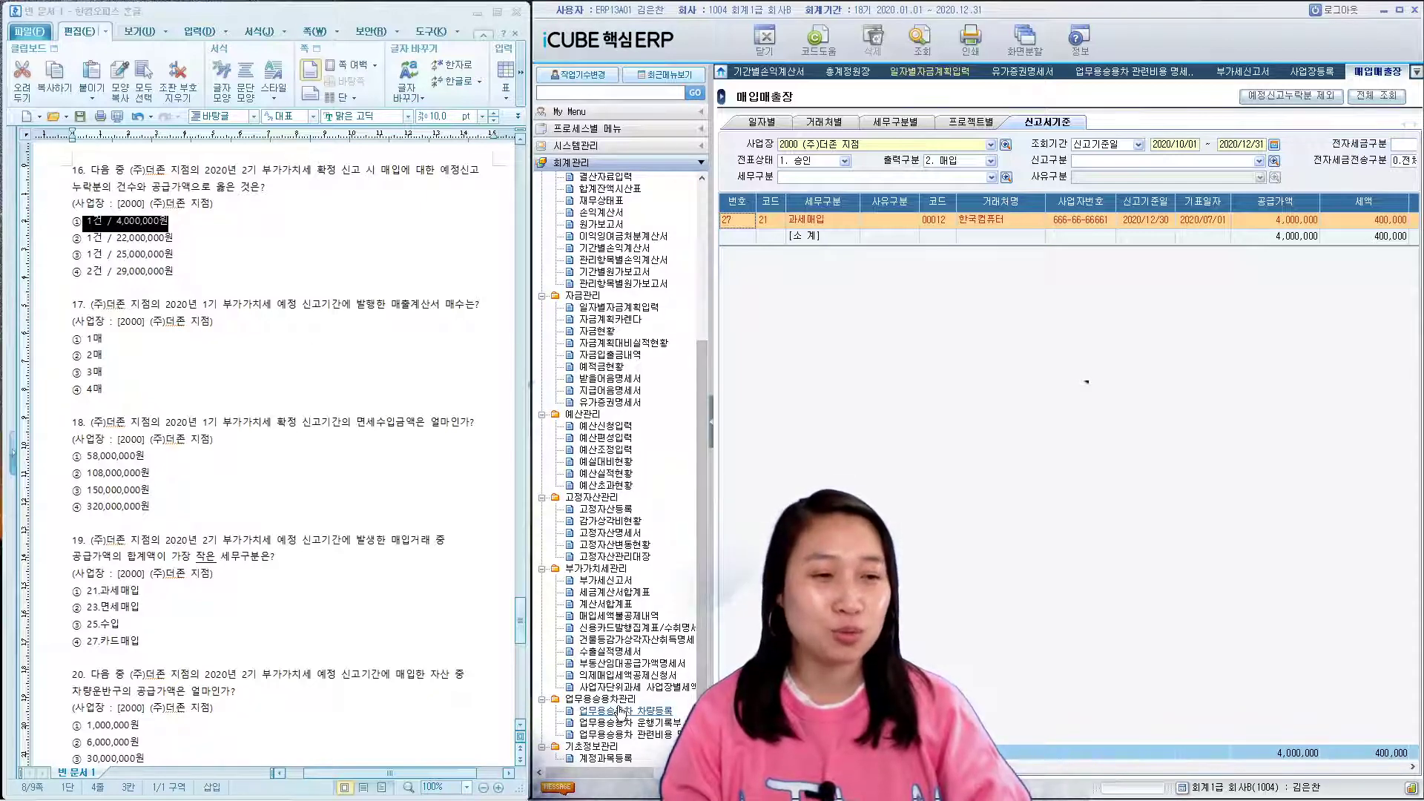
click(607, 581)
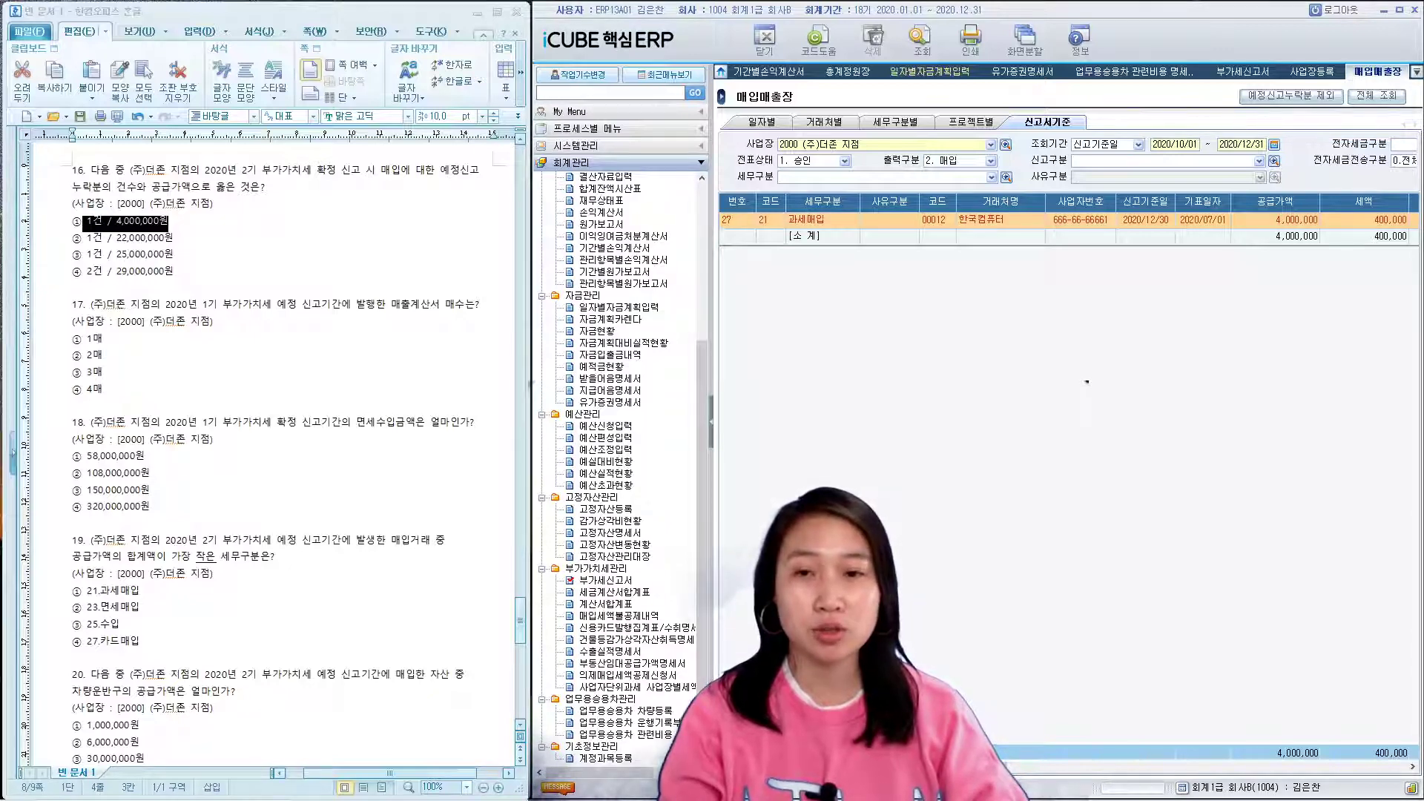
drag(411, 304, 439, 306)
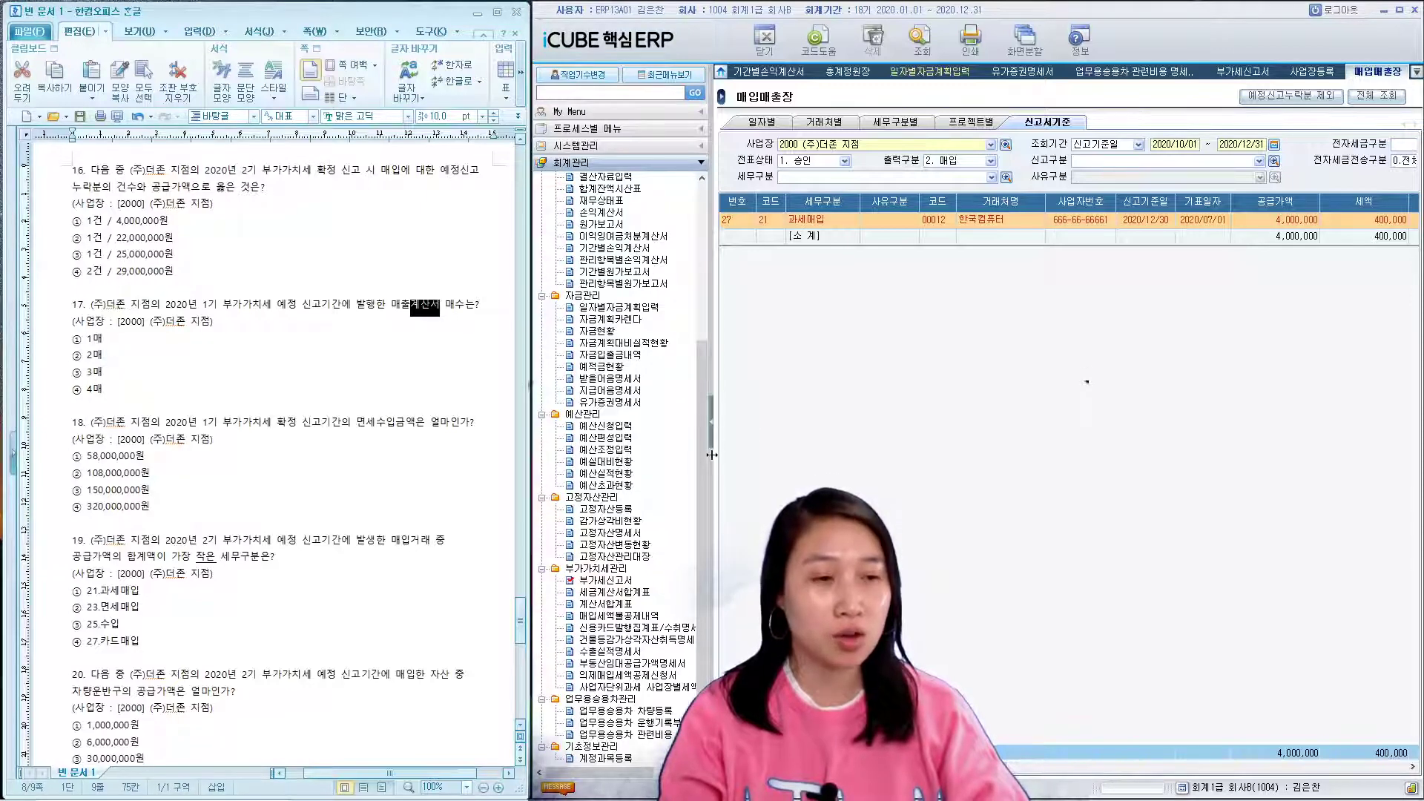
double_click(606, 604)
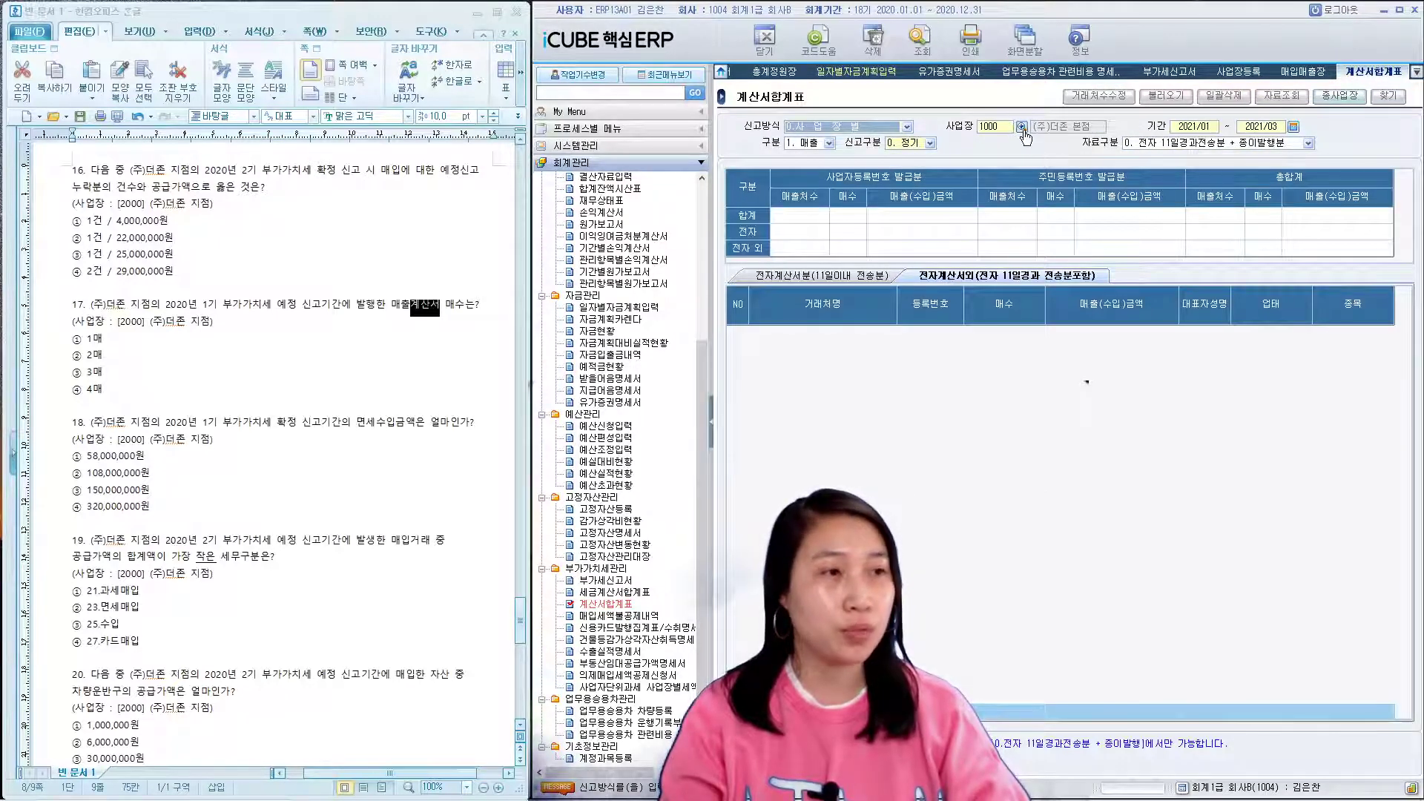
click(1022, 127)
double_click(994, 409)
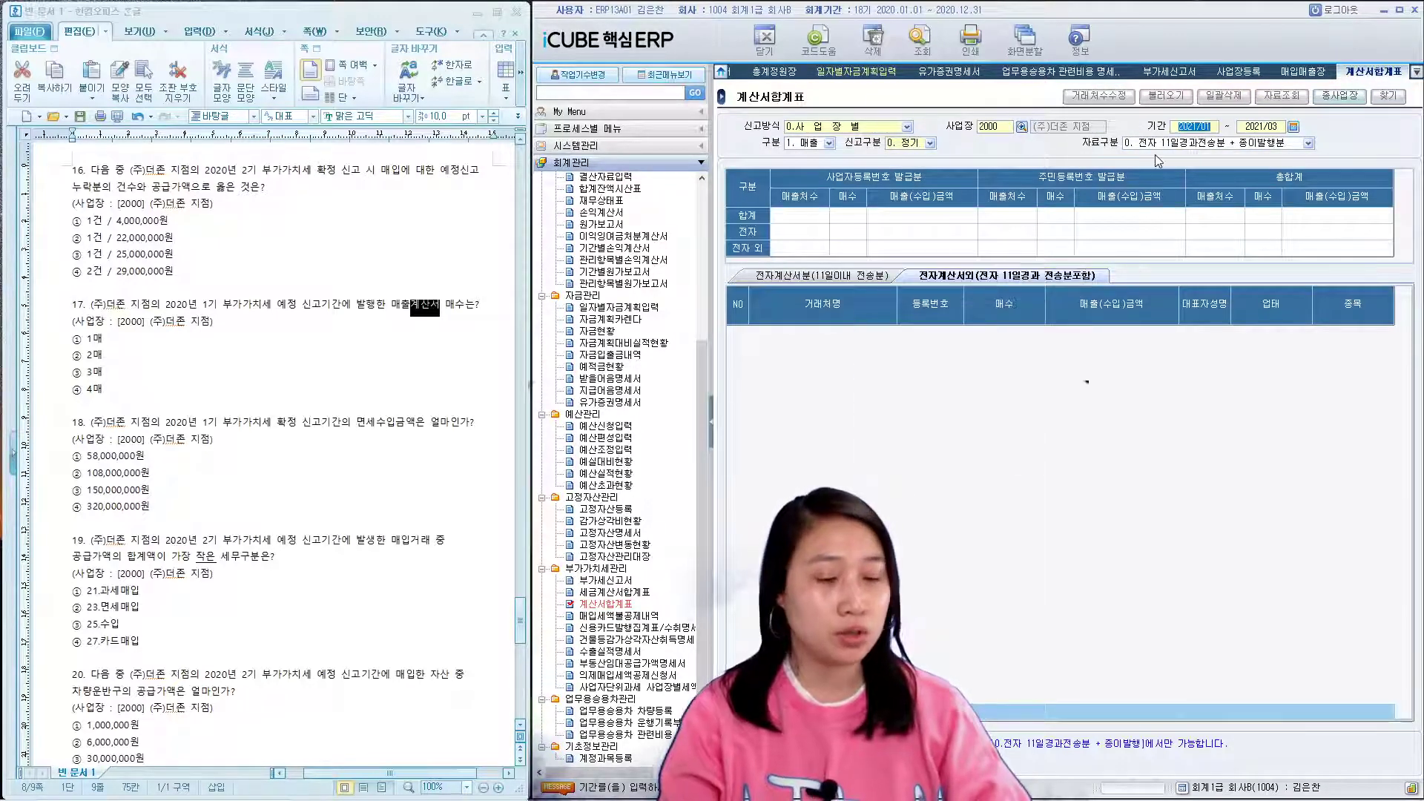
- Query the 계산서합계표 for 2020/01 through 2020/03 with 구분 1. 매출 and reload its data
text(20)
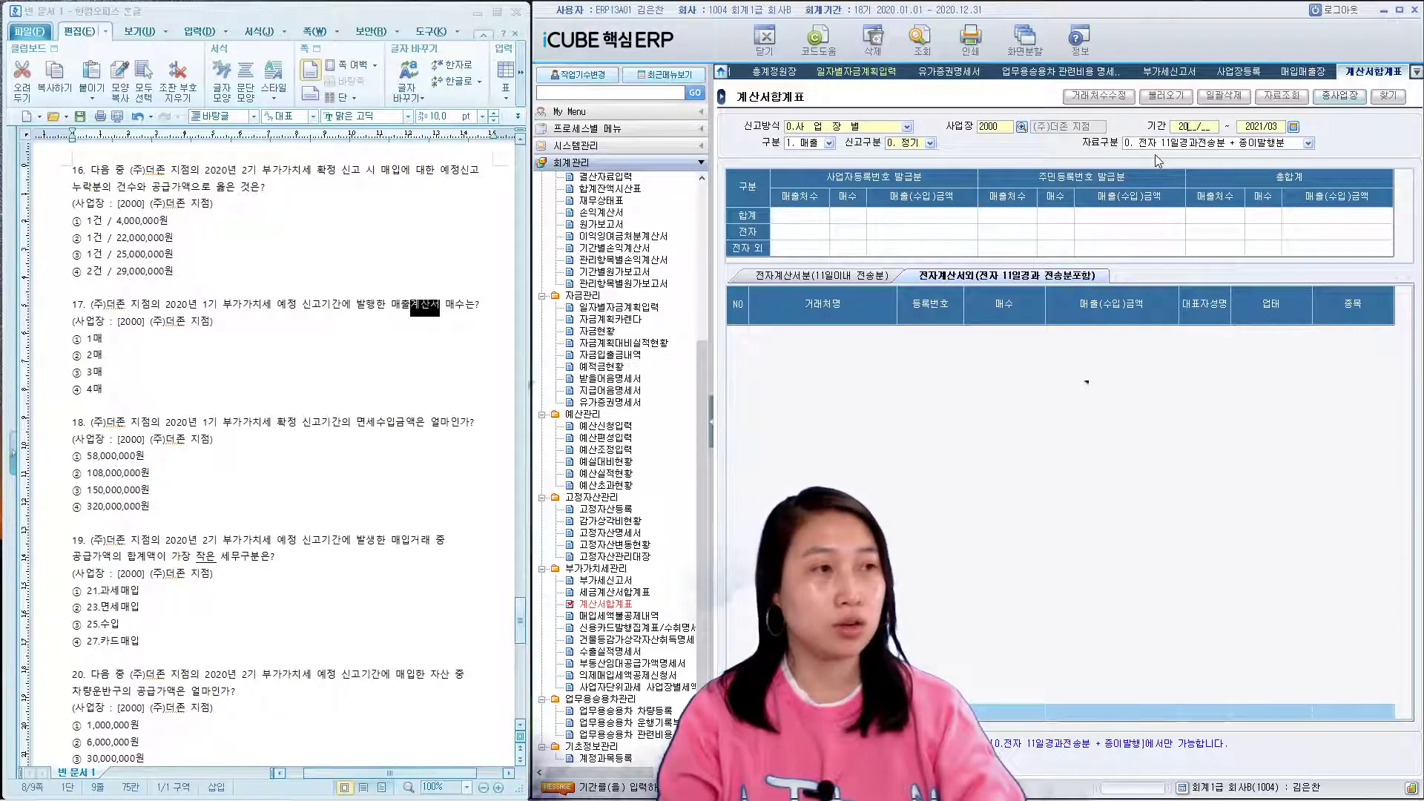
text(20/01)
key(Return)
text(202003)
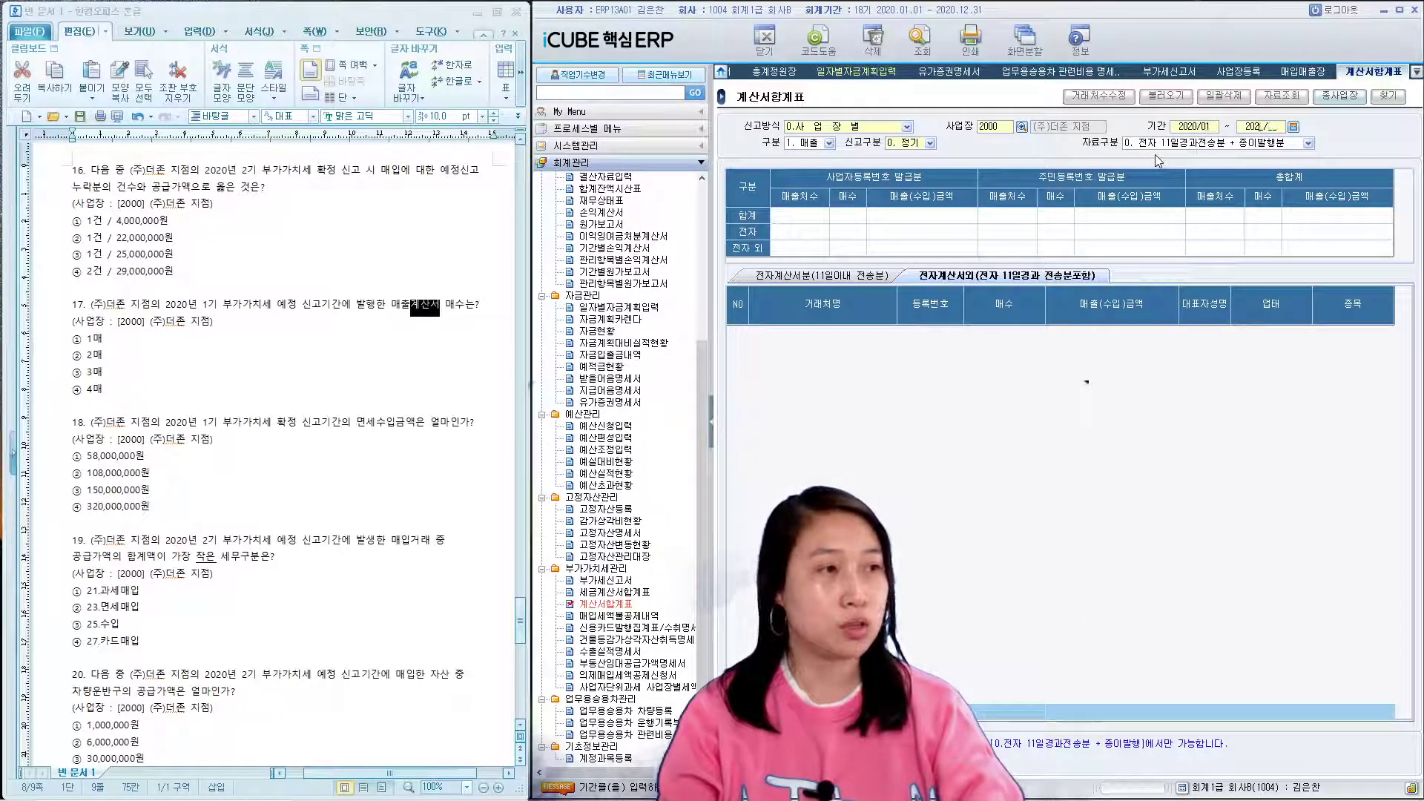
key(Return)
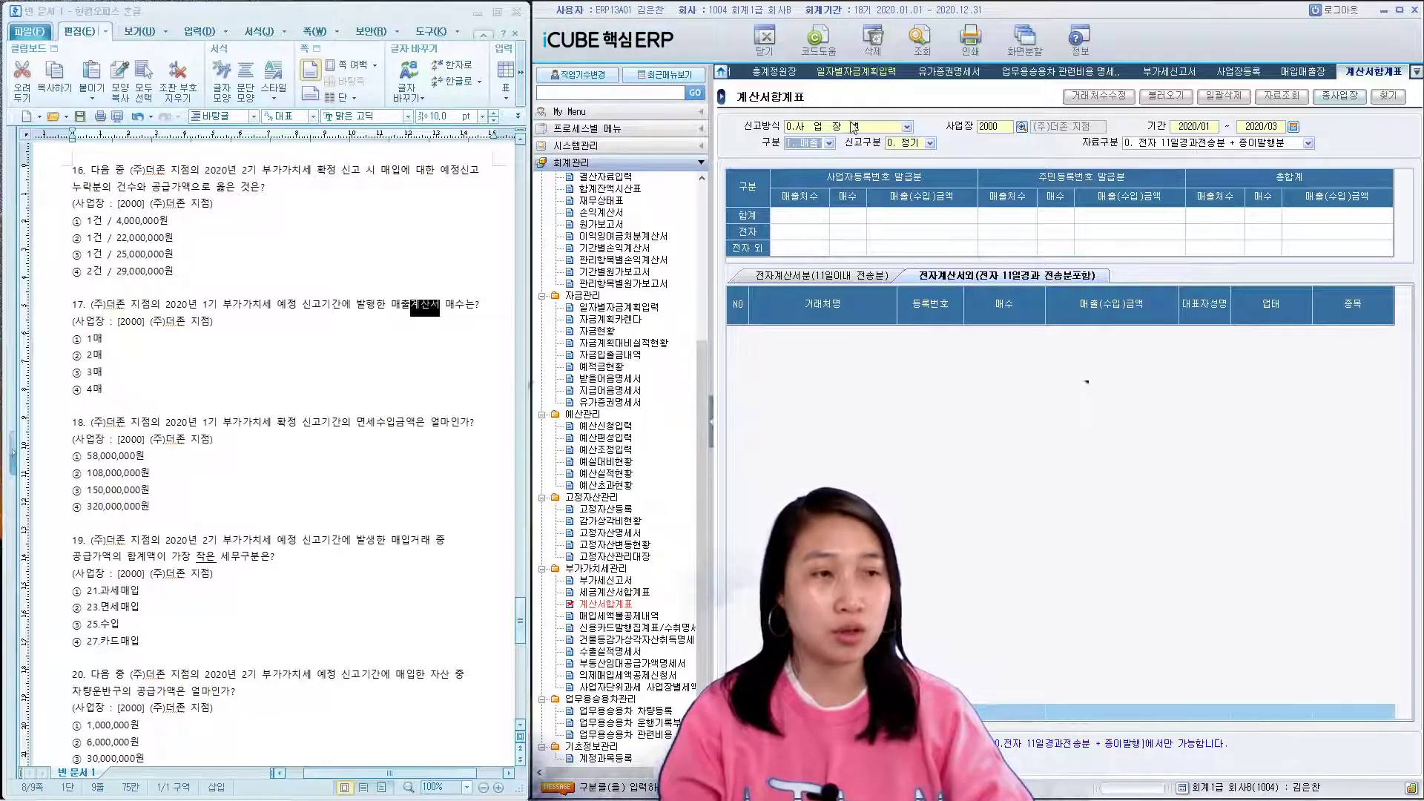
click(919, 37)
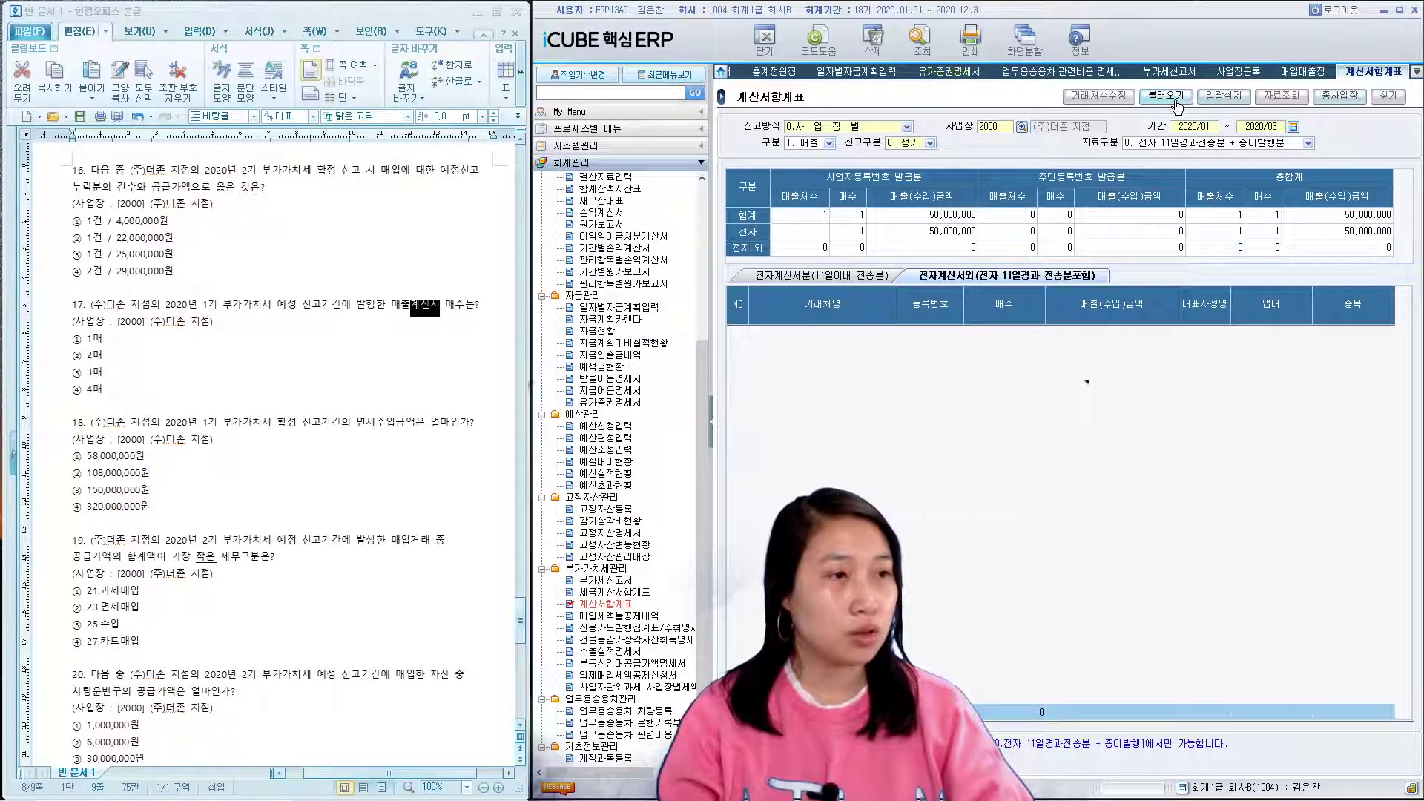
click(1178, 100)
click(942, 486)
- Compare the 전자계산서분 (11일이내 전송분) and 전자계산서외 lists, and highlight choice ① 1매 of question 17
click(855, 278)
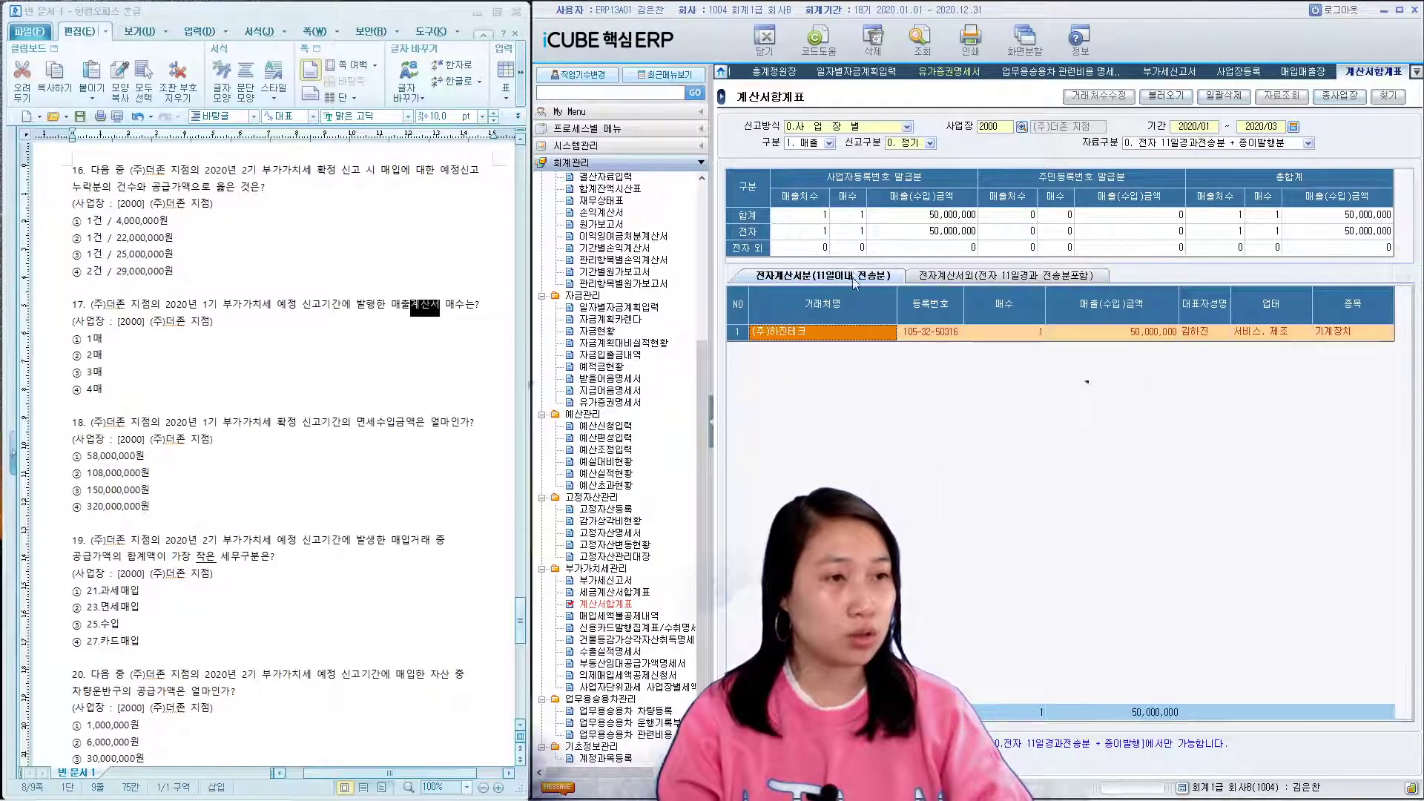
click(1015, 280)
click(875, 281)
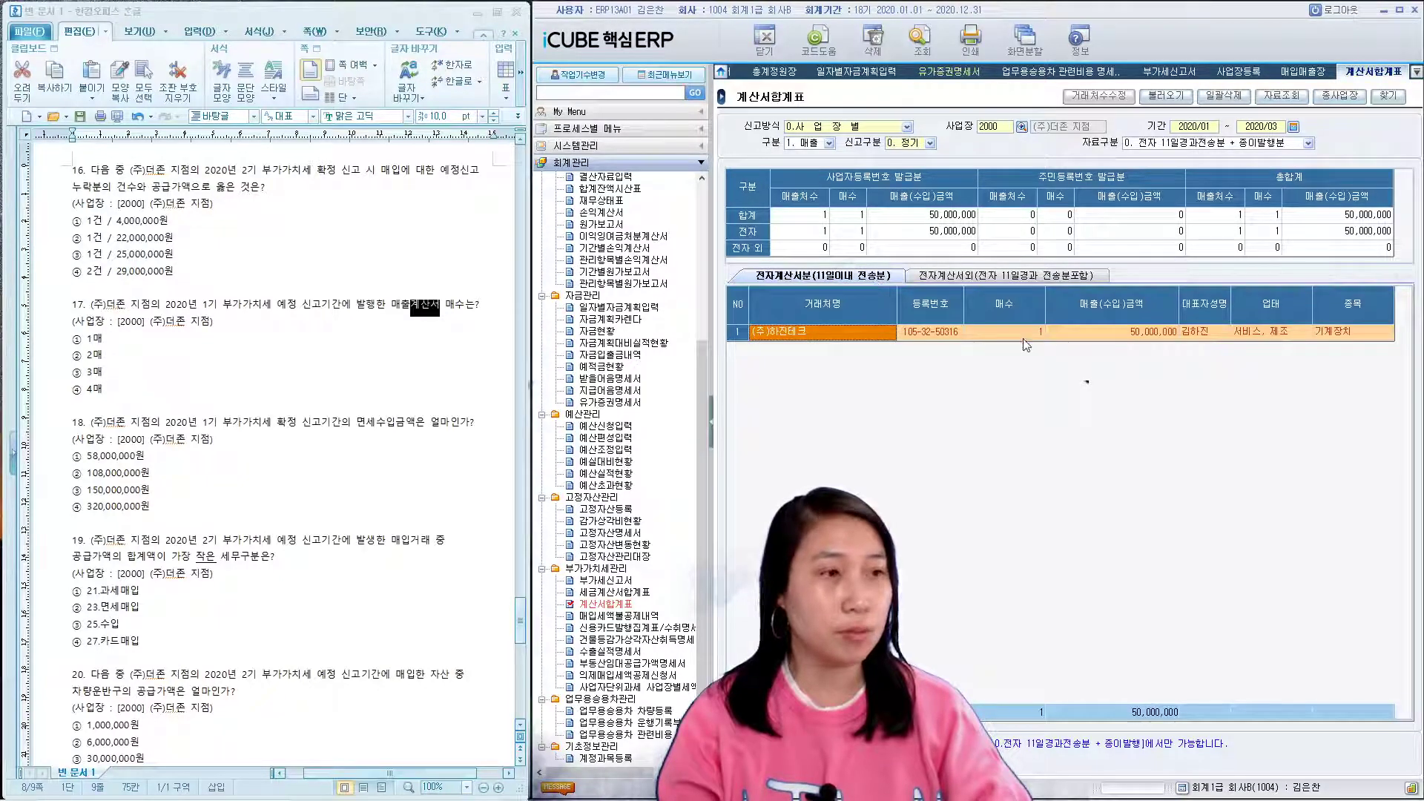
drag(72, 340, 100, 340)
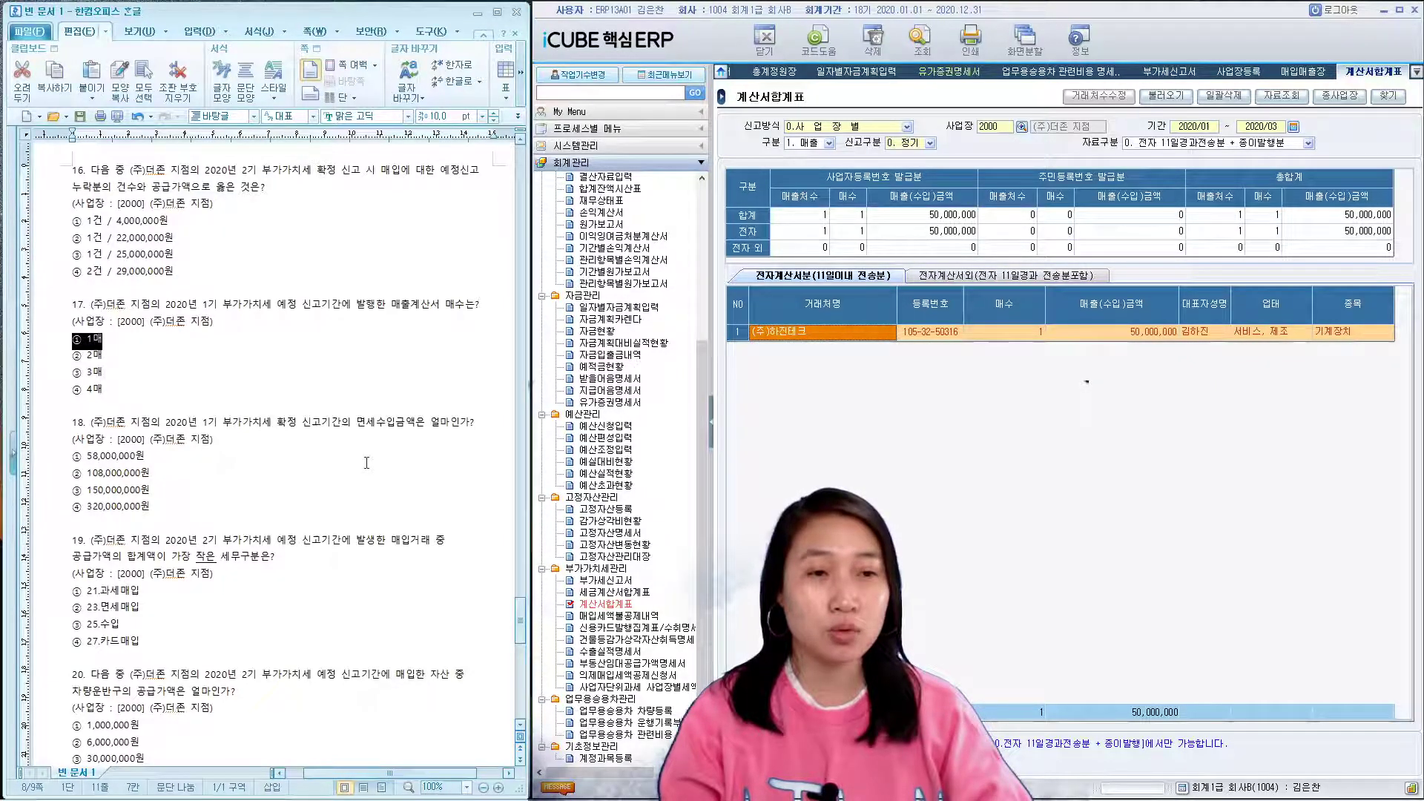
- Open the 부가세신고서, discard its unsaved changes, and load fresh slip data for 2020/04/01 through 2020/06/30
click(616, 581)
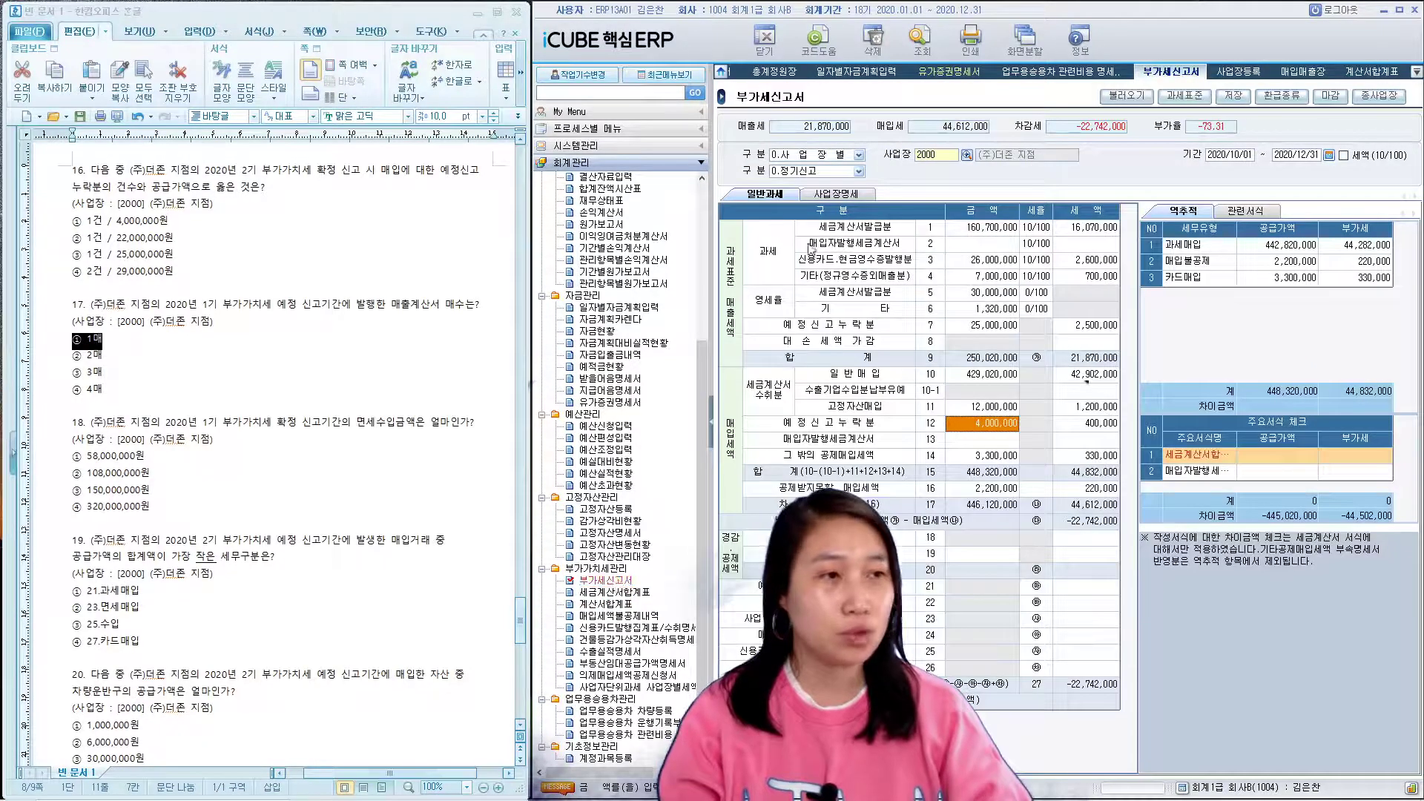
drag(1207, 157, 1256, 162)
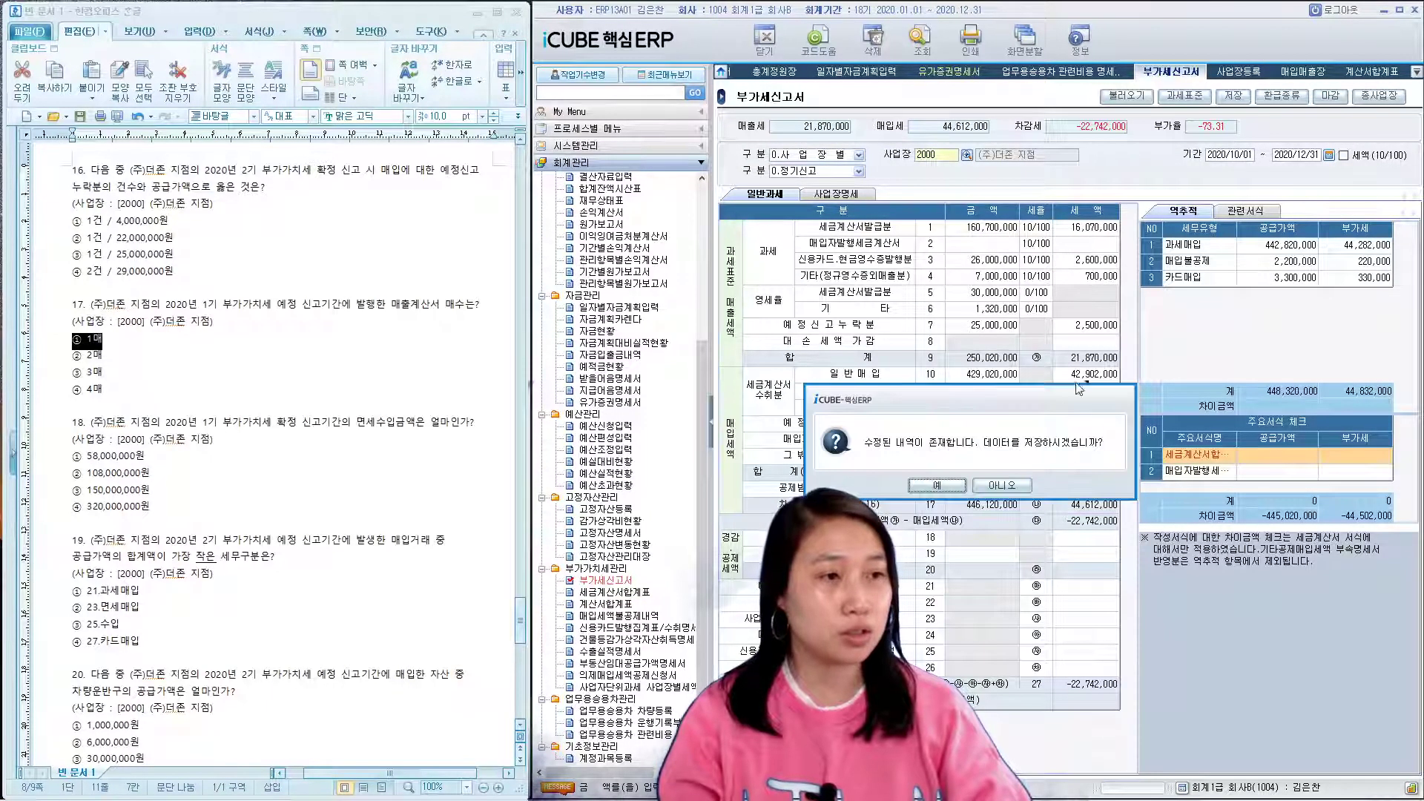
click(997, 486)
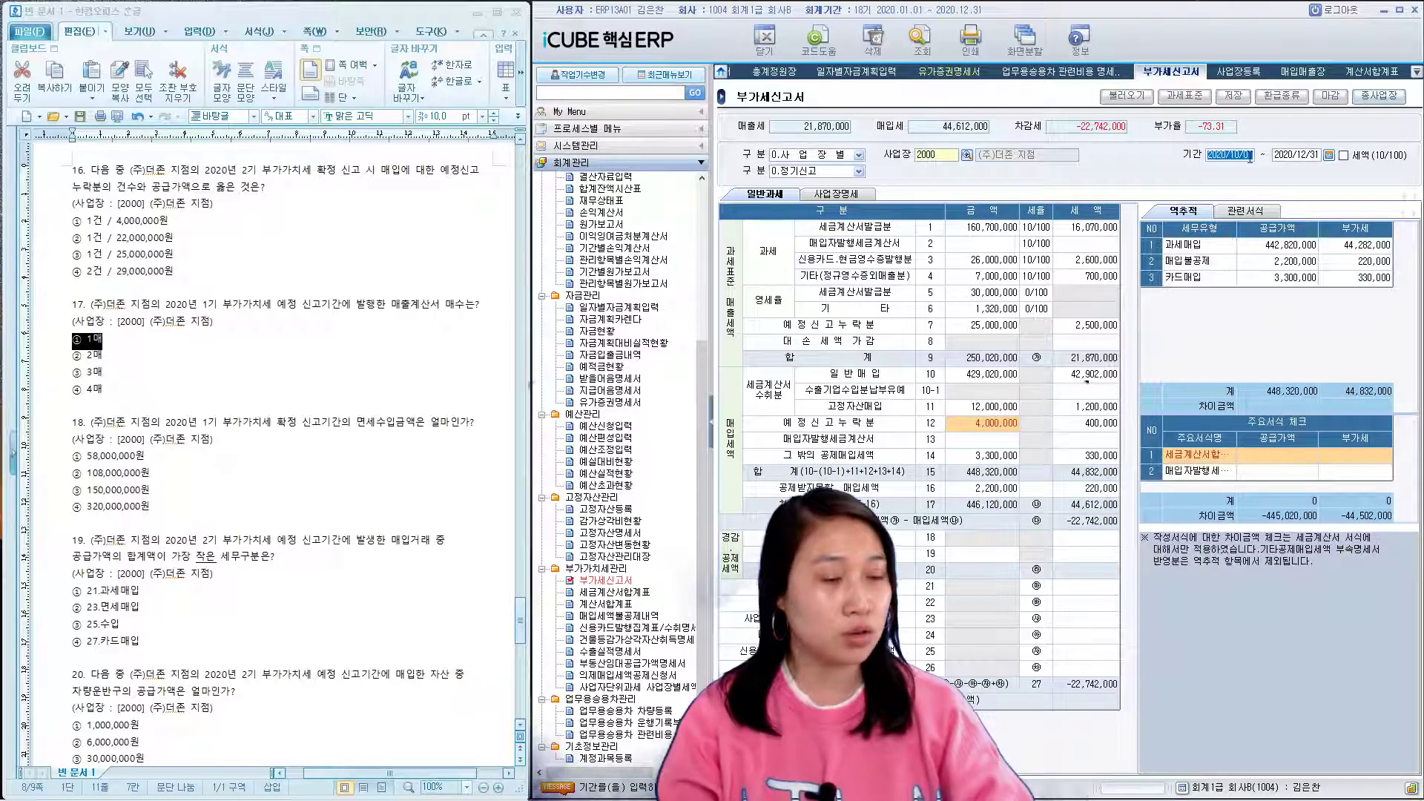
text(2020)
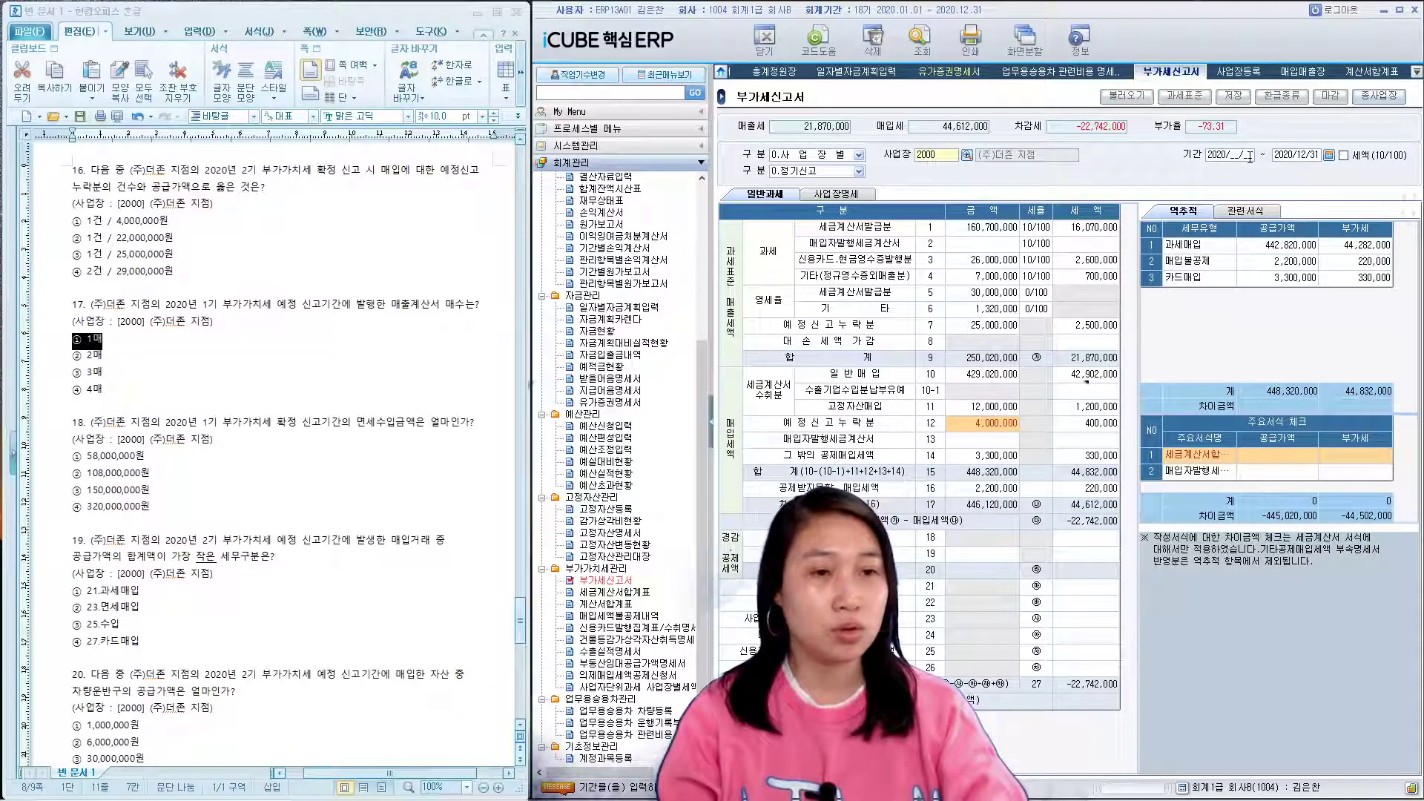
text(1)
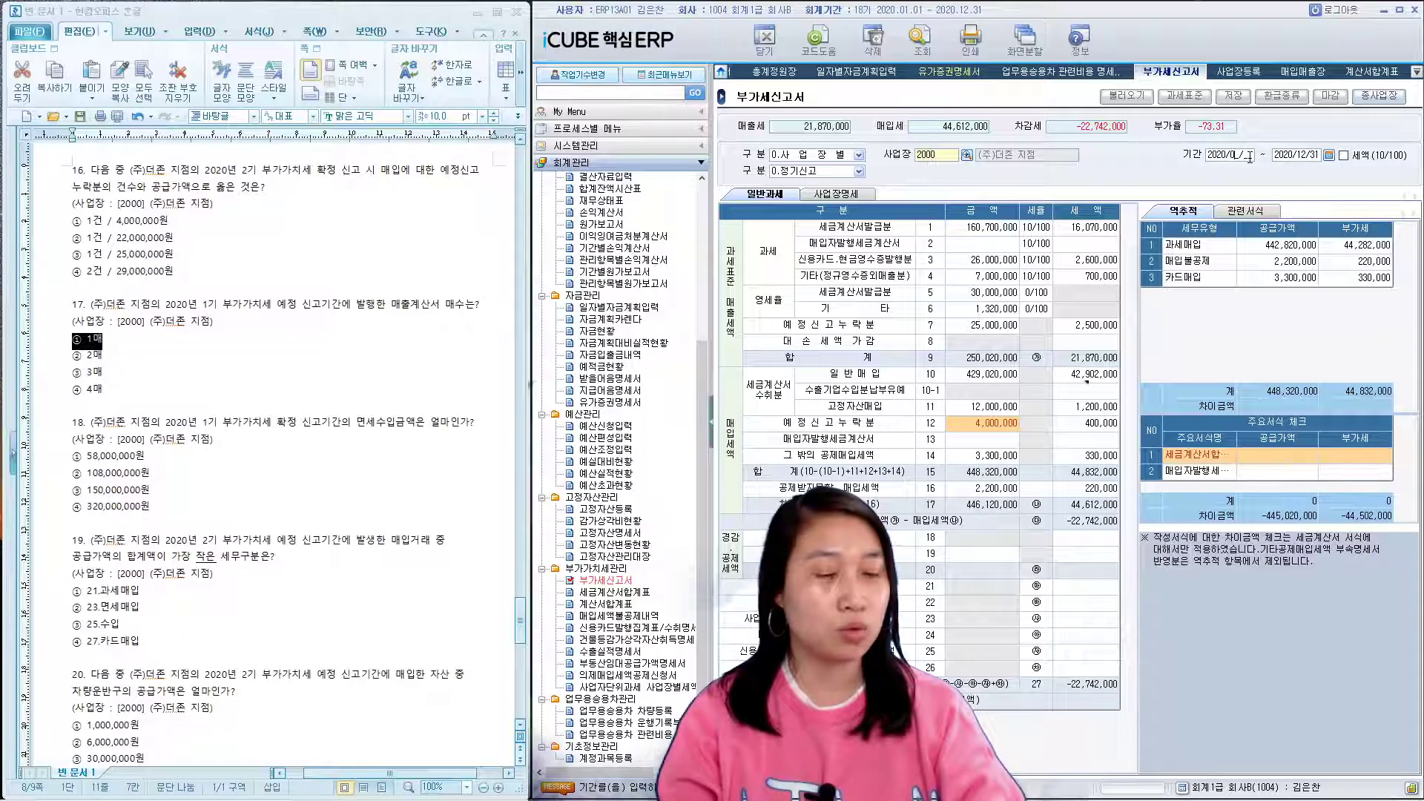
text(120200)
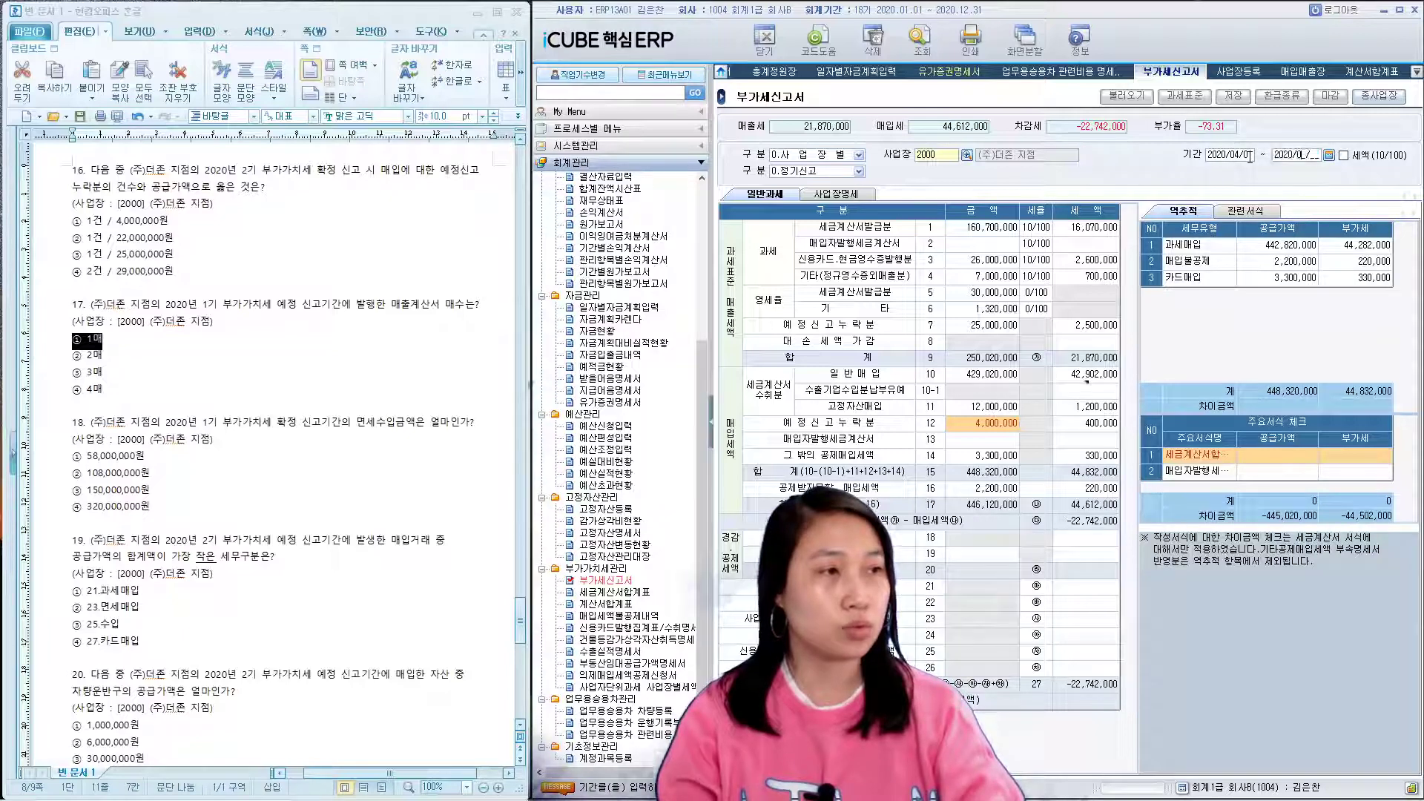
text(630)
click(1126, 95)
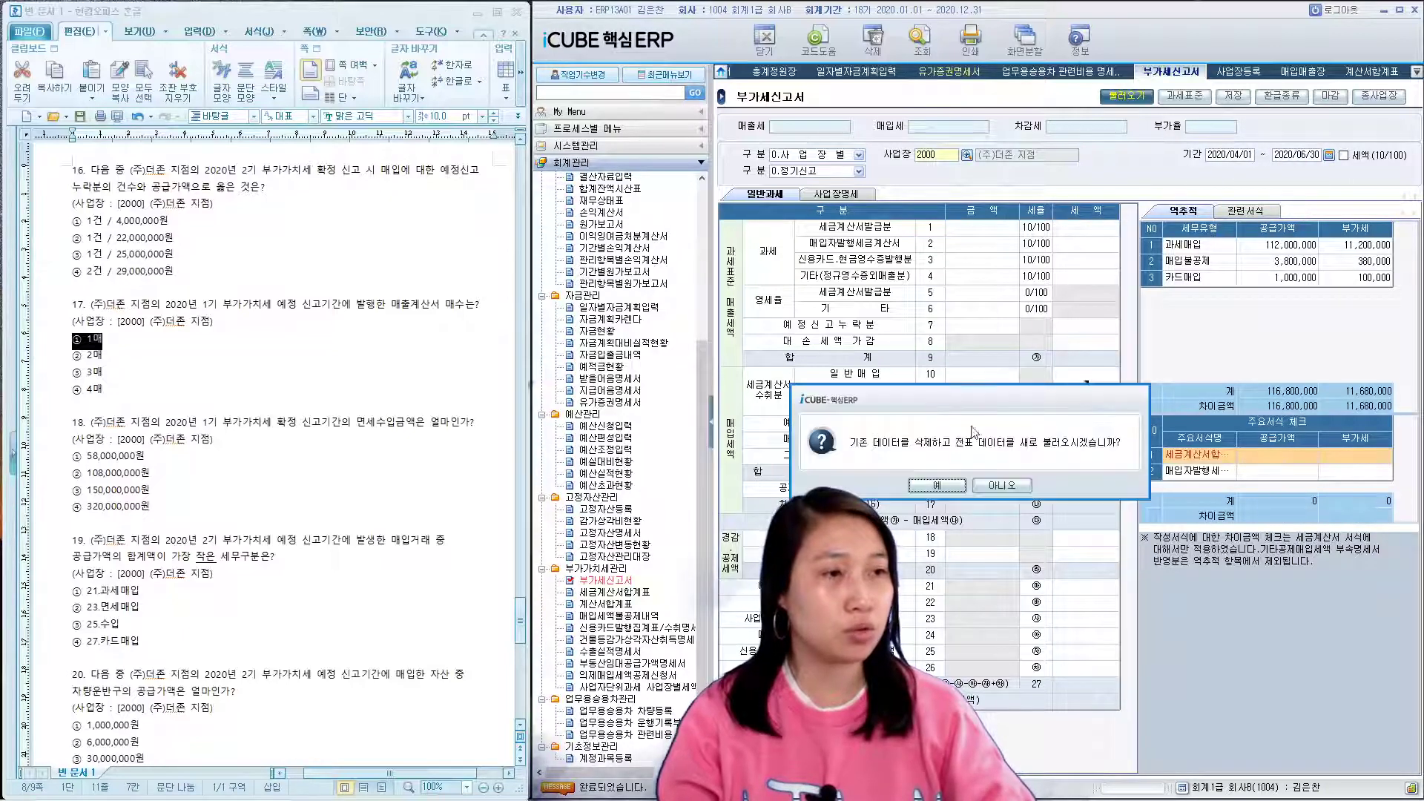
click(937, 483)
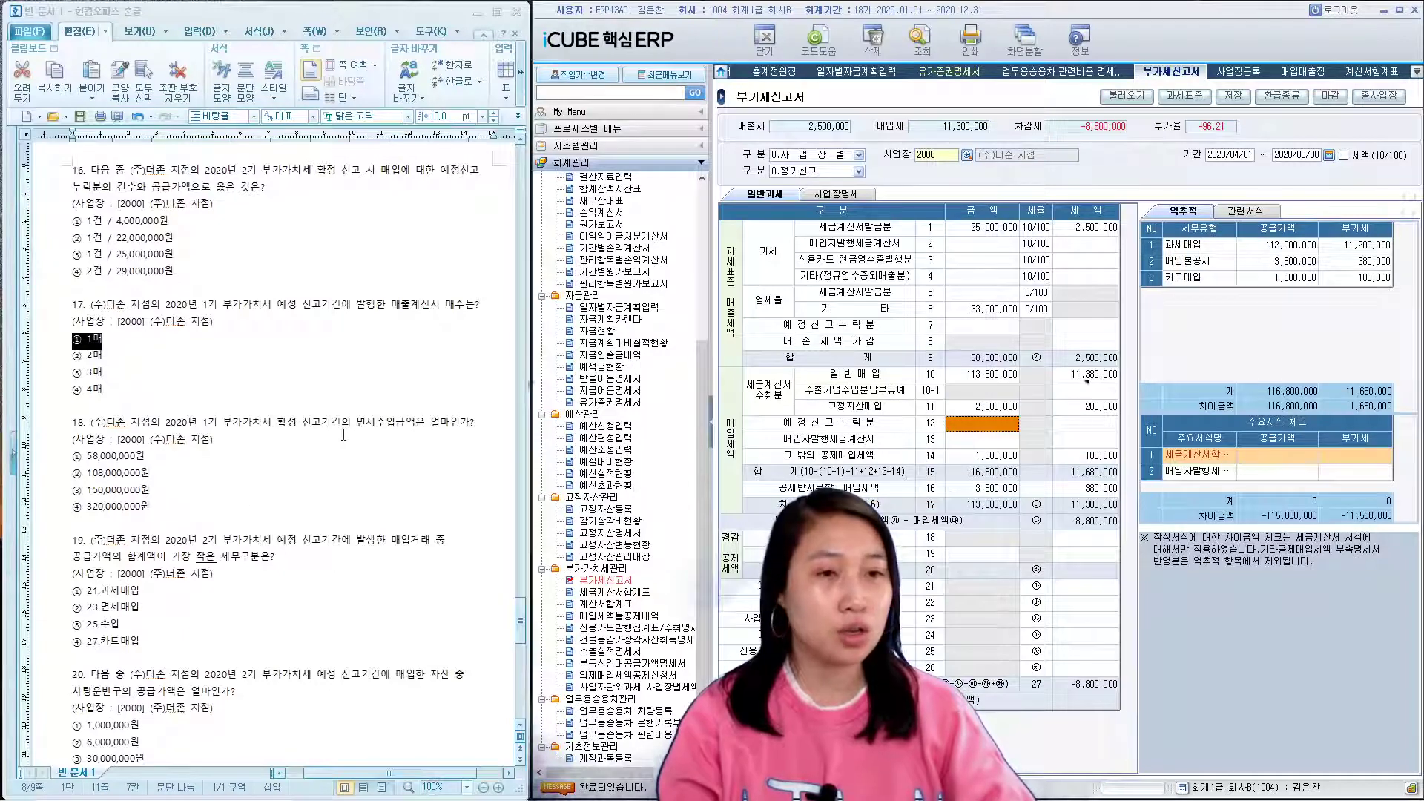
- Check the 면세수입금액 total in the 과세표준명세 for question 18, and highlight choice ③ 150,000,000원
drag(350, 429, 416, 431)
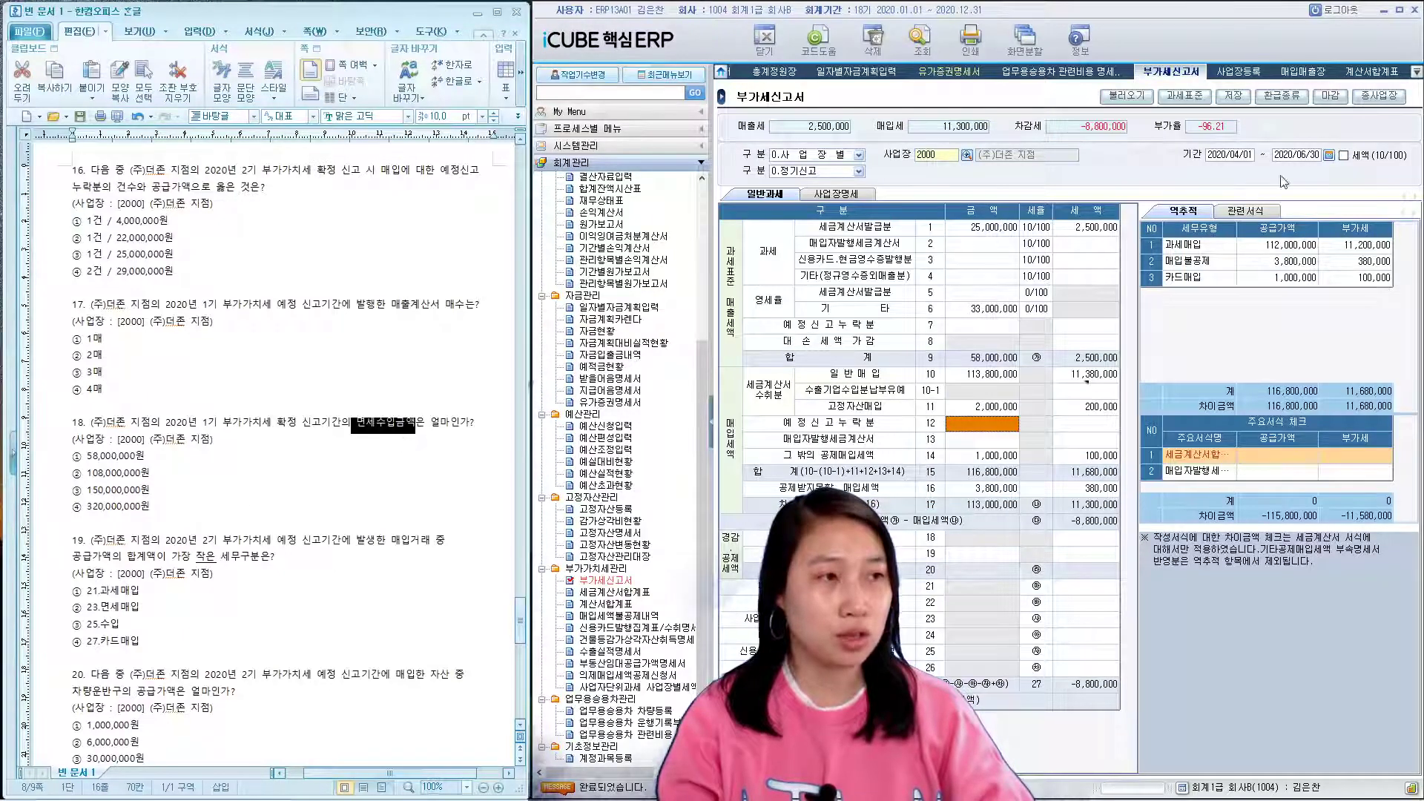
click(1187, 96)
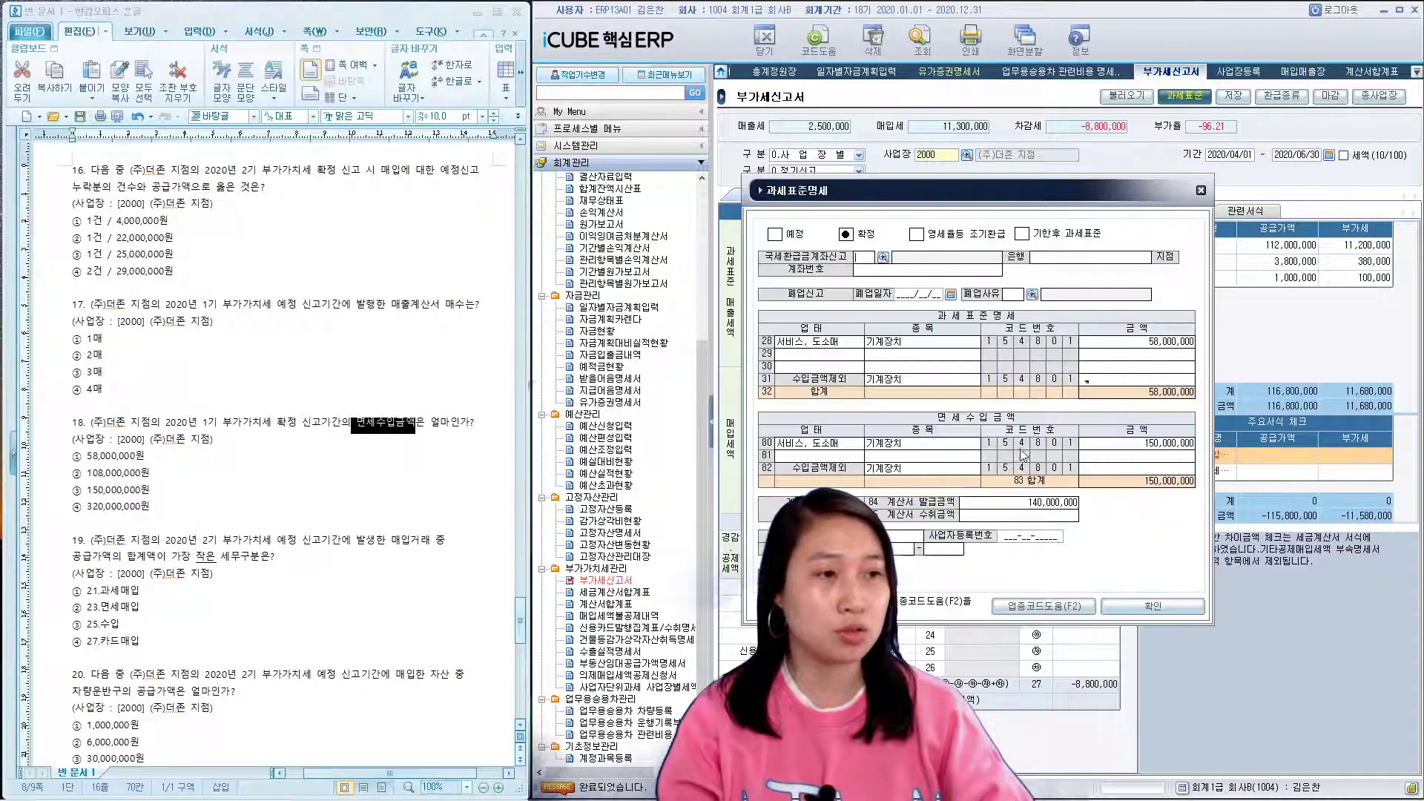
click(1109, 482)
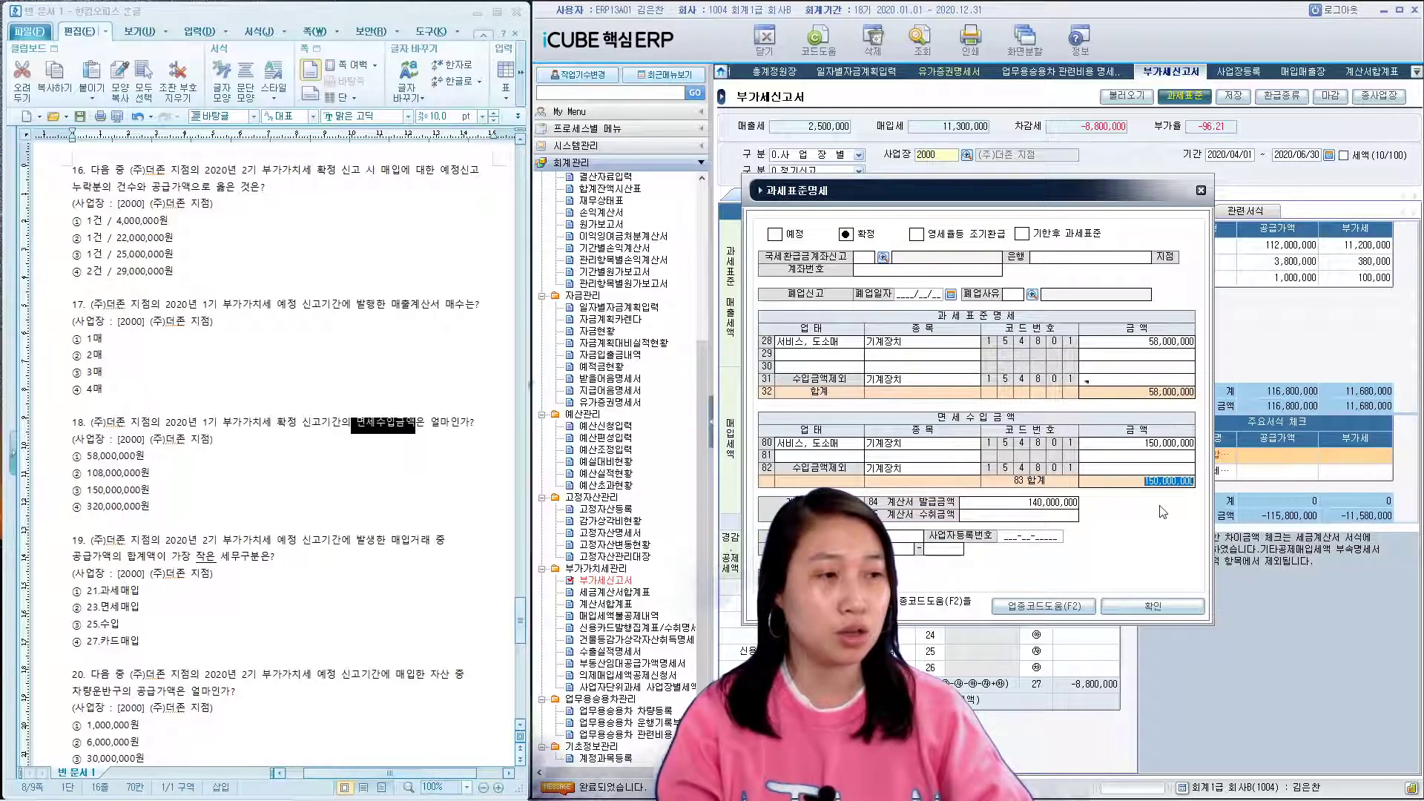
drag(74, 491, 151, 491)
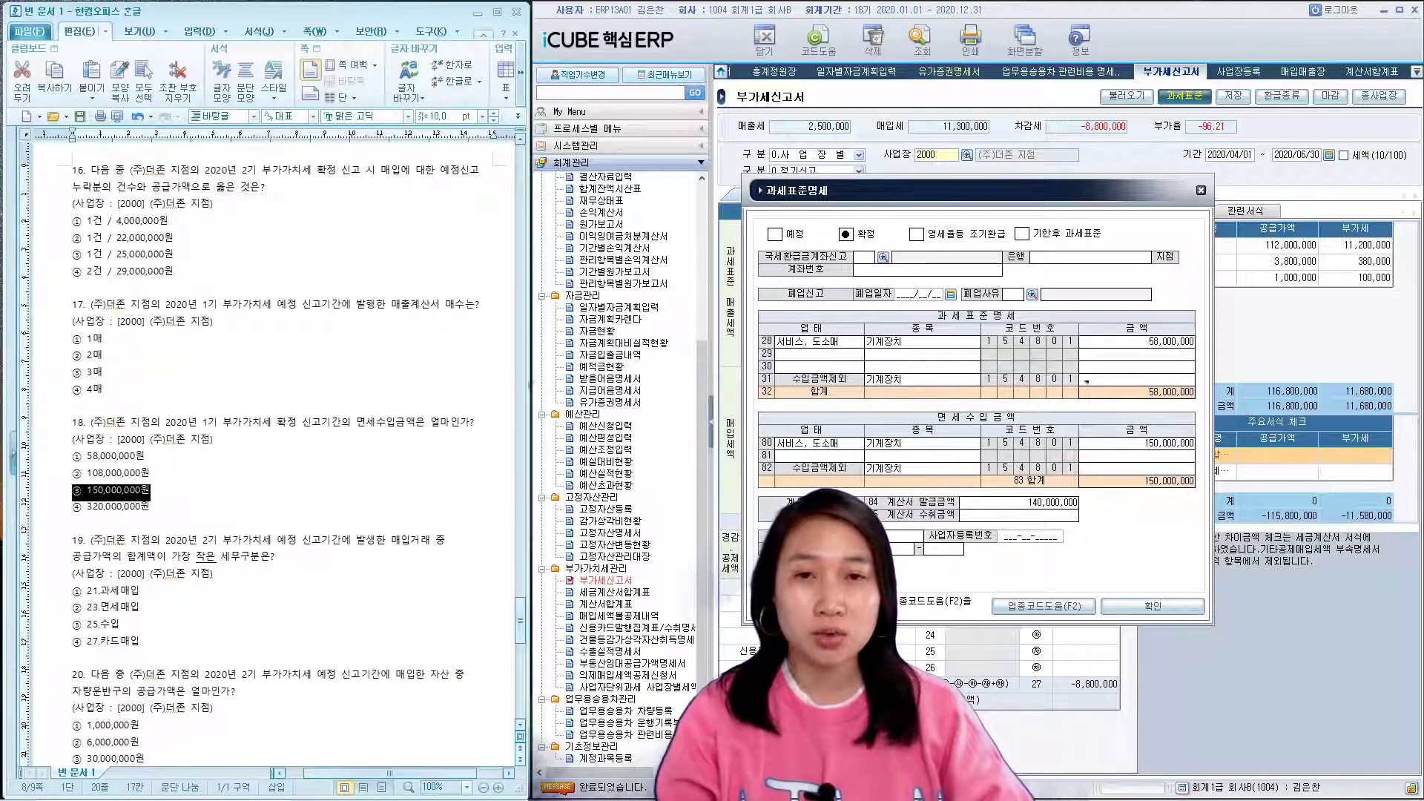
scroll(238, 508, down, 5)
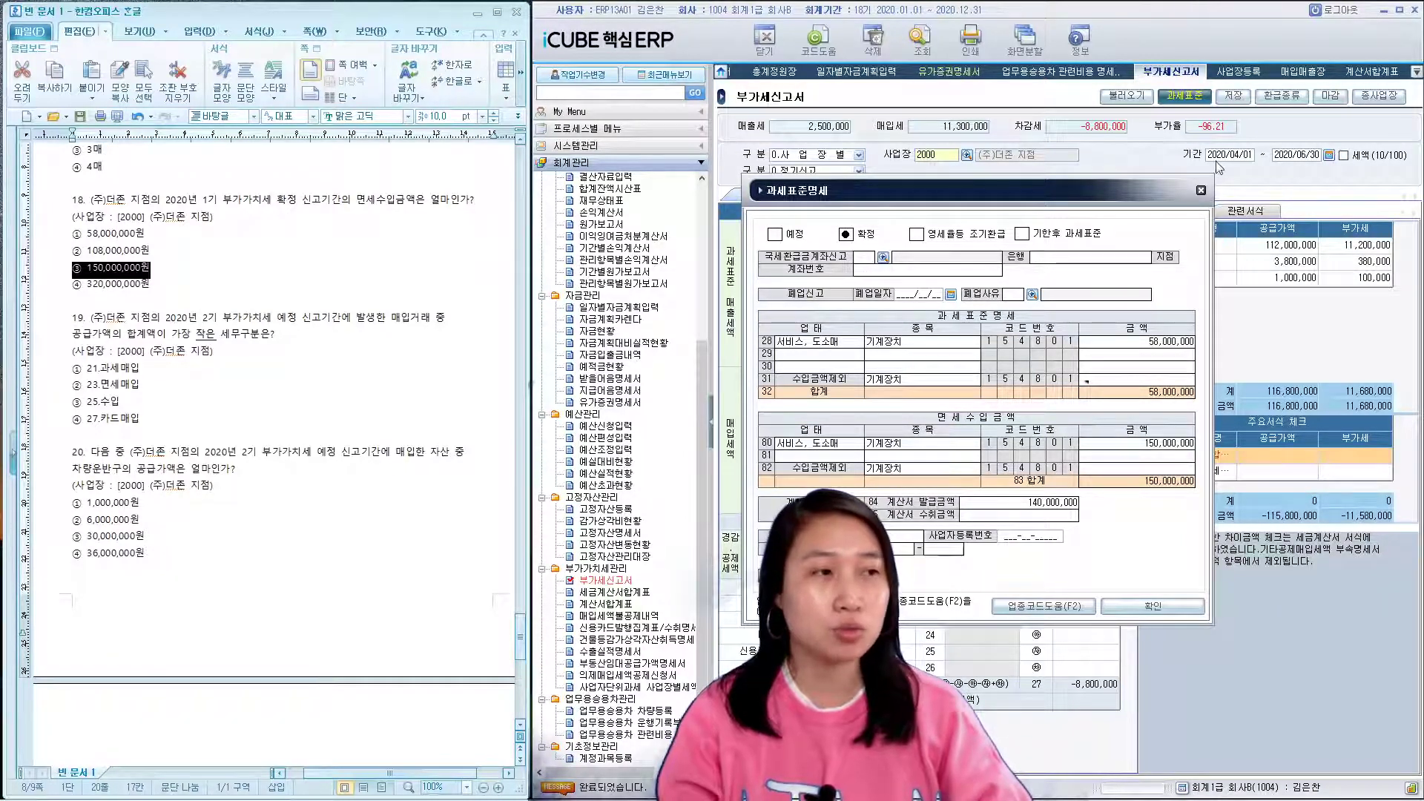
click(1202, 191)
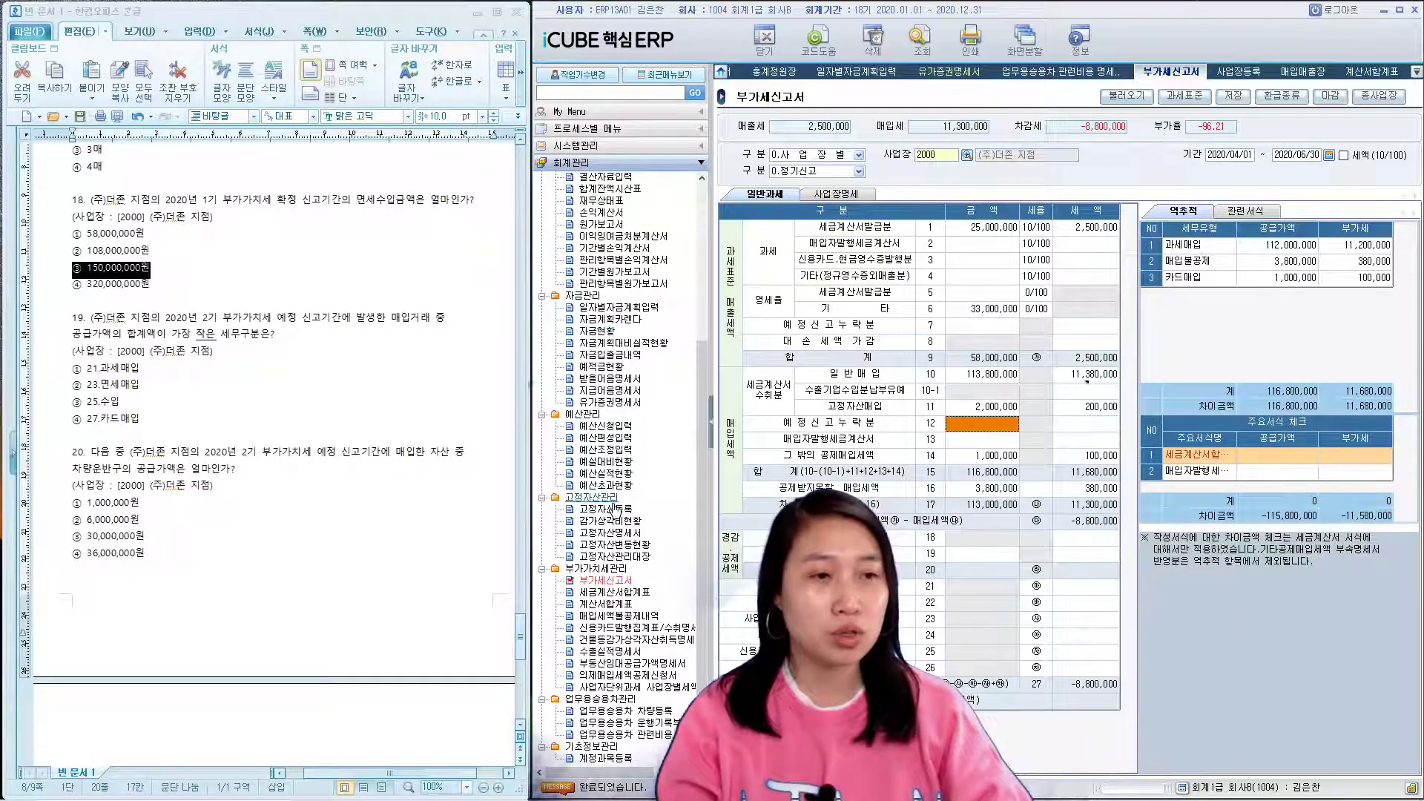
- Open the 매입매출장 in its 세무구분별 view and set the 사업장 to 2000 (주)더존 지점
scroll(607, 401, up, 6)
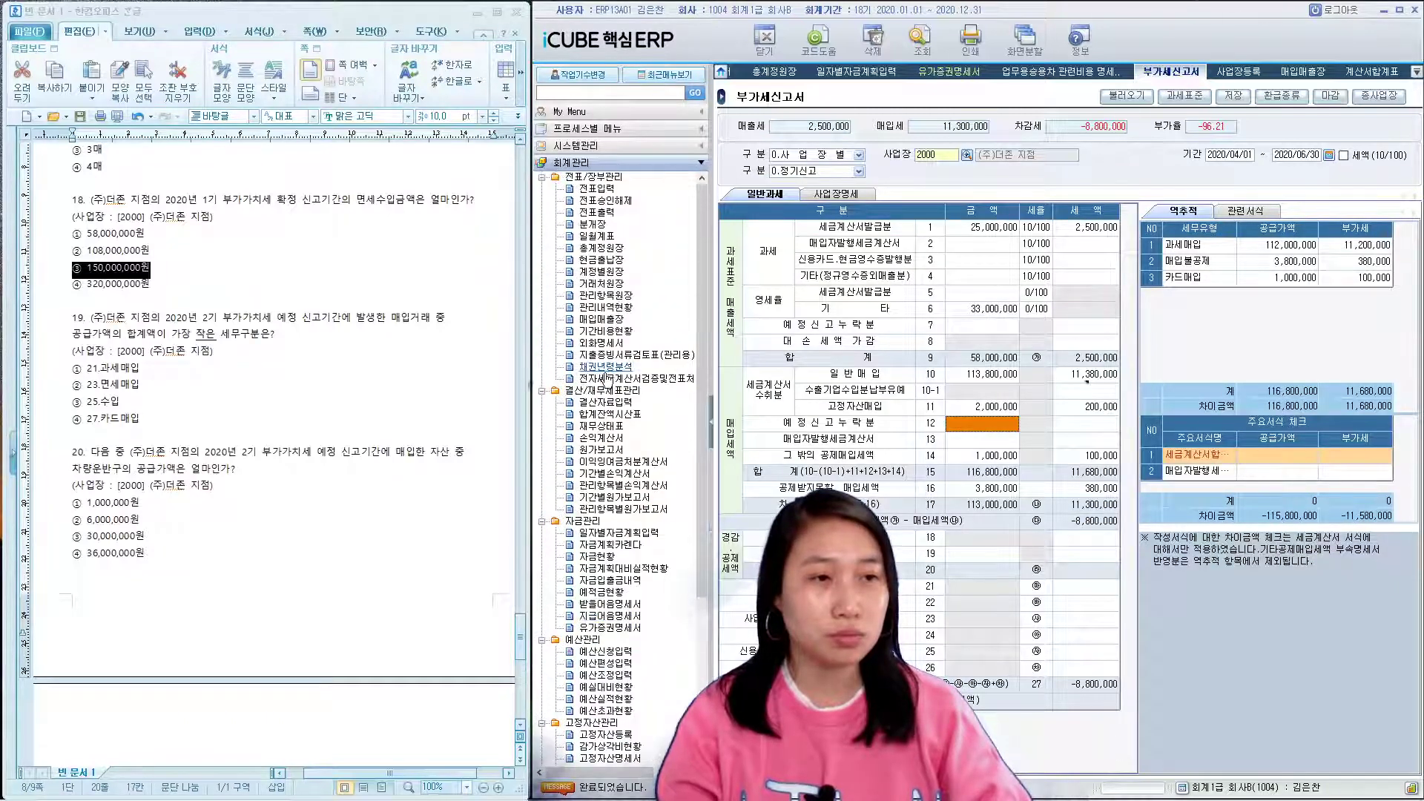
click(601, 319)
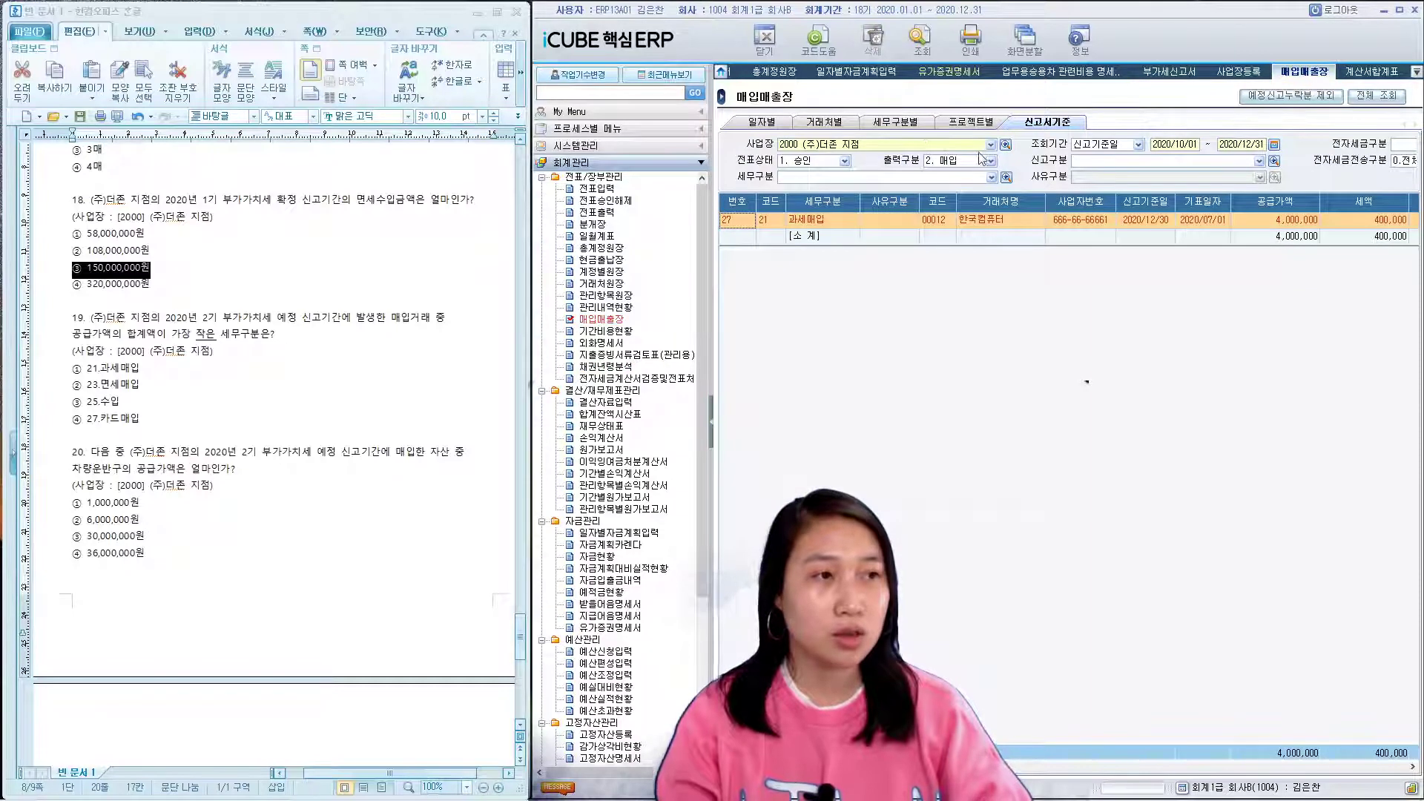
click(905, 123)
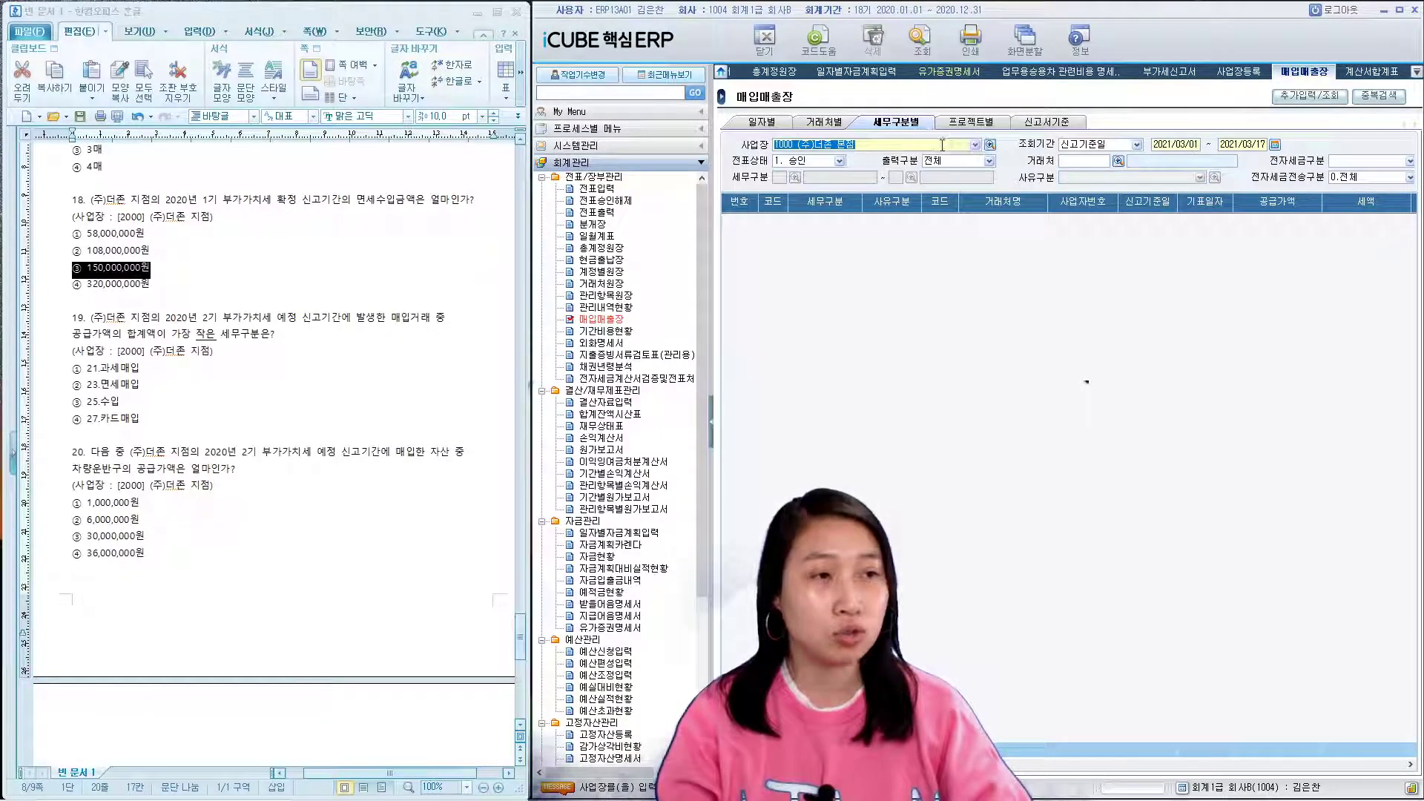
click(975, 145)
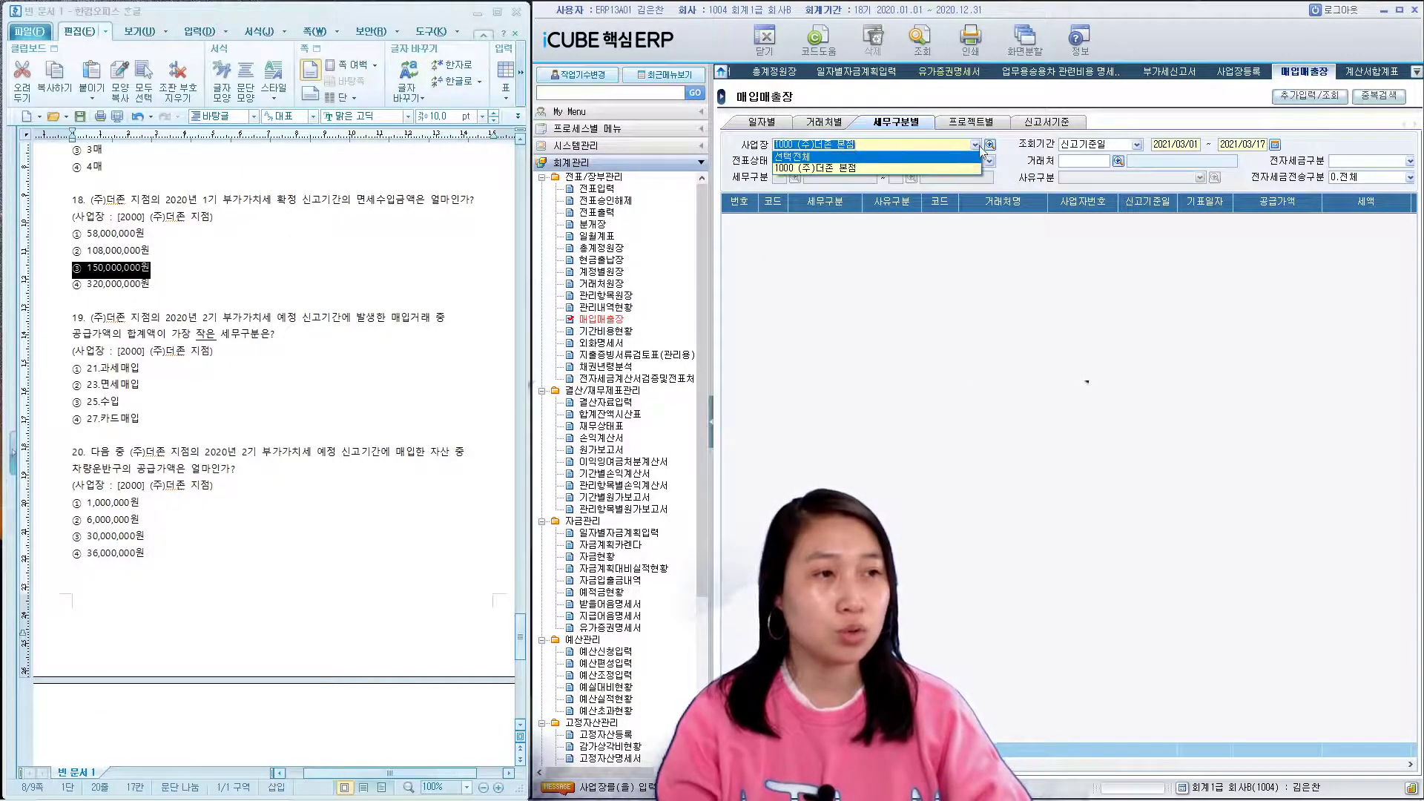
click(990, 144)
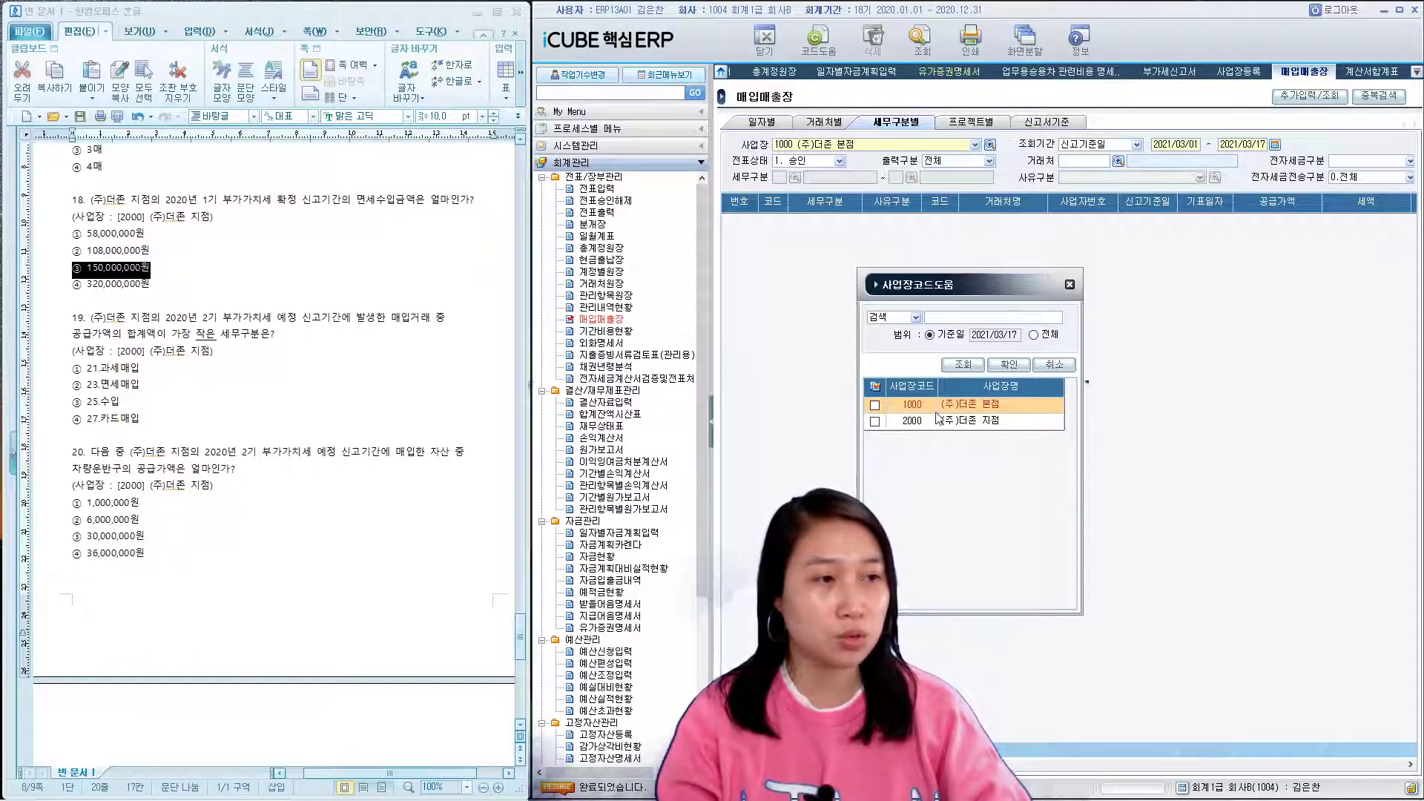
double_click(938, 417)
- Query the 세무구분별 매입매출장 for the 2기 예정 period of question 19, 2020/07/01 through 2020/09/30
click(233, 317)
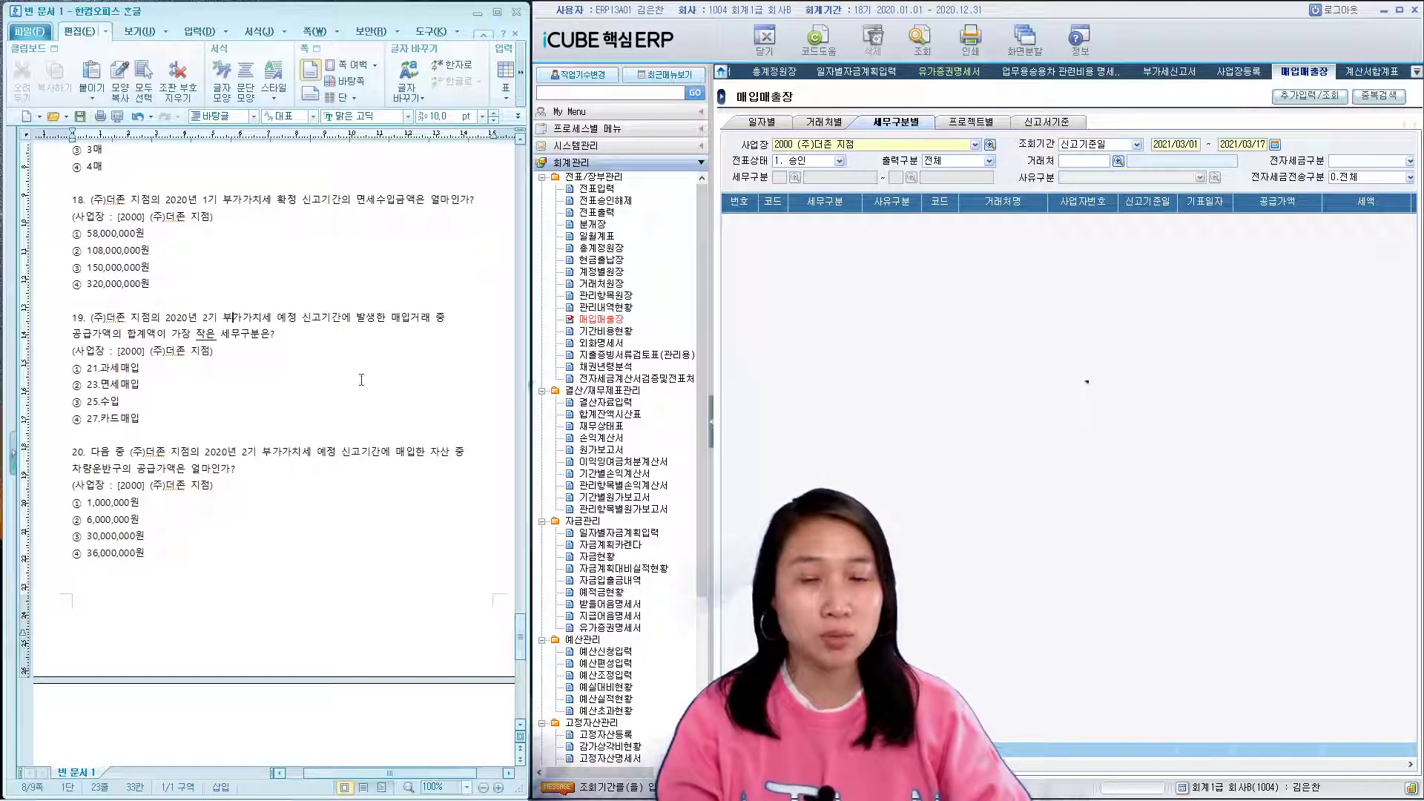
click(1194, 147)
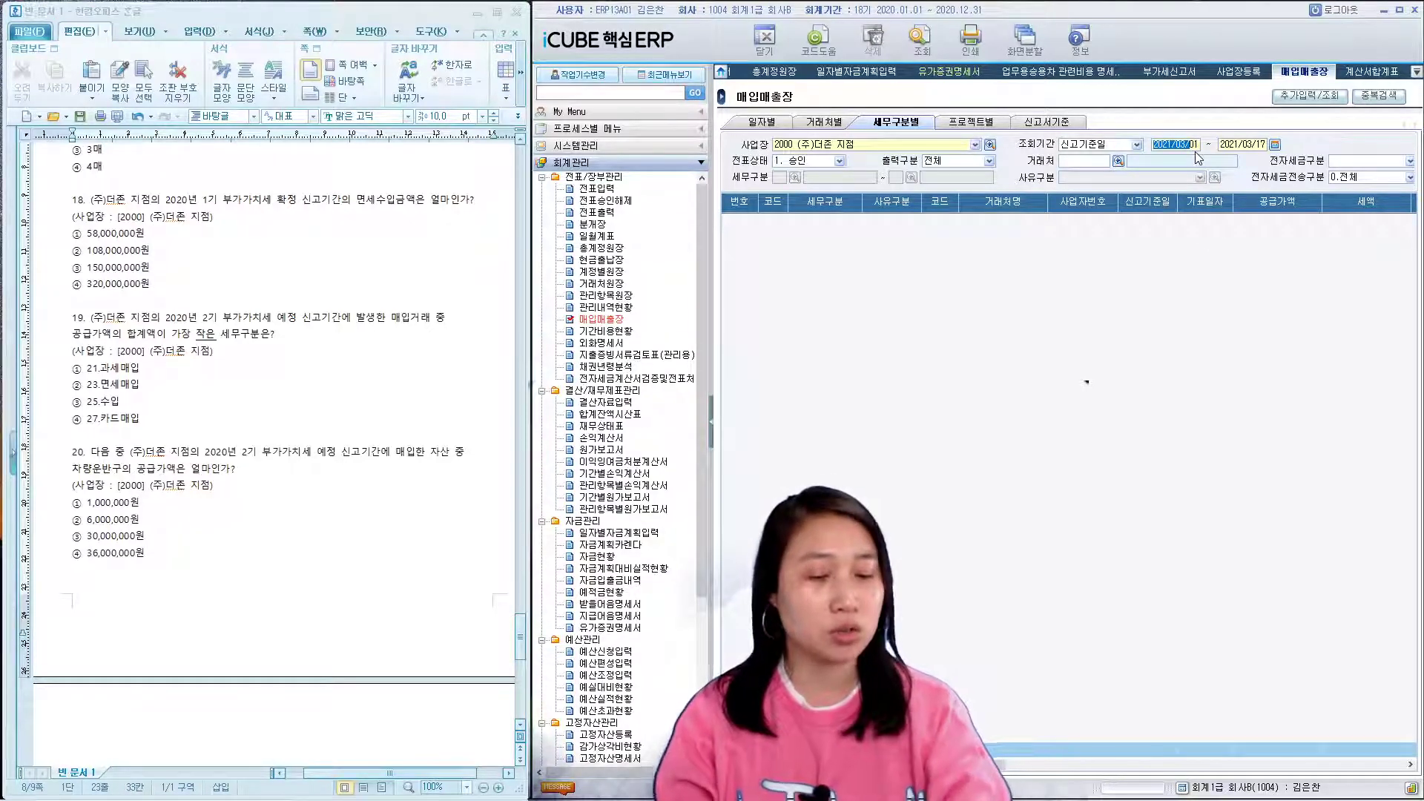
key(BackSpace)
text(2020/07/01 ~ )
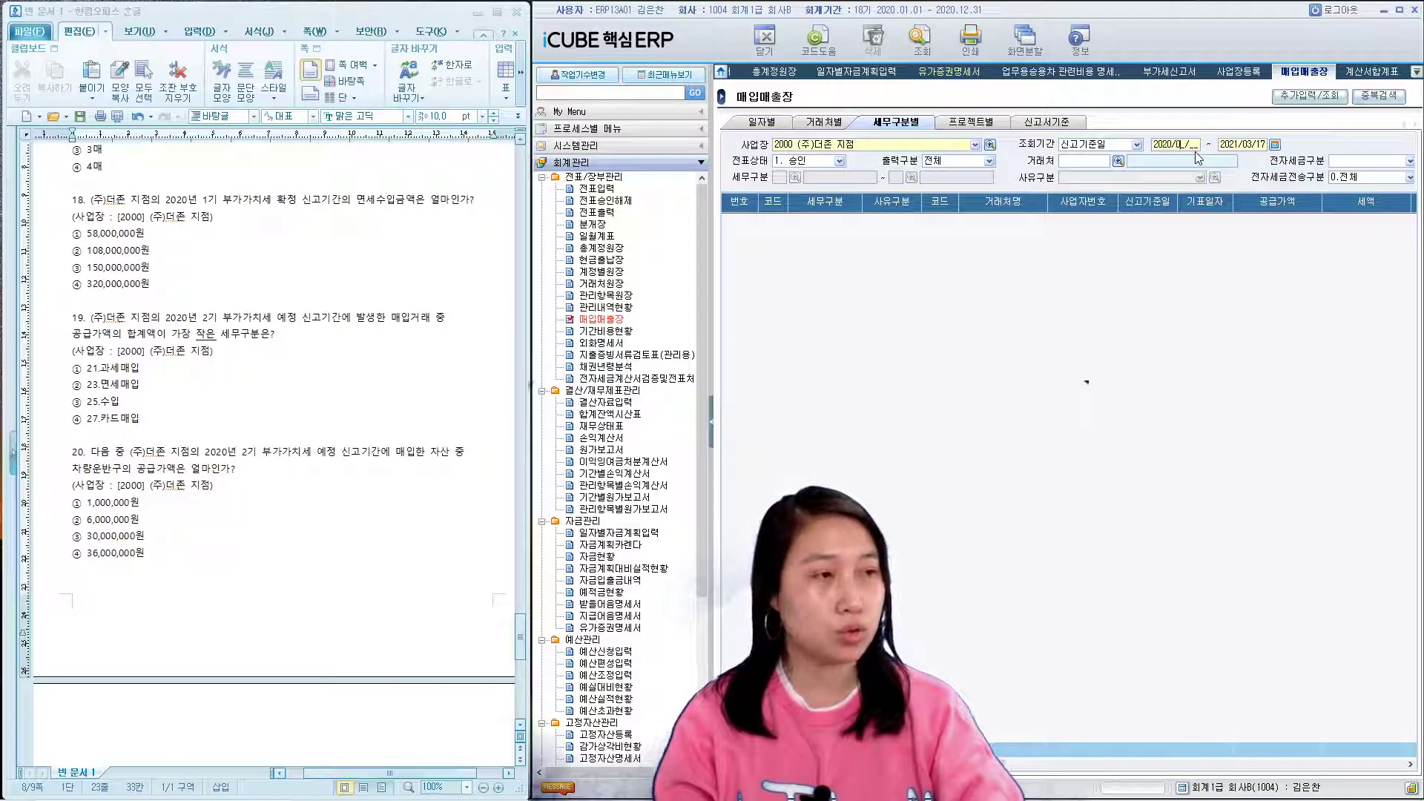
text(2020/09/30)
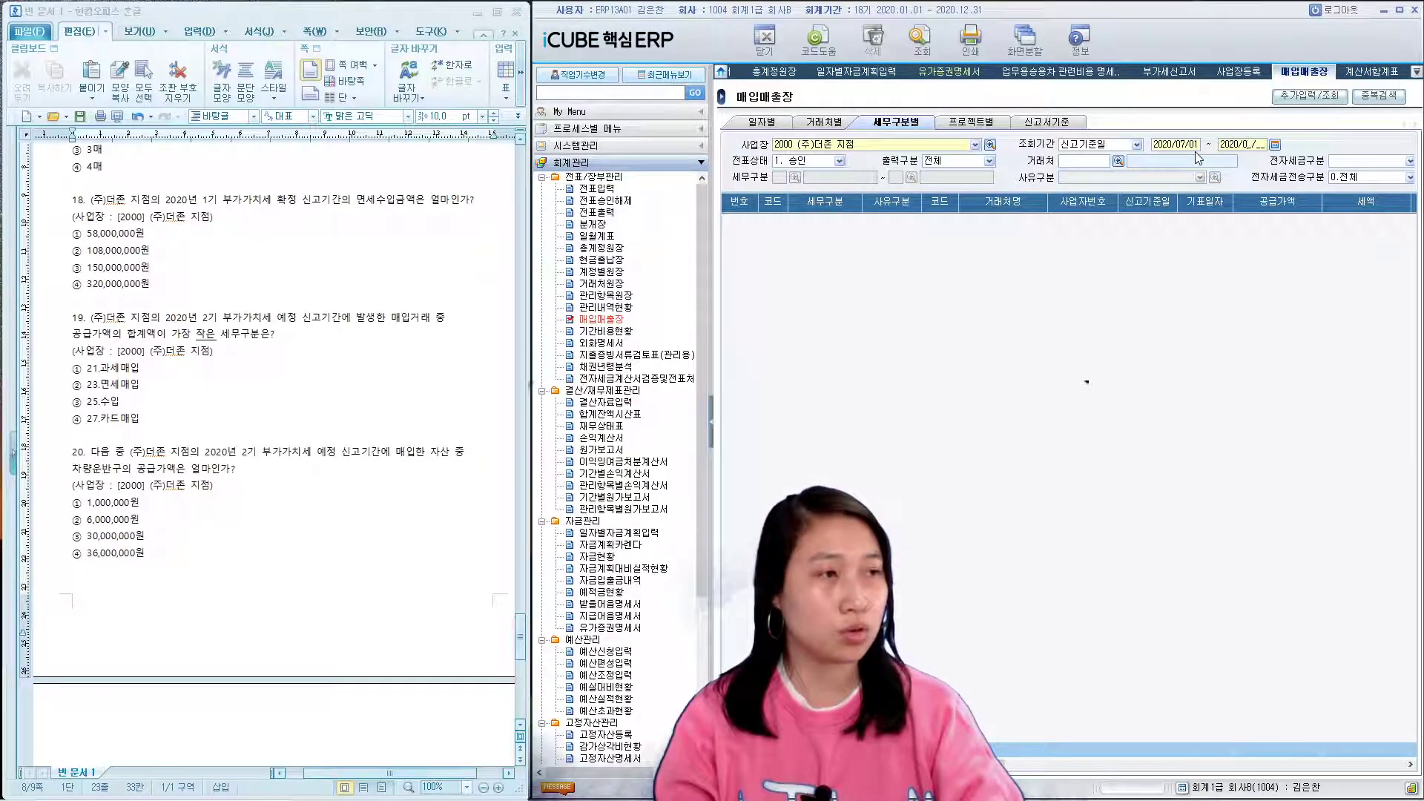
key(Return)
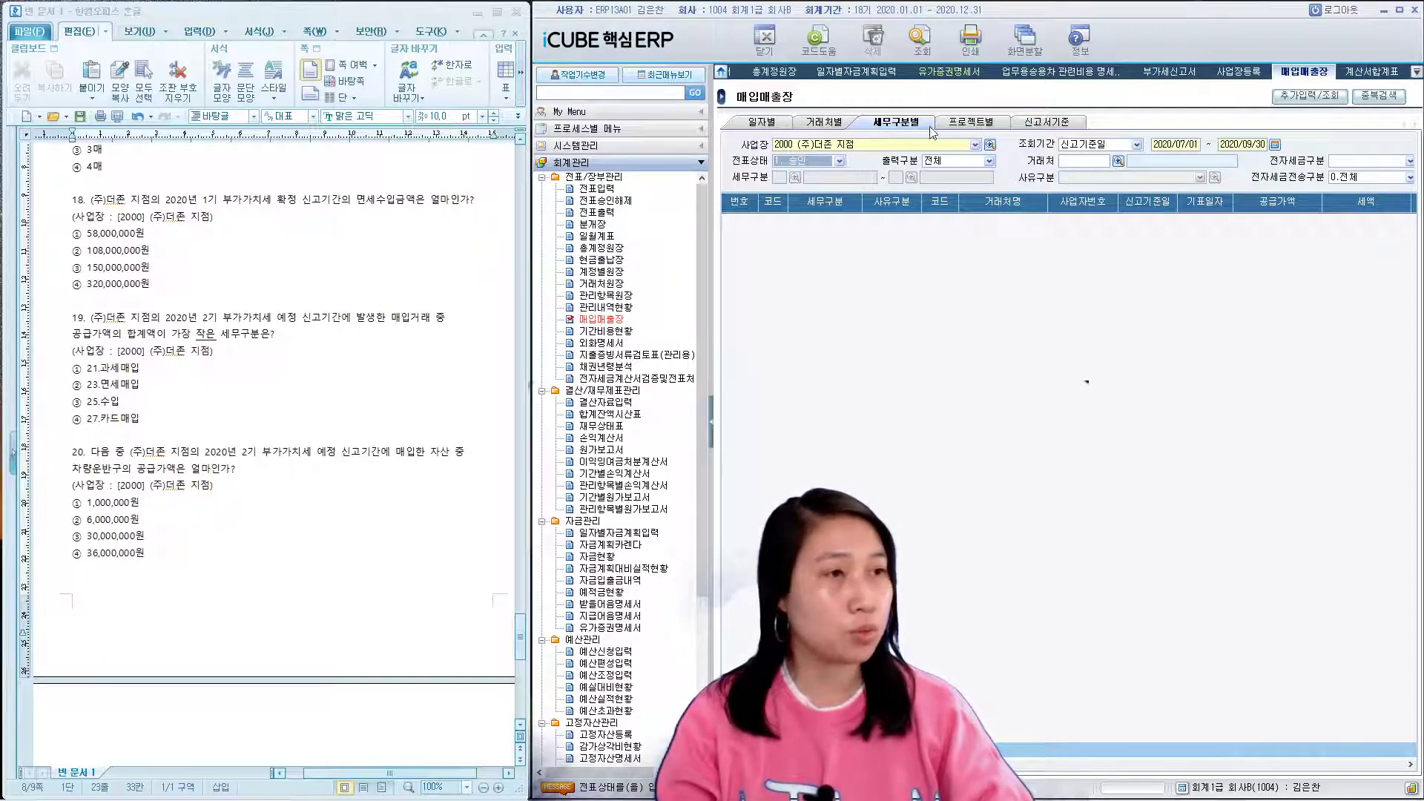
click(919, 38)
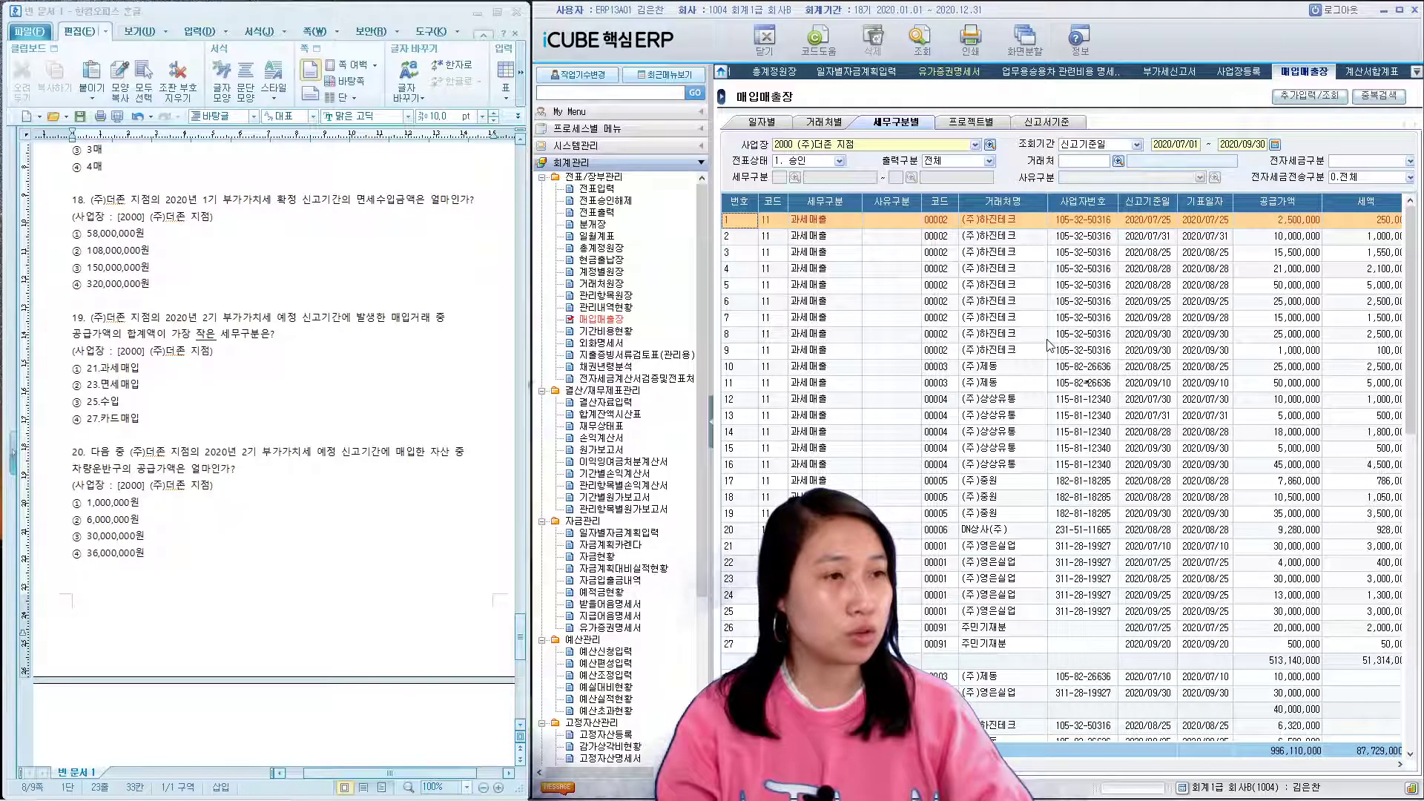
- Restrict the 매입매출장 to 출력구분 2. 매입, query again, and check the 공급가액 subtotal of 23.면세매입
click(962, 160)
click(959, 197)
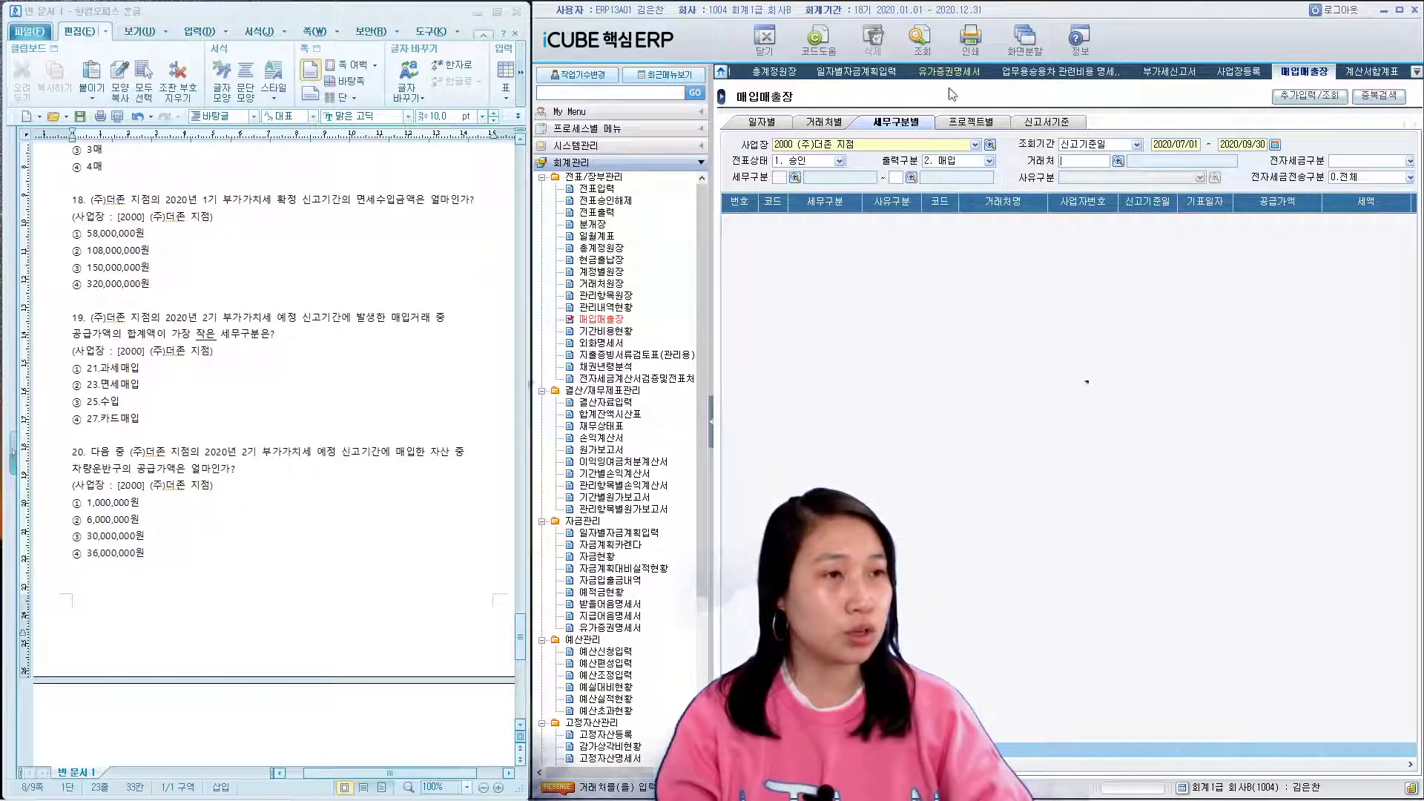
click(922, 37)
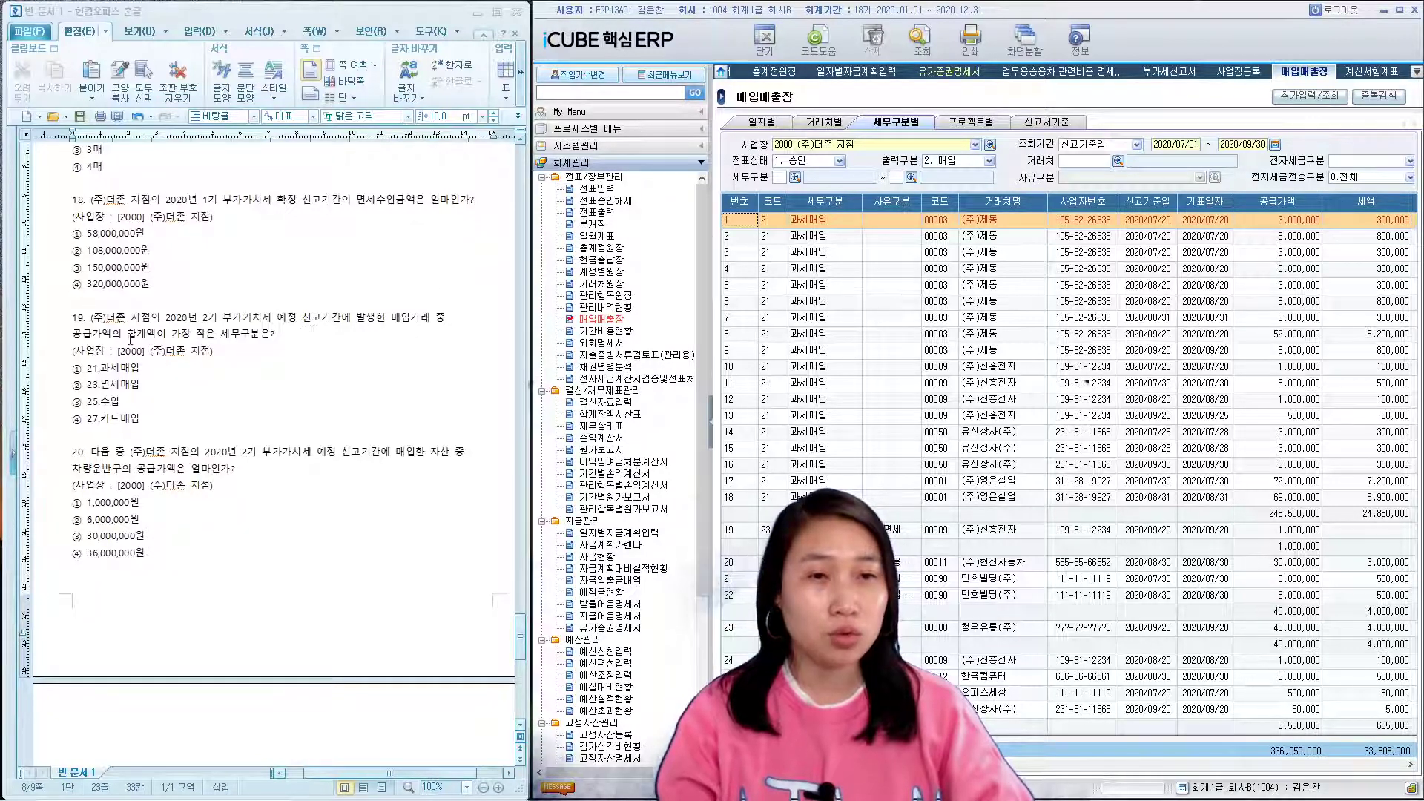
click(1308, 542)
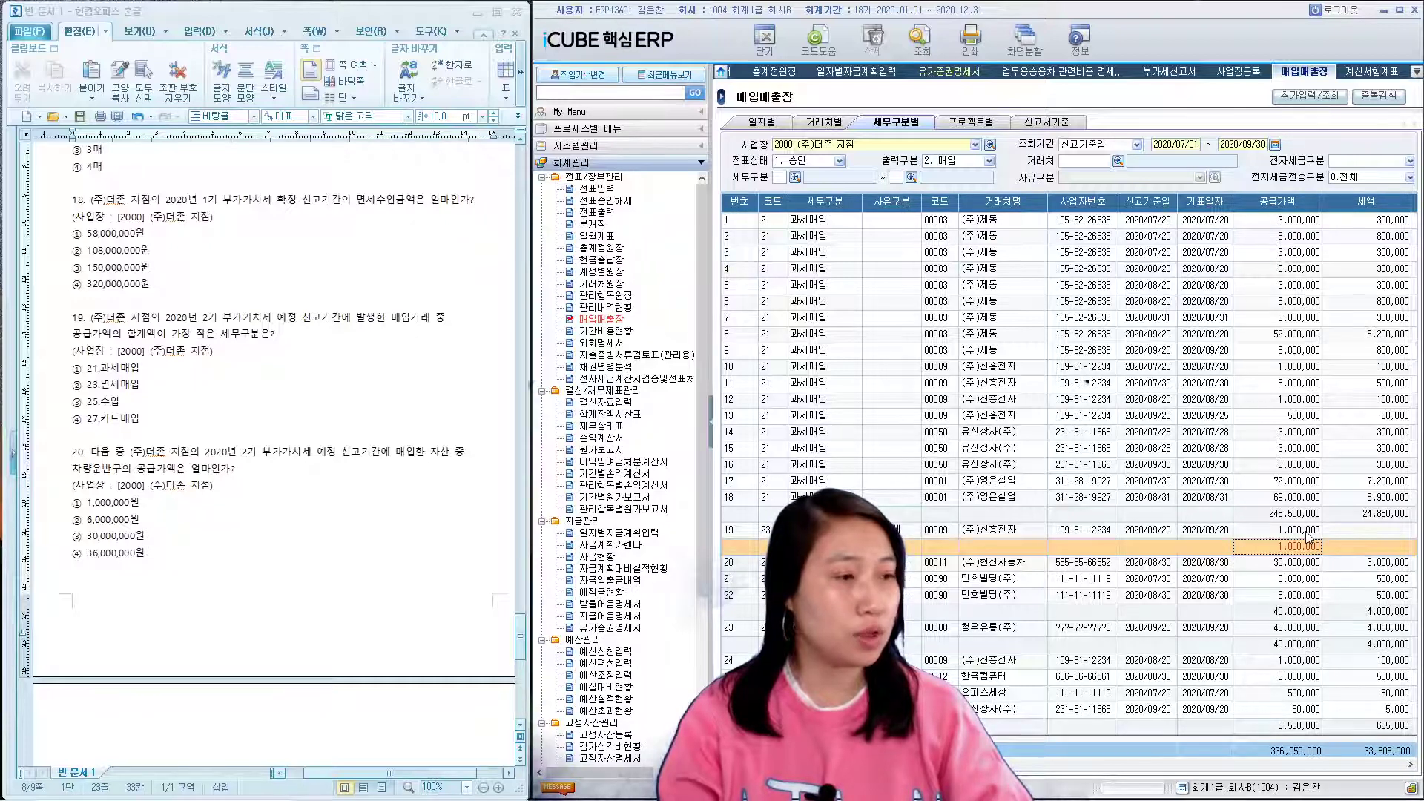
- Check the 23.면세매입 row's 공급가액 for question 19, and highlight choice ② 23.면세매입
click(1308, 531)
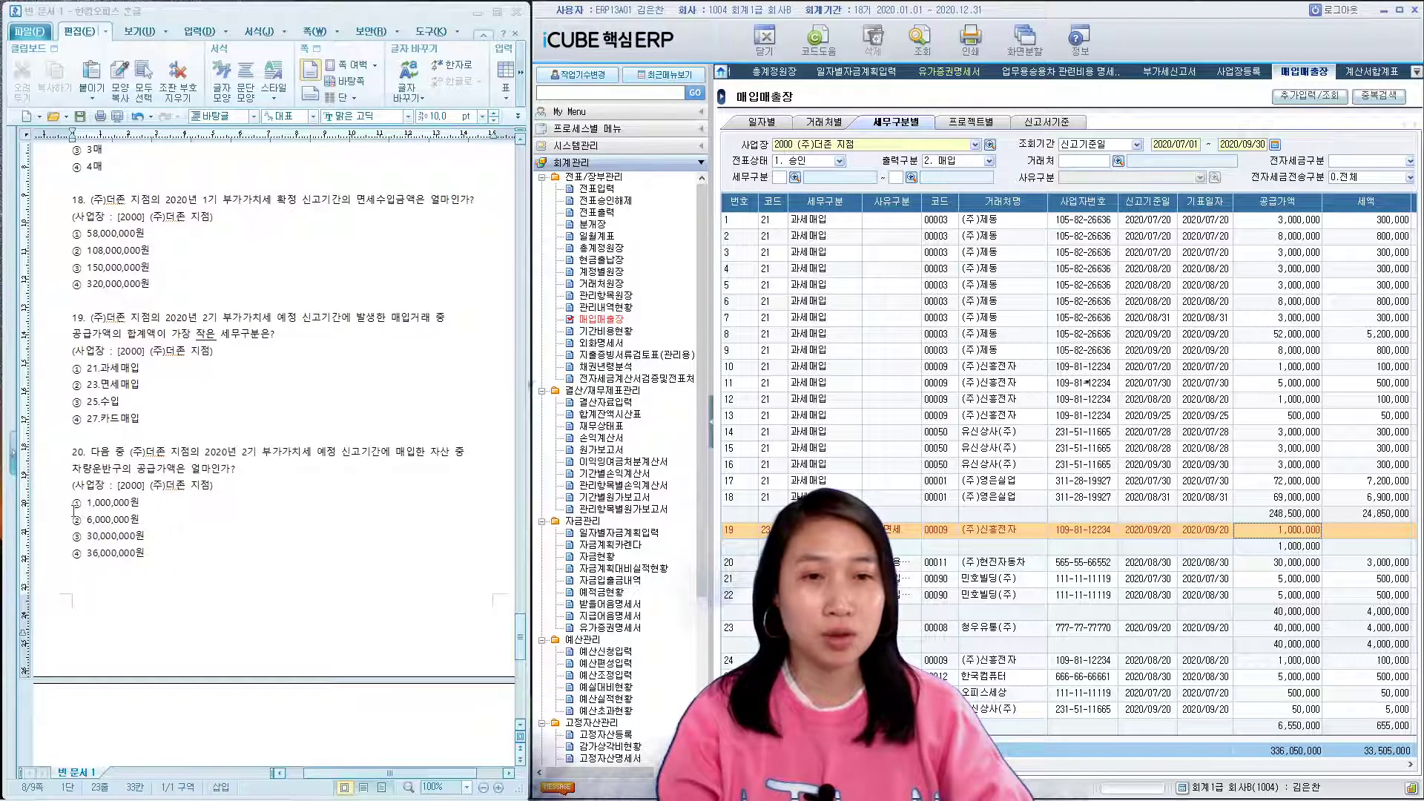
drag(72, 388, 139, 385)
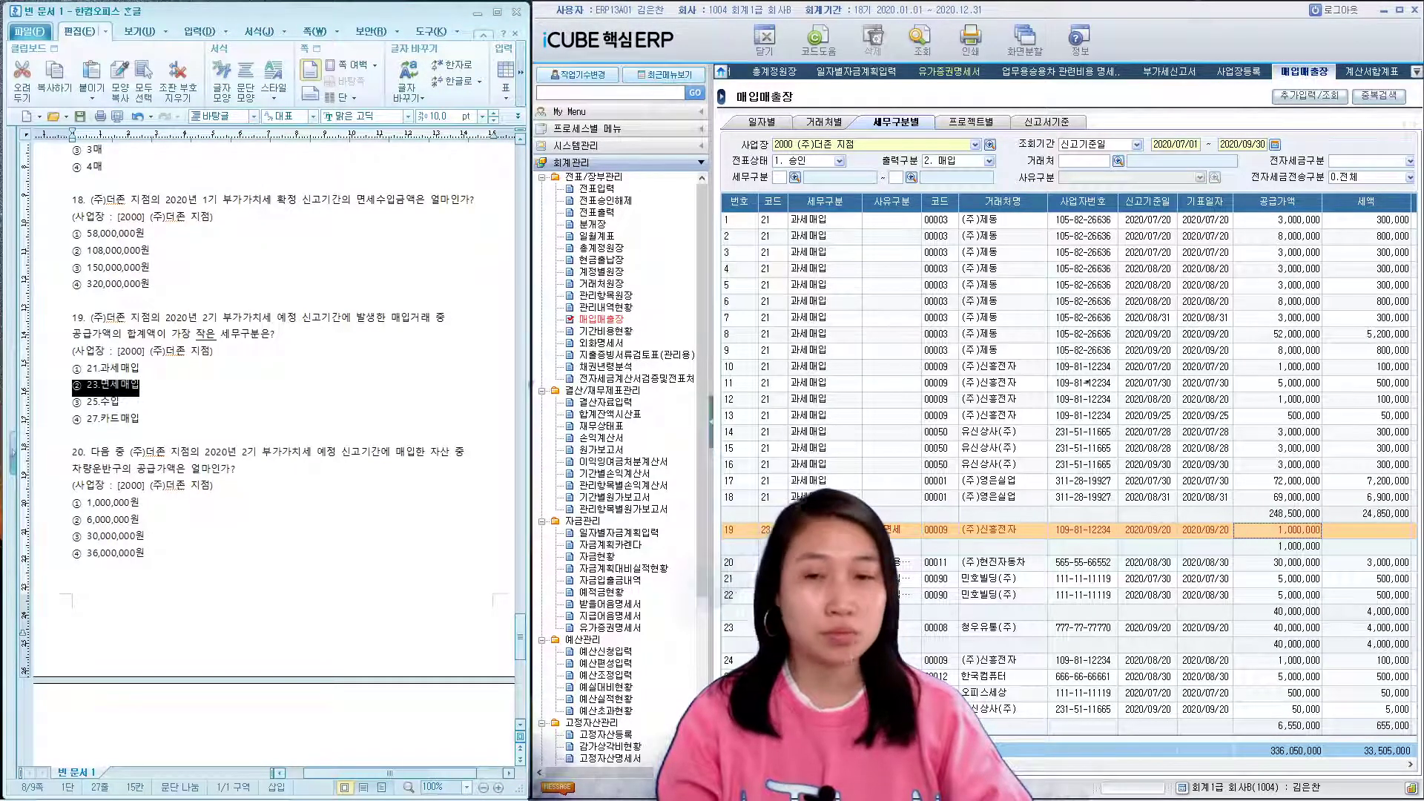
click(266, 519)
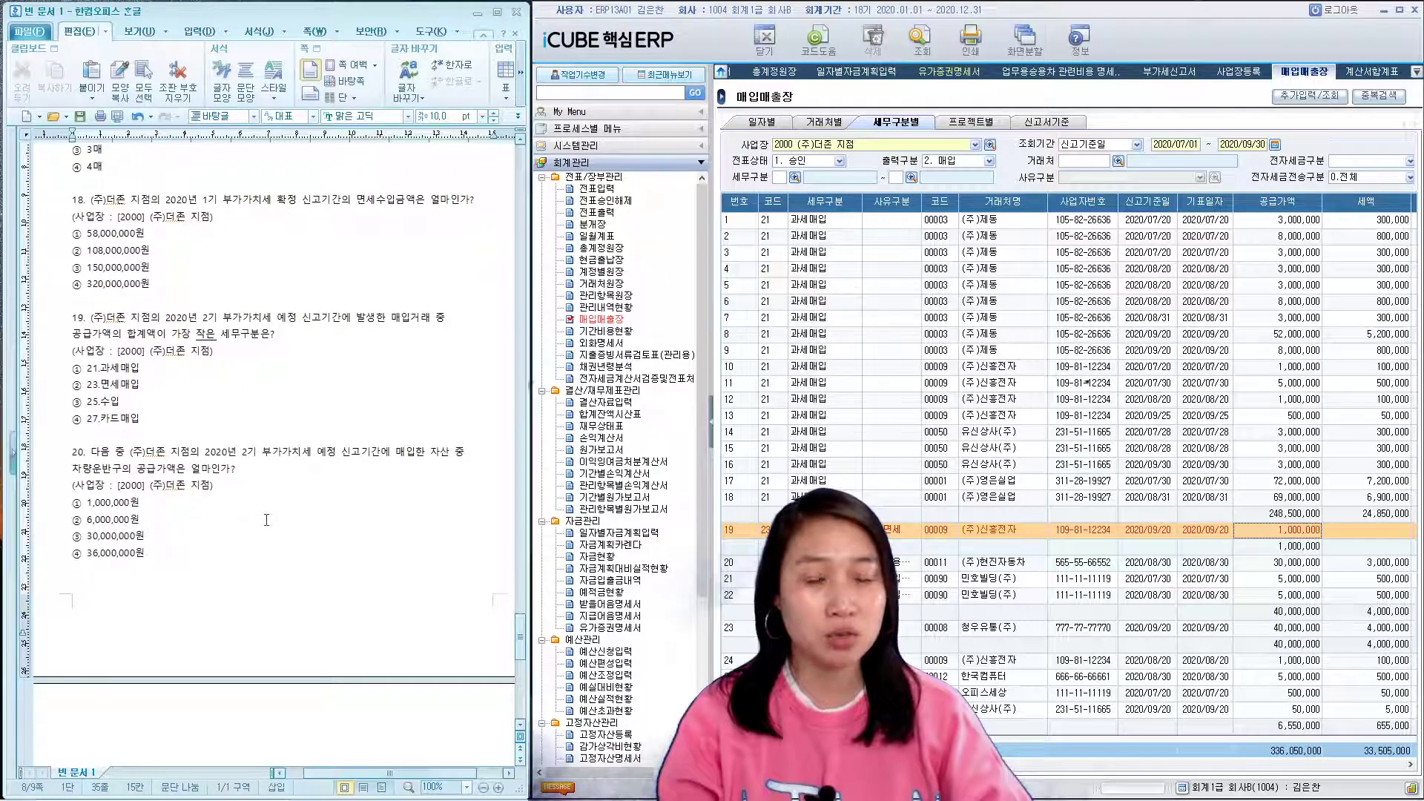
- Open the 건물등감가상각자산취득명세서 for question 20 and set the 사업장 to 2000 (주)더존 지점
scroll(623, 685, down, 5)
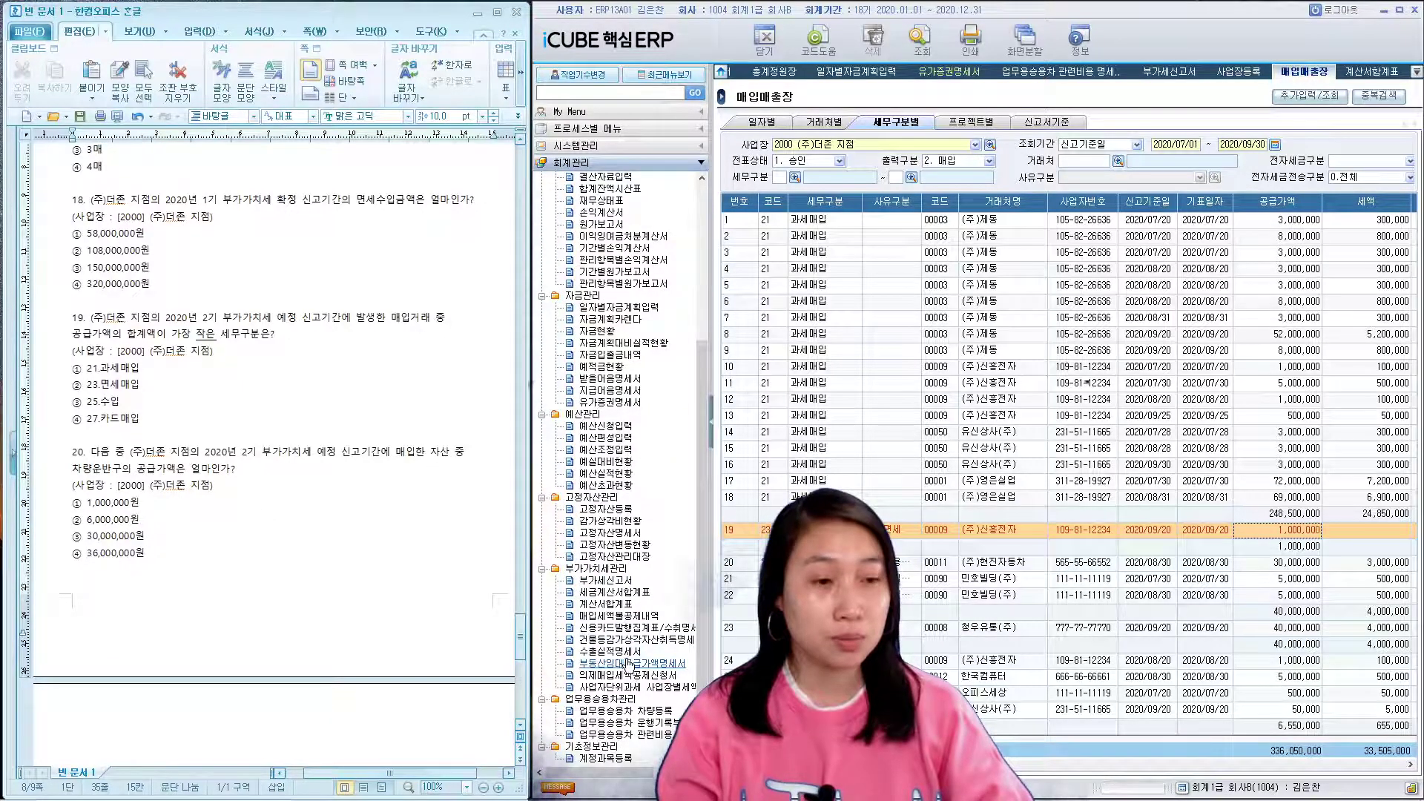
click(643, 641)
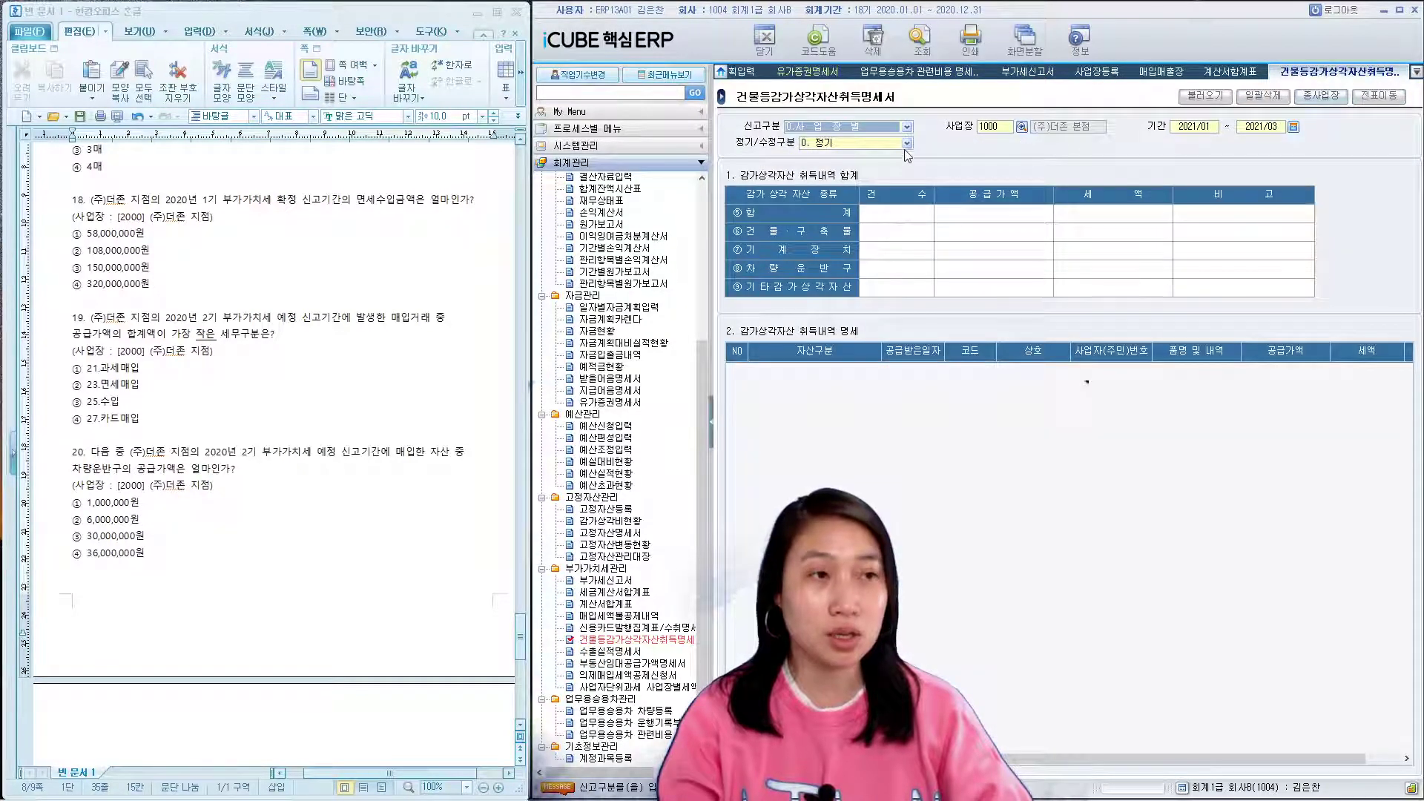
click(1189, 127)
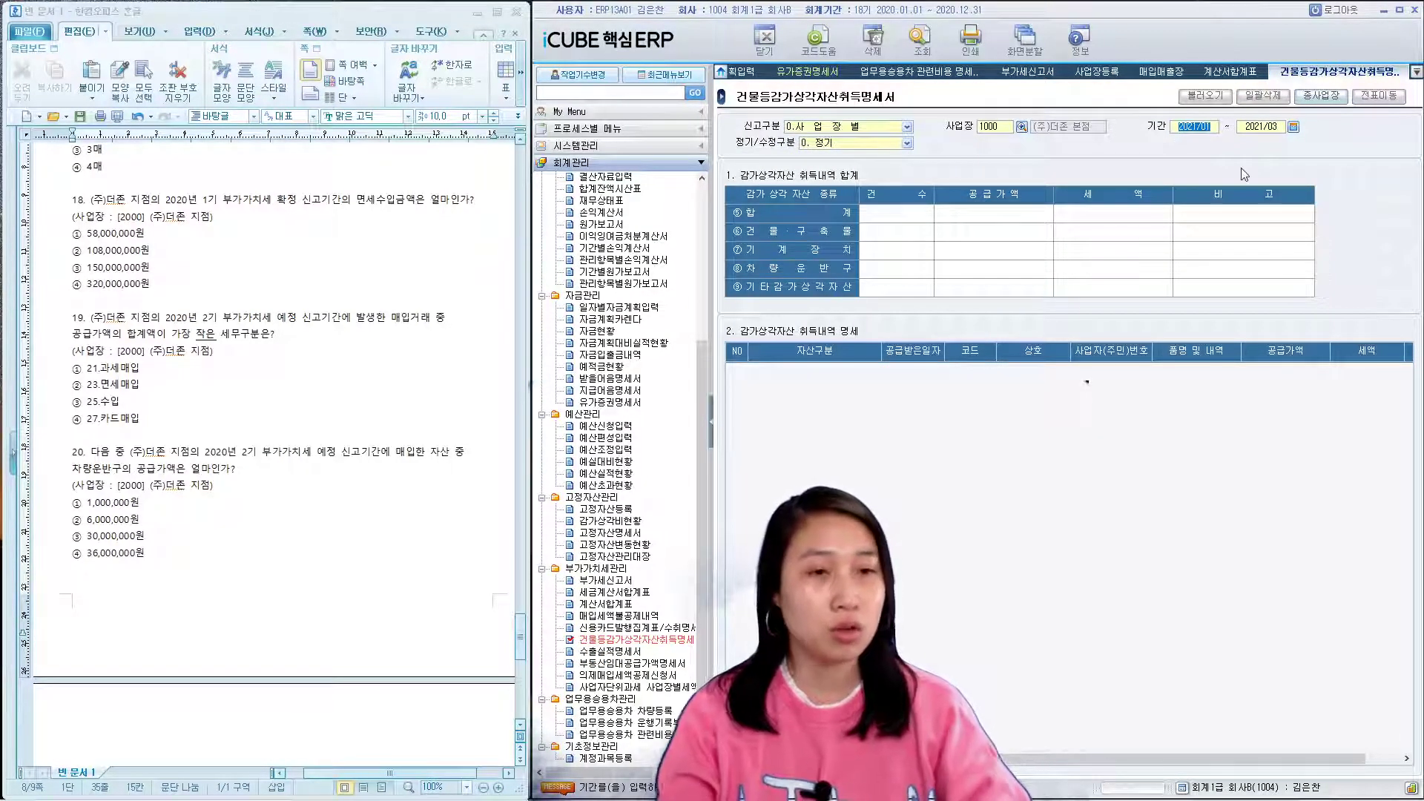
click(1022, 127)
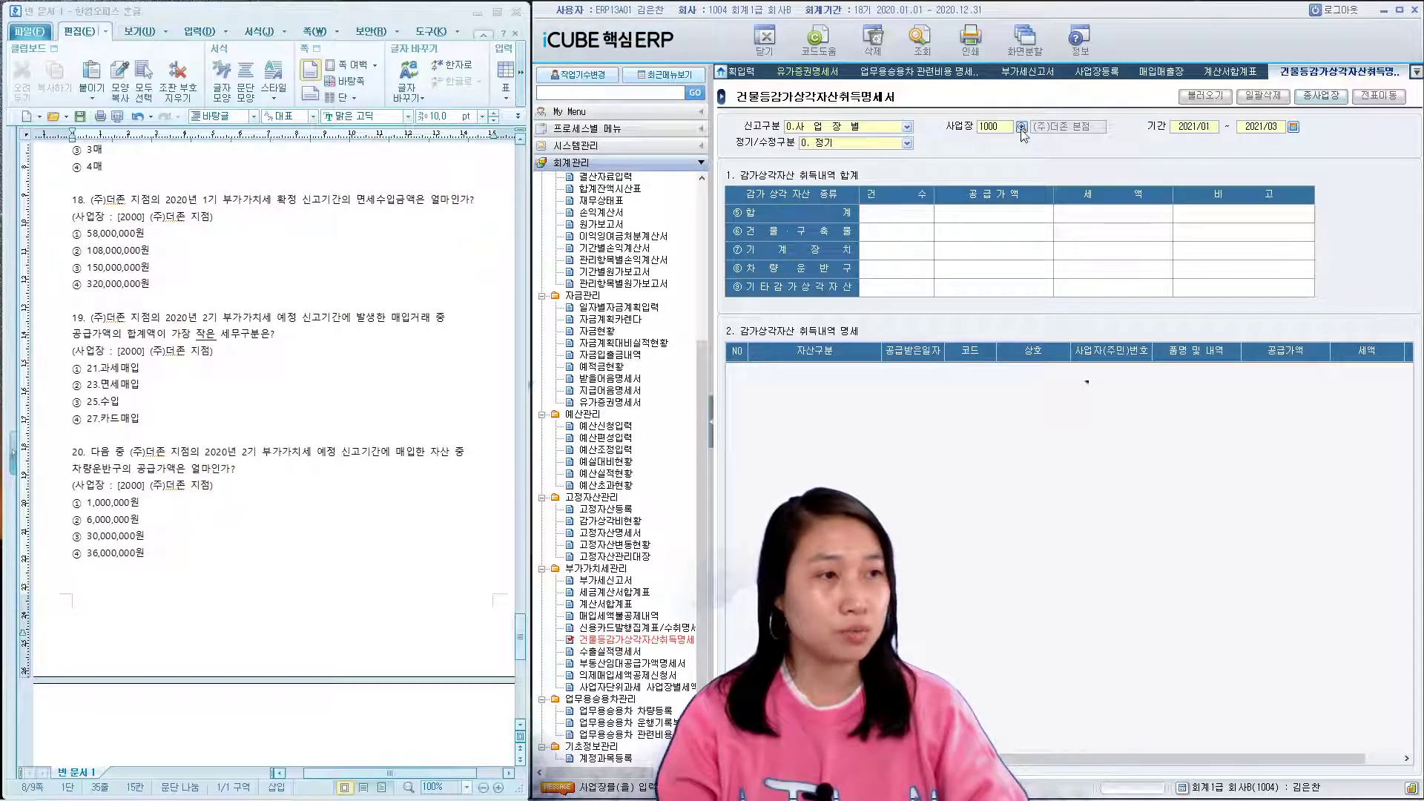
double_click(995, 436)
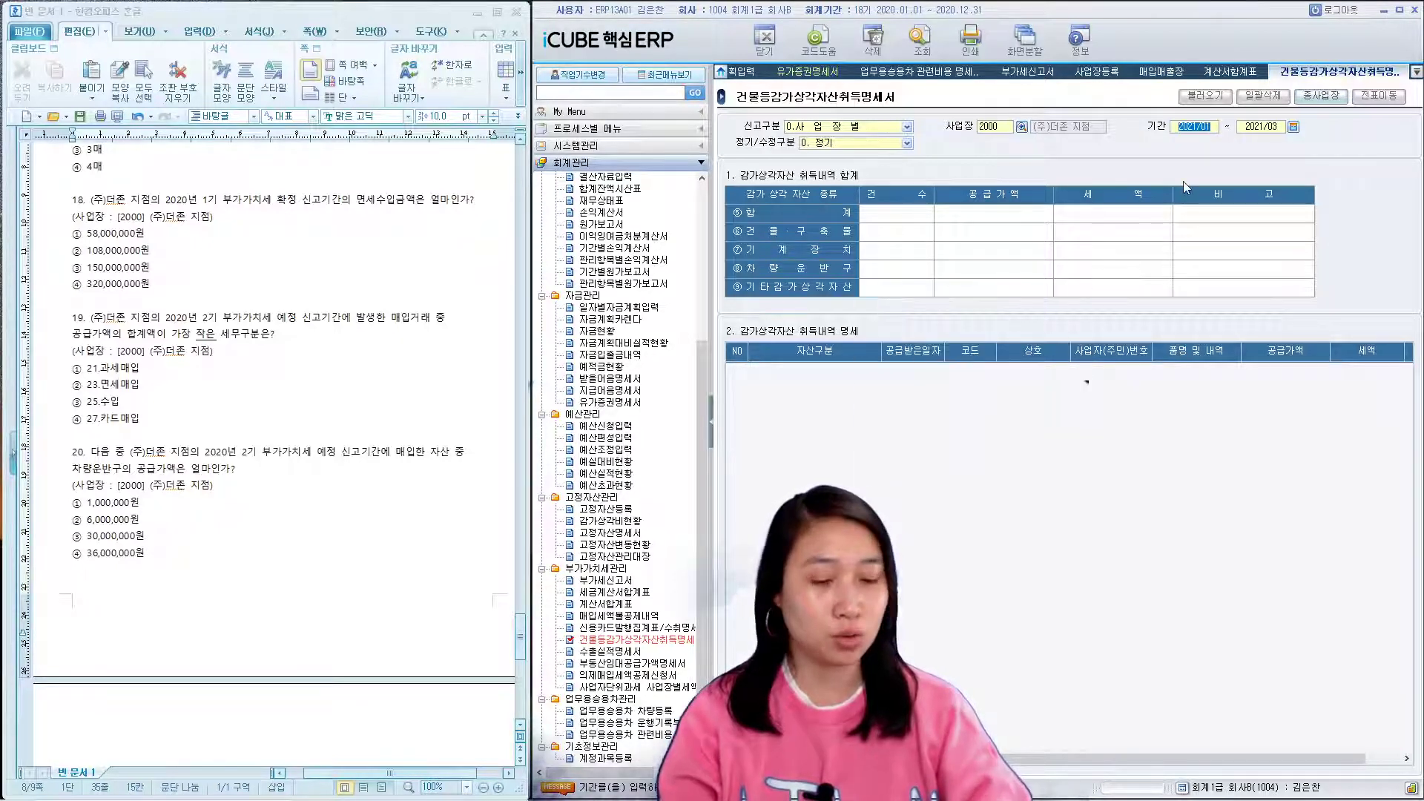
- Query the 건물등감가상각자산취득명세서 for the 2기 예정 period, 2020/07 through 2020/09
text(2020)
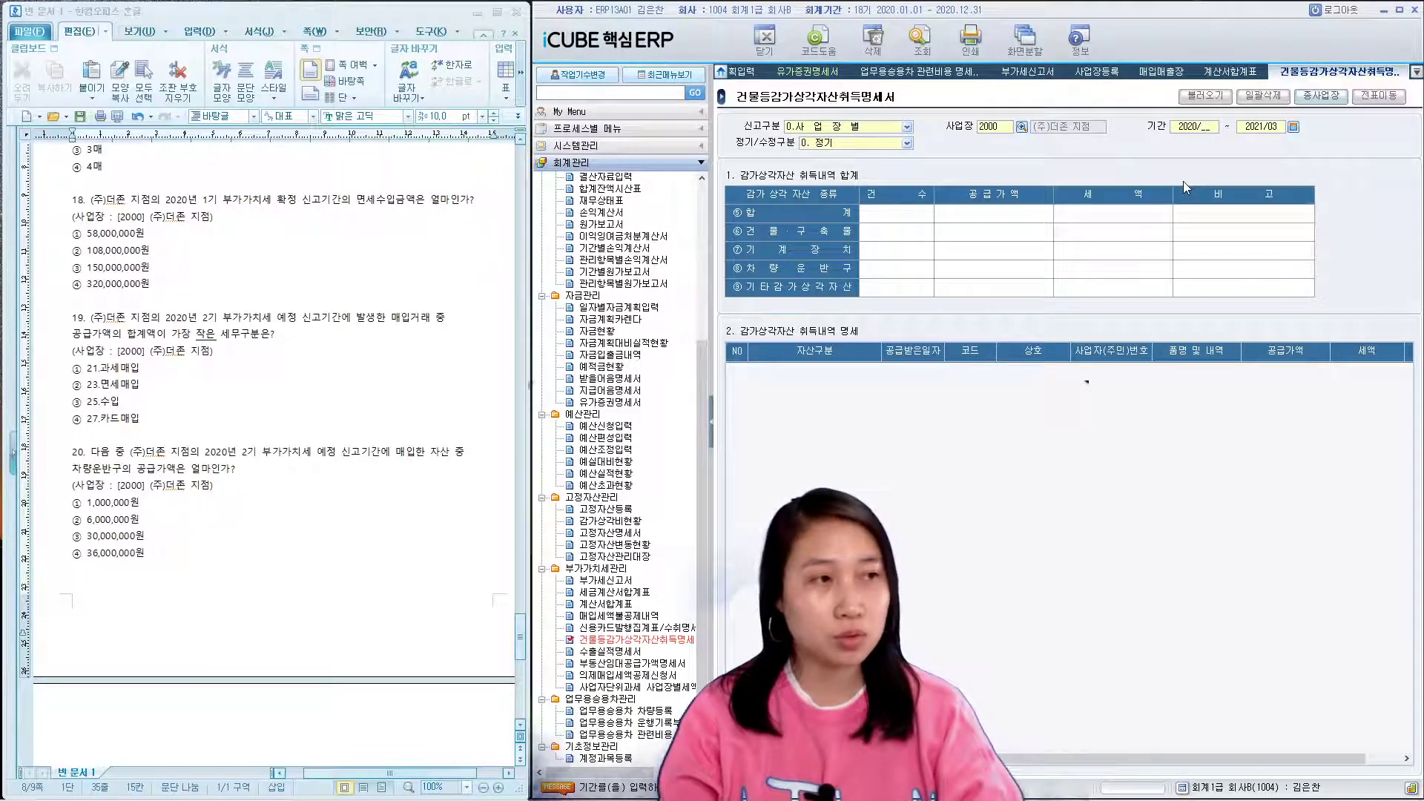
text(072)
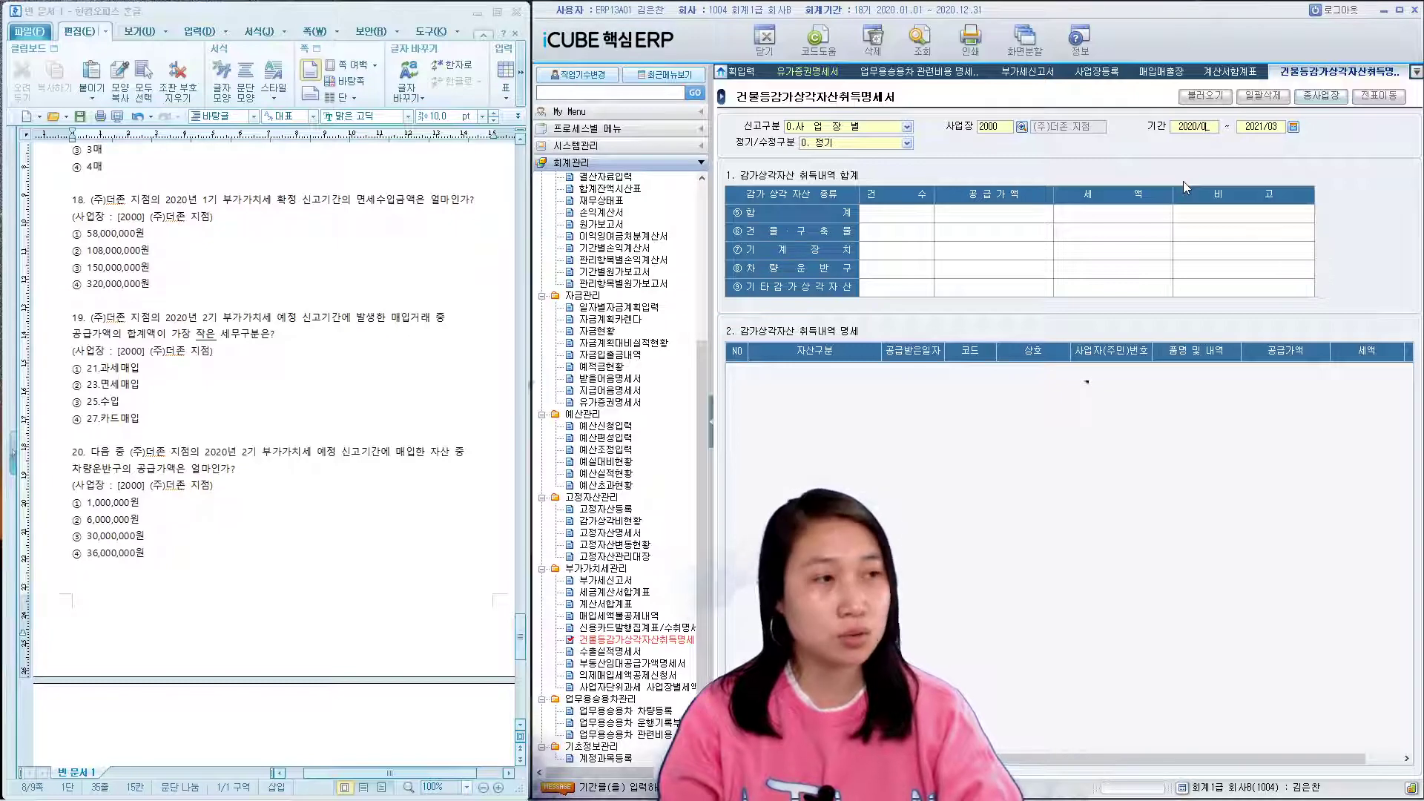
text(02009)
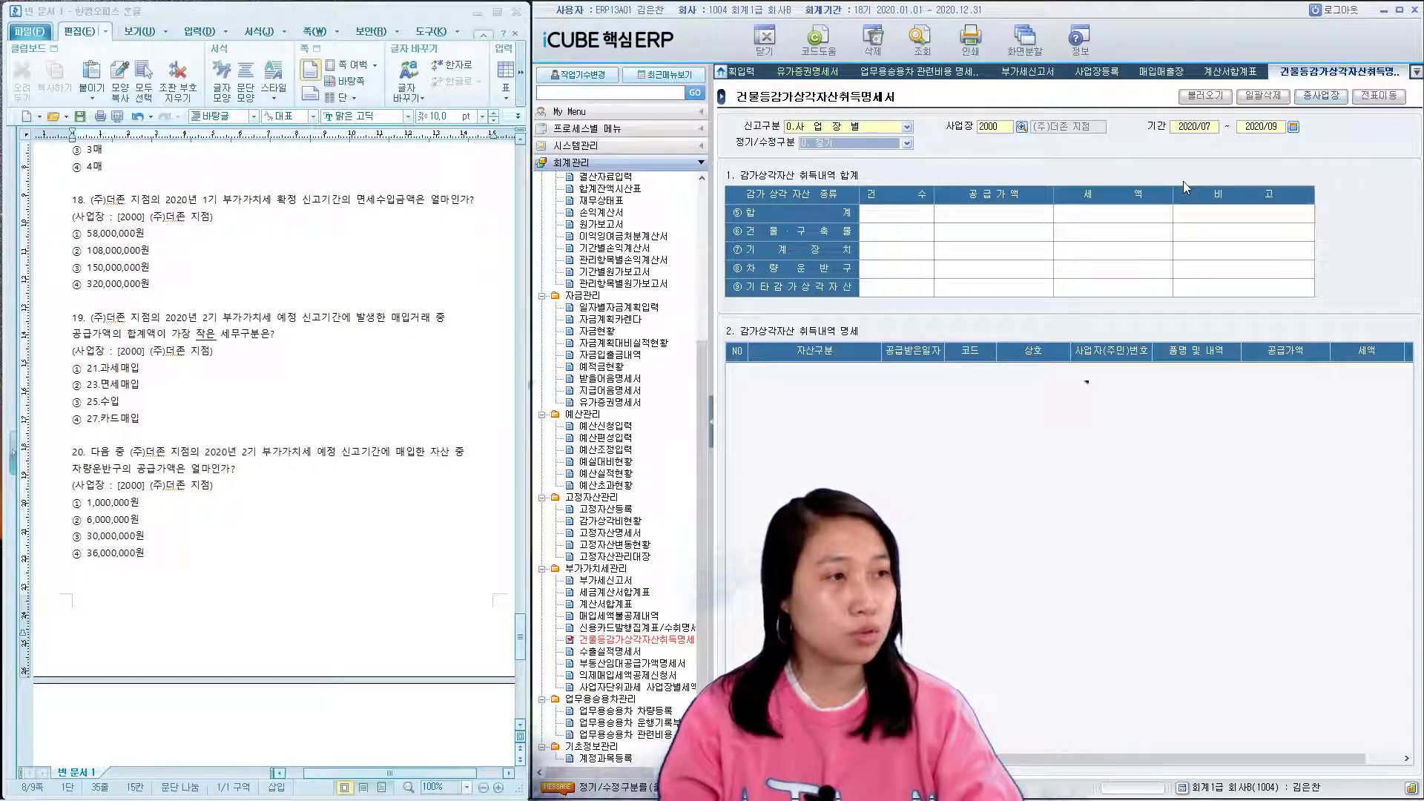
key(Return)
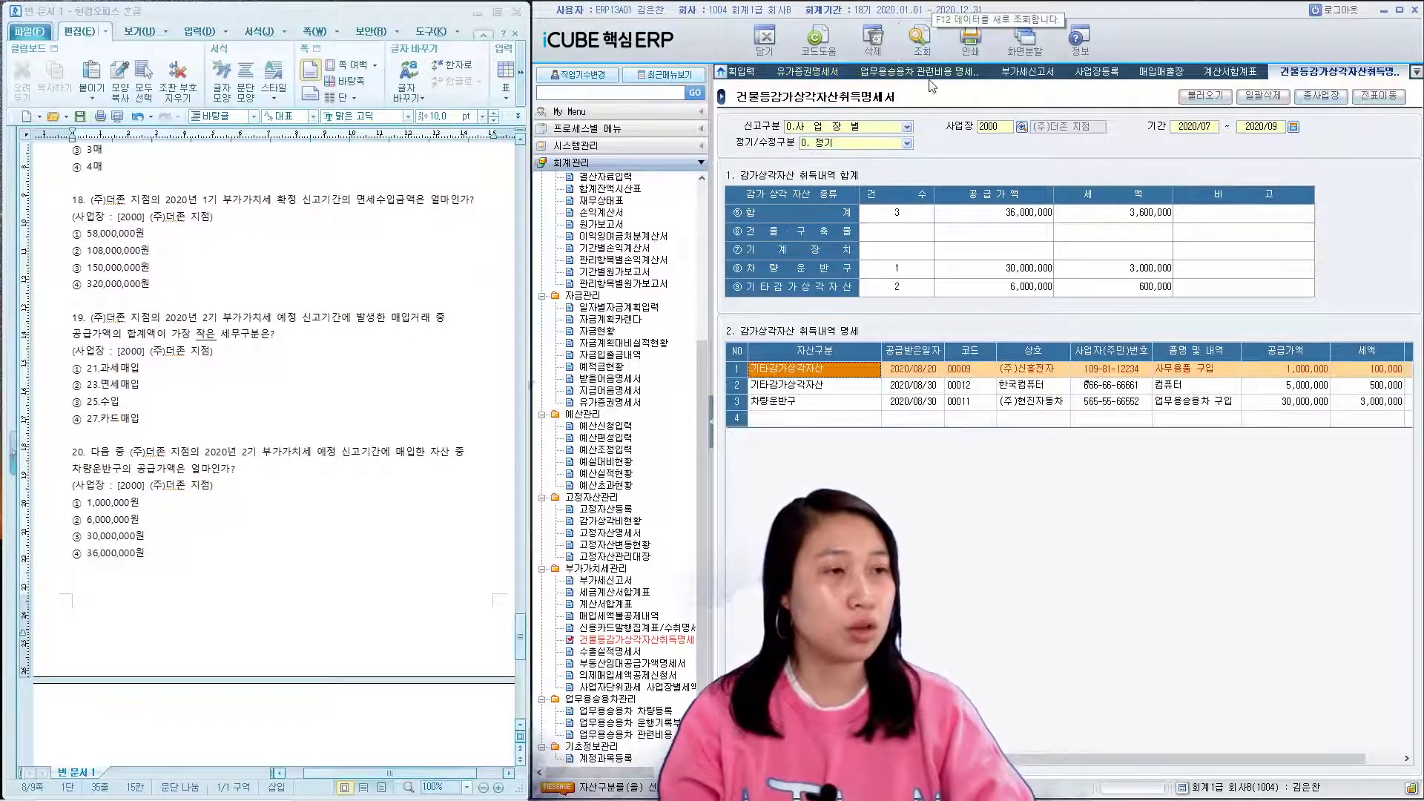
- Reload the acquired asset data from the 전표, and highlight choice ③ 30,000,000원 for question 20
click(1203, 96)
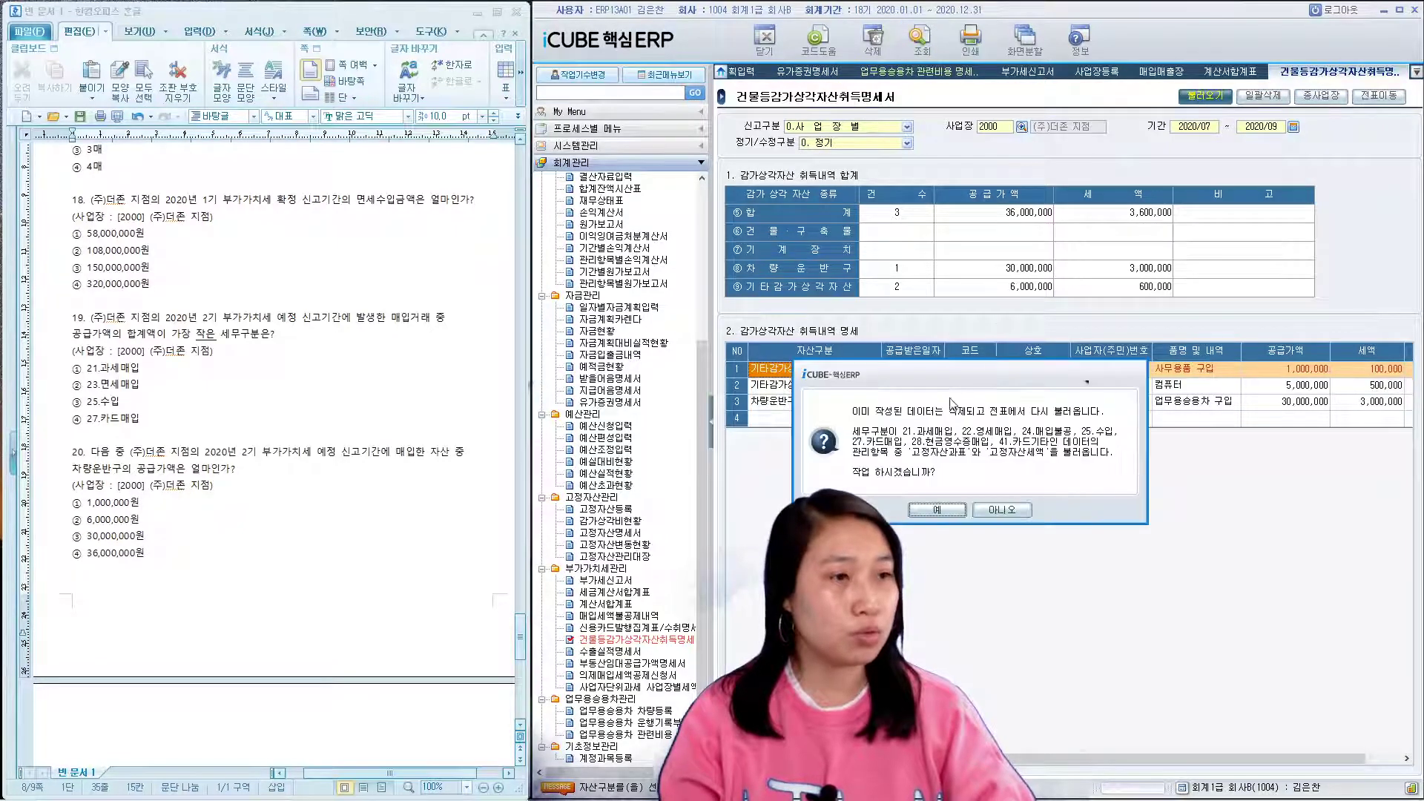
click(934, 510)
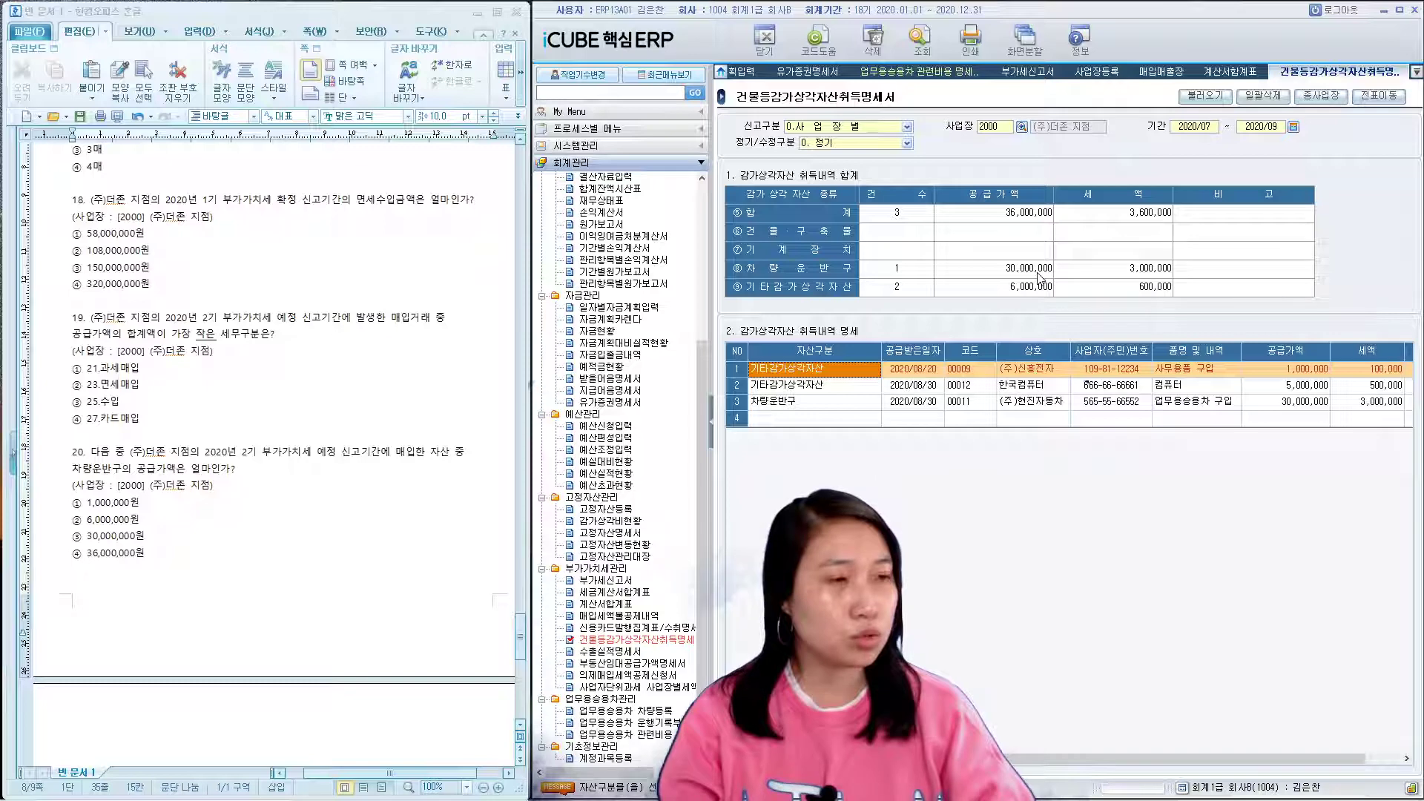
drag(71, 542, 144, 537)
- Go to question 21 and open the 관리항목별원가보고서 in its 프로젝트별 view
scroll(223, 578, down, 8)
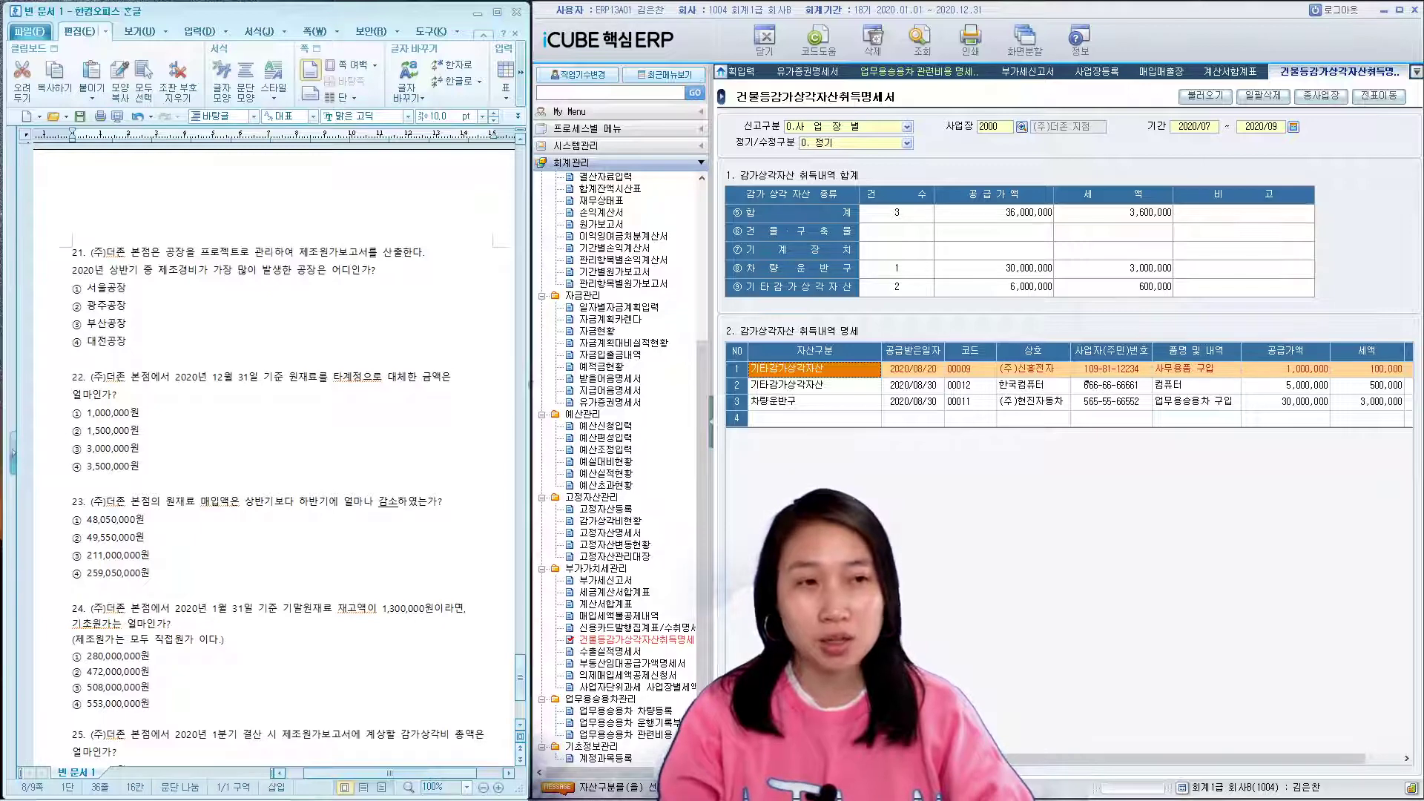
drag(705, 384, 702, 310)
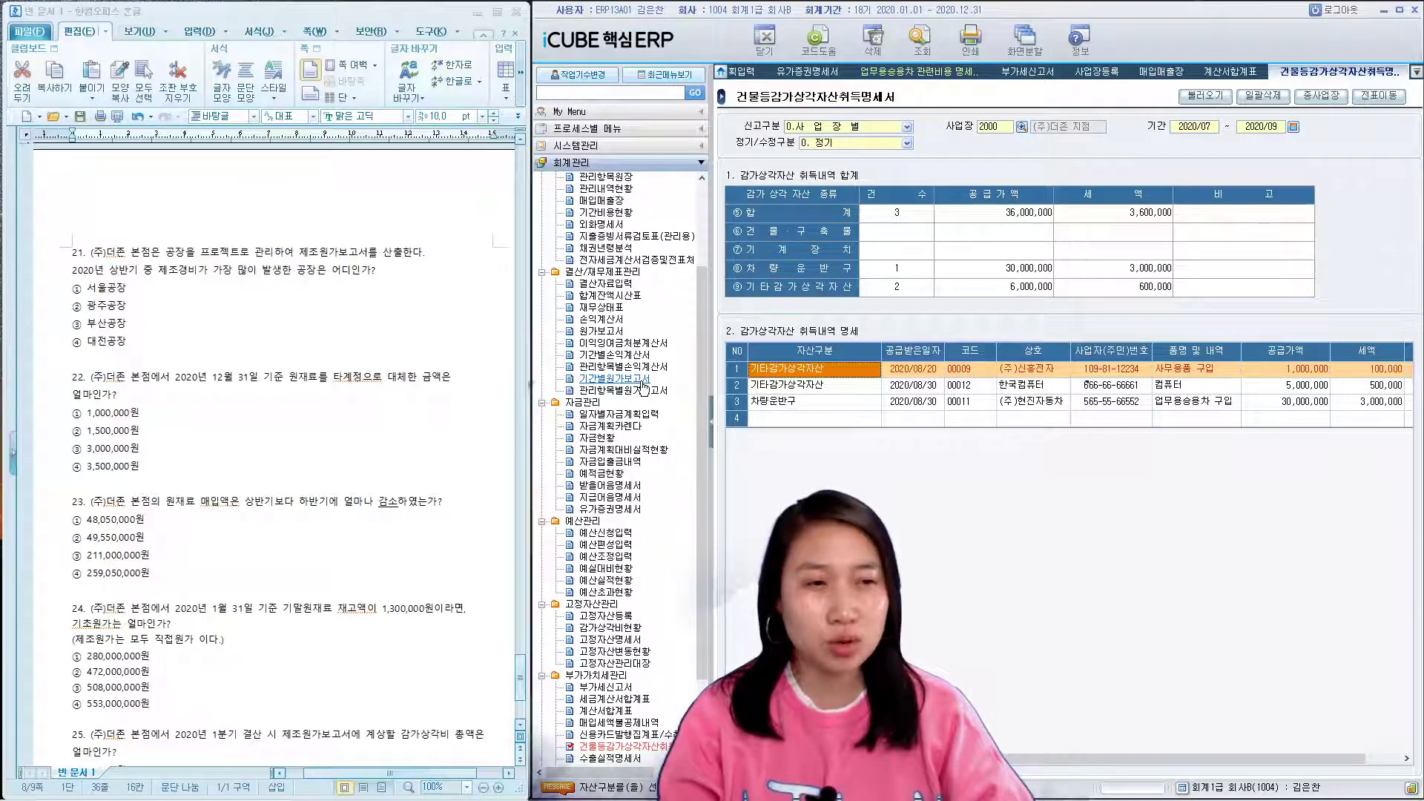
click(646, 393)
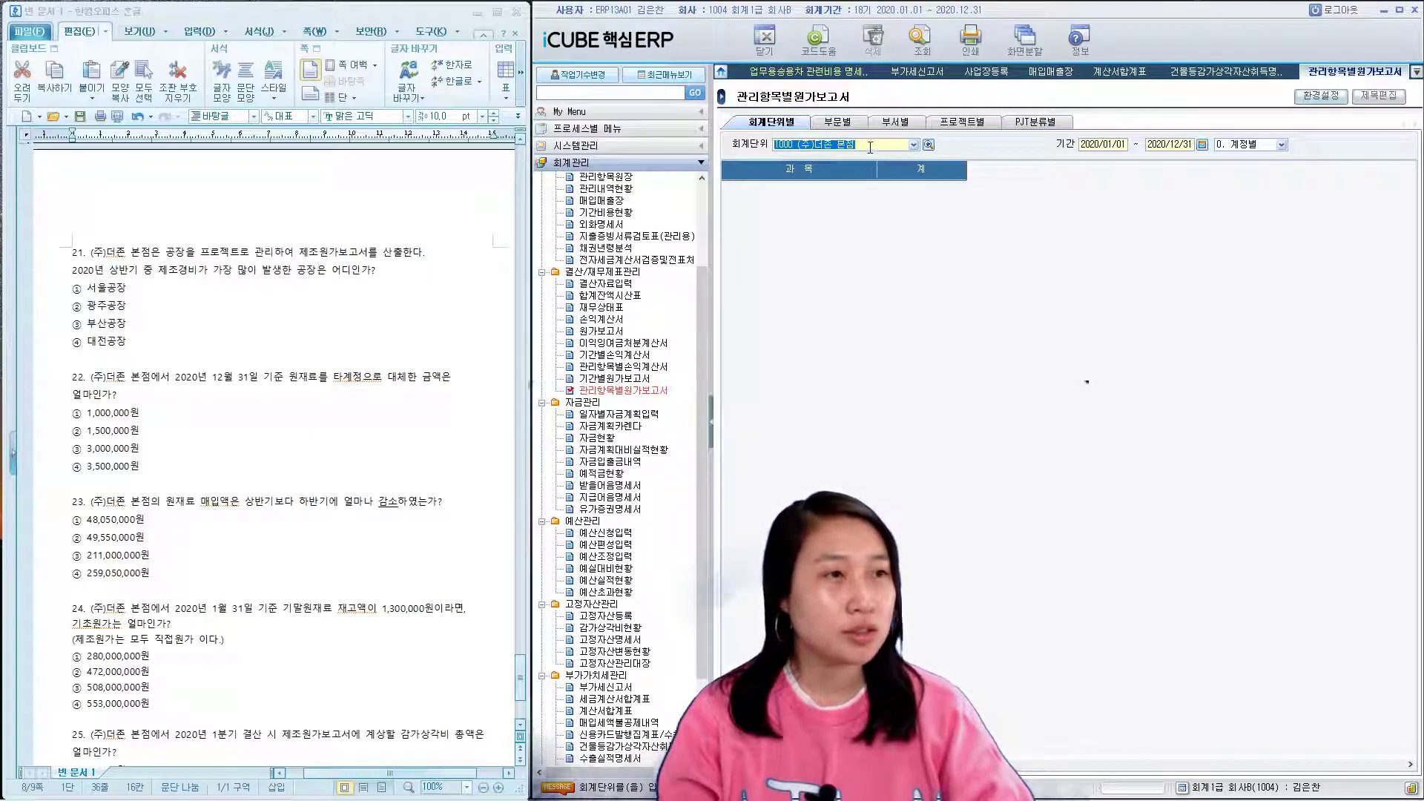
click(964, 122)
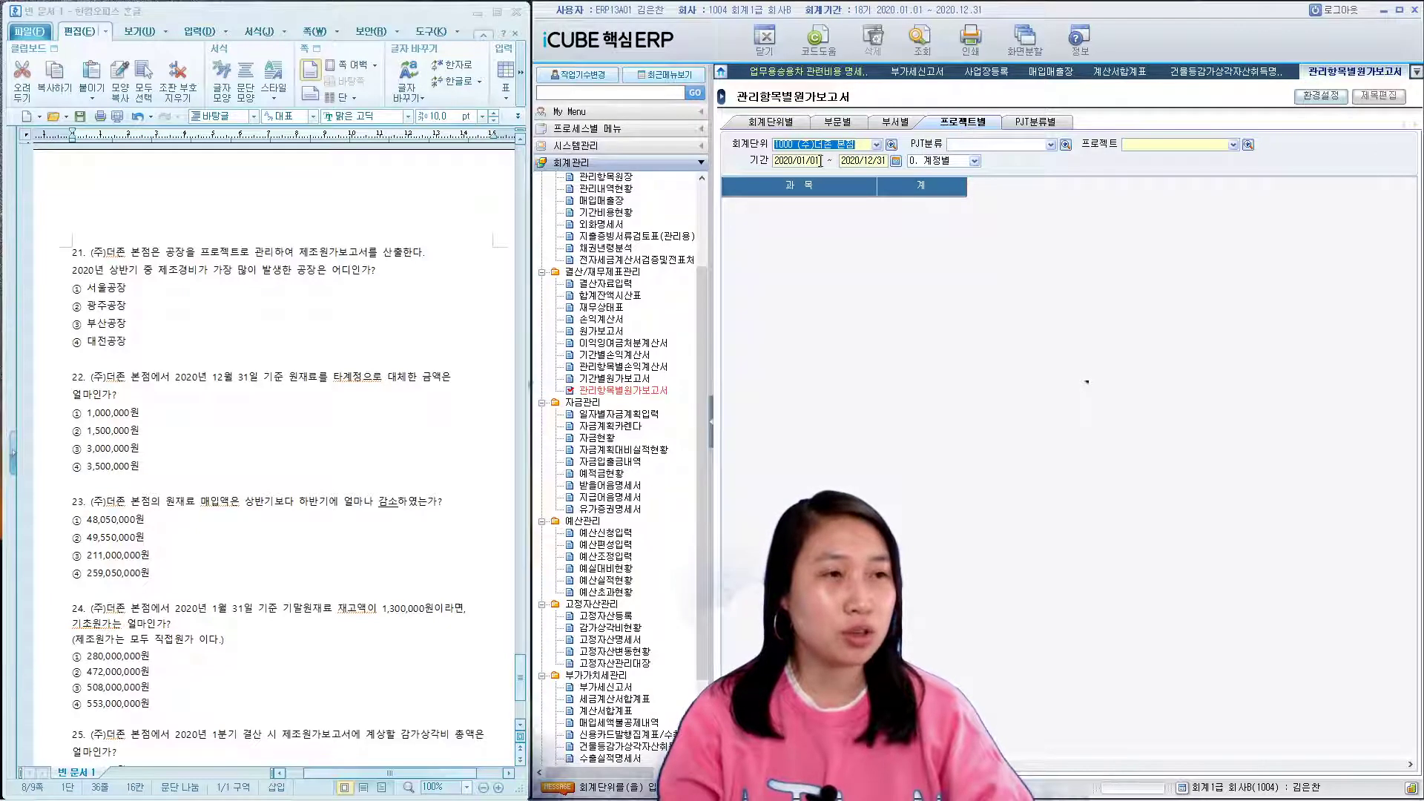
click(820, 161)
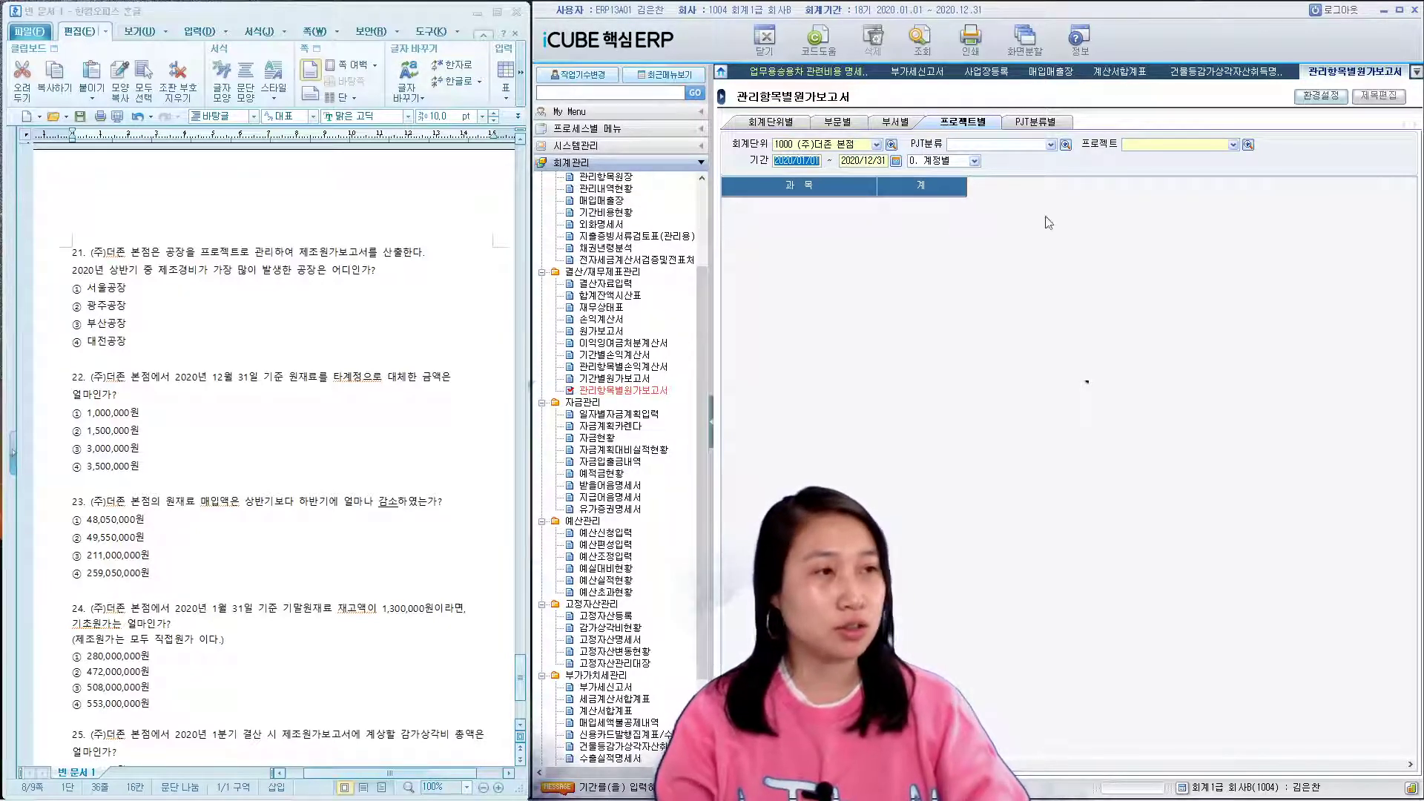
- Select the projects 서울공장, 광주공장, 부산공장 and 대전공장 for the 프로젝트별 cost report
click(1248, 144)
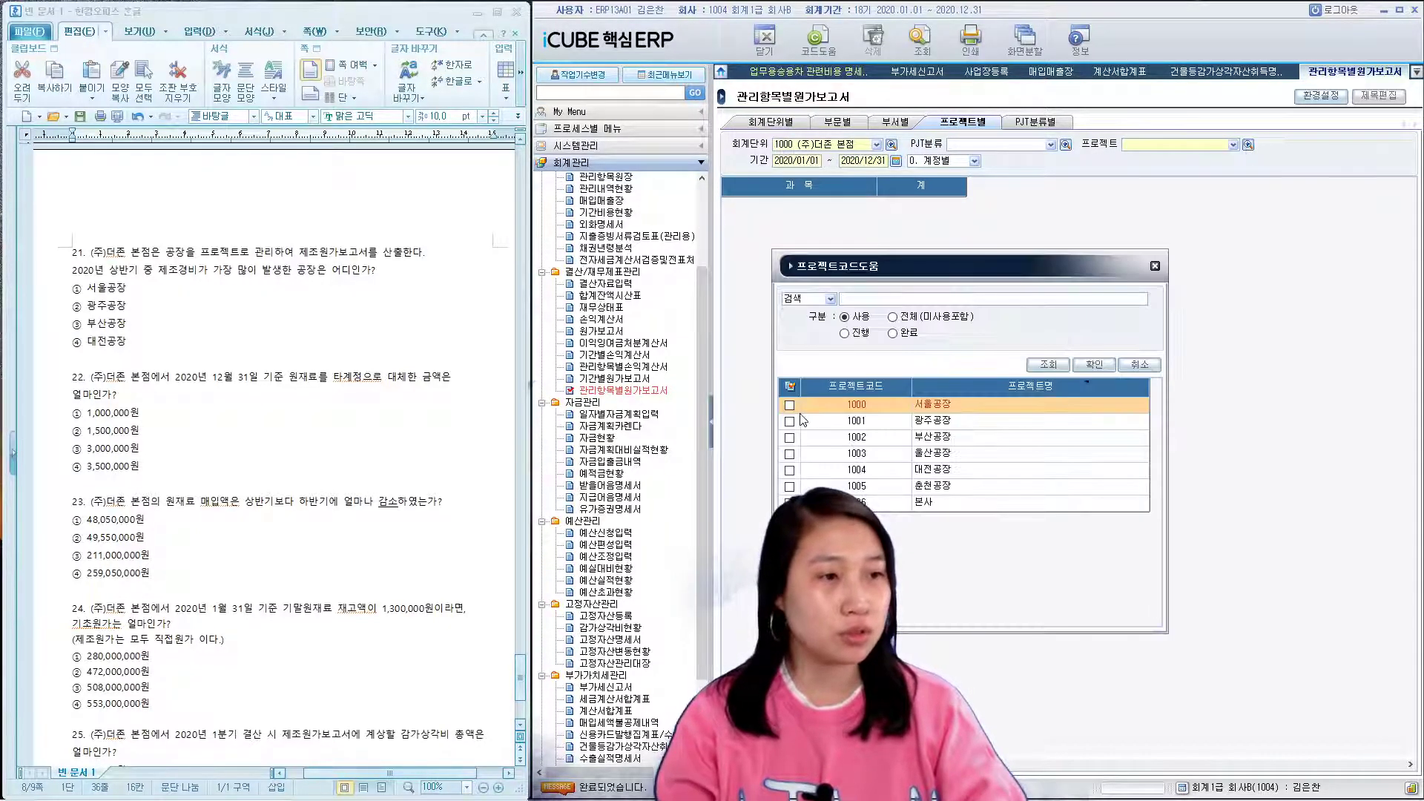
click(790, 406)
click(790, 422)
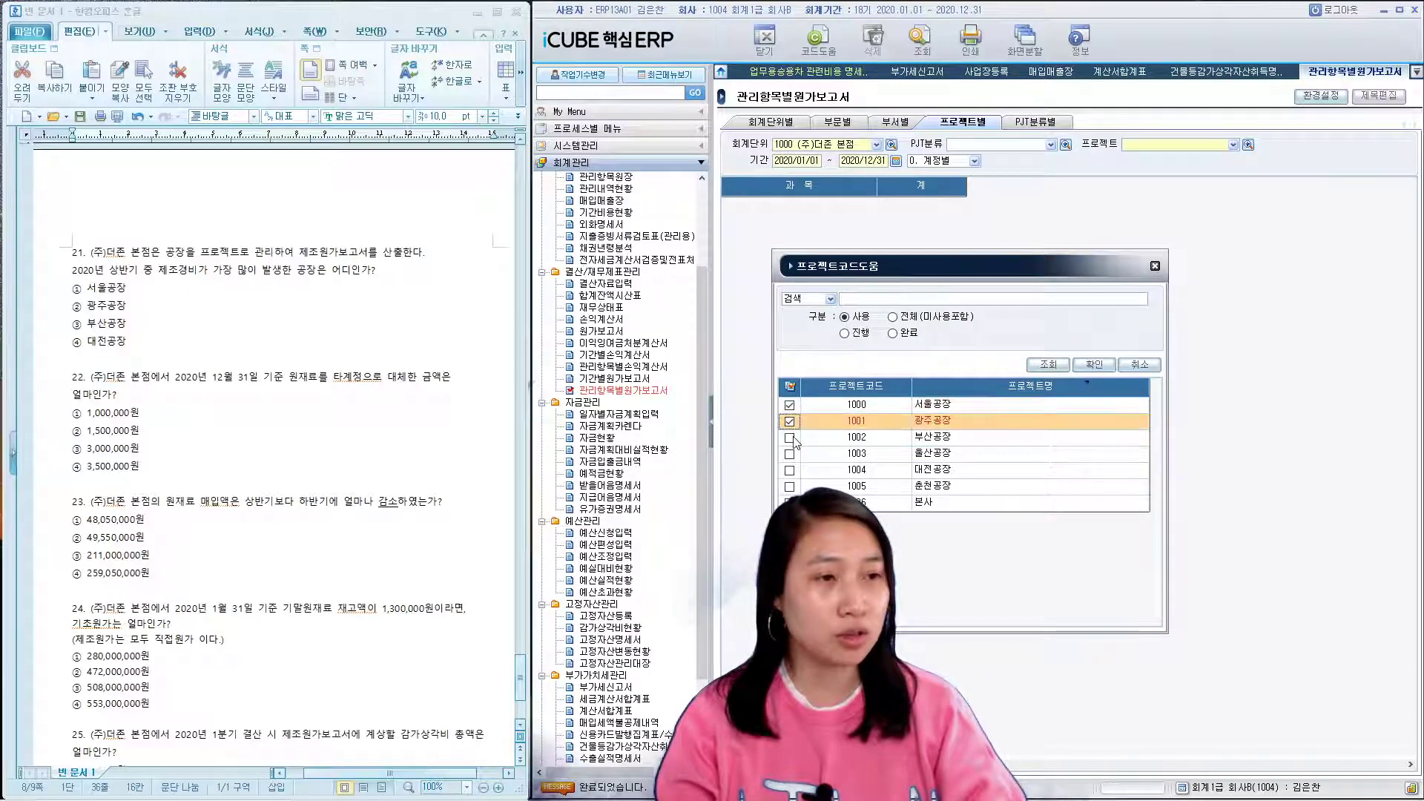
click(790, 437)
click(789, 471)
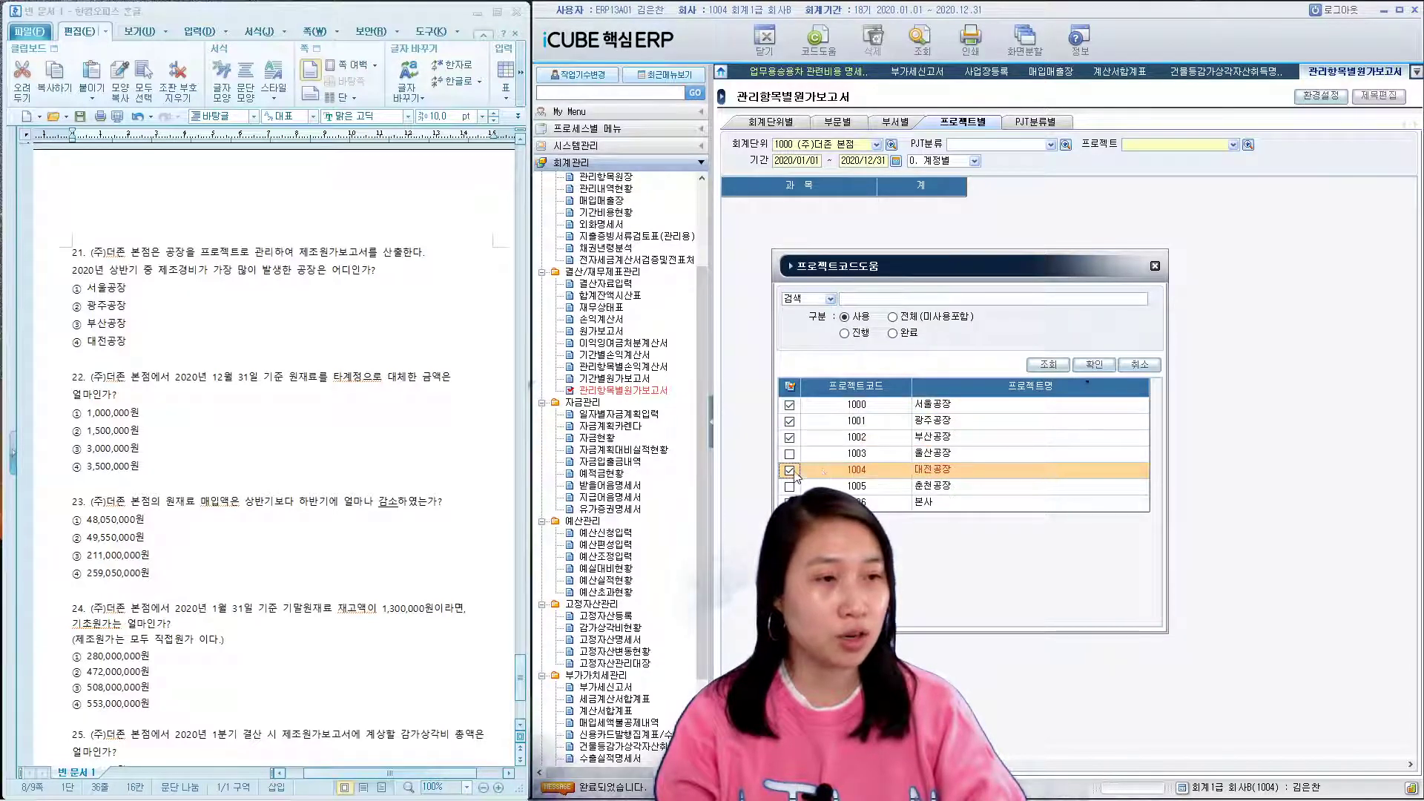
click(1095, 364)
- Query the 프로젝트별 cost report for 2020/01/01 through 2020/06/30, accepting 제품매출원가 with 500번대 제조 cost
text(2020/)
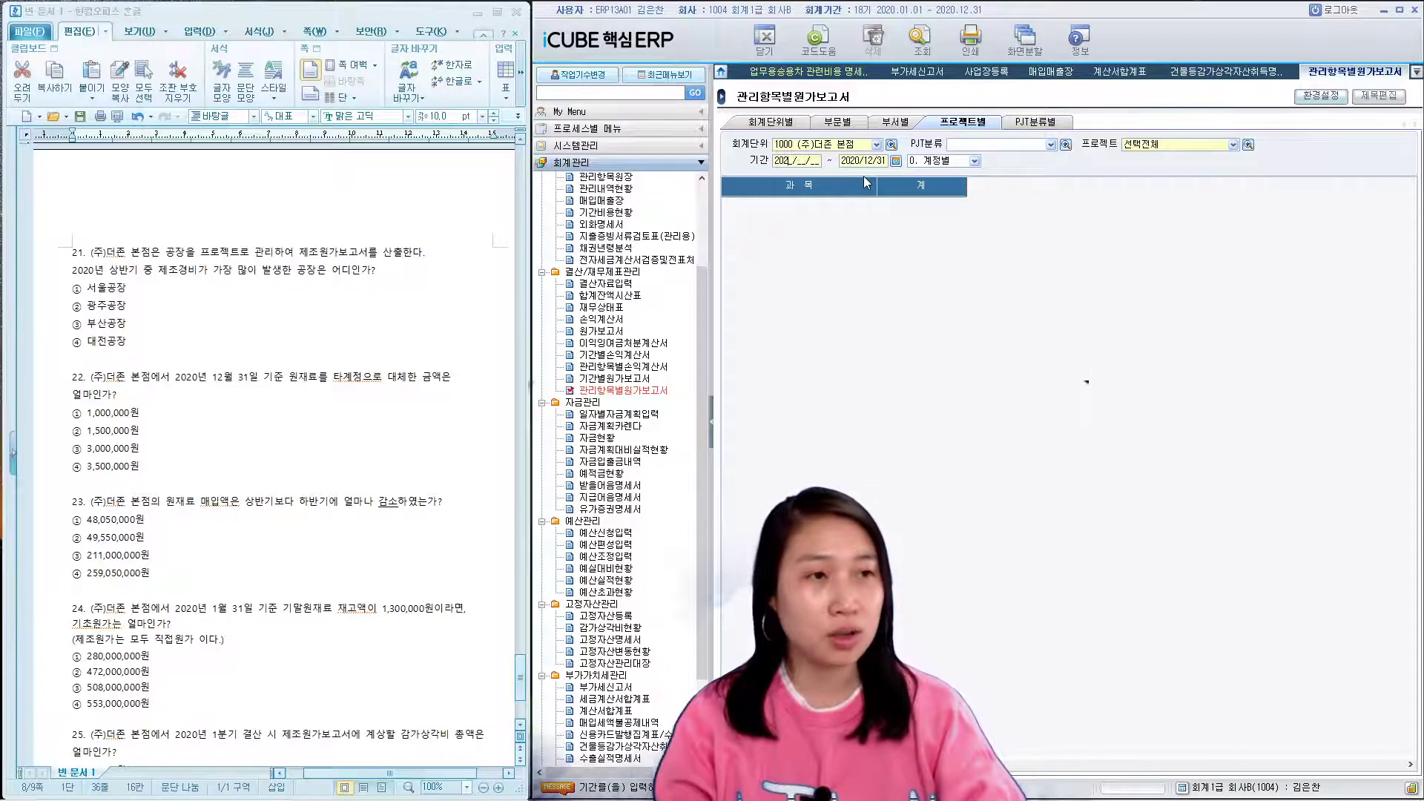
text(01/01 ~ 2020/06/30)
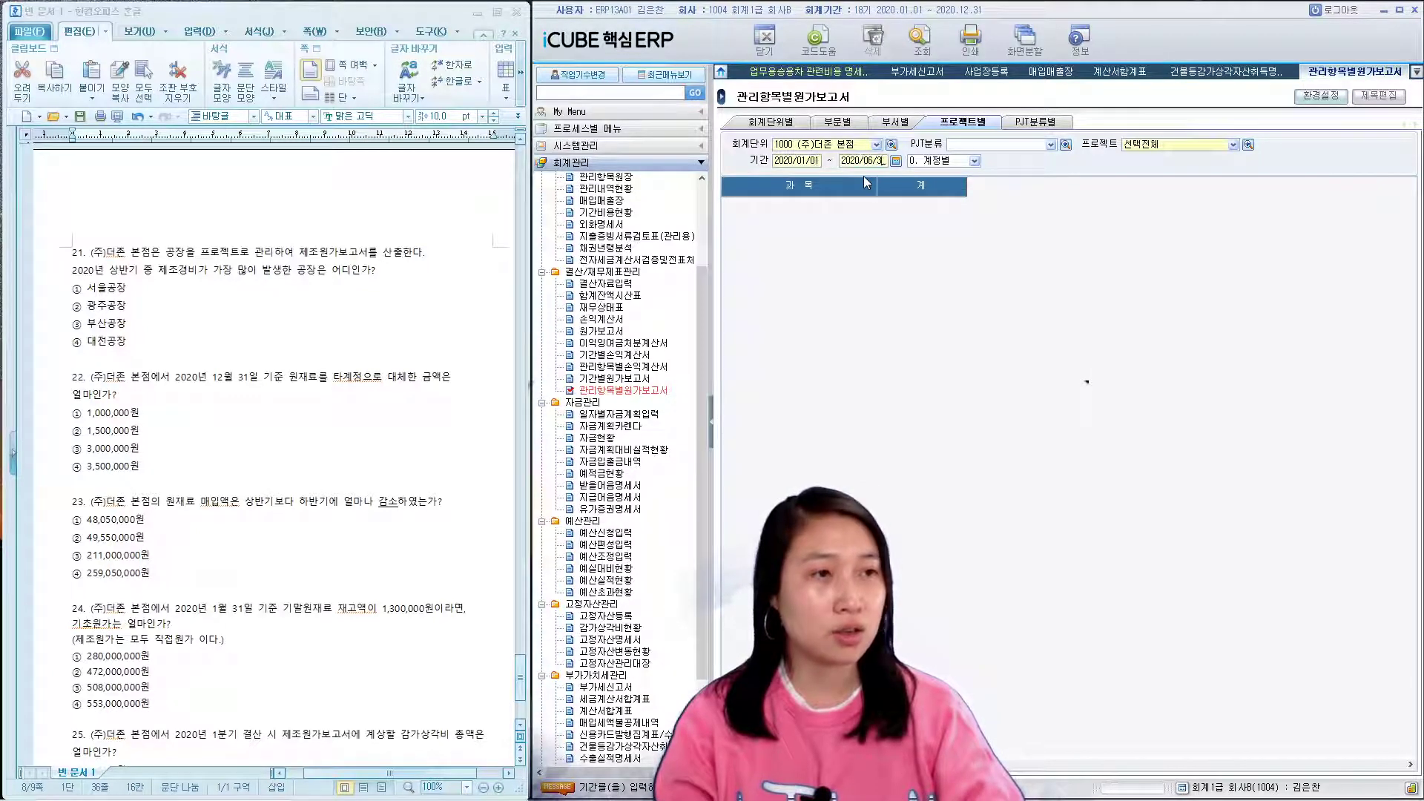
click(920, 36)
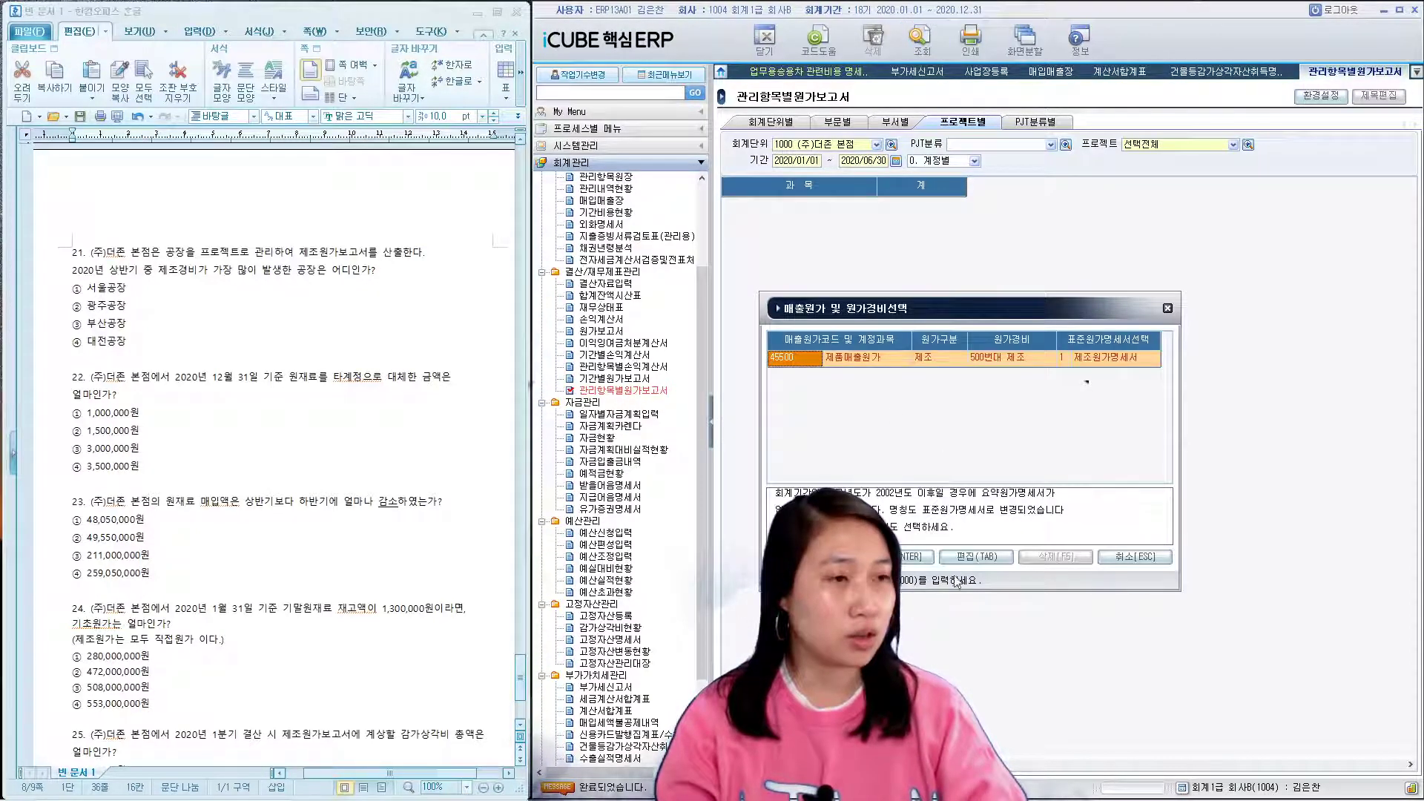
click(925, 558)
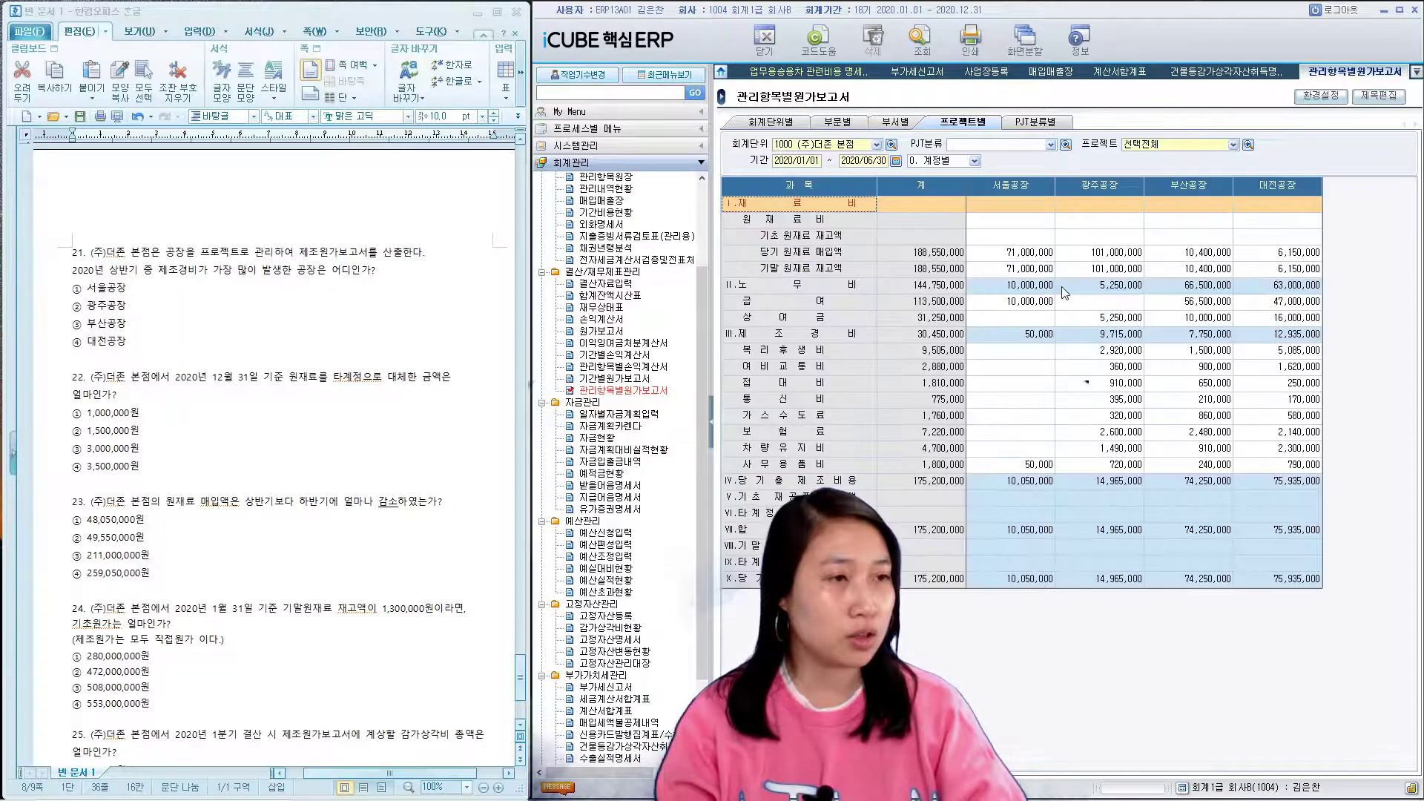
- Compare the 제조경비 totals of the factories for question 21, and highlight choice ④ 대전공장
click(1110, 337)
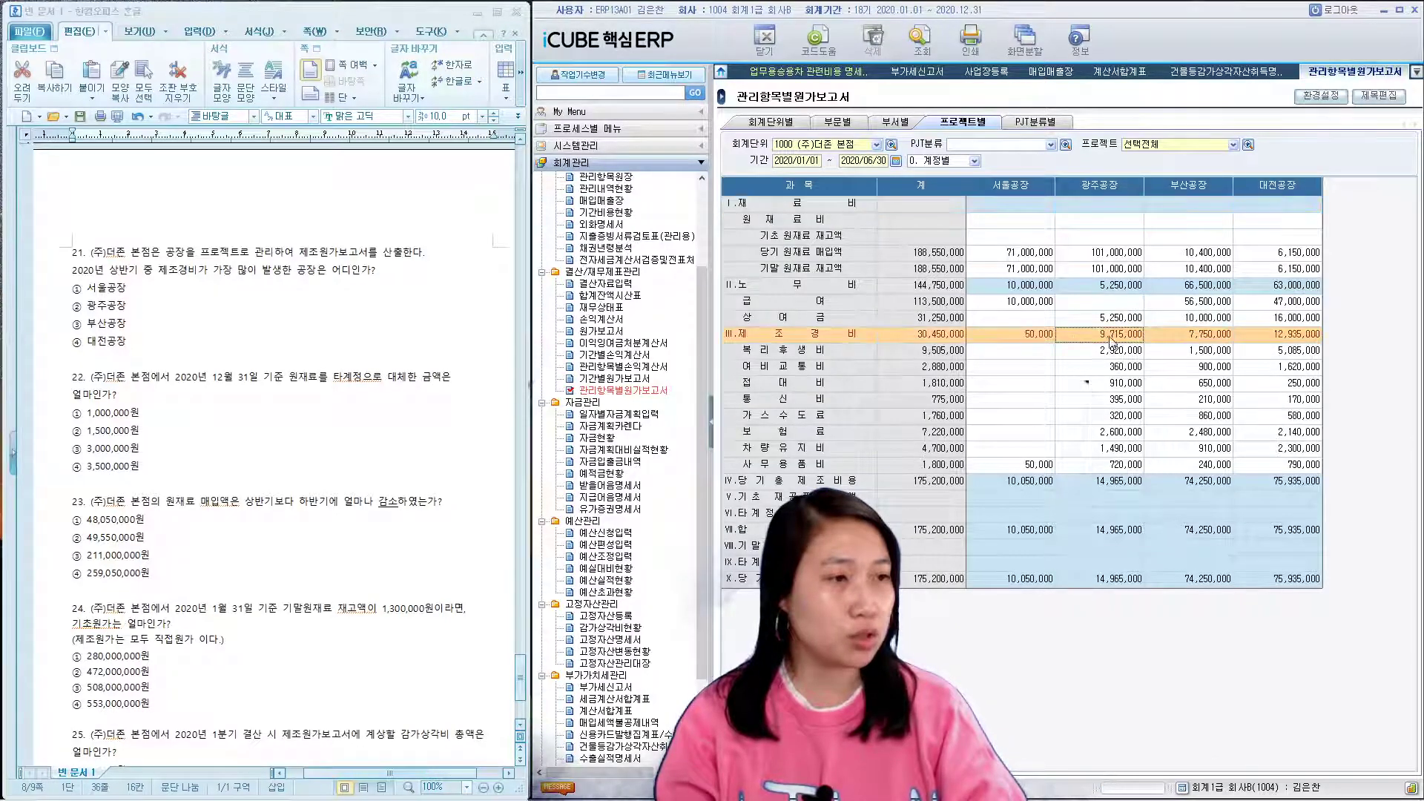
click(1295, 337)
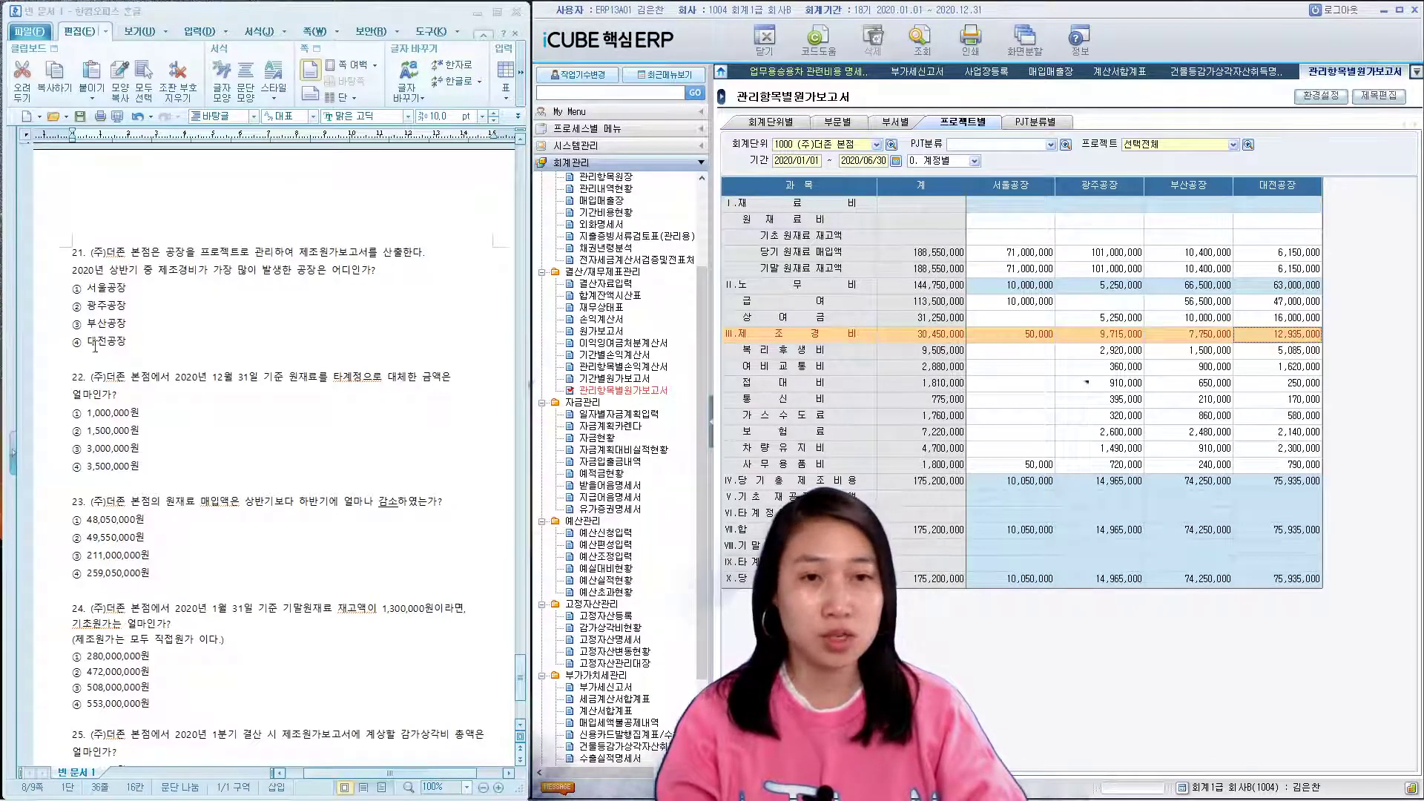
drag(74, 342, 127, 343)
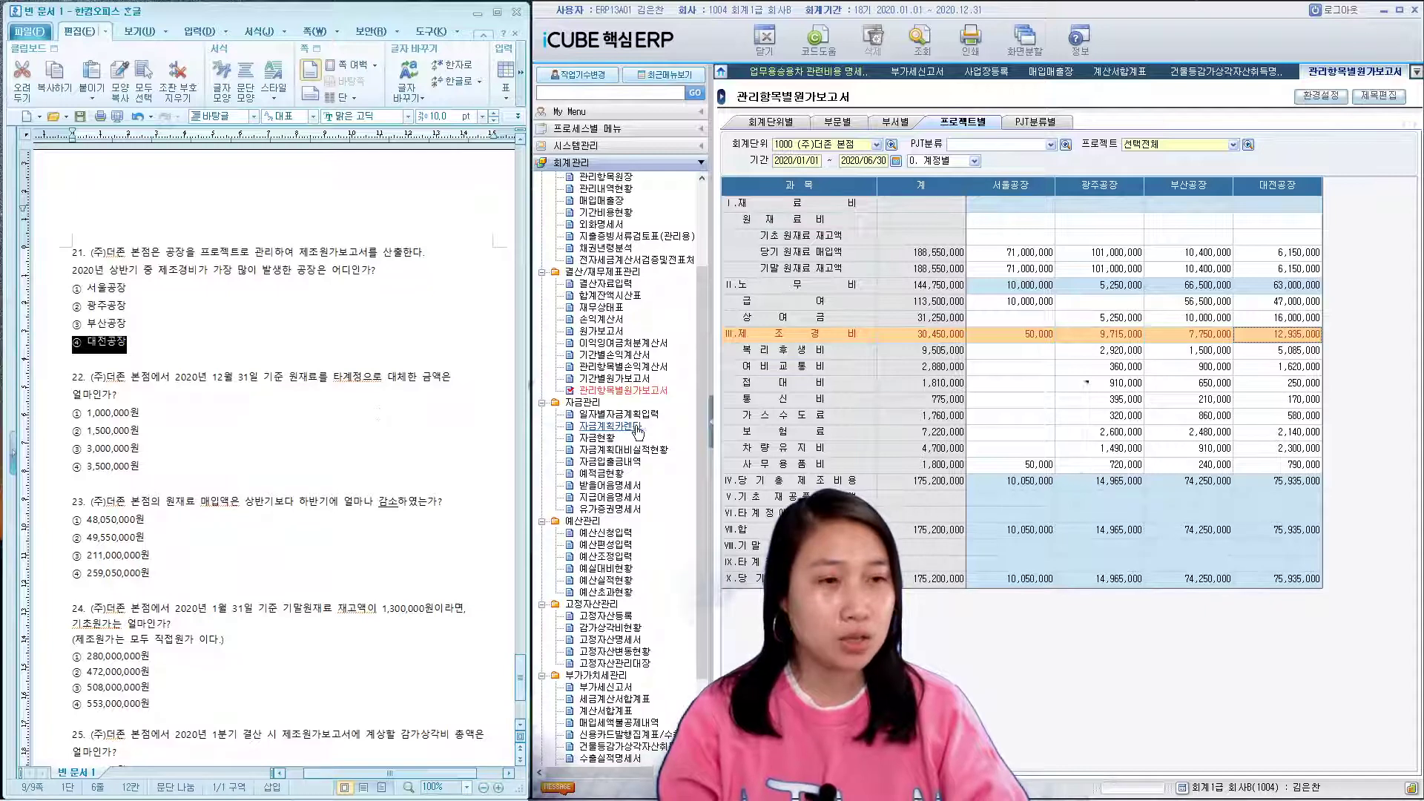
- Open the 원가보고서 for (주)더존 본점 and query it as of 2020/12/31, accepting the 제품매출원가 제조 cost selection
click(603, 330)
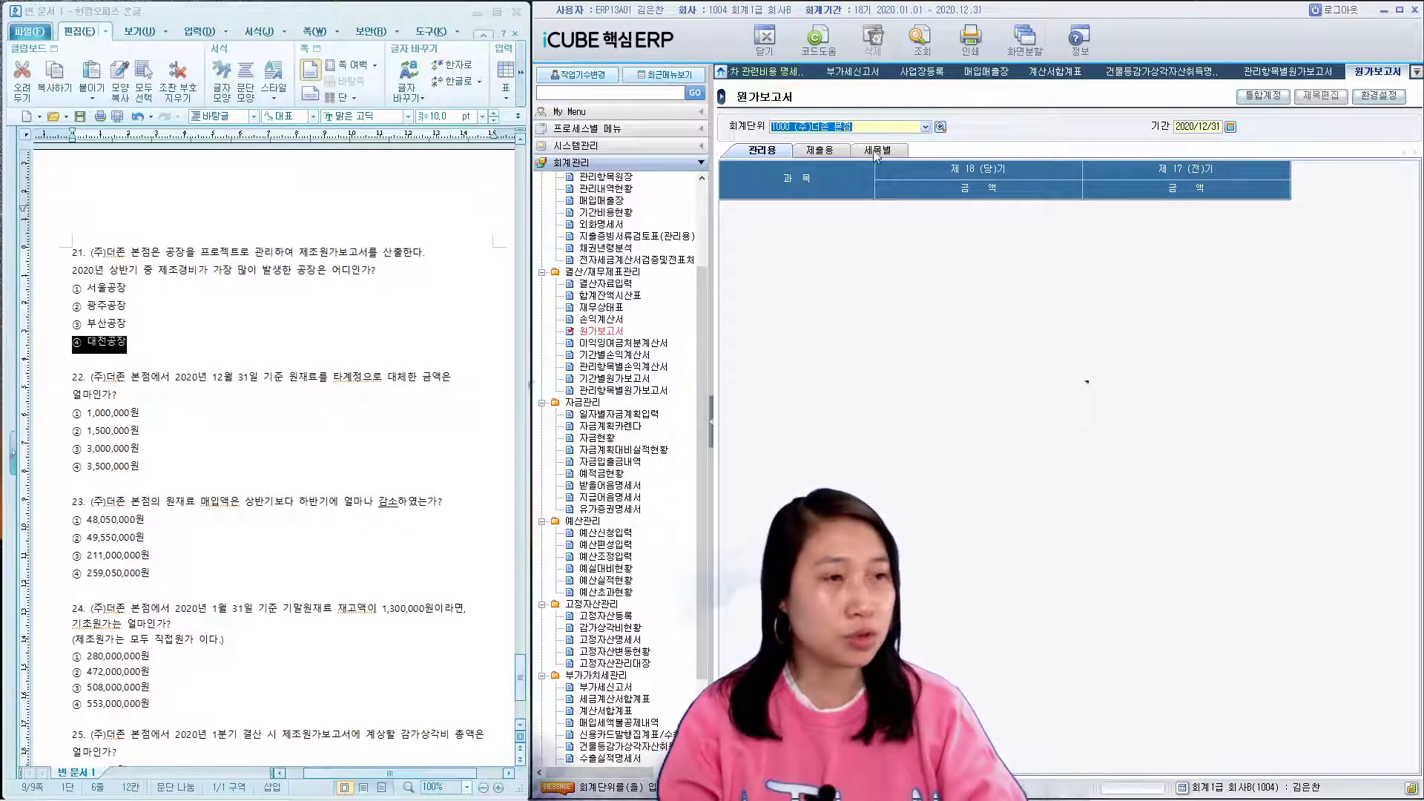
click(920, 37)
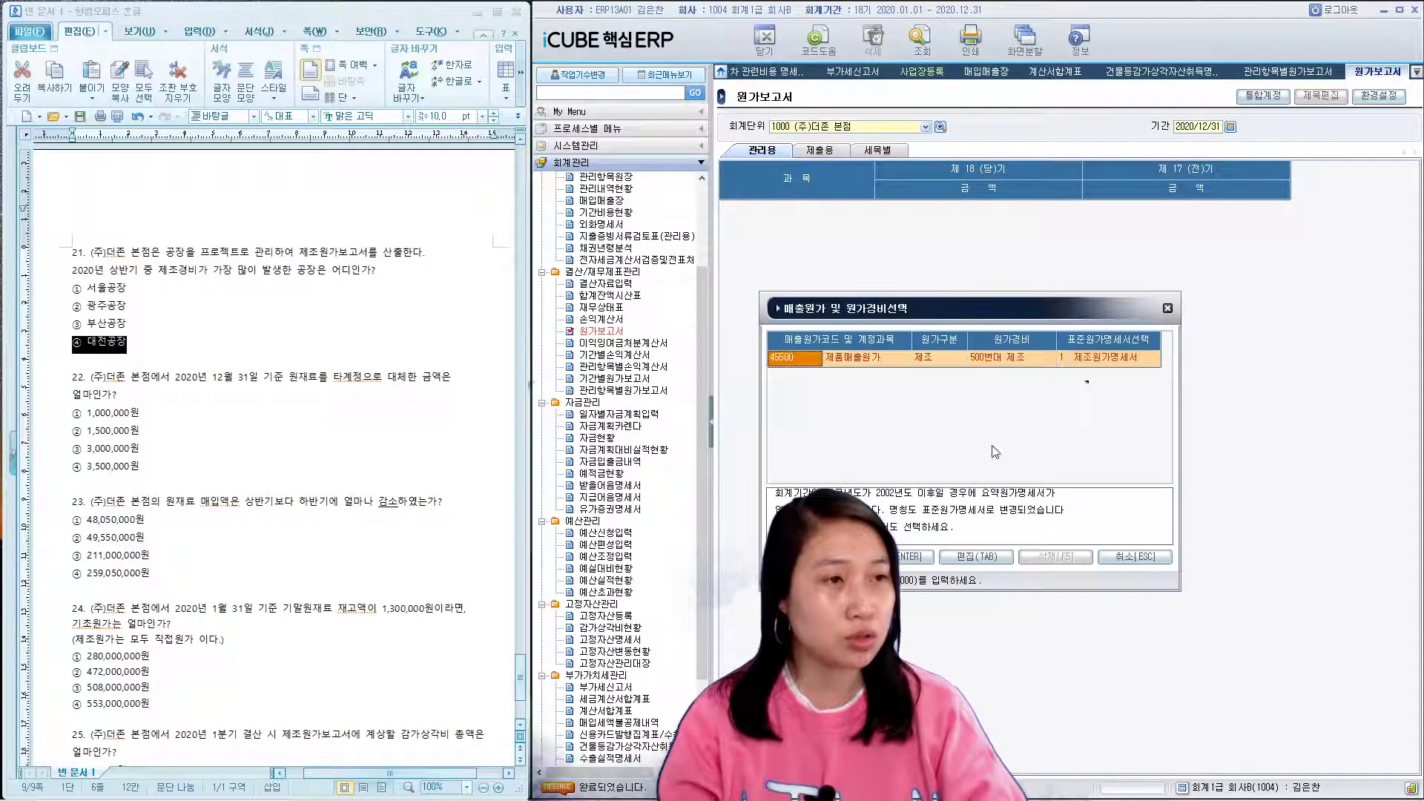
click(917, 557)
- Check the 타계정으로 대체액 of the 원재료비 for question 22, and highlight choice ② 1,500,000원
click(957, 289)
click(955, 273)
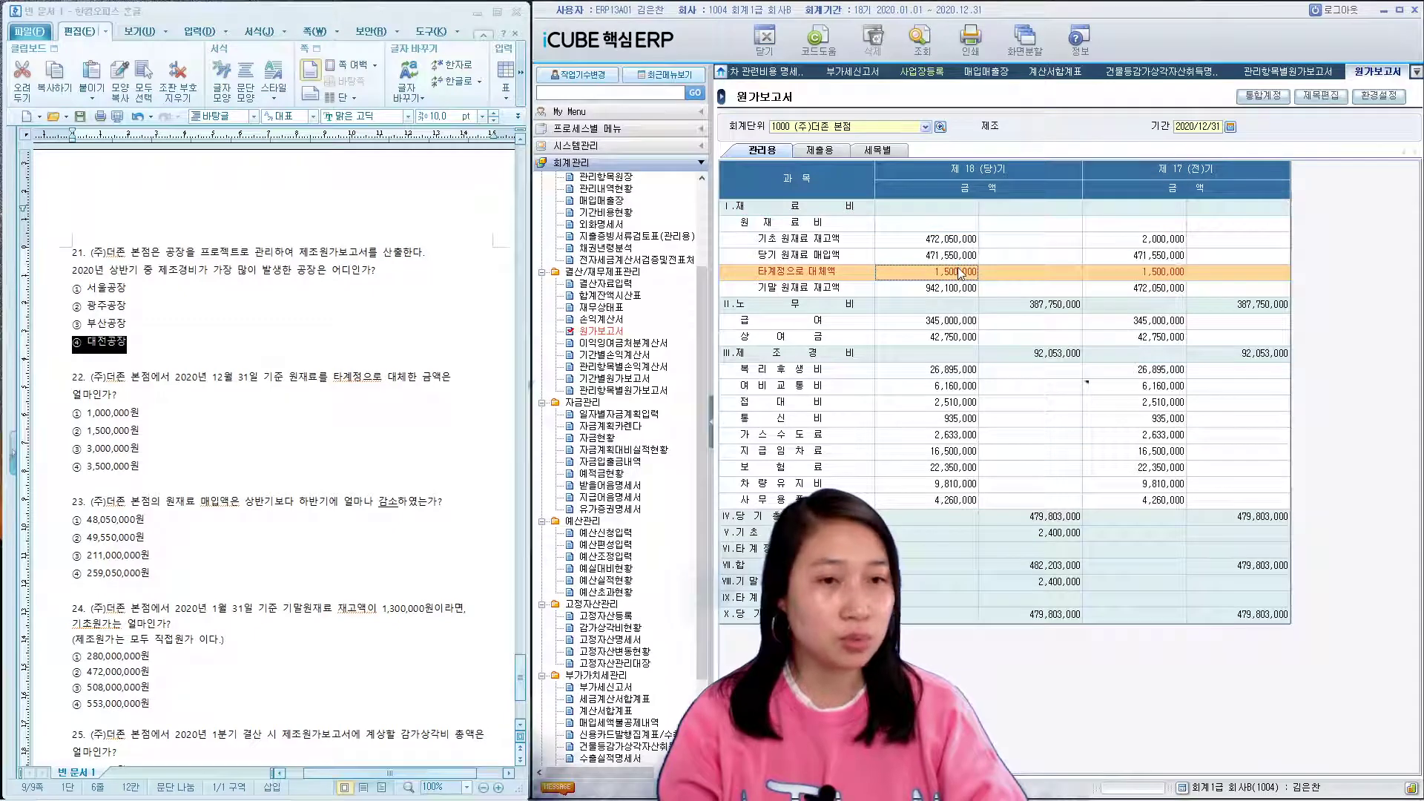
drag(82, 432, 140, 432)
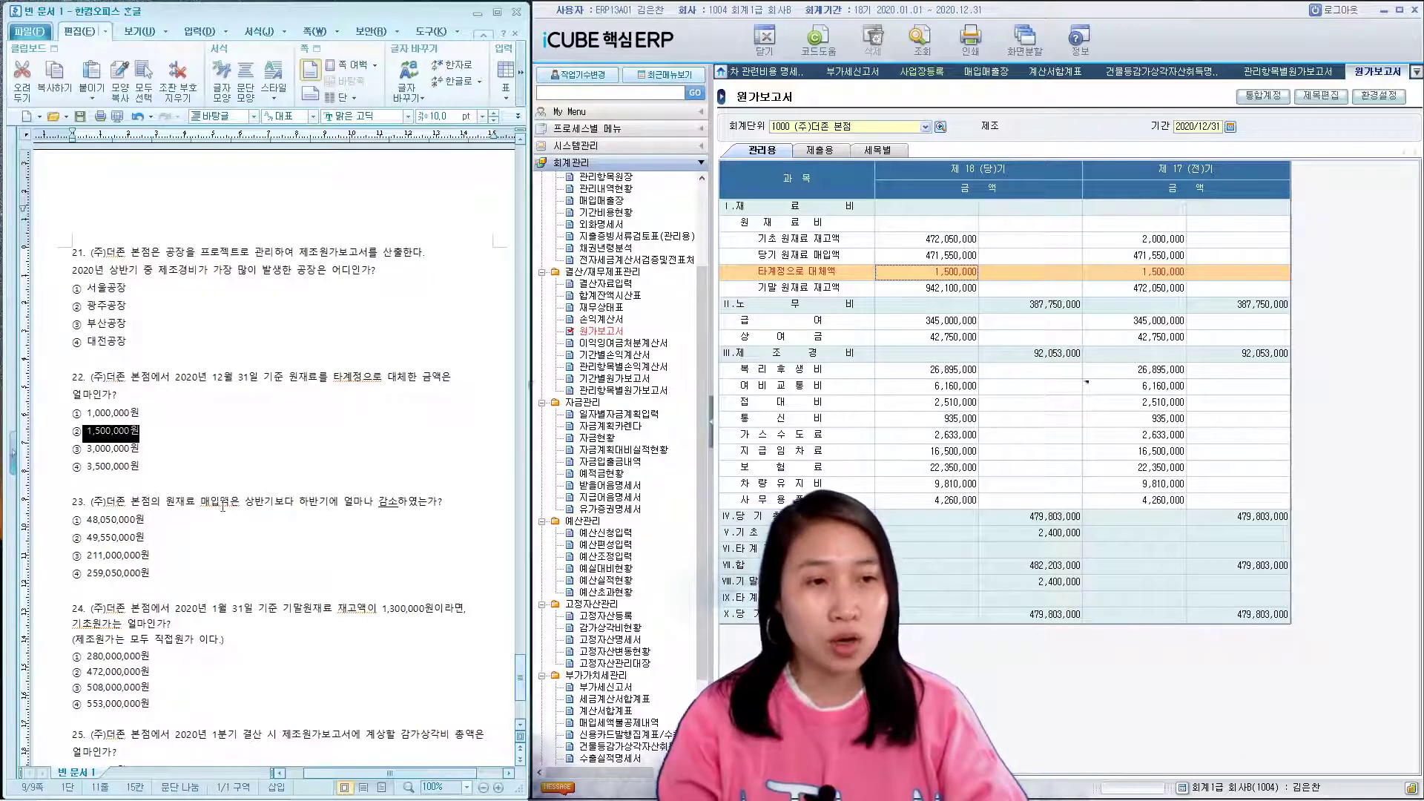
- Open the 기간별원가보고서 for (주)더존 본점 and query it by half-year from 상반기 to 하반기, accepting the 제조 cost selection
click(636, 379)
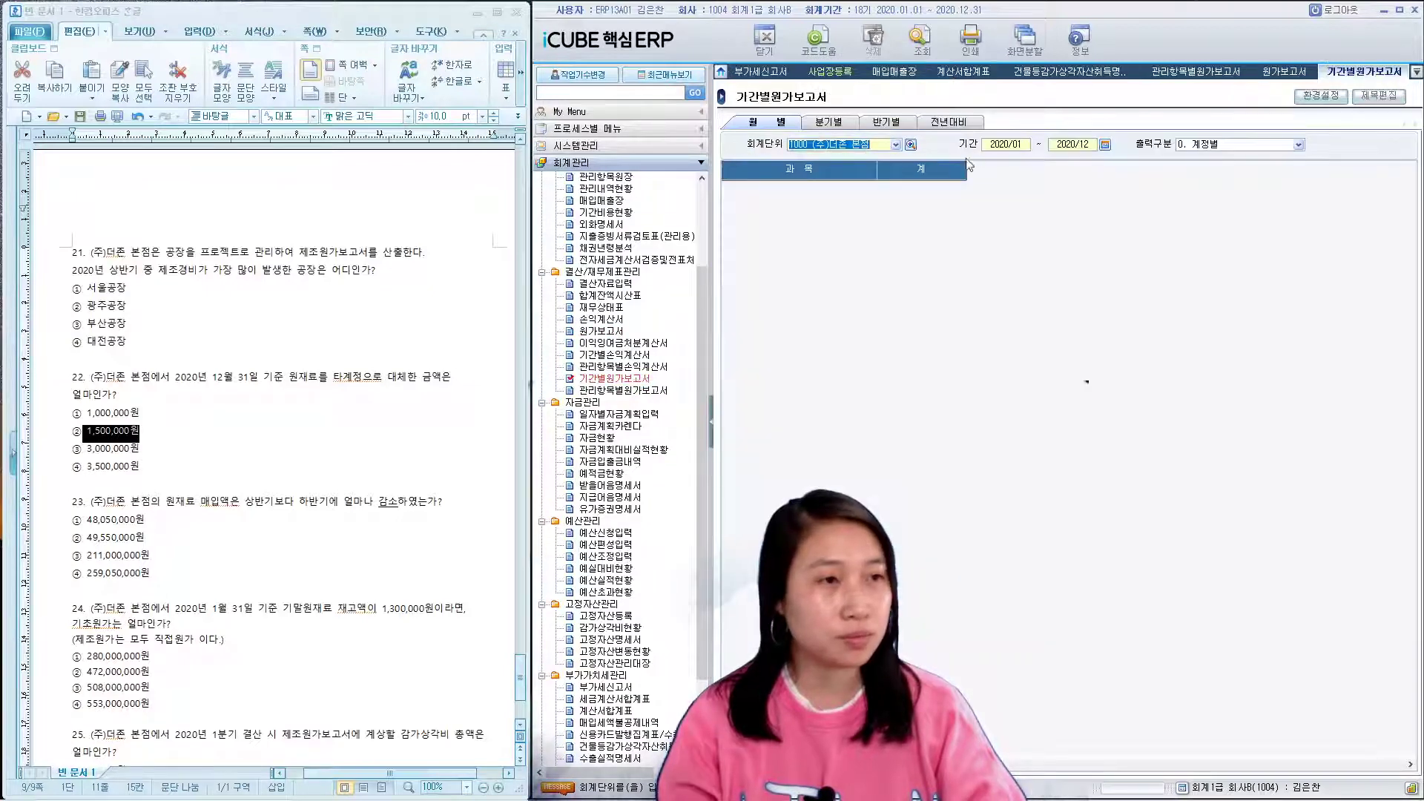
click(884, 123)
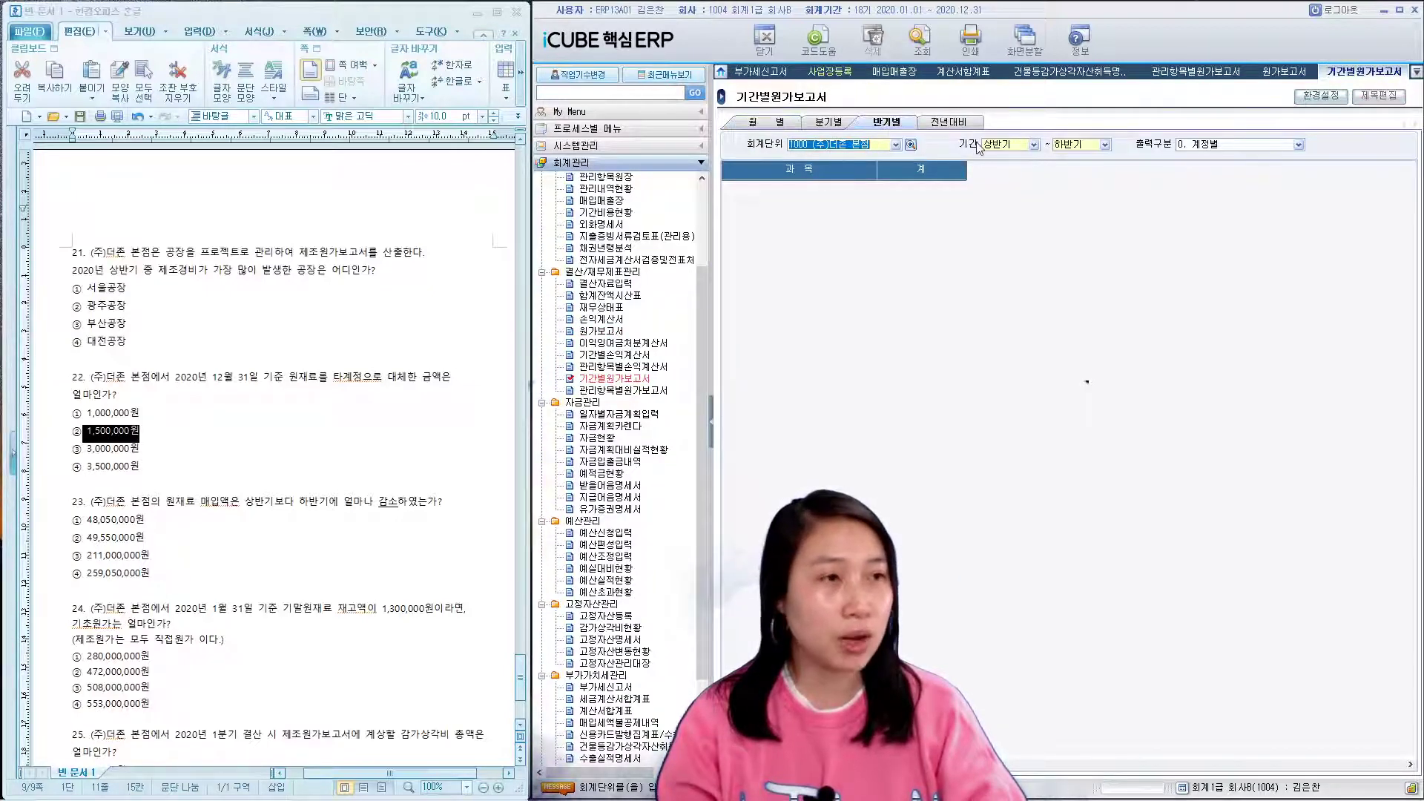
click(929, 52)
click(901, 562)
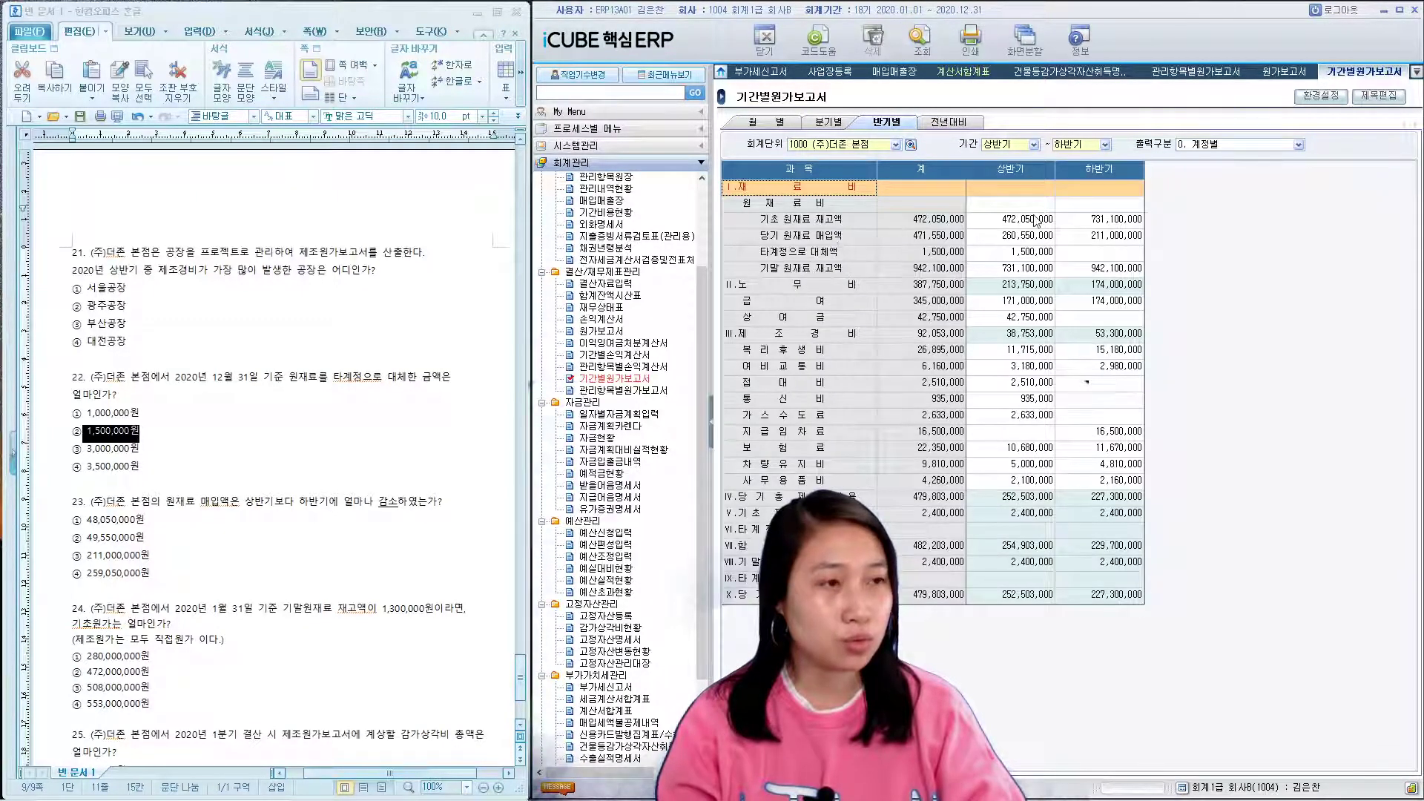
- Compare the 기초 원재료 재고액 and 당기 원재료 매입액 of 상반기 and 하반기 for question 23
click(1037, 220)
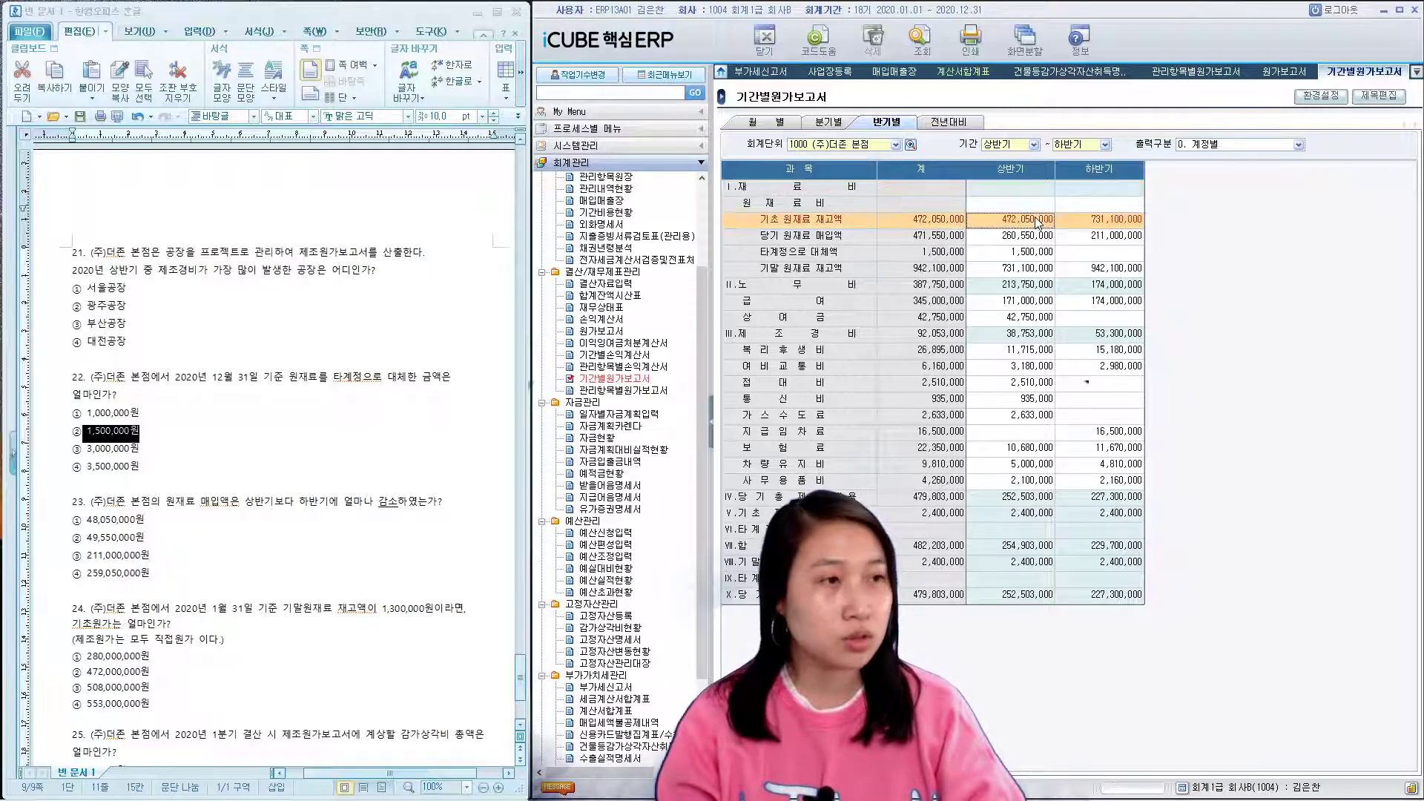
click(1099, 218)
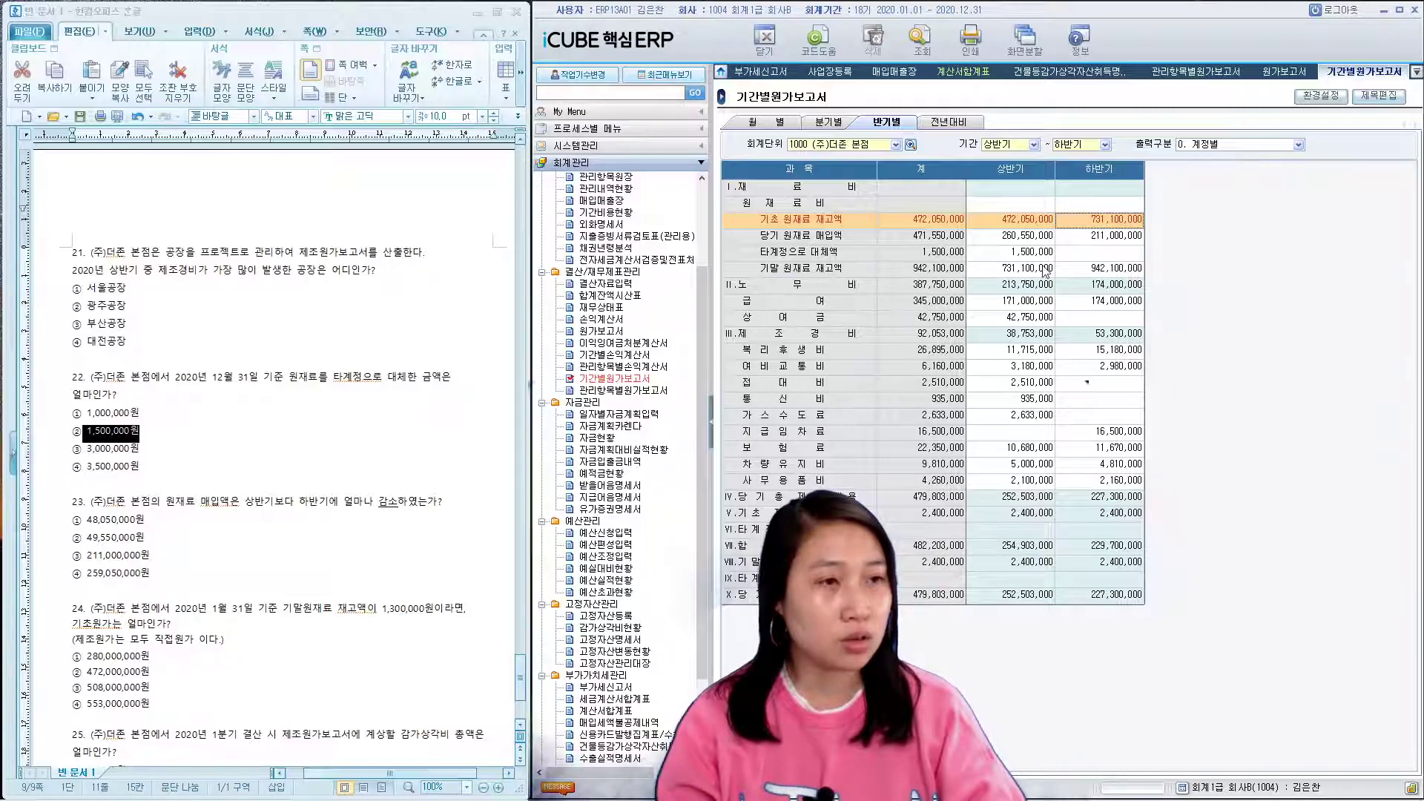
click(1044, 237)
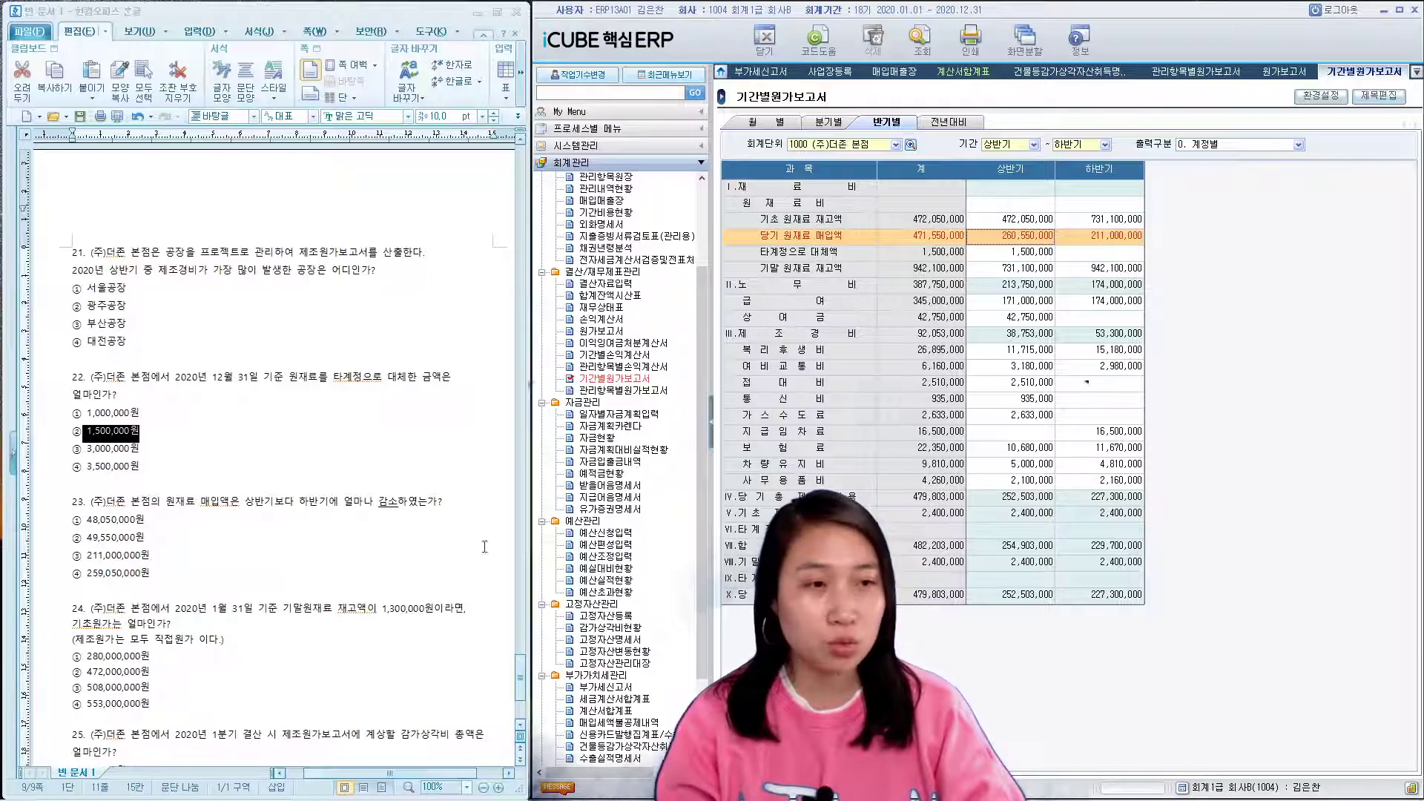
click(1102, 236)
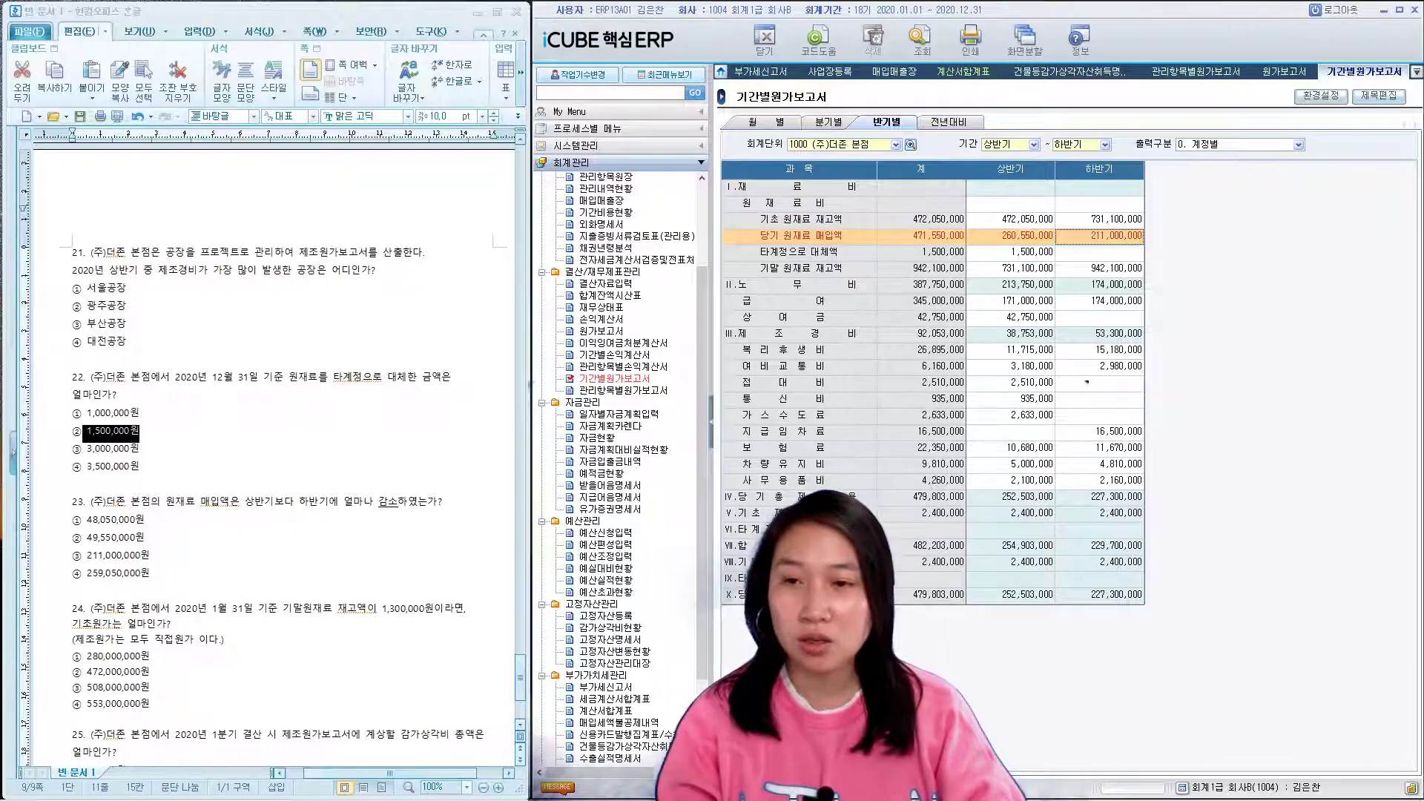
- Calculate 260,550,000 − 211,000,000 in the calculator, and highlight choice ② 49,550,000원 for question 23
key(alt+Tab)
click(640, 337)
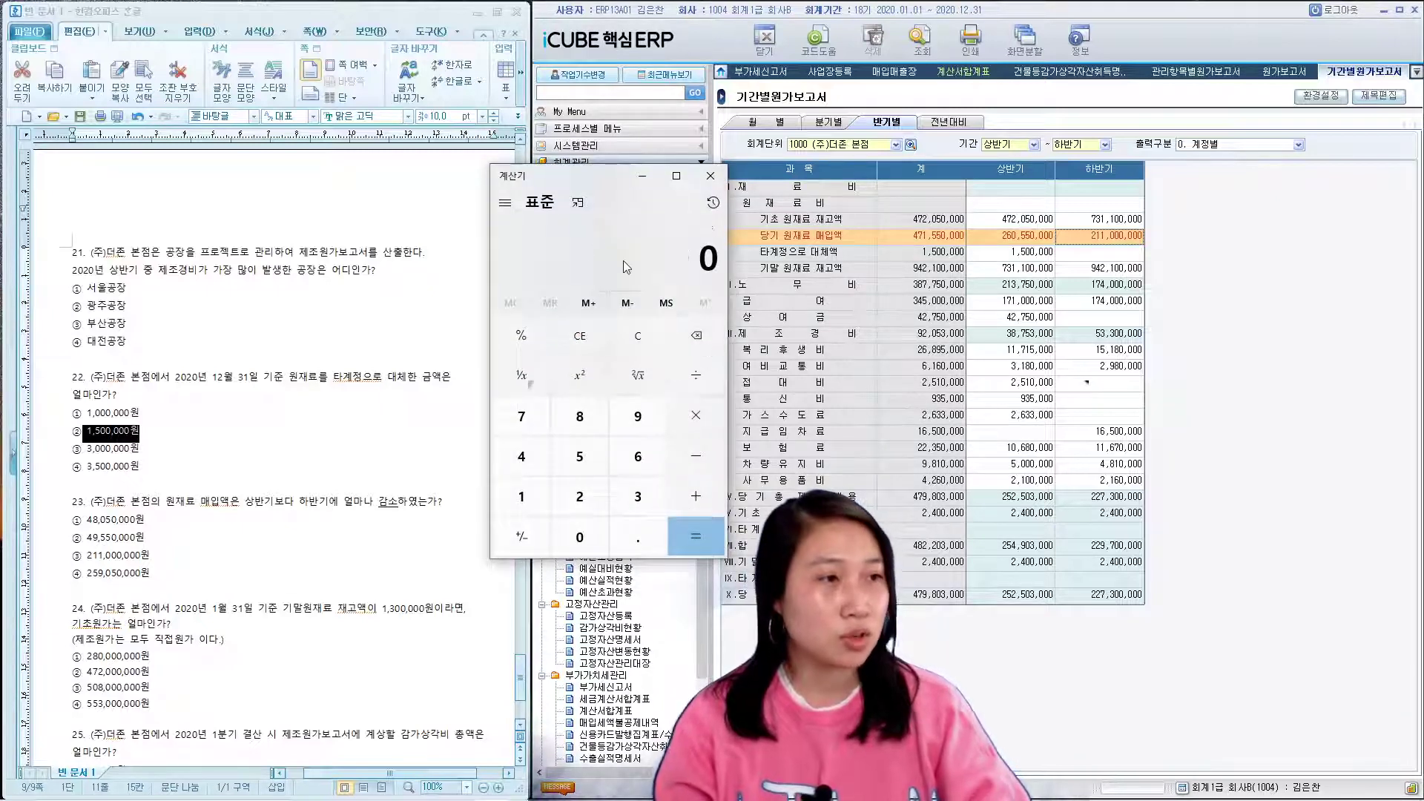
text(260550,000 - 21100)
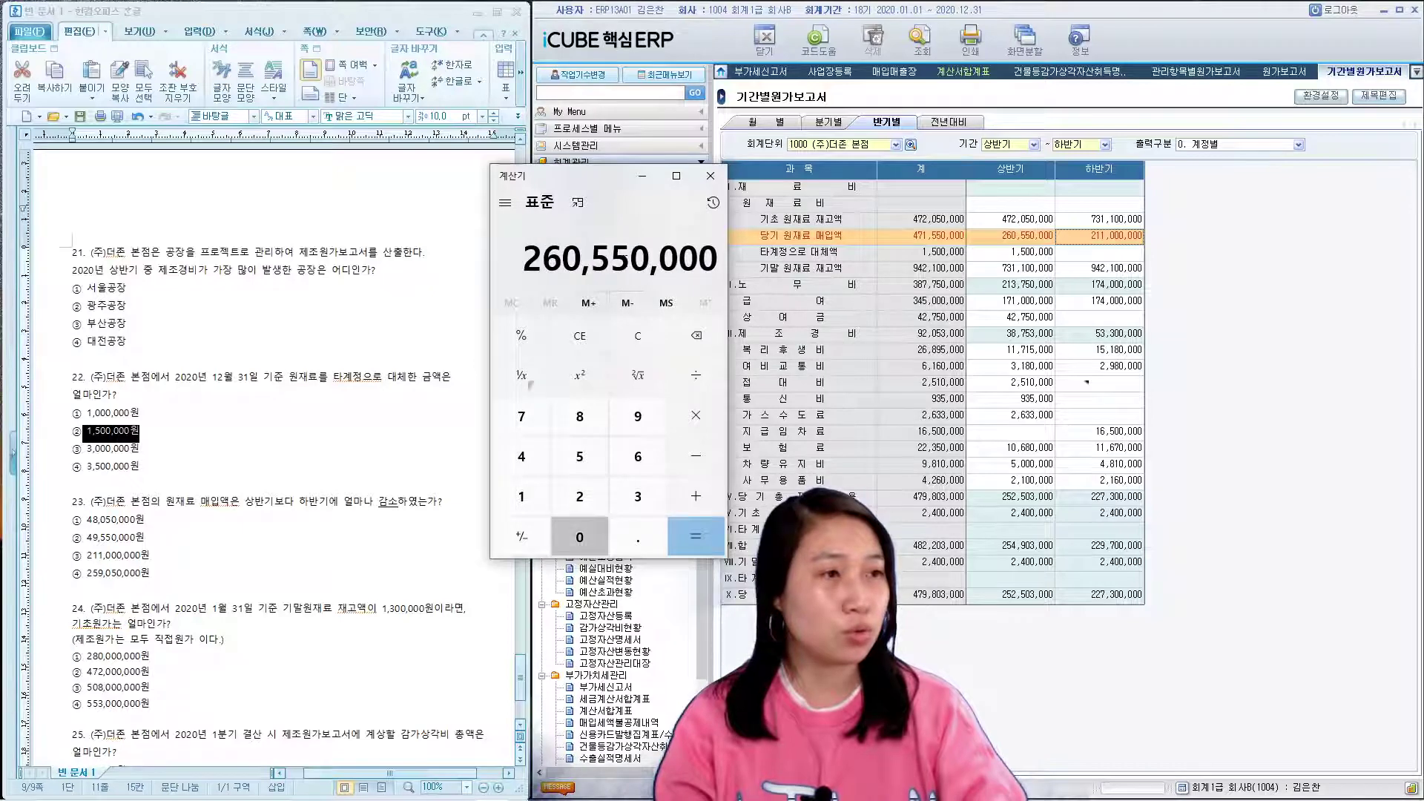
text(000)
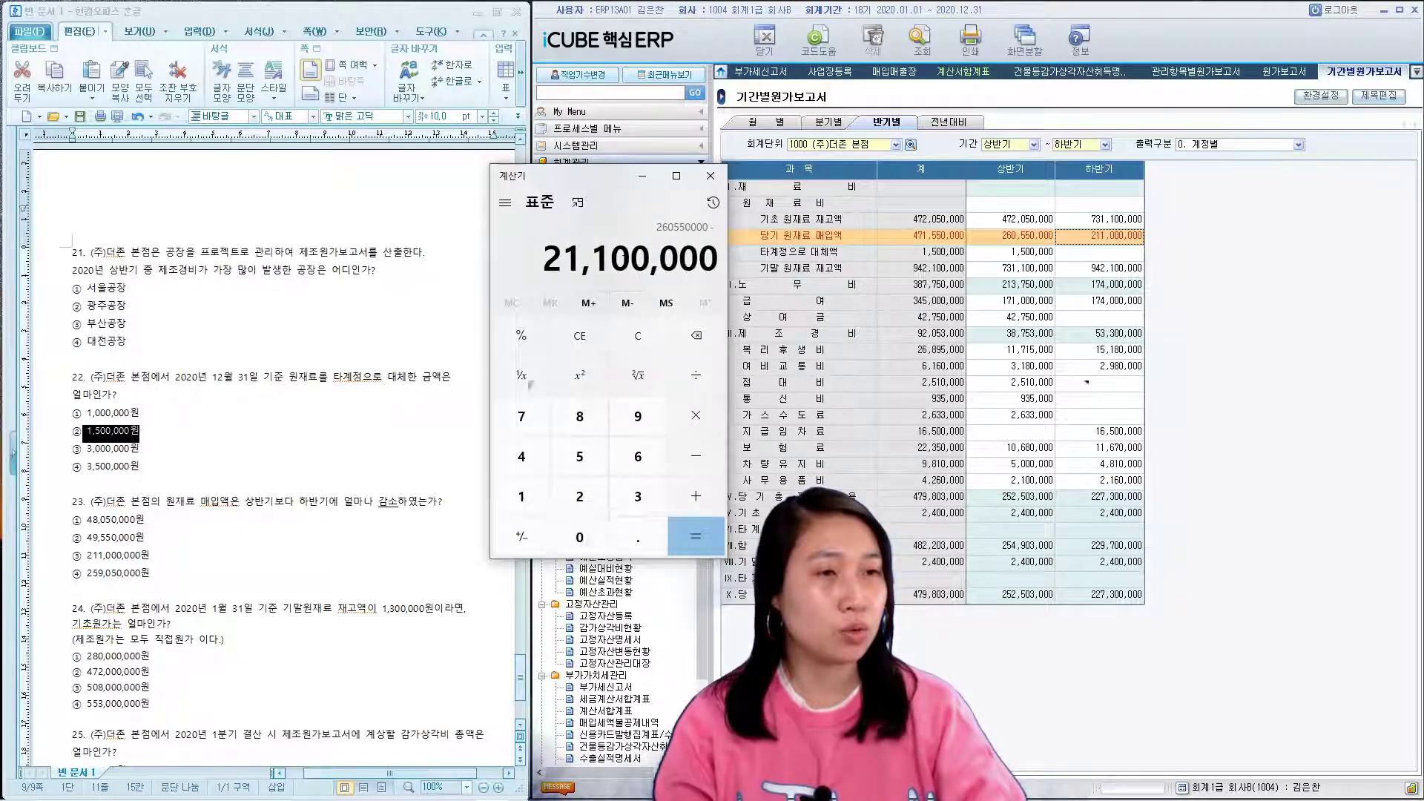
key(Return)
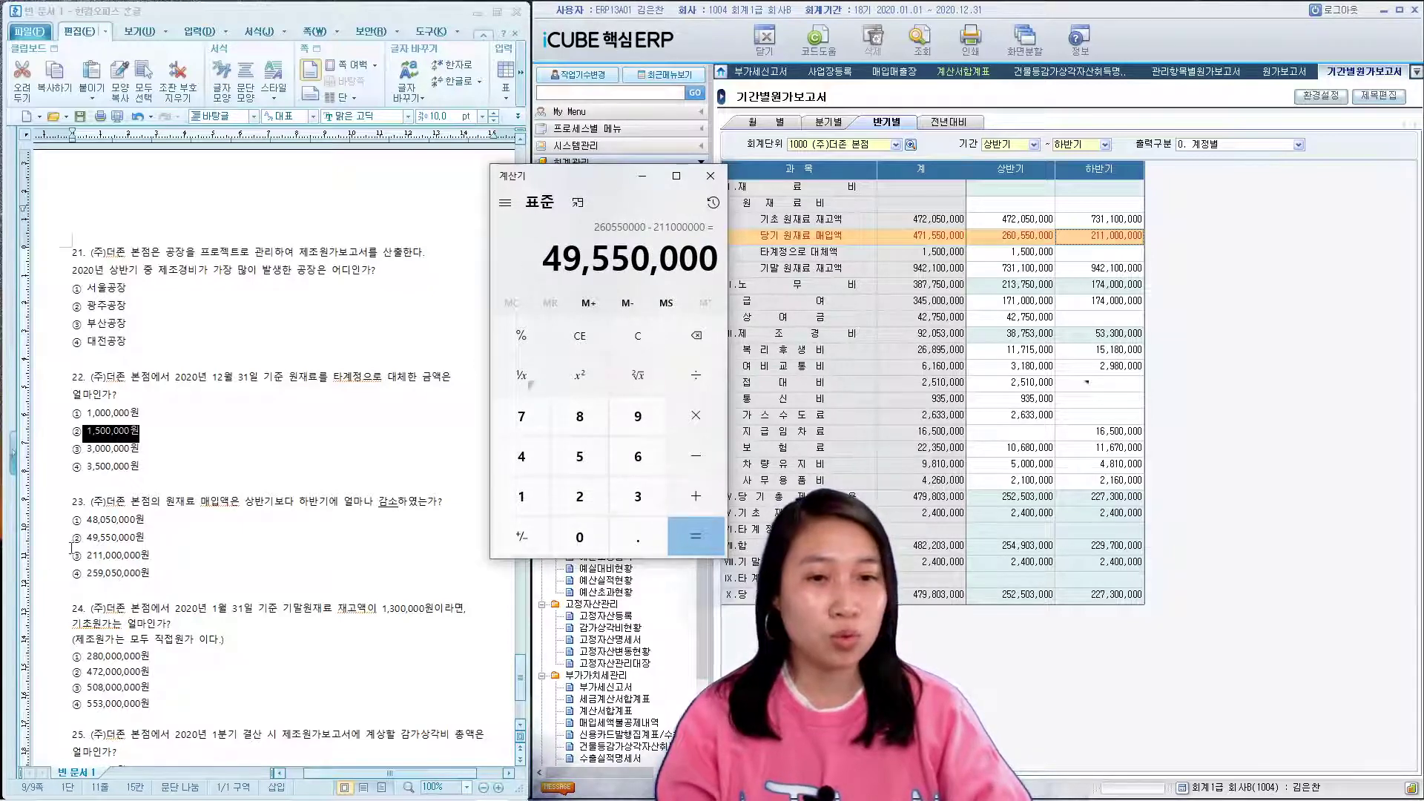
drag(72, 537, 147, 542)
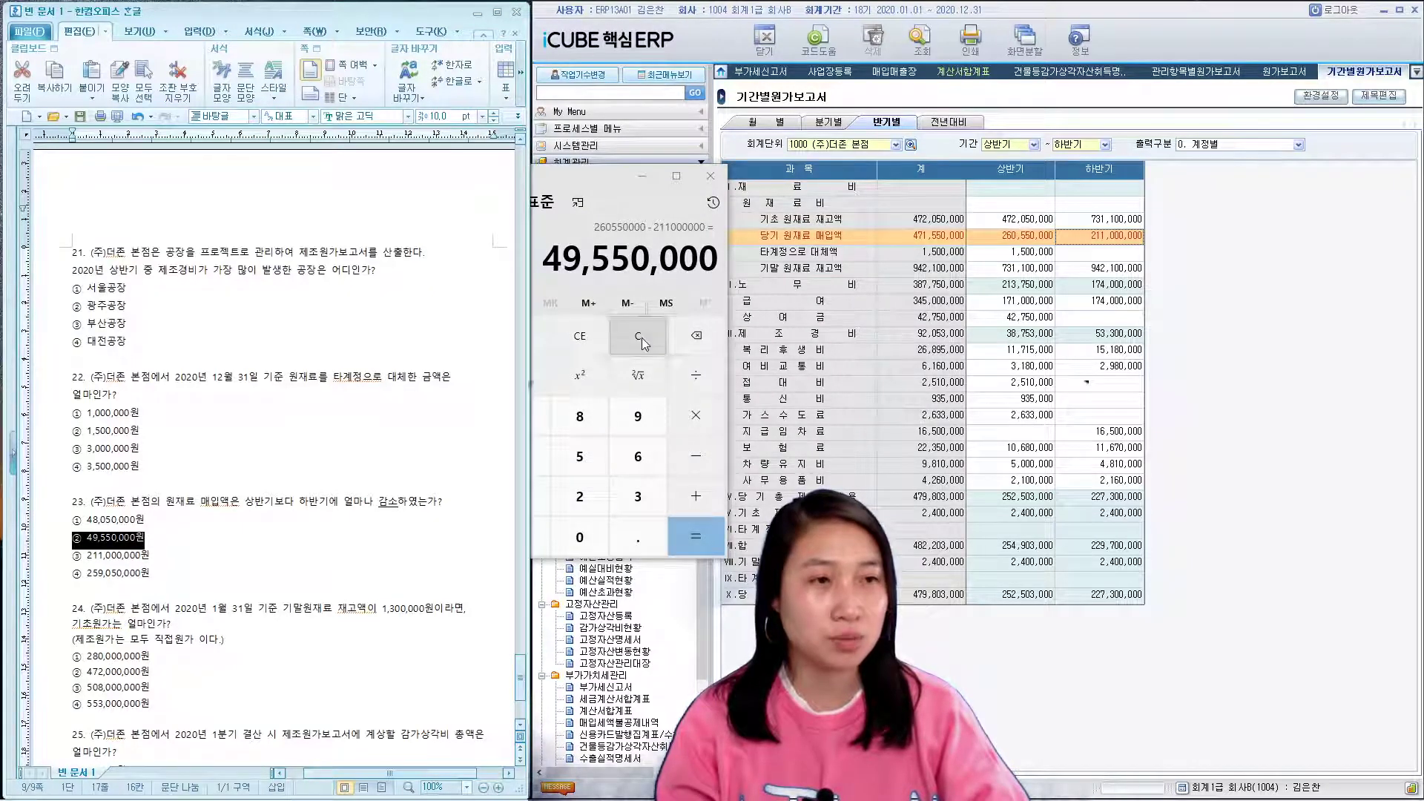
click(642, 175)
click(642, 175)
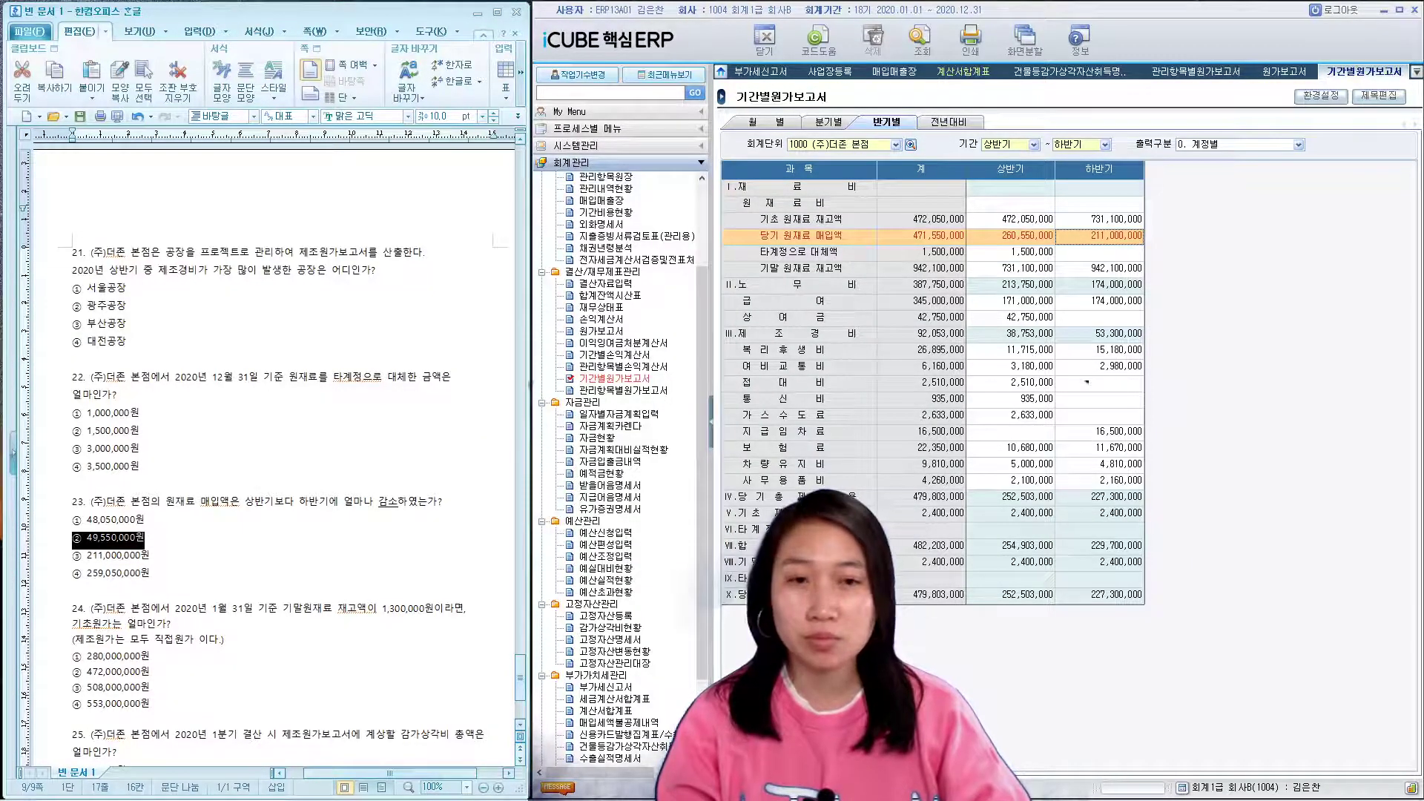
- Open 결산자료입력 for question 24 and load the closing data of (주)더존 본점 for 2020/01 through 2020/01
scroll(225, 523, down, 5)
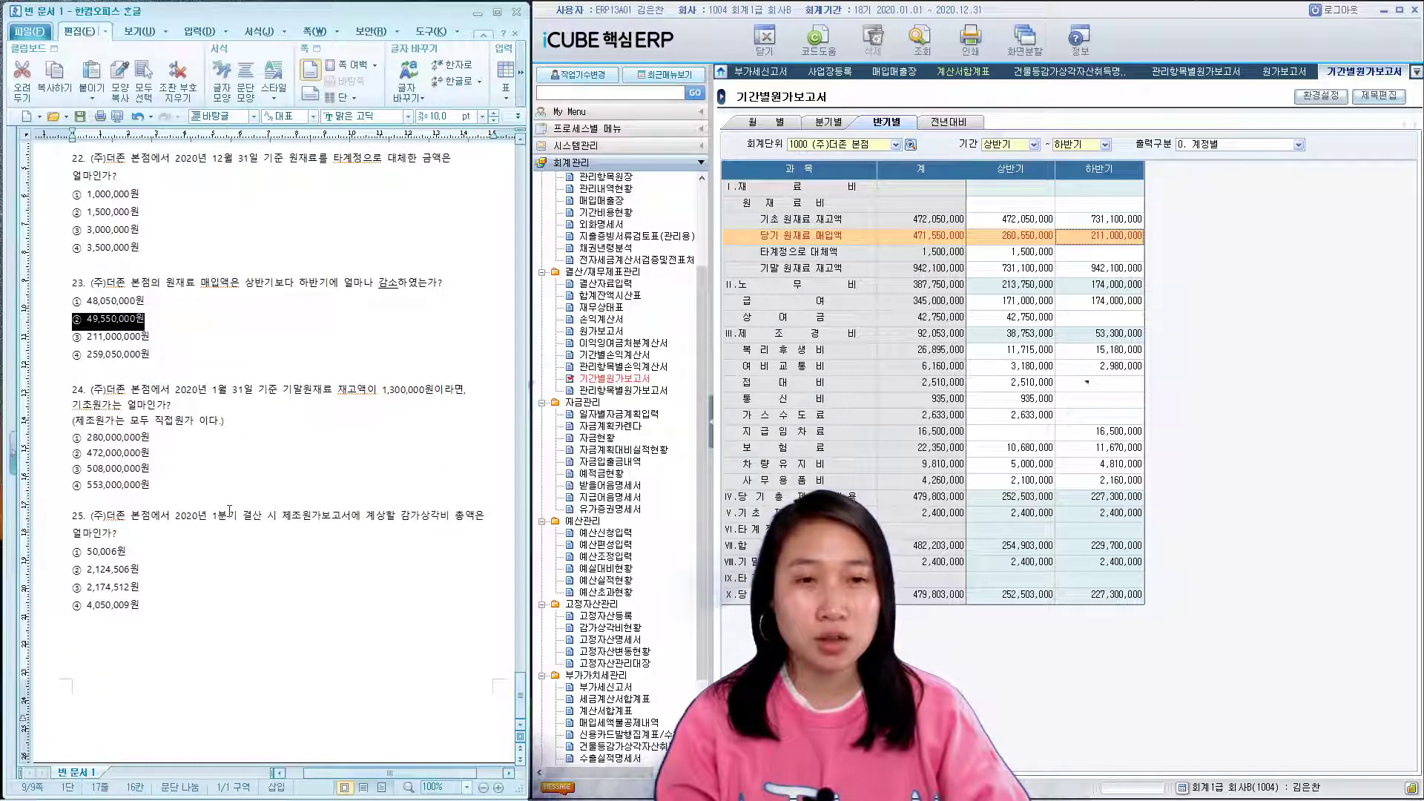
click(229, 511)
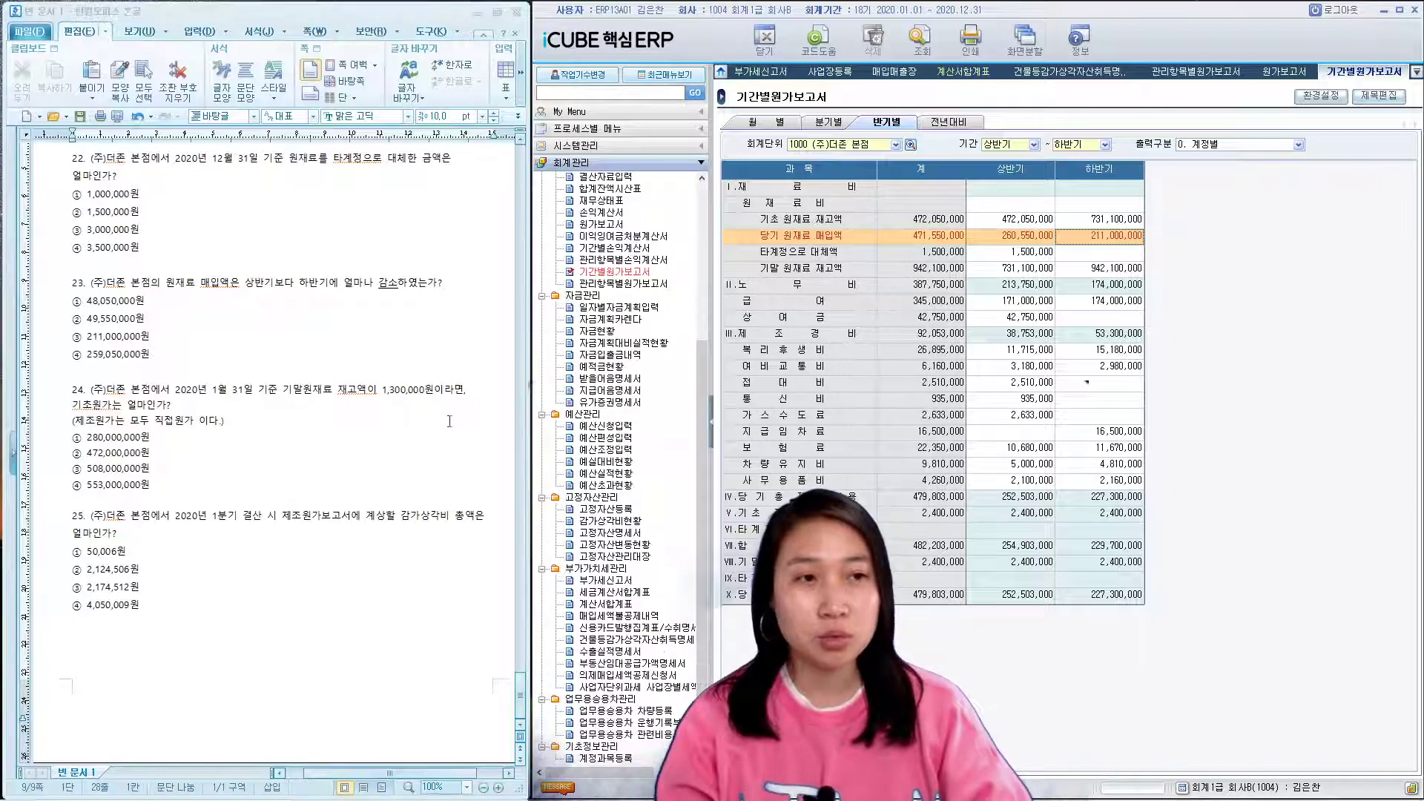
scroll(704, 417, down, 3)
drag(705, 417, 706, 260)
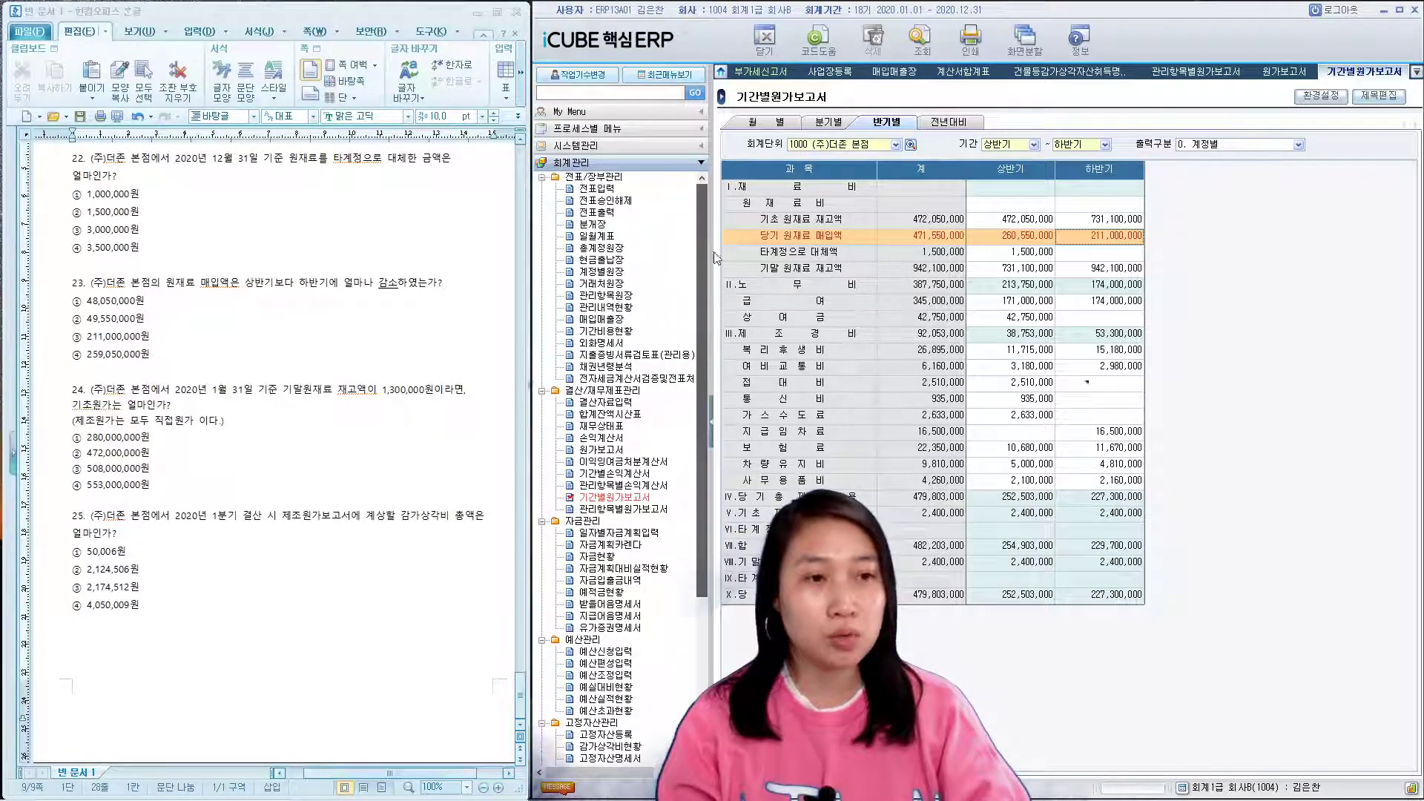
click(624, 405)
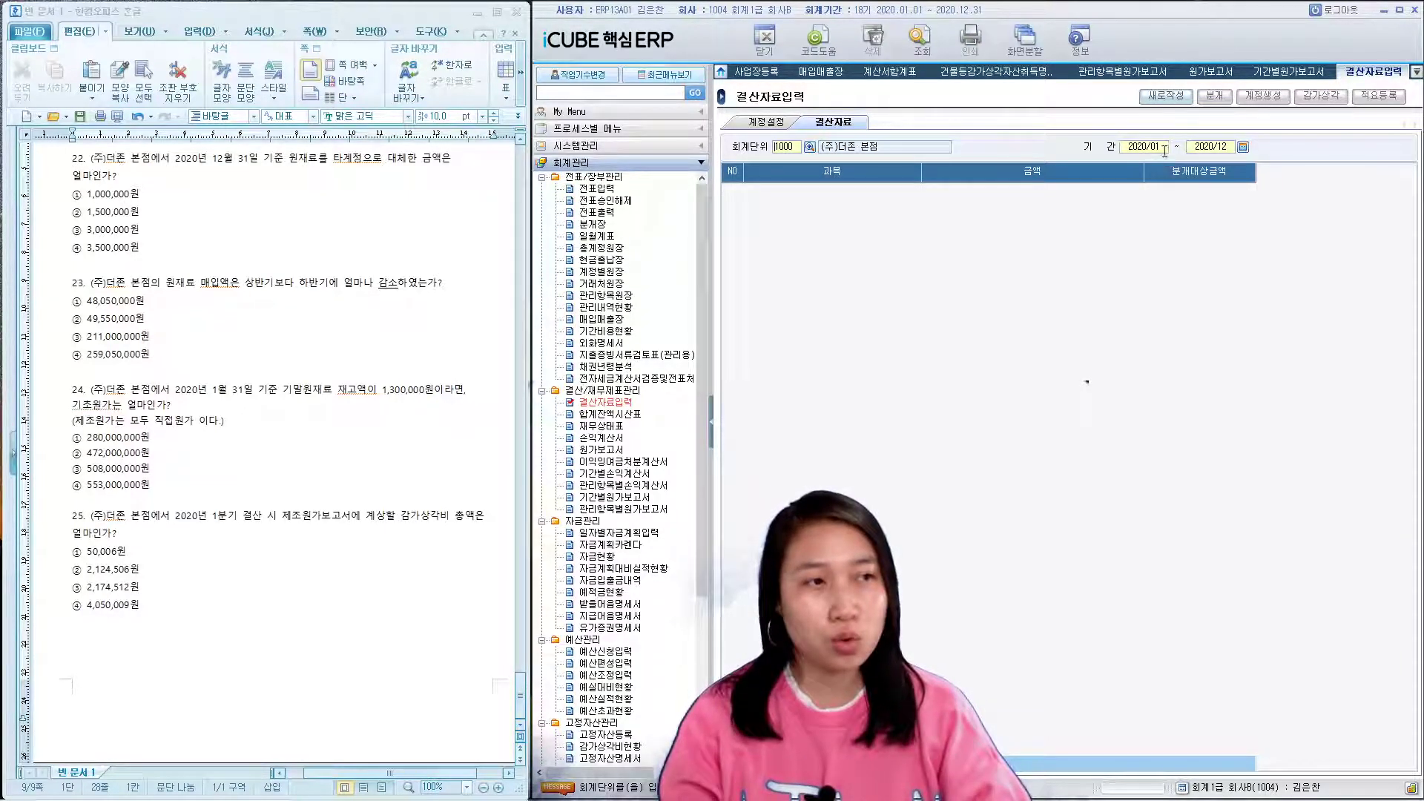
click(1205, 146)
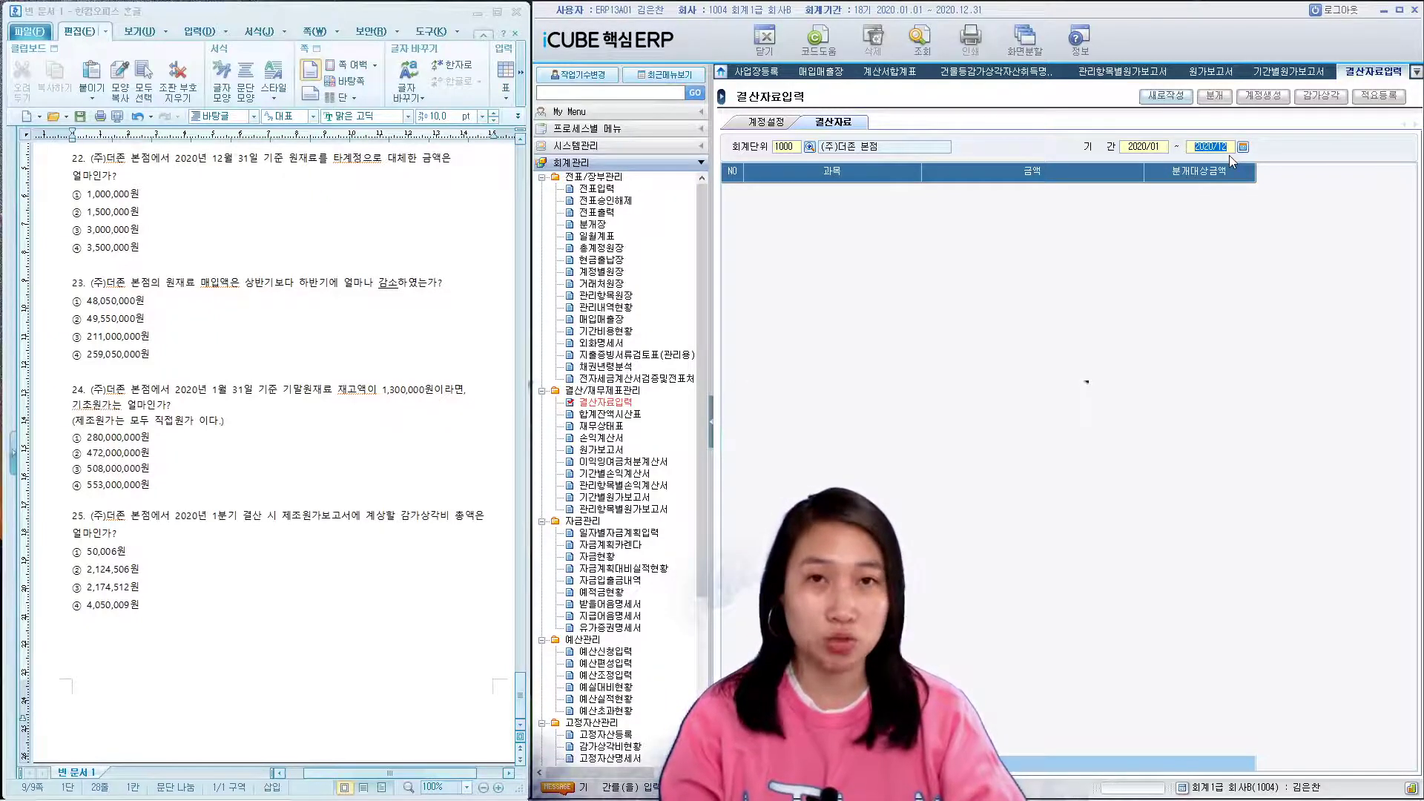
text(202)
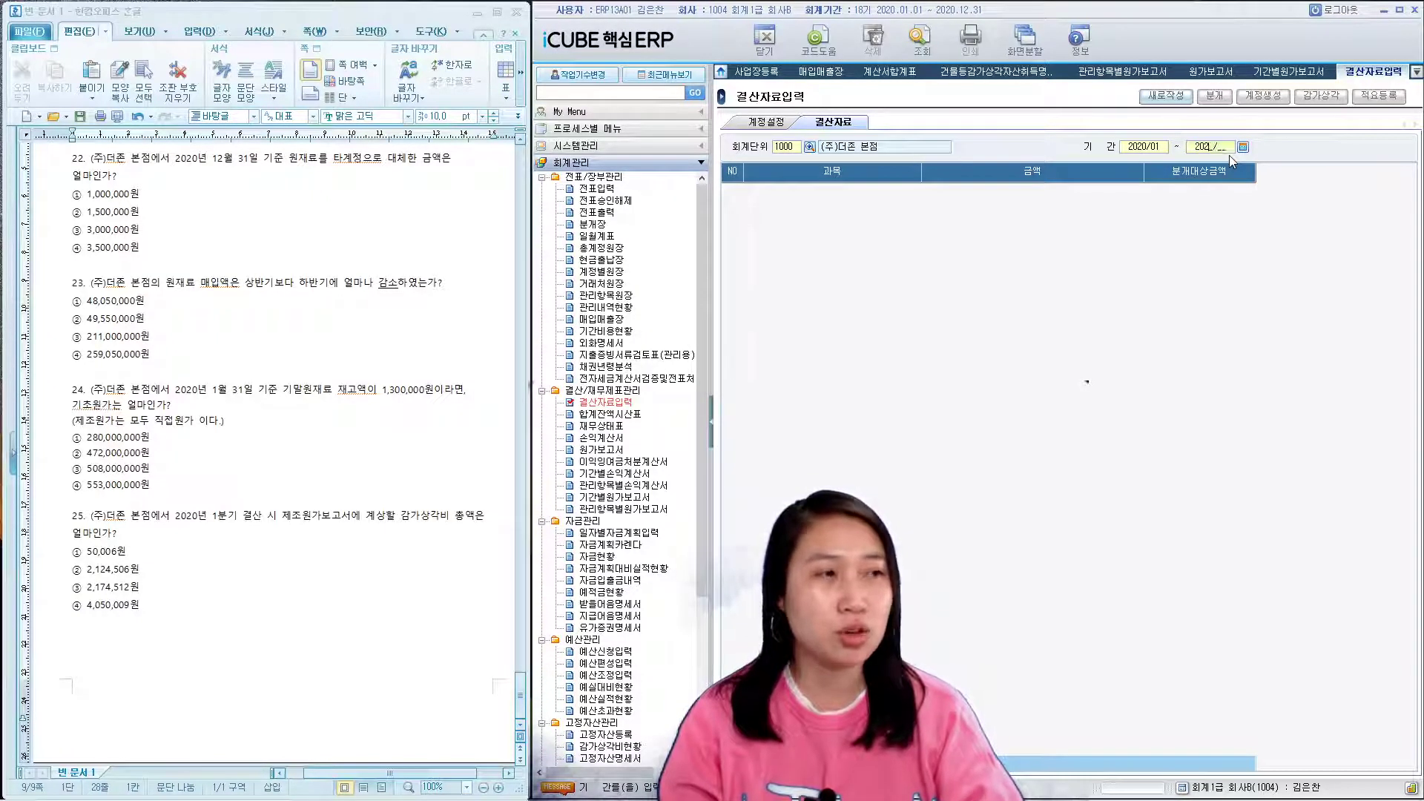
text(0/01)
key(Return)
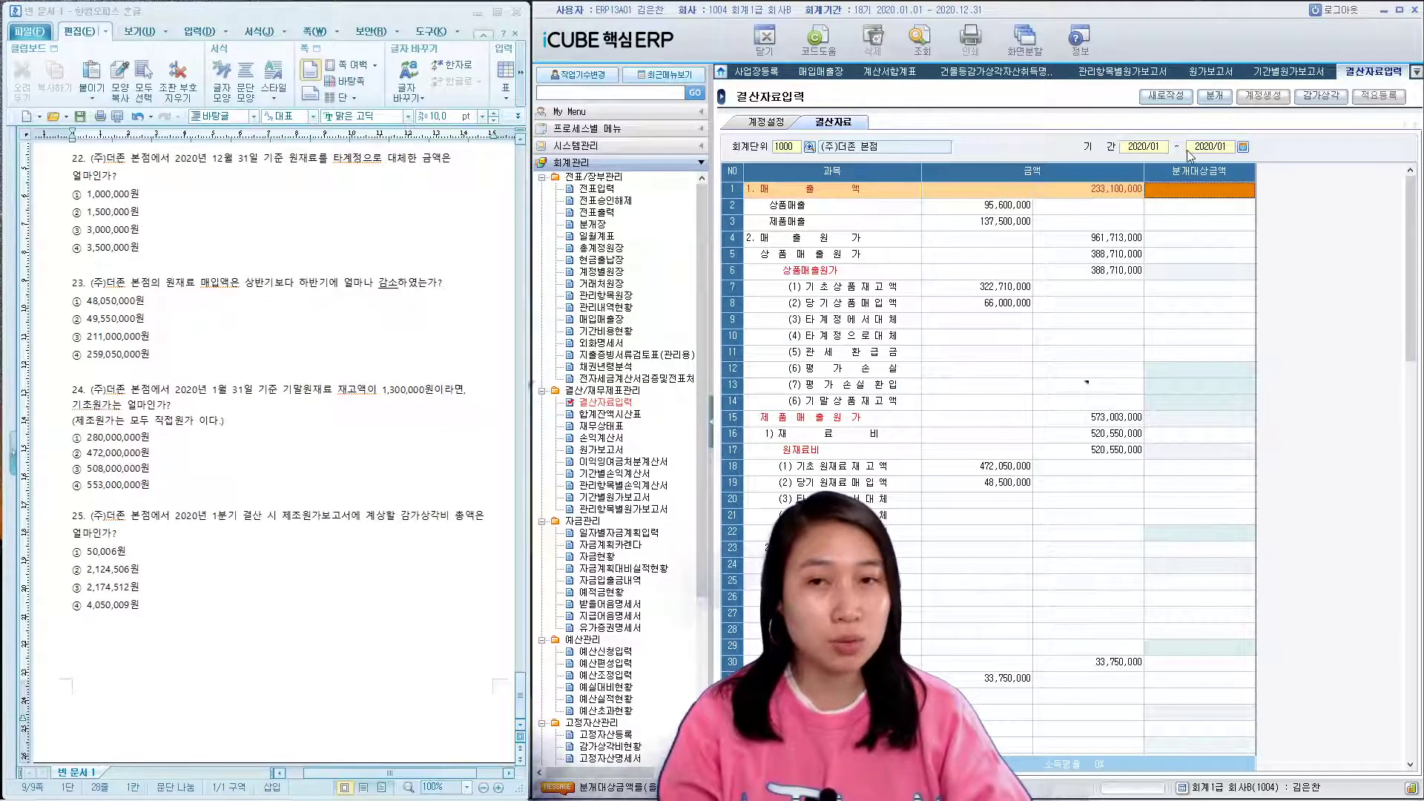
- Enter 1,300,000 as the 분개대상금액 of the 기말 원재료 재고액 in row 22
click(1204, 529)
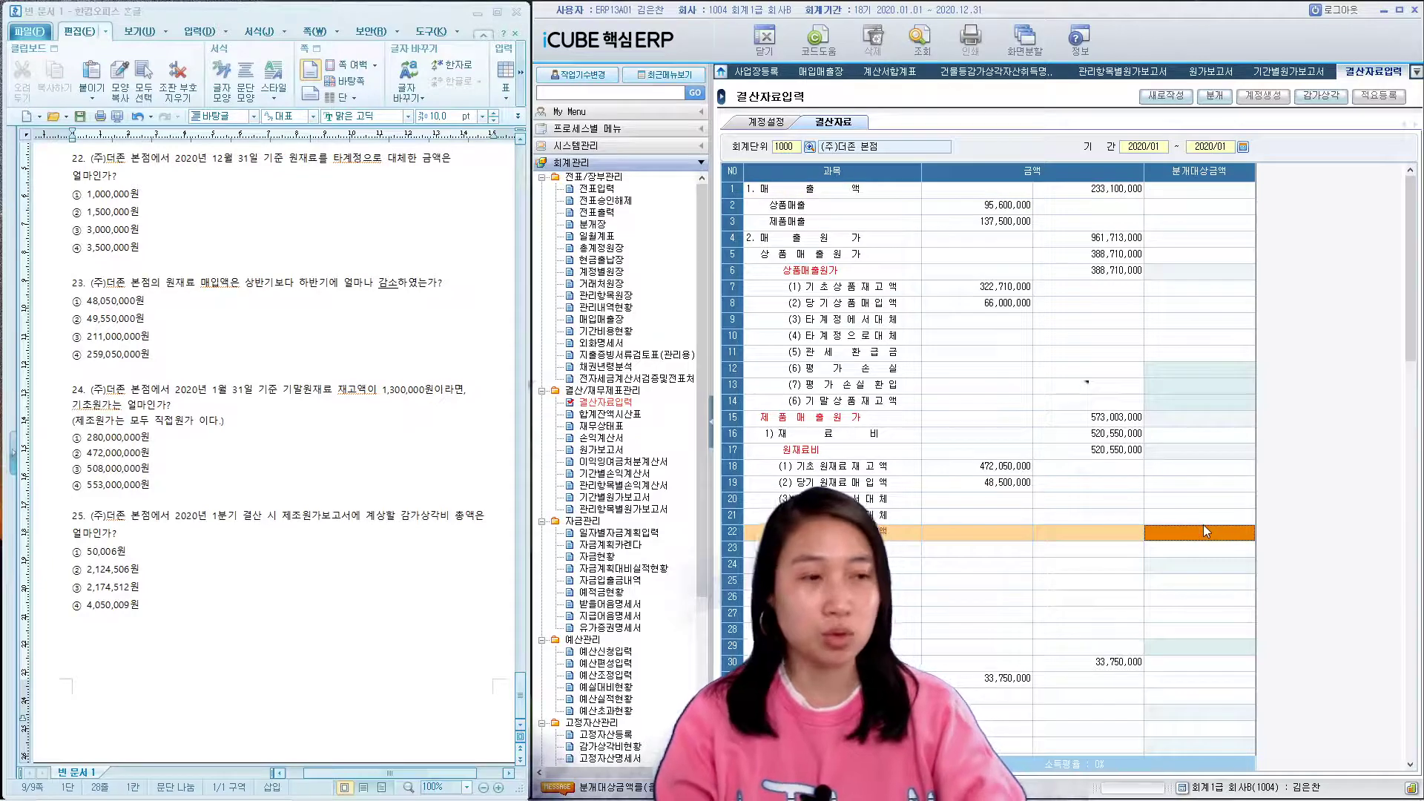
text(1300000)
key(Return)
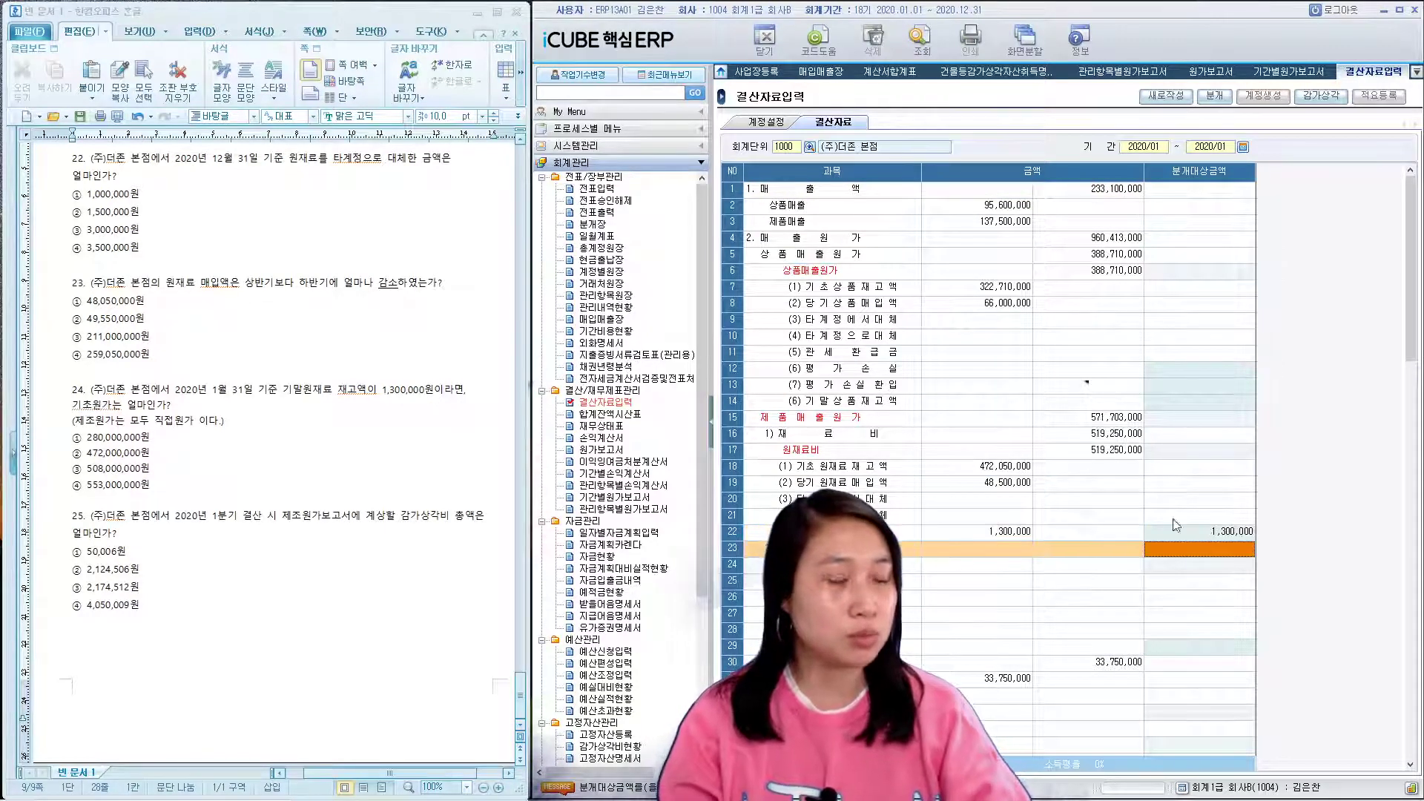
- Add the 원재료비 of 519,250,000 and the row 30 amount of 33,750,000 in the calculator
click(1126, 456)
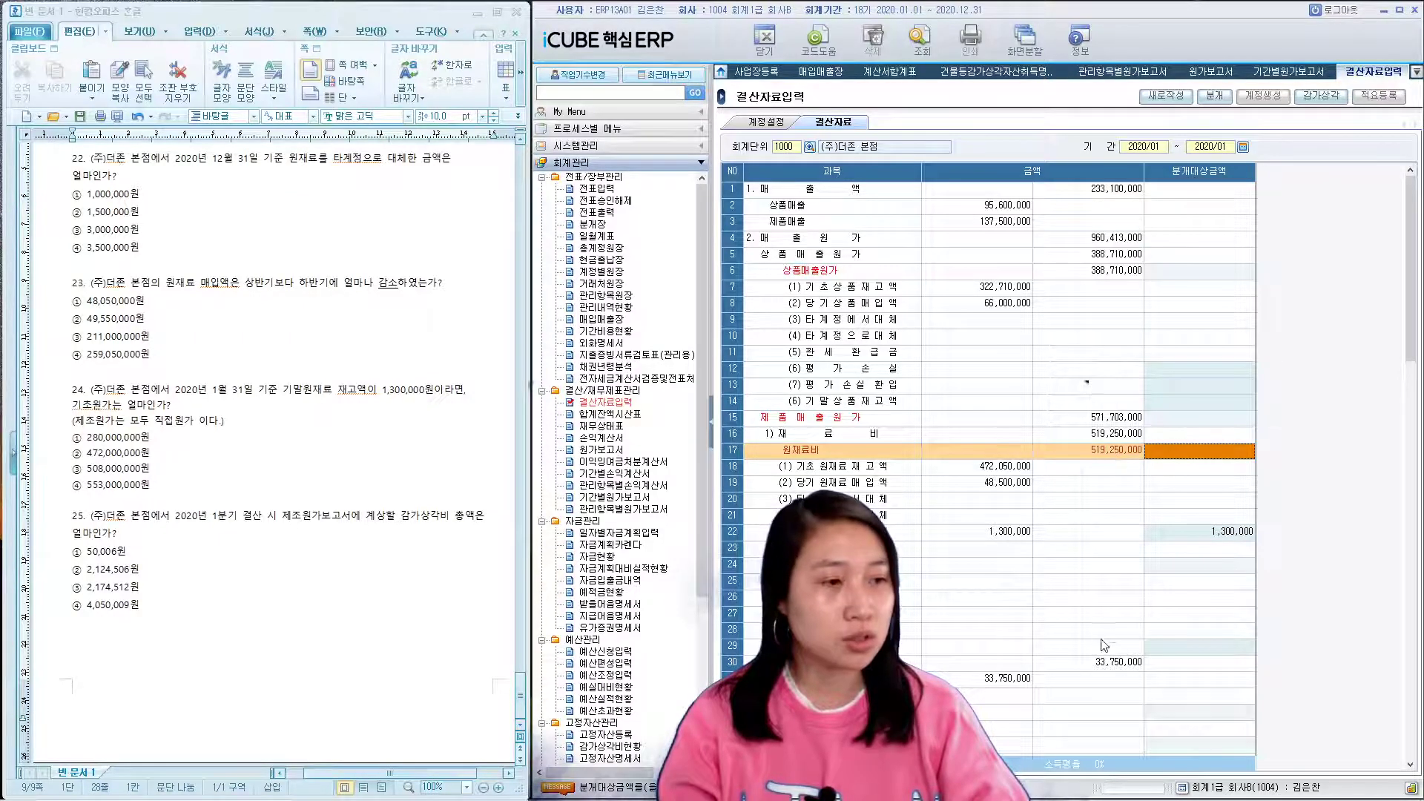
click(1096, 662)
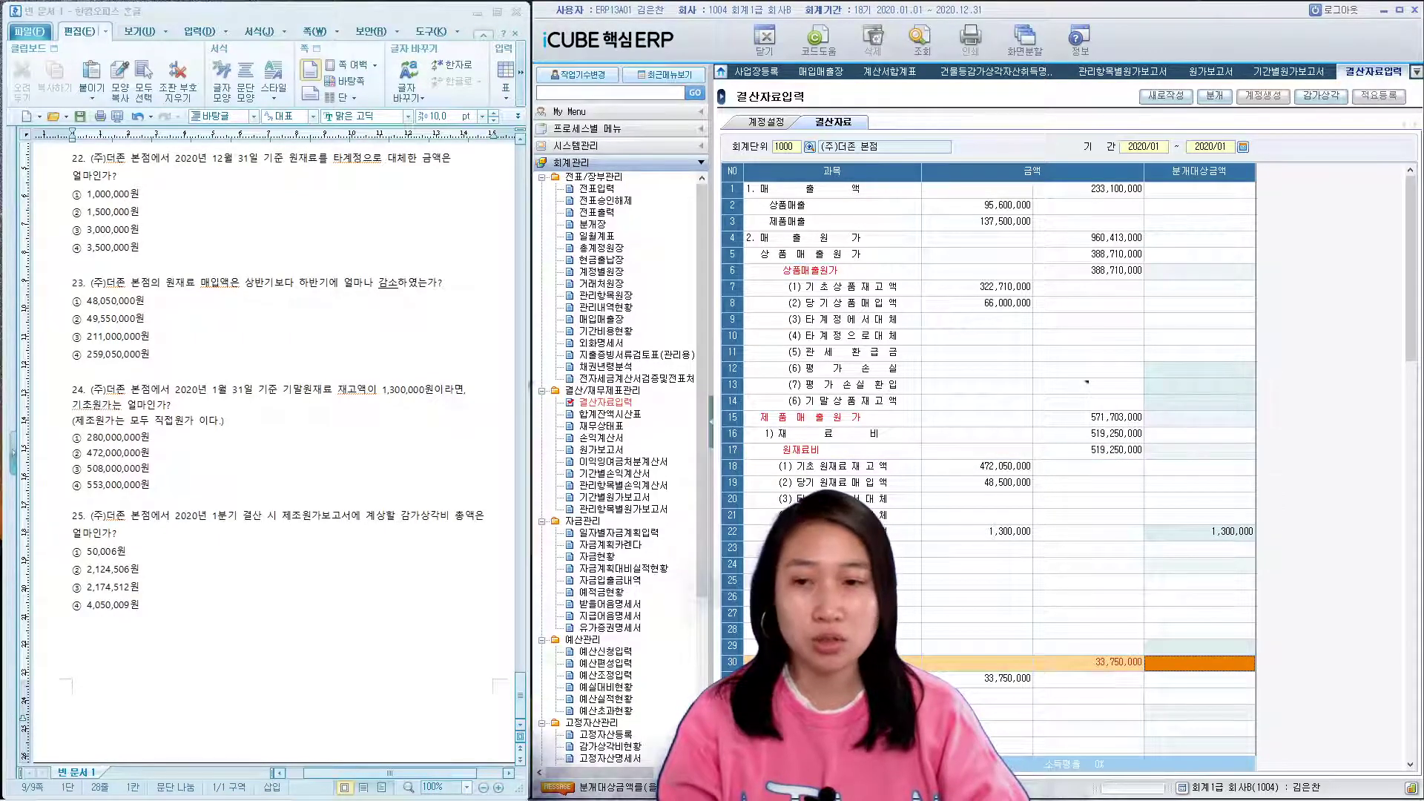
key(alt+Tab)
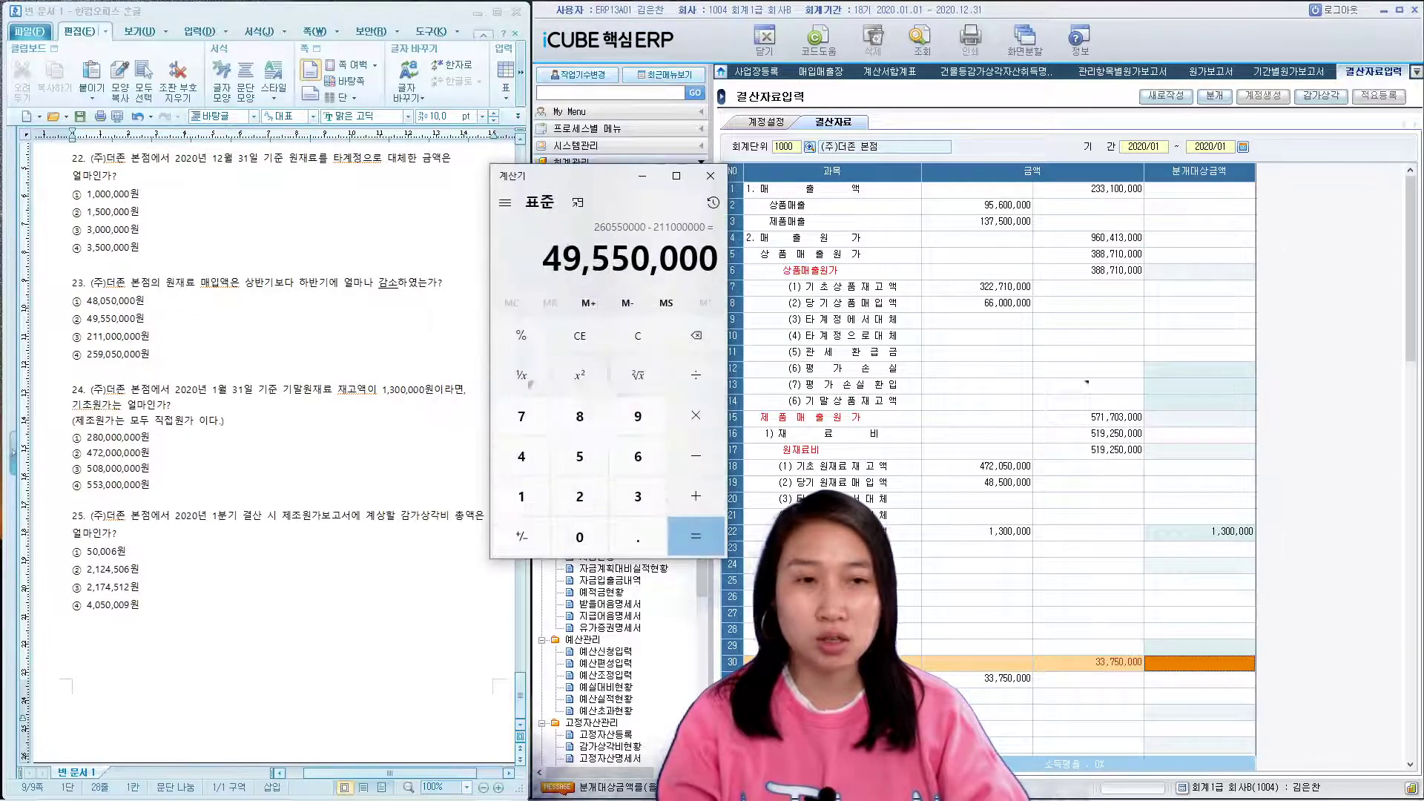
click(643, 336)
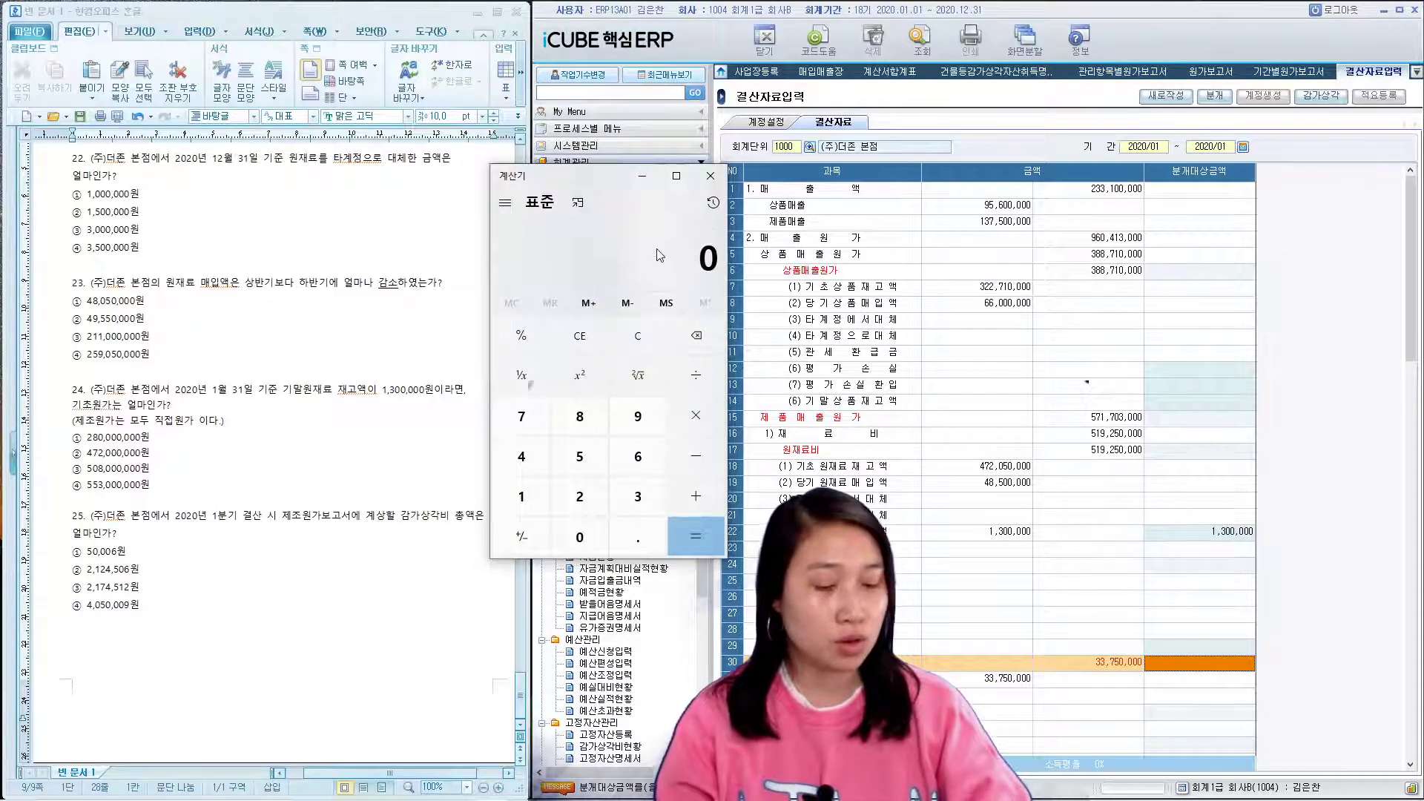
text(519250,000 + 337)
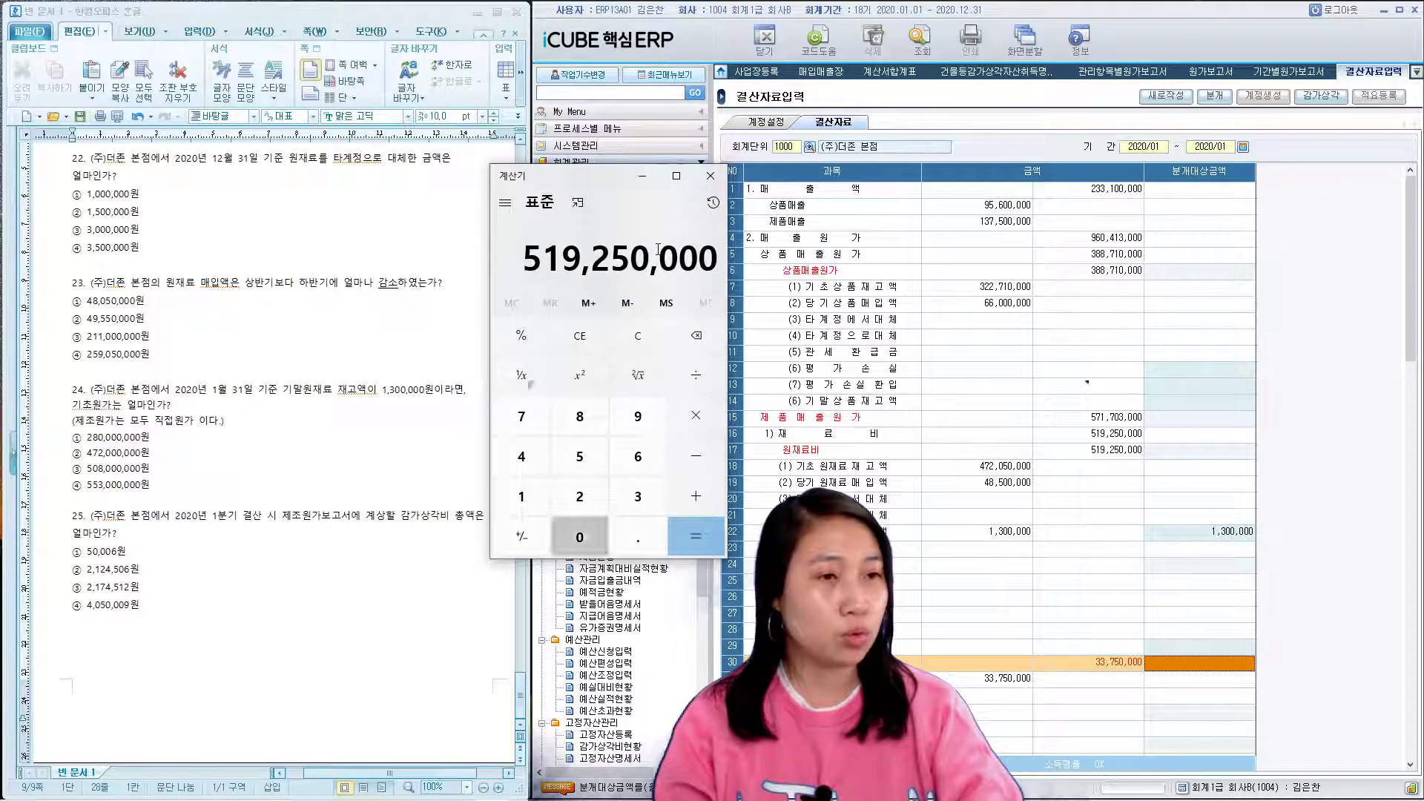
text(50000 =)
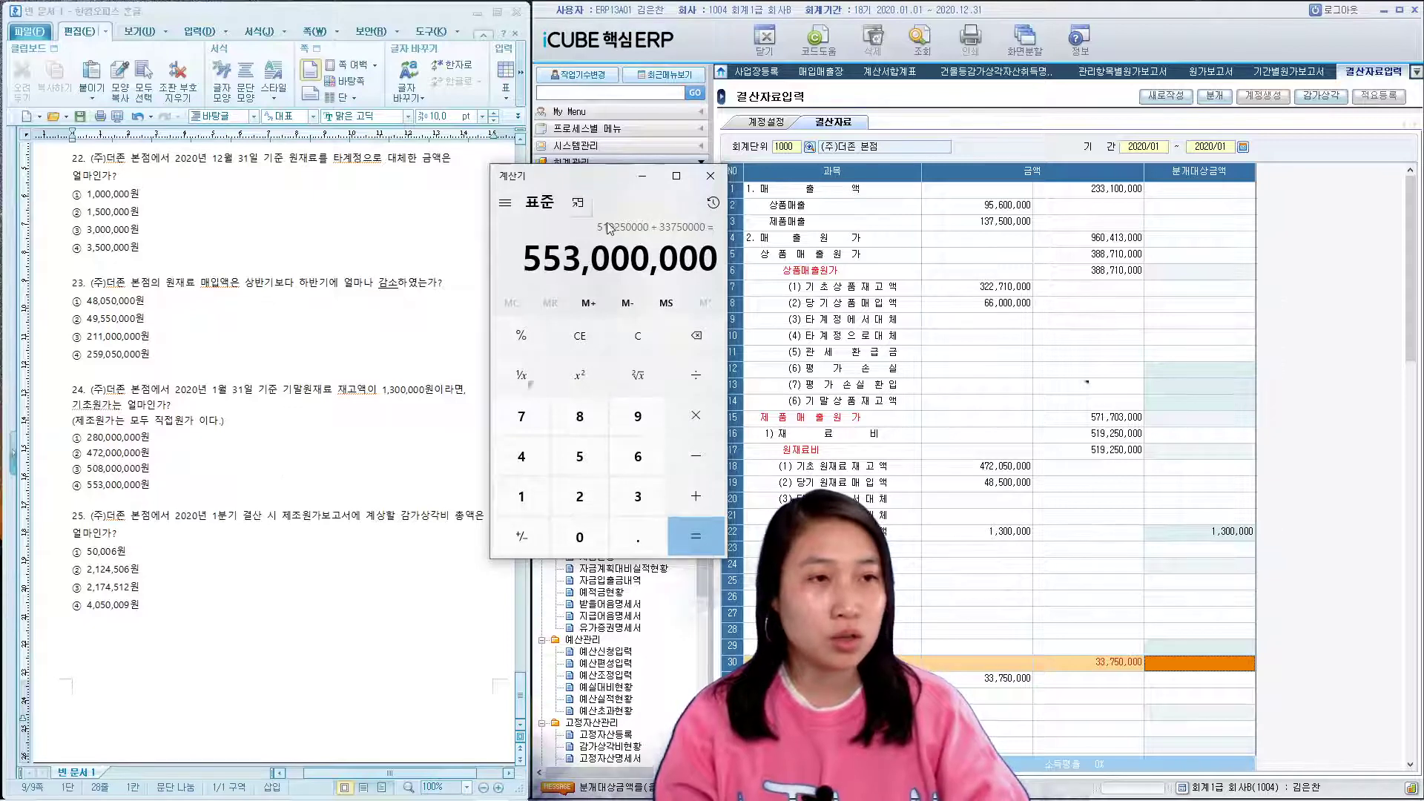
- Put the calculator away and highlight choice ④ 553,000,000원 for question 24
click(643, 175)
mouse_move(72, 486)
mouse_down()
mouse_move(151, 500)
mouse_move(72, 485)
mouse_up()
click(151, 500)
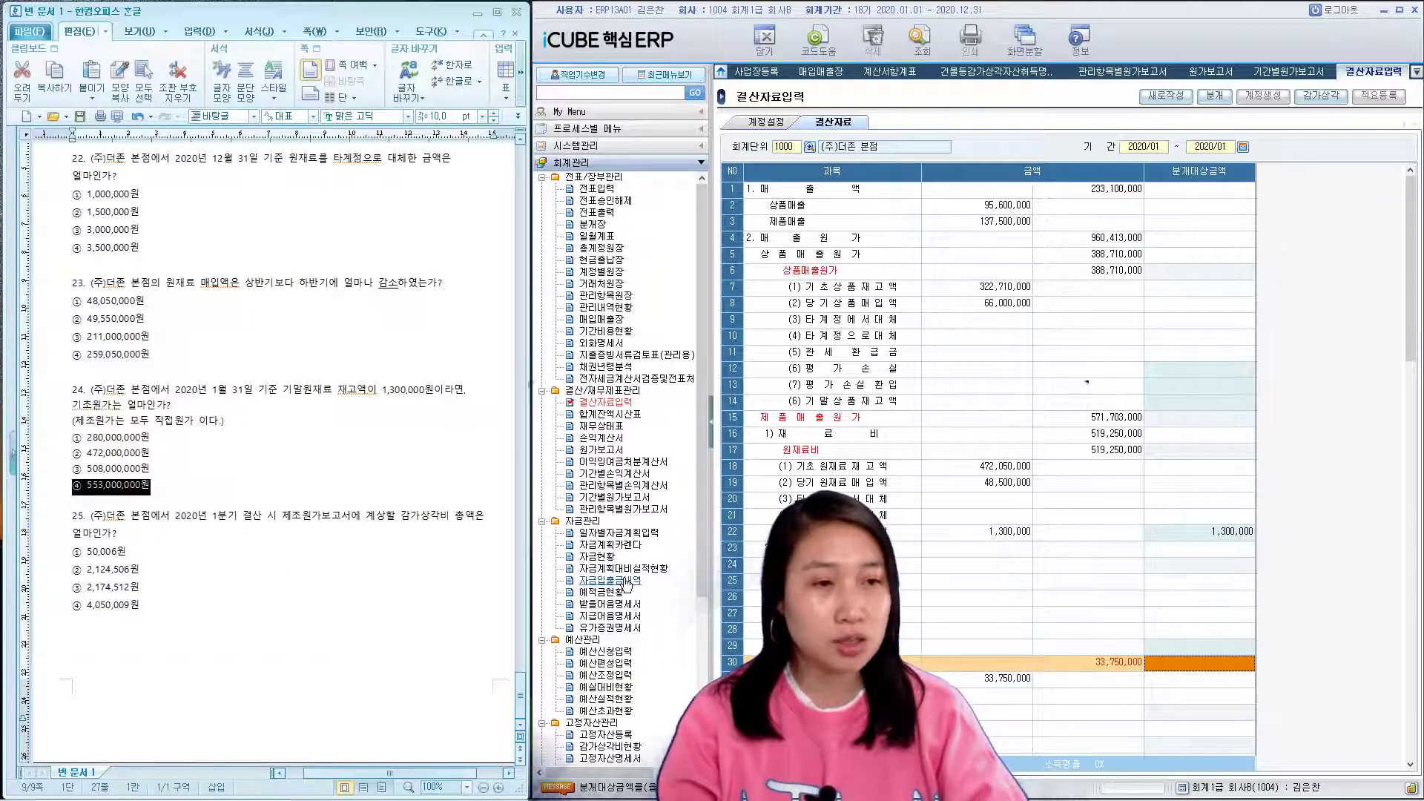
- Open 감가상각비현황 for (주)더존 본점 and query the 500번대 경비구분 for 2020/01 through 2020/03
scroll(627, 586, down, 5)
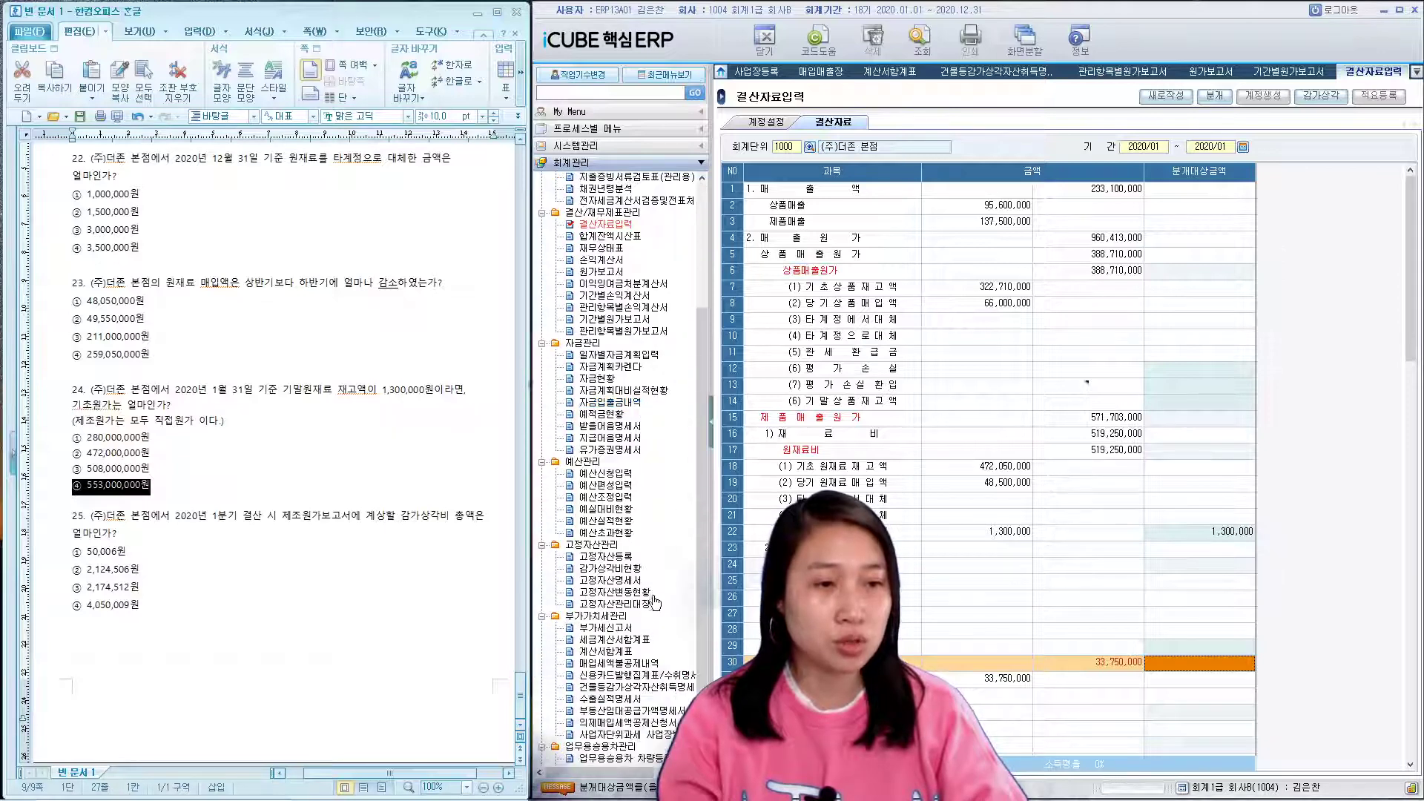
click(627, 569)
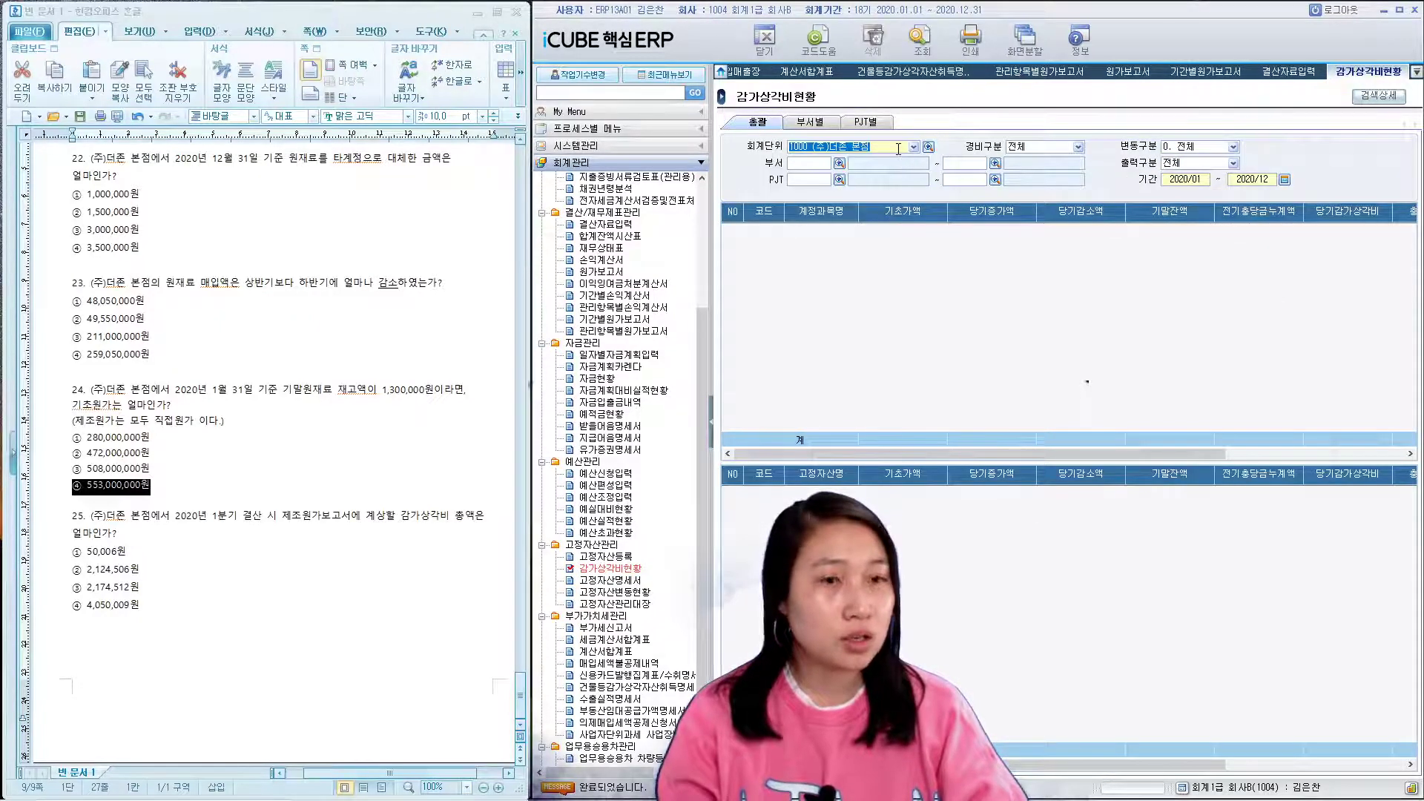
click(1048, 147)
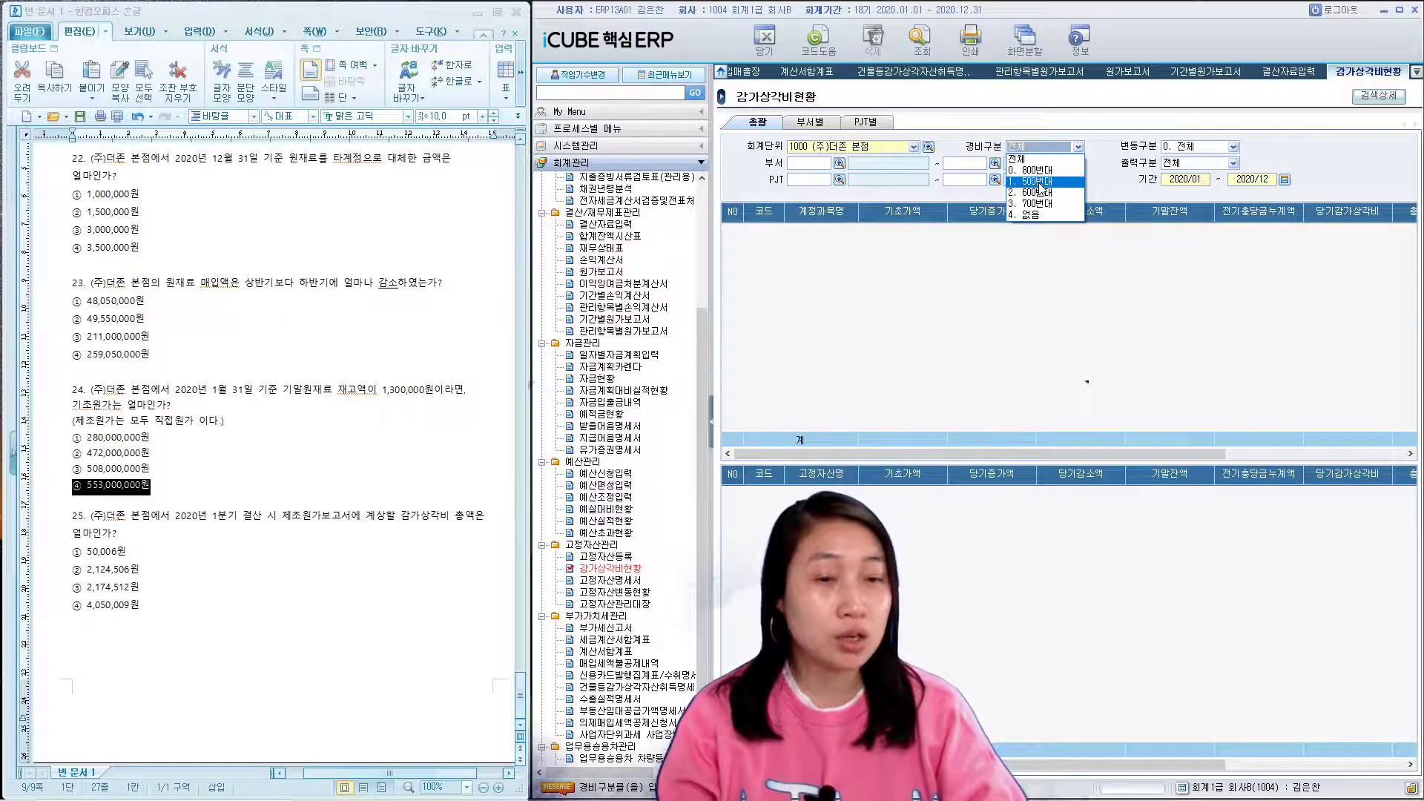
click(1040, 181)
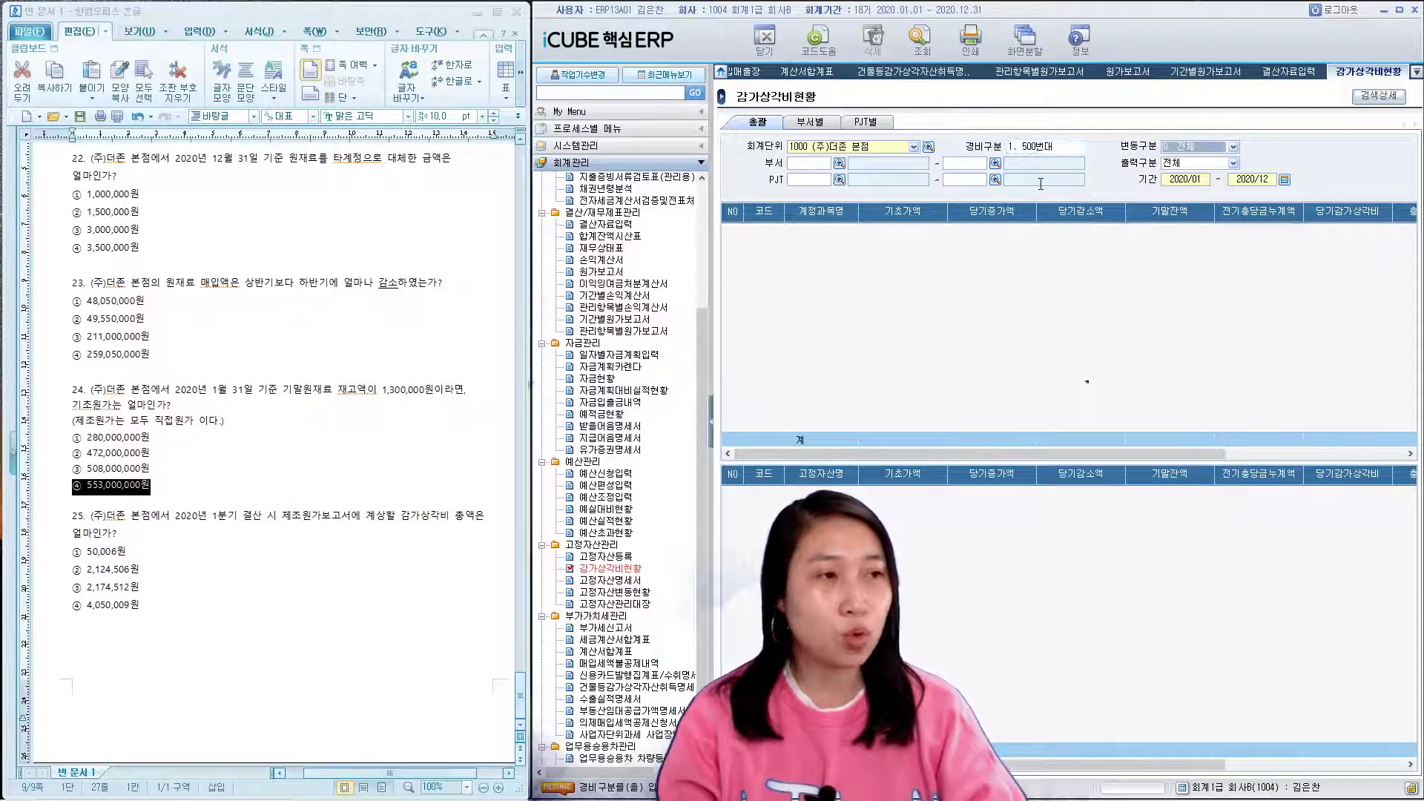
click(1174, 179)
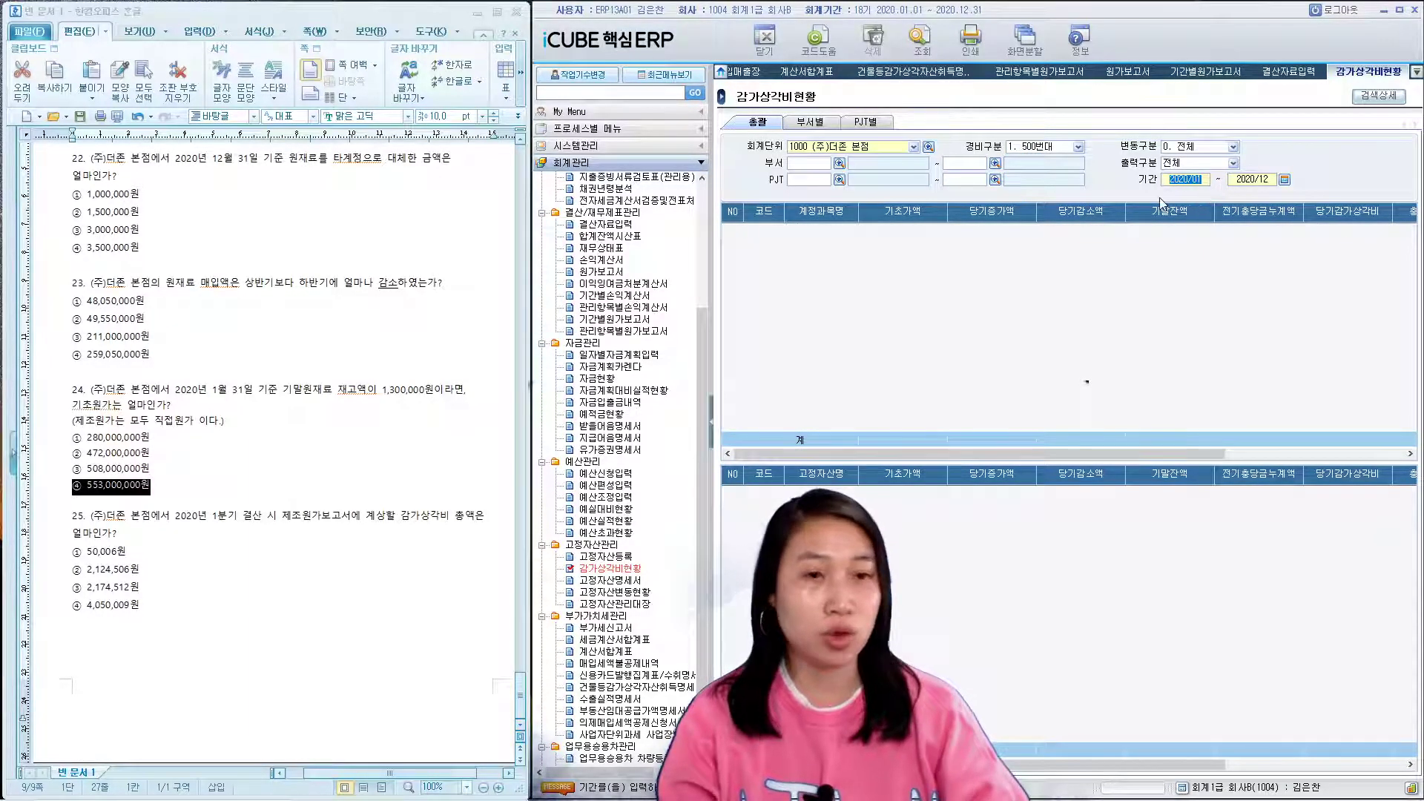
text(20200)
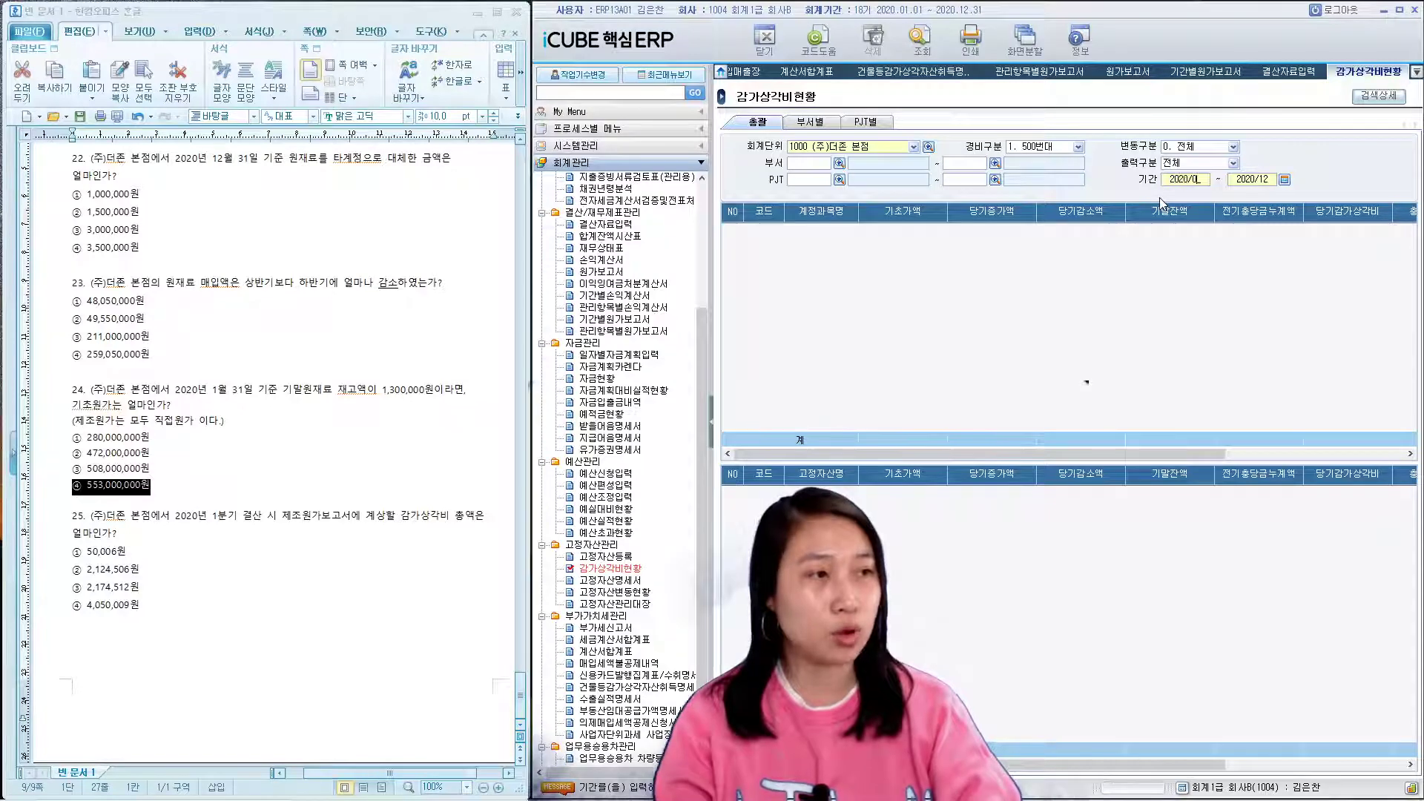
text(120200)
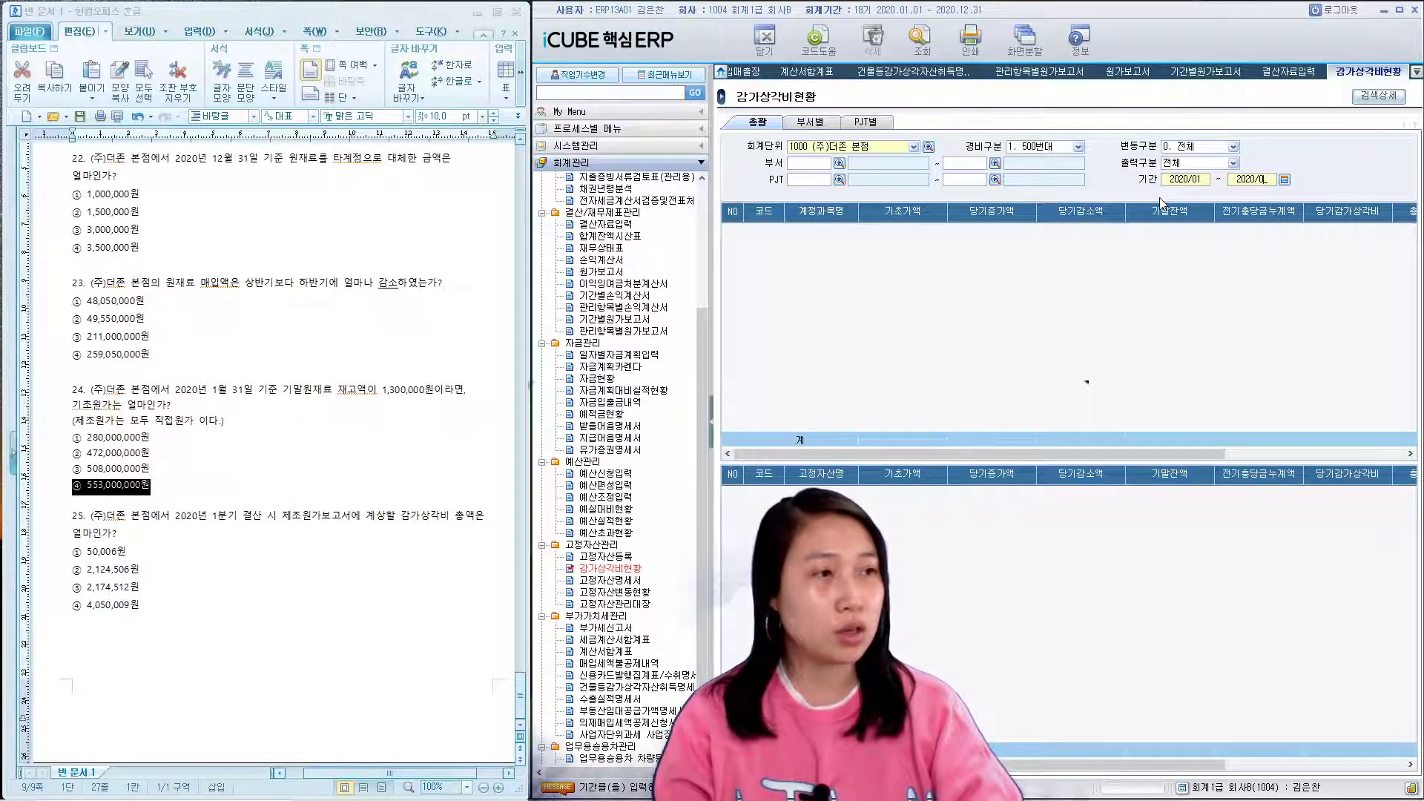
text(3)
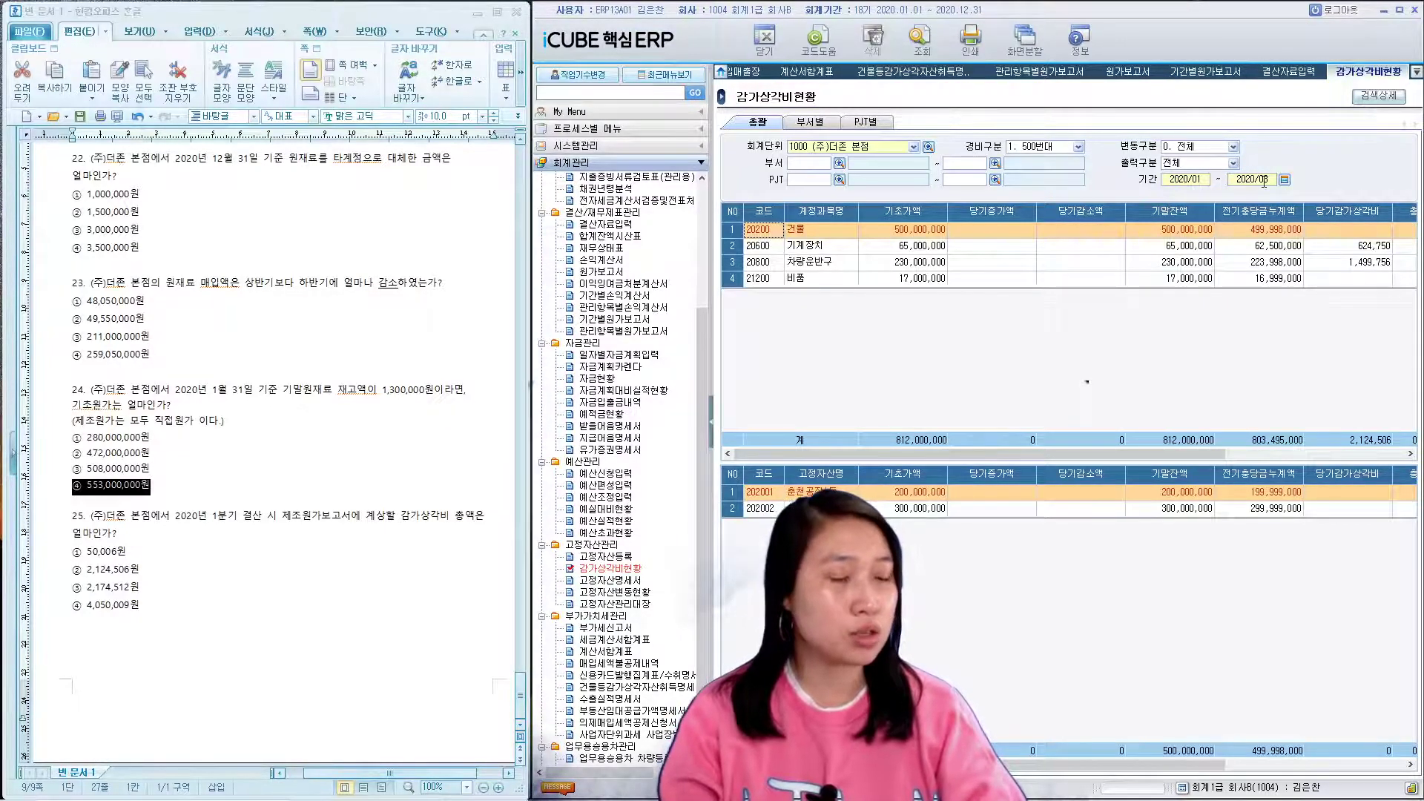
- Check the 당기감가상각비 of 기계장치 and 차량운반구, and highlight choice ② 2,124,506원 for question 25
click(1341, 252)
click(1349, 265)
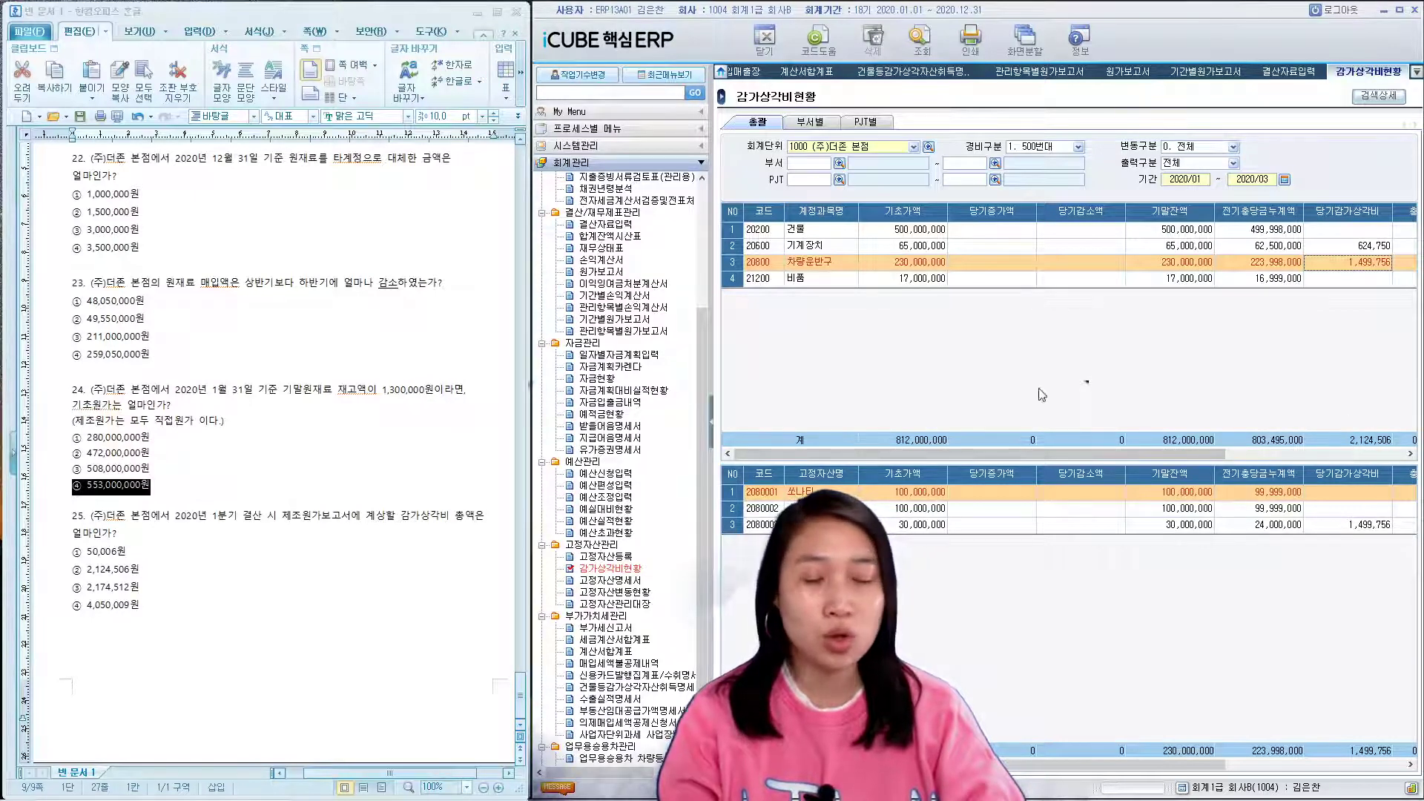
drag(75, 568, 140, 570)
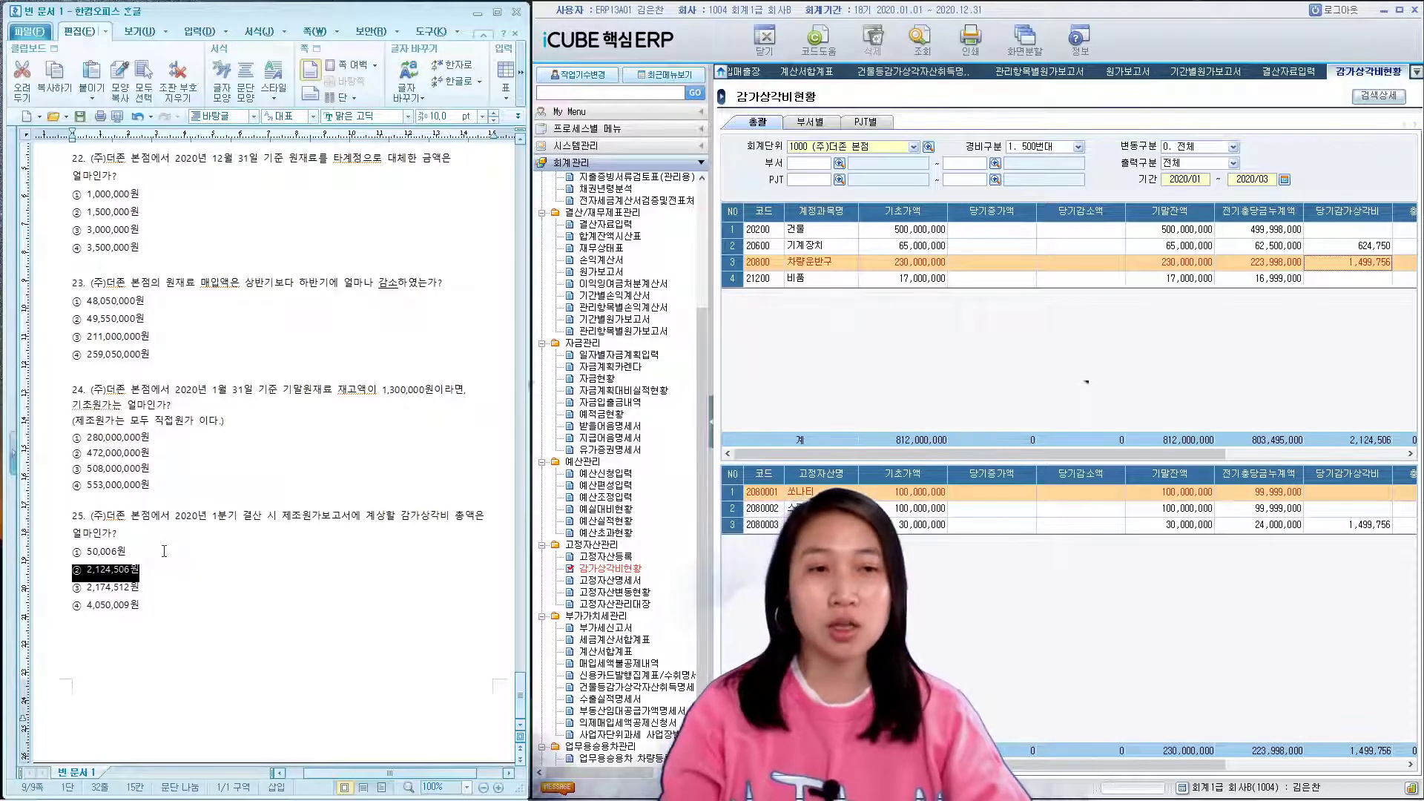